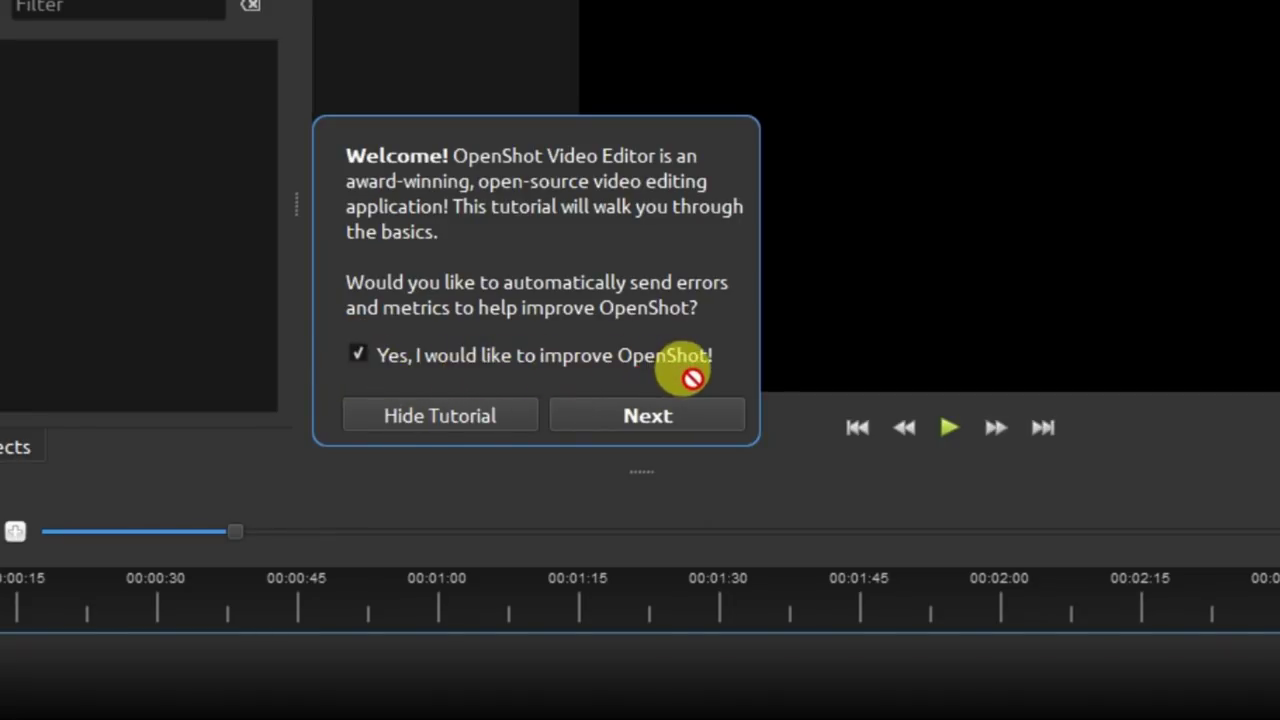
Step: Opt out of sending errors and metrics and go through the introductory tutorial up to and past its Export Video page
left_click(362, 355)
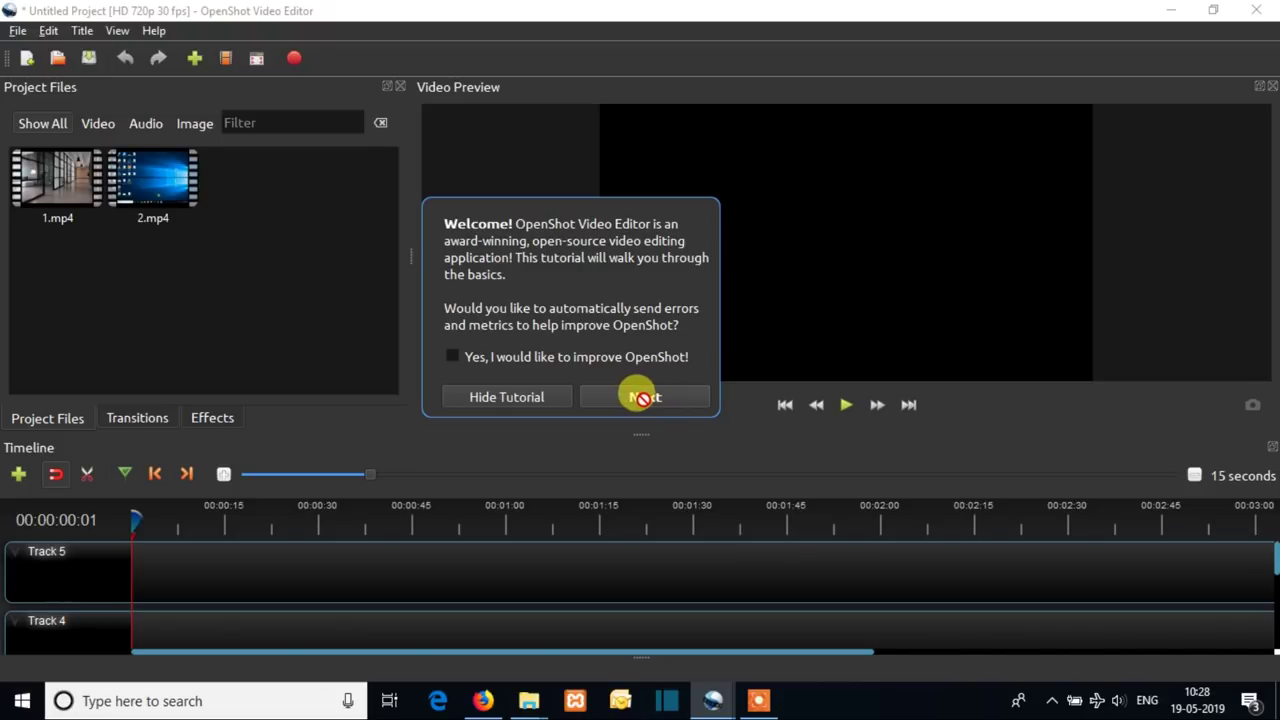
left_click(507, 397)
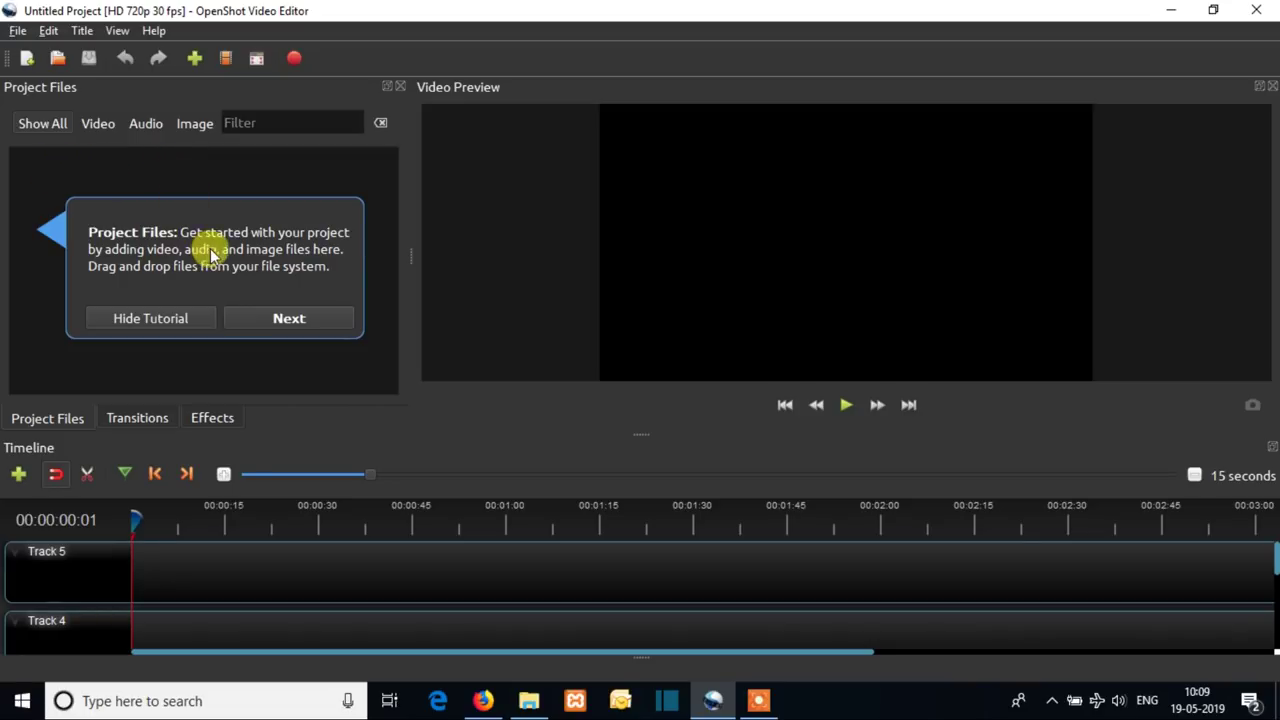
left_click(315, 320)
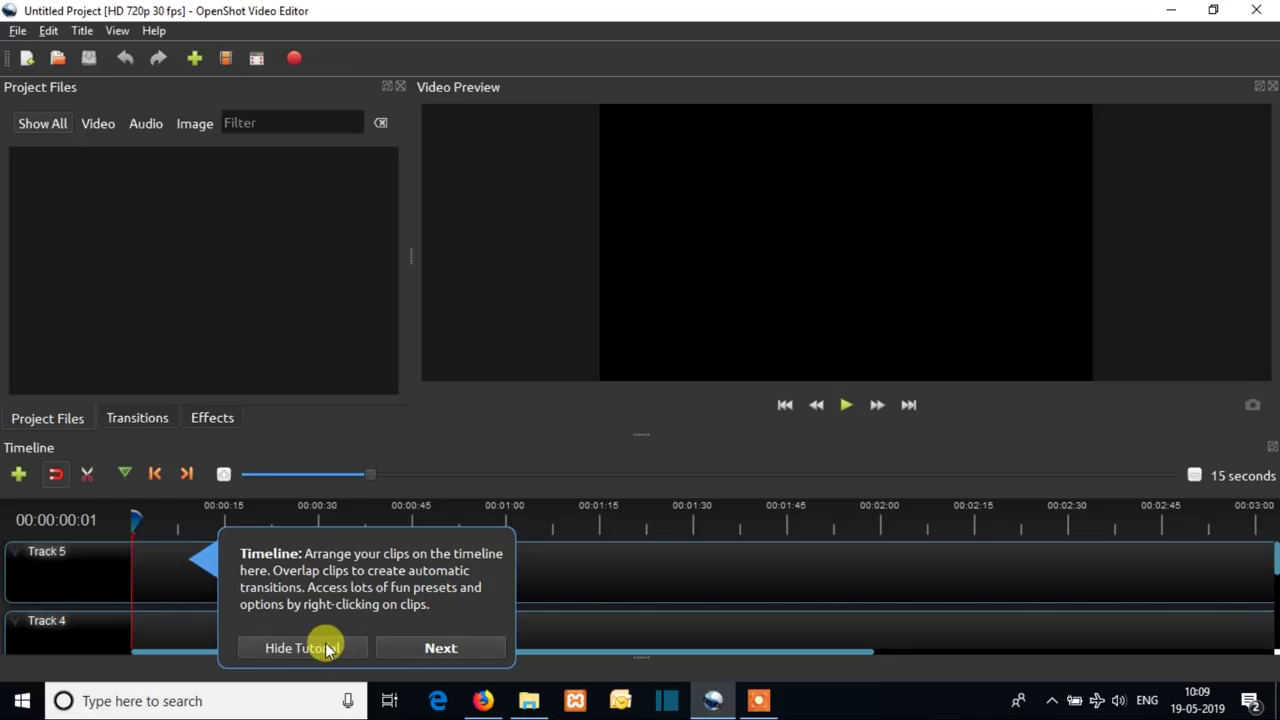
left_click(441, 649)
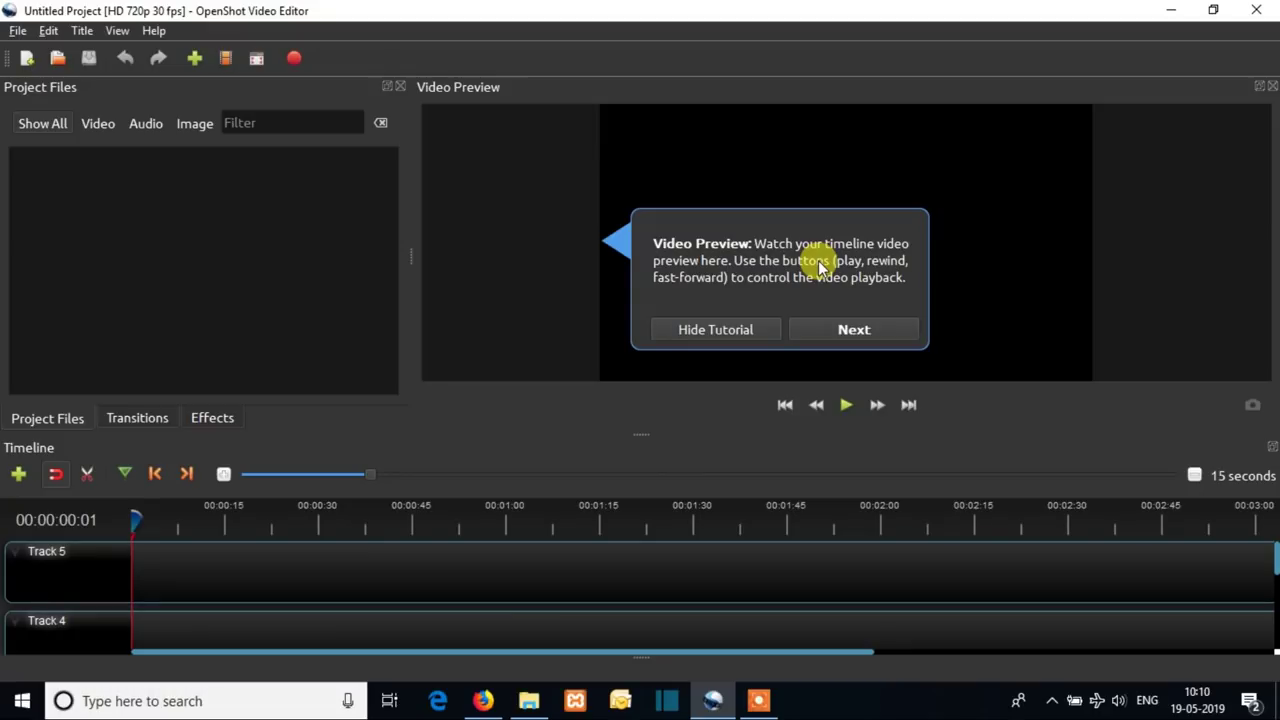
left_click(854, 328)
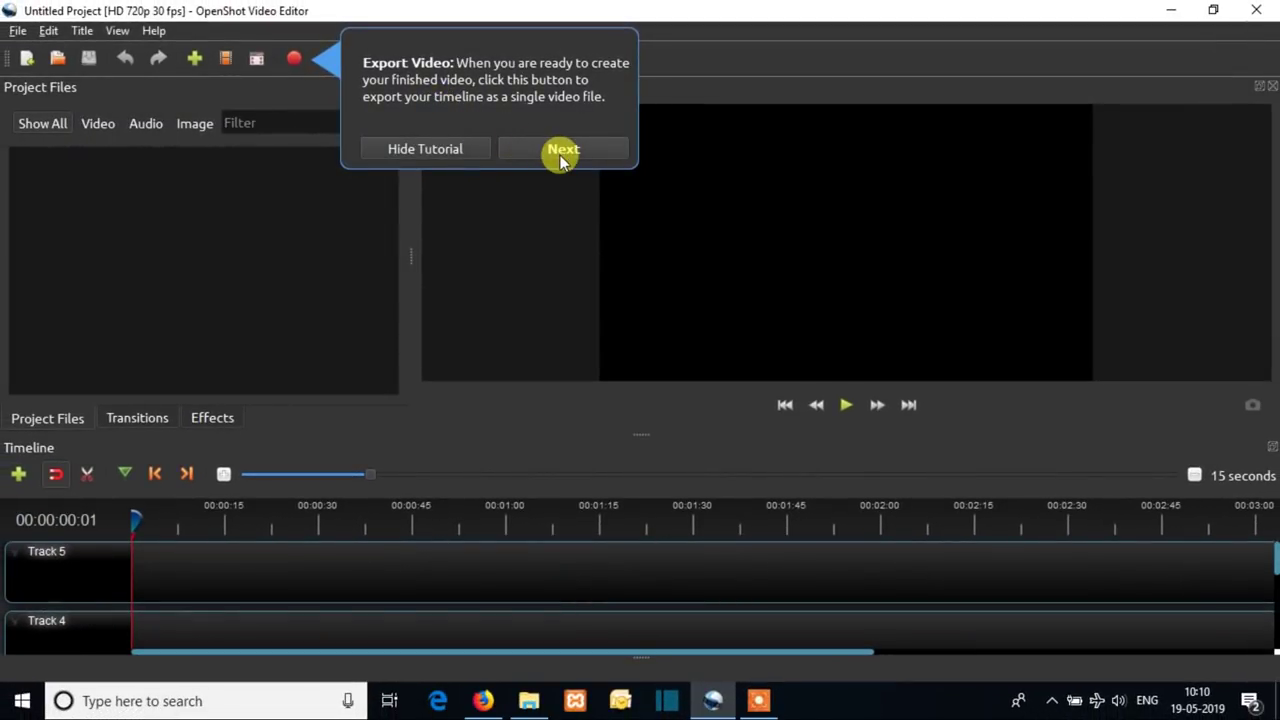
left_click(562, 152)
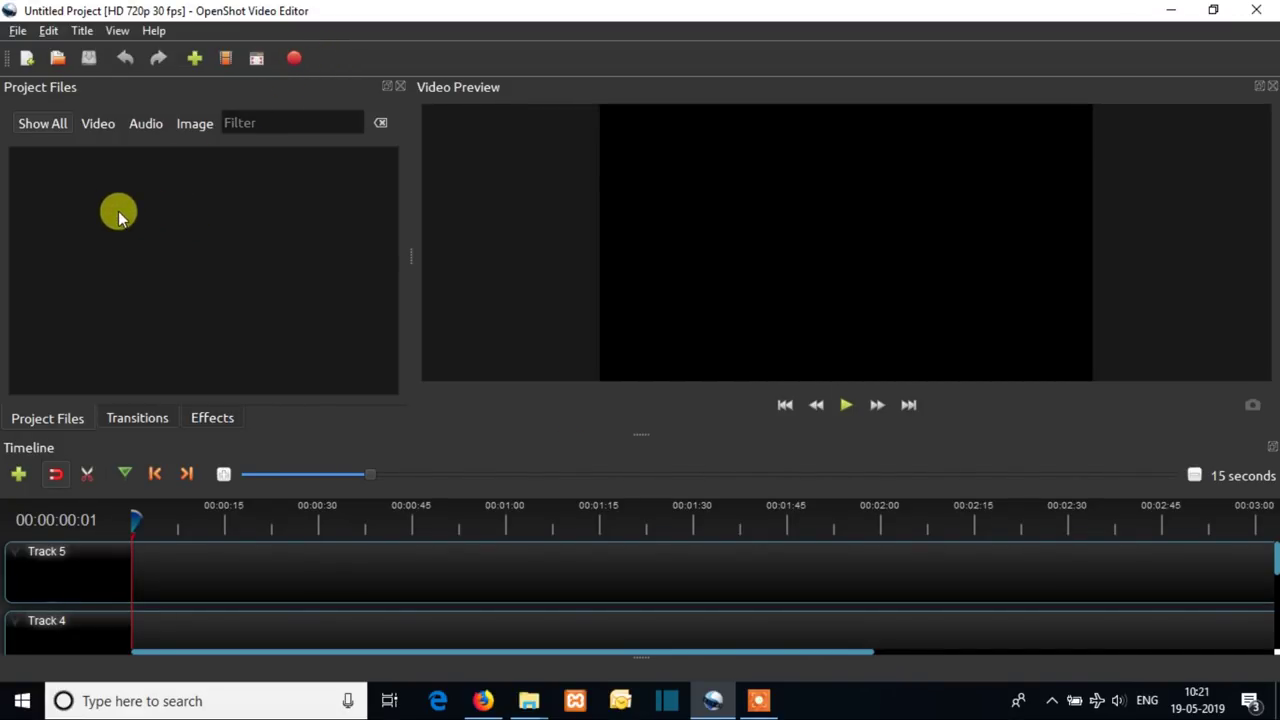
Step: Import the video 1.mp4 from the 001 folder on Local Disk (E:) into the project
left_click(27, 63)
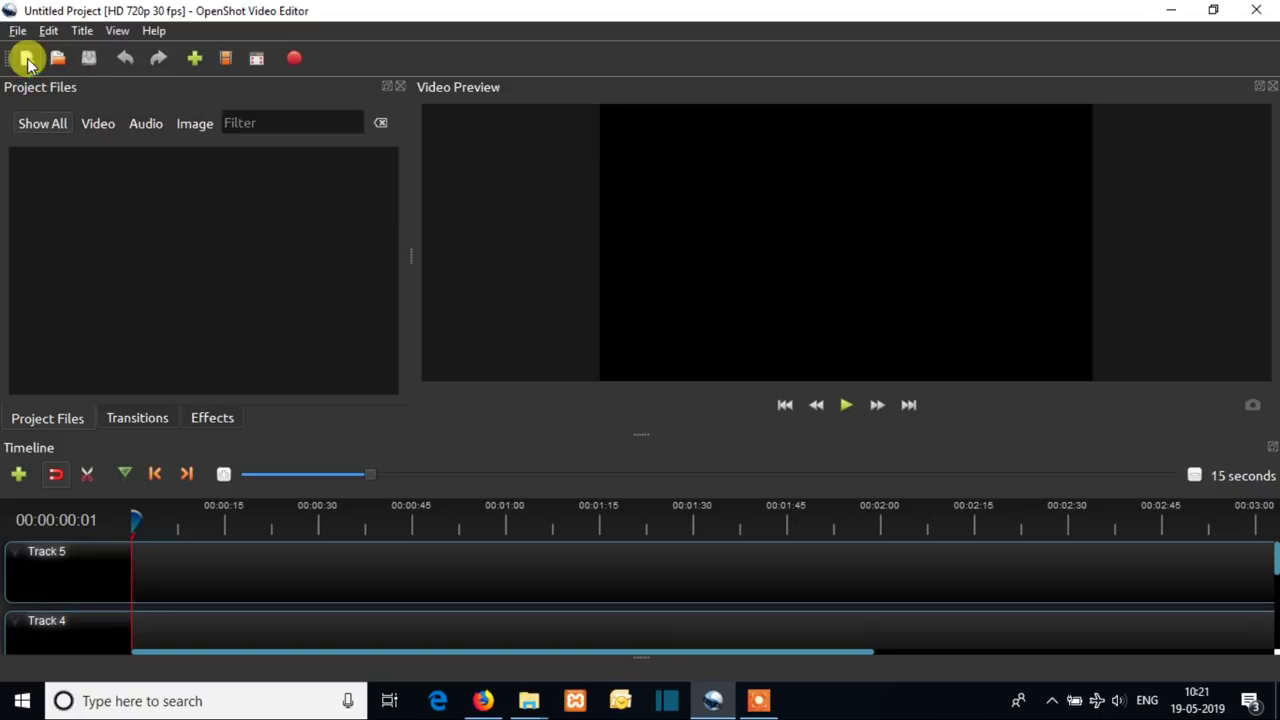
left_click(17, 30)
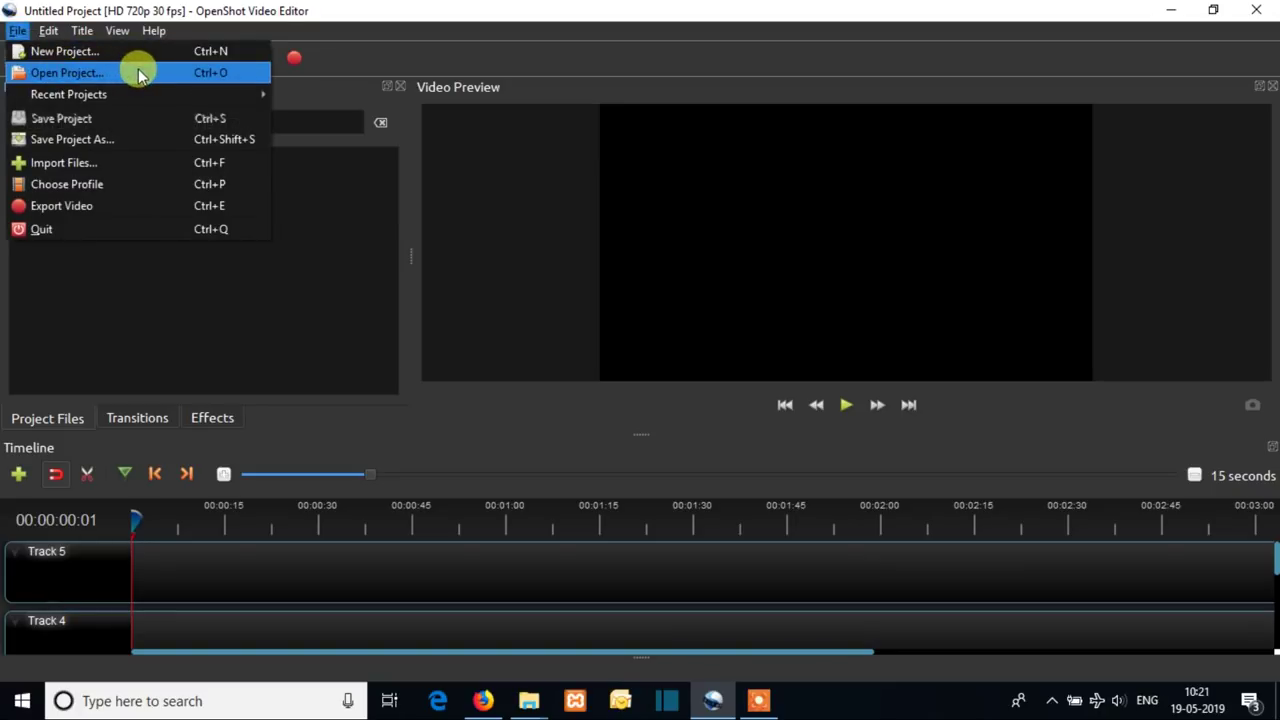
left_click(92, 166)
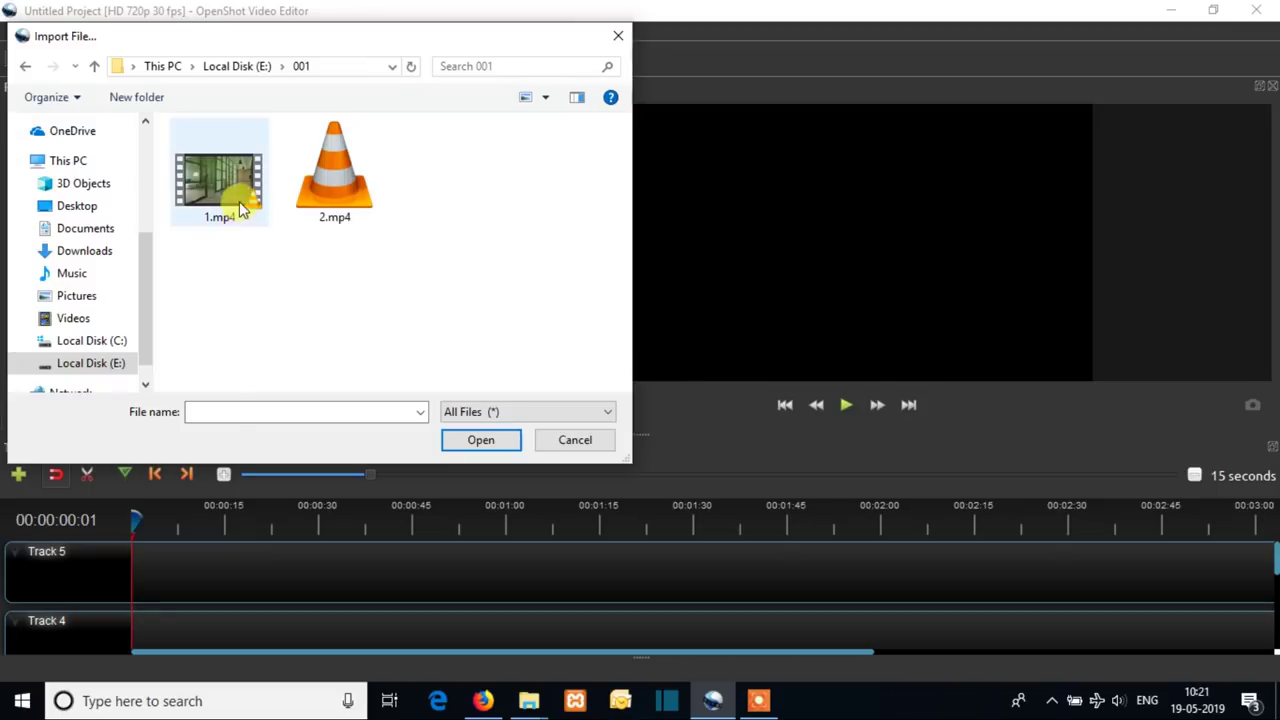
double_click(239, 200)
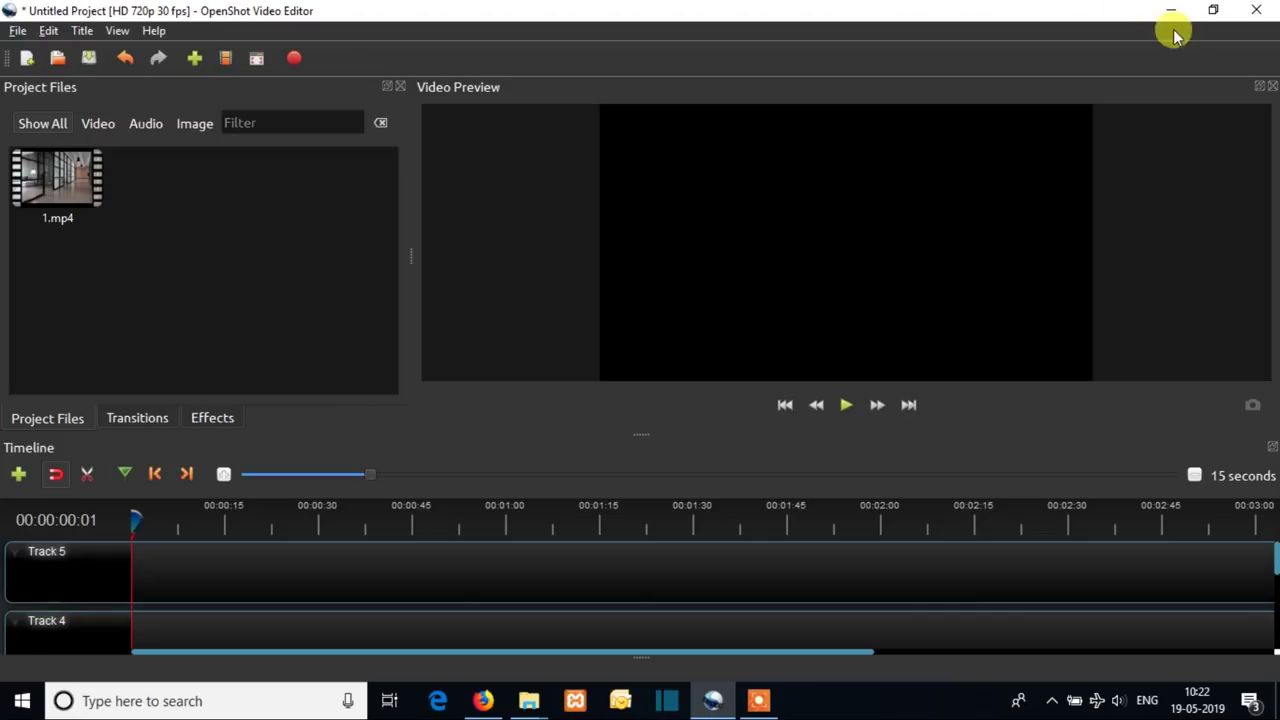
Step: Place the editor window beside the open 001 folder window and add 2.mp4 from that folder to the project files, ending with the editor maximized
left_click(1213, 10)
left_click_drag(478, 19, 735, 40)
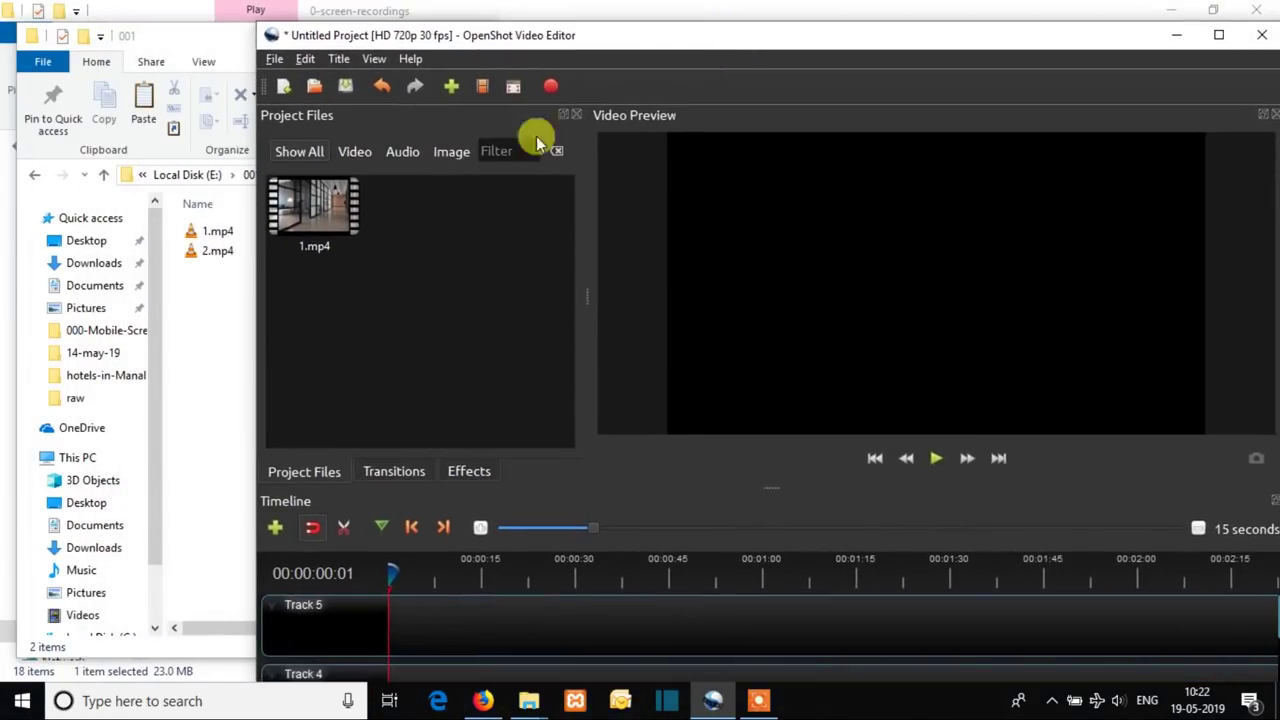
left_click_drag(255, 322, 495, 329)
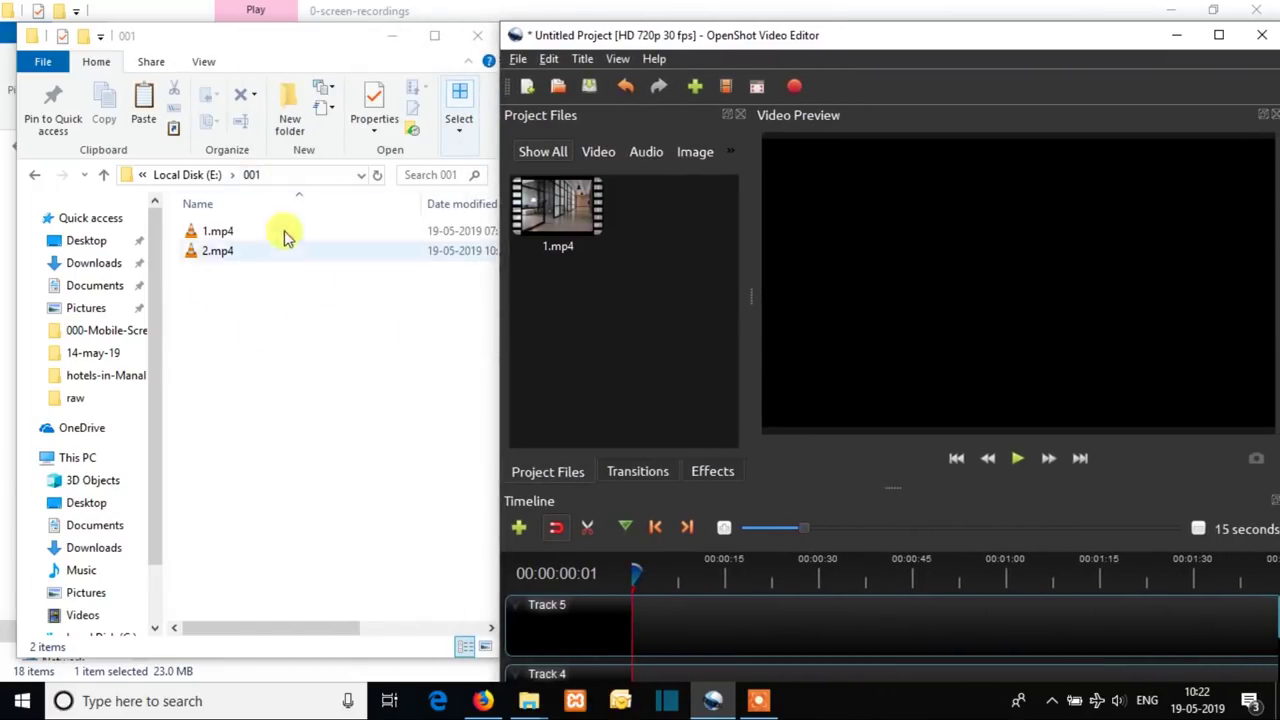
left_click_drag(222, 256, 638, 325)
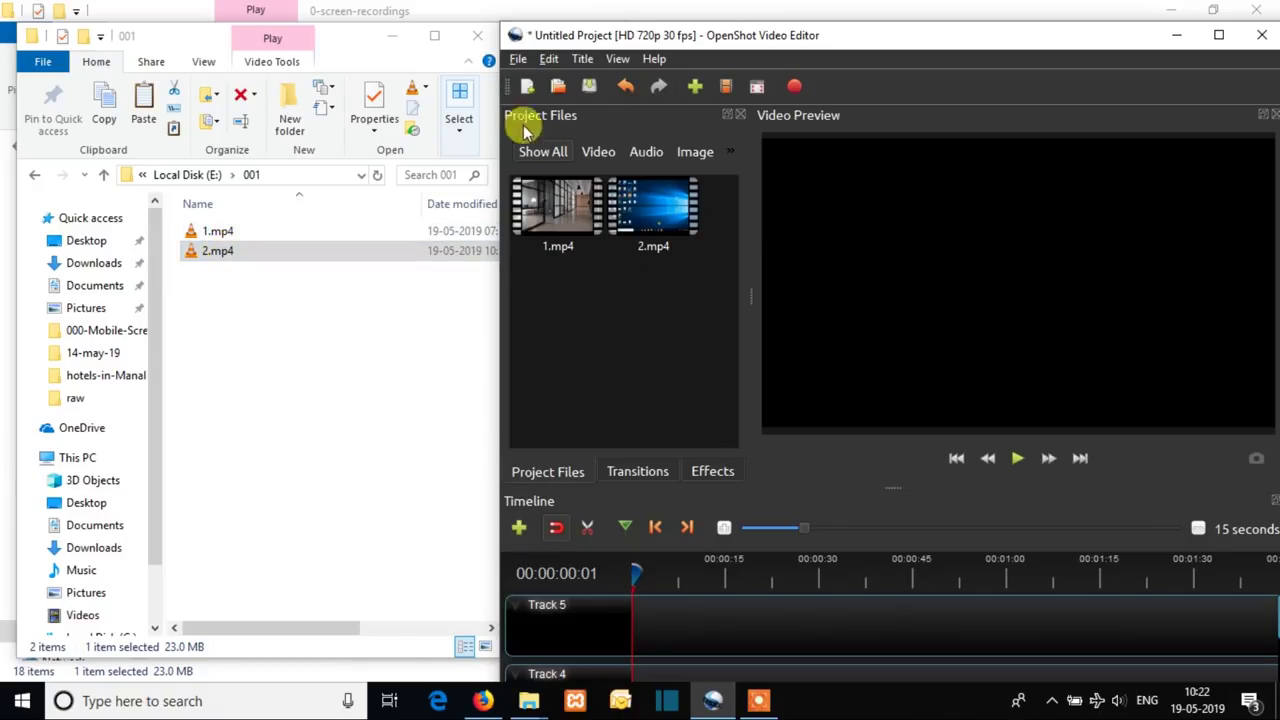
left_click(1216, 37)
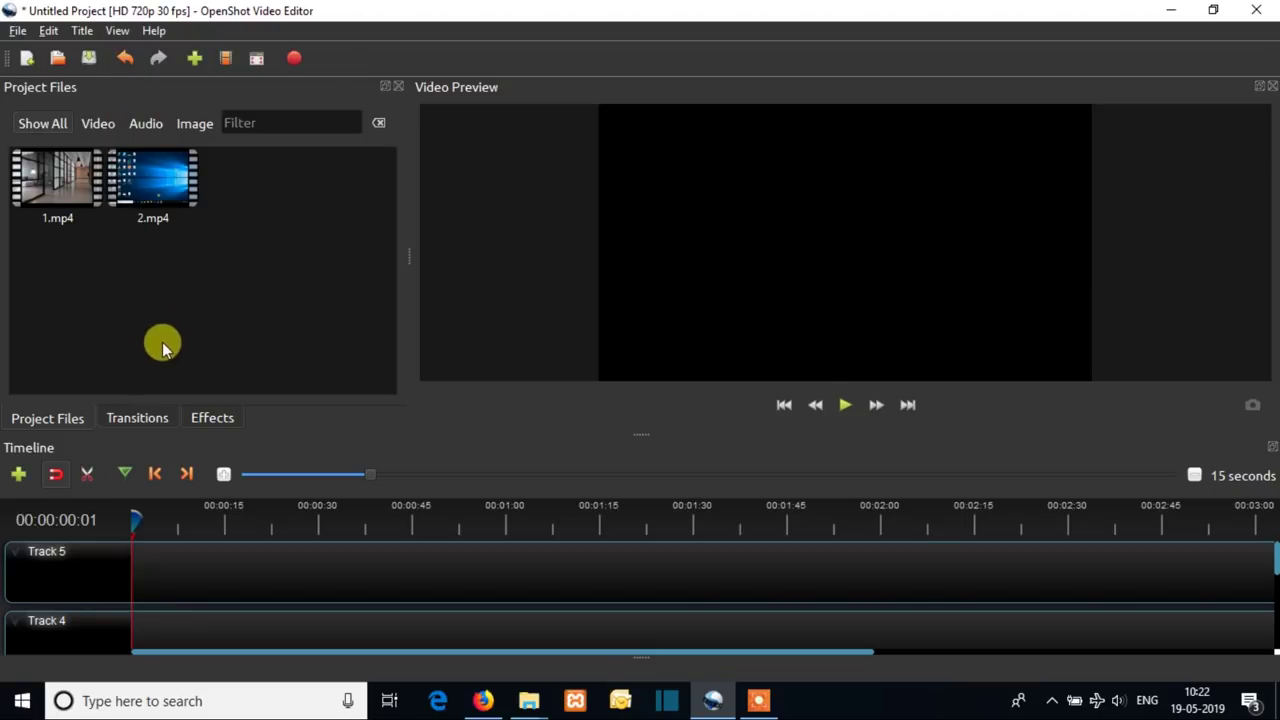
Step: Rearrange the docked panels so that Video Preview, Project Files and Transitions are stacked above the timeline
left_click_drag(166, 92, 457, 138)
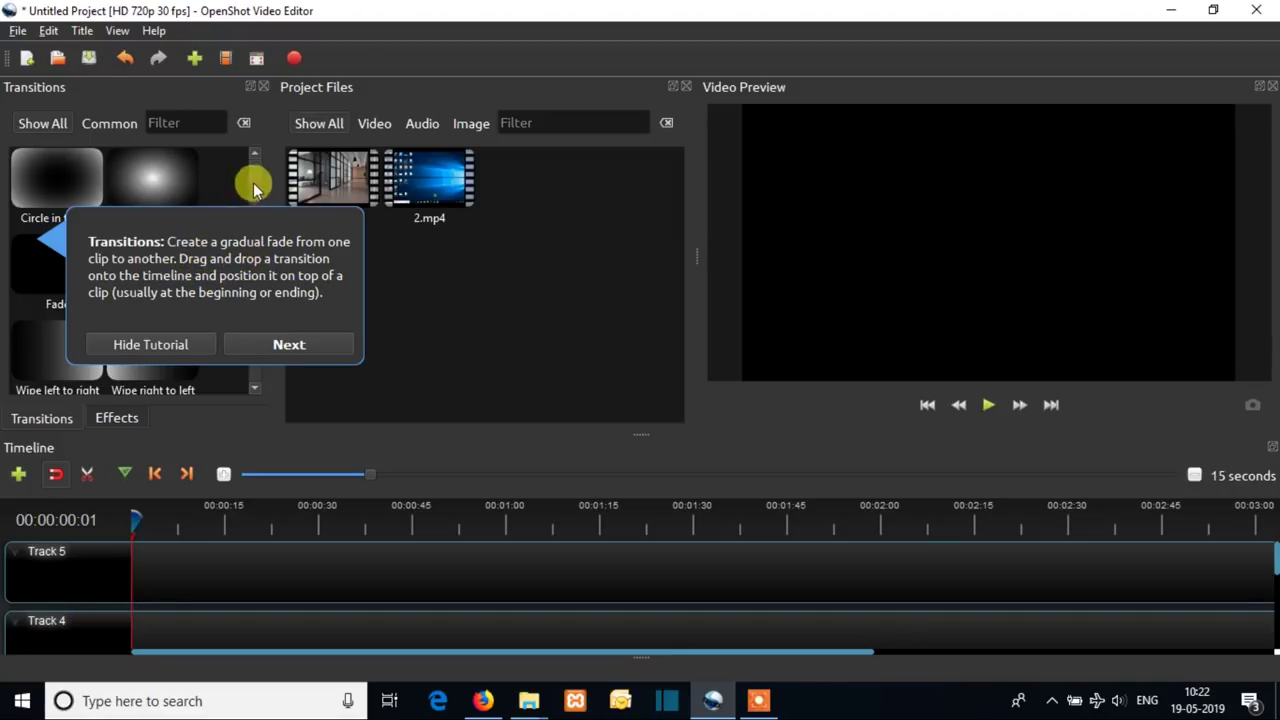
scroll(251, 194, "down", 5)
scroll(251, 185, "up", 6)
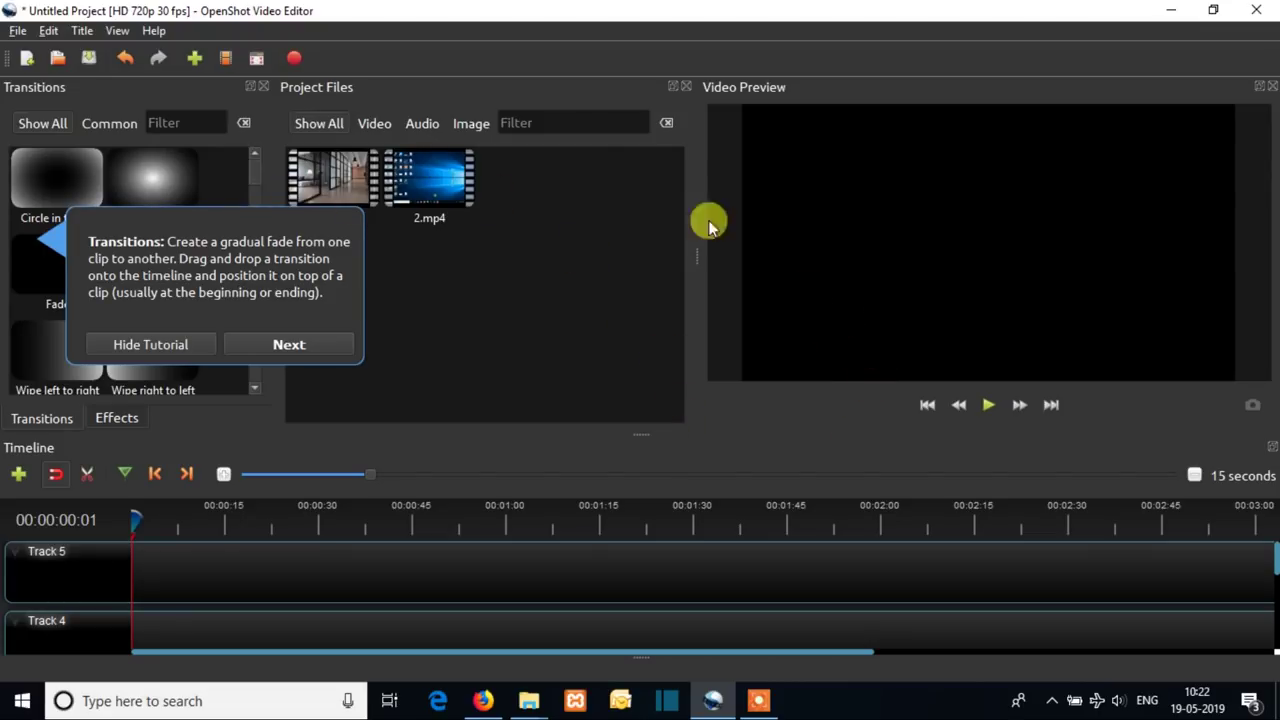
left_click_drag(500, 90, 212, 110)
left_click_drag(1003, 90, 1033, 90)
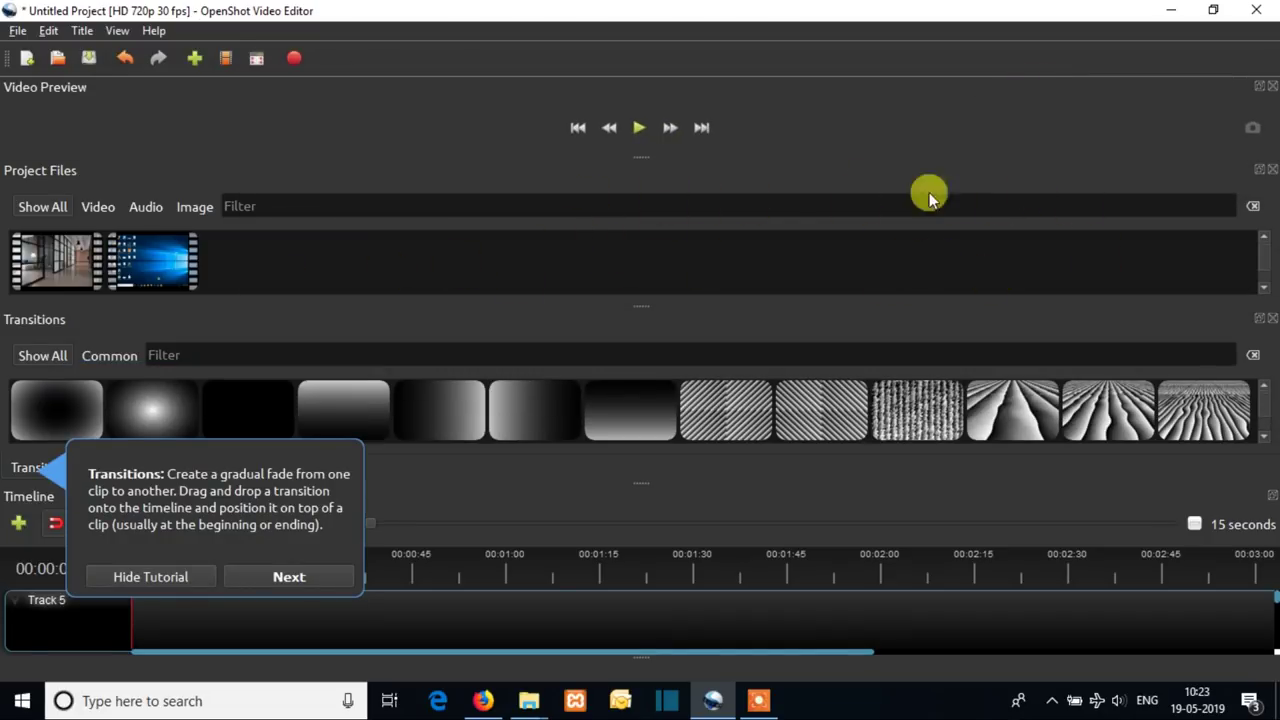
Step: Reset the panel layout to Simple View
left_click(118, 31)
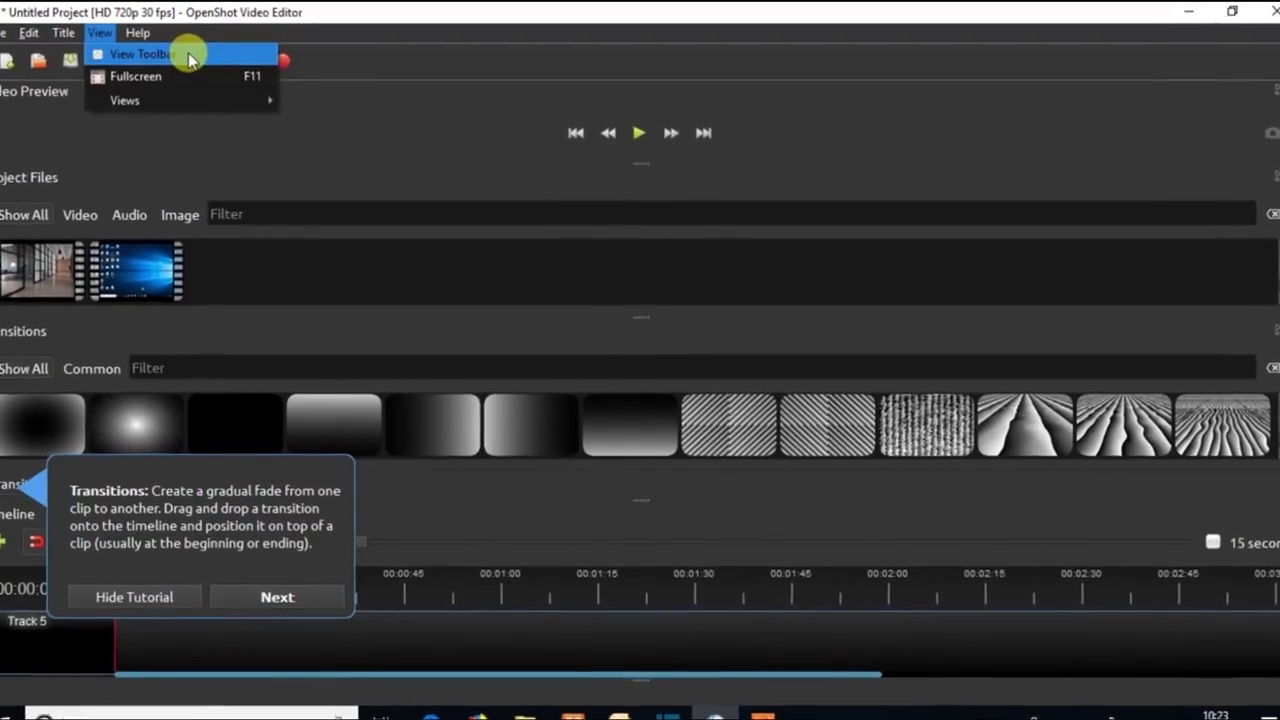
mouse_move(219, 101)
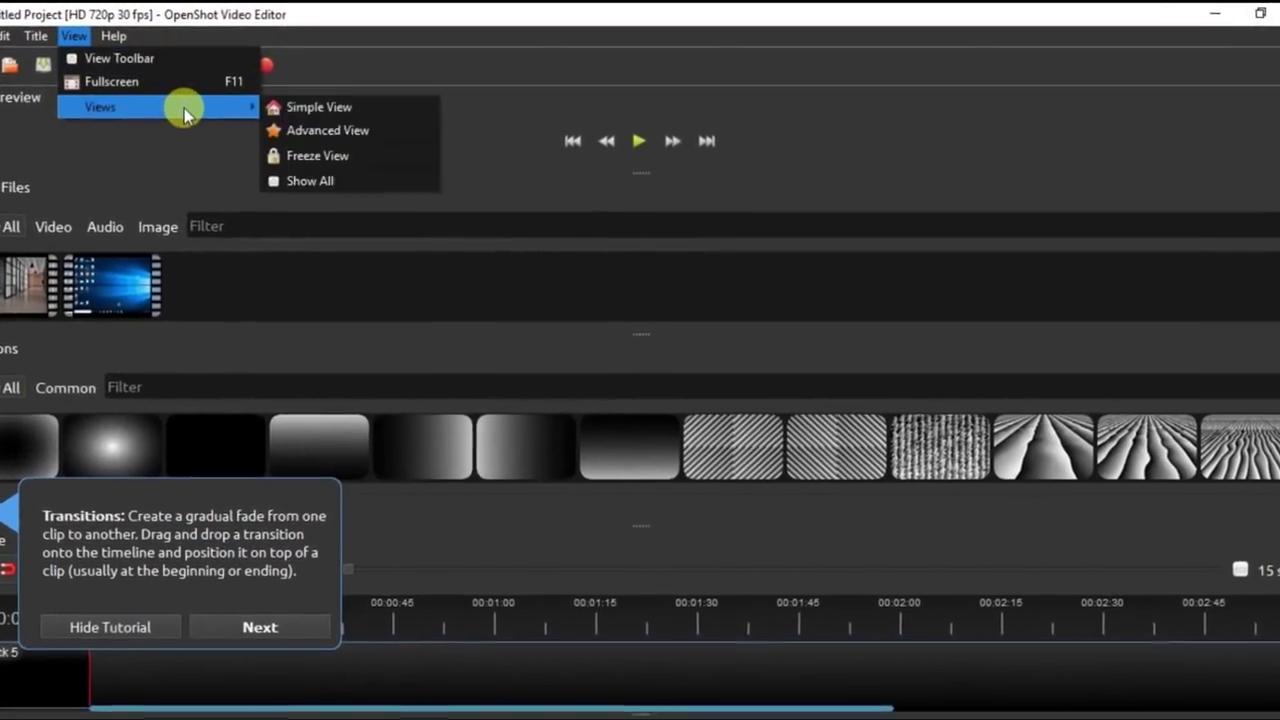
left_click(318, 107)
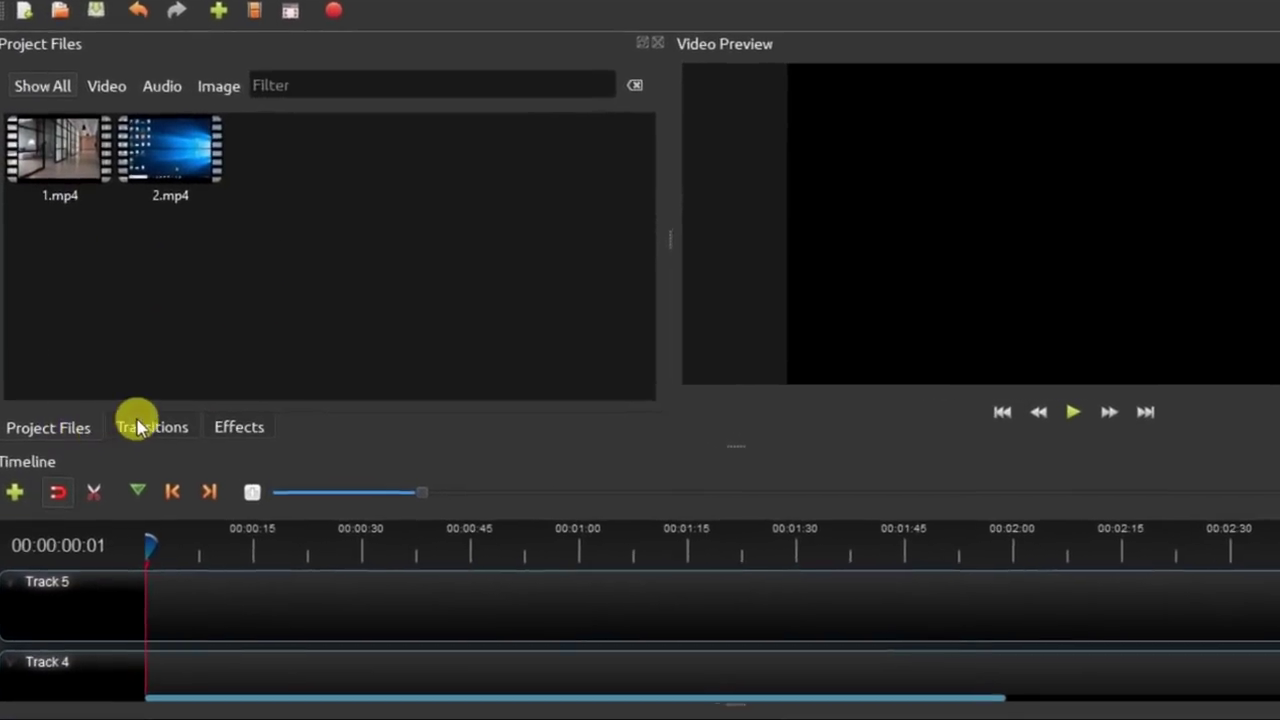
Step: View the available transitions and effects and return to the project files
left_click(133, 423)
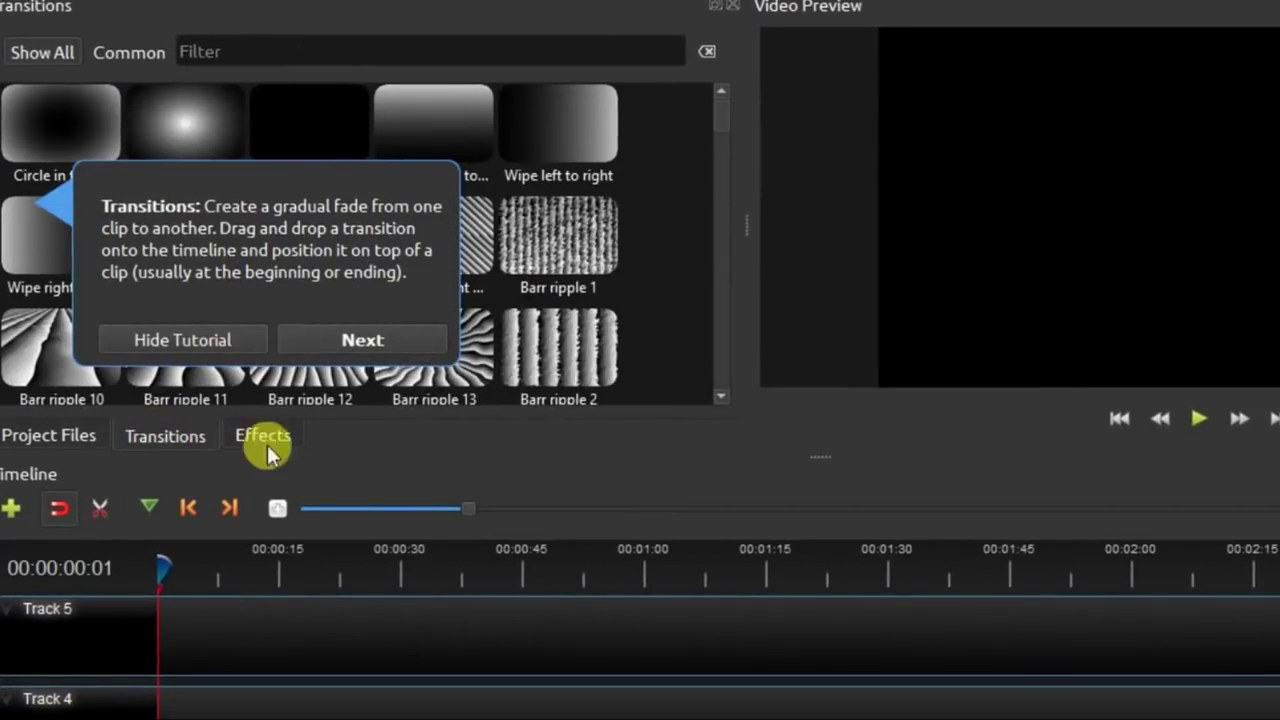
left_click(270, 438)
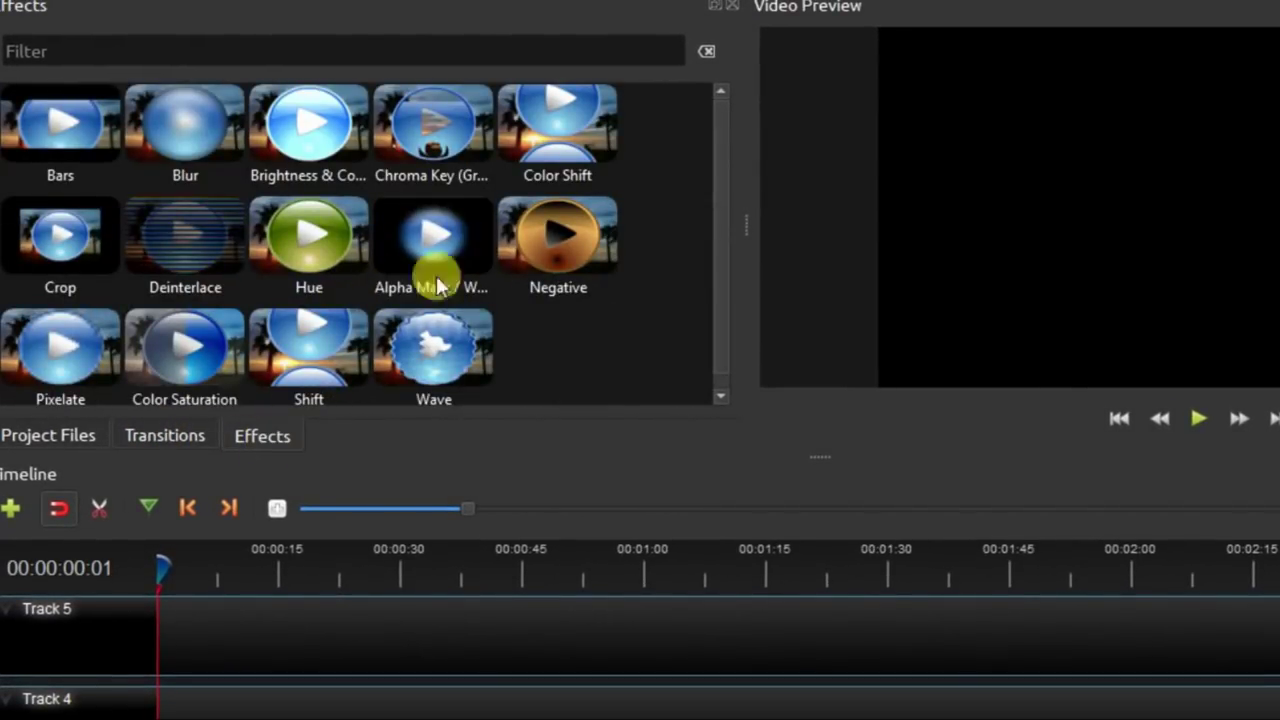
left_click(67, 432)
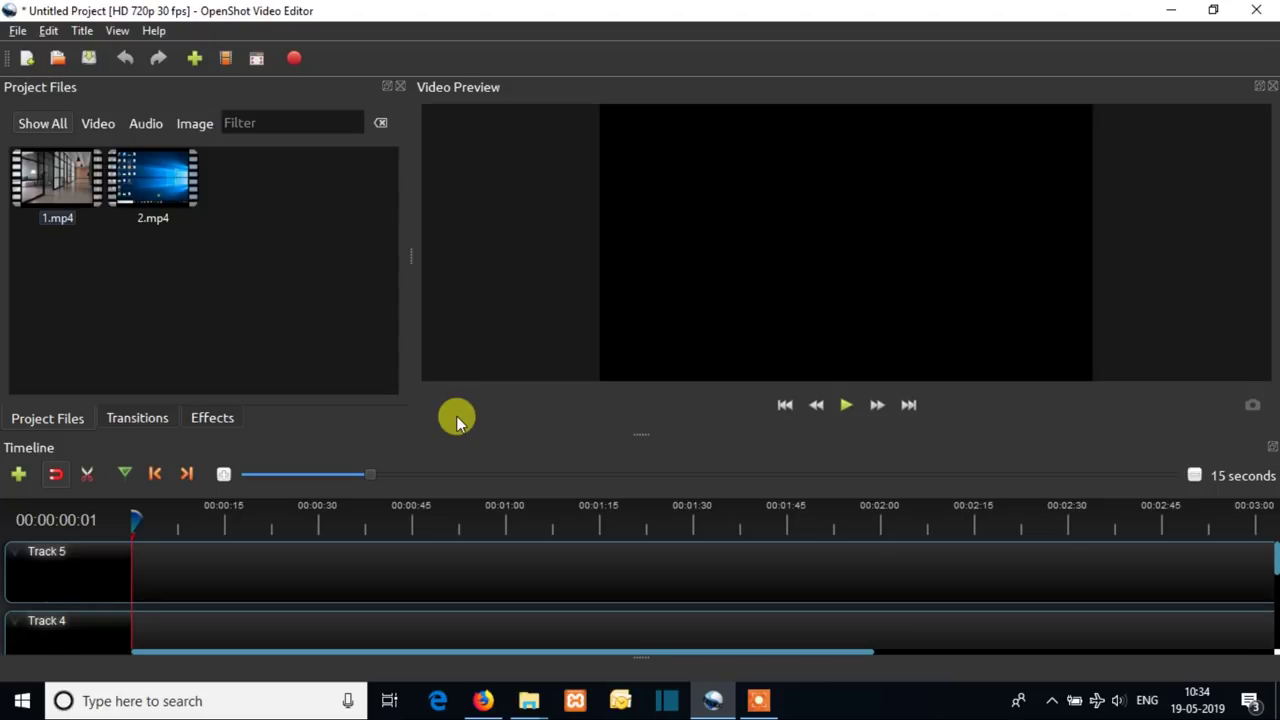
left_click(51, 177)
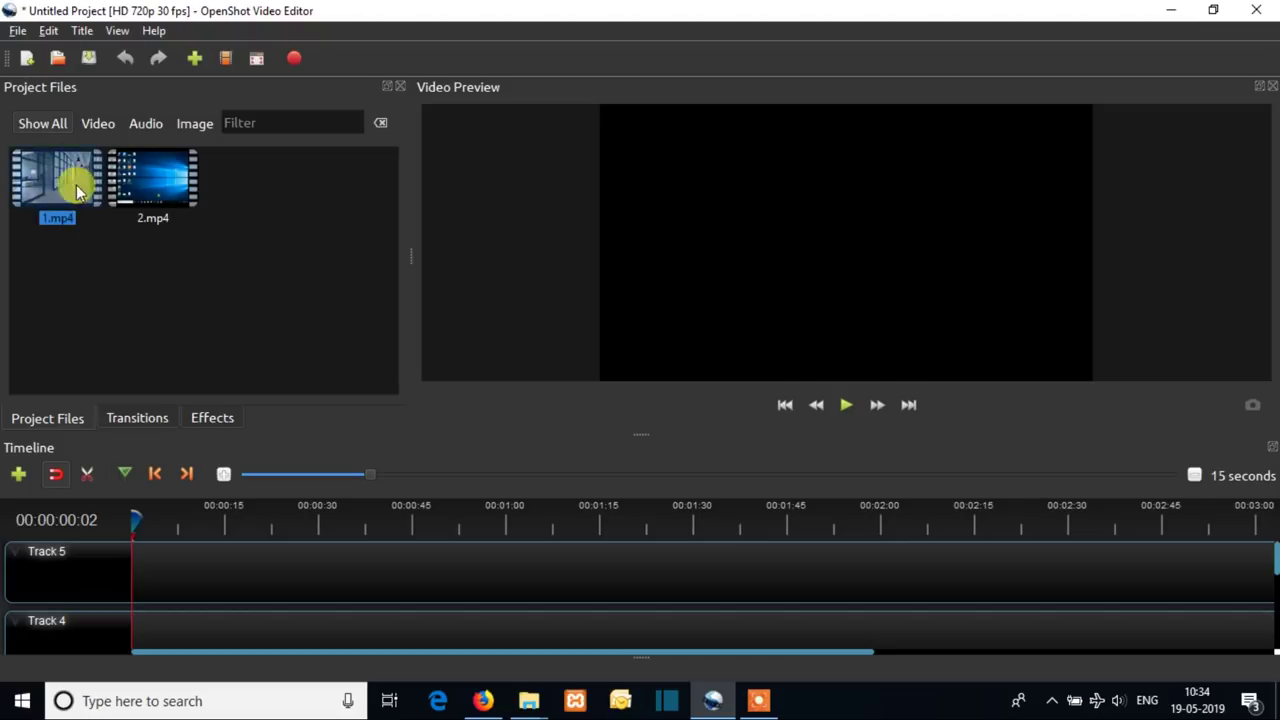
left_click(162, 185)
left_click(57, 180)
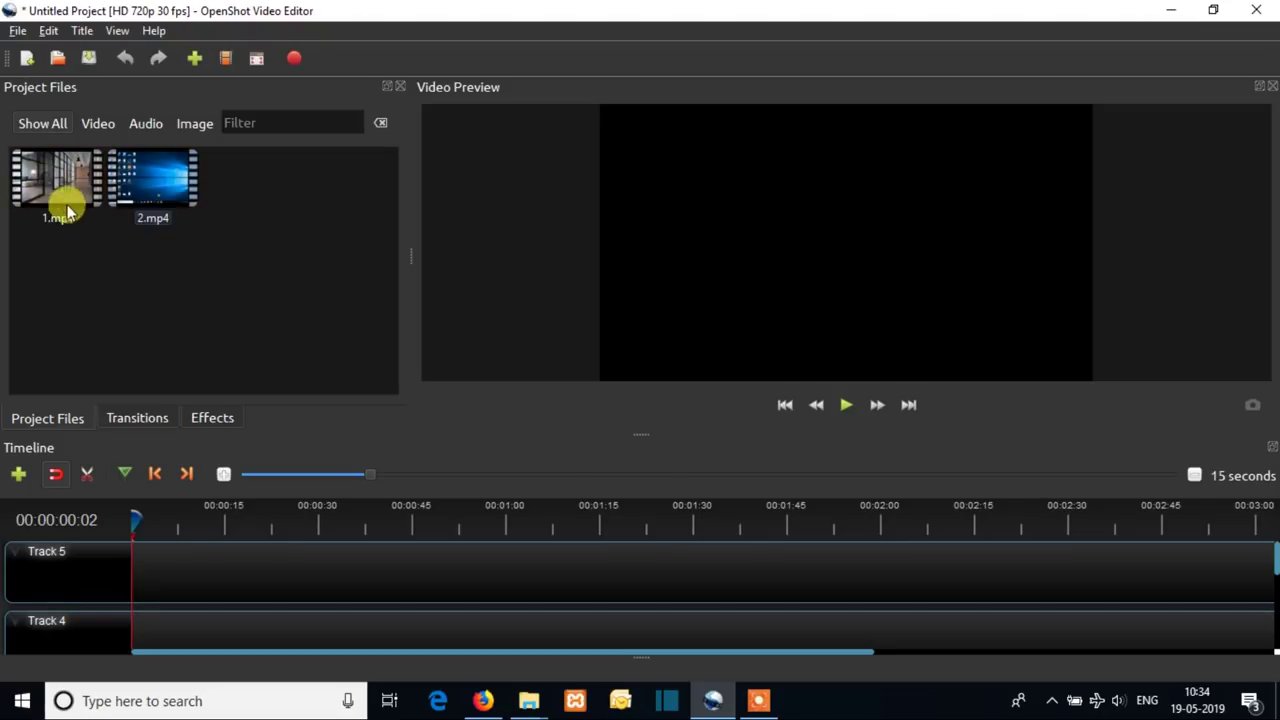
left_click_drag(51, 177, 188, 300)
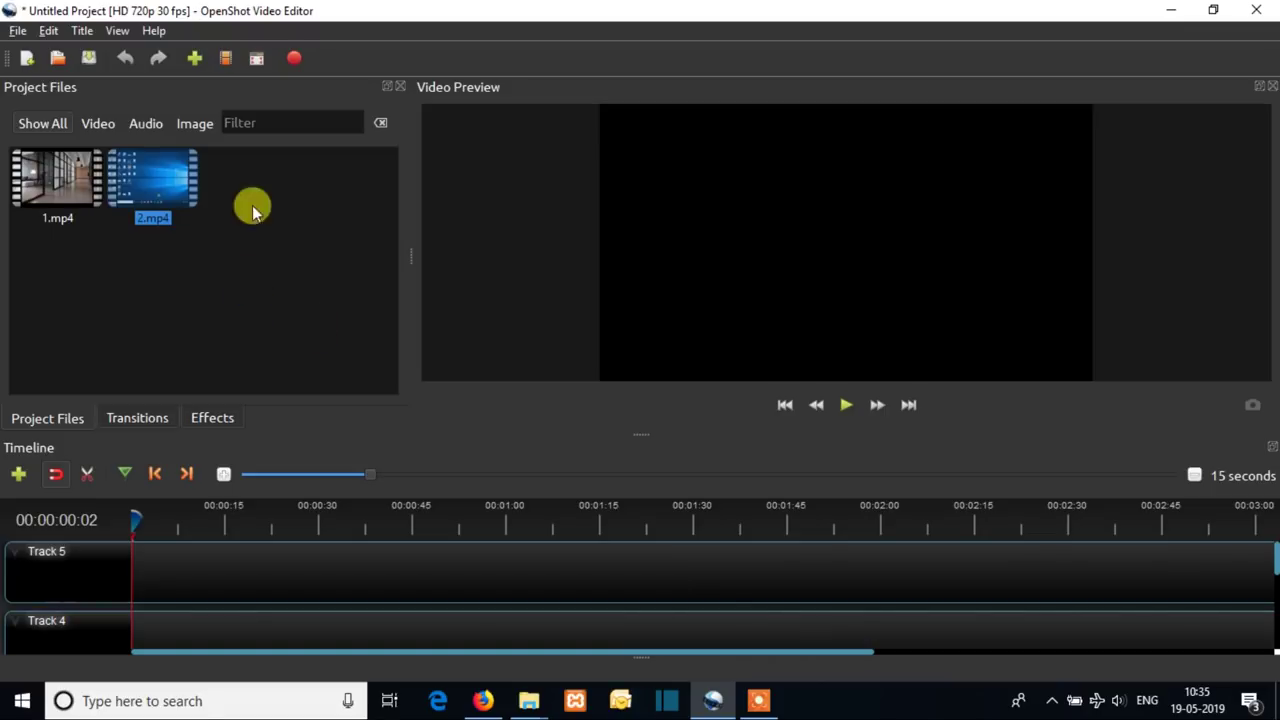
left_click(57, 238)
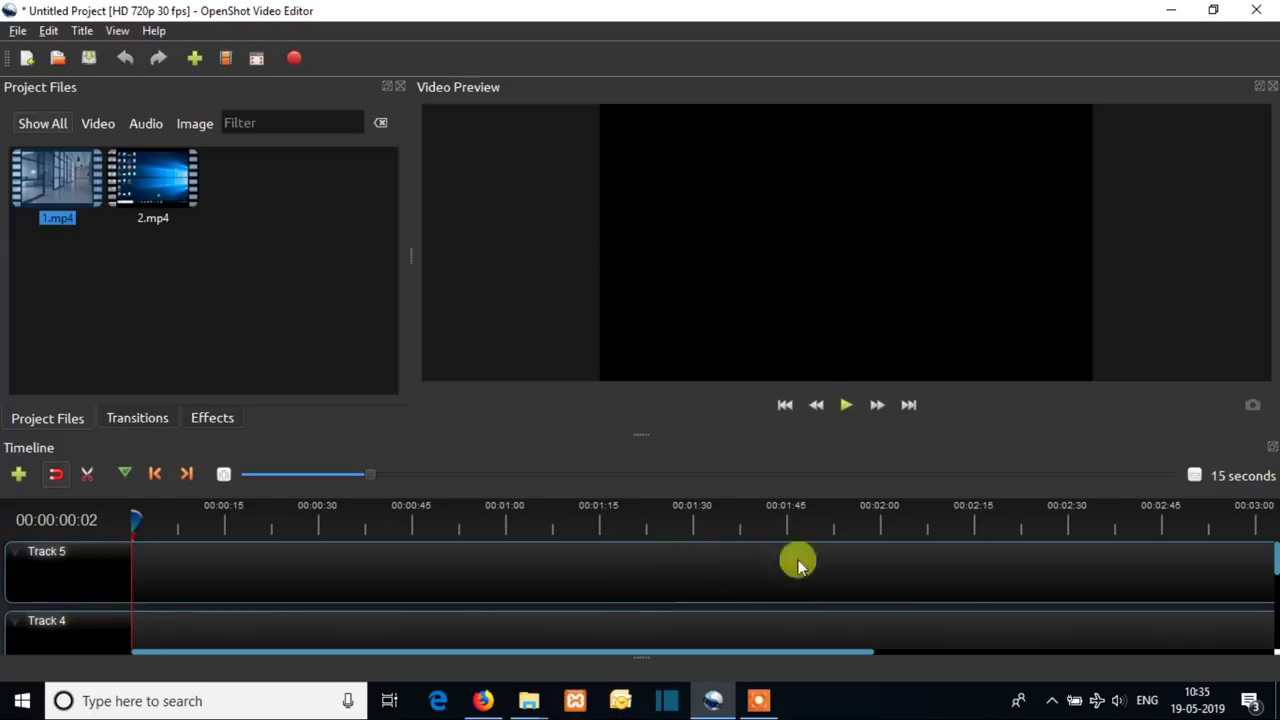
Step: Enlarge the timeline area upward so that three tracks fit in it, and look through its tracks
scroll(977, 577, "down", 3)
scroll(977, 577, "up", 3)
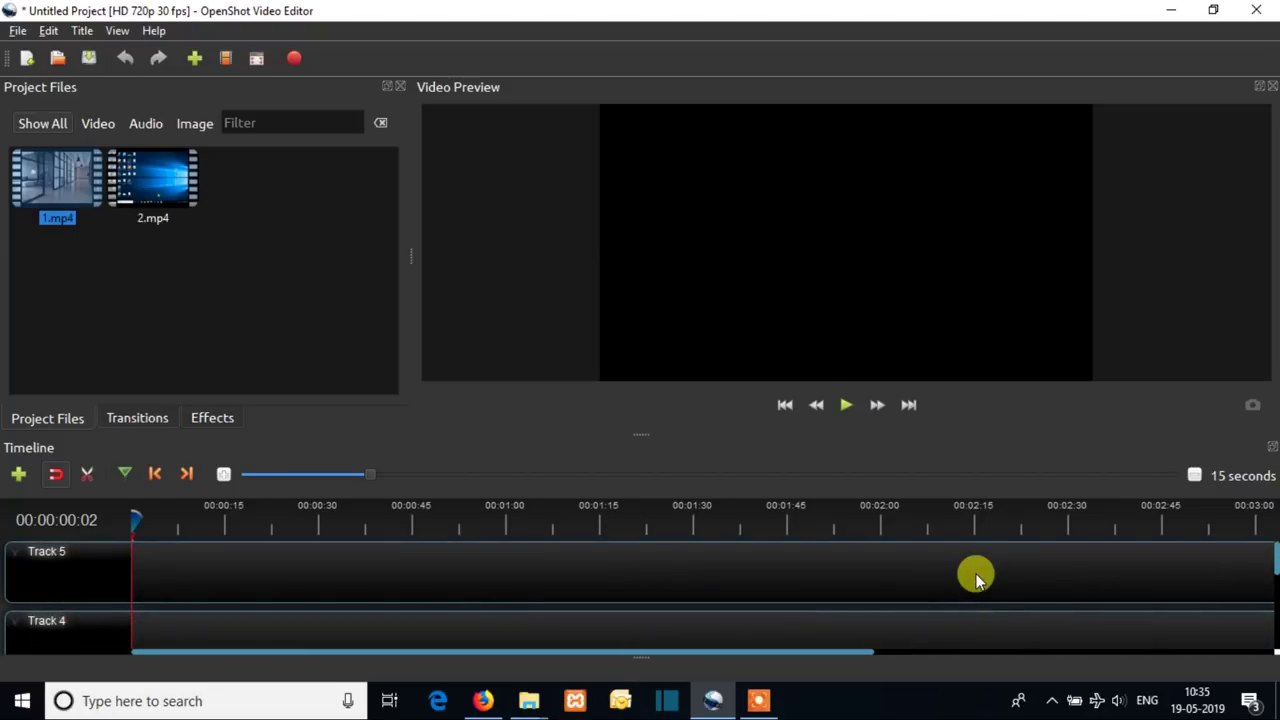
scroll(977, 577, "down", 5)
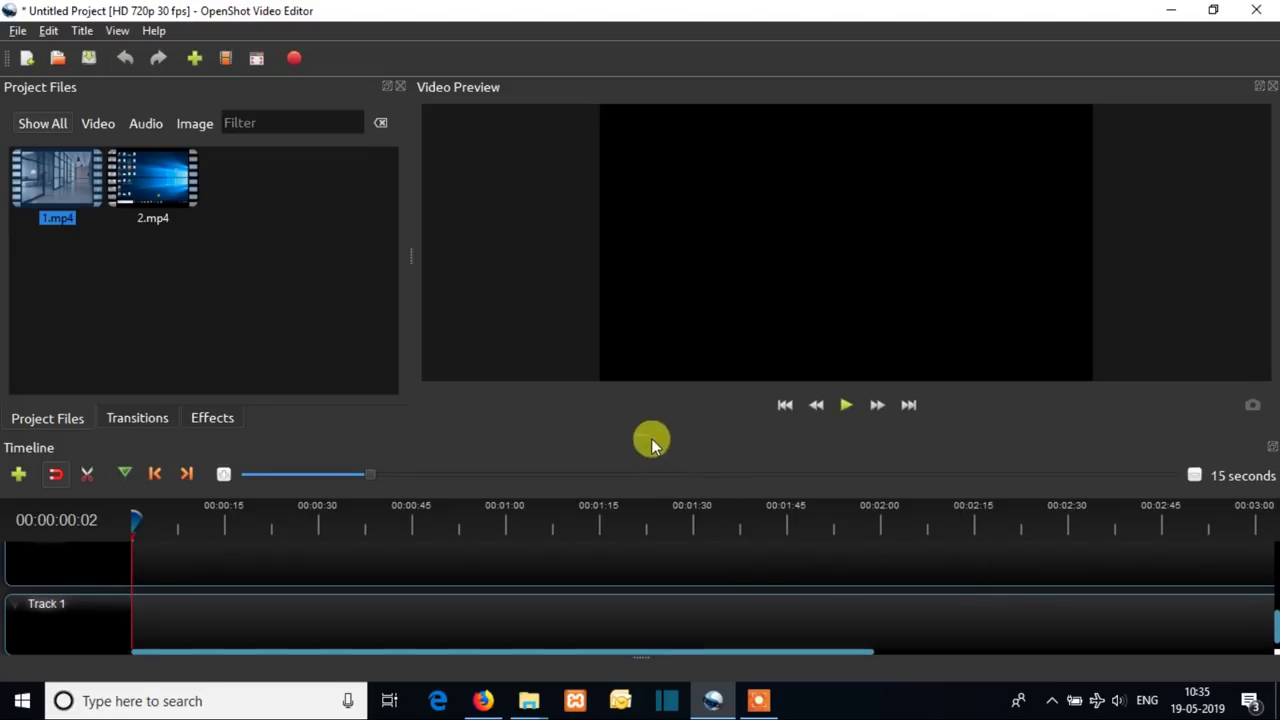
left_click_drag(631, 428, 637, 335)
scroll(334, 606, "up", 2)
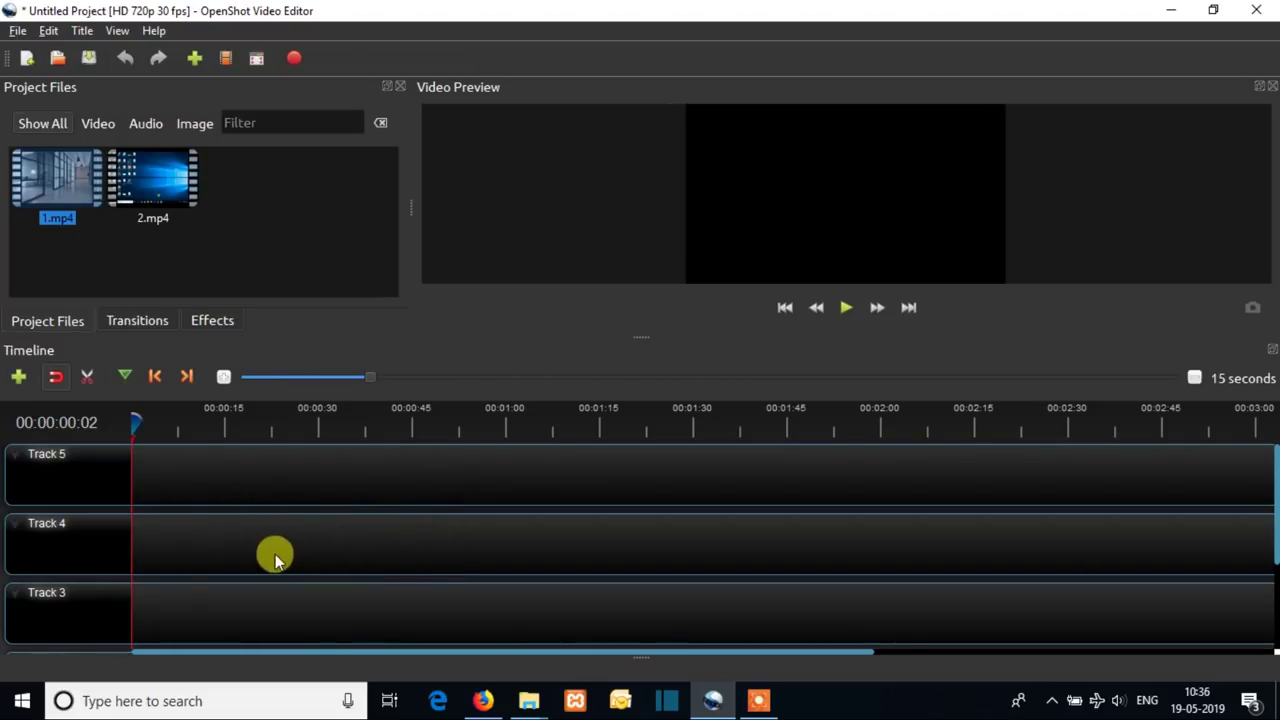
scroll(275, 554, "down", 2)
scroll(276, 569, "up", 2)
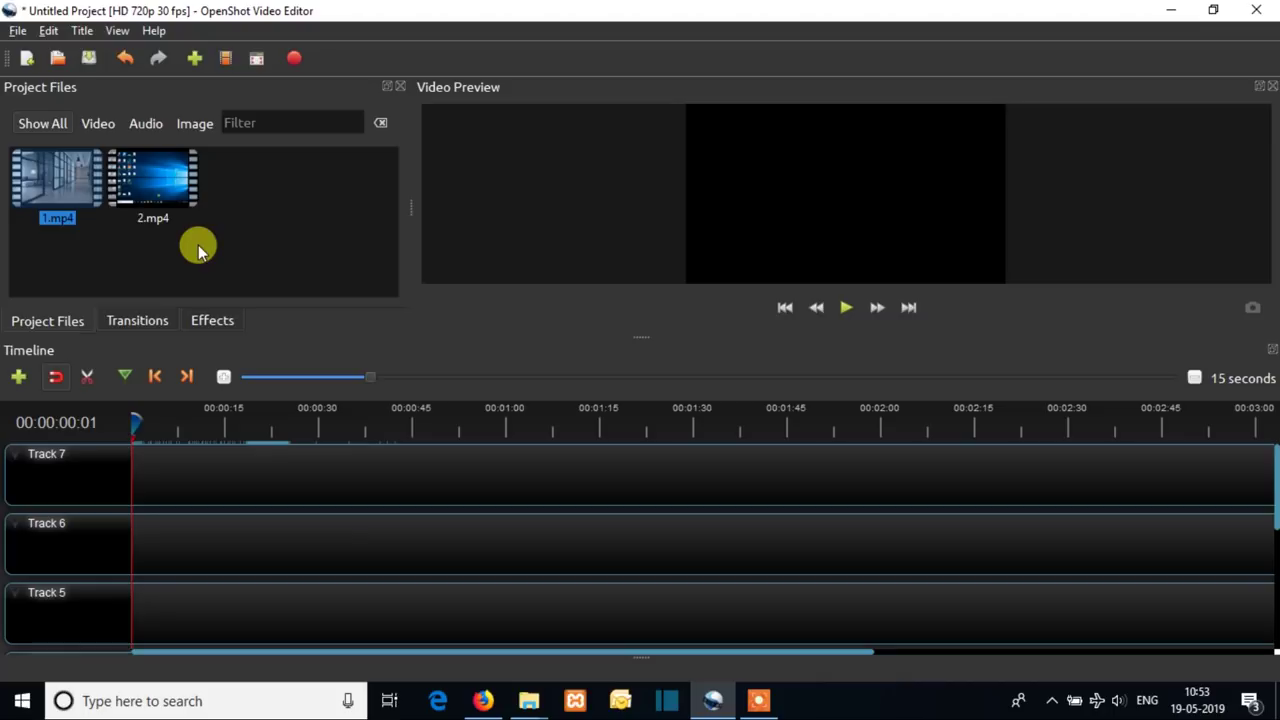
Step: Place the 2.mp4 clip on Track 2, starting at about 38 seconds
left_click_drag(186, 206, 445, 499)
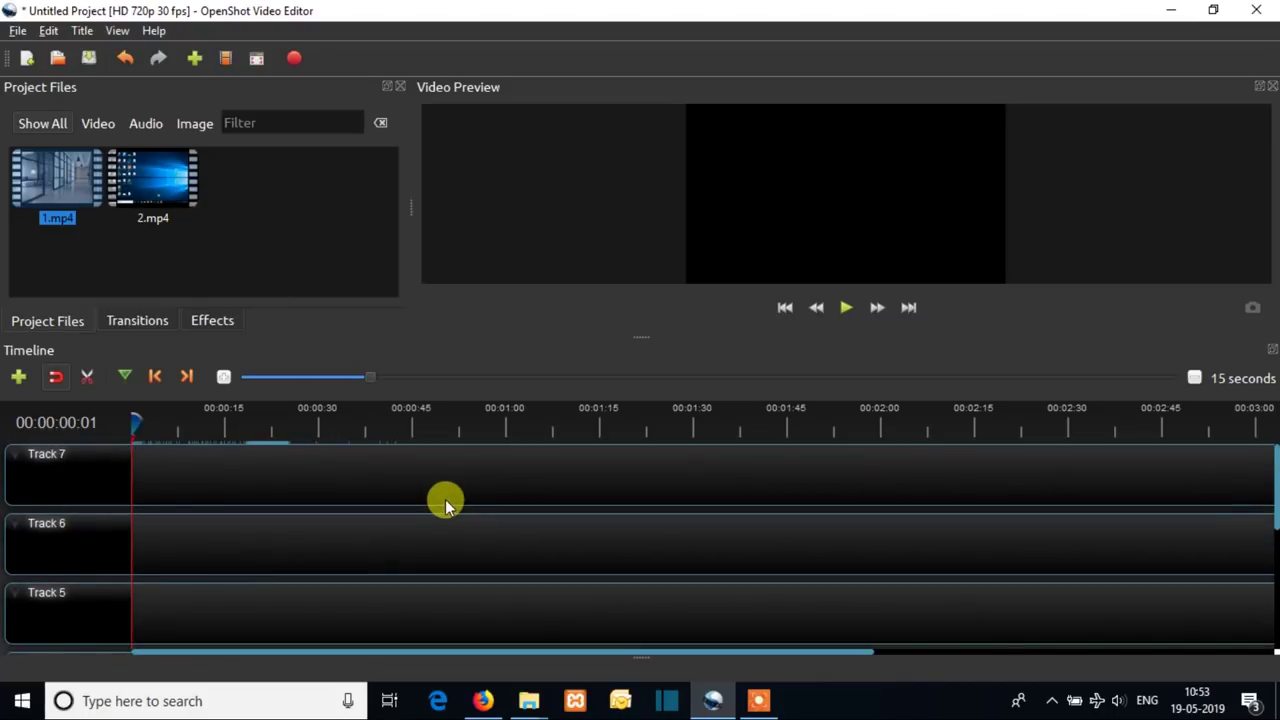
scroll(445, 499, "down", 3)
left_click_drag(168, 192, 172, 195)
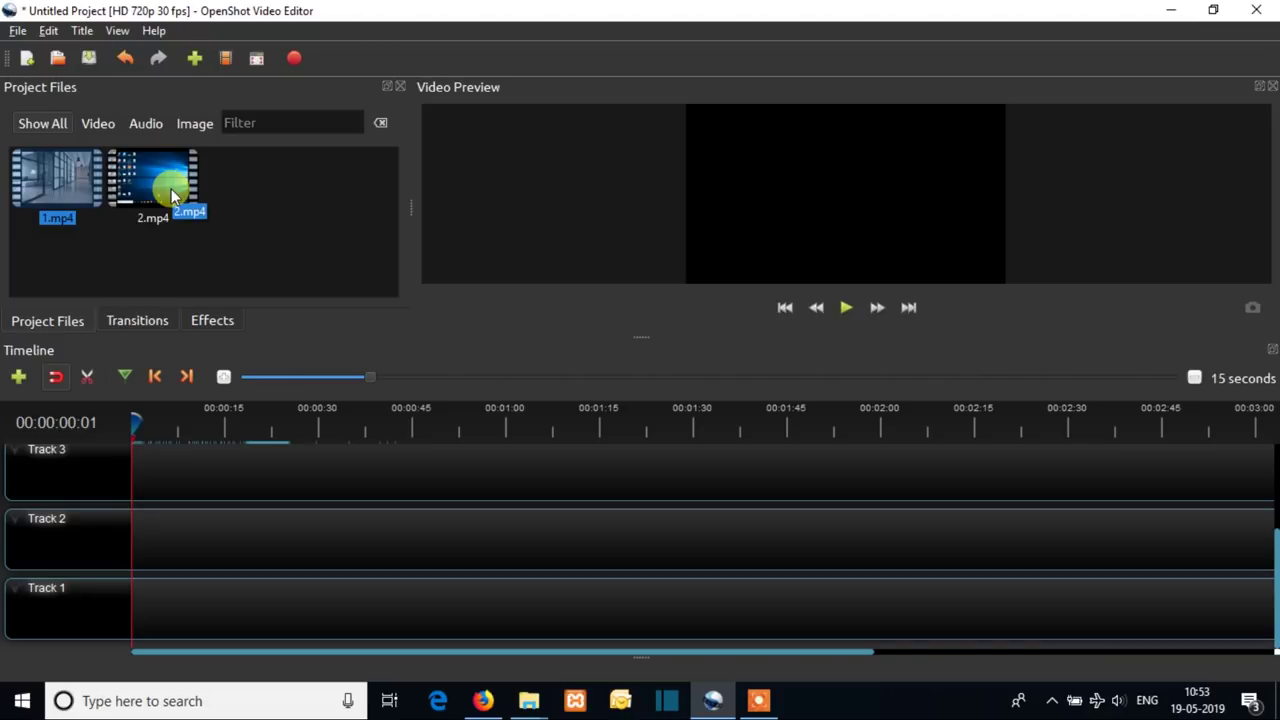
left_click_drag(172, 195, 367, 541)
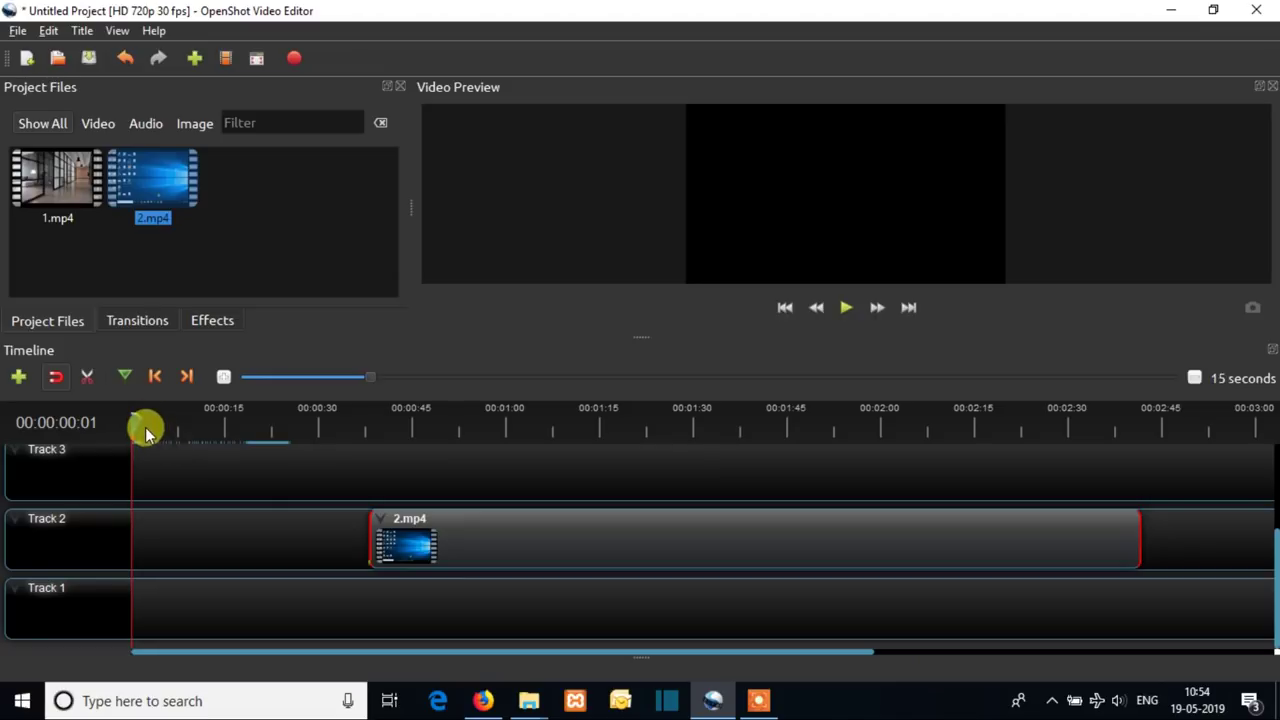
Step: Move the playhead to 00:00:18:27 and shift the 2.mp4 clip on Track 2 to start at about 26 seconds
left_click_drag(140, 421, 240, 424)
left_click_drag(513, 539, 437, 552)
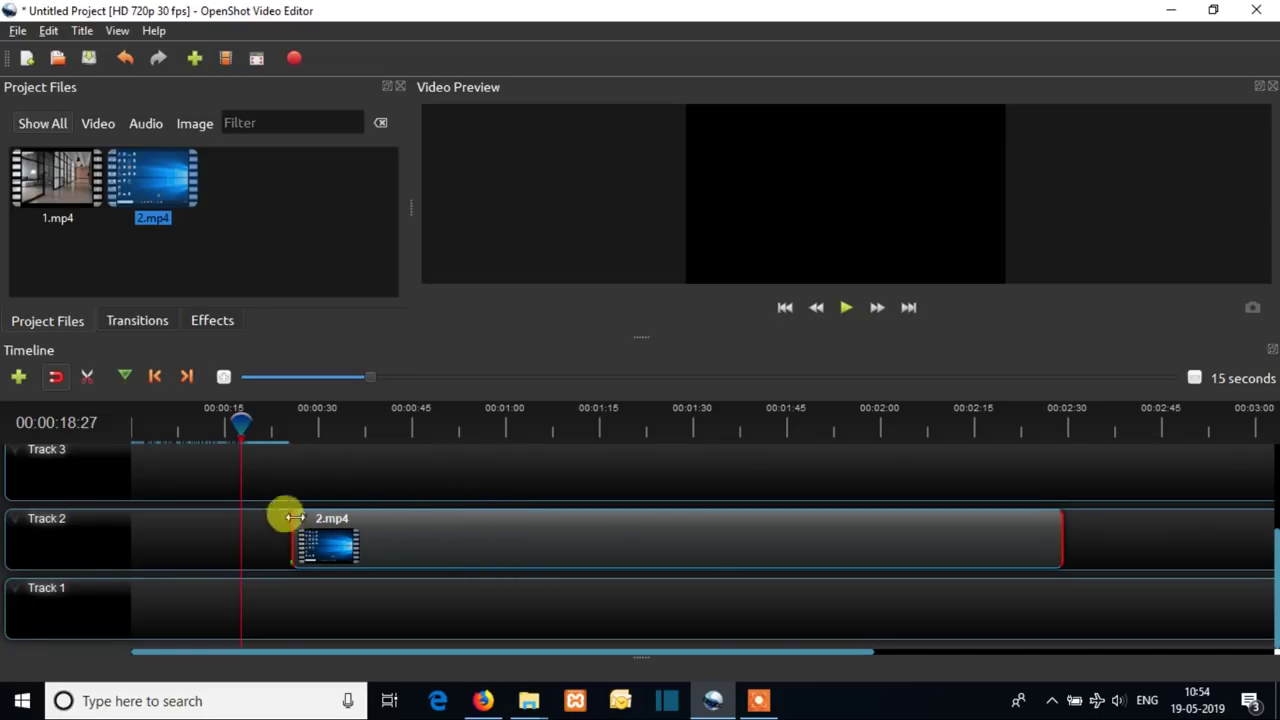
Step: Copy the effects of the 2.mp4 clip on Track 2
right_click(268, 533)
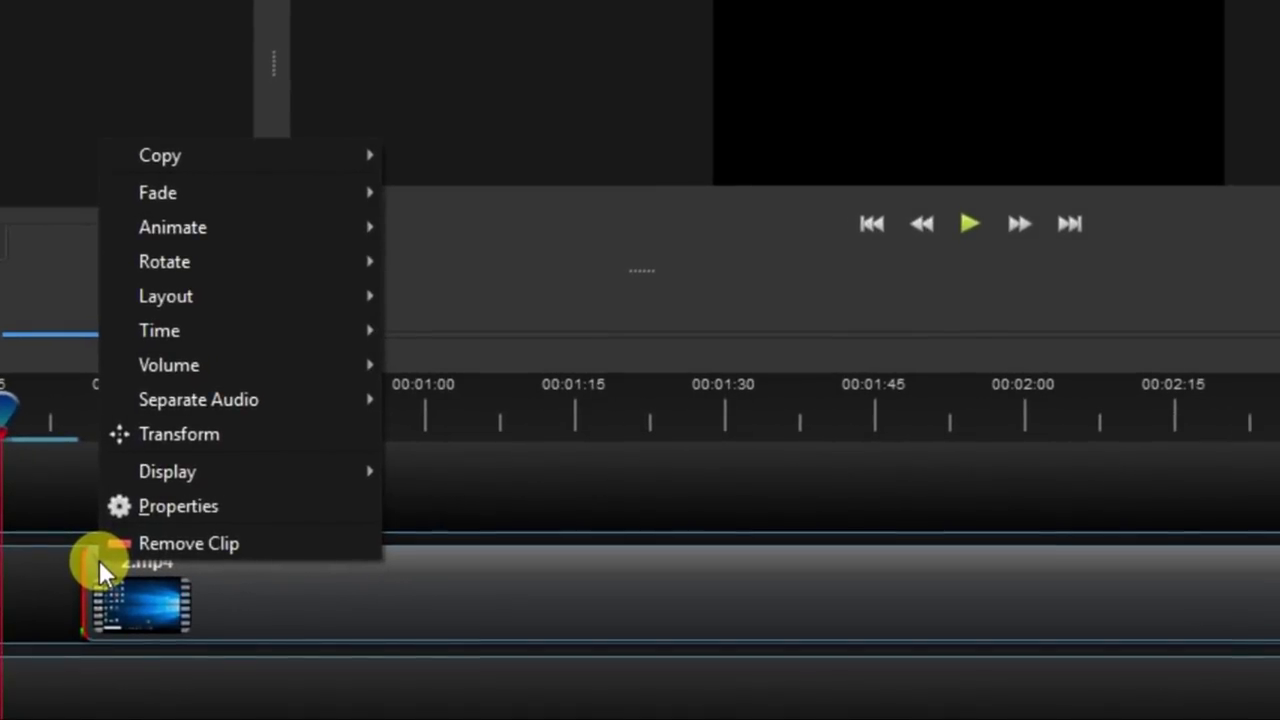
mouse_move(199, 466)
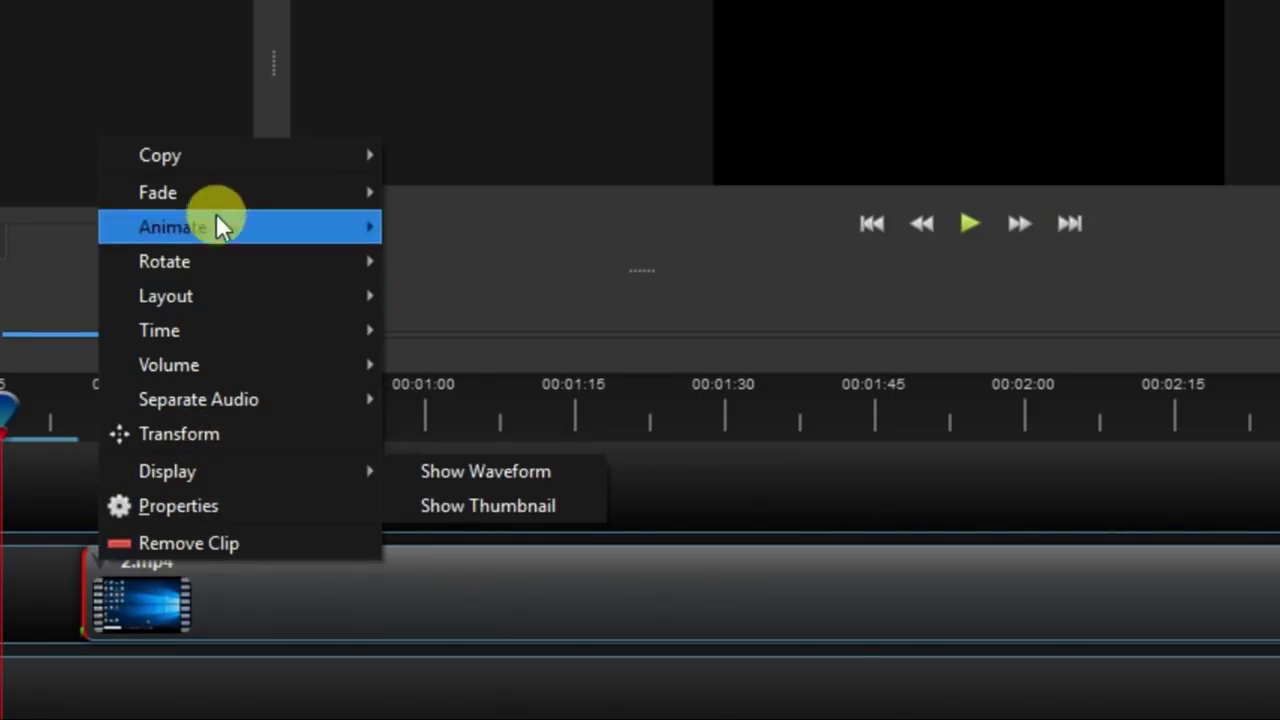
mouse_move(249, 152)
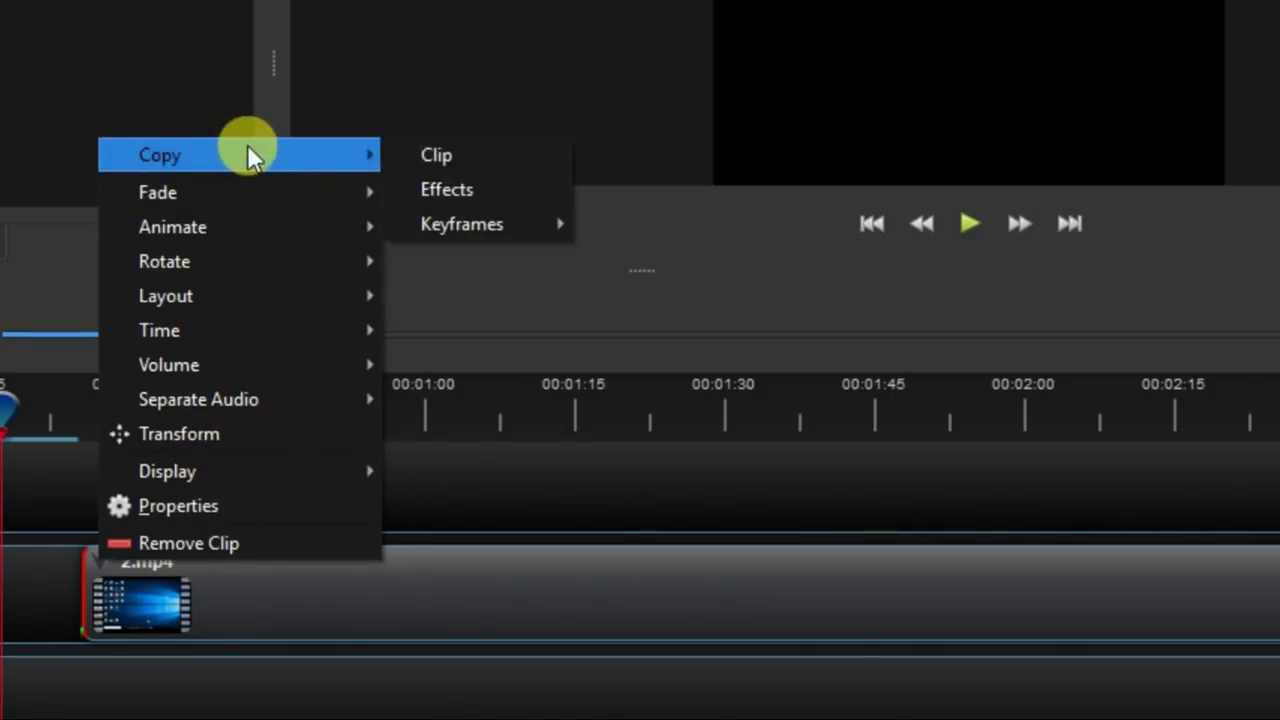
left_click(465, 197)
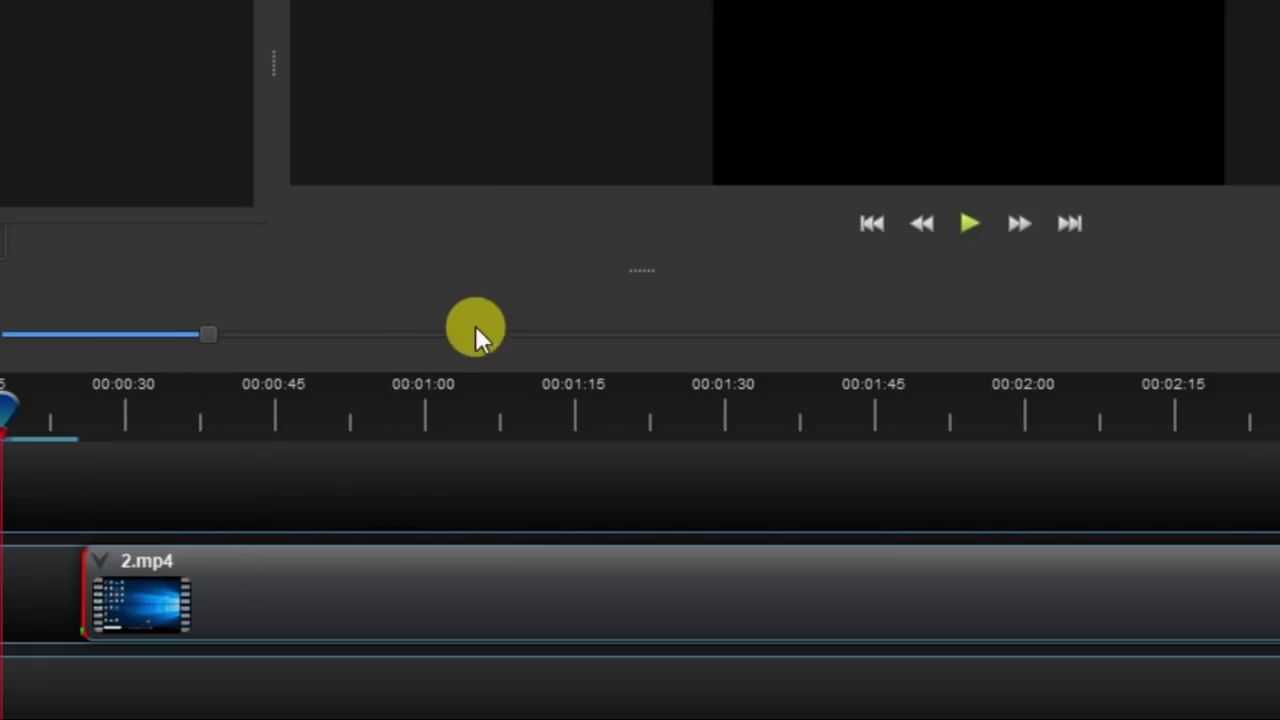
Step: Look through the 2.mp4 clip's options for copying keyframes, fading, animation, rotation, layout, time, volume and separating audio
right_click(98, 568)
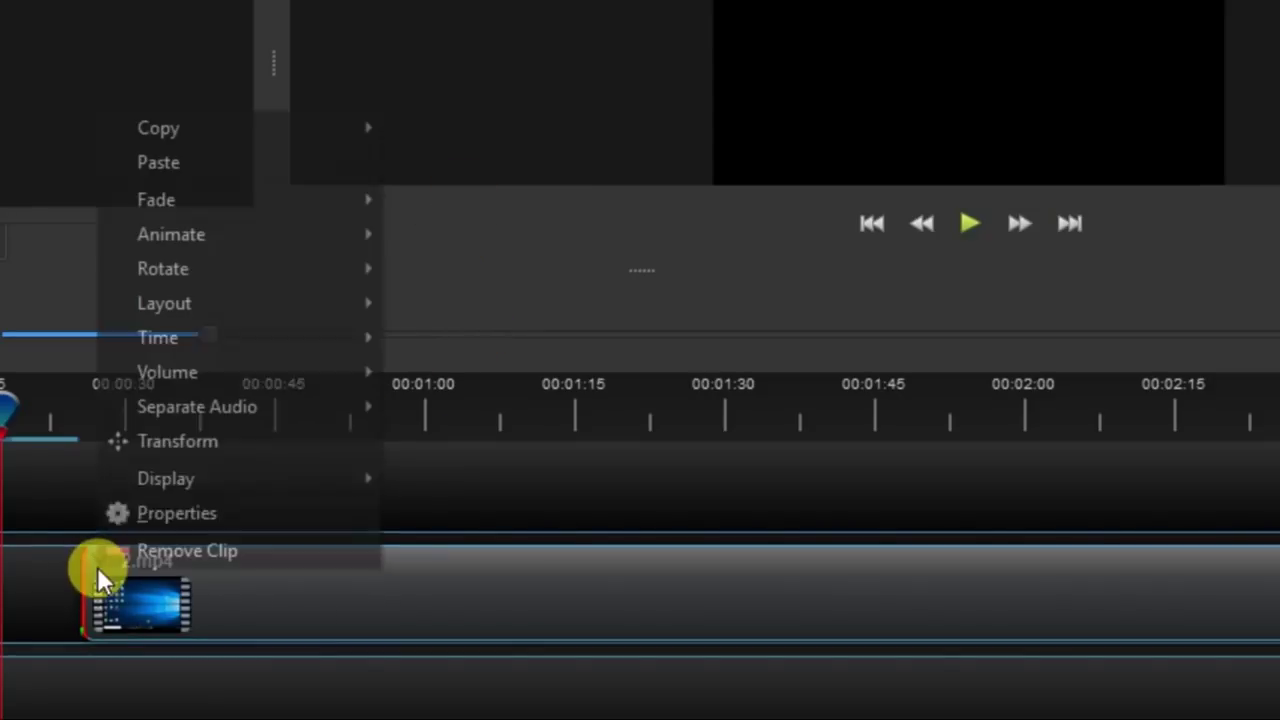
mouse_move(345, 125)
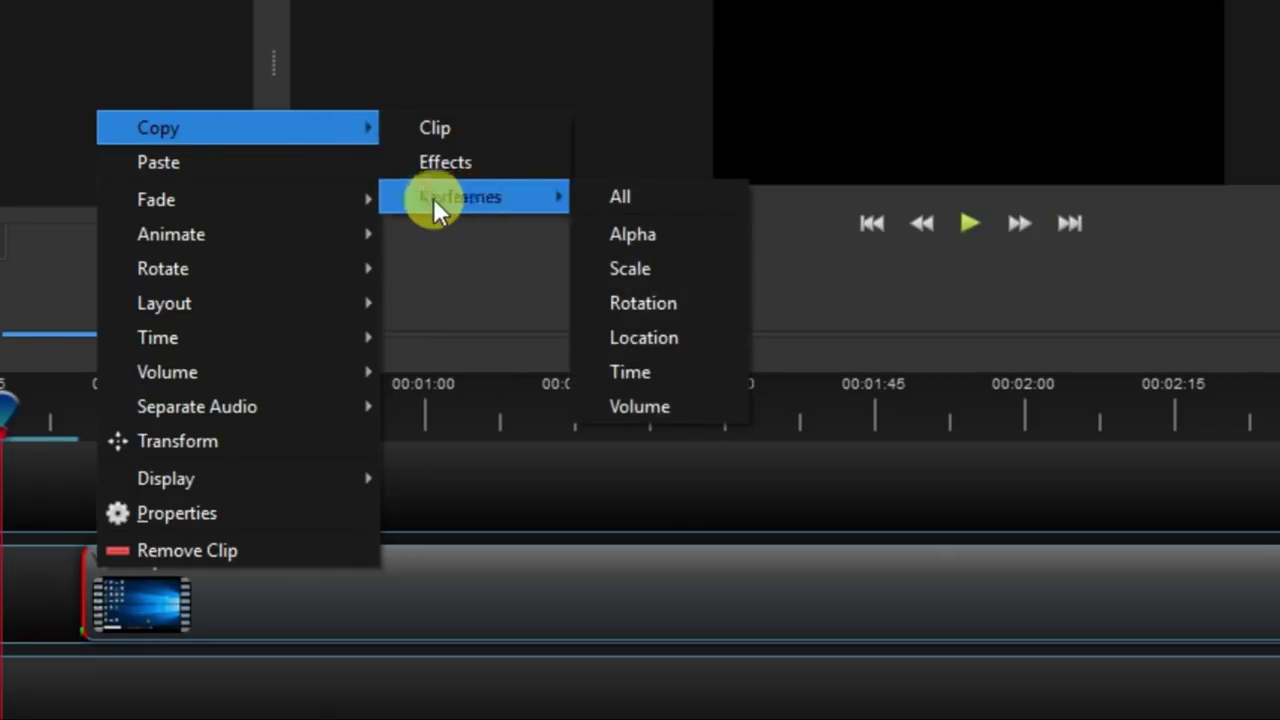
mouse_move(249, 206)
mouse_move(237, 240)
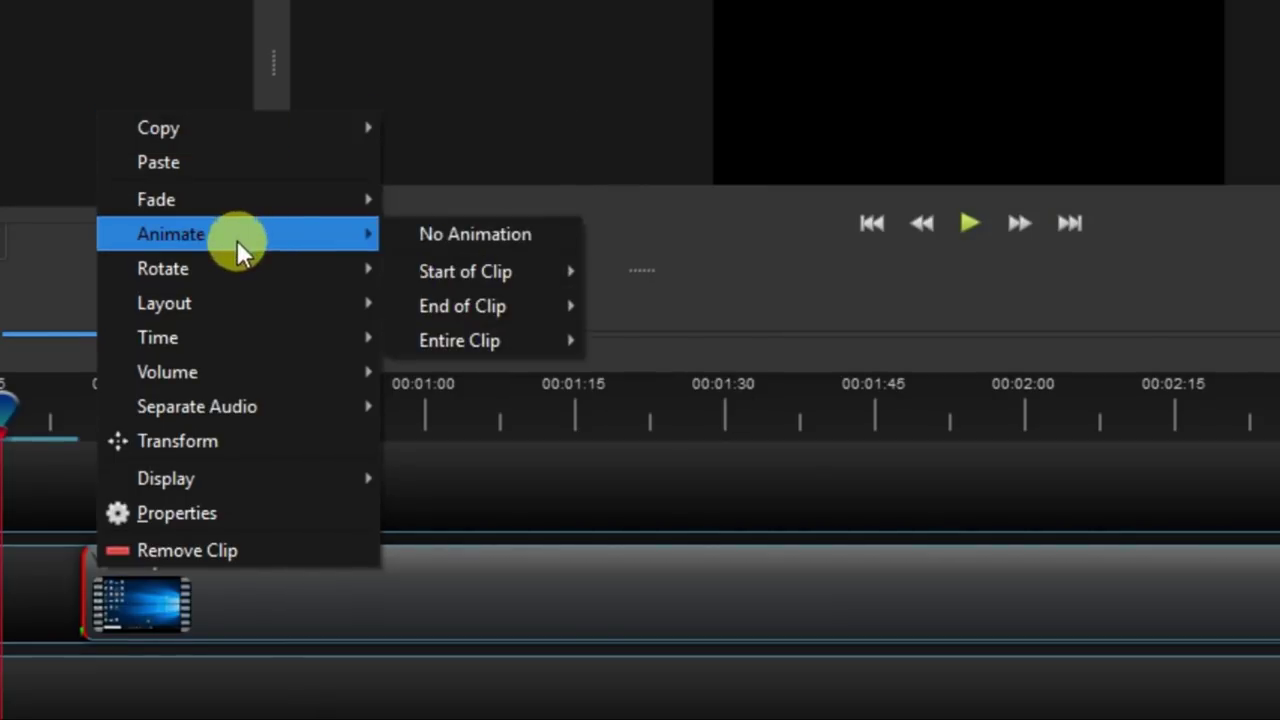
mouse_move(231, 278)
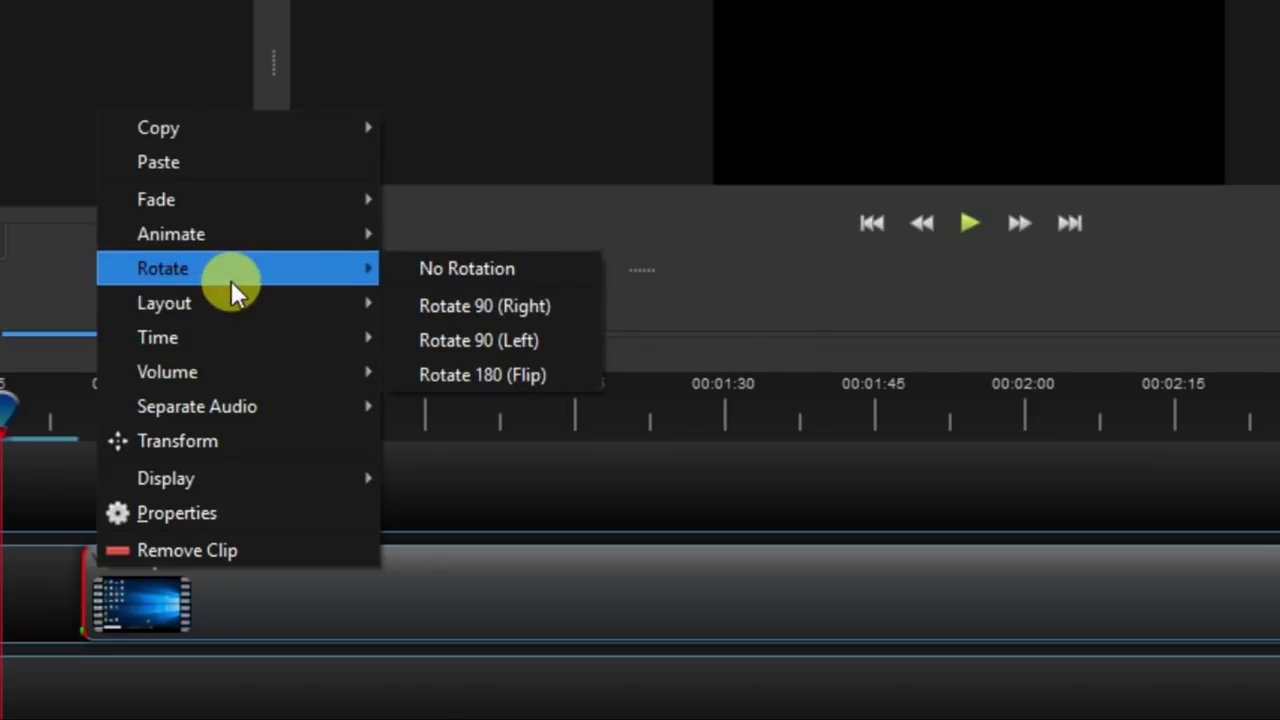
mouse_move(234, 301)
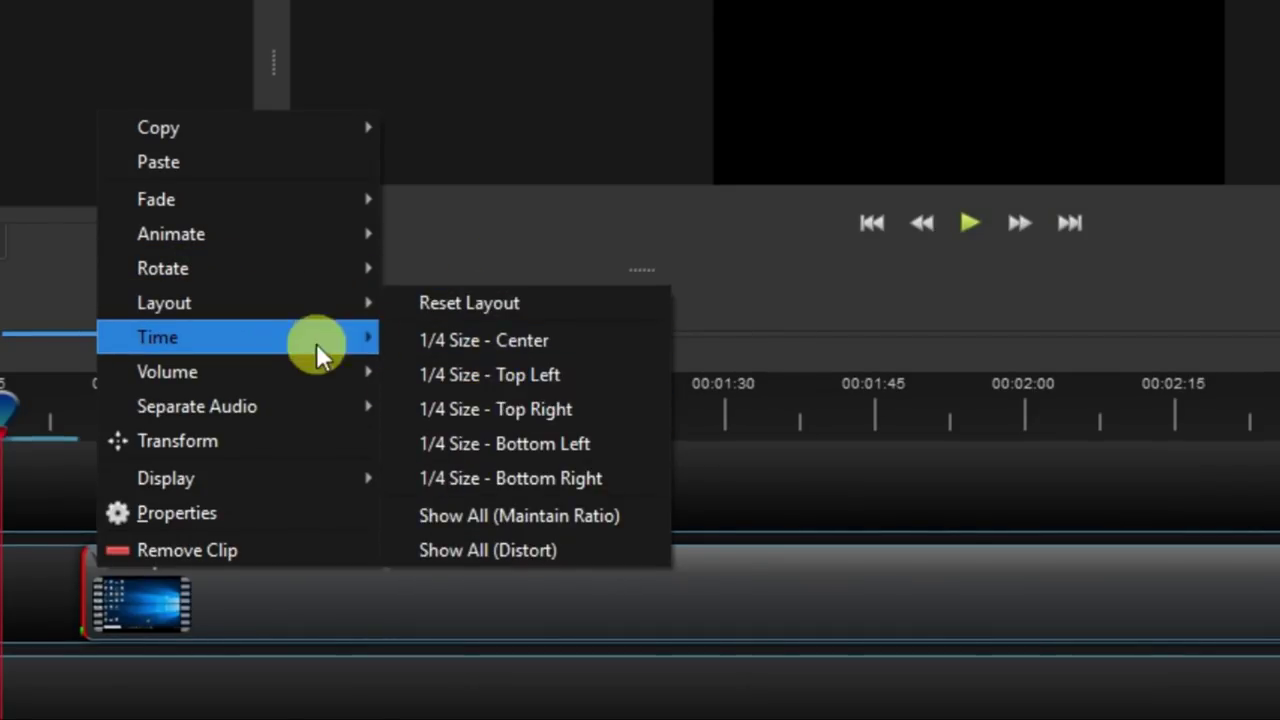
mouse_move(268, 349)
mouse_move(303, 375)
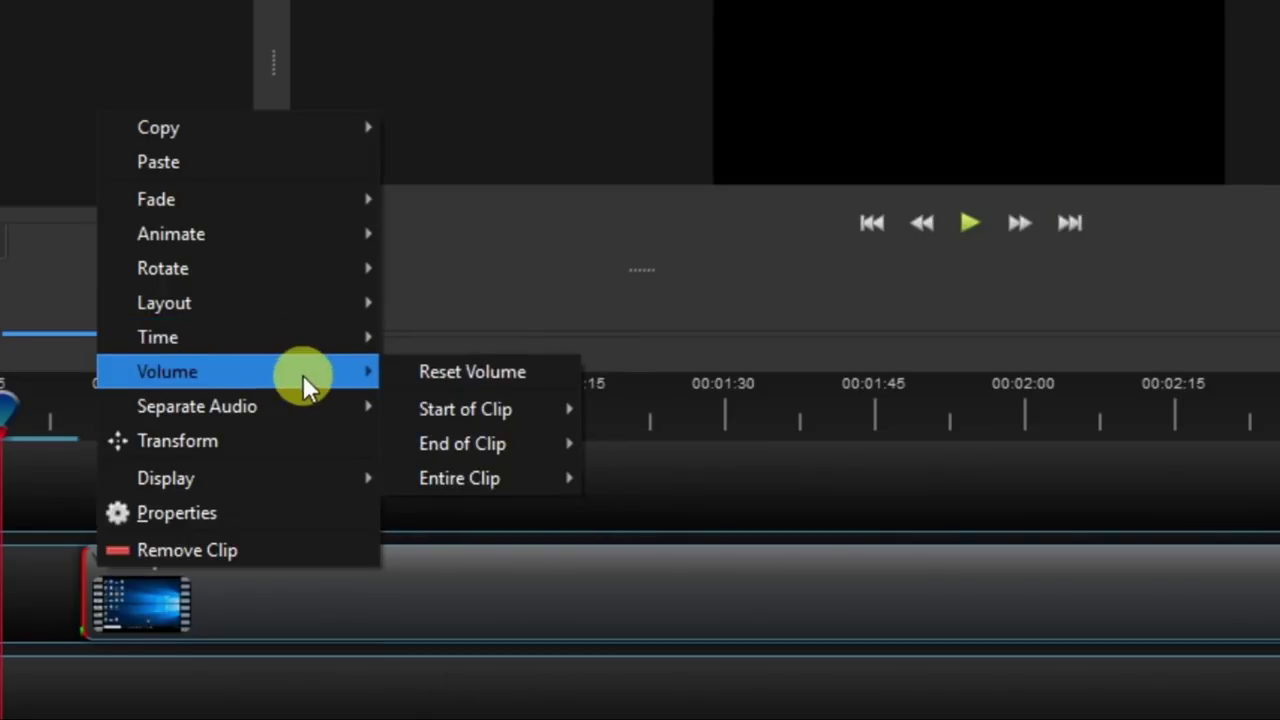
mouse_move(499, 406)
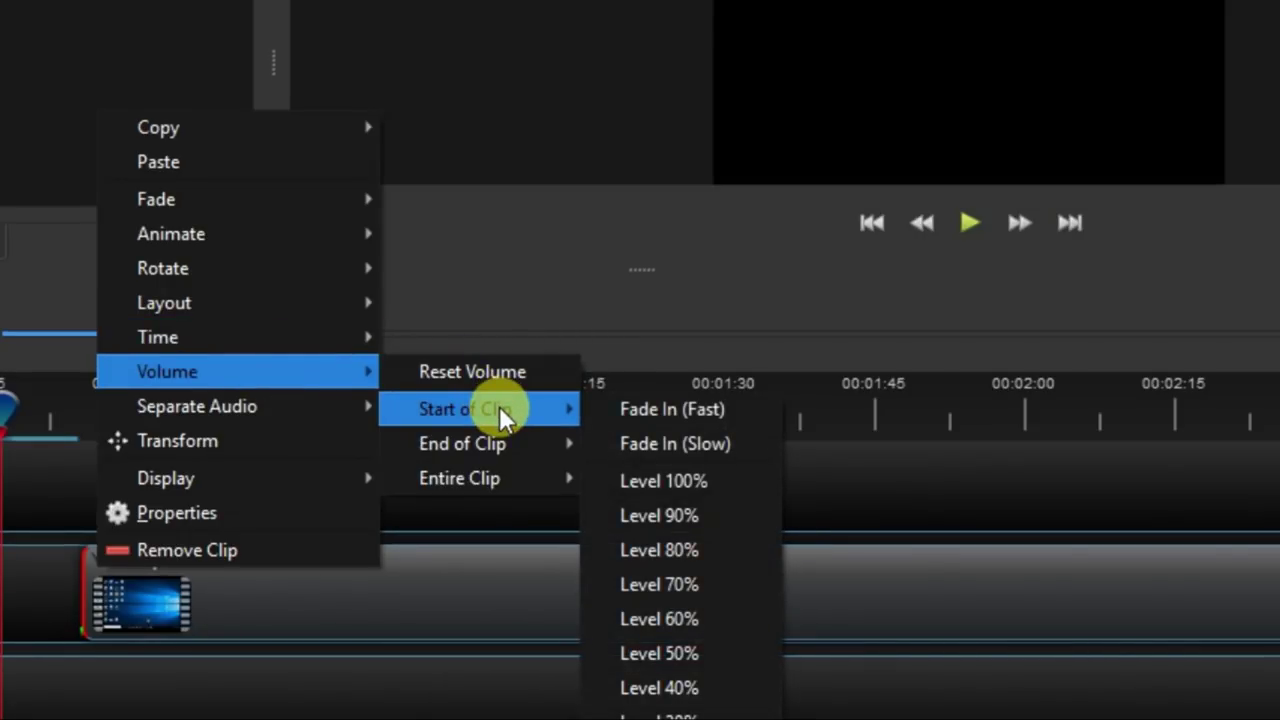
mouse_move(284, 416)
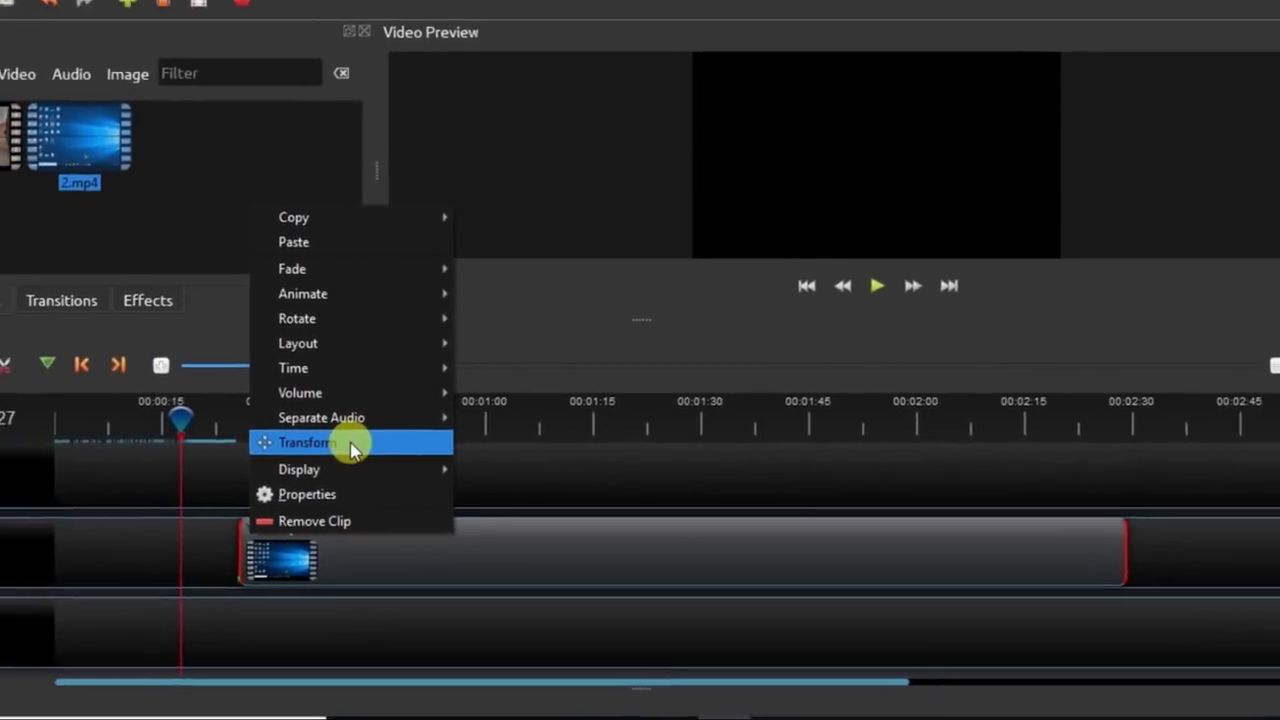
Step: Open the properties of the 2.mp4 clip, review the list down to Waveform, and close it again
mouse_move(359, 481)
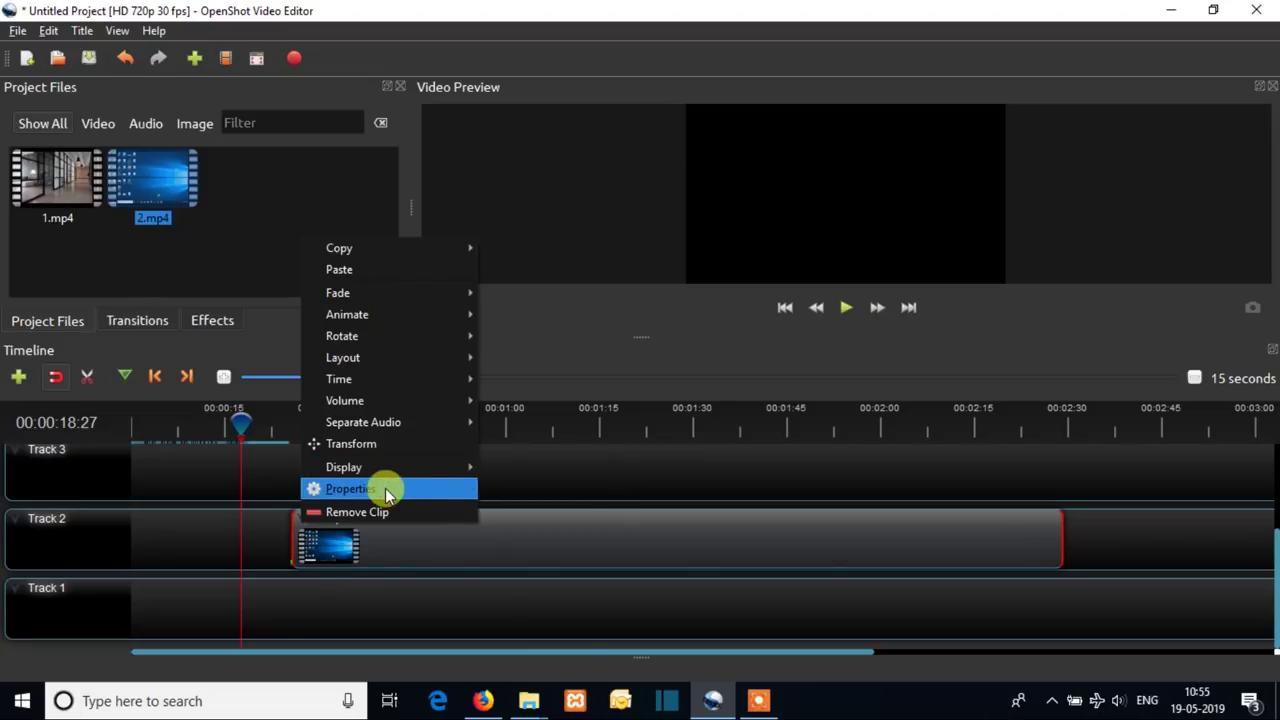
left_click(385, 489)
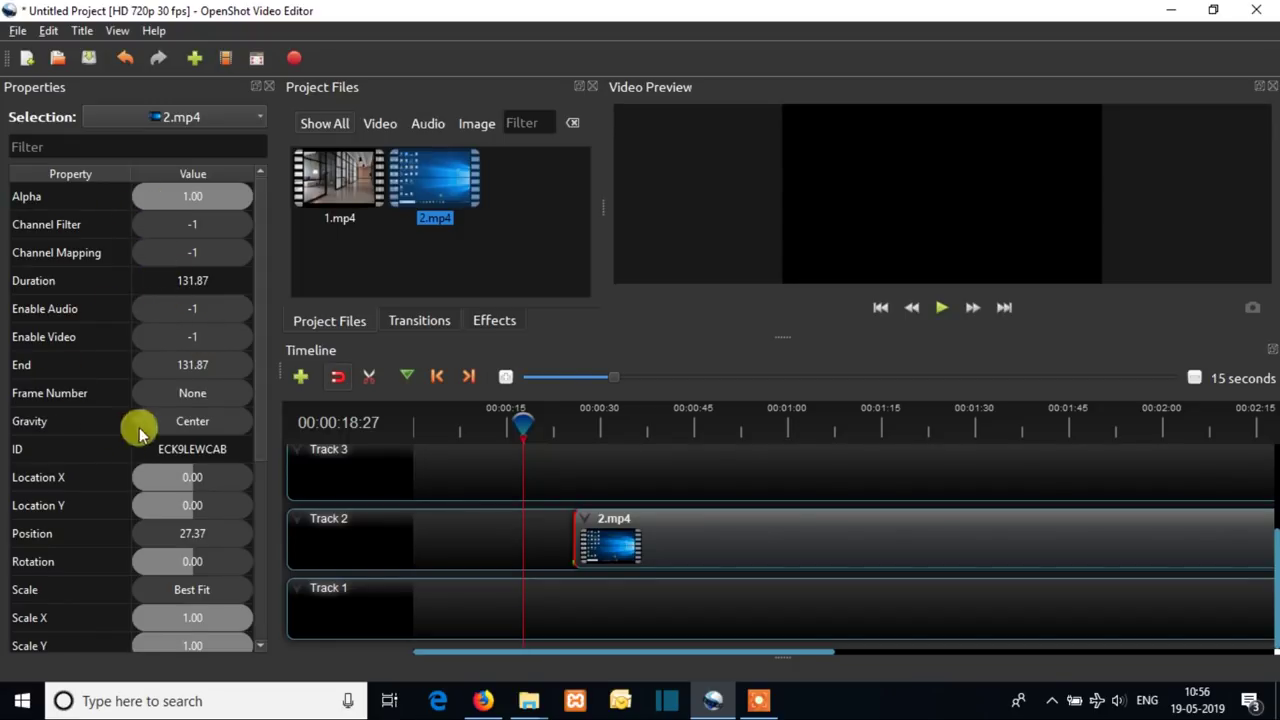
scroll(91, 517, "down", 3)
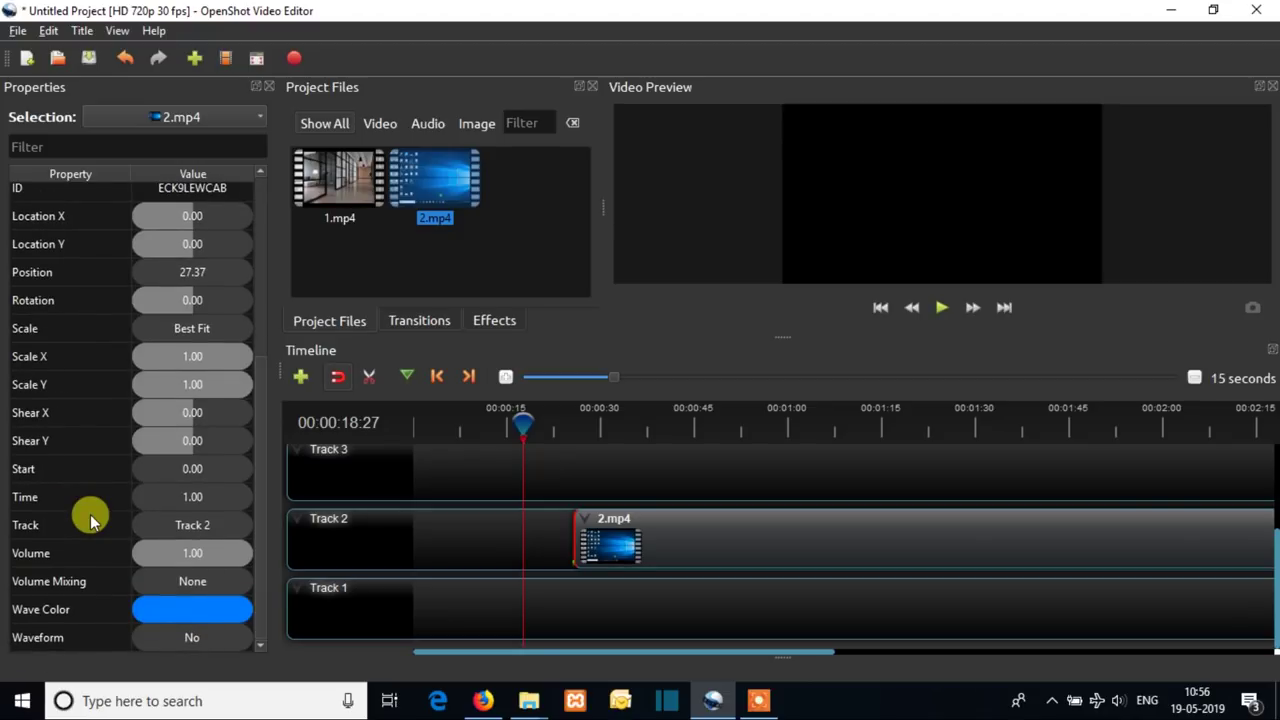
left_click(267, 87)
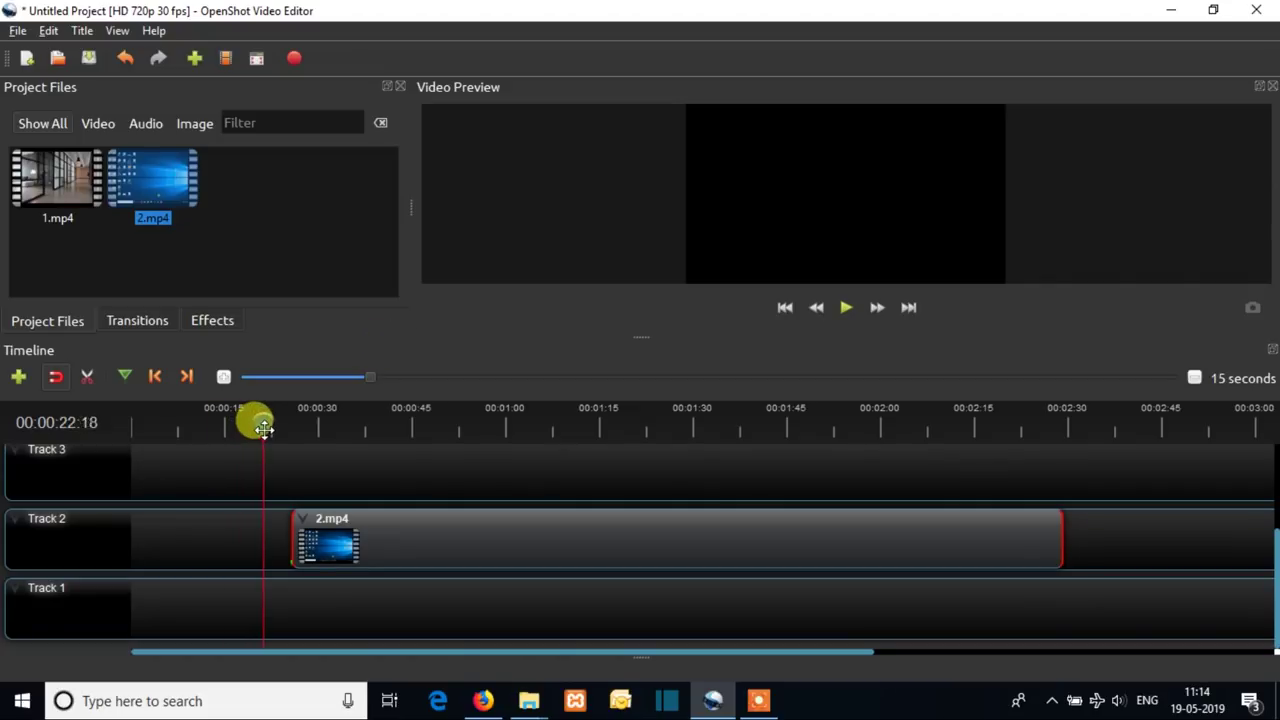
Step: Move the playhead to 00:00:26:08, just before the start of the 2.mp4 clip
left_click_drag(257, 423, 232, 438)
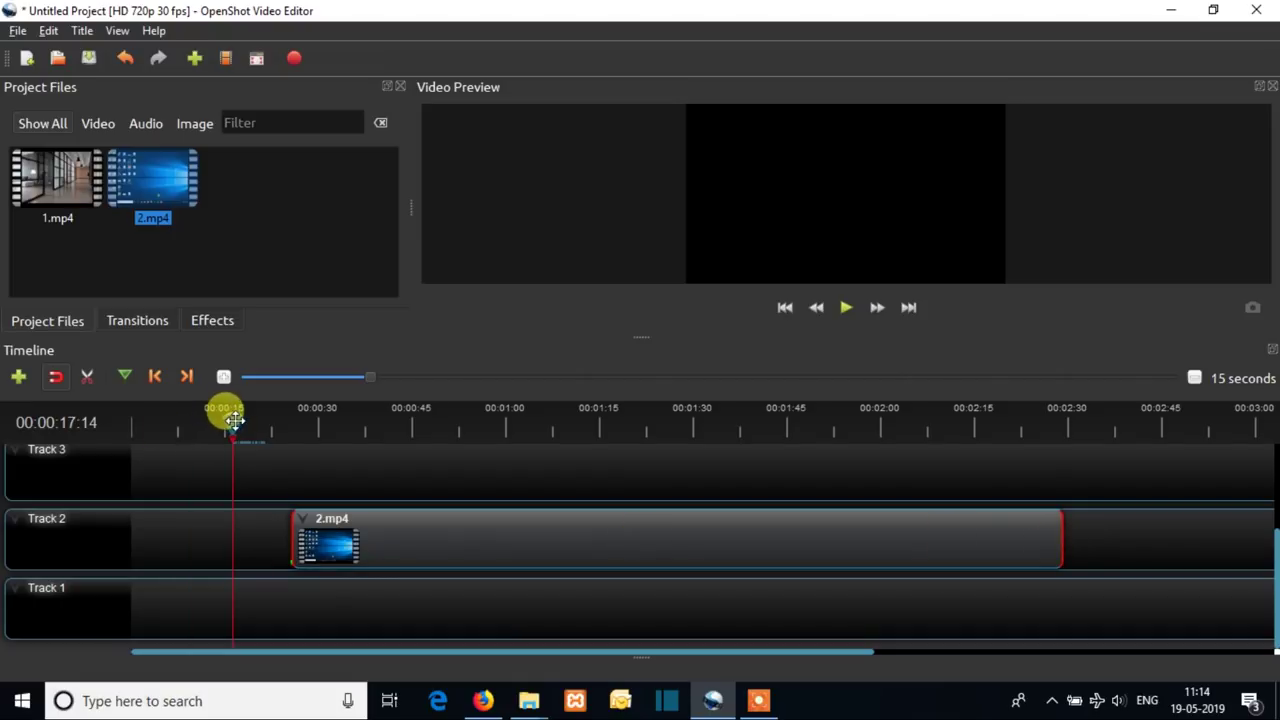
left_click_drag(232, 423, 275, 417)
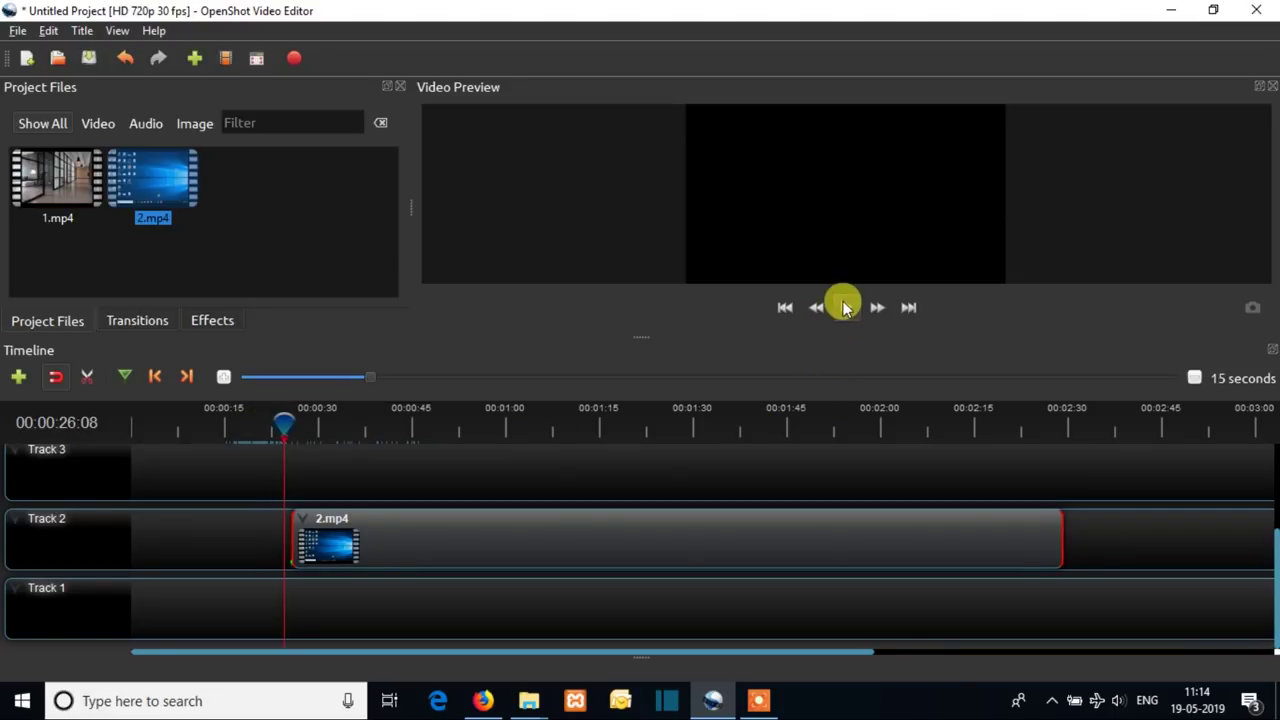
Step: Enlarge the video preview area while keeping Track 2 in view, and play the 2.mp4 clip
left_click_drag(631, 346, 631, 460)
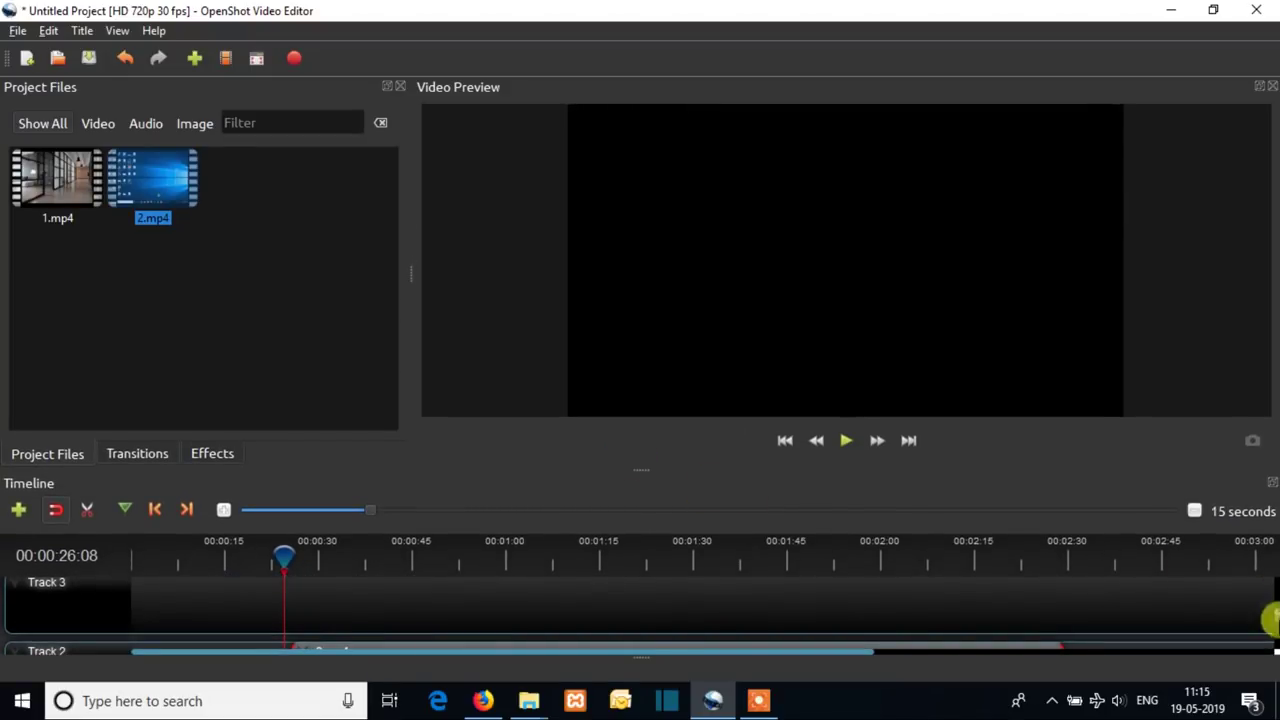
mouse_move(1274, 614)
left_mouse_down()
mouse_move(1275, 640)
mouse_move(1272, 616)
left_mouse_up()
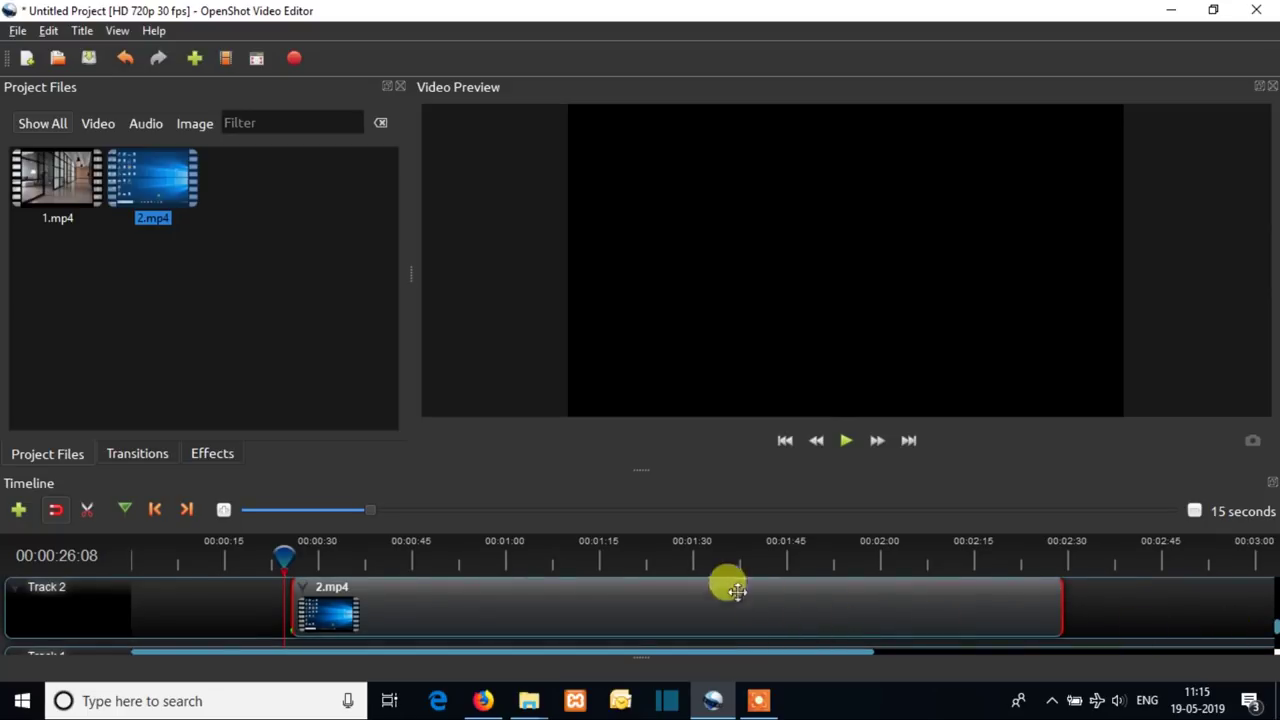
left_click_drag(640, 468, 640, 435)
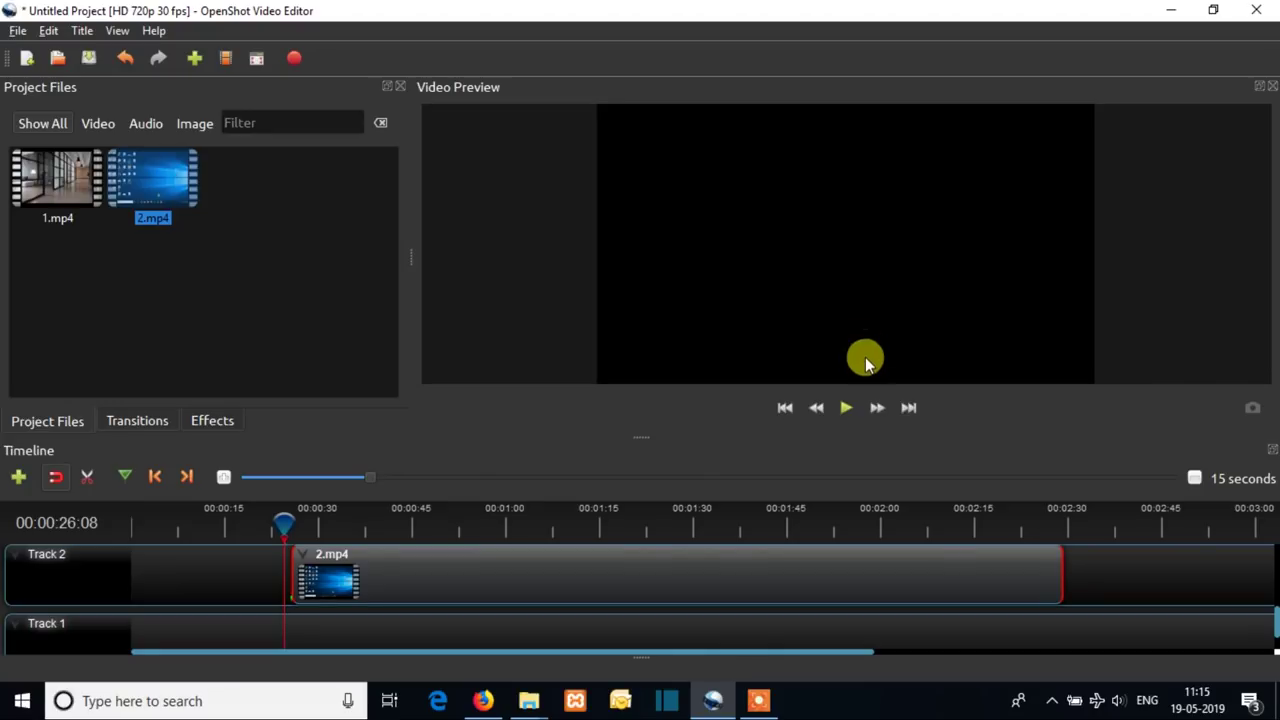
left_click(852, 408)
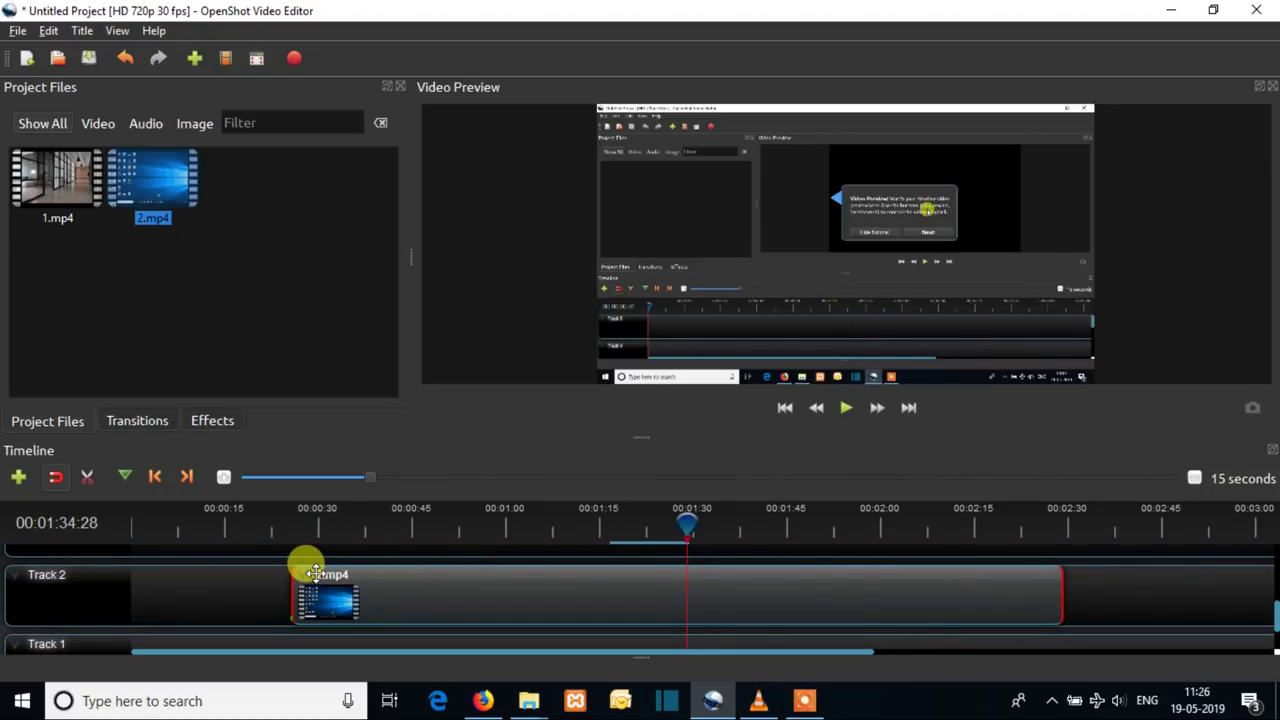
Step: Mute the 2.mp4 clip by setting the volume of the entire clip to Level 0%
right_click(315, 572)
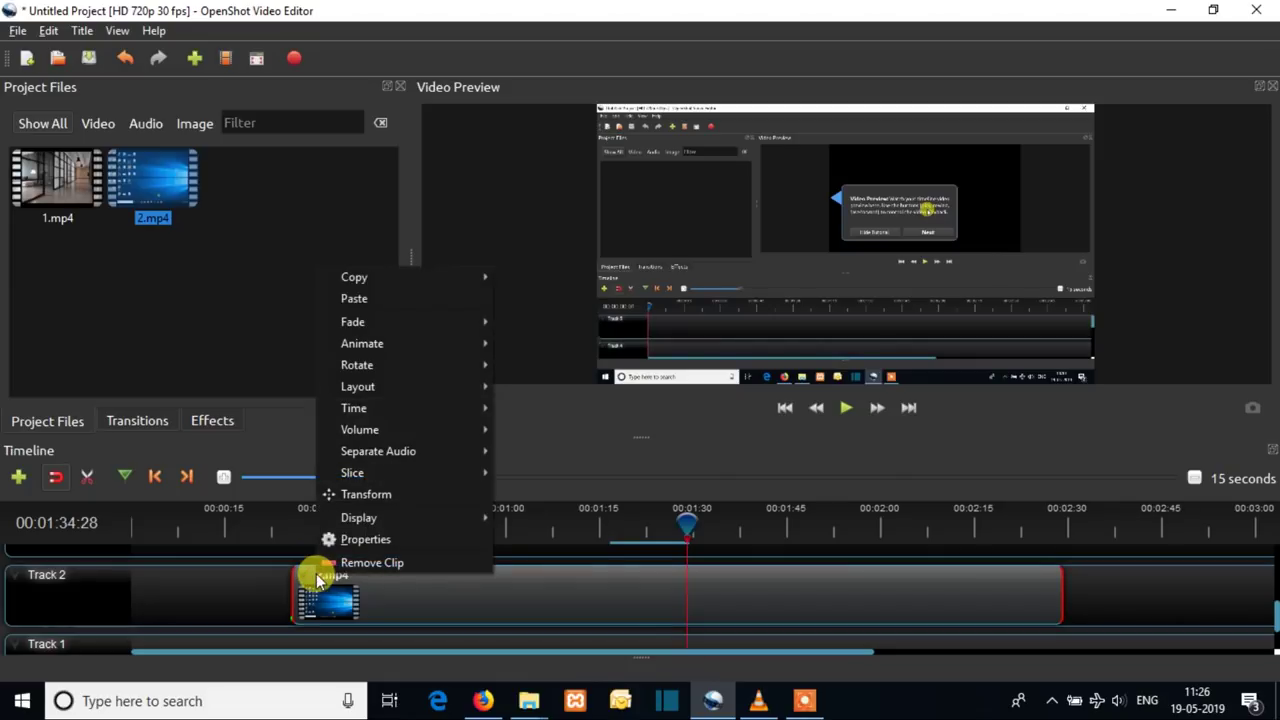
mouse_move(395, 472)
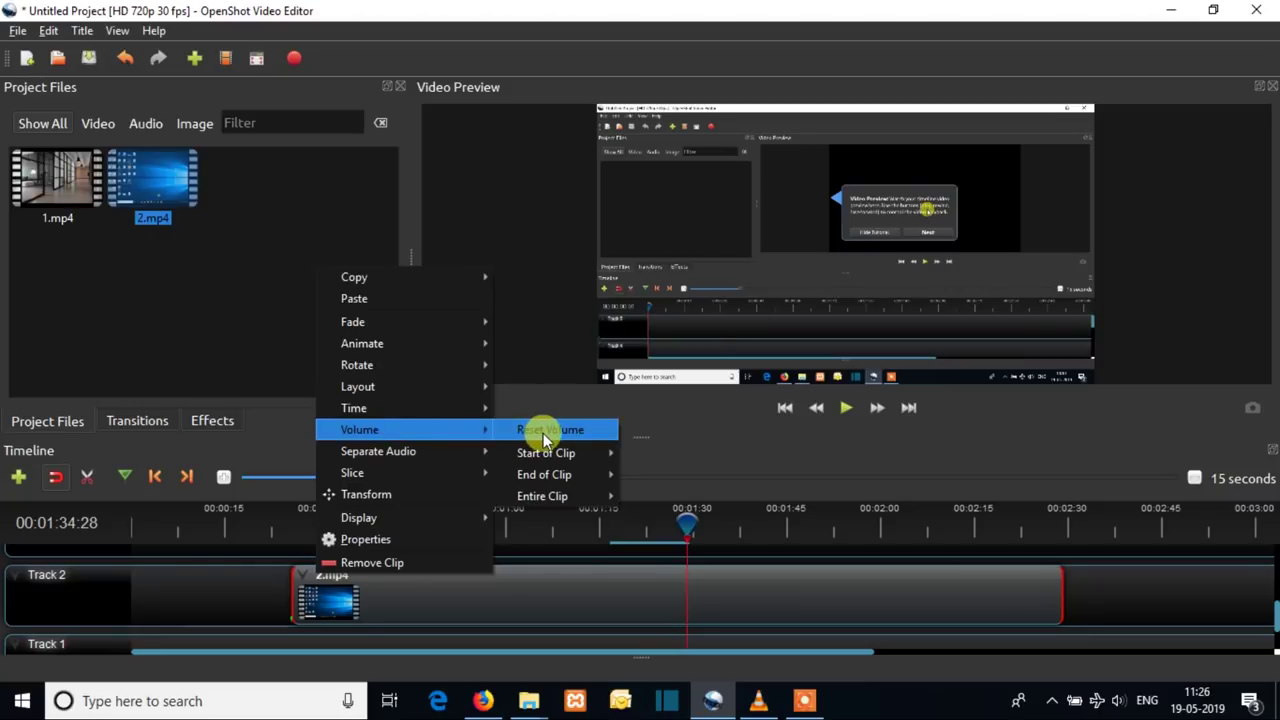
mouse_move(565, 507)
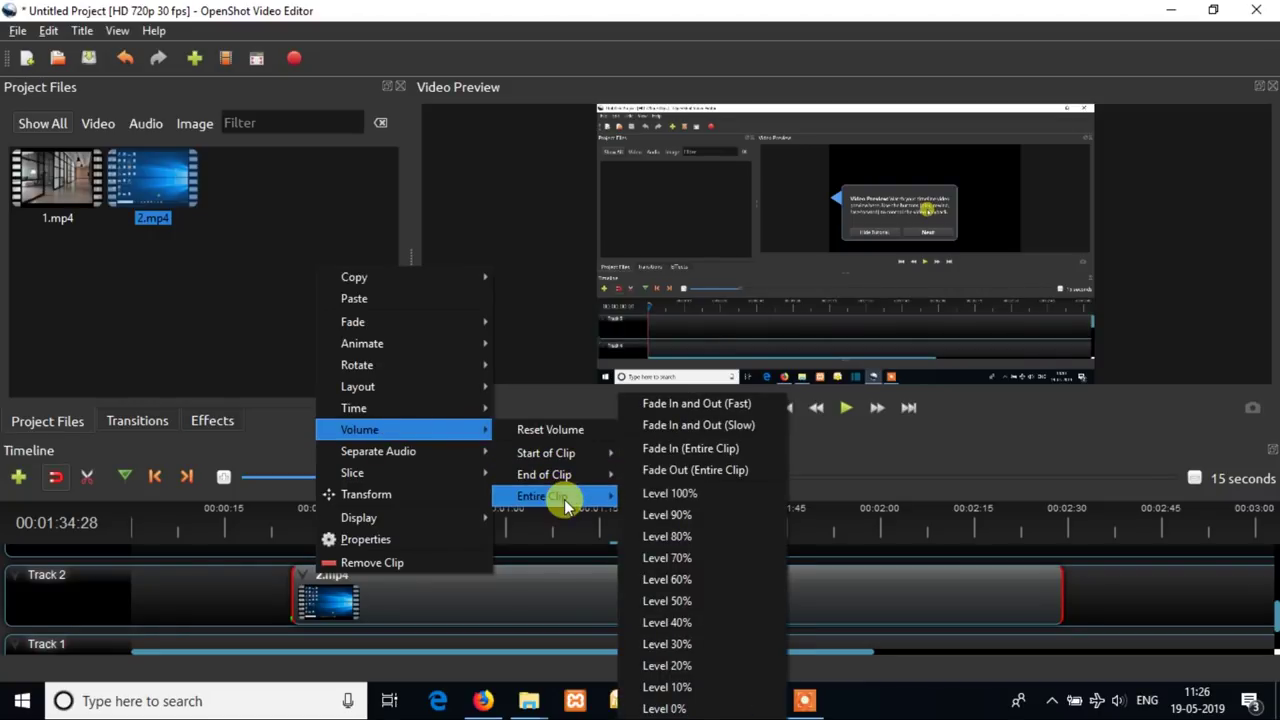
left_click(683, 710)
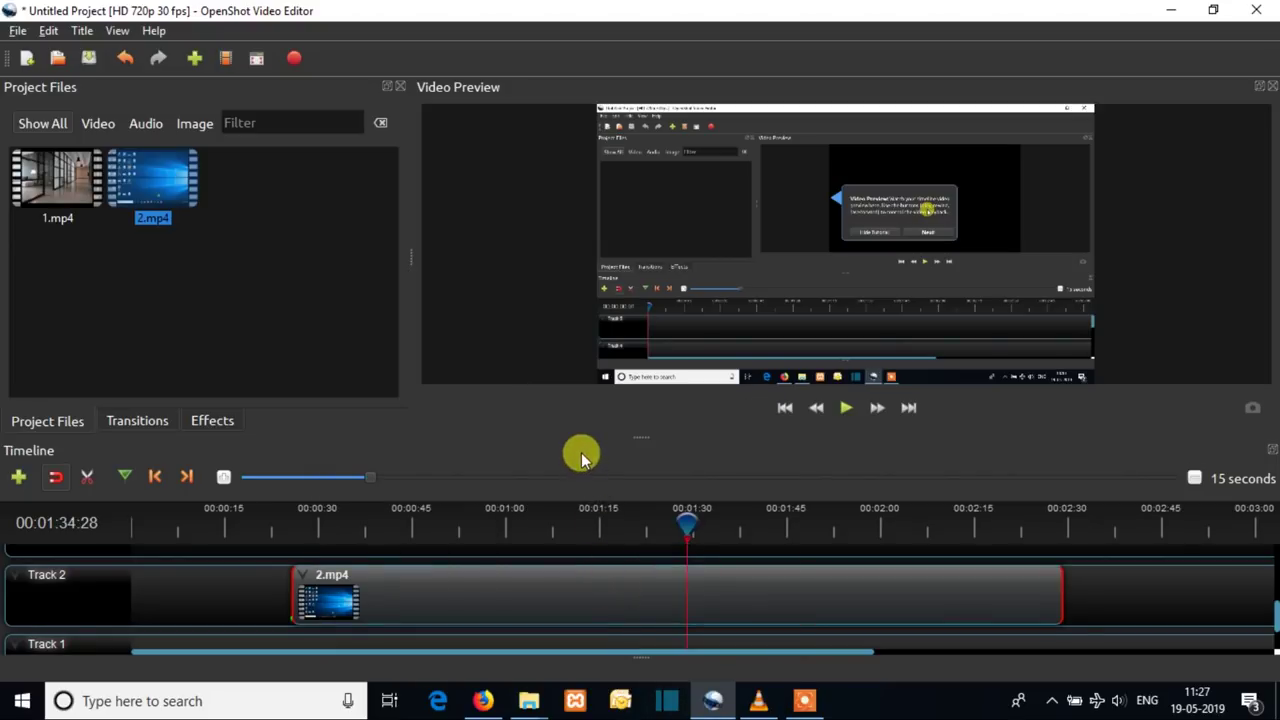
Step: Play the timeline from before the 2.mp4 clip to check its sound, and pause at about the 01:12 mark
left_click_drag(689, 517, 263, 520)
left_click(846, 407)
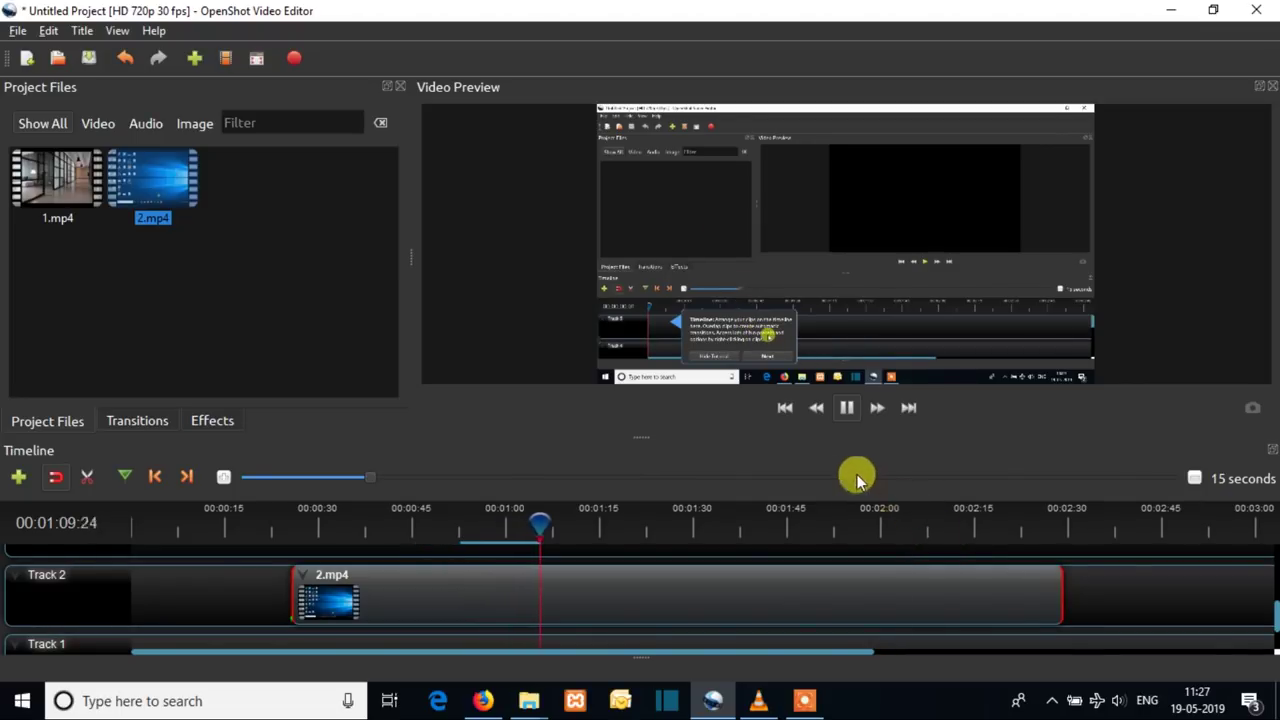
left_click(848, 414)
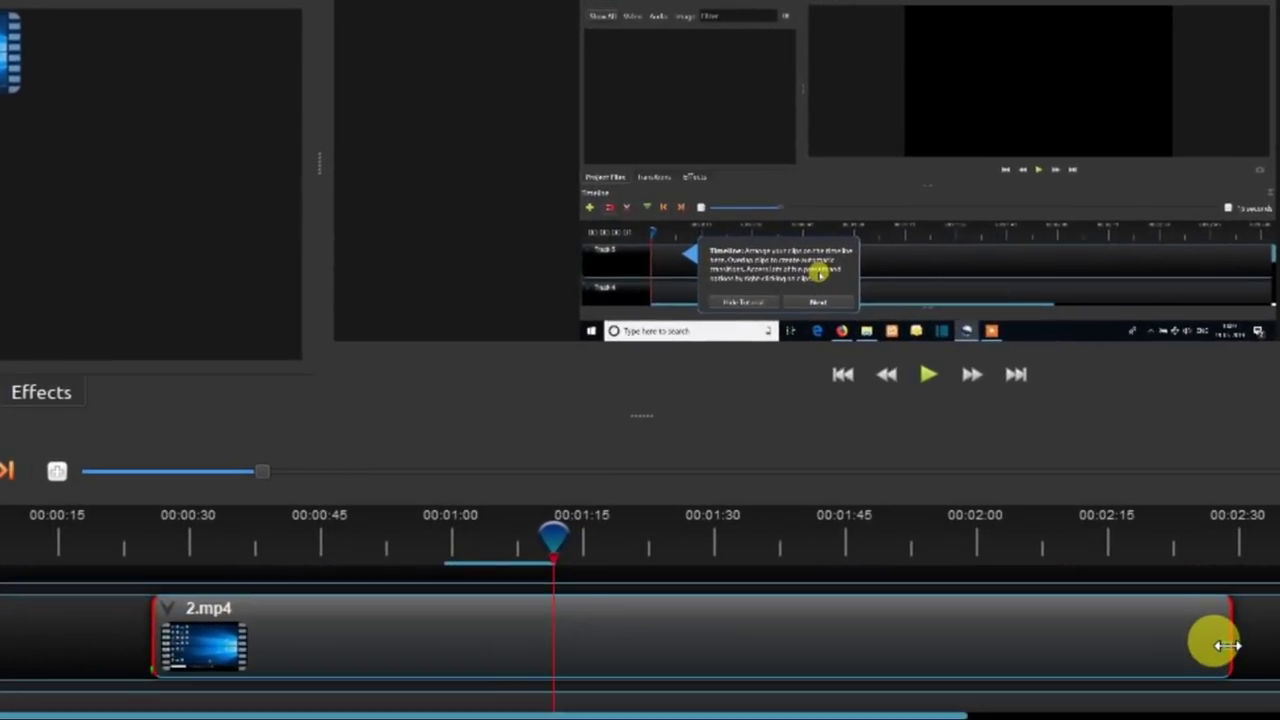
Step: Trim the end of the 2.mp4 clip back to about the 01:29 mark and play it through to the new end
left_click_drag(1222, 645, 700, 645)
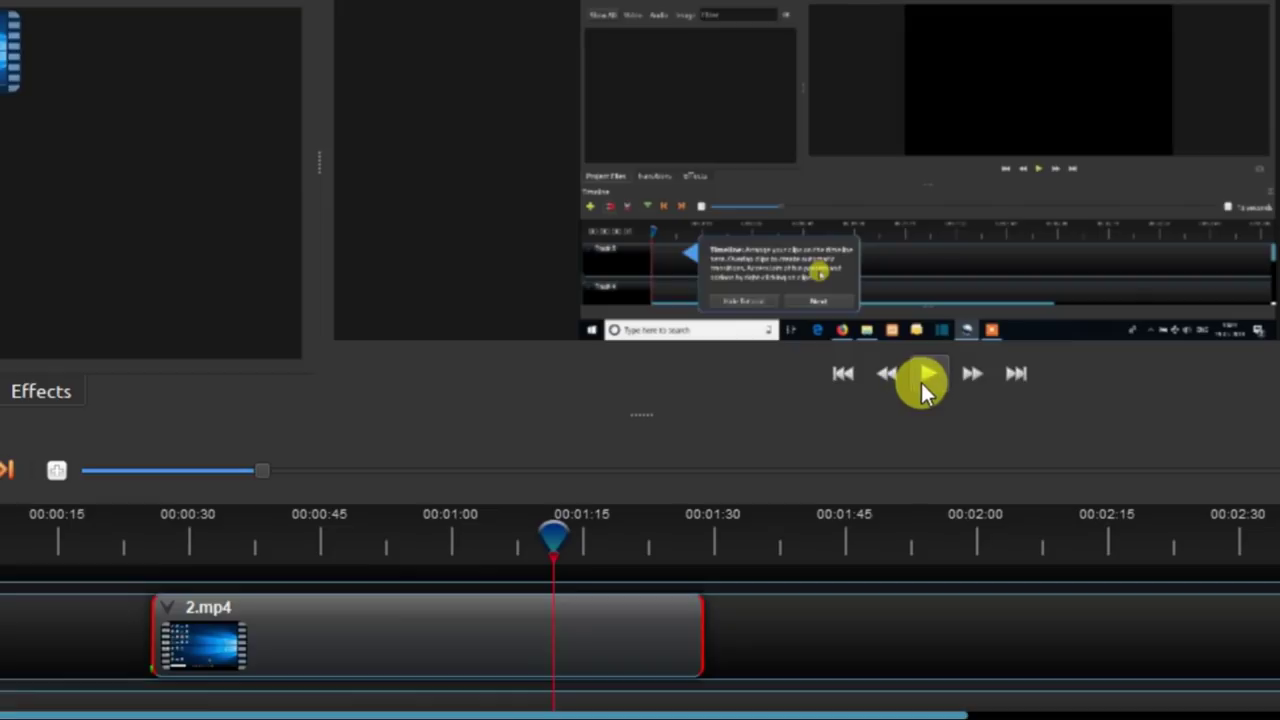
left_click(926, 375)
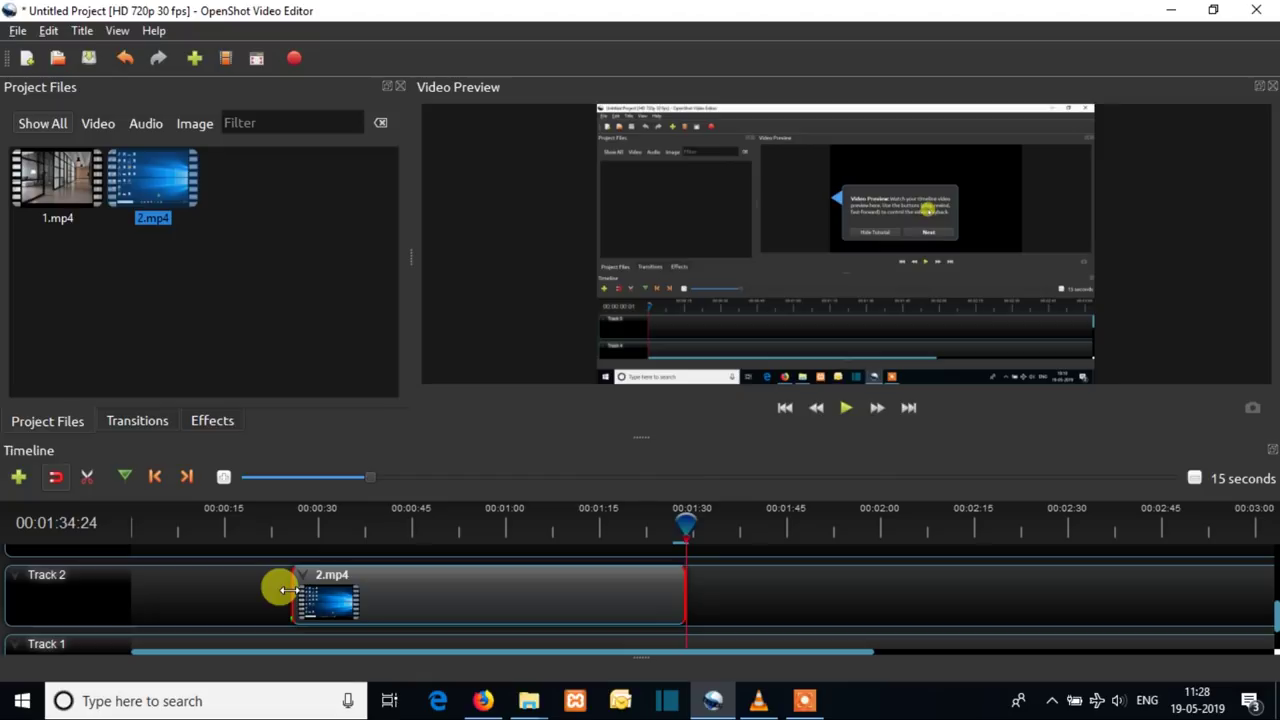
Step: Trim the start of the 2.mp4 clip to about the 00:33 mark and move the playhead to 00:00:56:01
left_click_drag(288, 590, 332, 613)
left_click(666, 524)
left_click_drag(666, 524, 455, 530)
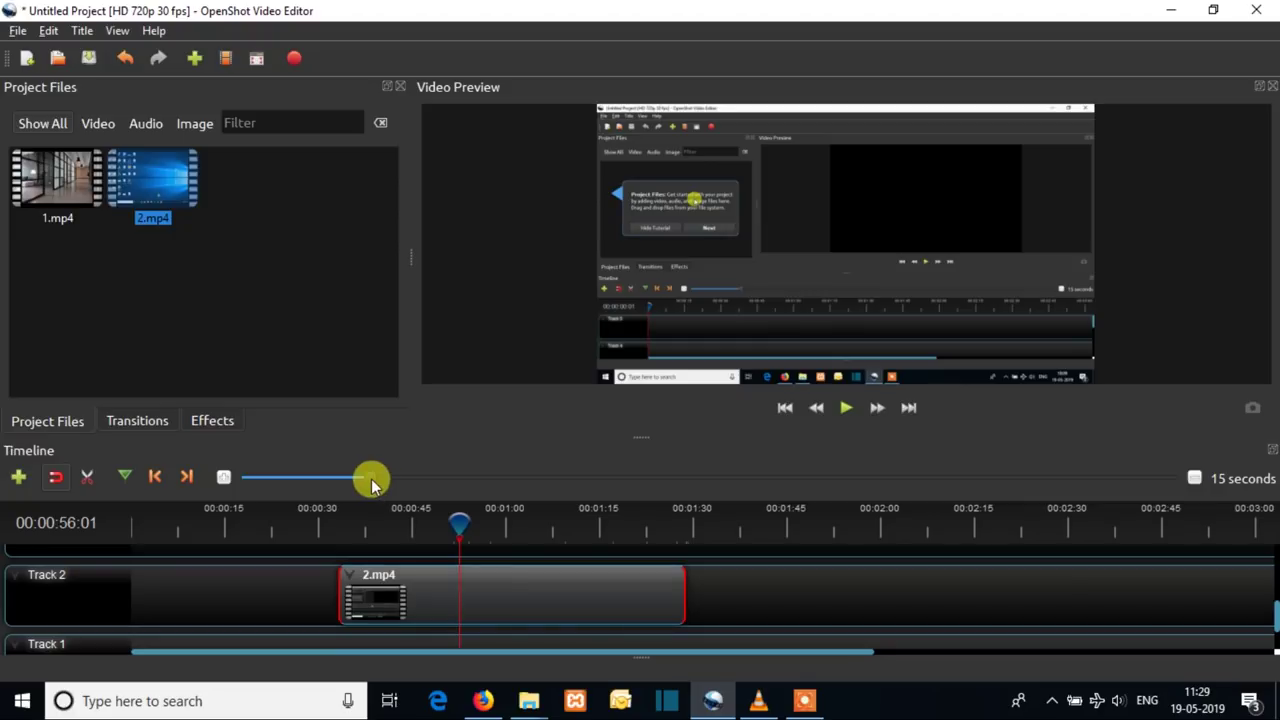
Step: Zoom the timeline out and back in to a scale of 10 seconds, and move the playhead to 00:00:49:10
left_click_drag(372, 479, 420, 480)
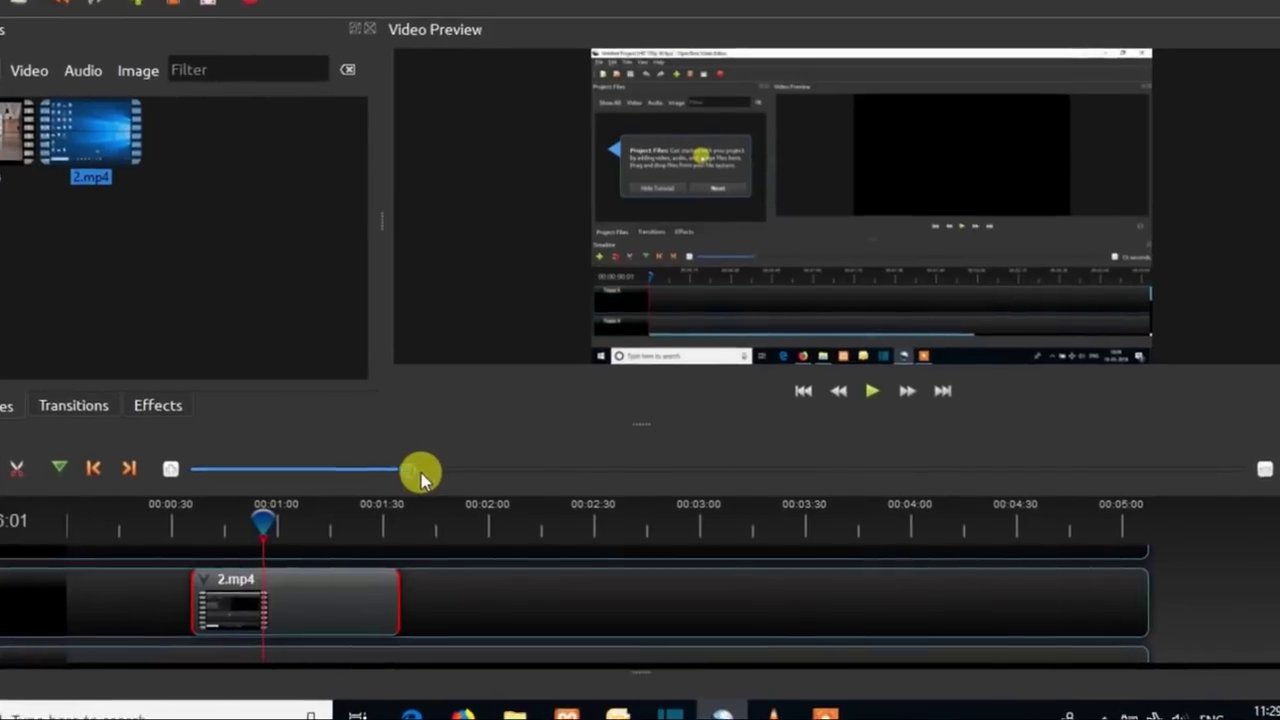
left_click_drag(210, 482, 156, 469)
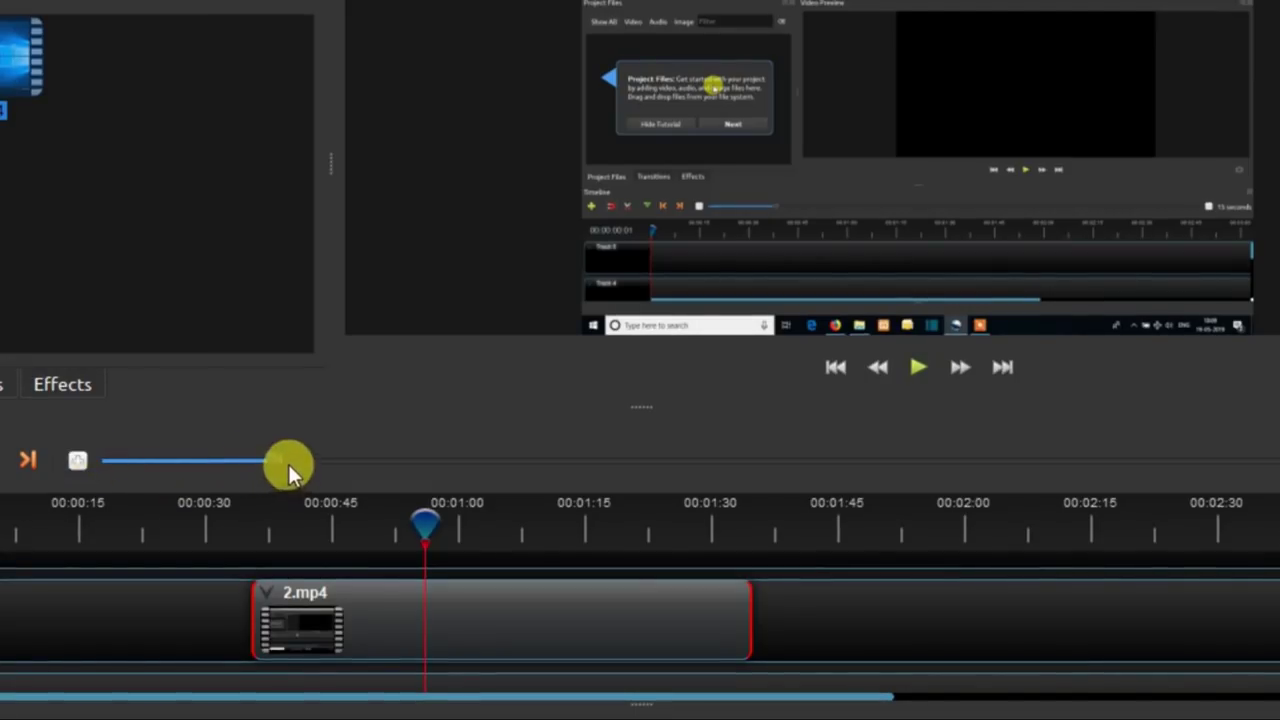
left_click_drag(277, 460, 239, 466)
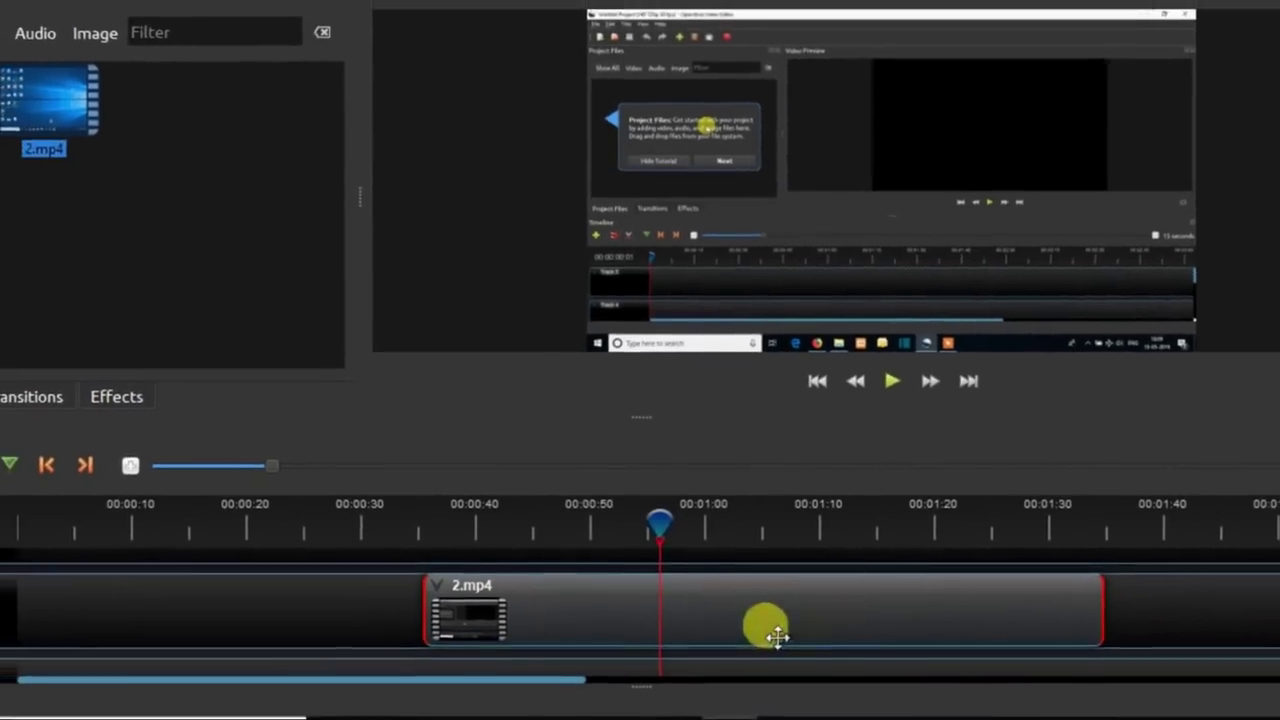
left_click_drag(653, 519, 594, 525)
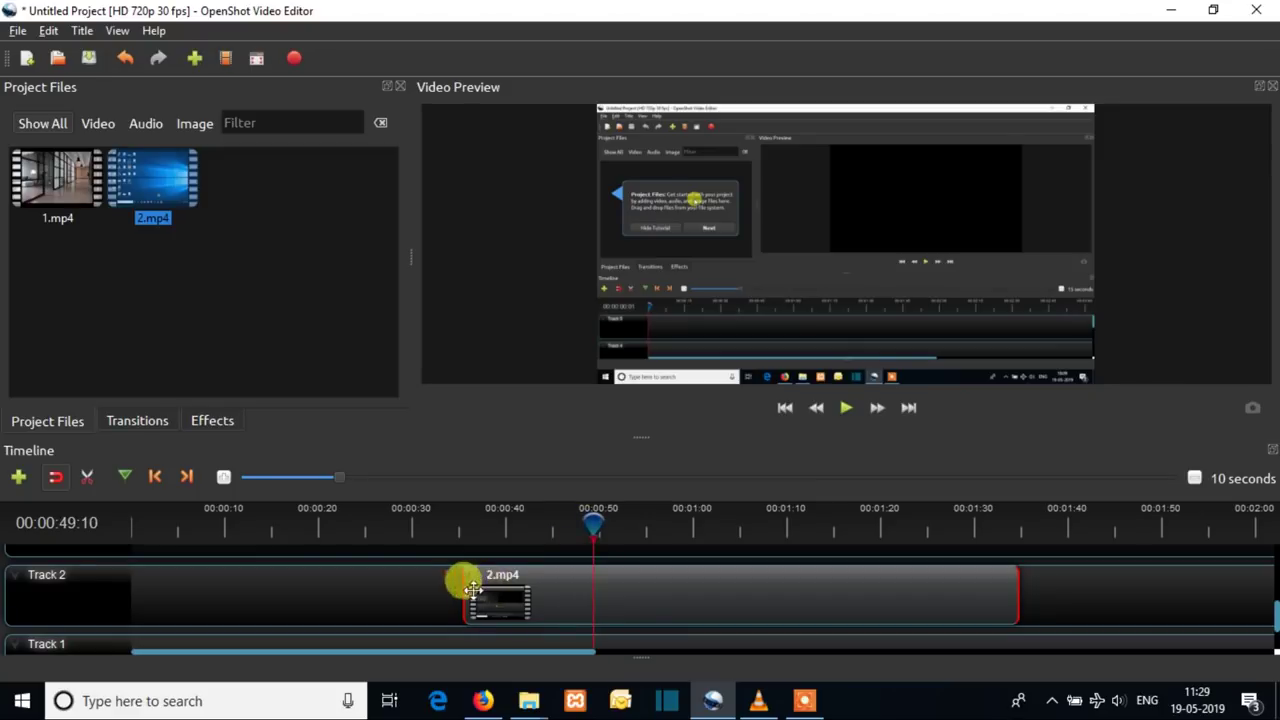
Step: Trim the start of the 2.mp4 clip on Track 2 to the playhead at 00:00:49:10
left_click_drag(460, 590, 590, 597)
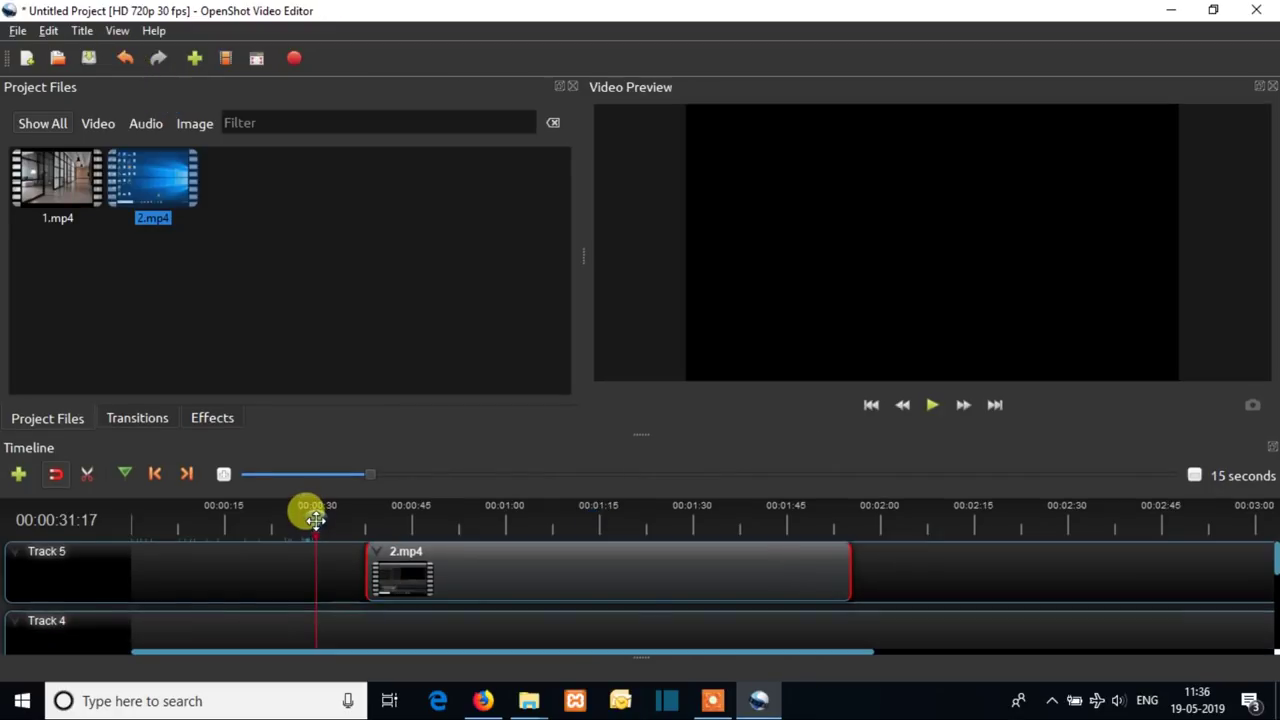
Step: Split the 2.mp4 clip on Track 5 with the Razor tool at playhead position 00:01:07:21 and at about the 01:30 and 01:17 marks
left_click_drag(315, 519, 527, 516)
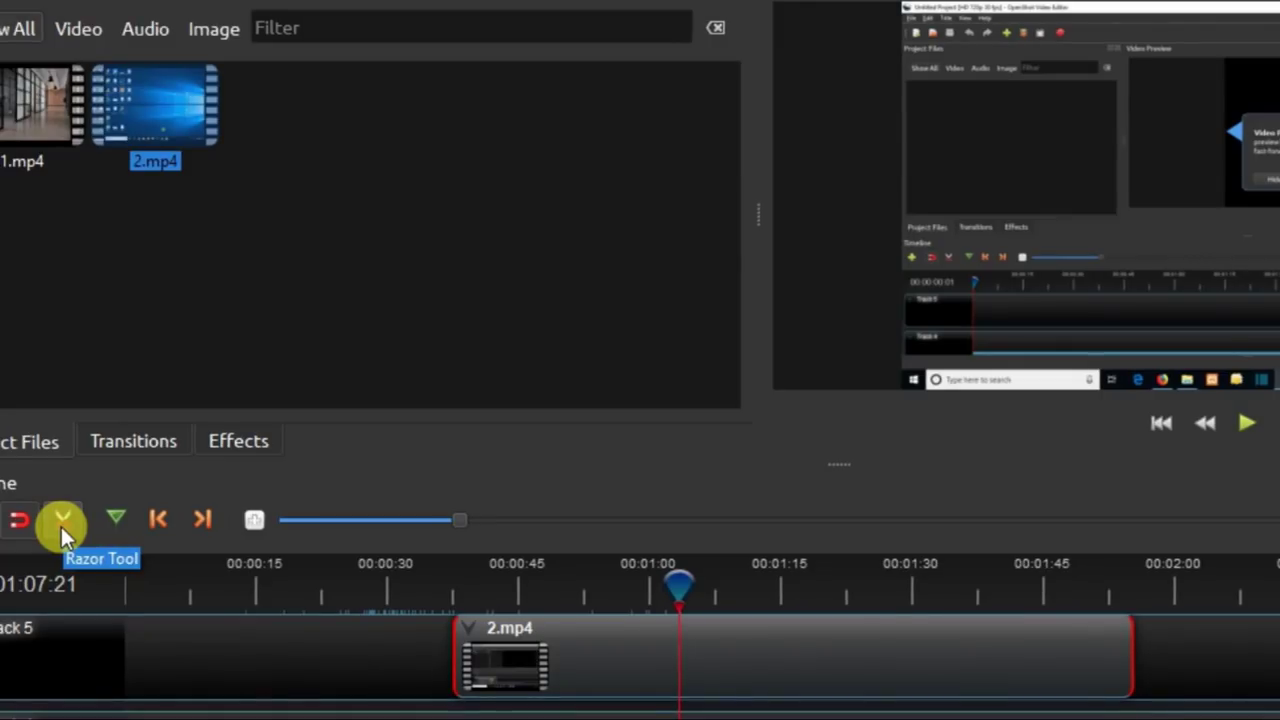
left_click(61, 524)
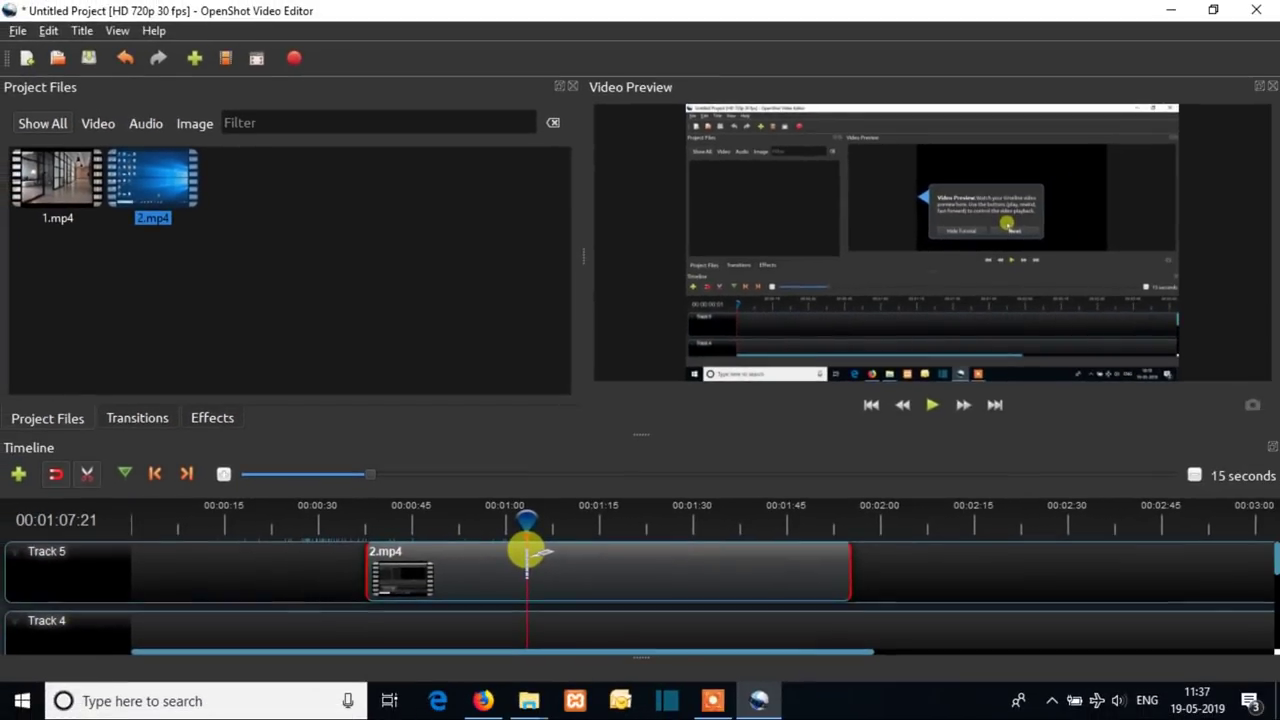
left_click(527, 553)
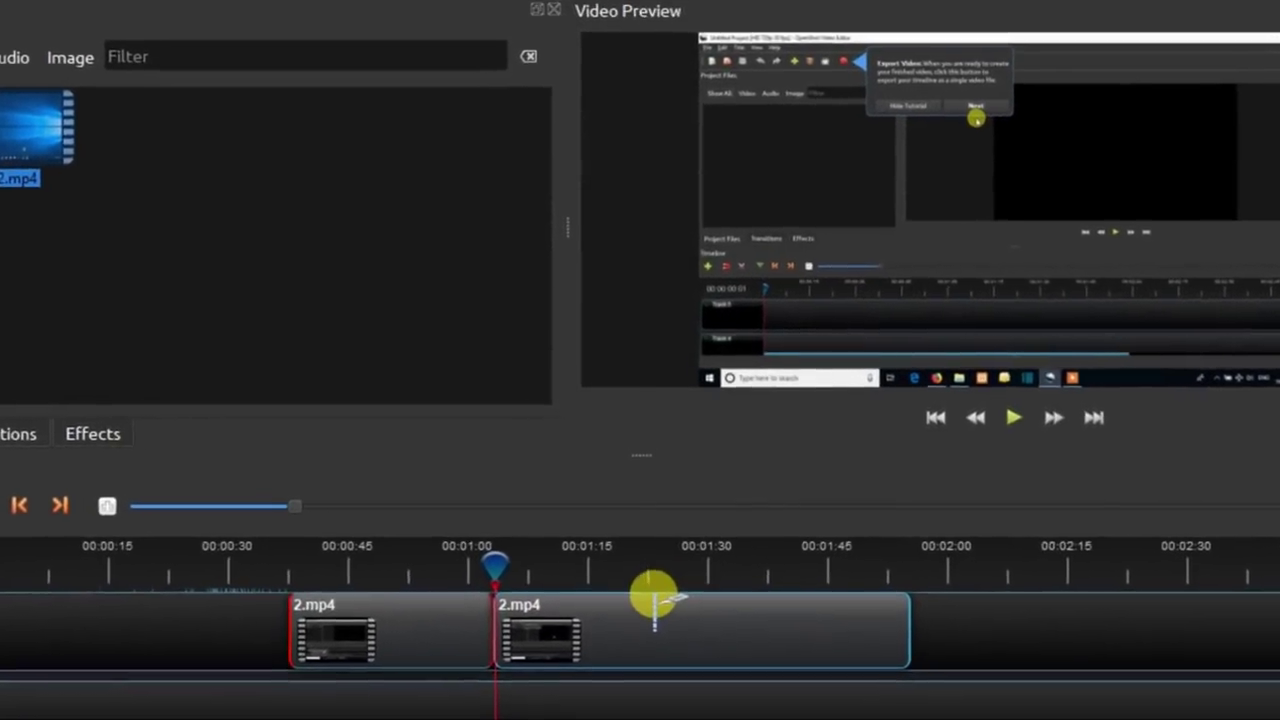
left_click(713, 615)
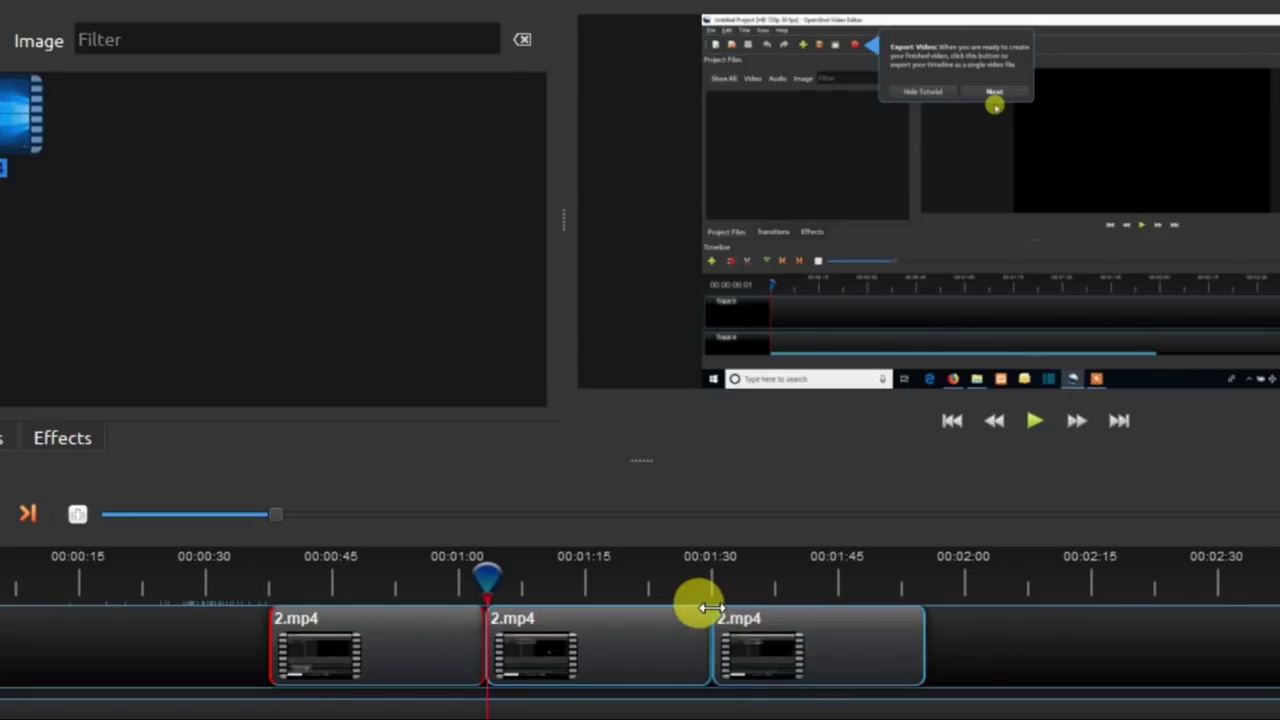
left_click(598, 626)
Step: Remove the 2.mp4 pieces before the cut at about 01:17 and switch off the Razor tool
right_click(598, 626)
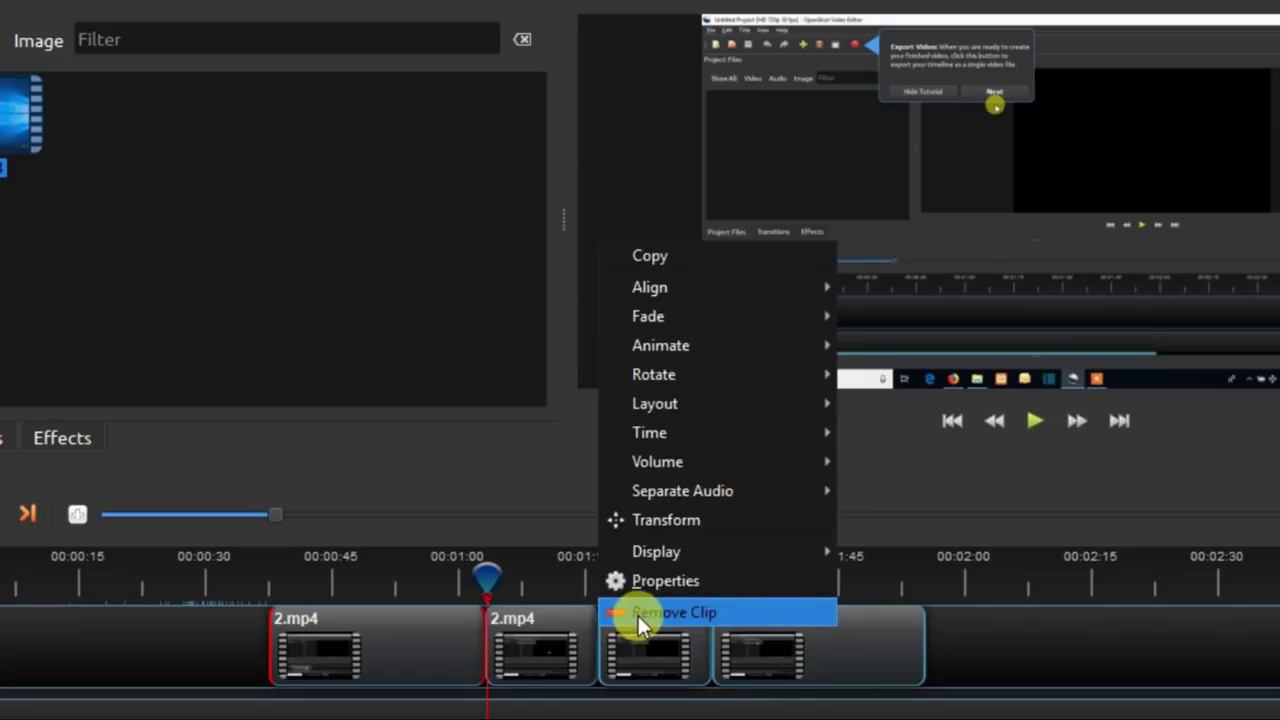
left_click(638, 615)
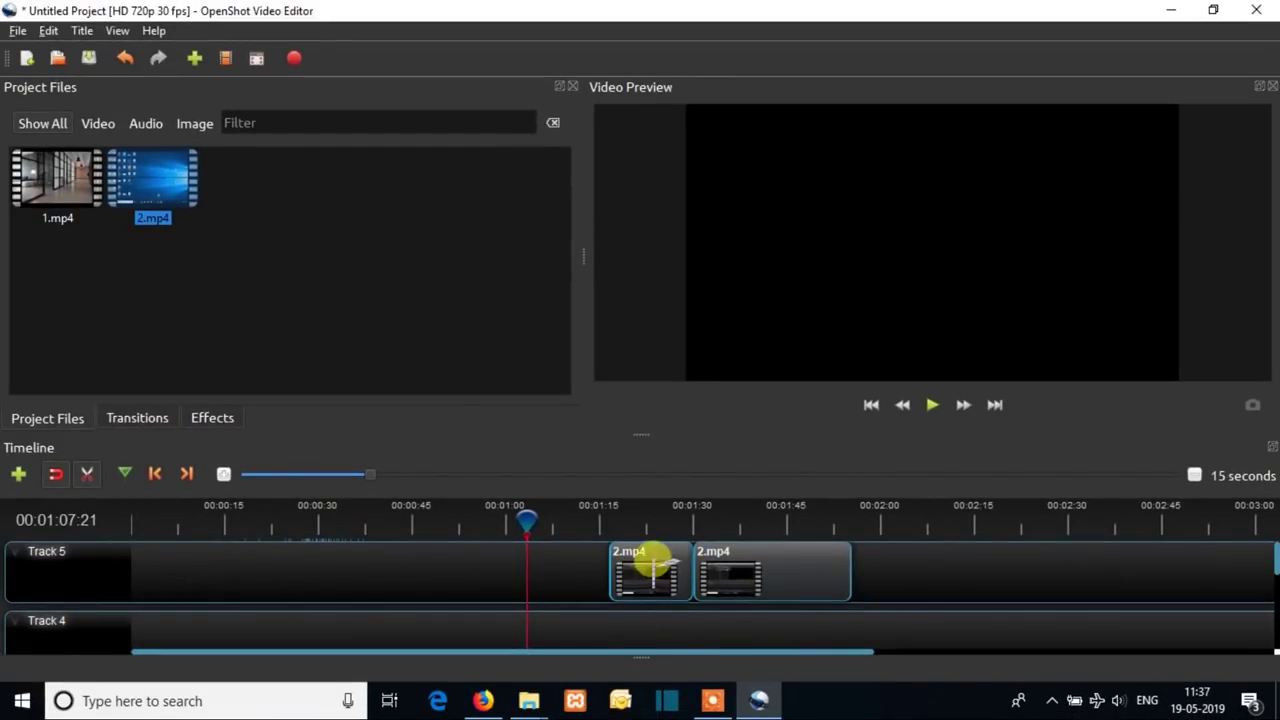
left_click(88, 474)
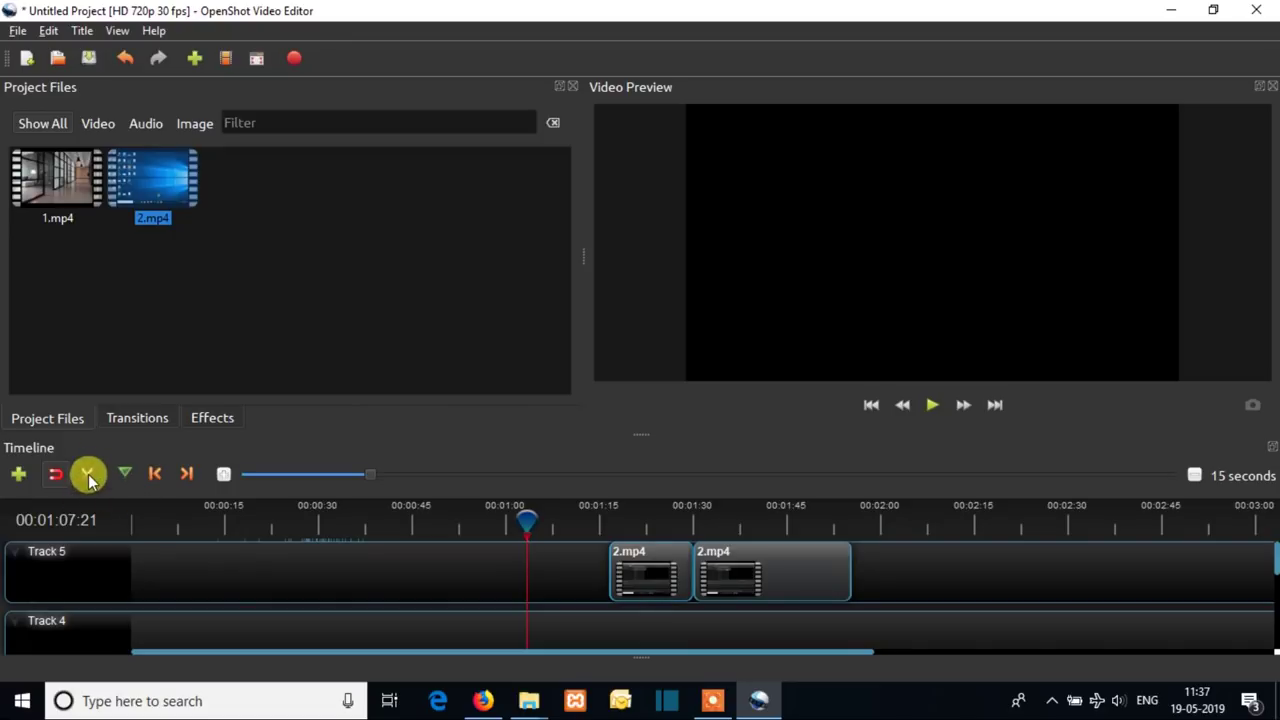
Step: Remove the 2.mp4 piece between the cuts at about 01:17 and 01:30, and undo the last two removals
right_click(653, 568)
mouse_move(703, 449)
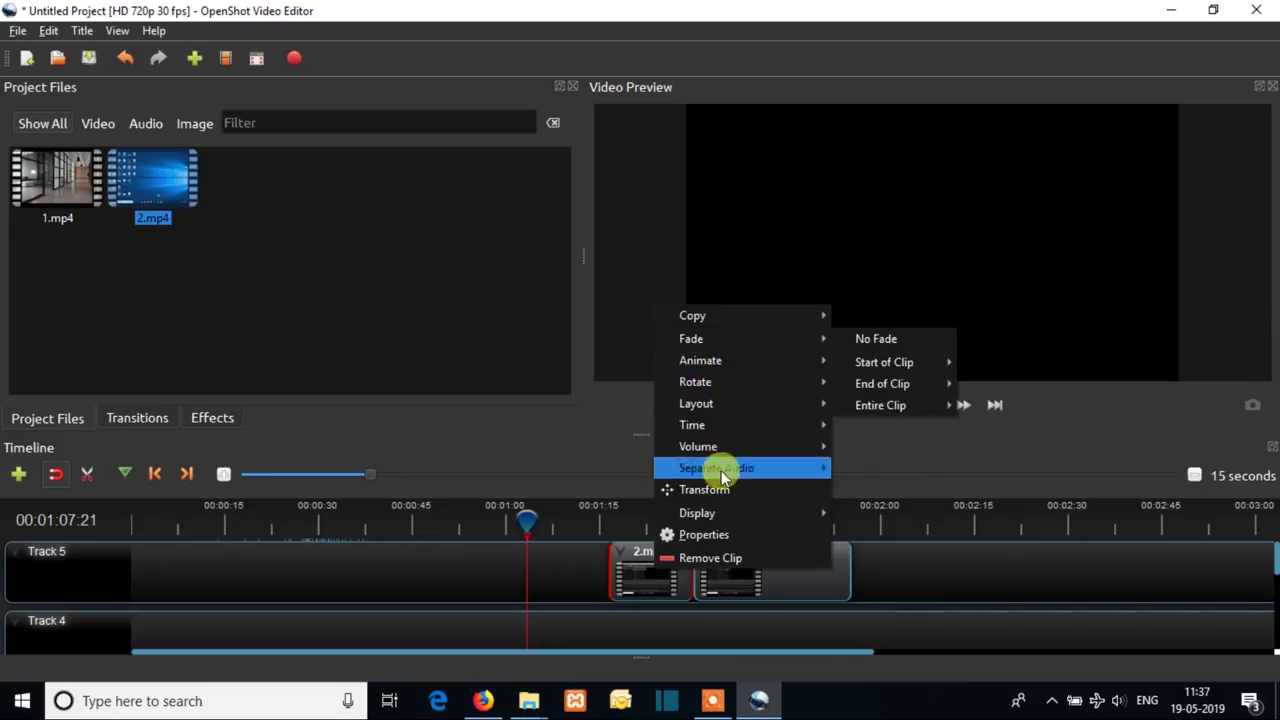
left_click(720, 556)
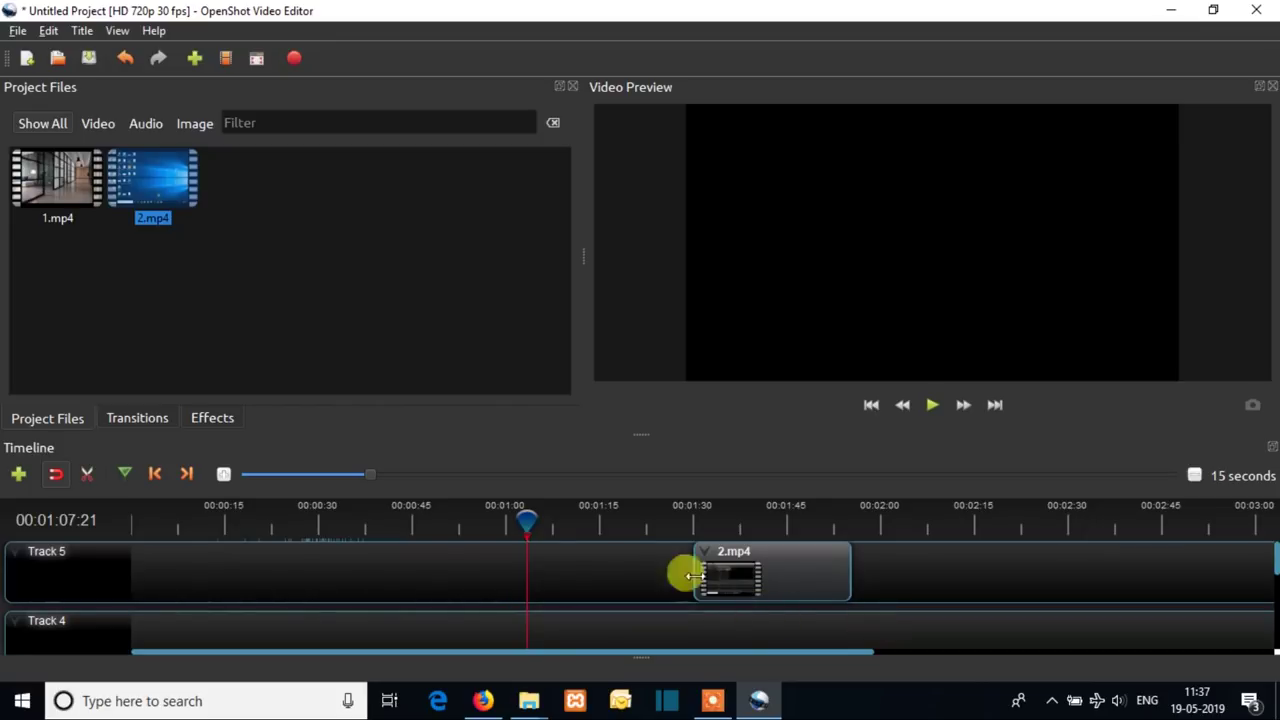
left_click(125, 59)
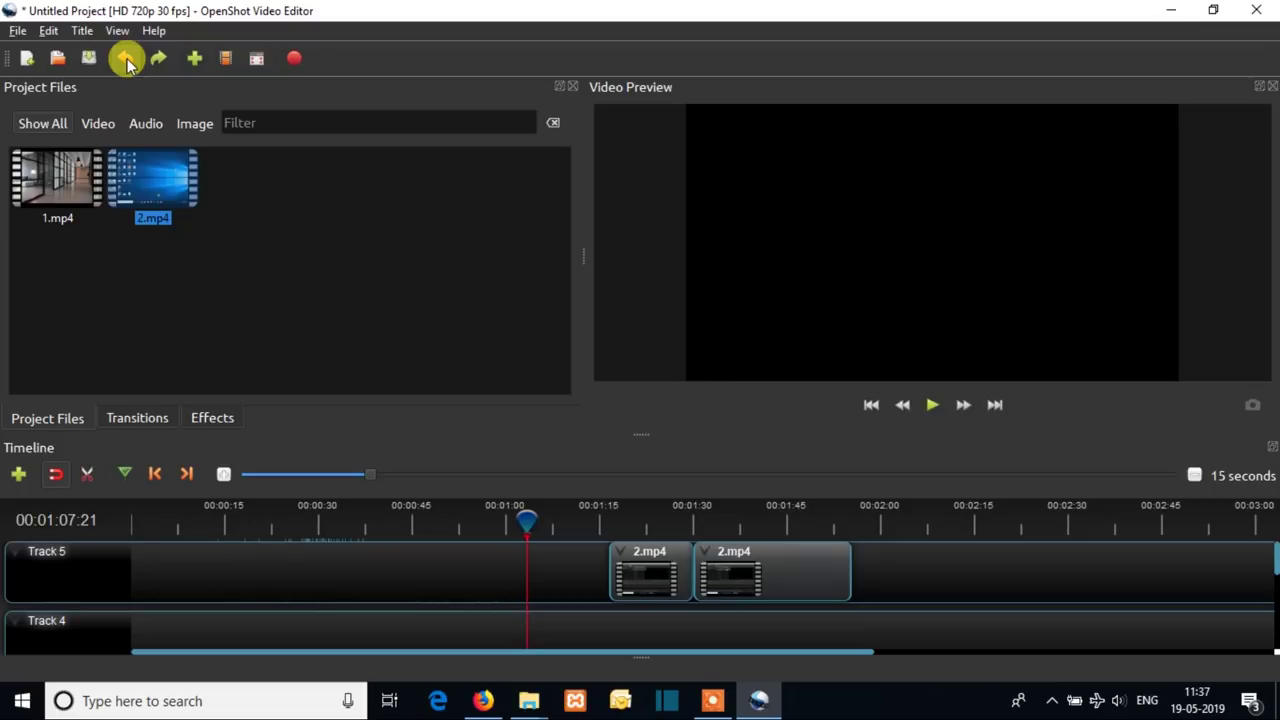
left_click(125, 59)
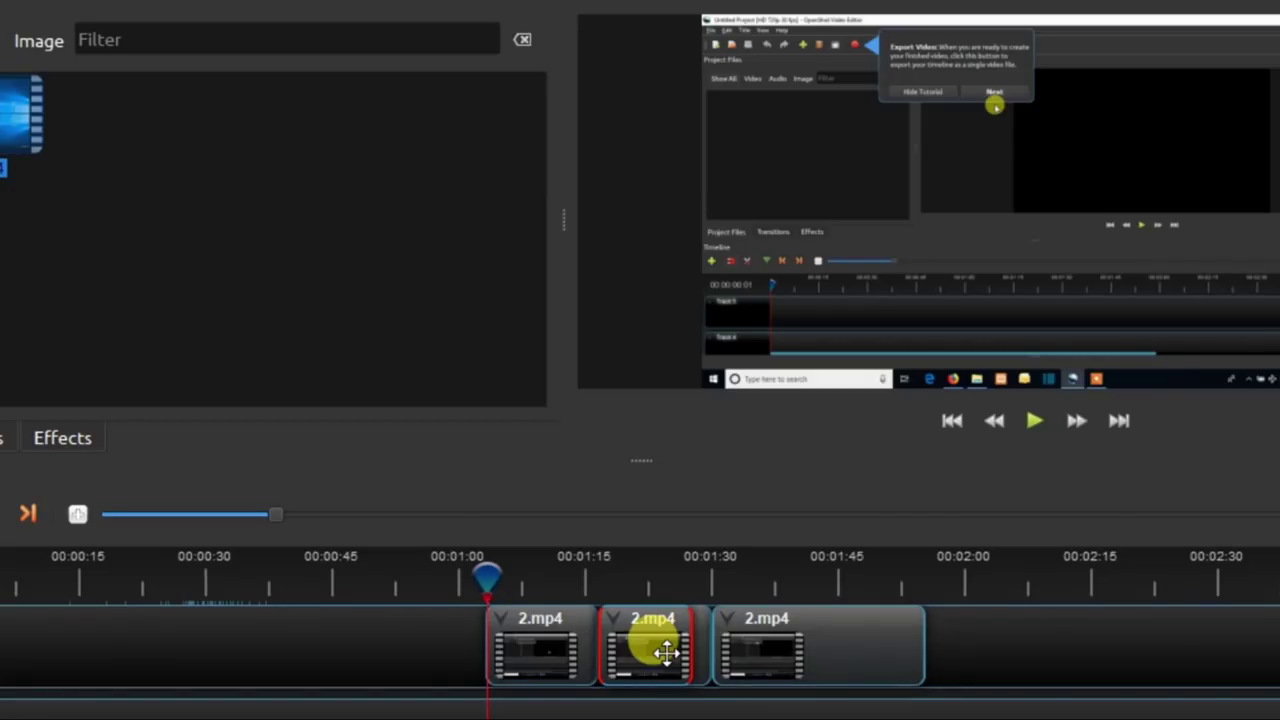
Step: Remove the middle 2.mp4 piece and close the gap by moving the last piece against the end of the first
left_click(666, 652, "ctrl")
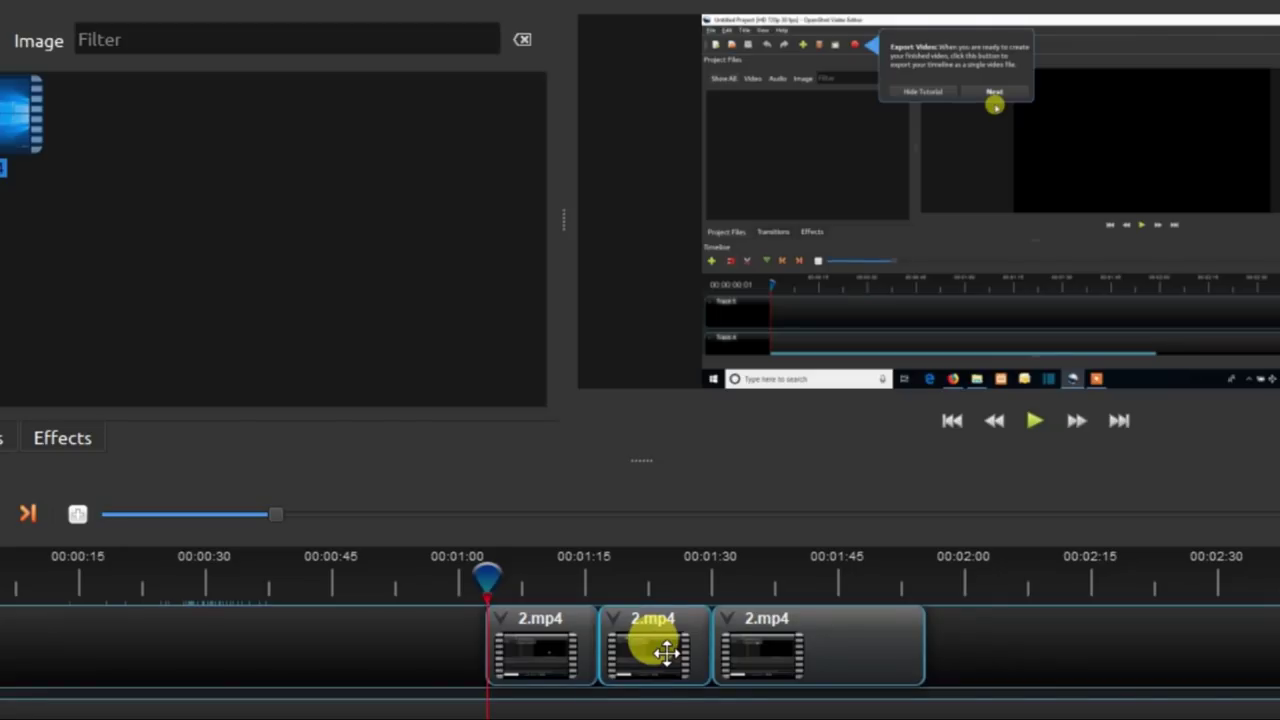
right_click(667, 653)
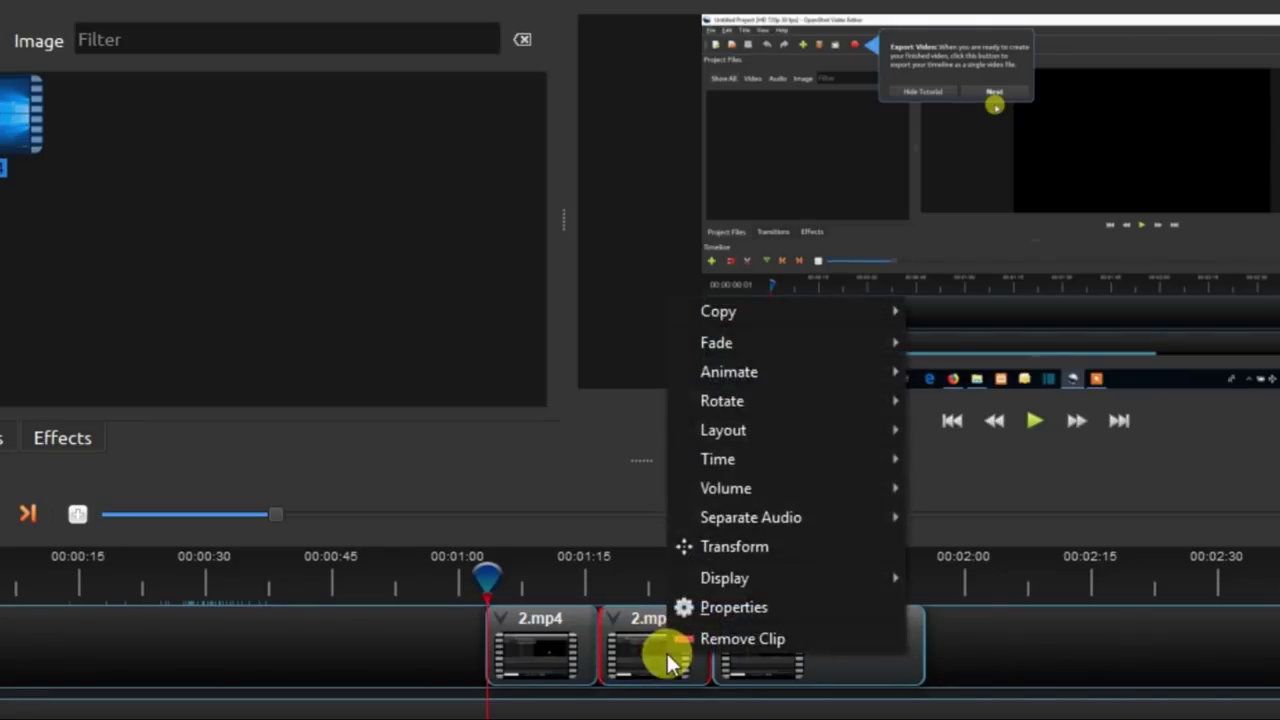
left_click(631, 648)
right_click(646, 652)
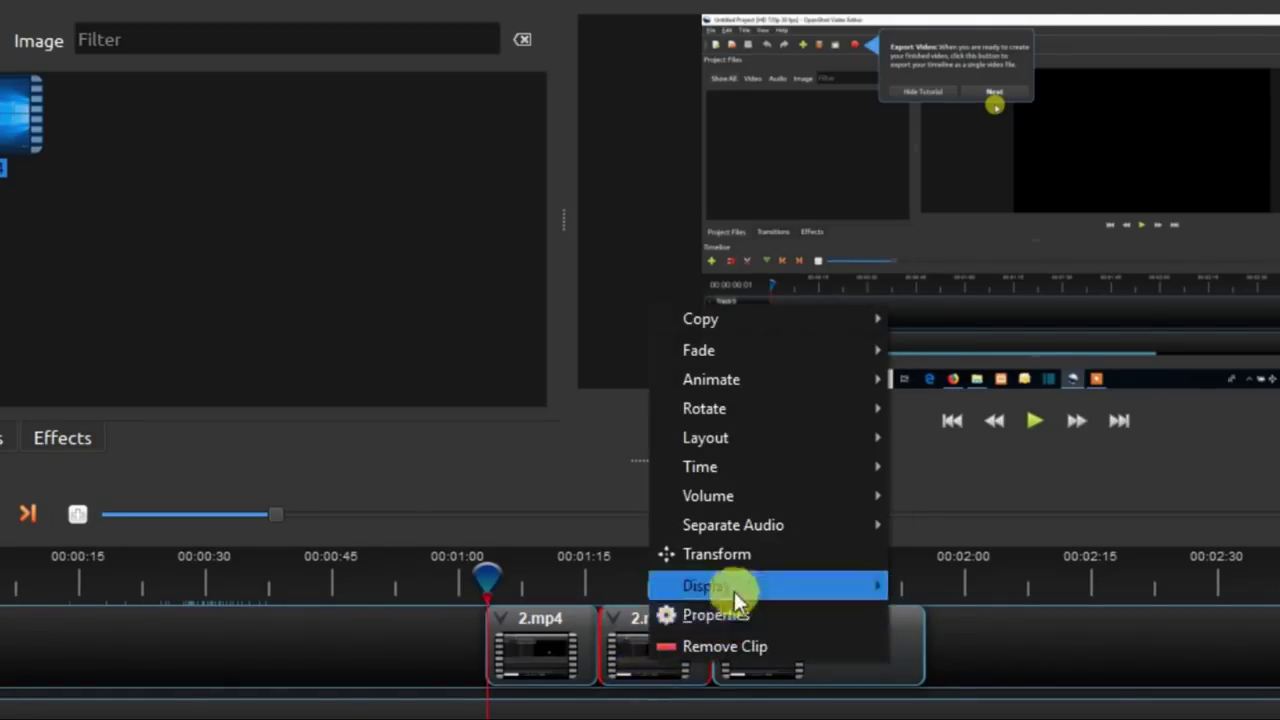
left_click(765, 648)
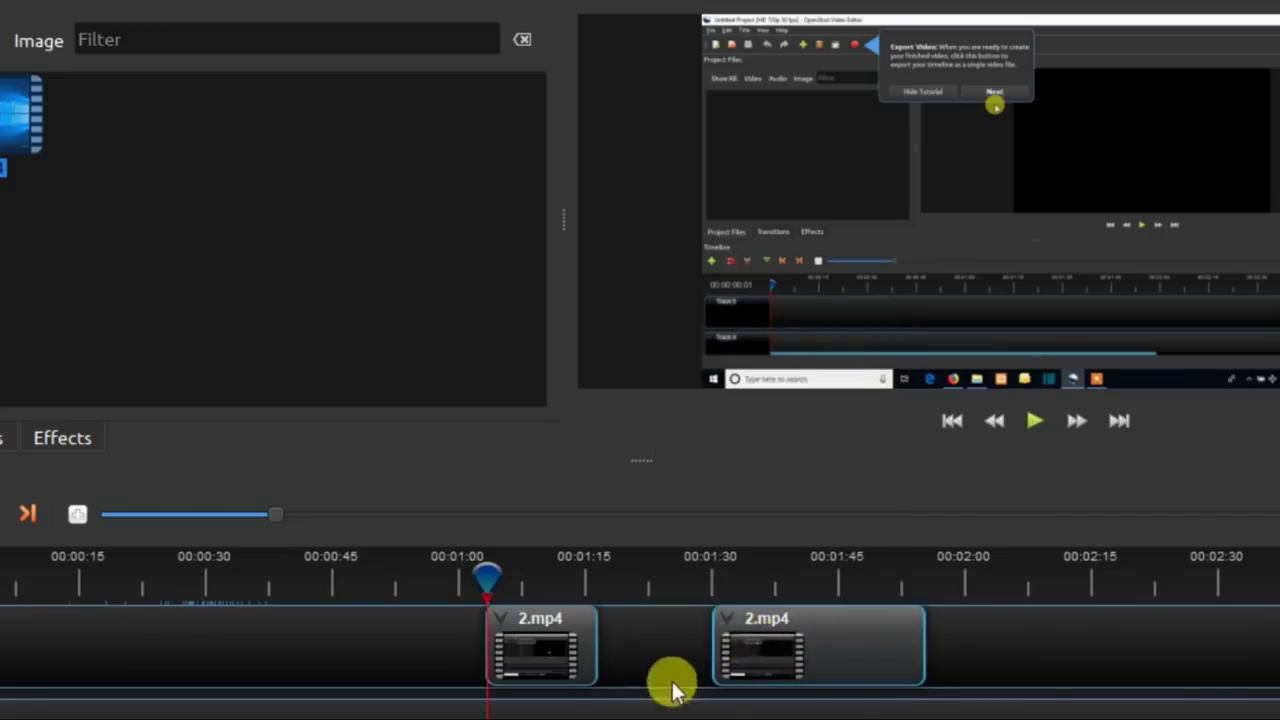
left_click_drag(823, 640, 729, 657)
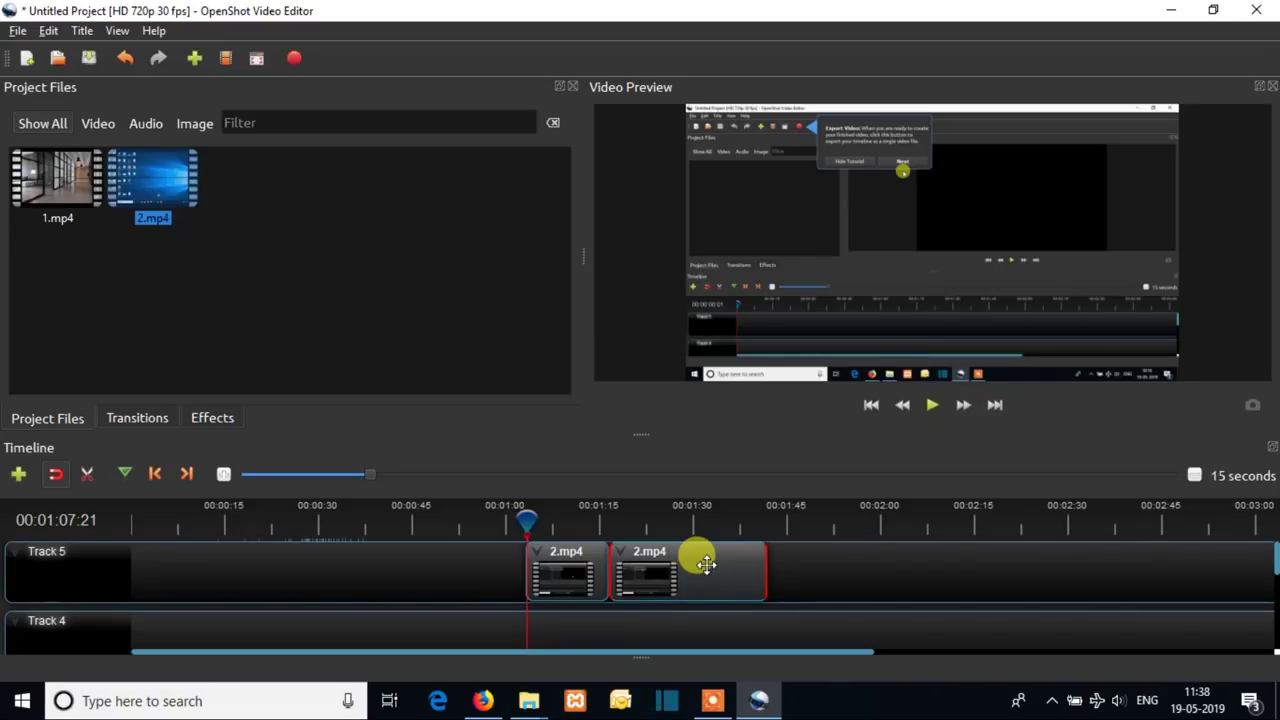
Step: Move the second 2.mp4 piece earlier to about the 01:14 mark so it overlaps the first, and briefly play the timeline
mouse_move(706, 565)
left_mouse_down()
mouse_move(857, 566)
mouse_move(691, 571)
mouse_move(749, 571)
mouse_move(711, 569)
mouse_move(705, 584)
mouse_move(720, 583)
mouse_move(696, 584)
left_mouse_up()
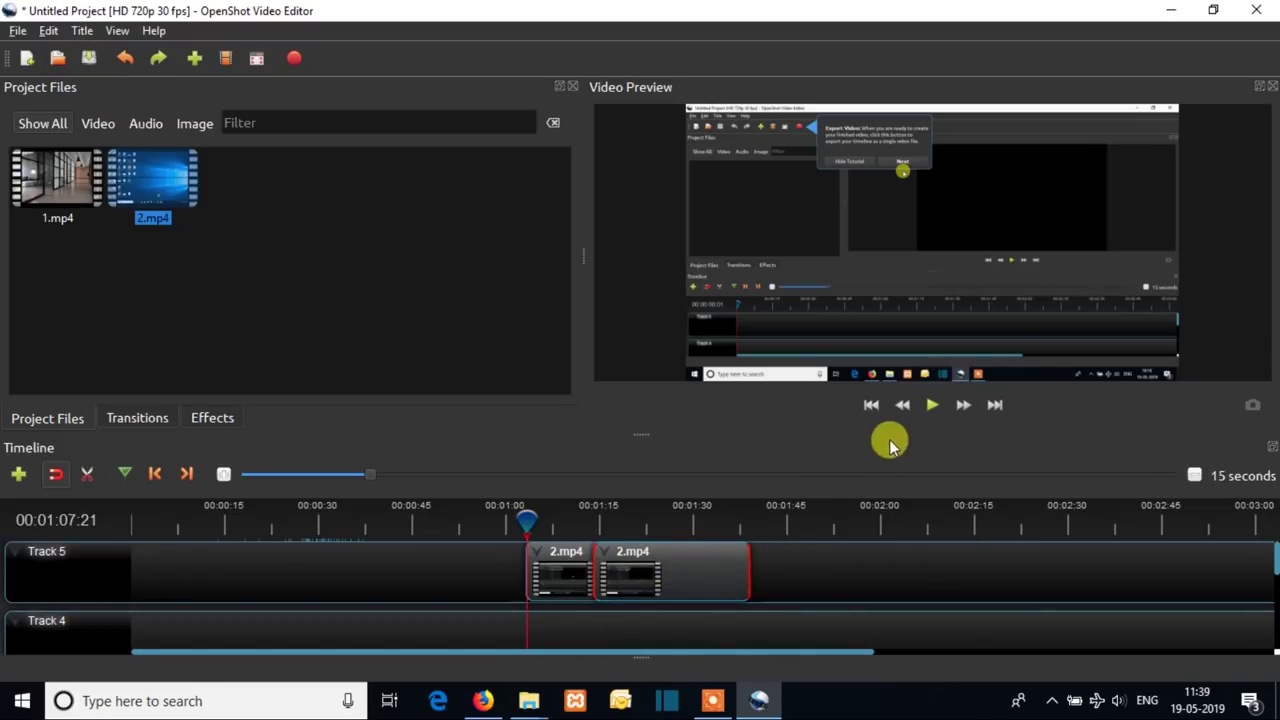
left_click(929, 405)
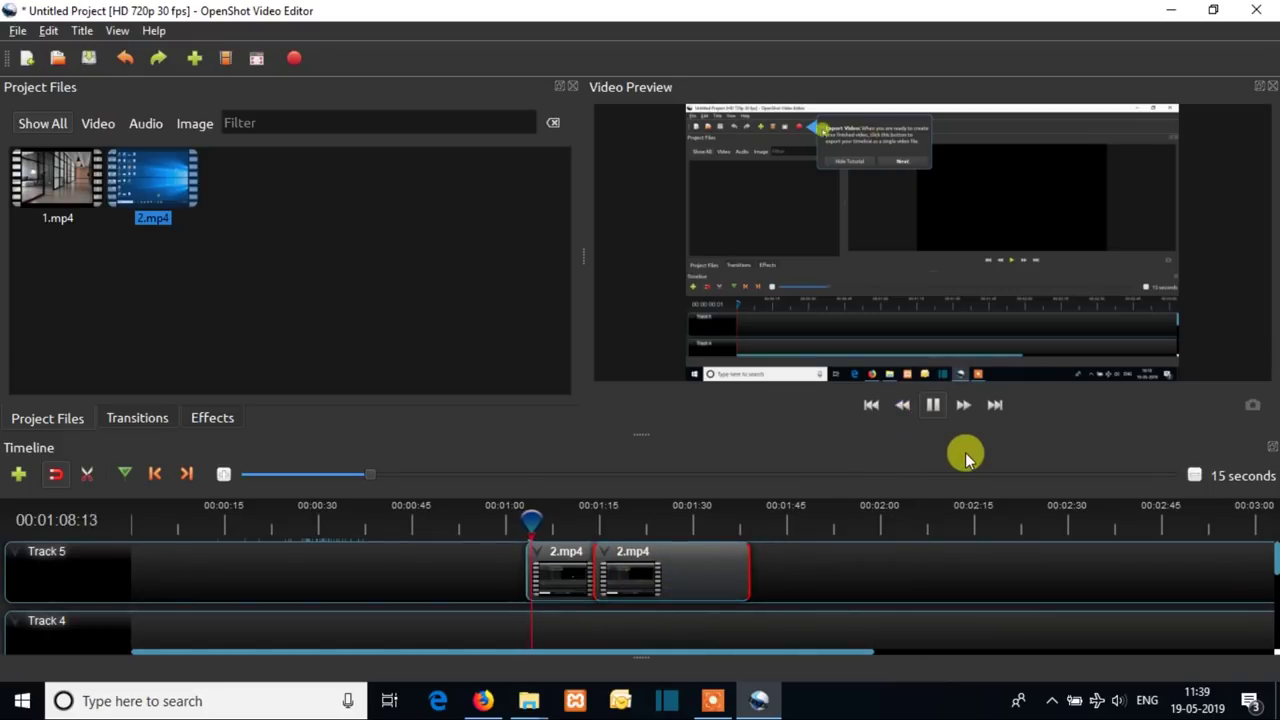
left_click(930, 405)
Step: Move both 2.mp4 pieces later on Track 5 and place the 1.mp4 video ahead of them at about the 00:35 mark
left_click_drag(607, 527, 456, 518)
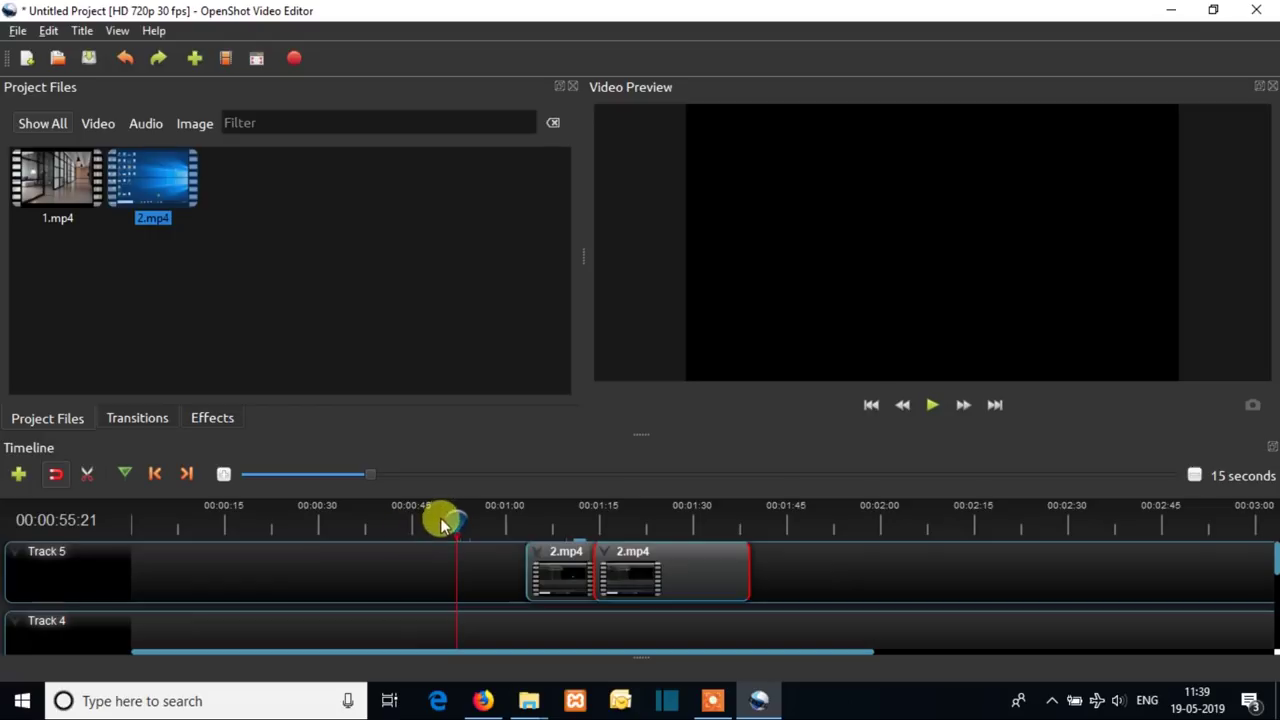
left_click_drag(450, 510, 209, 517)
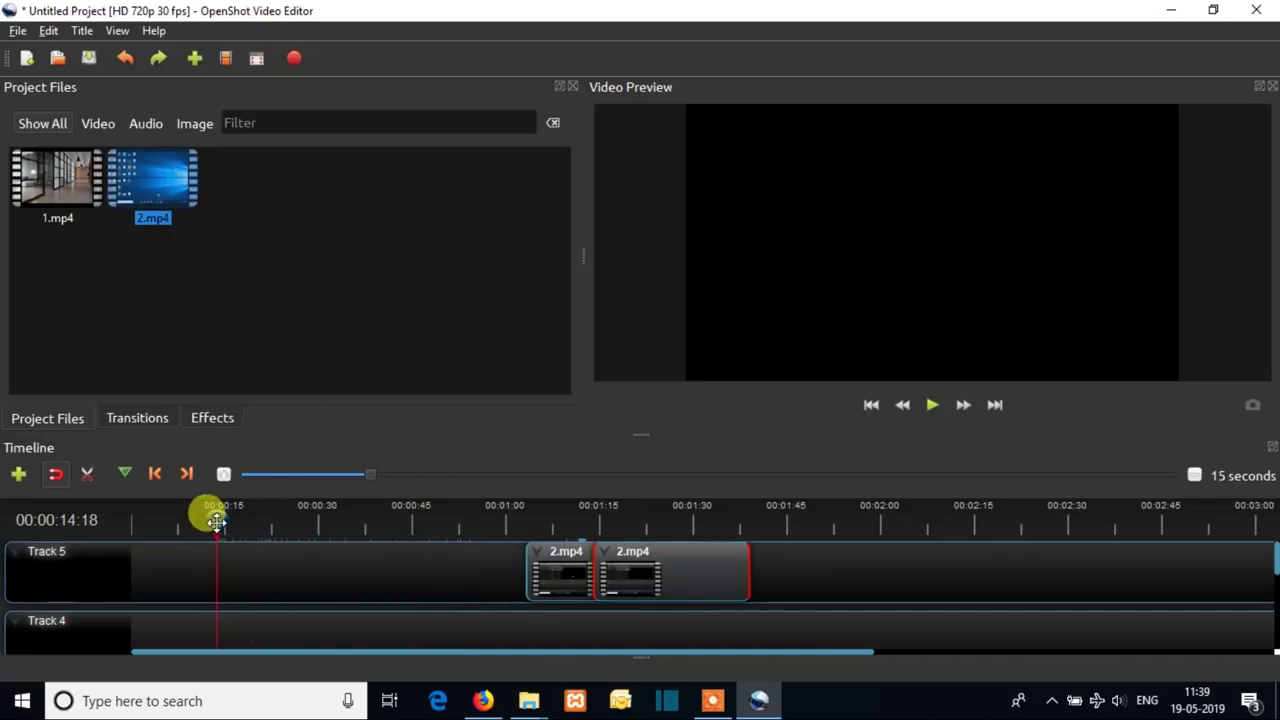
left_click_drag(651, 569, 837, 578)
left_click_drag(566, 565, 689, 565)
left_click_drag(62, 178, 324, 534)
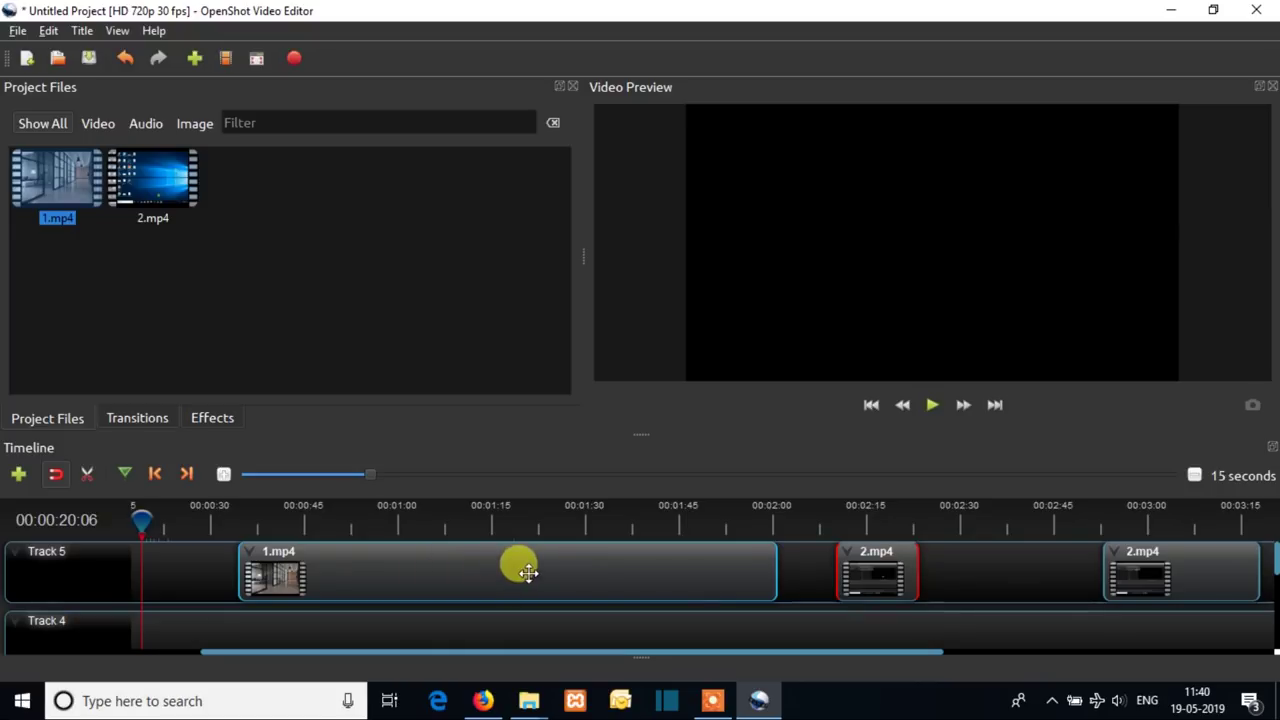
Step: Move the first 2.mp4 piece against the end of 1.mp4, then slightly over it to create a transition starting at about 01:58
mouse_move(143, 520)
left_mouse_down()
mouse_move(223, 520)
mouse_move(165, 520)
left_mouse_up()
left_click_drag(878, 582, 822, 582)
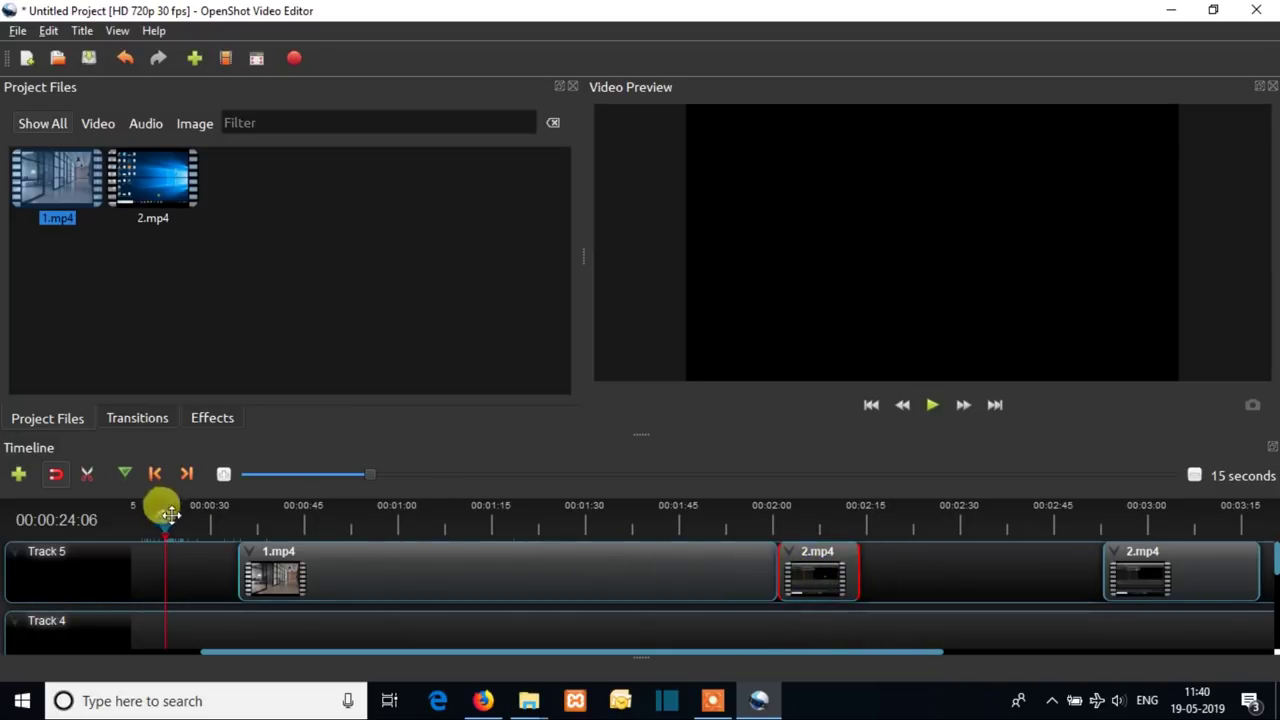
left_click_drag(167, 519, 670, 526)
left_click_drag(830, 580, 812, 579)
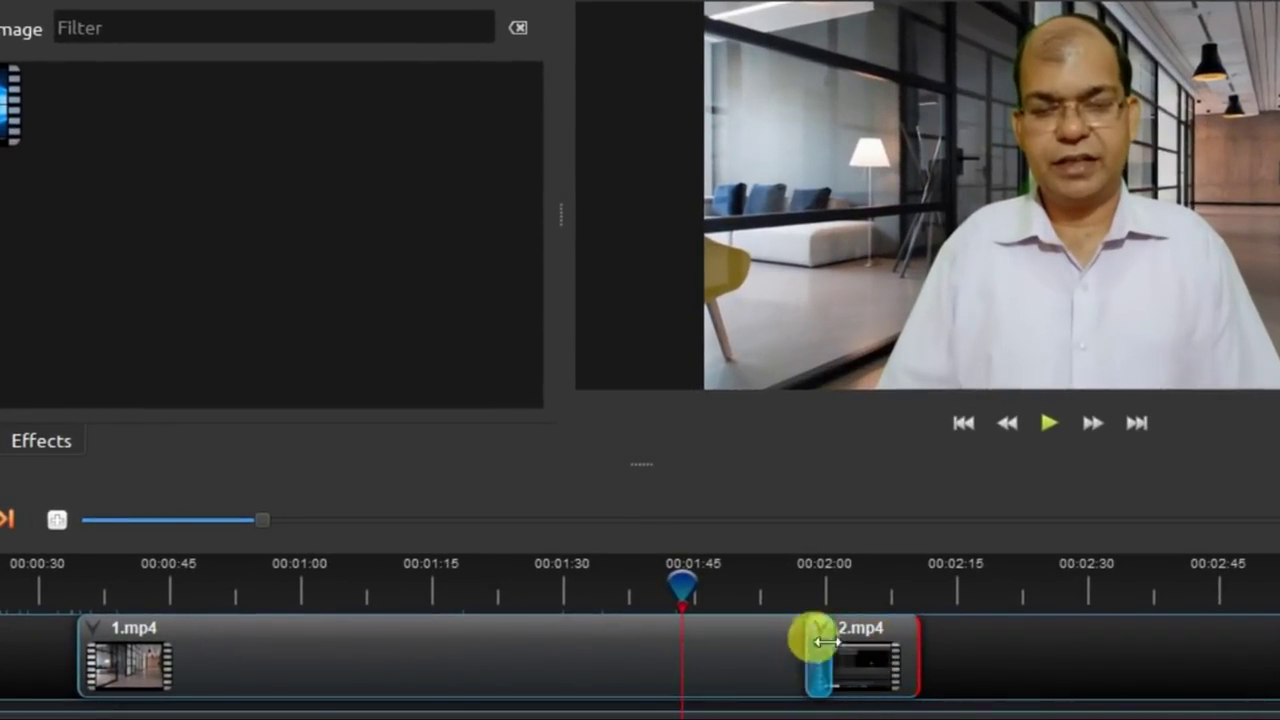
Step: Zoom the timeline in to a scale of 5 seconds and extend the transition's end to about the 02:09 mark
left_click(64, 524)
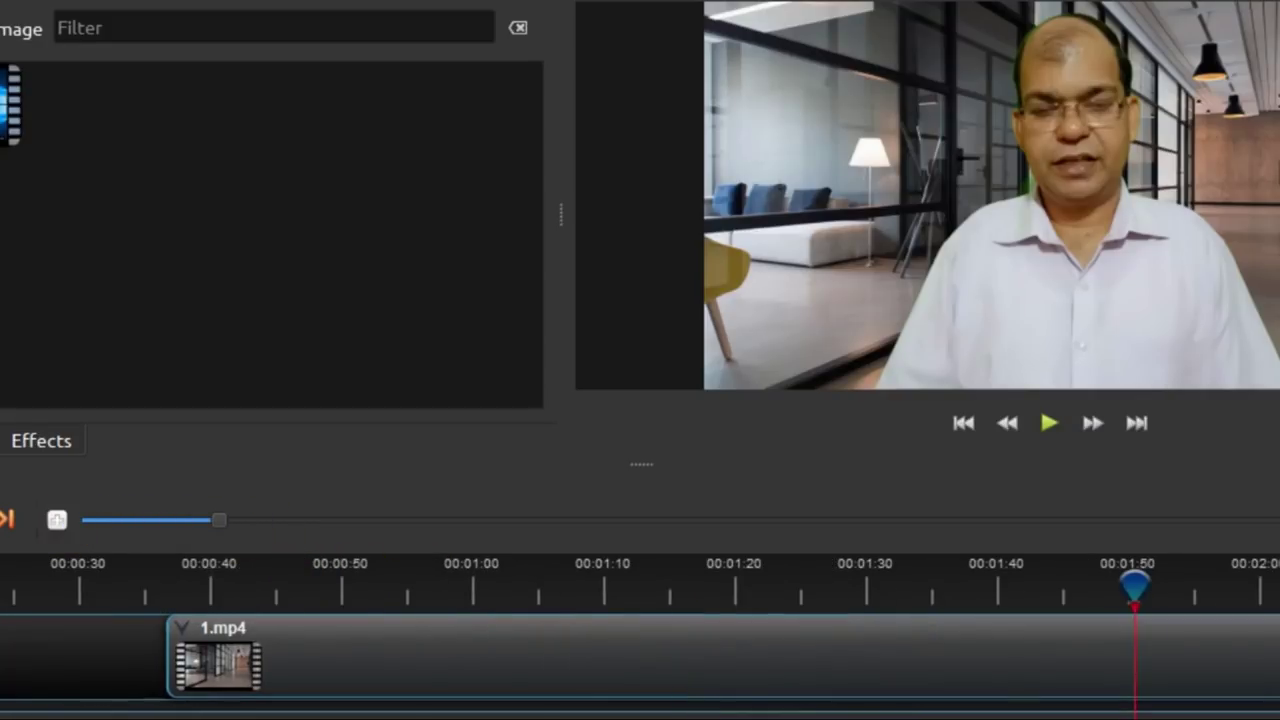
scroll(640, 650, "right", 5)
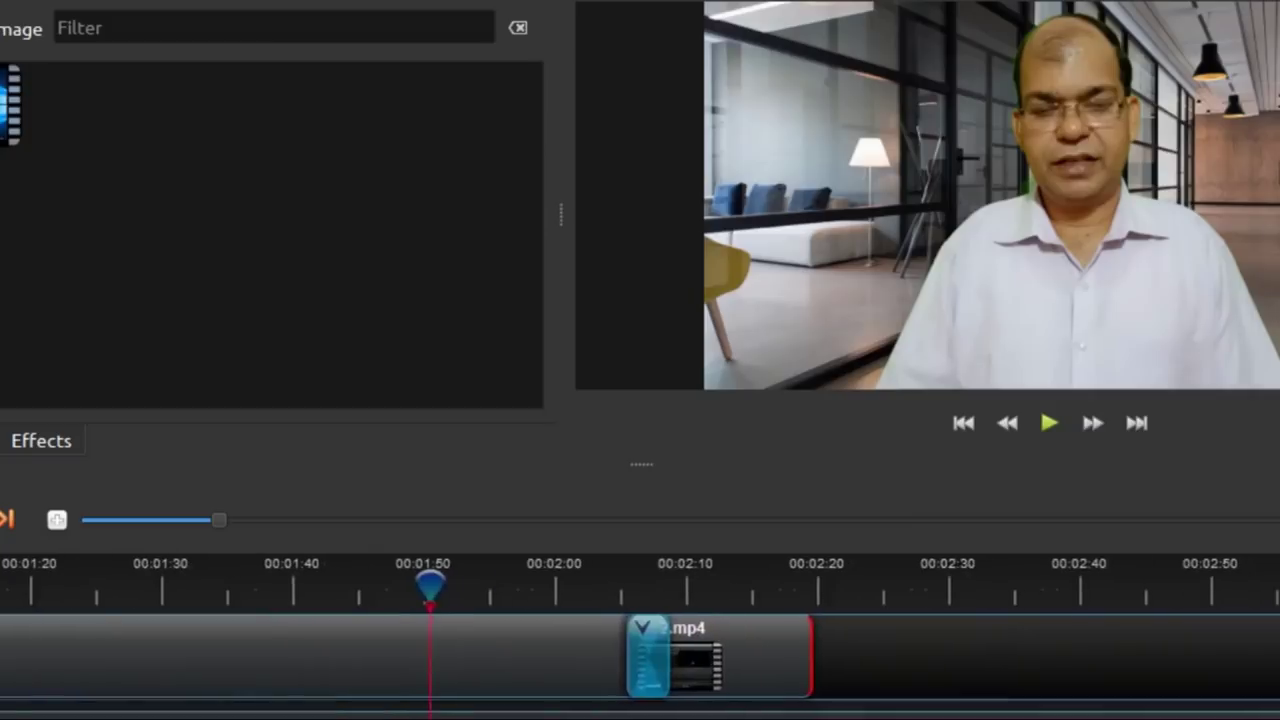
left_click(58, 519)
scroll(640, 650, "right", 8)
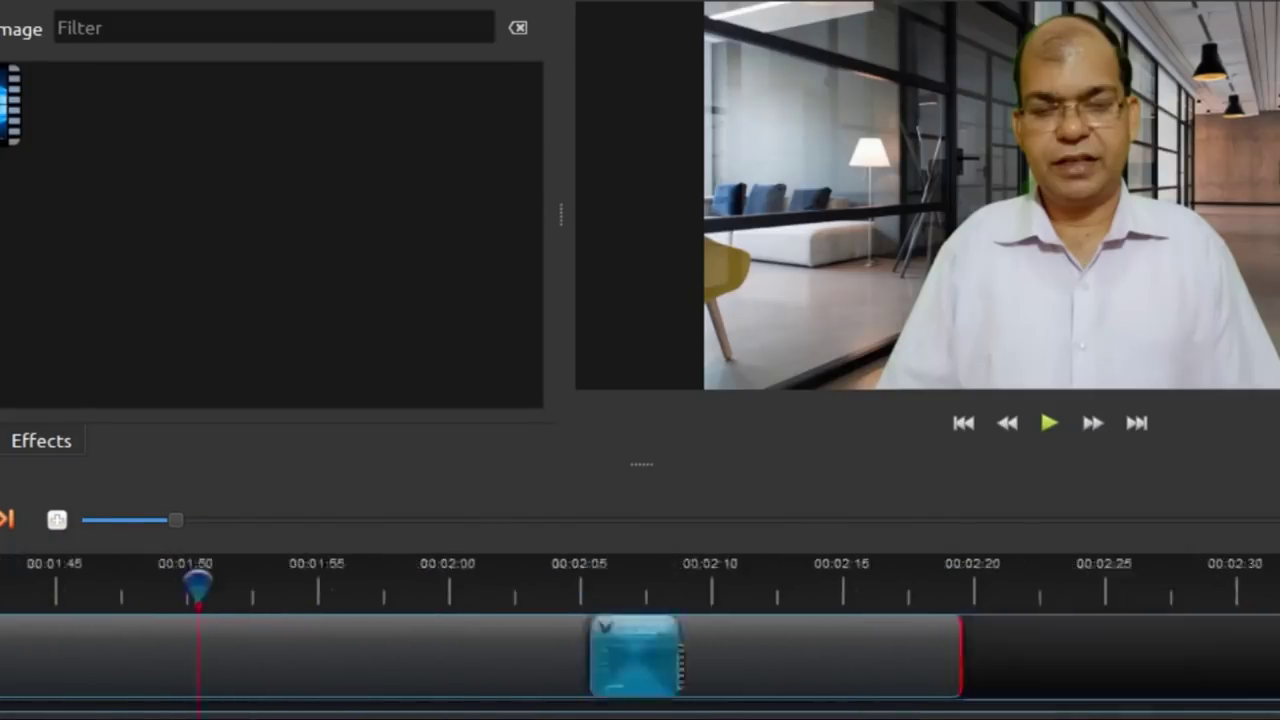
left_click(500, 672)
mouse_move(471, 665)
left_mouse_down()
mouse_move(458, 665)
mouse_move(521, 673)
mouse_move(458, 677)
mouse_move(481, 674)
left_mouse_up()
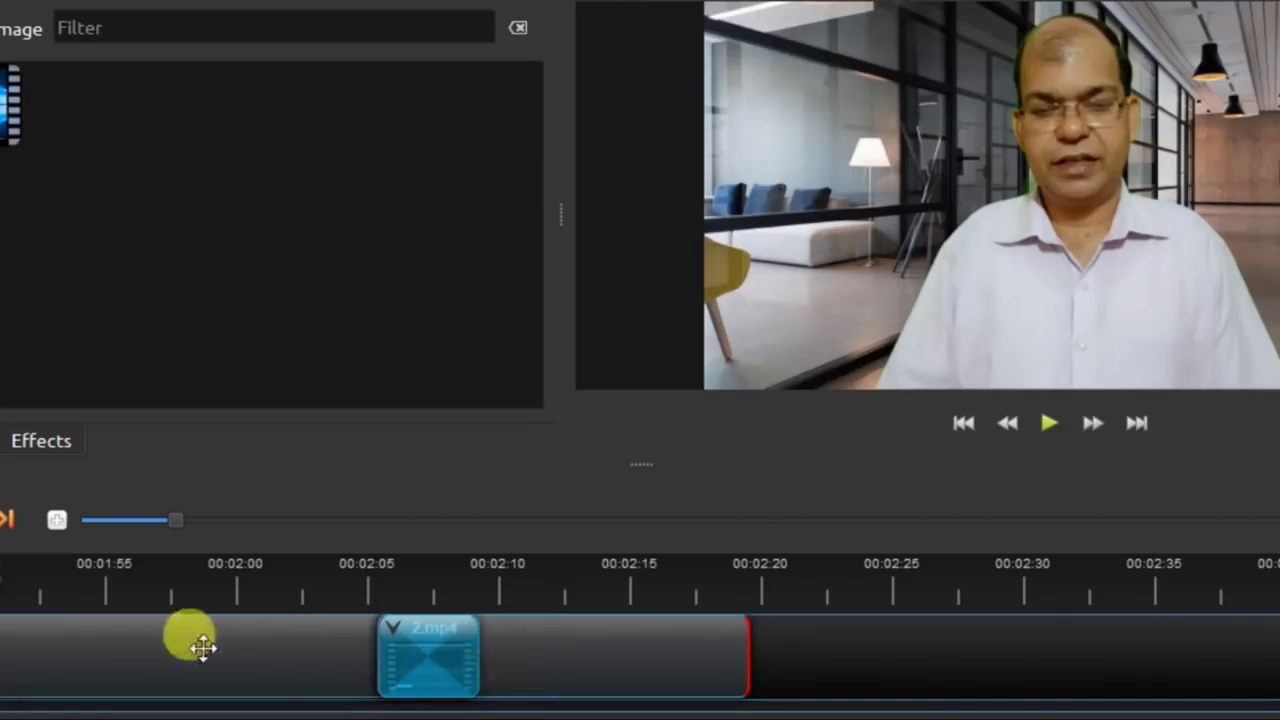
Step: Play the timeline from about 02:04 through the transition into the 2.mp4 clip, and pause near the clip's end
left_click_drag(7, 585, 328, 588)
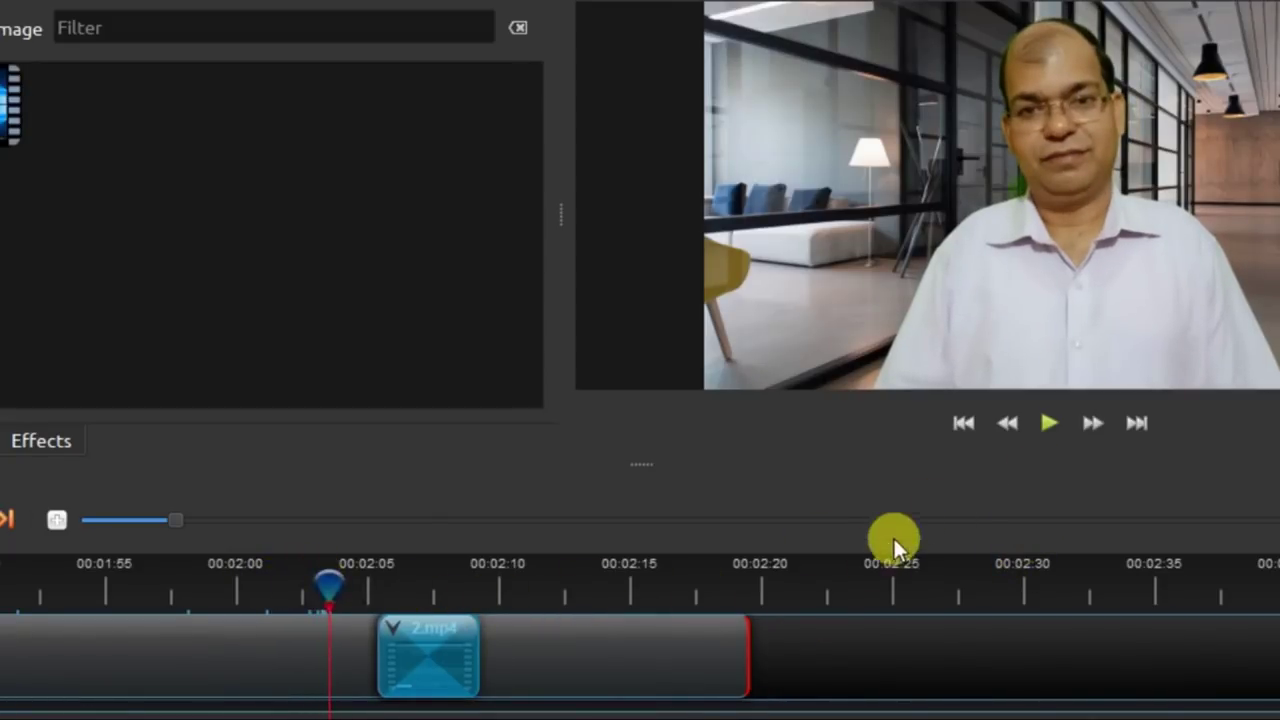
left_click(1044, 429)
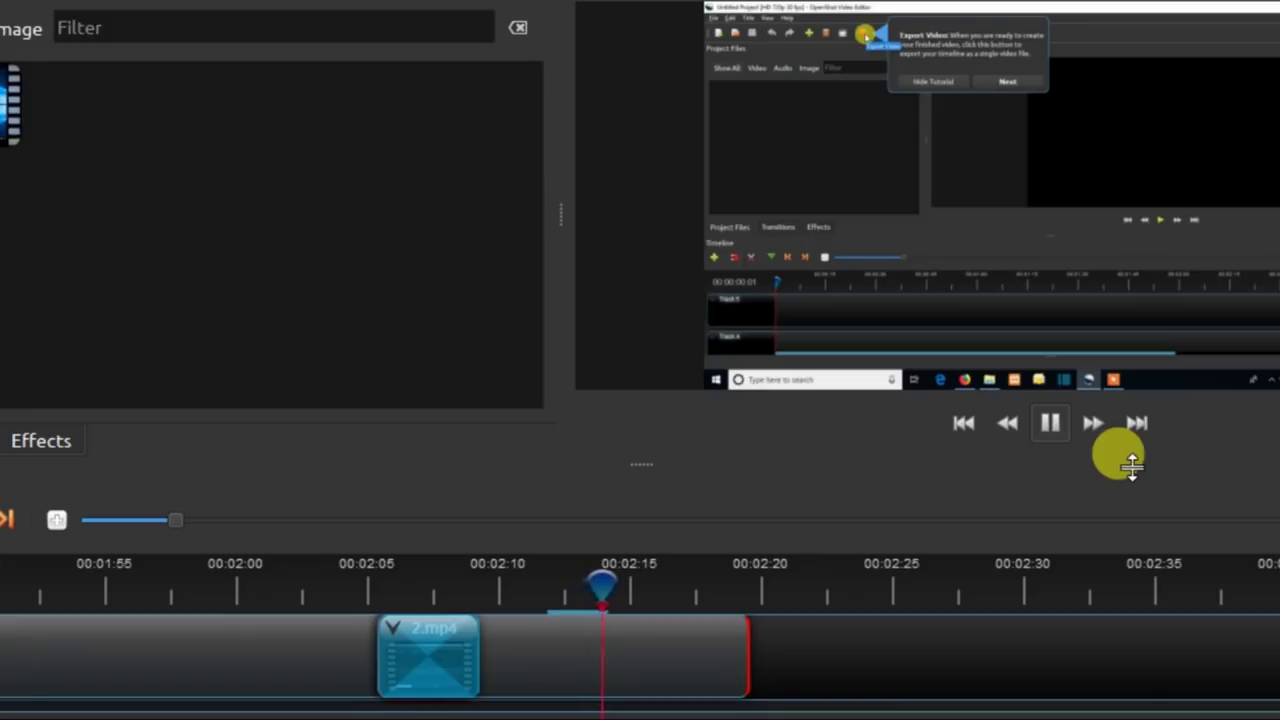
left_click(1051, 422)
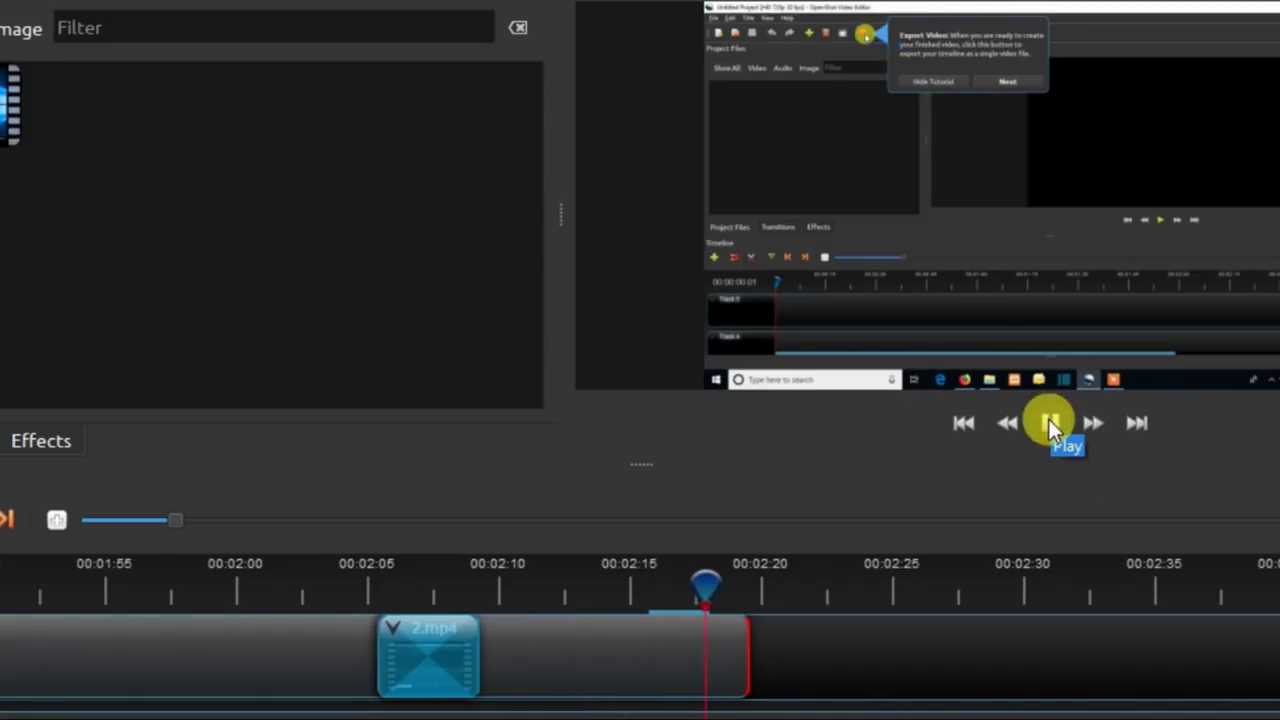
left_click(1049, 425)
Step: Move the playhead back to about 02:02 and shorten the transition's end to about the 02:07 mark
left_click_drag(727, 588, 280, 588)
left_click_drag(479, 653, 437, 655)
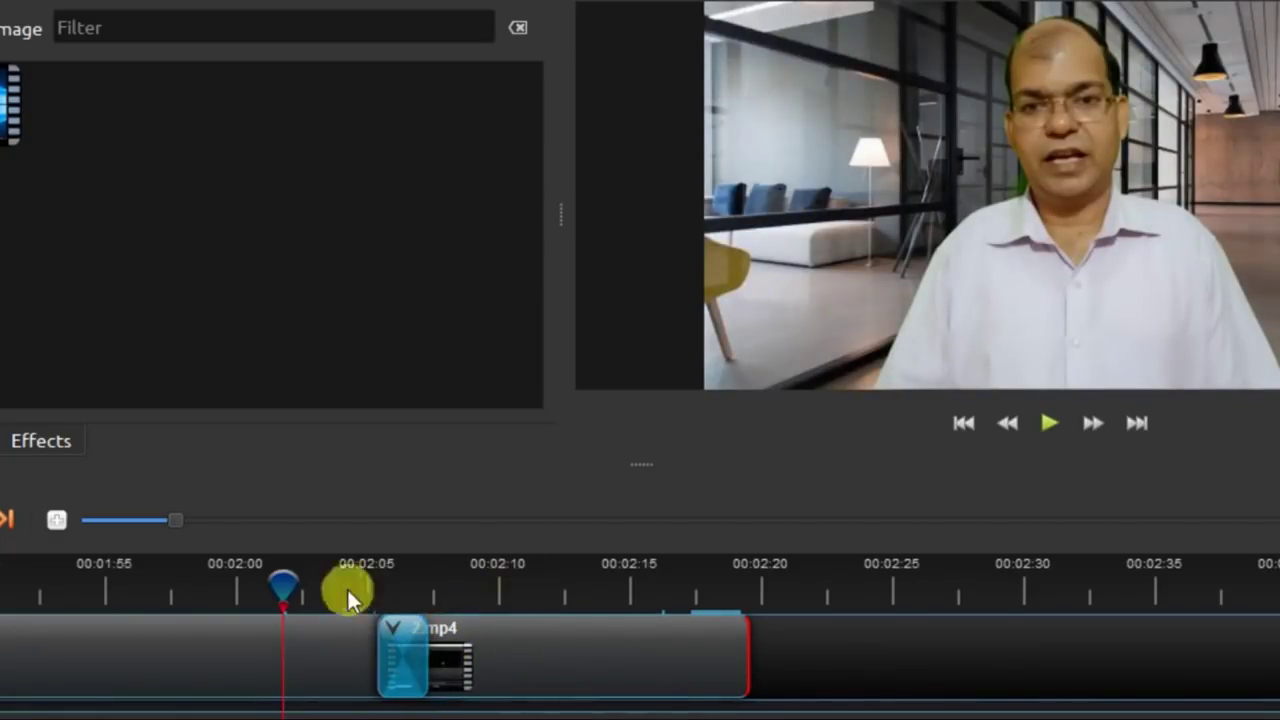
Step: Play the shortened transition from about the 02:04 mark, pause, and return the playhead to 00:02:02:24
left_click_drag(297, 587, 346, 584)
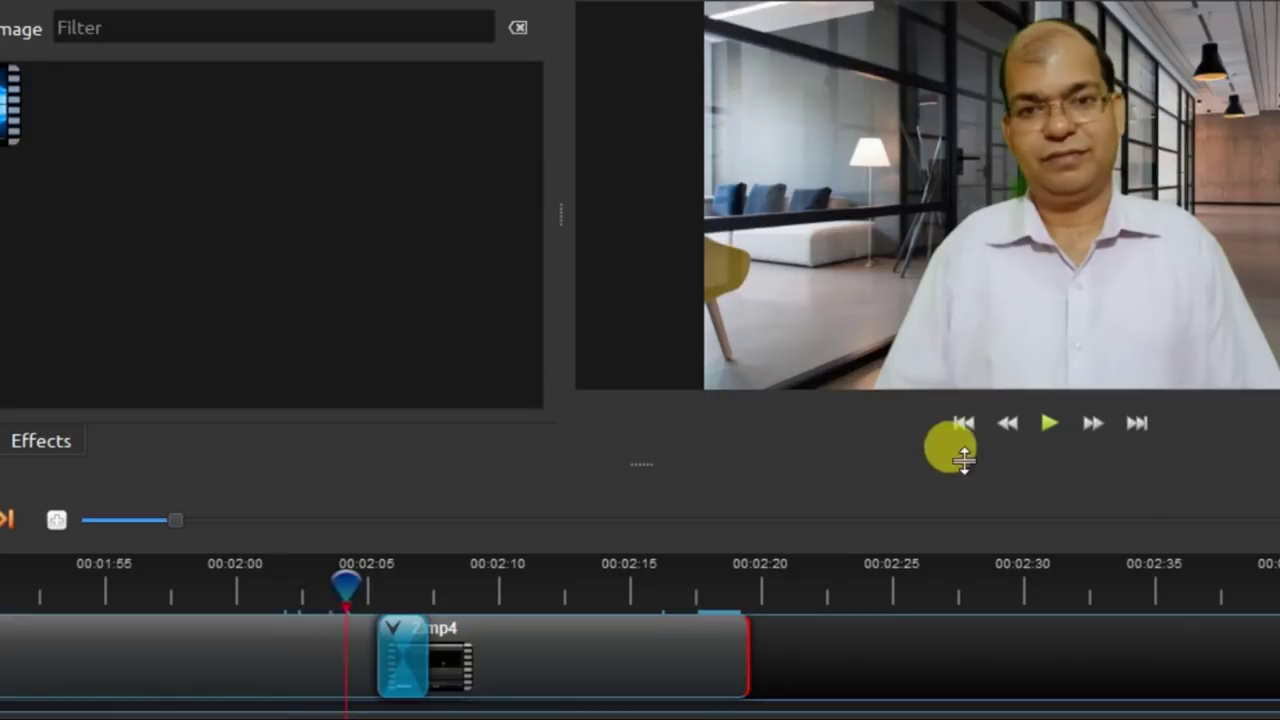
left_click(1050, 431)
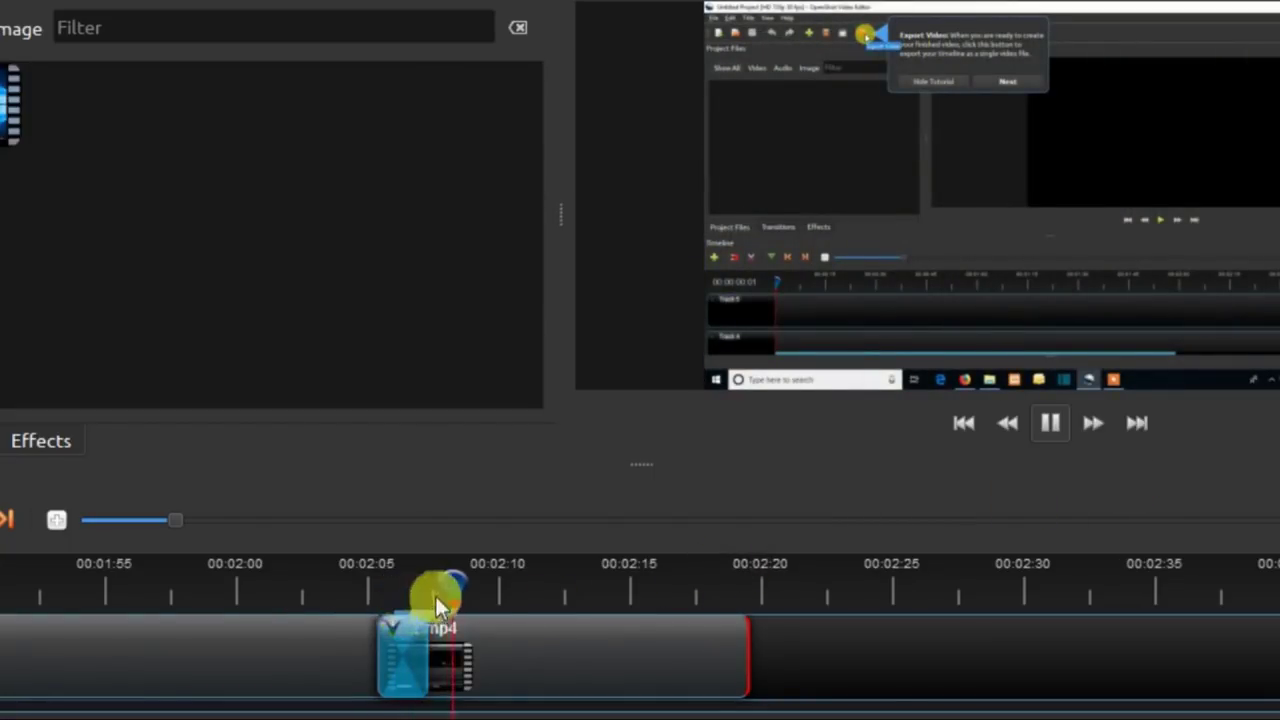
left_click(1043, 431)
left_click_drag(495, 578, 305, 584)
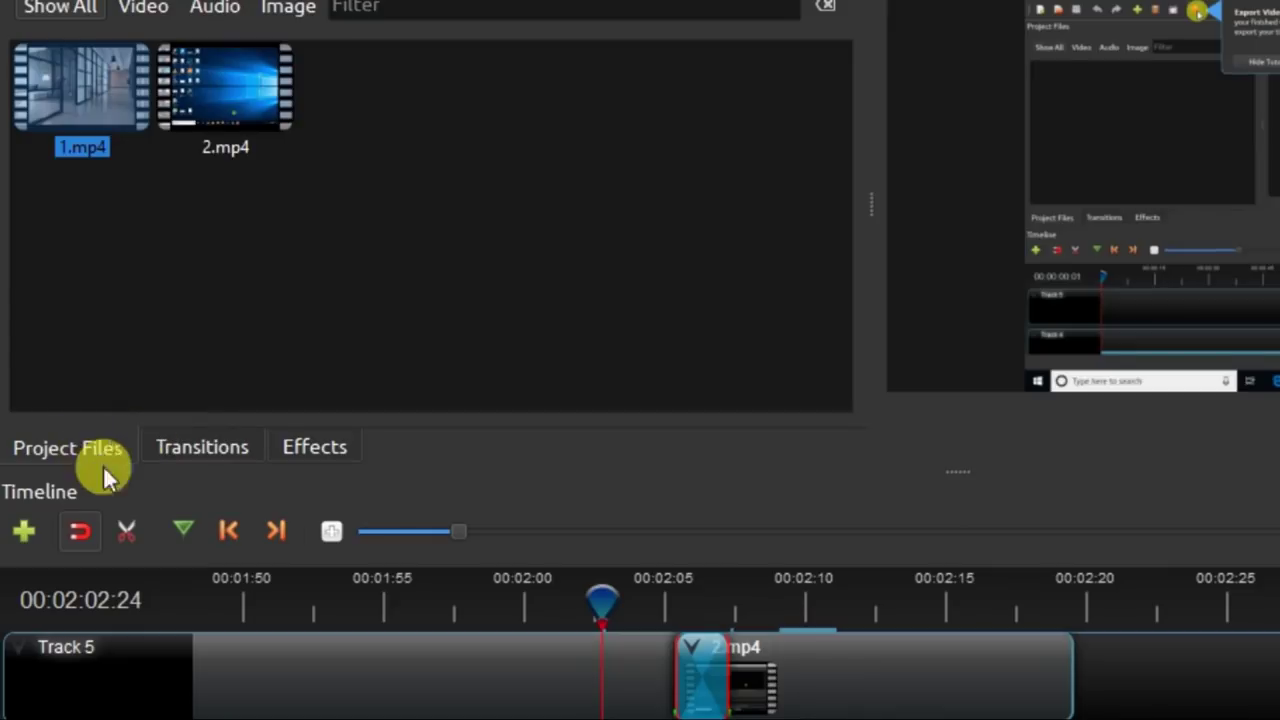
Step: Show the transitions library and advance past the tutorial tip that covers it
left_click(195, 451)
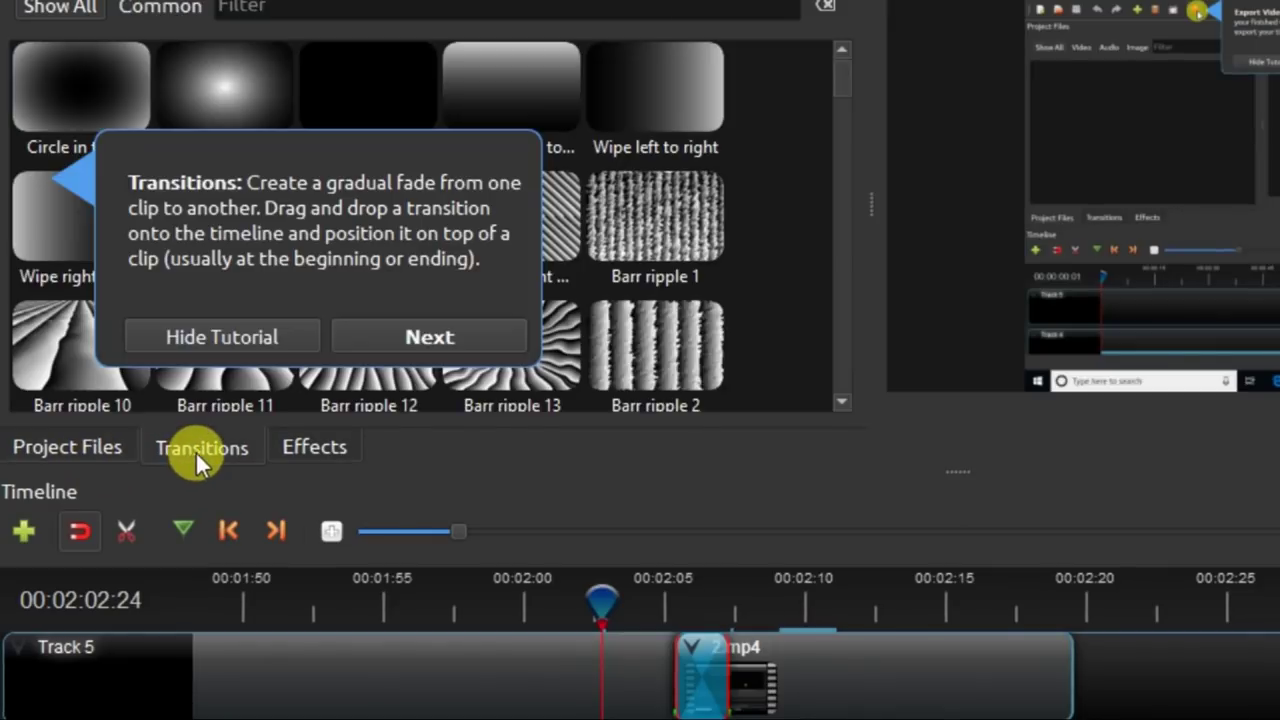
left_click_drag(262, 368, 420, 350)
left_click(432, 345)
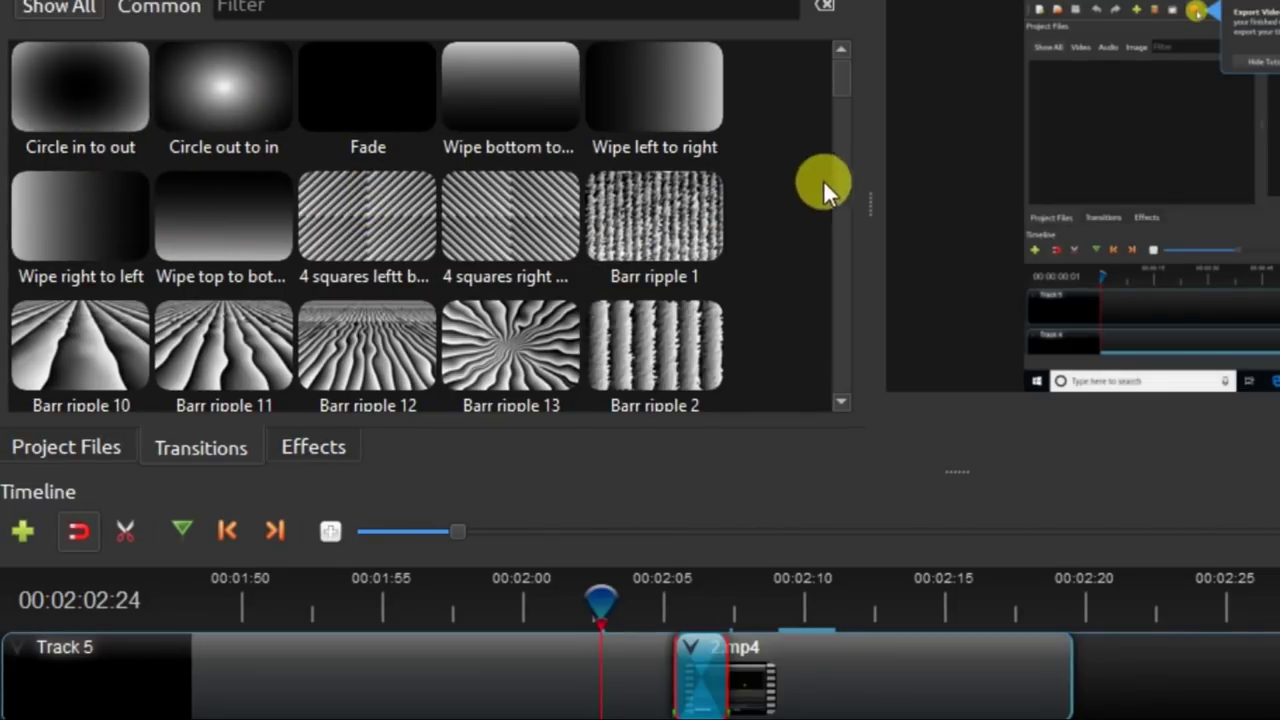
Step: Browse the transitions library from the common wipes through the Cross and Deform styles, and select Cross 12
scroll(831, 115, "down", 10)
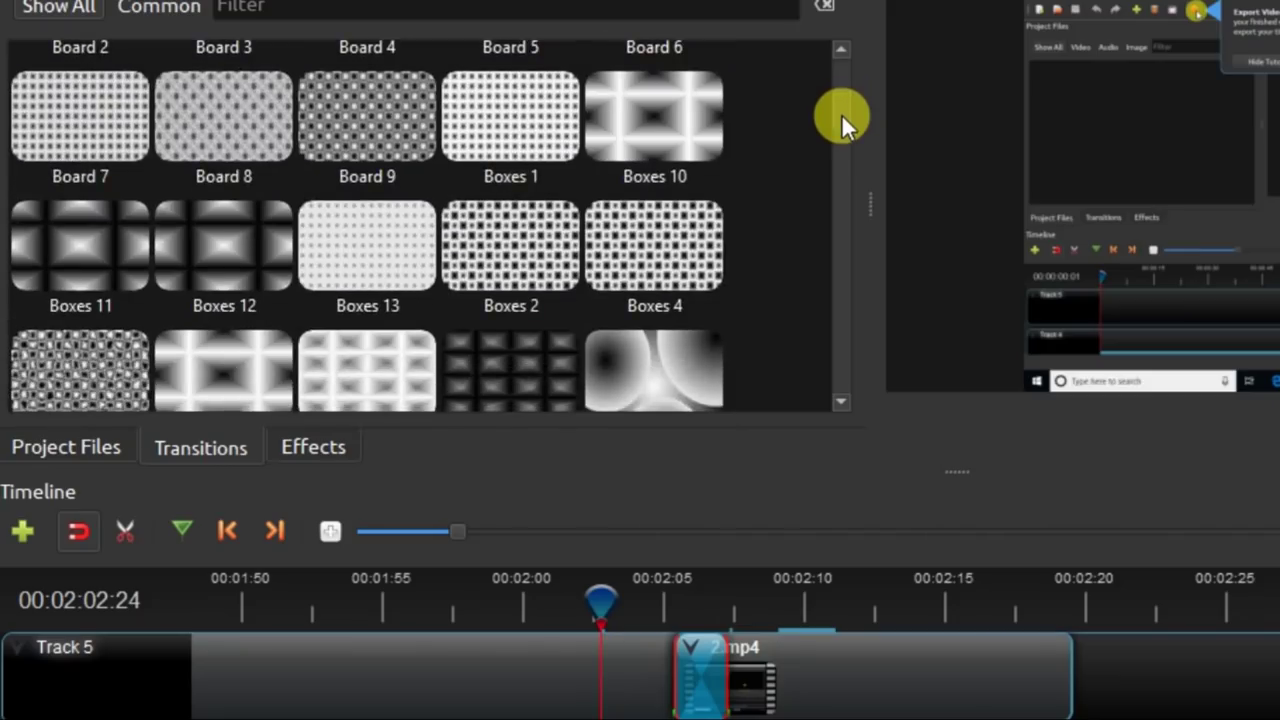
scroll(841, 130, "down", 8)
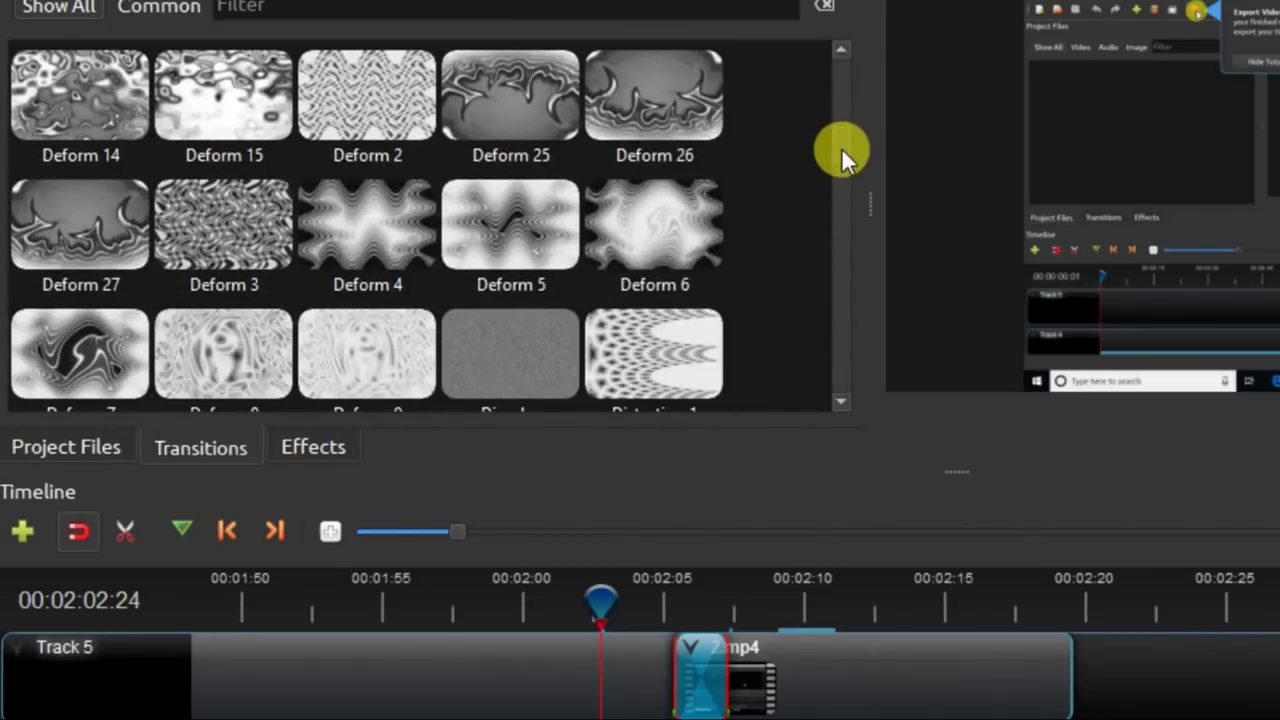
scroll(841, 145, "up", 7)
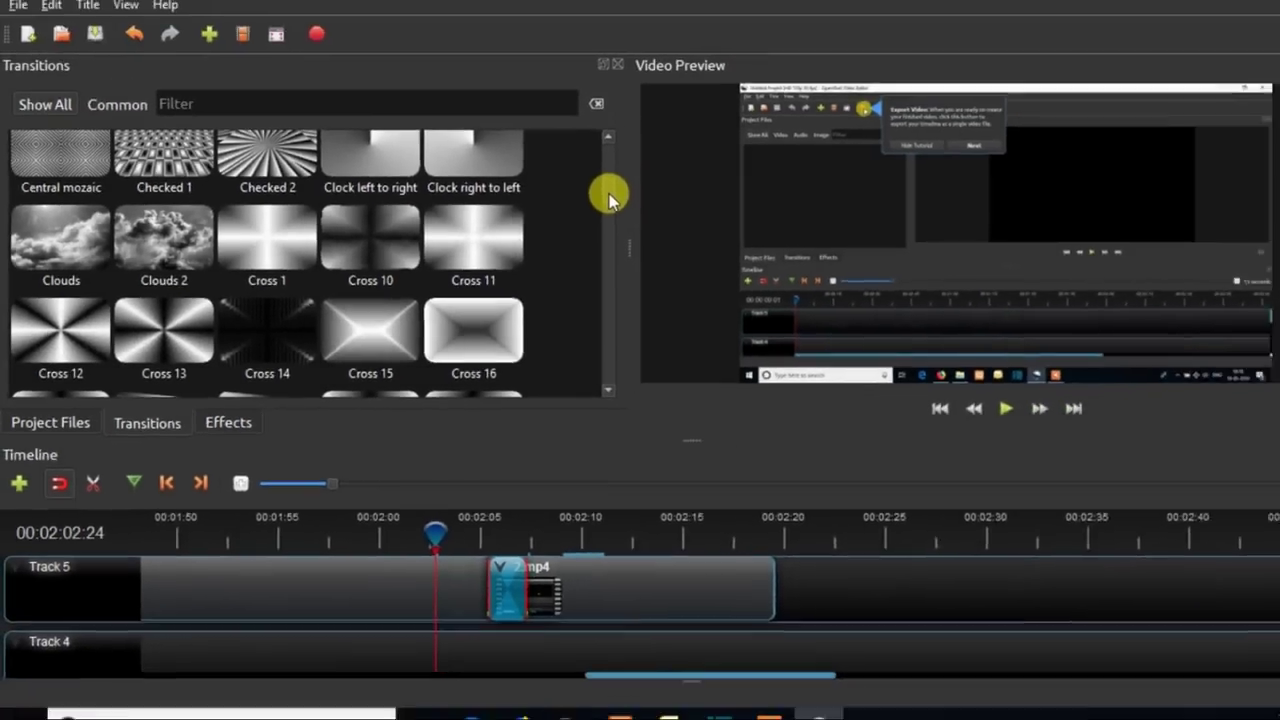
left_click(75, 320)
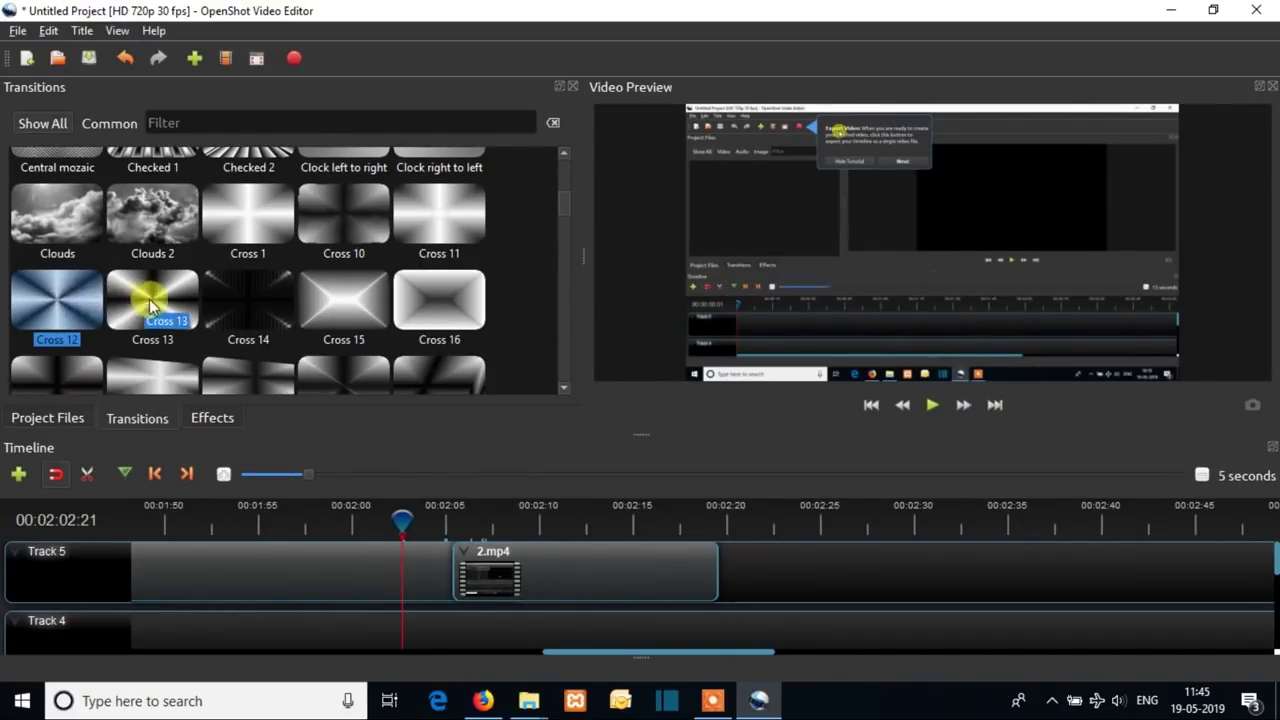
scroll(294, 268, "down", 8)
scroll(294, 268, "up", 10)
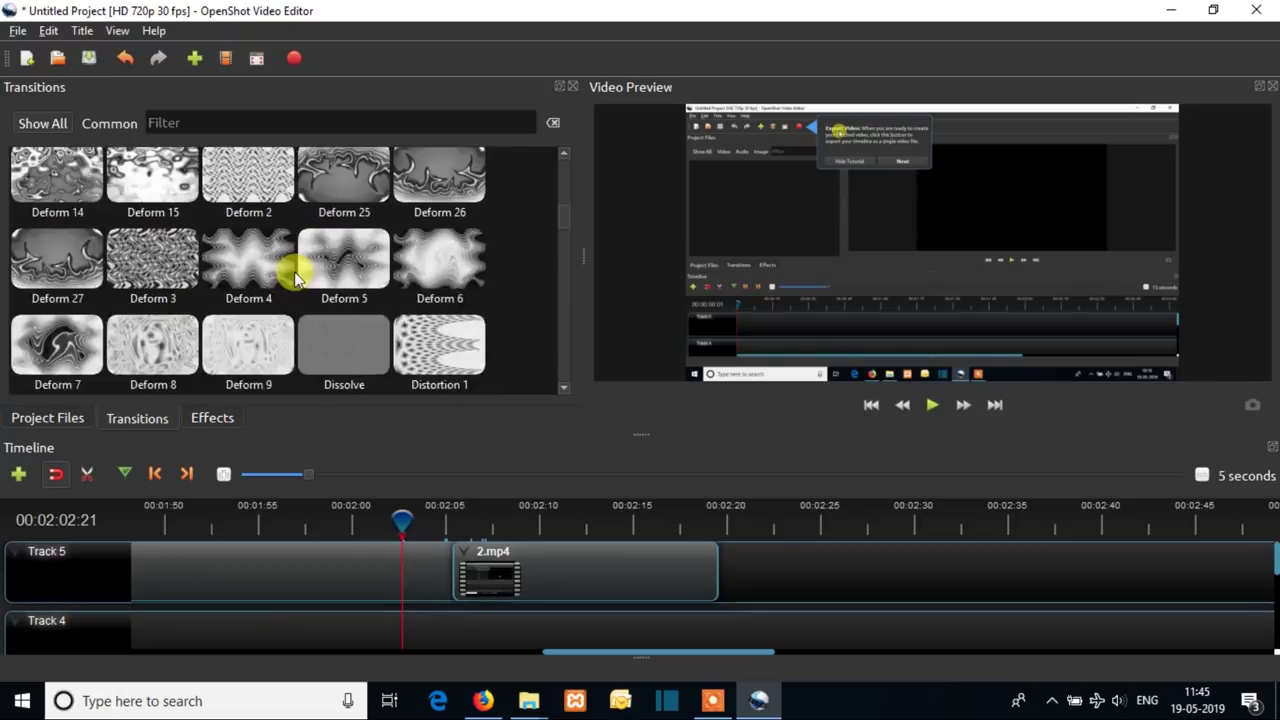
scroll(294, 278, "up", 3)
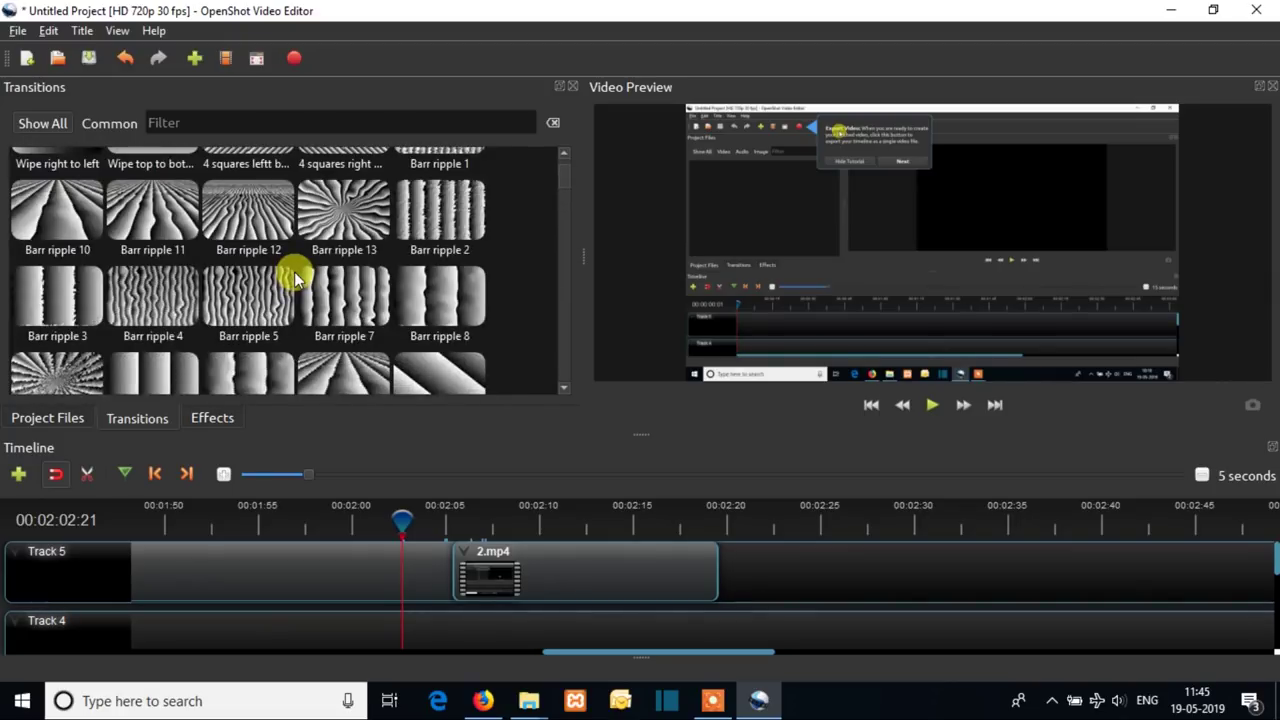
scroll(294, 278, "up", 2)
scroll(294, 276, "down", 10)
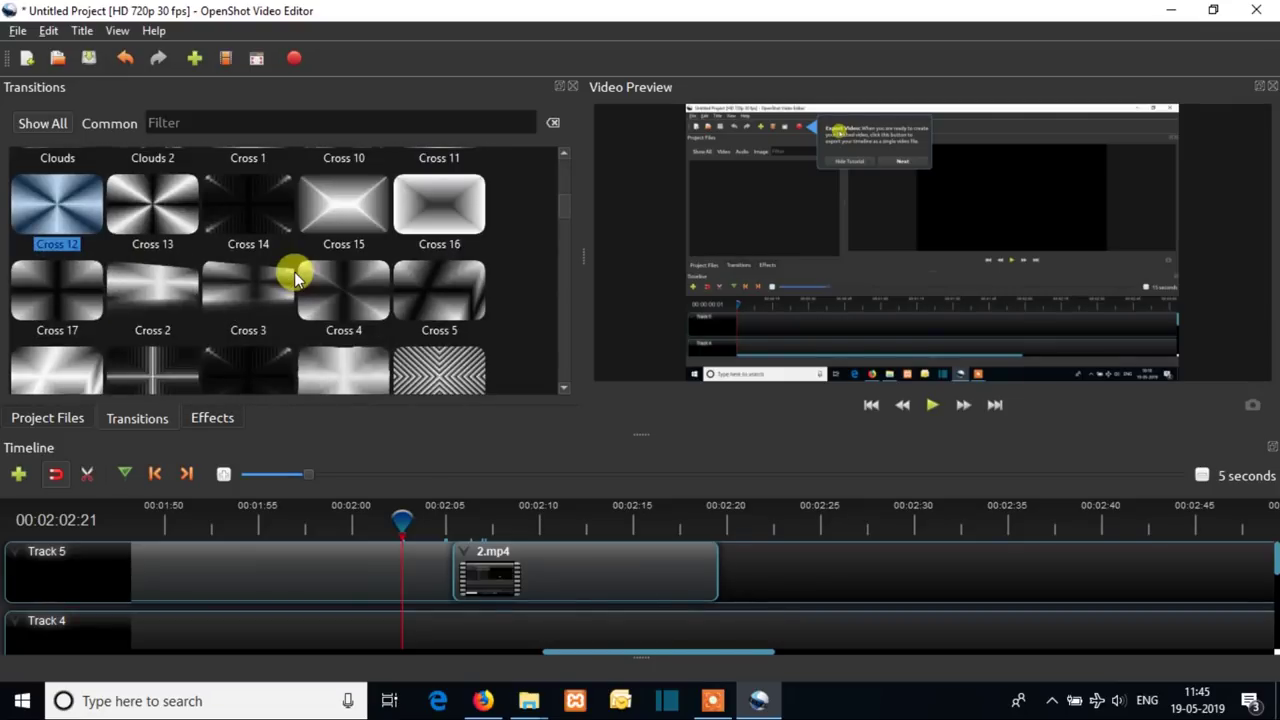
scroll(294, 278, "down", 3)
scroll(294, 271, "up", 3)
scroll(294, 276, "down", 3)
scroll(294, 276, "up", 3)
scroll(294, 278, "up", 3)
scroll(286, 271, "down", 3)
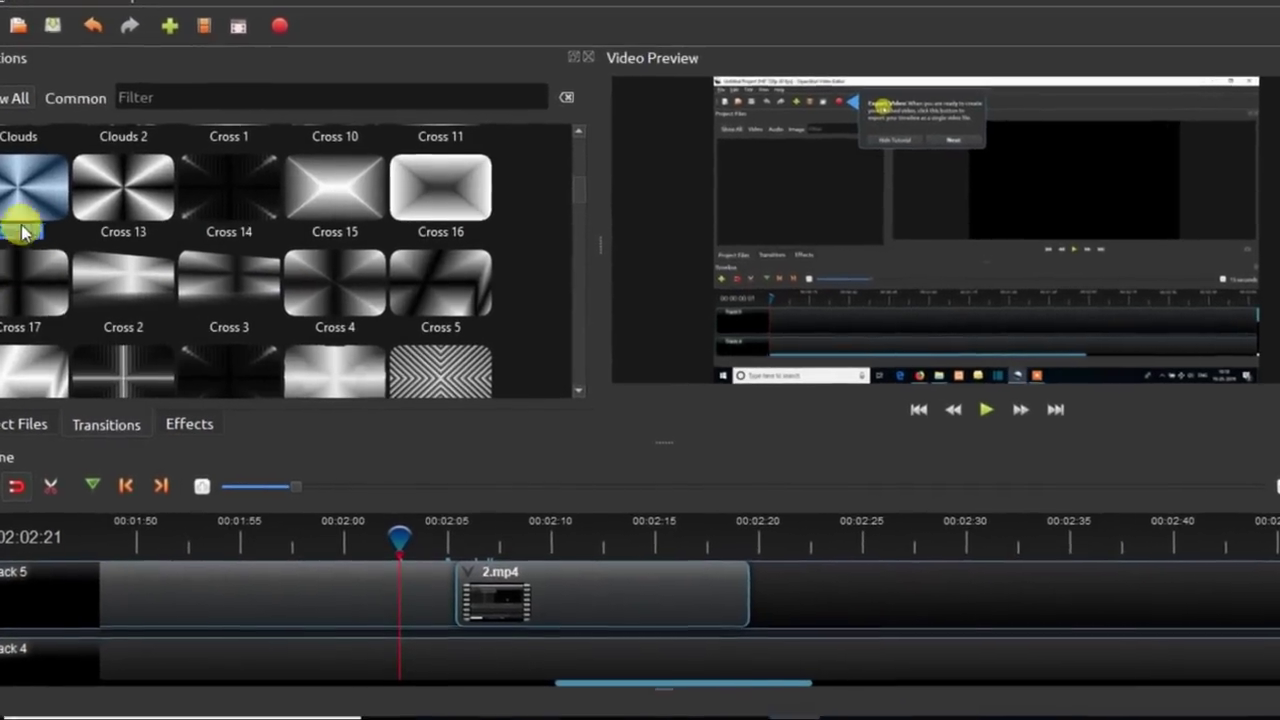
Step: Place the Cross 12 transition near the start of 2.mp4 with its end at about 02:07, and preview it
left_click_drag(24, 232, 425, 612)
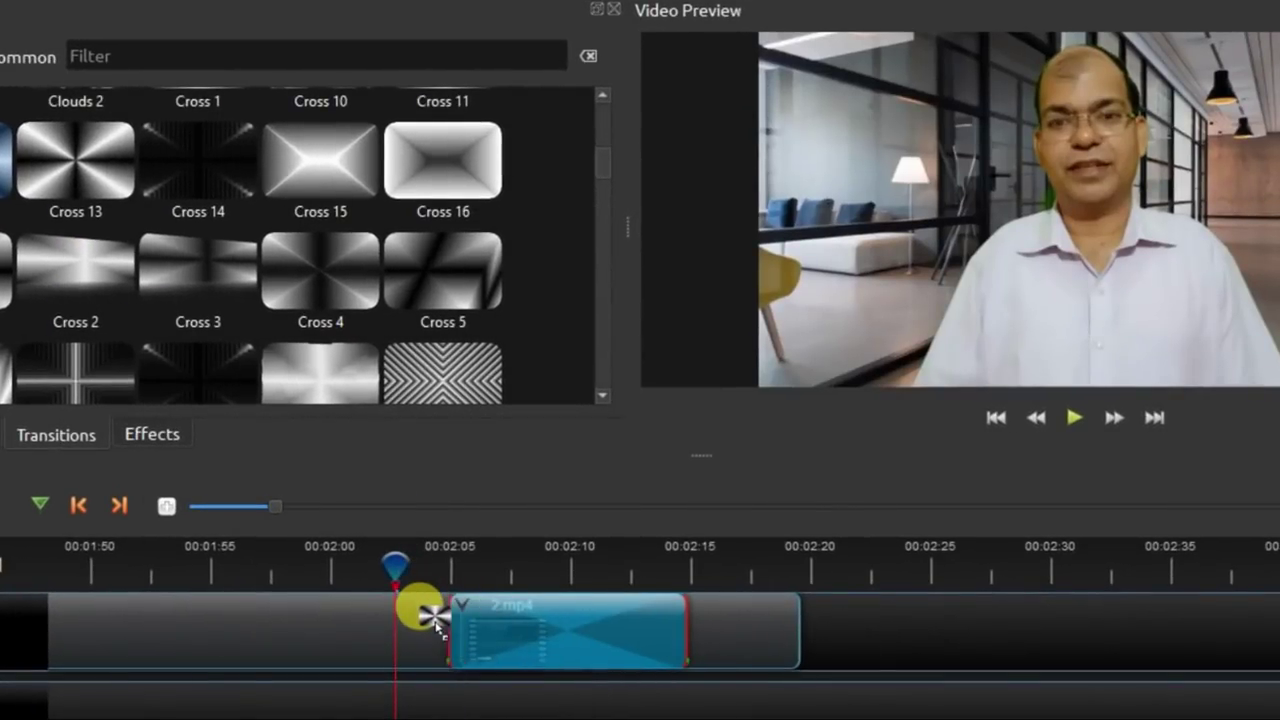
left_click(560, 640)
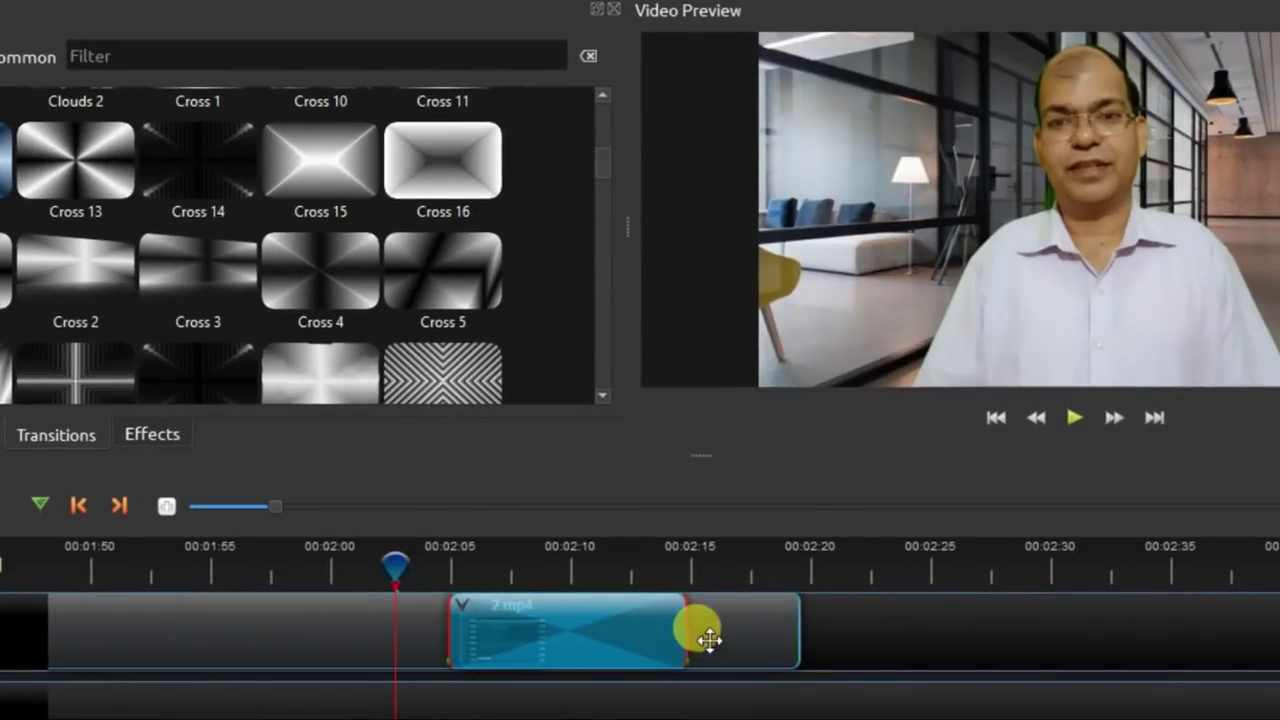
left_click_drag(687, 635, 495, 643)
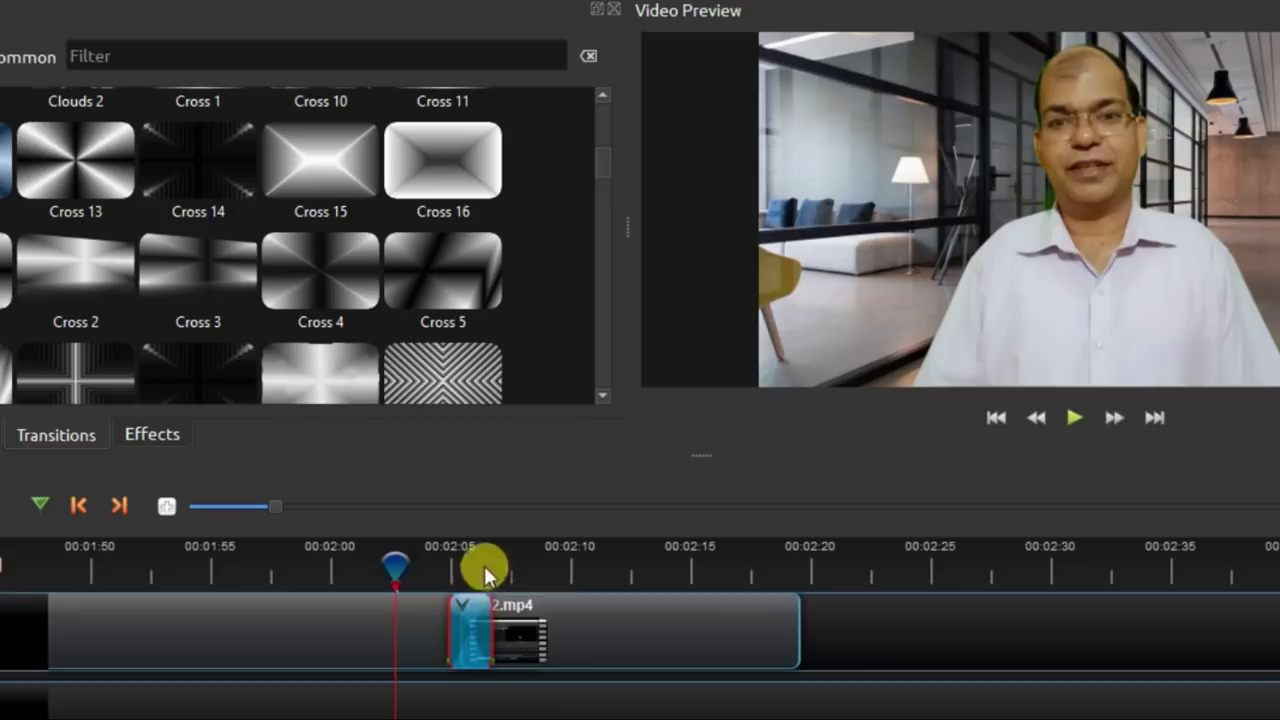
left_click(1075, 417)
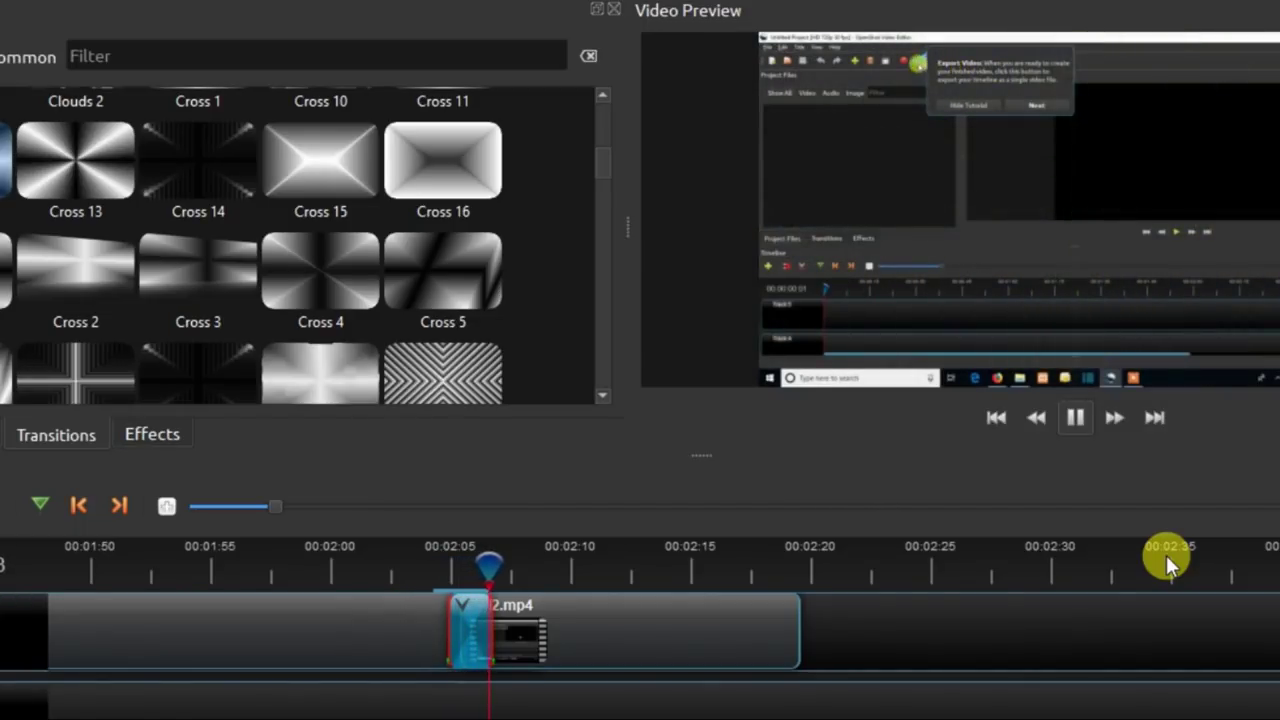
left_click(1068, 430)
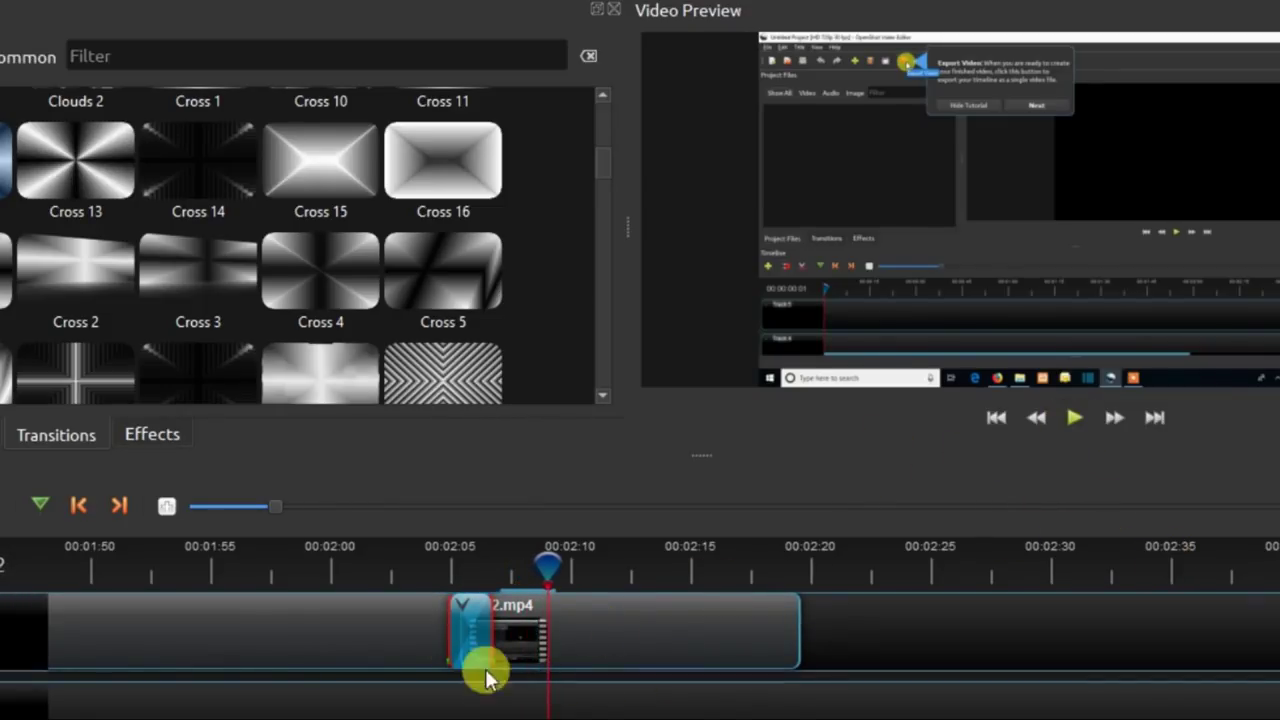
Step: Move the Cross 12 transition to line up with the start of 2.mp4, and replay it from about 02:05
left_click_drag(457, 629, 481, 643)
left_click_drag(543, 563, 443, 577)
left_click(1062, 420)
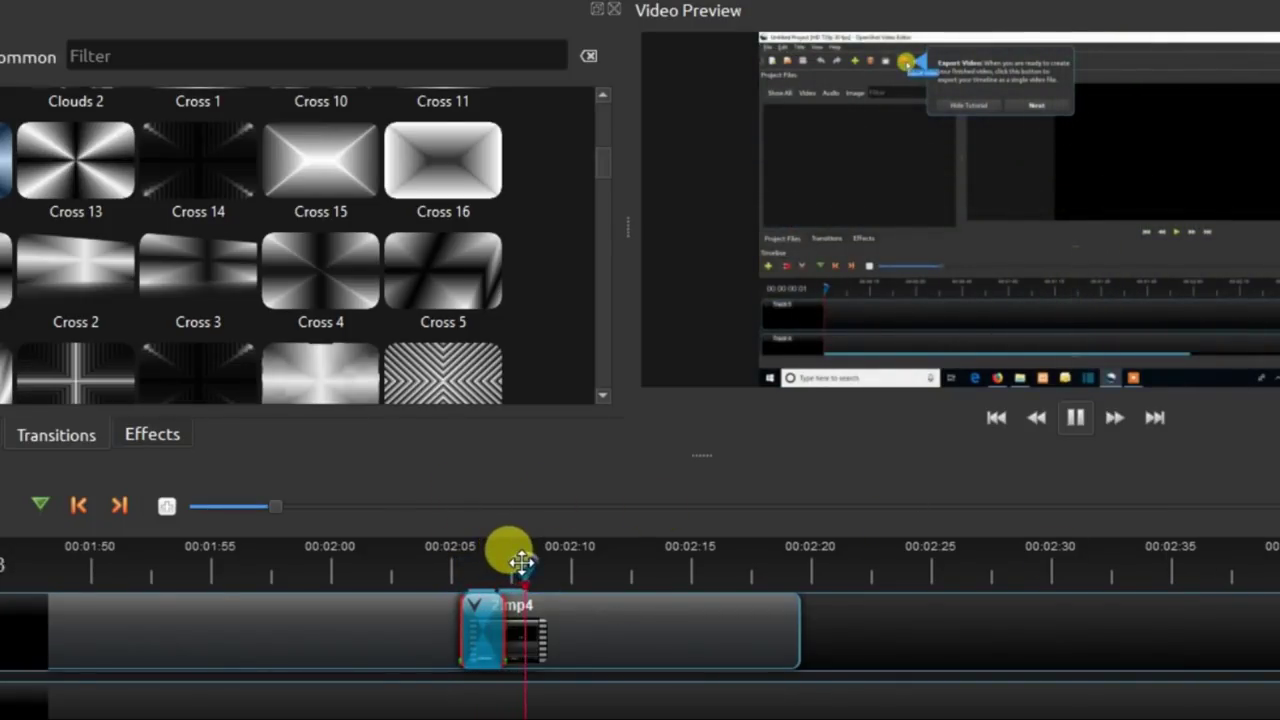
left_click(1062, 419)
Step: Return the playhead to before the 2.mp4 clip and remove the Cross 12 transition
left_click_drag(568, 566, 393, 566)
mouse_move(479, 632)
left_mouse_down()
mouse_move(512, 620)
mouse_move(481, 631)
left_mouse_up()
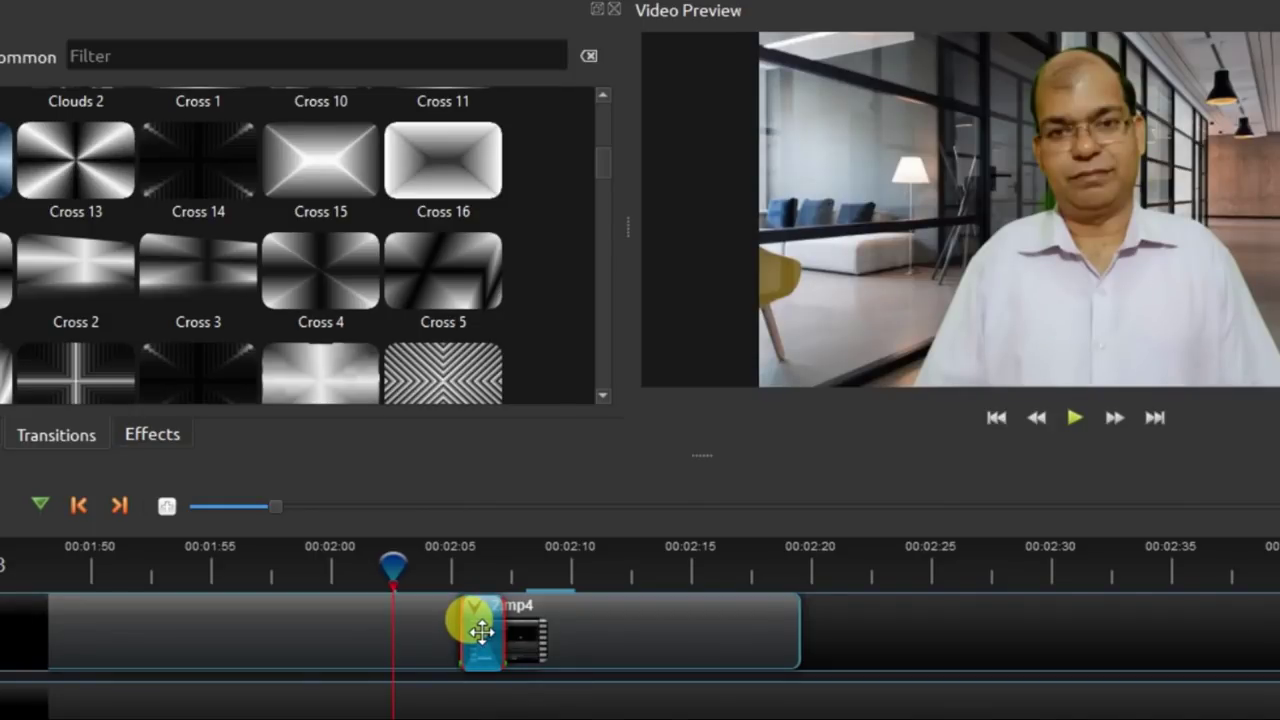
right_click(481, 632)
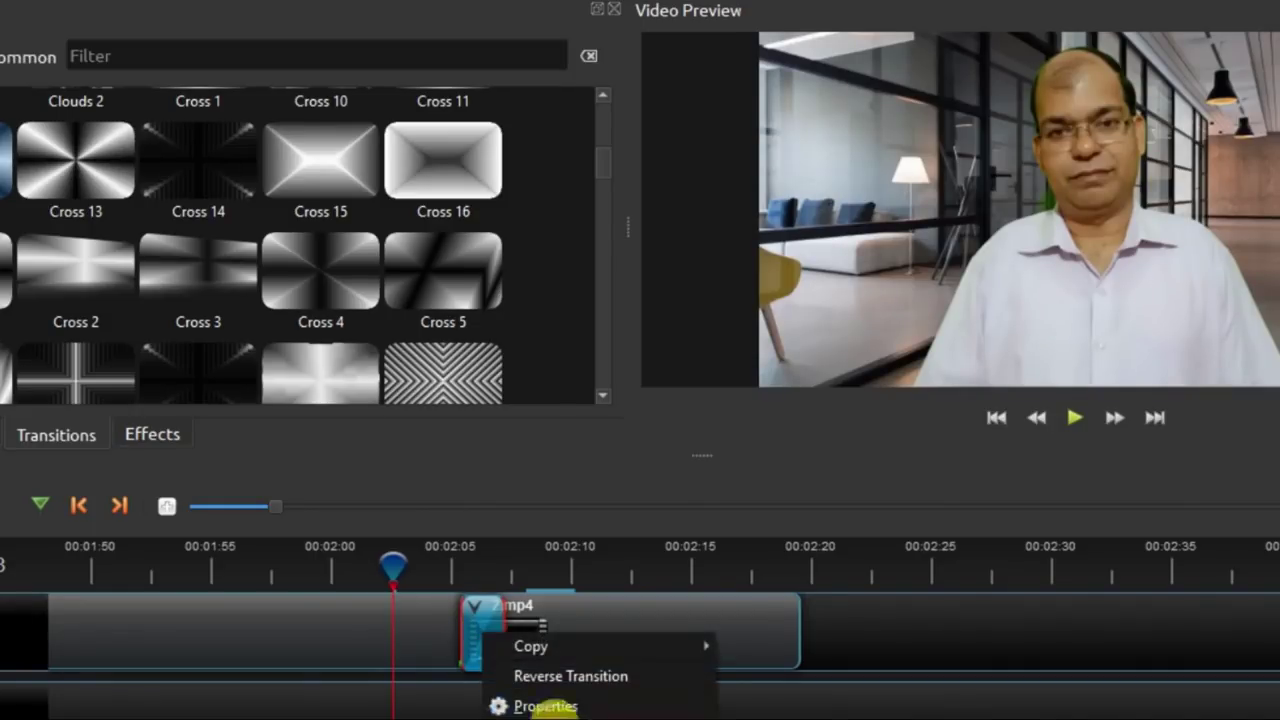
left_click(572, 709)
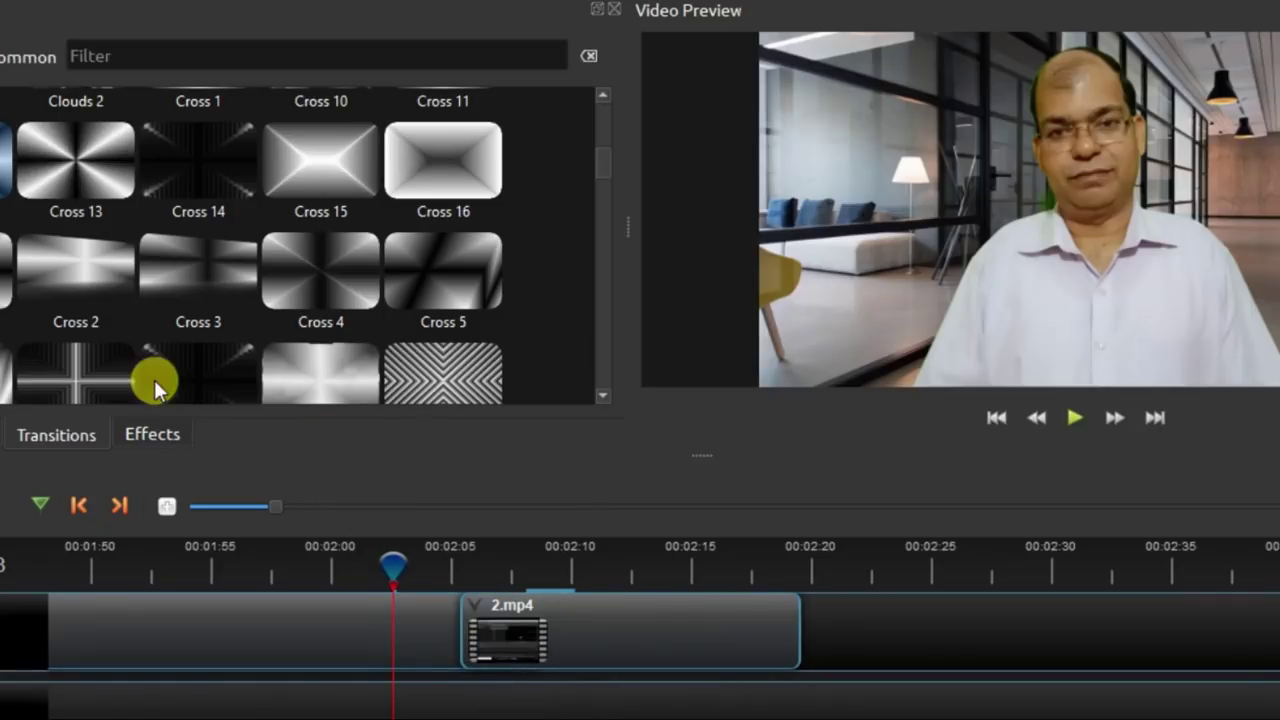
Step: Place the Cross 15 transition at the joint before 2.mp4 and shorten its end to about 02:08
left_click(352, 183)
left_click_drag(346, 180, 452, 632)
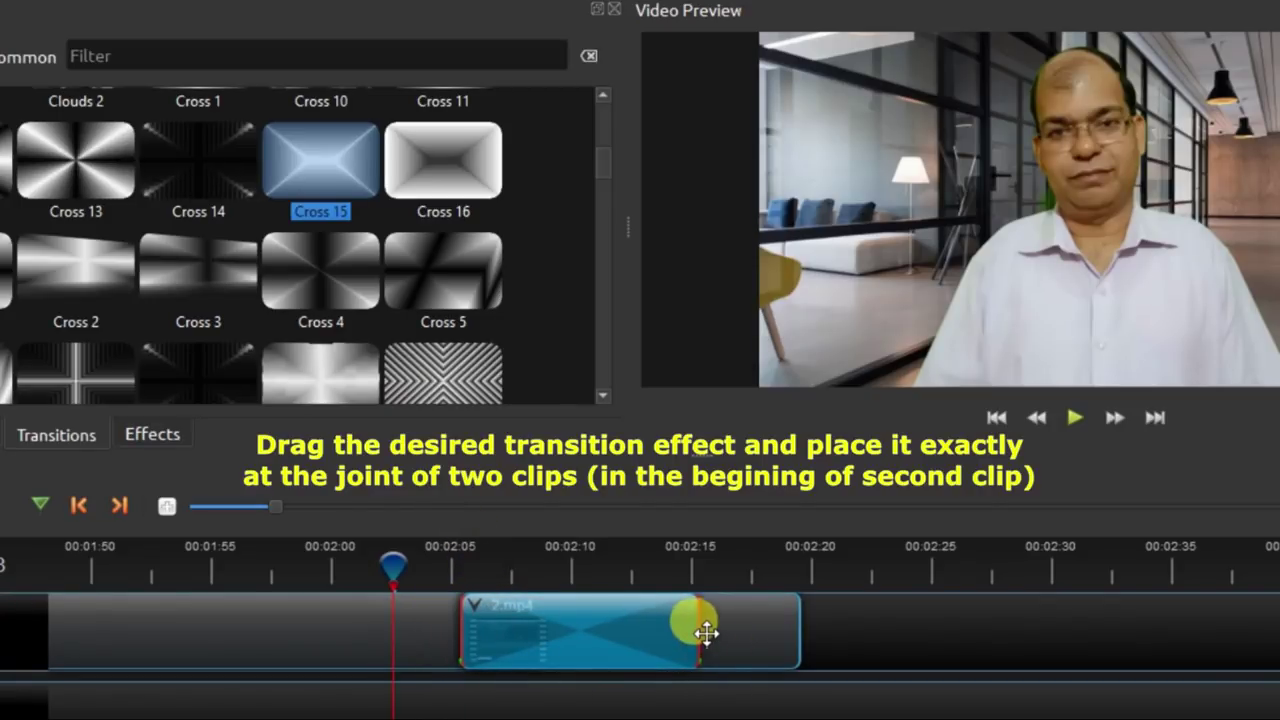
left_click_drag(697, 632, 534, 632)
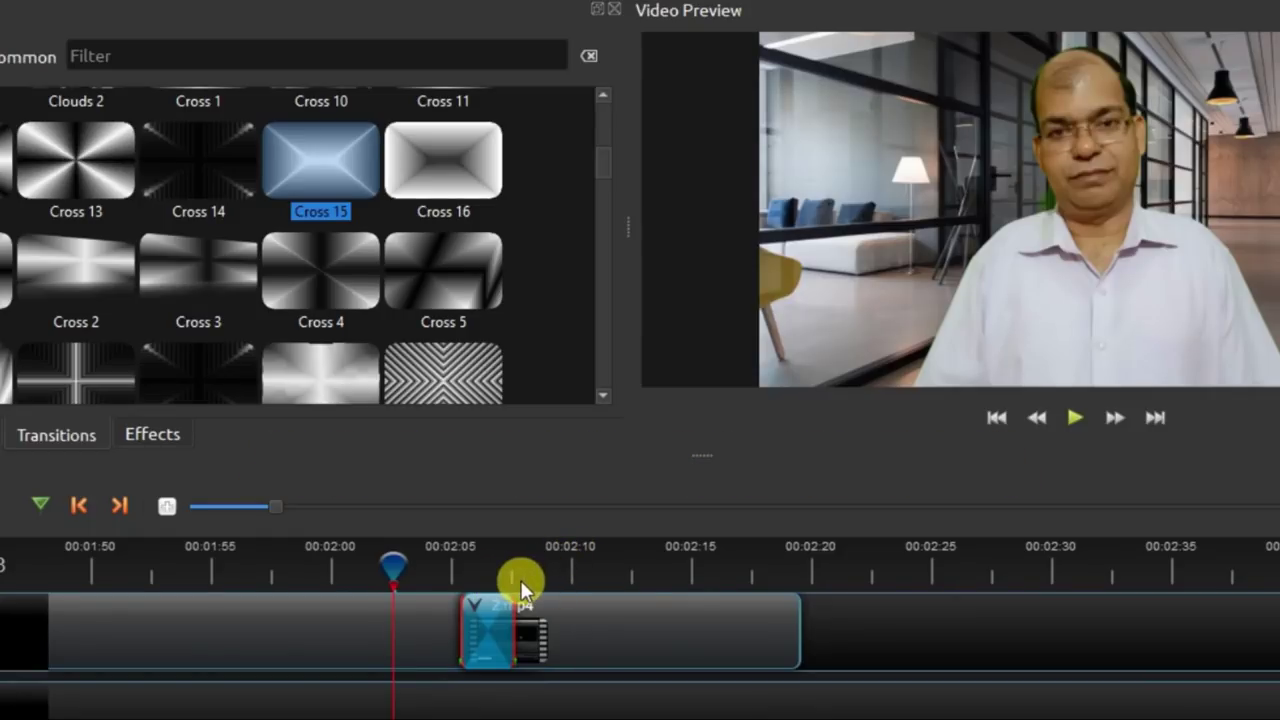
Step: Preview the Cross 15 transition from about 02:04 and return the playhead to about 02:05
left_click_drag(386, 554, 425, 567)
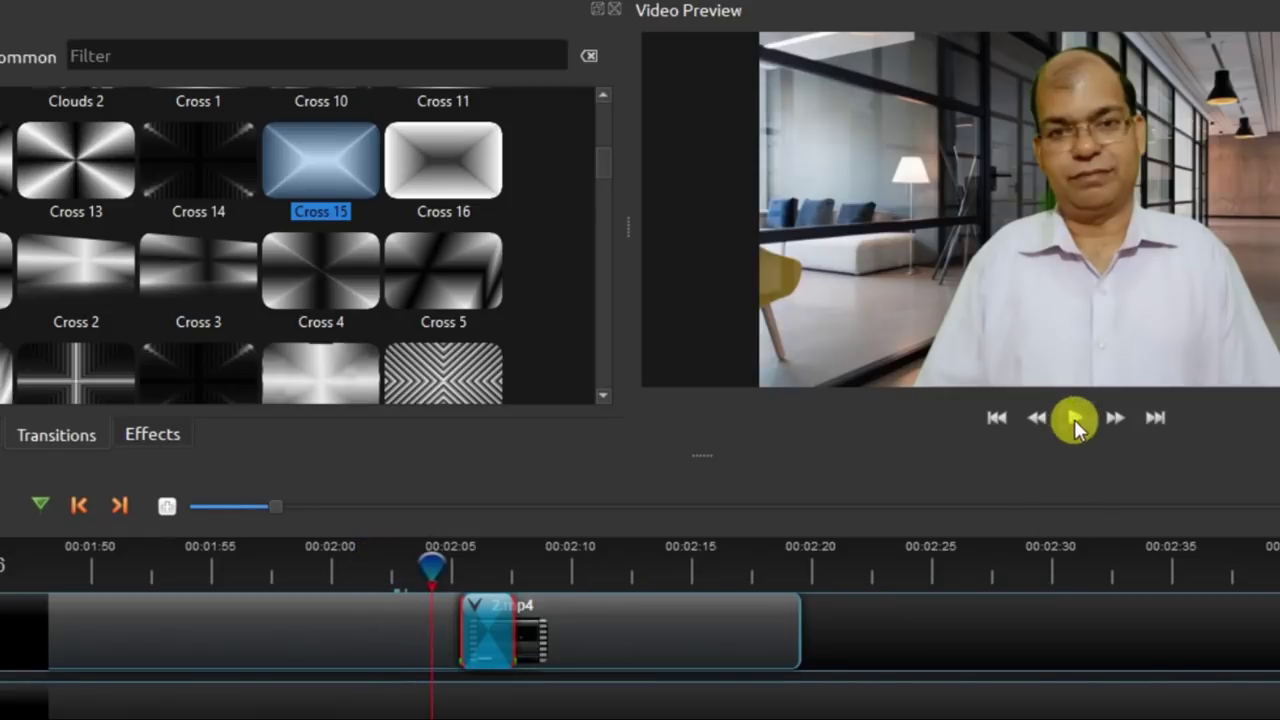
left_click(1074, 419)
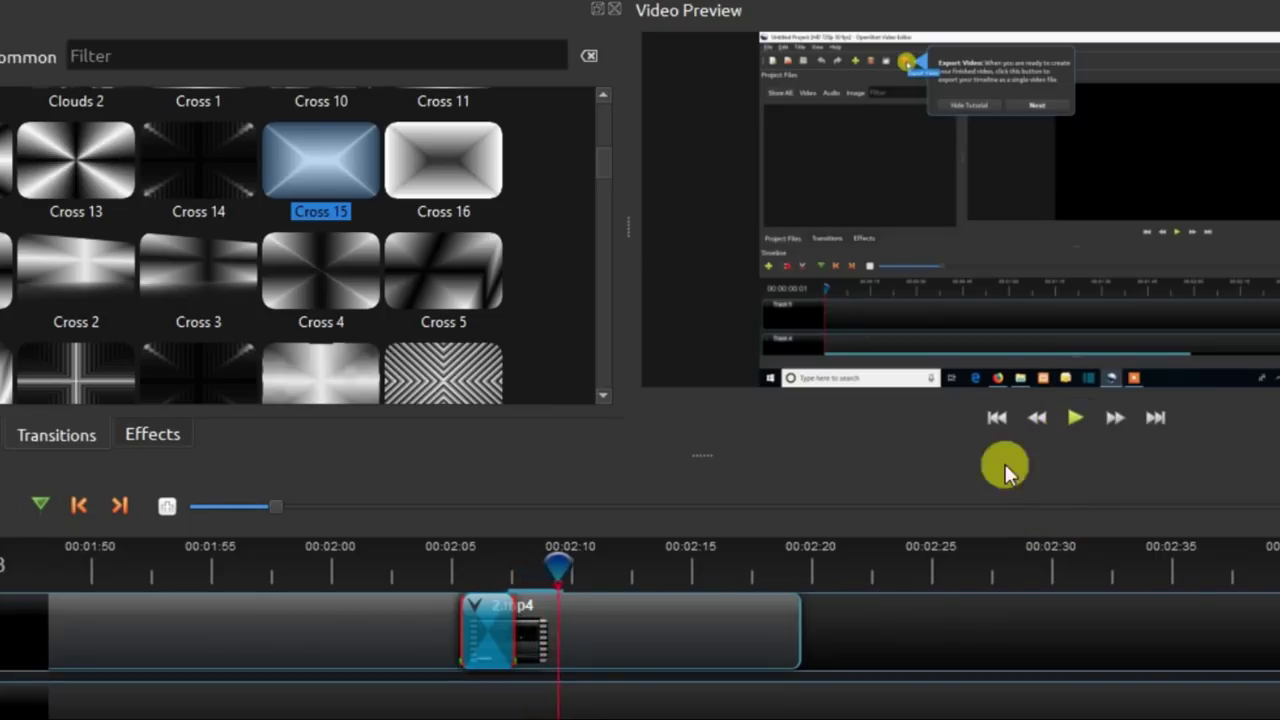
left_click(447, 565)
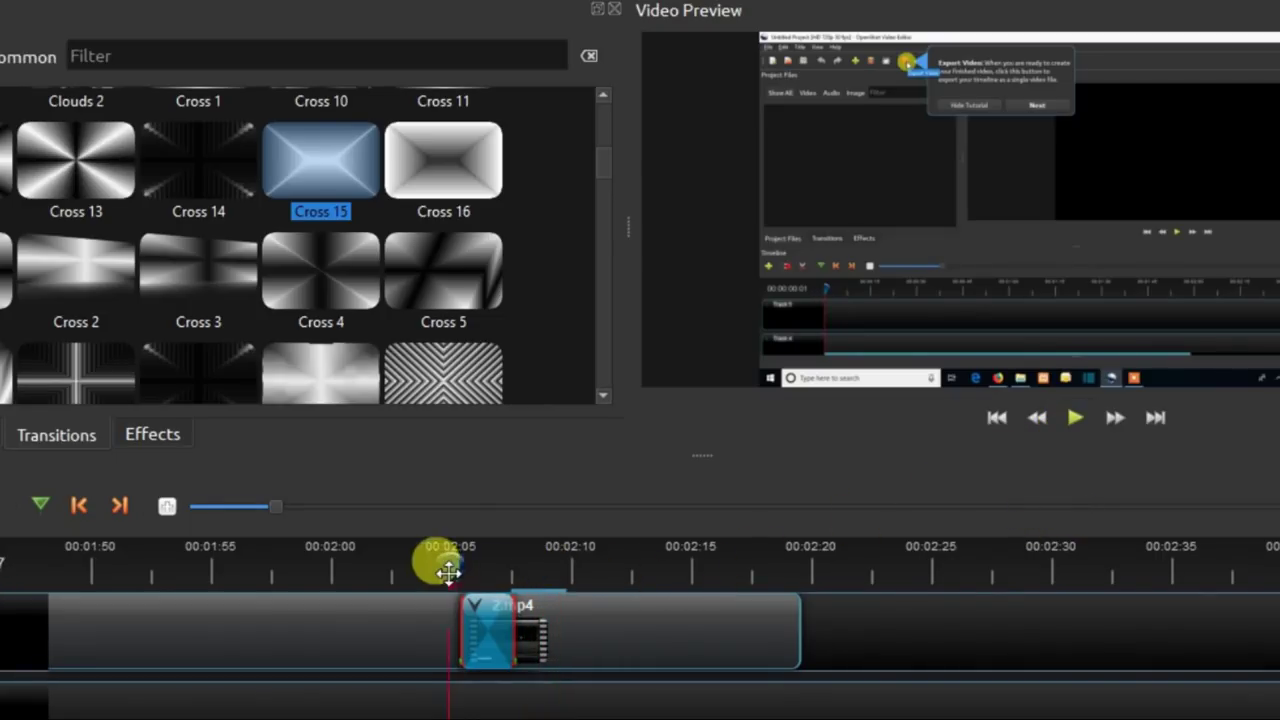
Step: Remove the Cross 15 transition from the start of the 2.mp4 clip
right_click(476, 627)
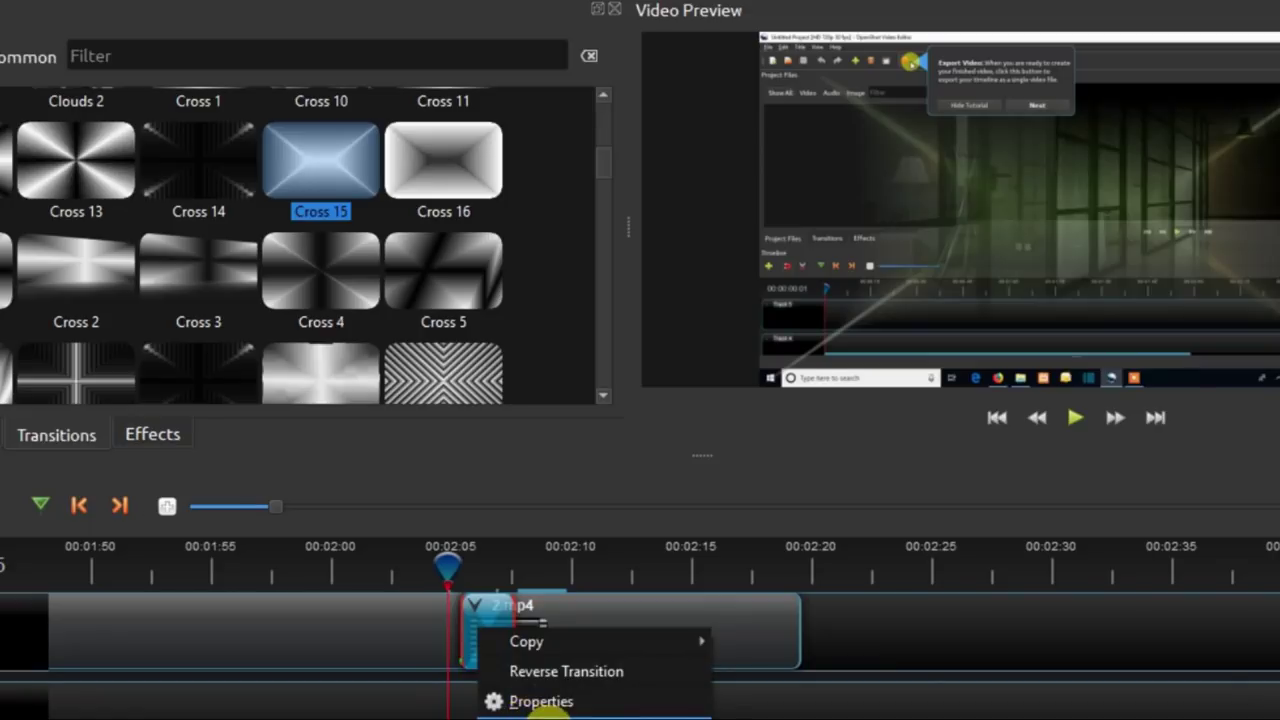
left_click(541, 716)
Step: Place the Flower 4 transition at the start of 2.mp4 and shorten its end to about 02:07
scroll(480, 337, "down", 3)
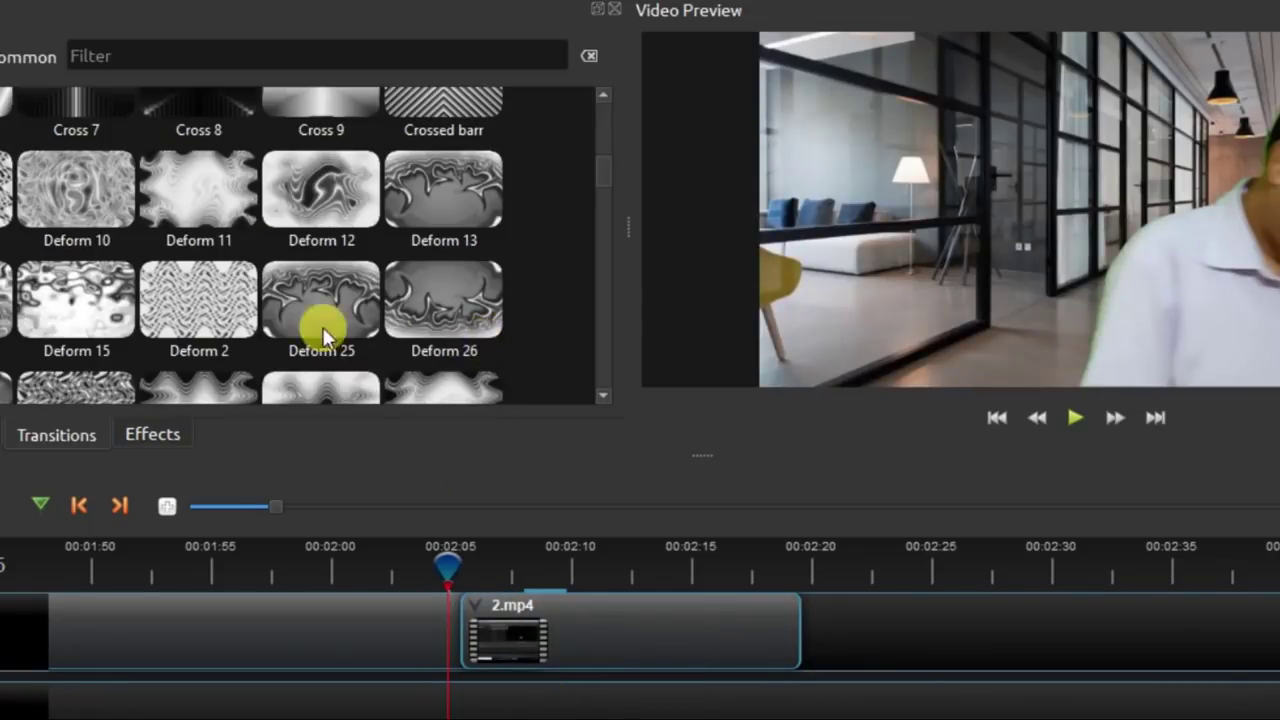
scroll(200, 310, "down", 3)
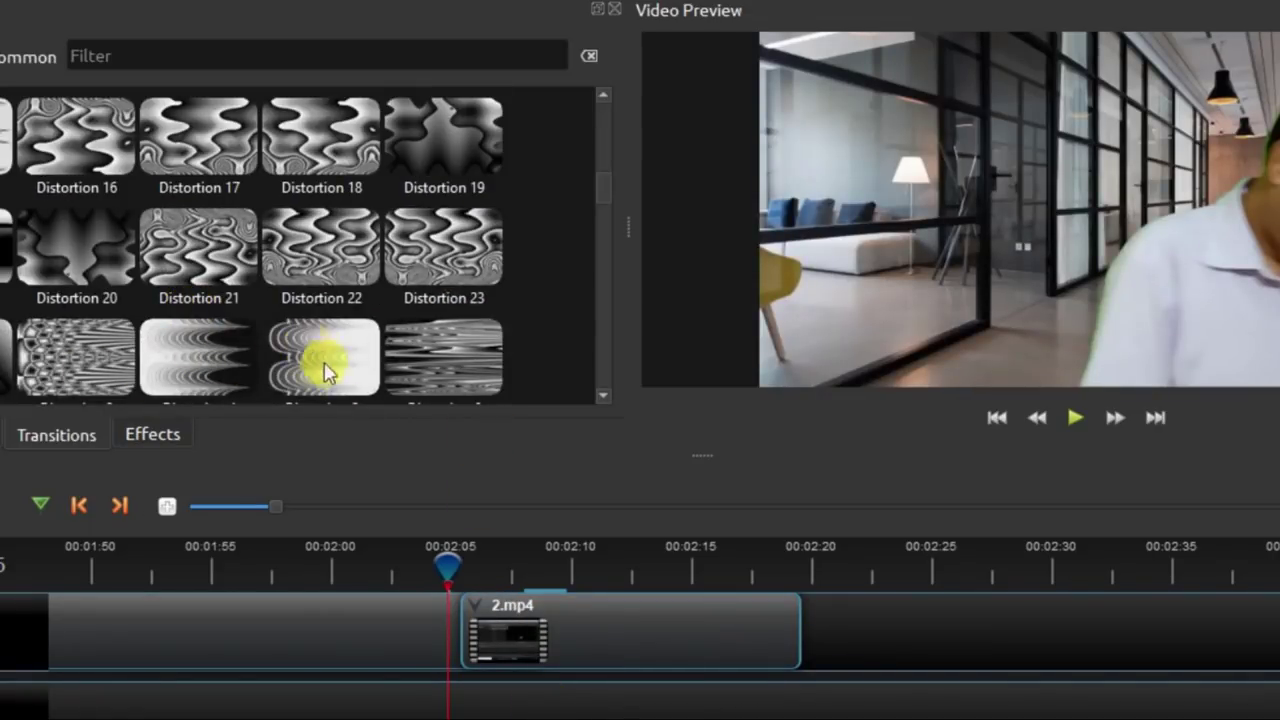
scroll(330, 368, "down", 5)
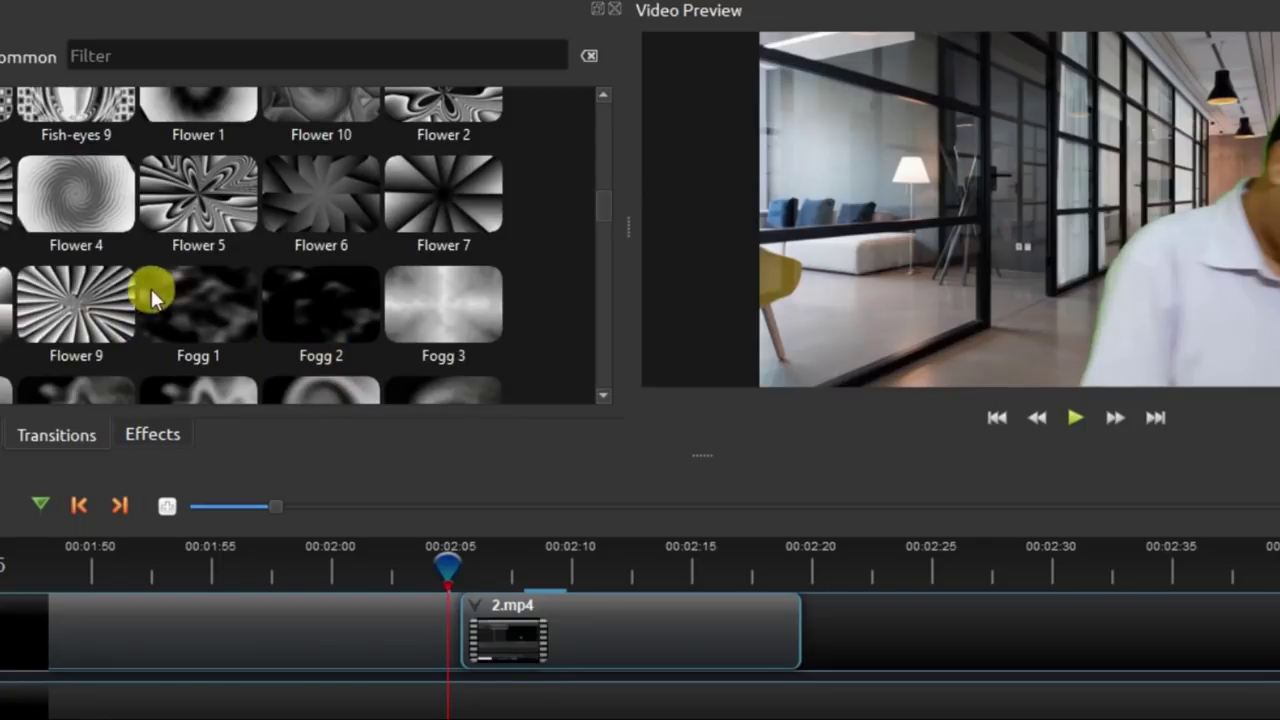
left_click(80, 190)
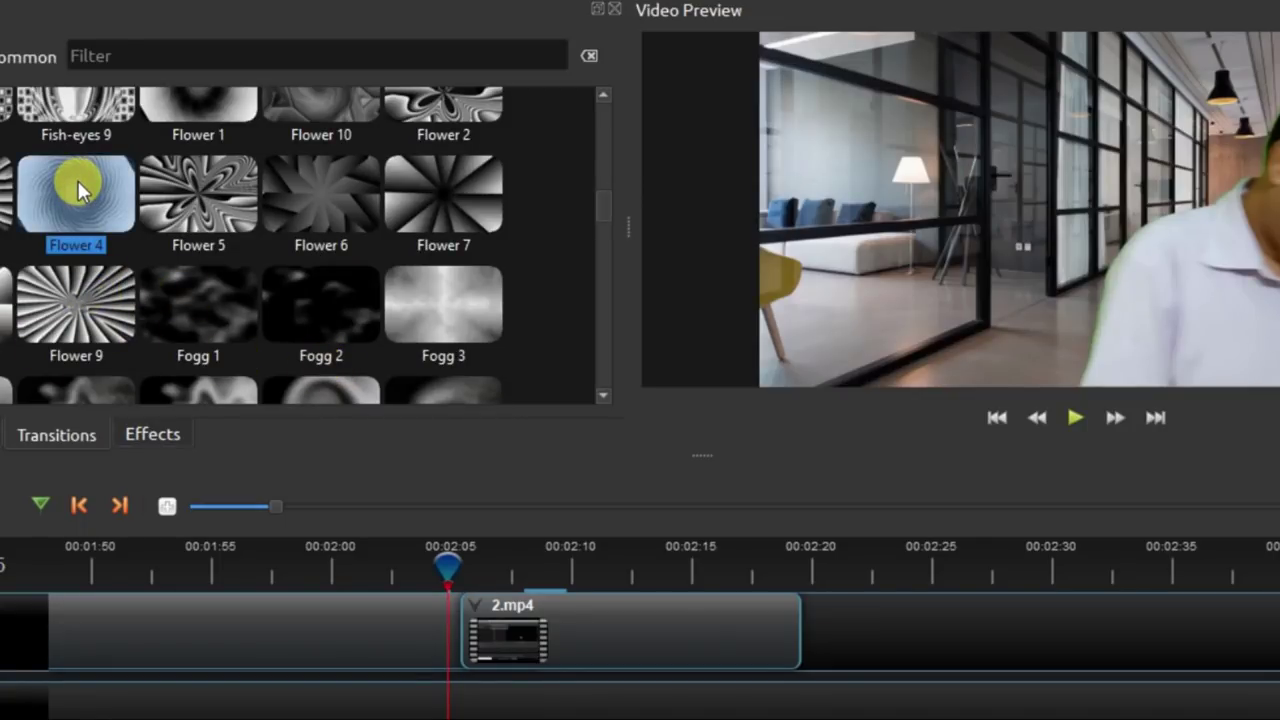
left_click_drag(94, 194, 456, 622)
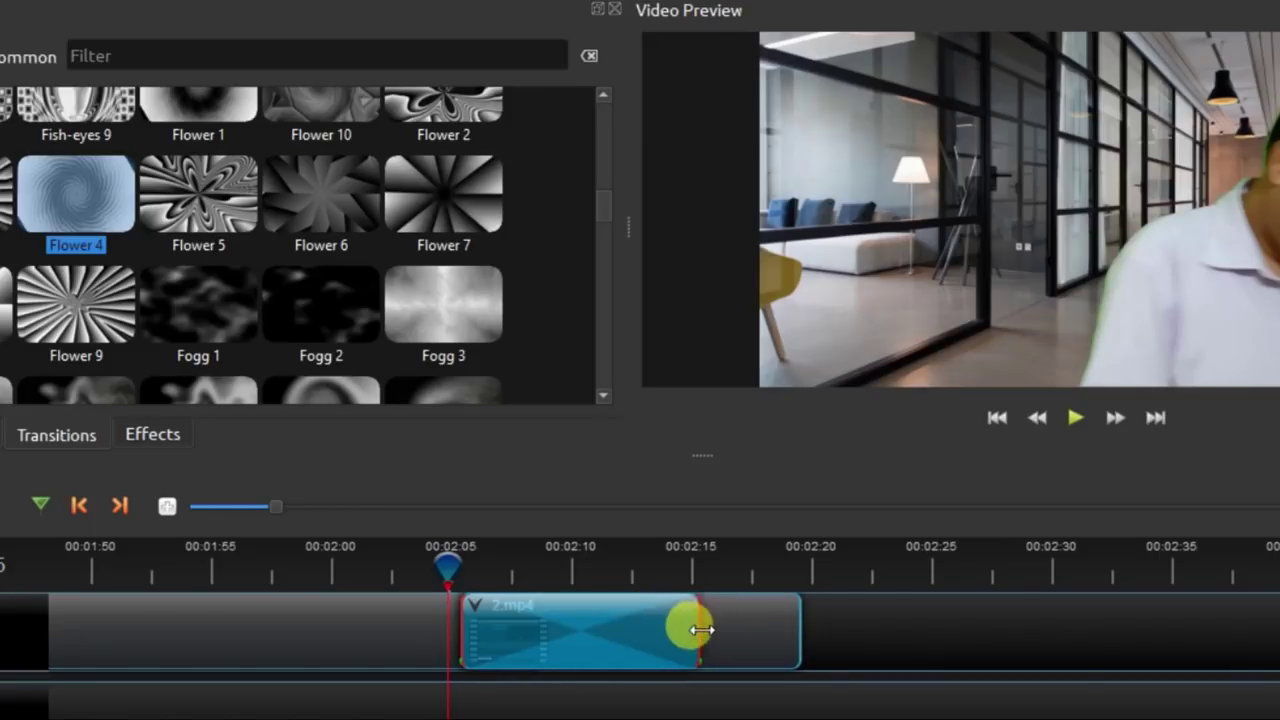
left_click_drag(700, 629, 518, 631)
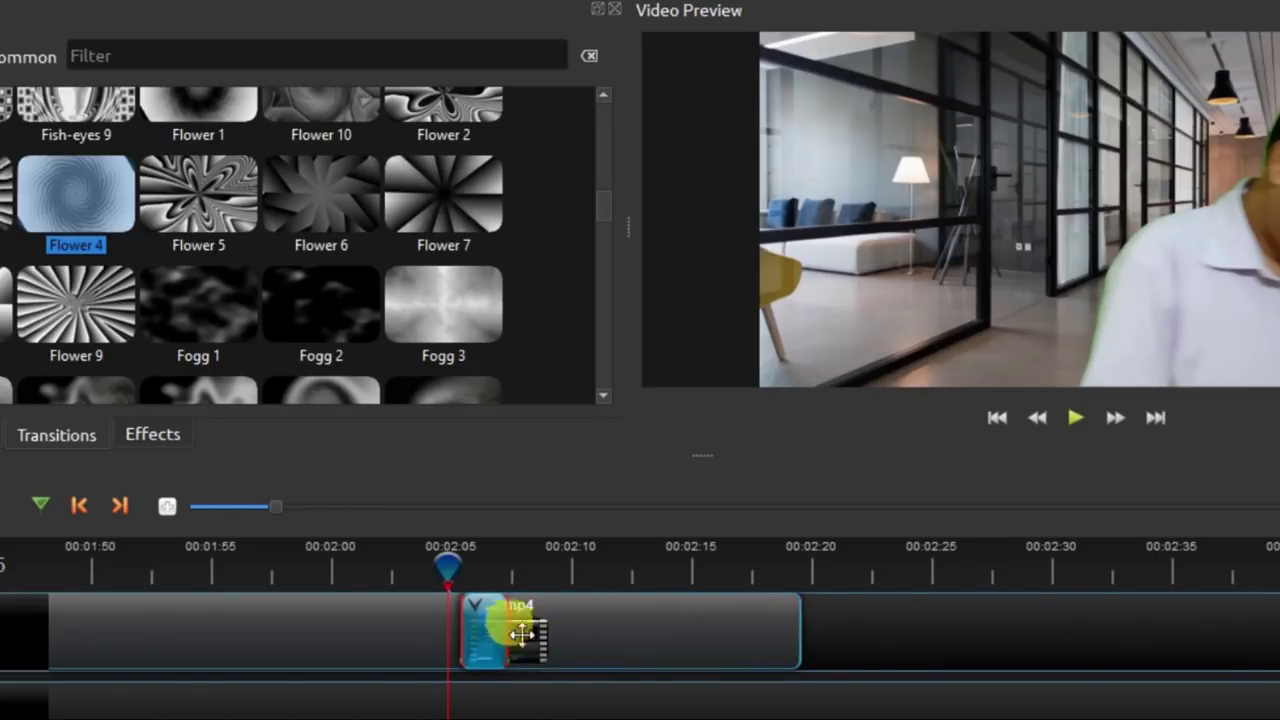
Step: Play through the Flower 4 transition and pause, browse further down the library, and select Luminous frame 4
left_click(1075, 417)
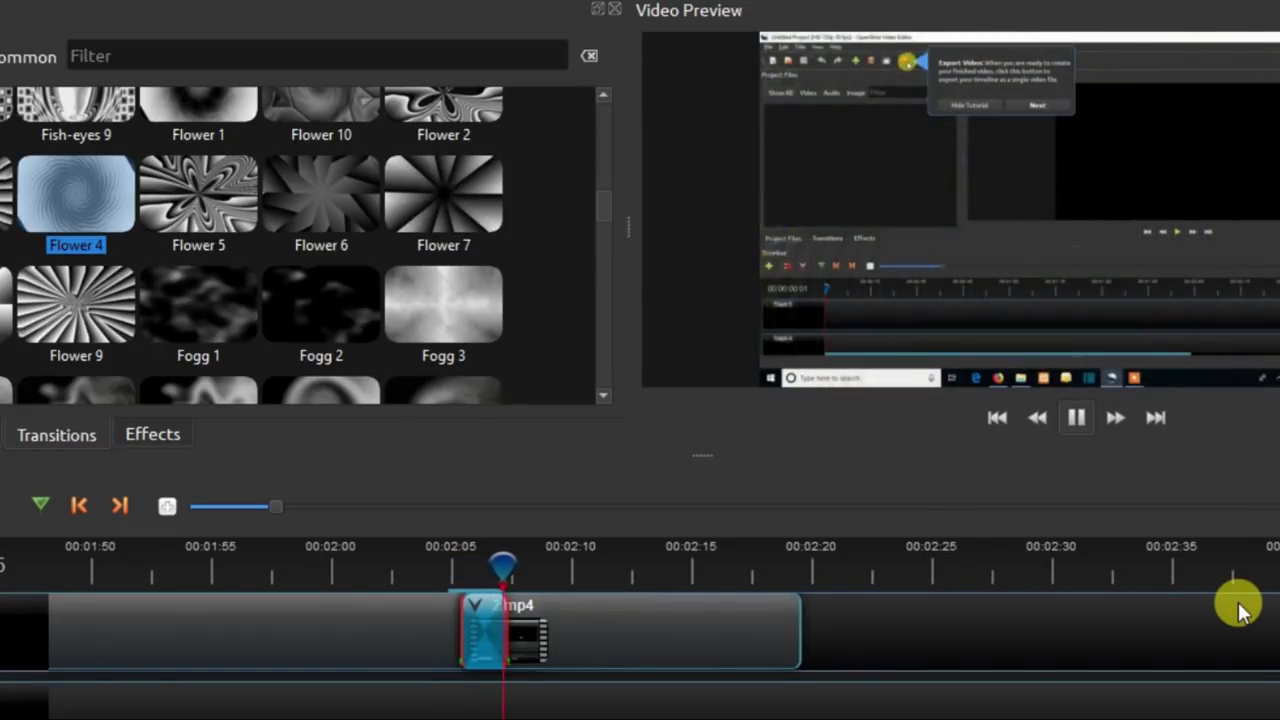
scroll(506, 354, "down", 6)
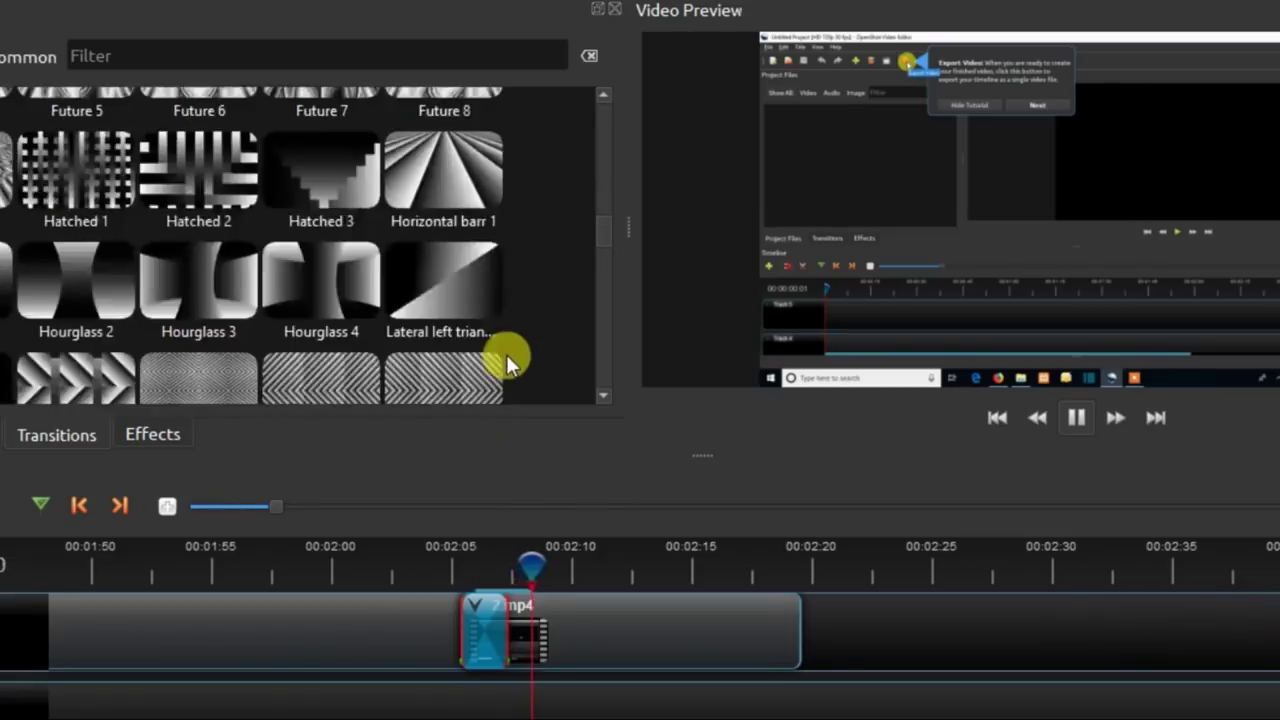
scroll(508, 354, "down", 3)
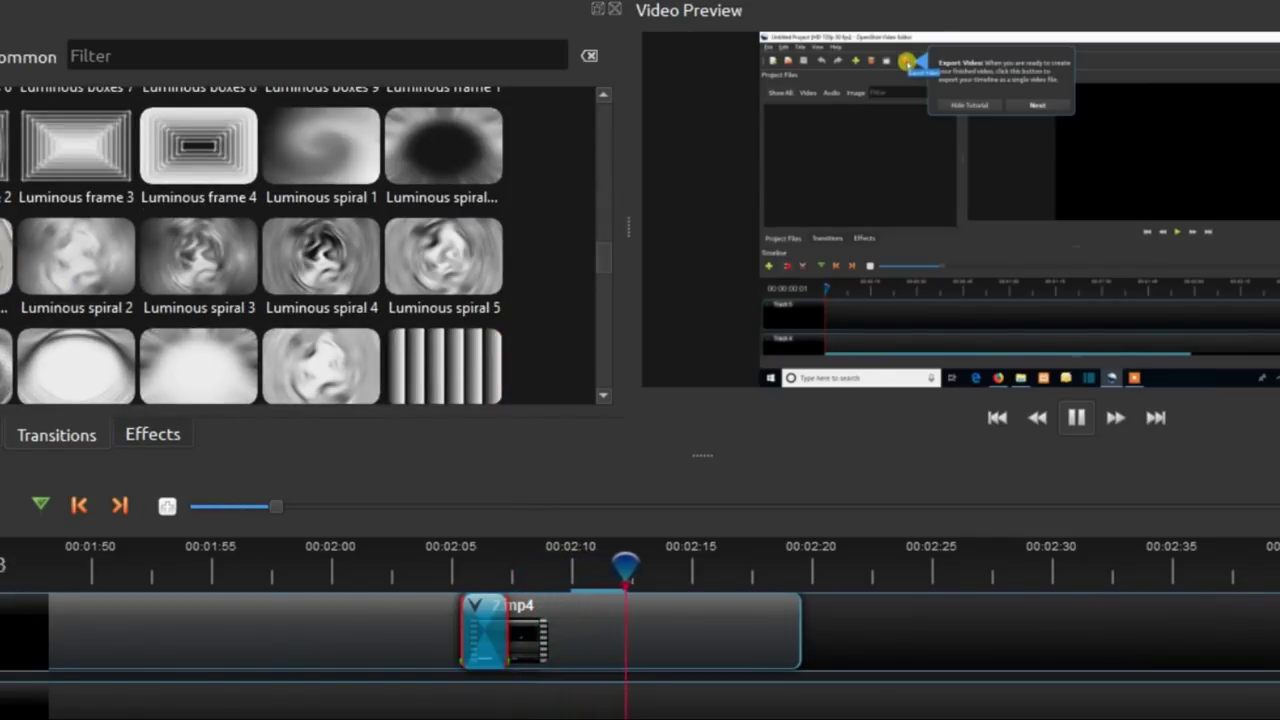
left_click(1073, 420)
left_click(199, 145)
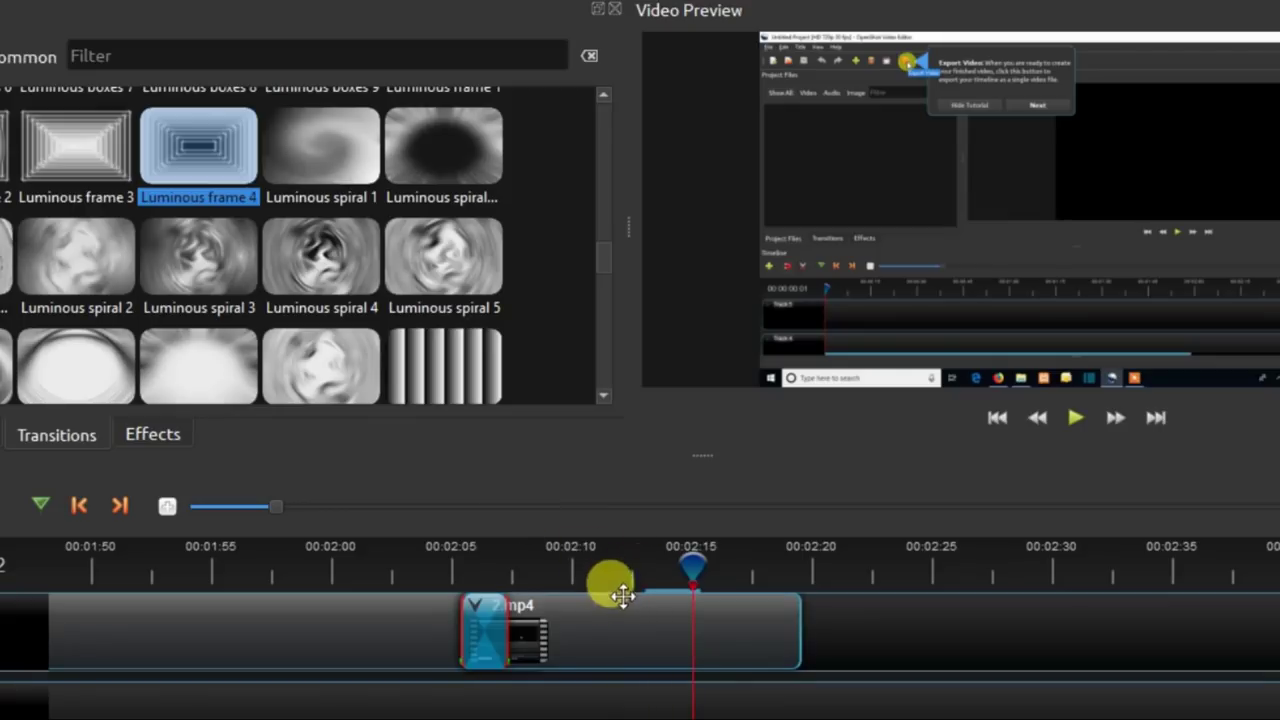
Step: Replace the Flower 4 transition at the start of 2.mp4 with Luminous frame 4
right_click(488, 628)
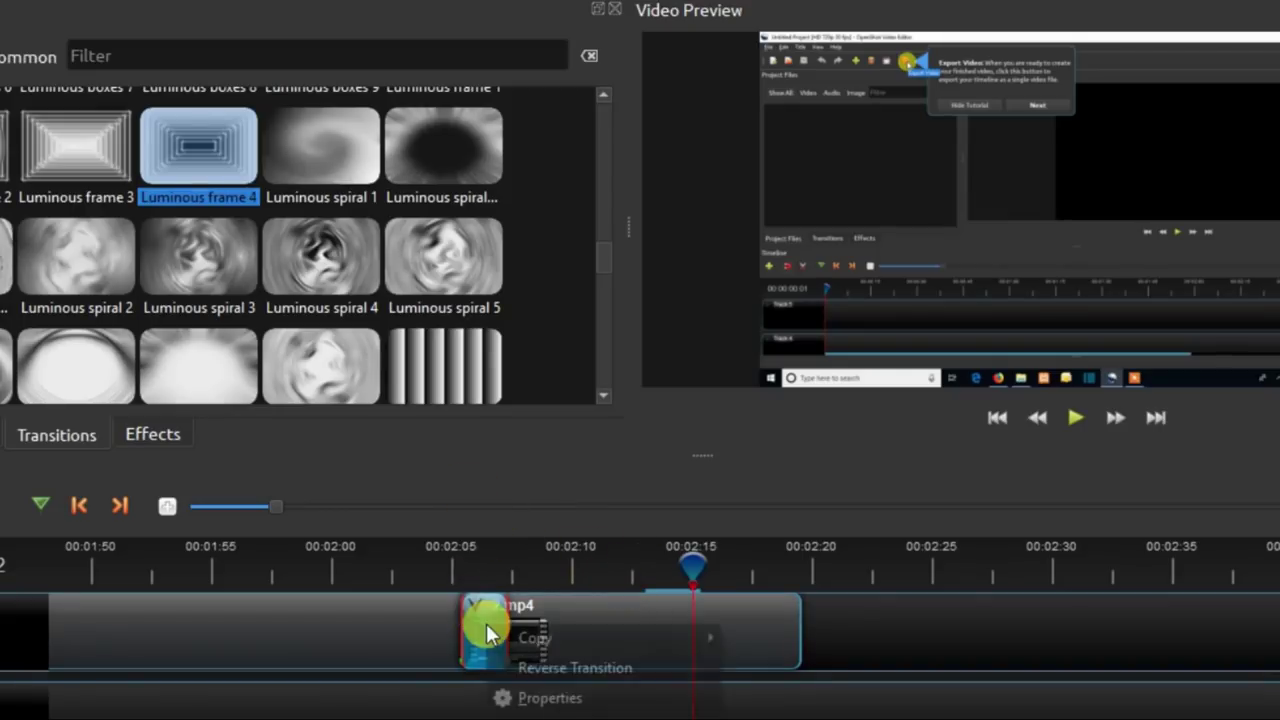
left_click(540, 697)
left_click_drag(193, 148, 455, 636)
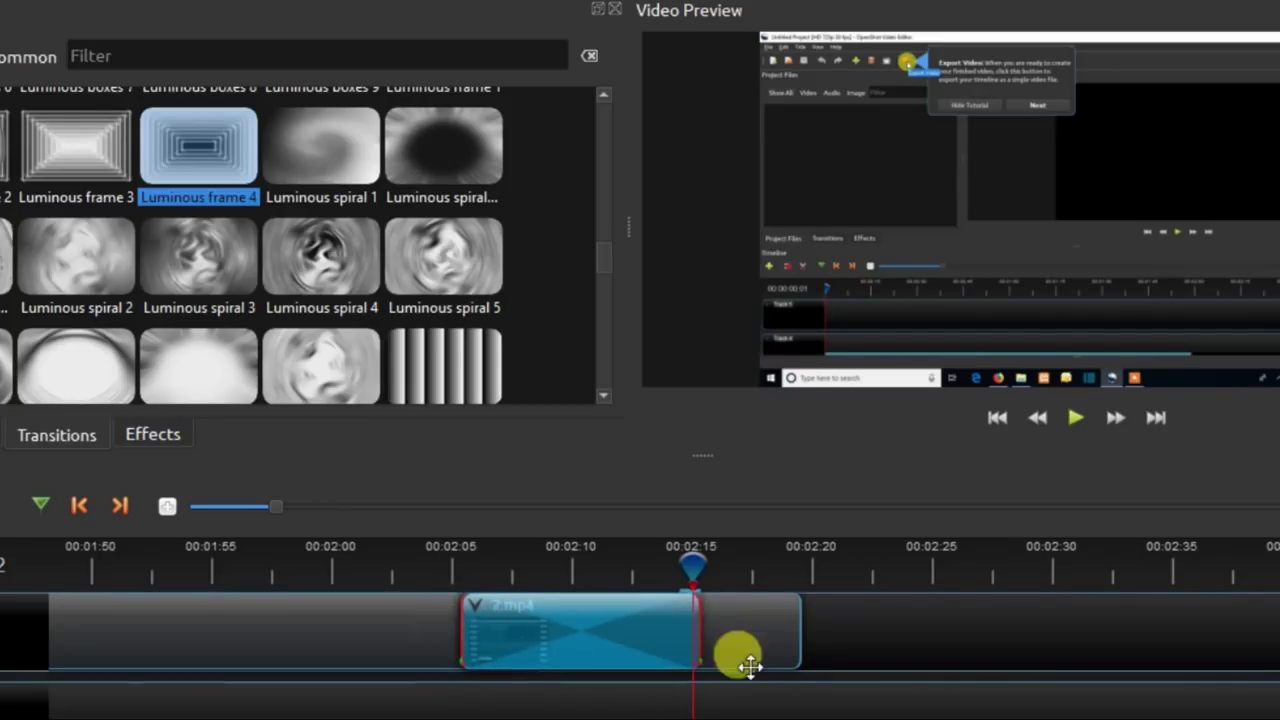
Step: Shorten the end of the Luminous frame 4 transition to about 02:07 and play through it from about 02:05
left_click_drag(686, 551, 401, 558)
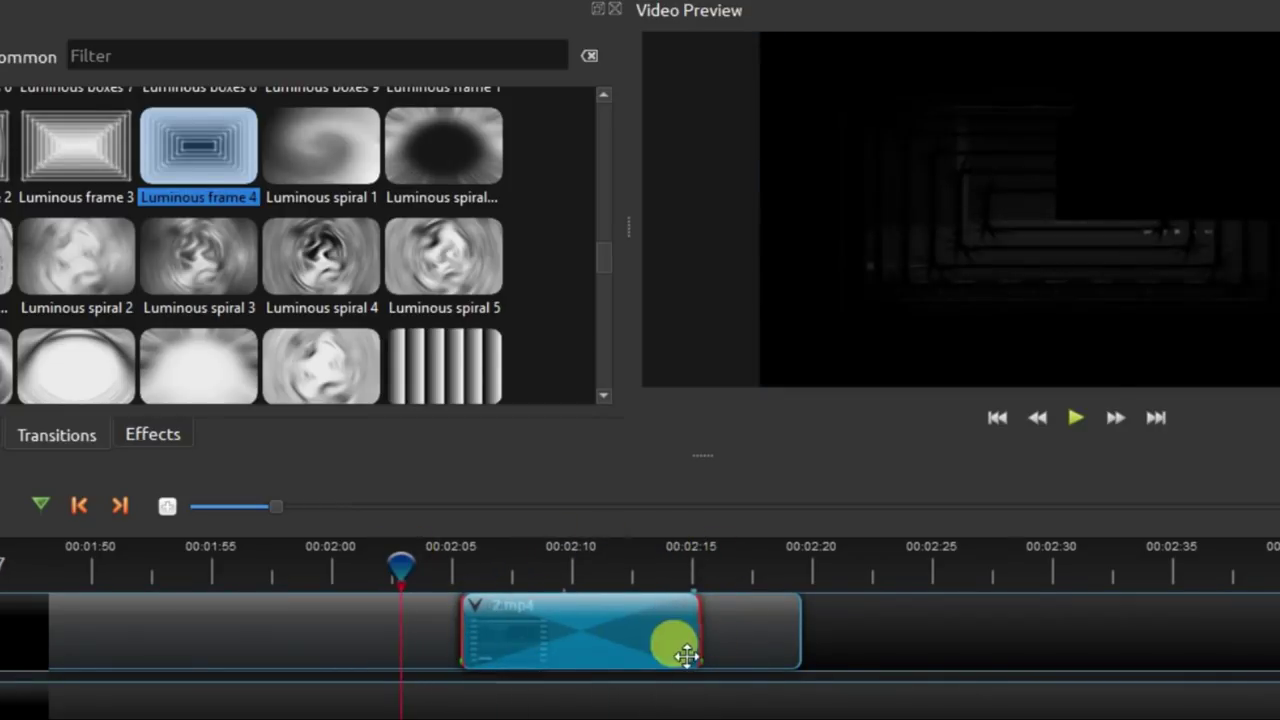
left_click_drag(691, 631, 511, 650)
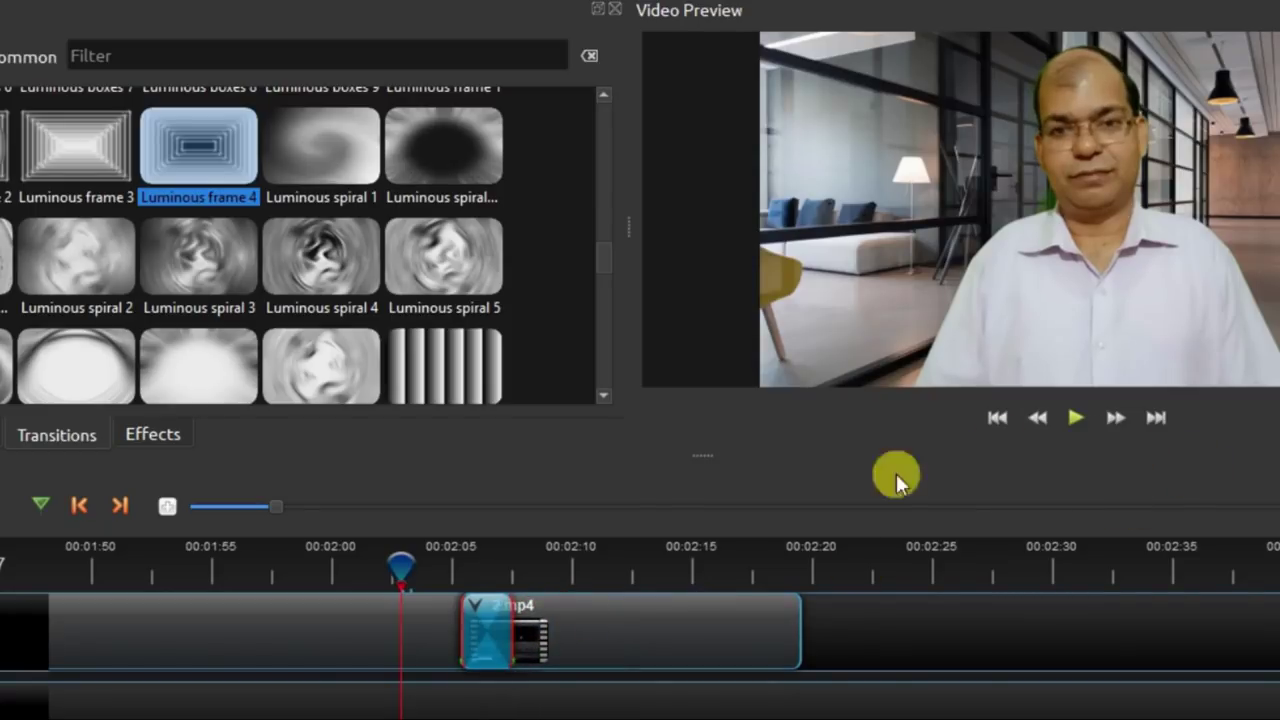
left_click_drag(409, 562, 446, 560)
left_click(1077, 417)
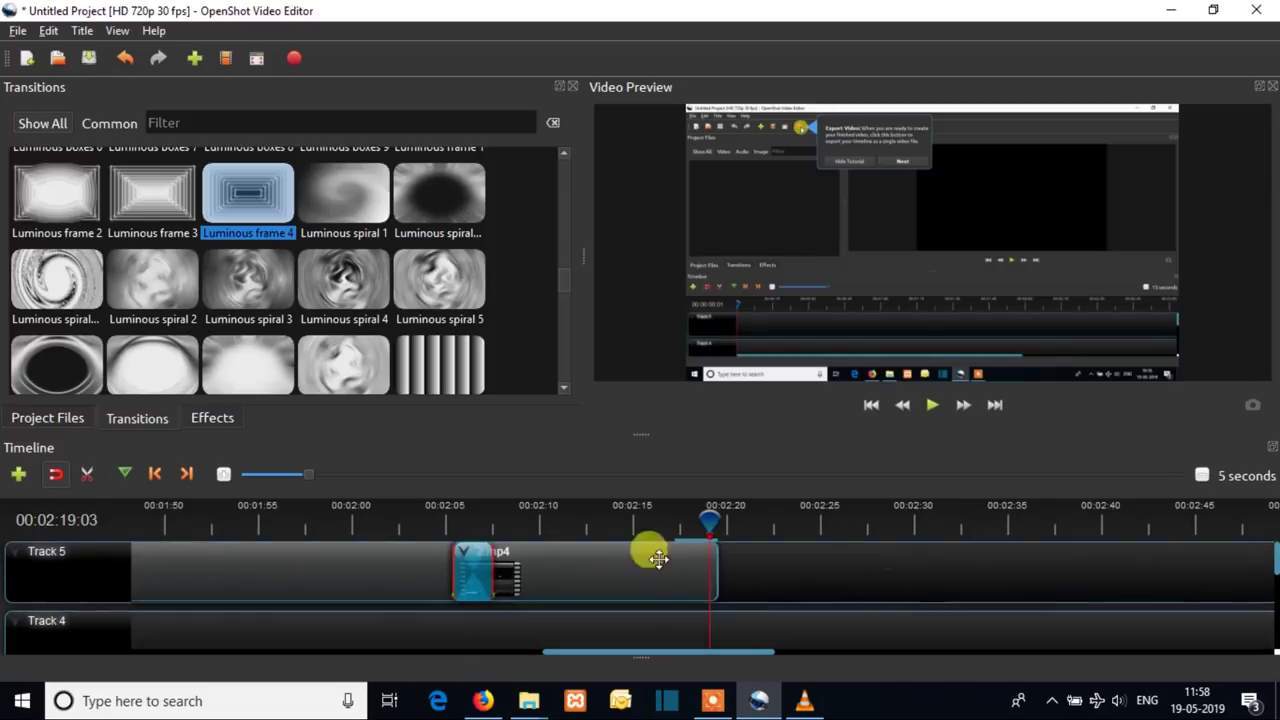
Step: Remove the 2.mp4 clip and its Luminous frame 4 transition from Track 5
right_click(624, 575)
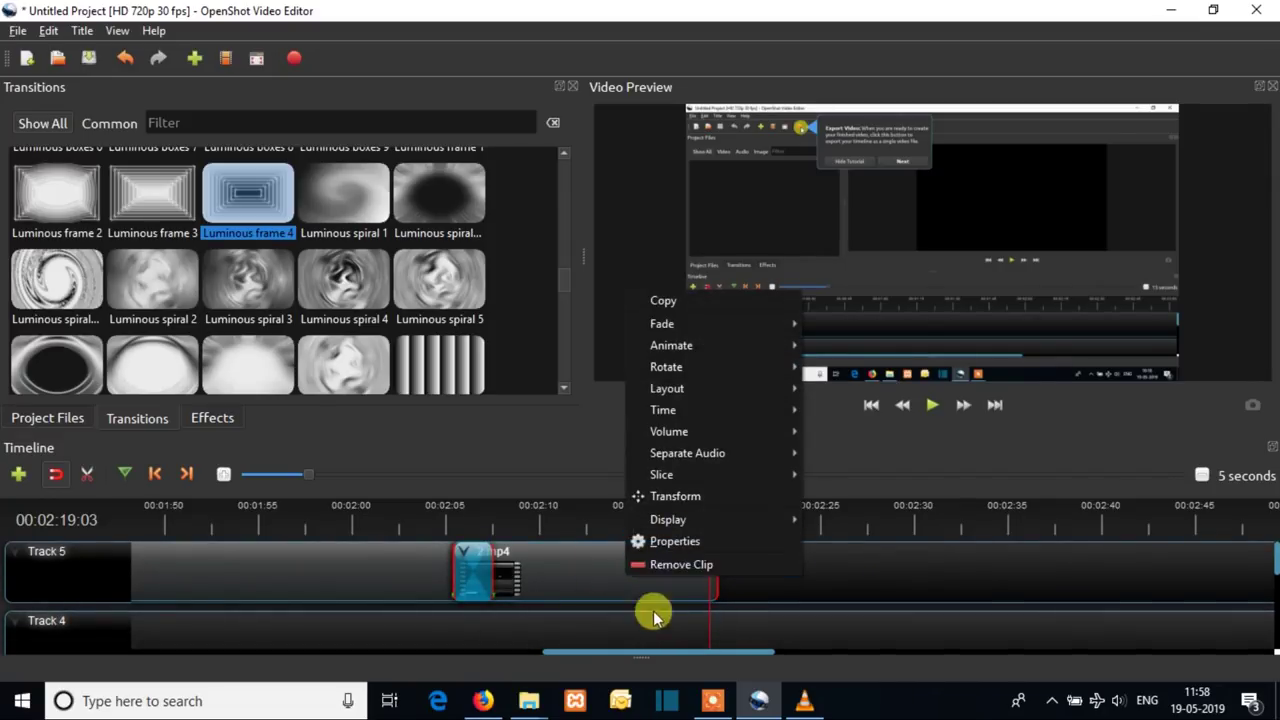
left_click(663, 568)
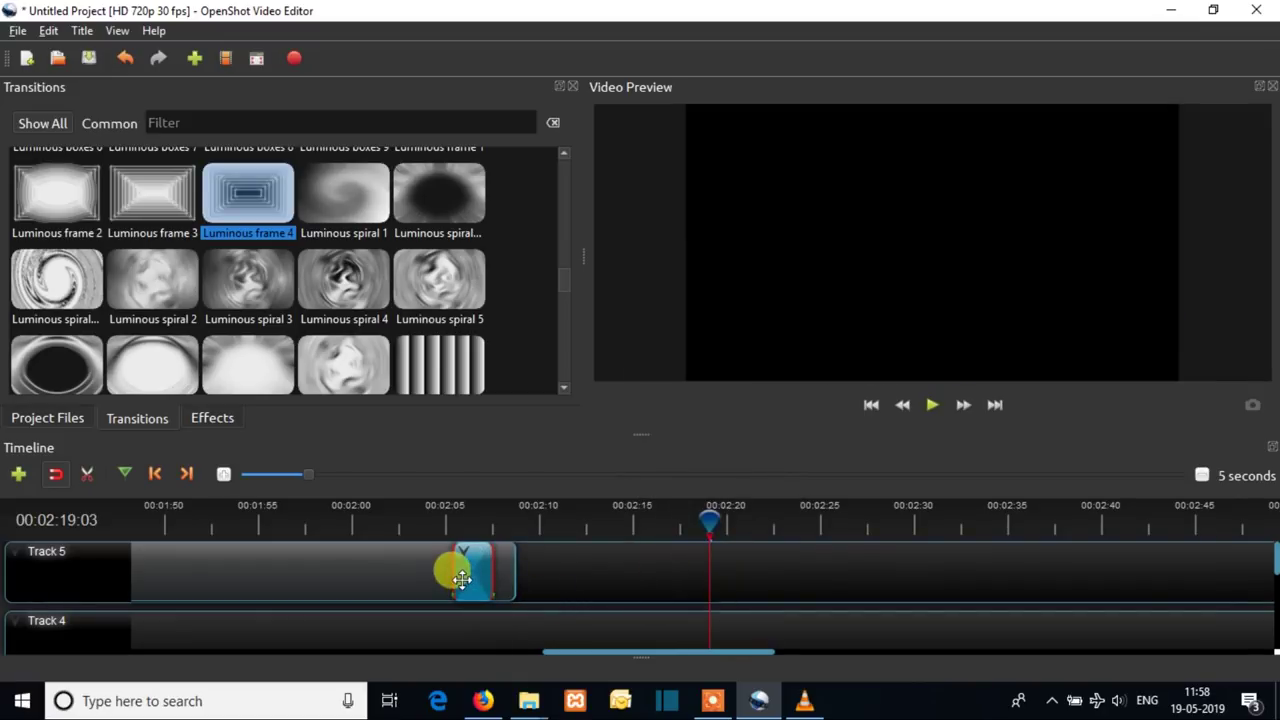
right_click(477, 571)
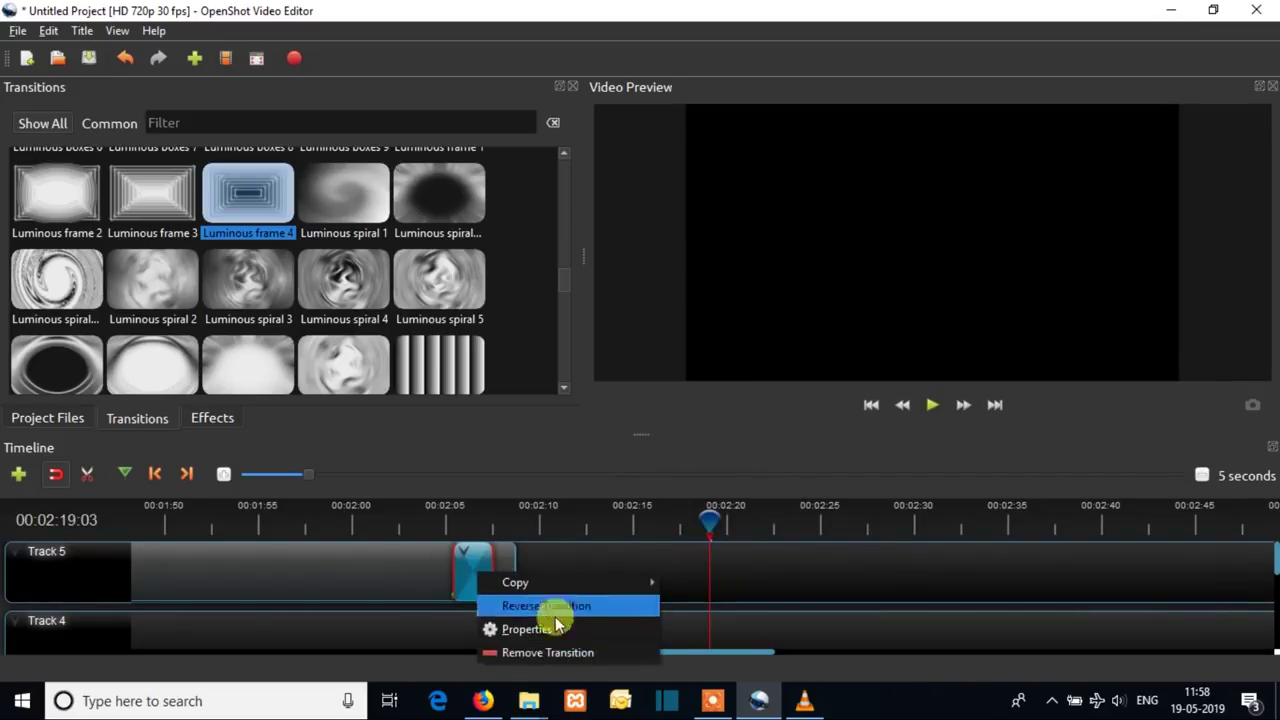
left_click(559, 654)
Step: Shift the remaining clip on Track 5 to a later time and remove it from the timeline
left_click_drag(414, 571, 987, 579)
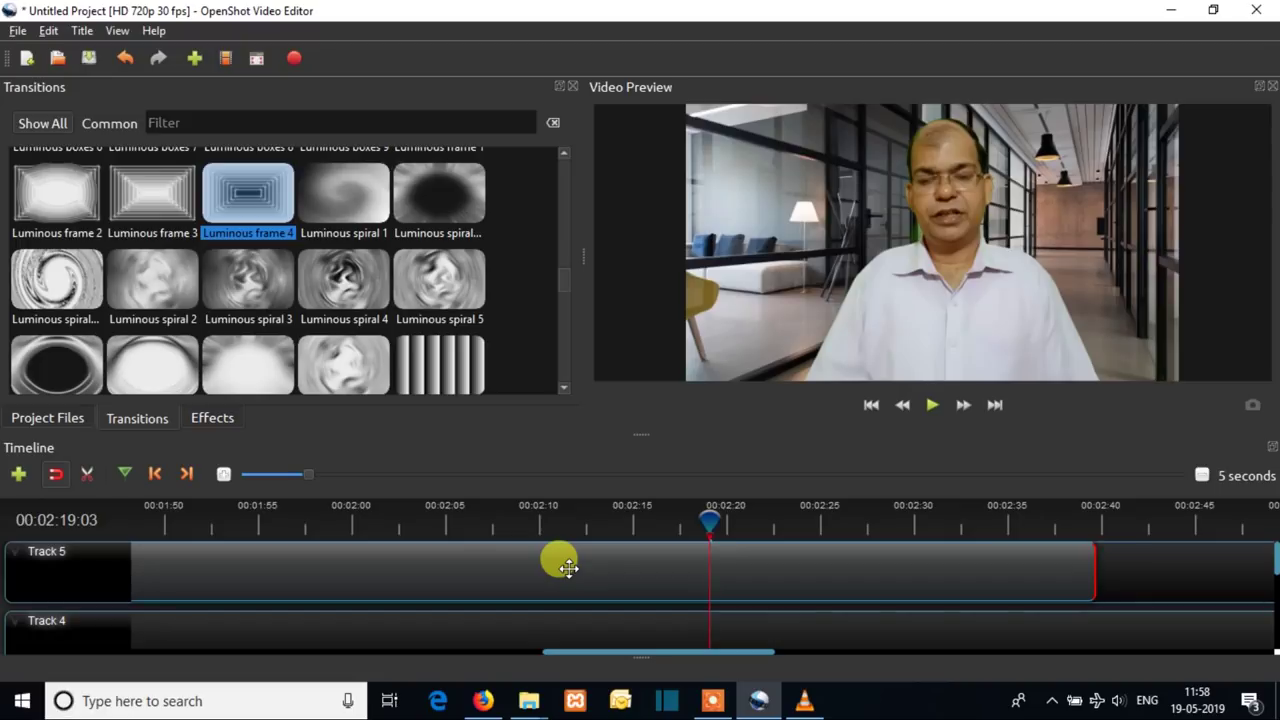
right_click(568, 567)
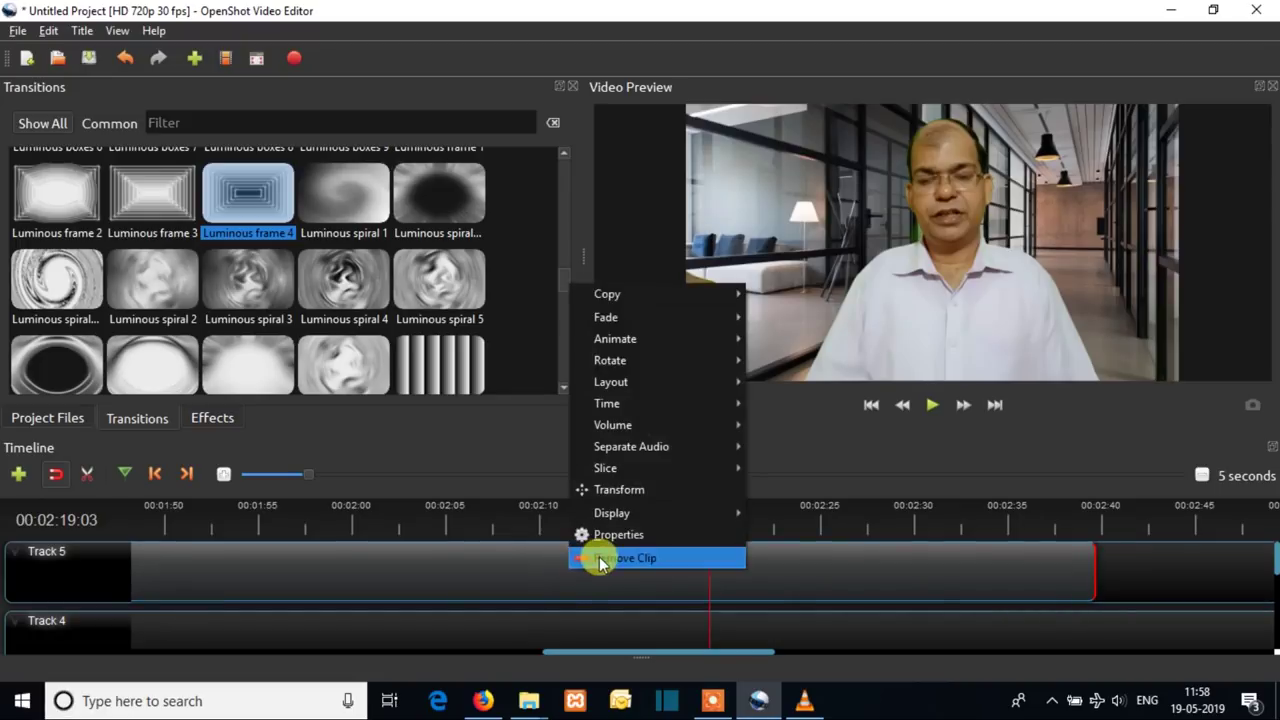
left_click(597, 558)
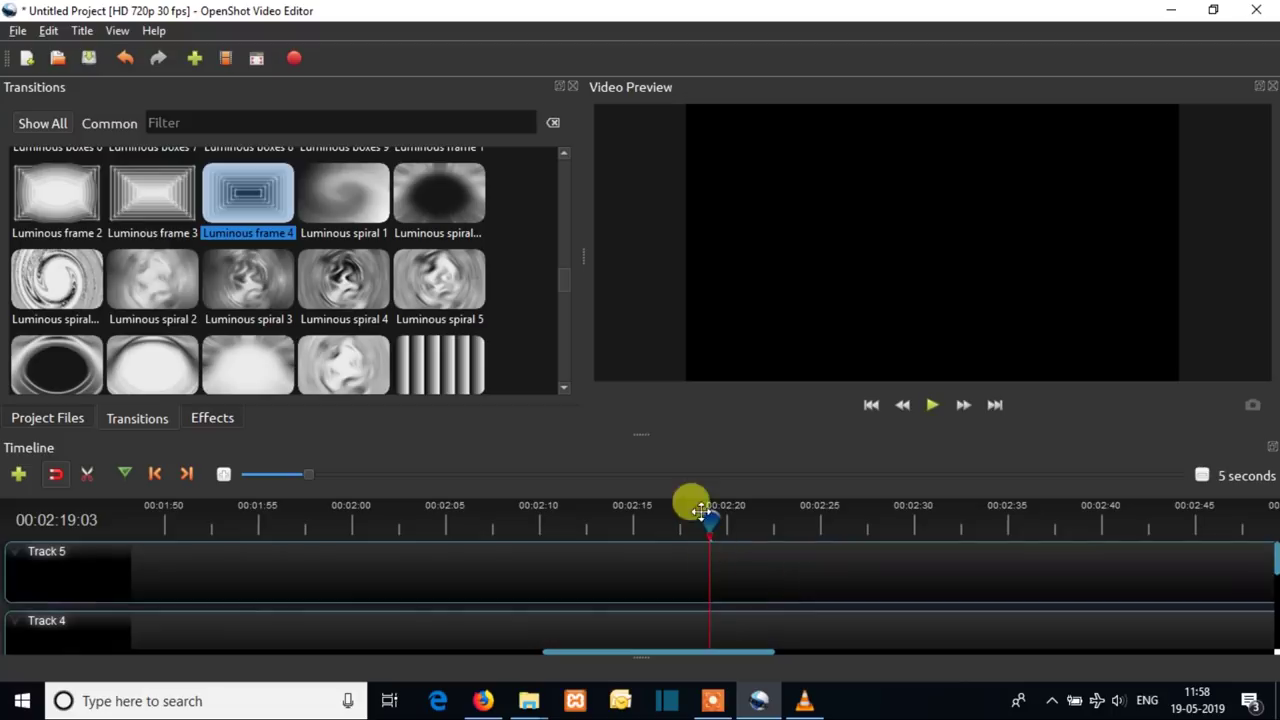
Step: Enlarge the timeline area so that Tracks 5, 4 and 3 fit in view
left_click_drag(631, 423, 631, 345)
scroll(614, 520, "down", 1)
scroll(616, 520, "up", 1)
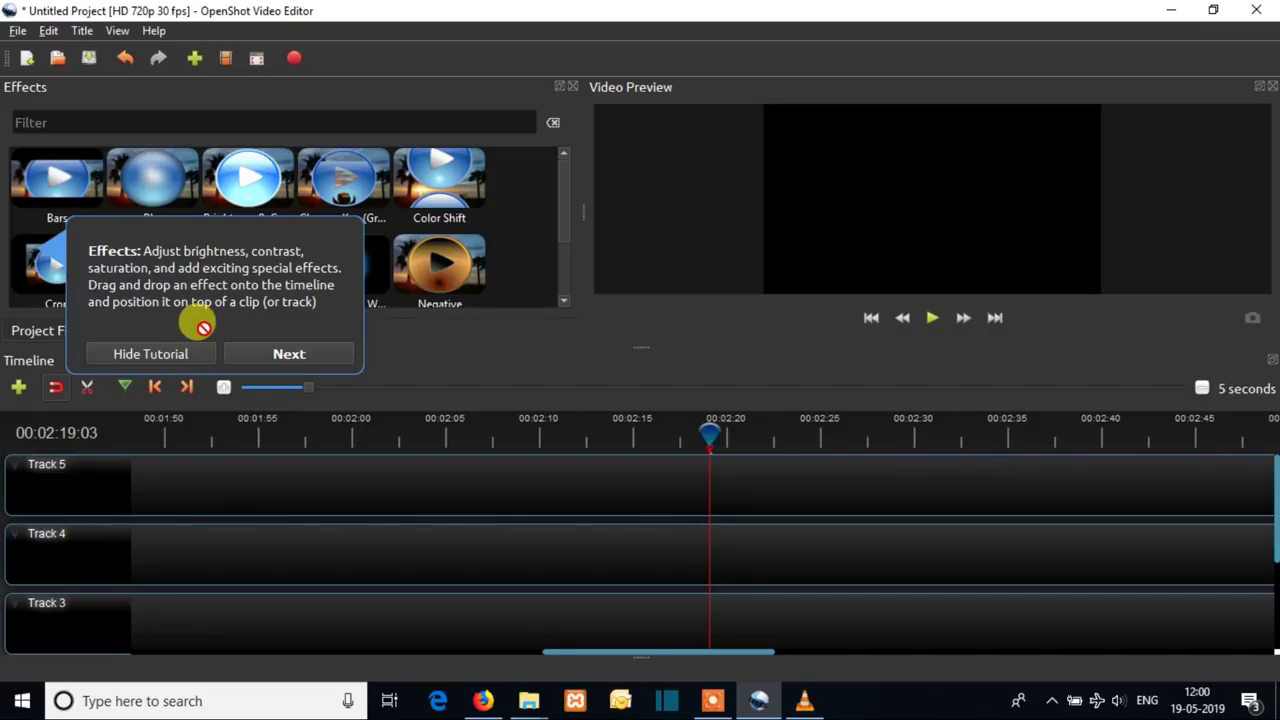
Step: Dismiss the tutorial note about effects and compare the transitions library with the effects library
left_click(290, 354)
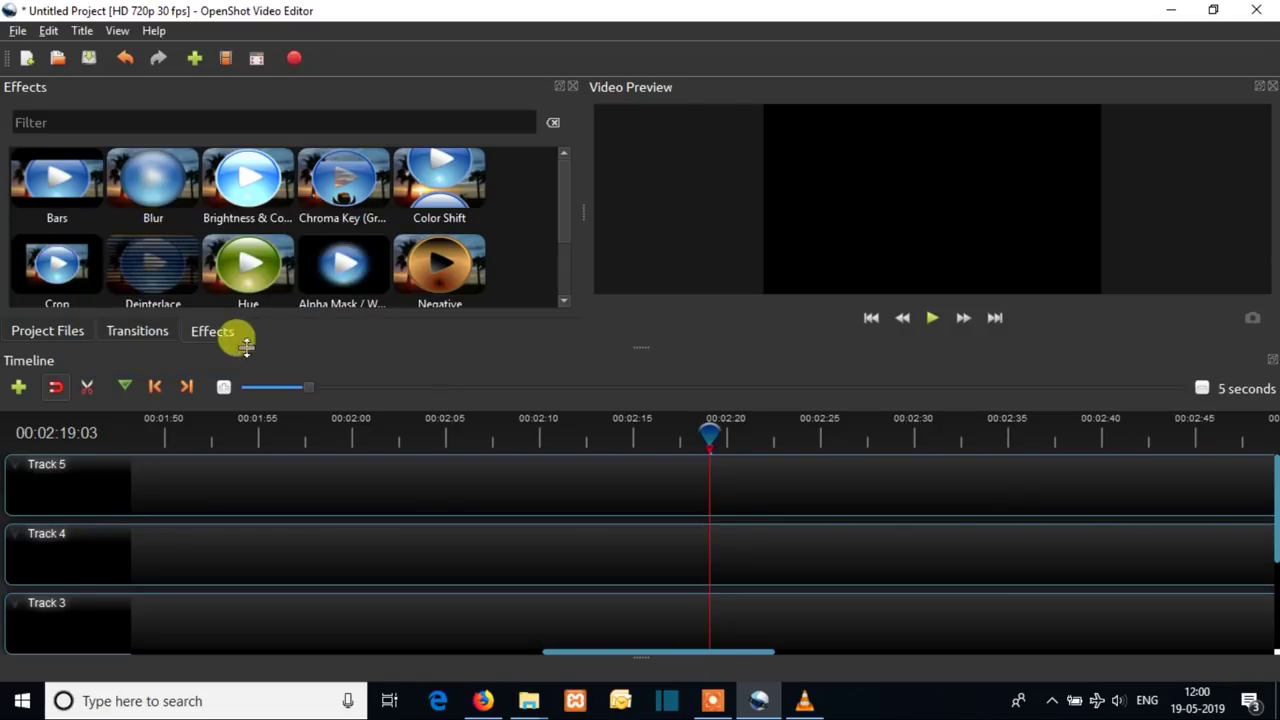
left_click(124, 333)
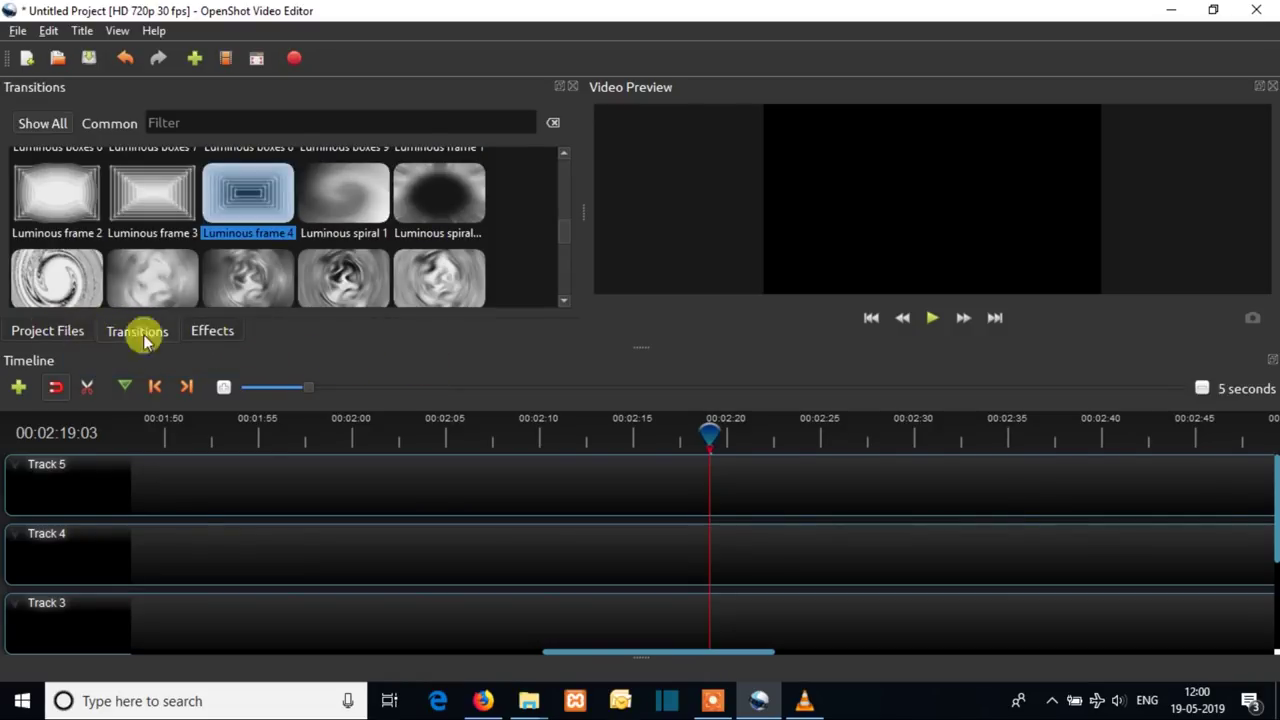
left_click(211, 331)
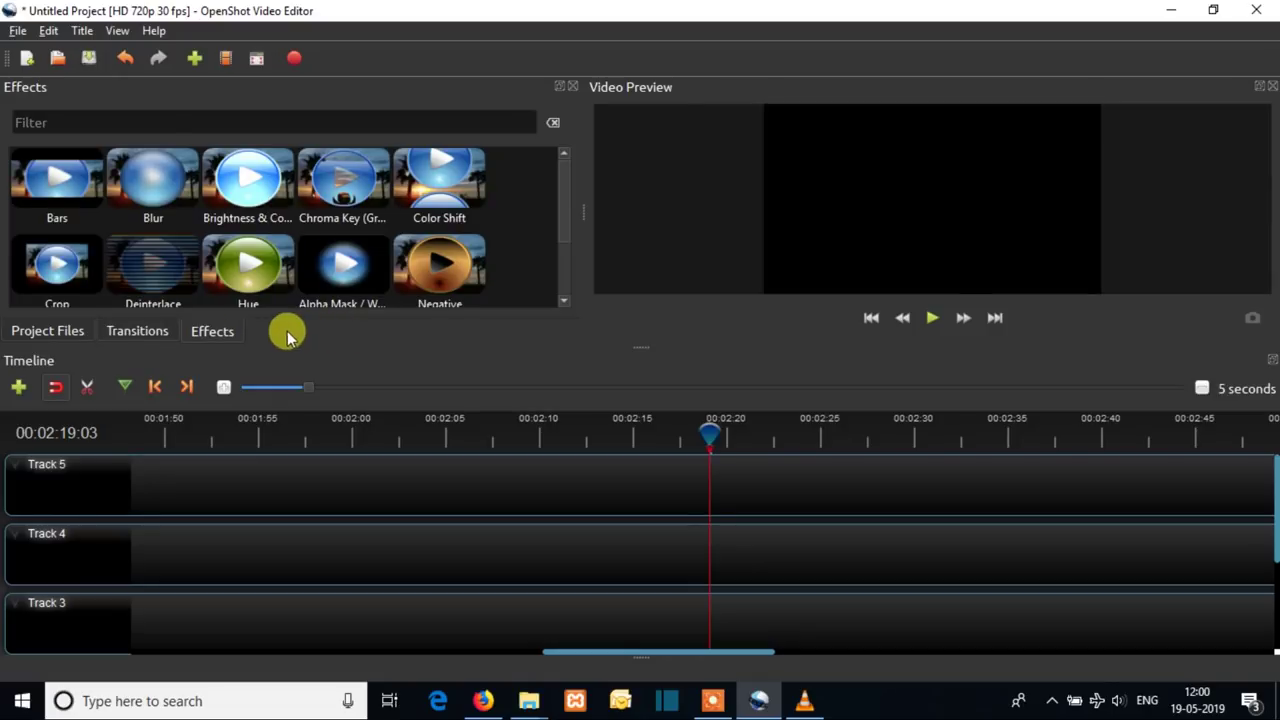
Step: Place 1.mp4 from the project files on Track 5, starting at about 00:50
left_click(45, 333)
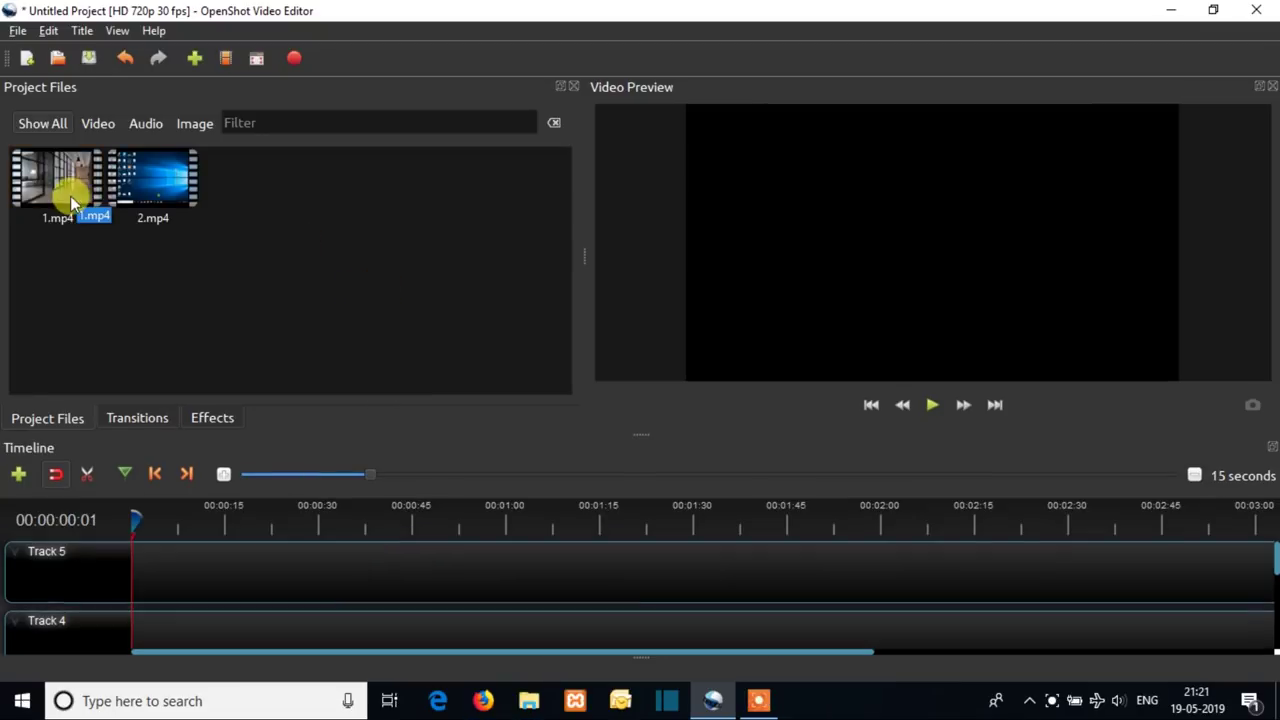
left_click_drag(63, 186, 457, 571)
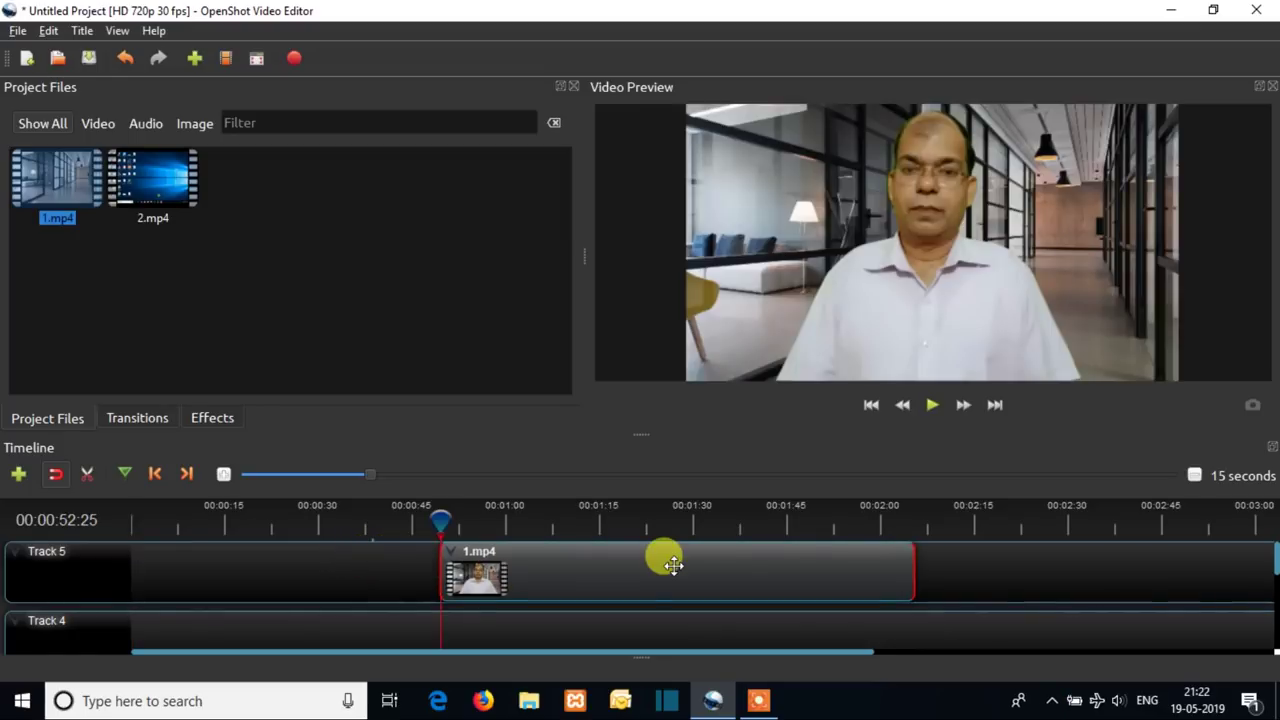
Step: Copy the 1.mp4 clip and paste the duplicate behind it on Track 5, starting at about 02:09
right_click(454, 550)
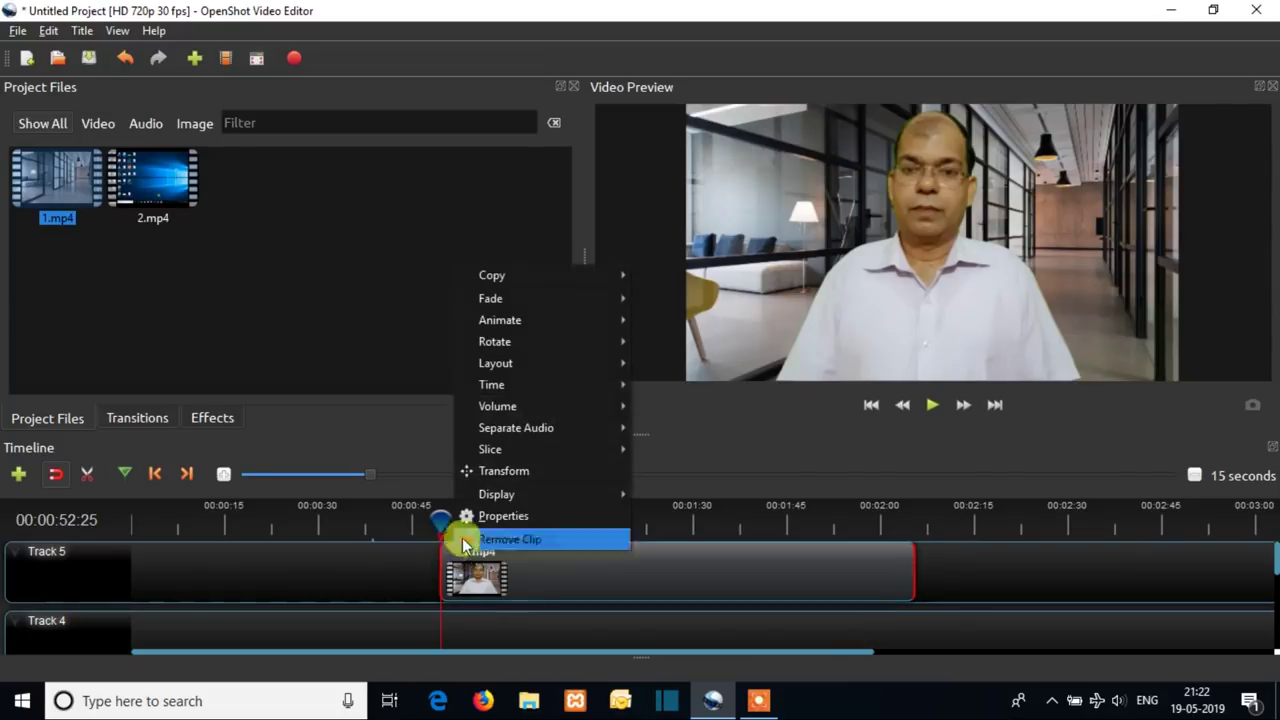
left_click(548, 277)
mouse_move(537, 258)
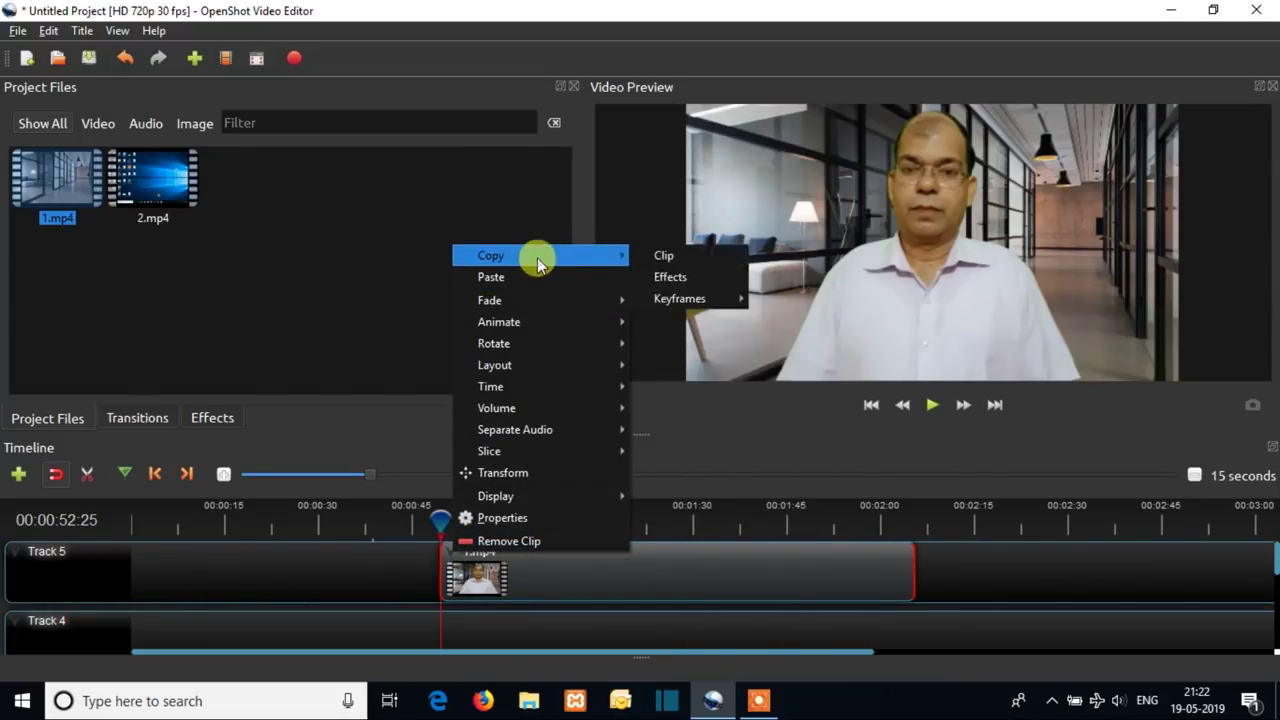
left_click(669, 258)
right_click(958, 580)
left_click(975, 589)
left_click_drag(1038, 568, 1004, 577)
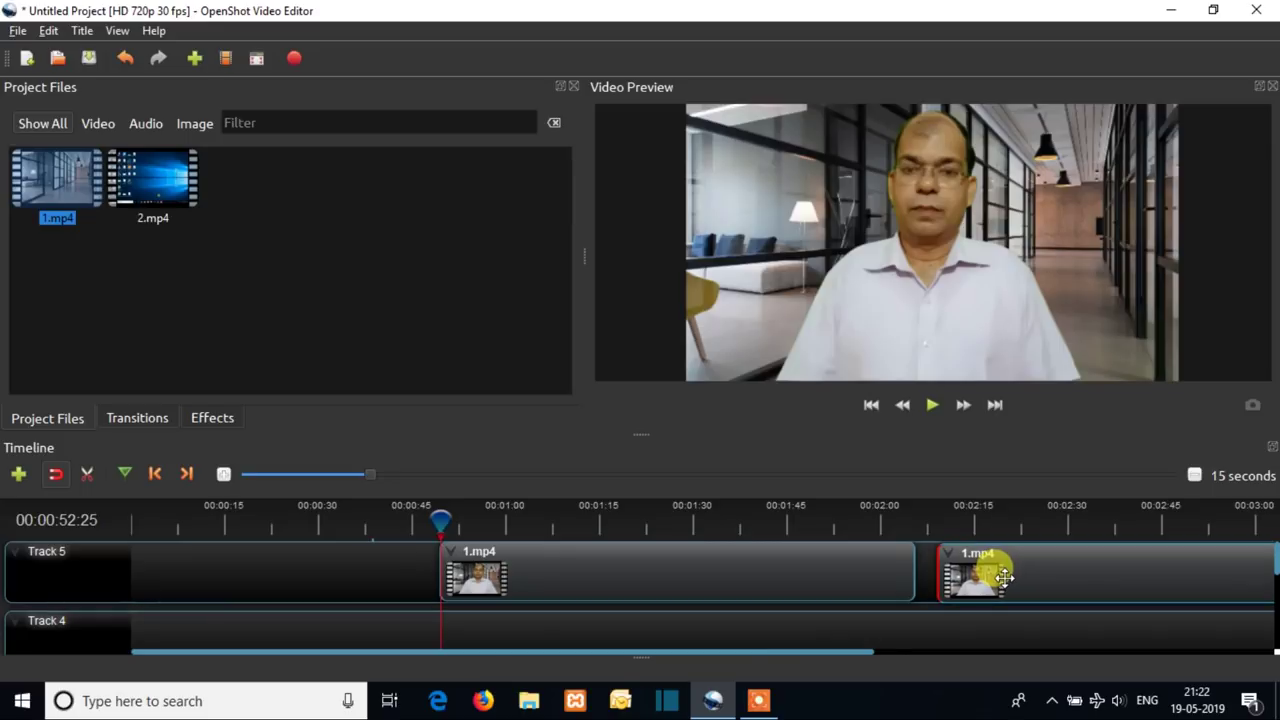
Step: Move the first 1.mp4 clip to start at about 00:24, shift the pasted copy earlier and remove that copy
left_click_drag(636, 570, 465, 571)
left_click_drag(1067, 565, 900, 564)
right_click(895, 566)
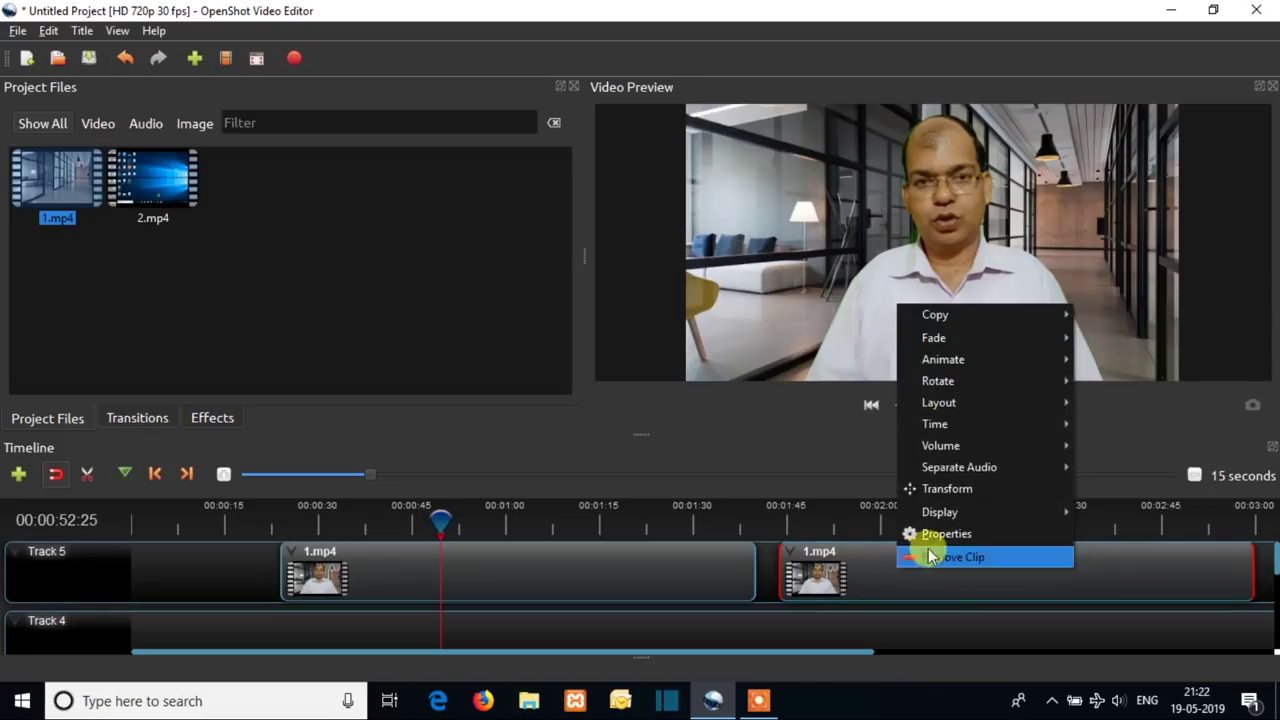
left_click(943, 557)
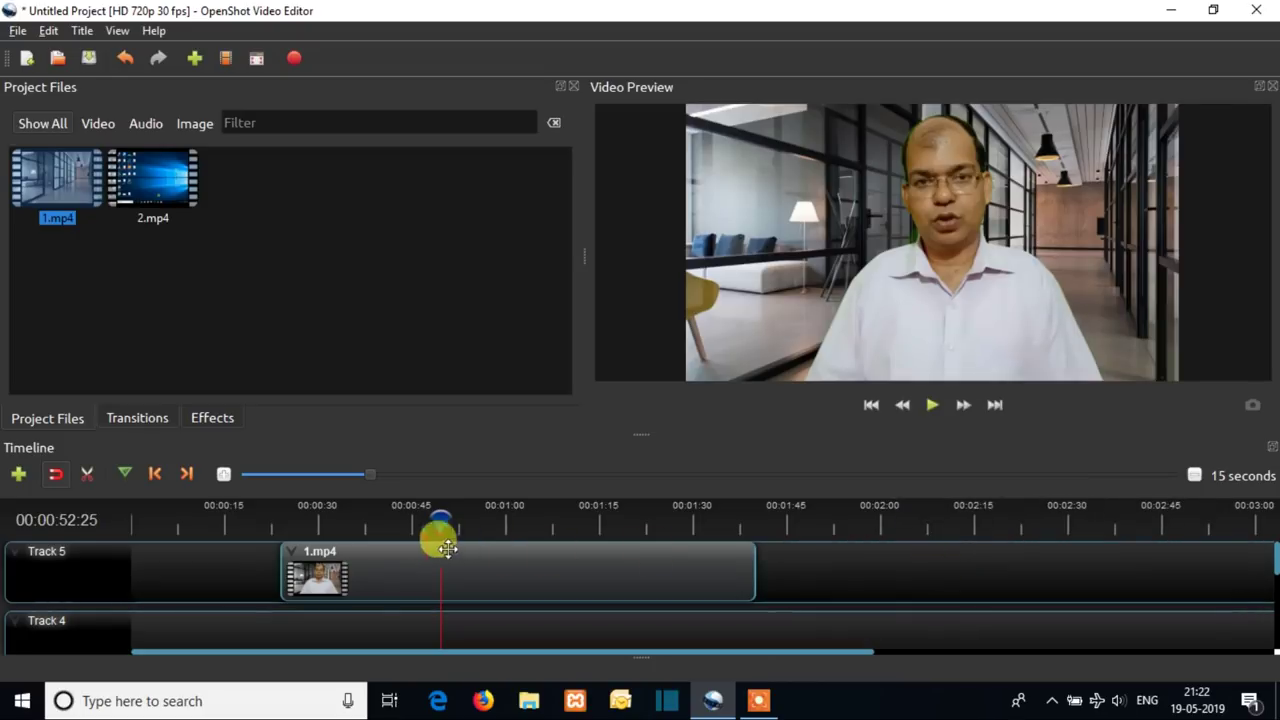
Step: Examine the fade options offered for the start of the 1.mp4 clip without applying any
right_click(287, 545)
mouse_move(343, 301)
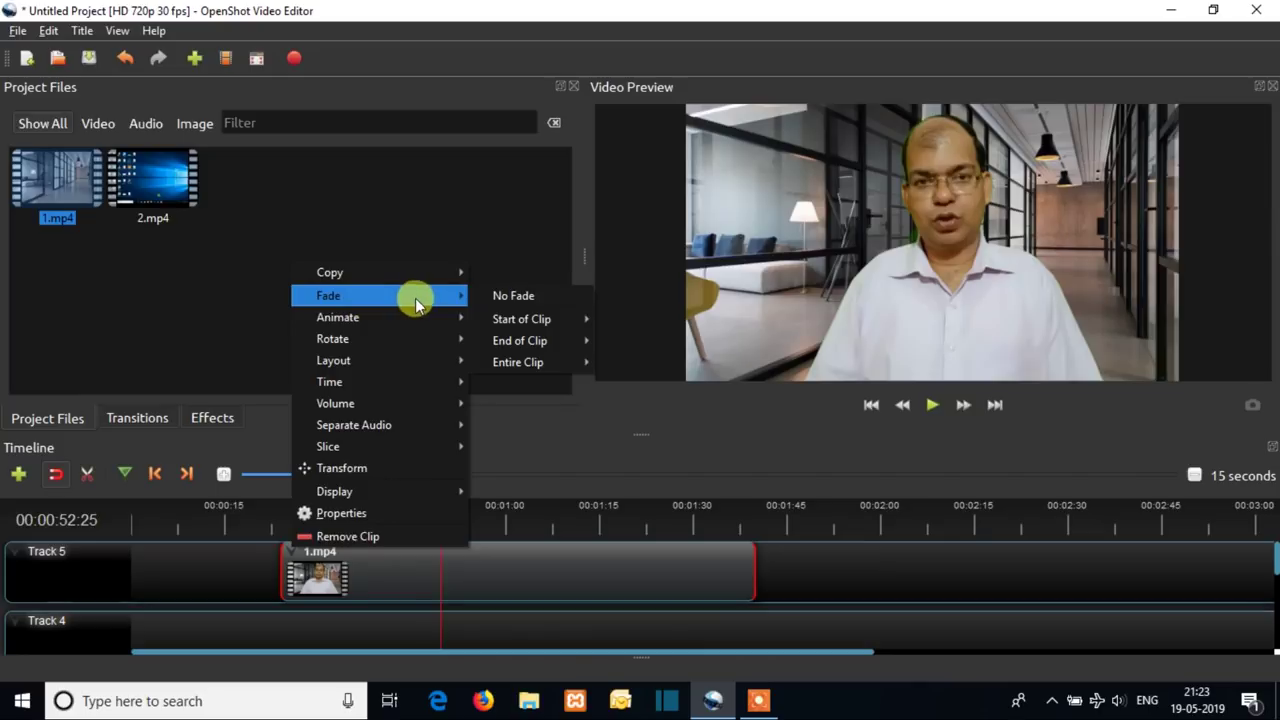
mouse_move(531, 321)
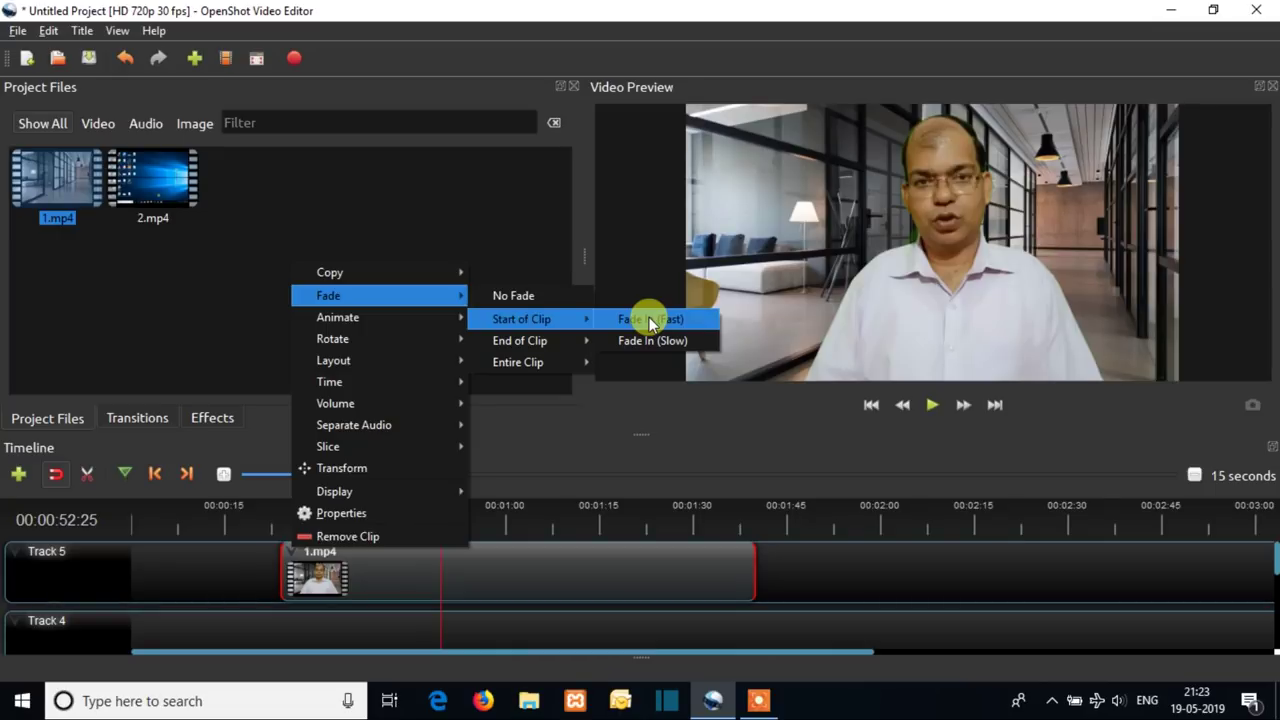
left_click(554, 577)
Step: Play the start of the 1.mp4 clip without a fade from about 00:24 and pause
left_click_drag(436, 522, 257, 523)
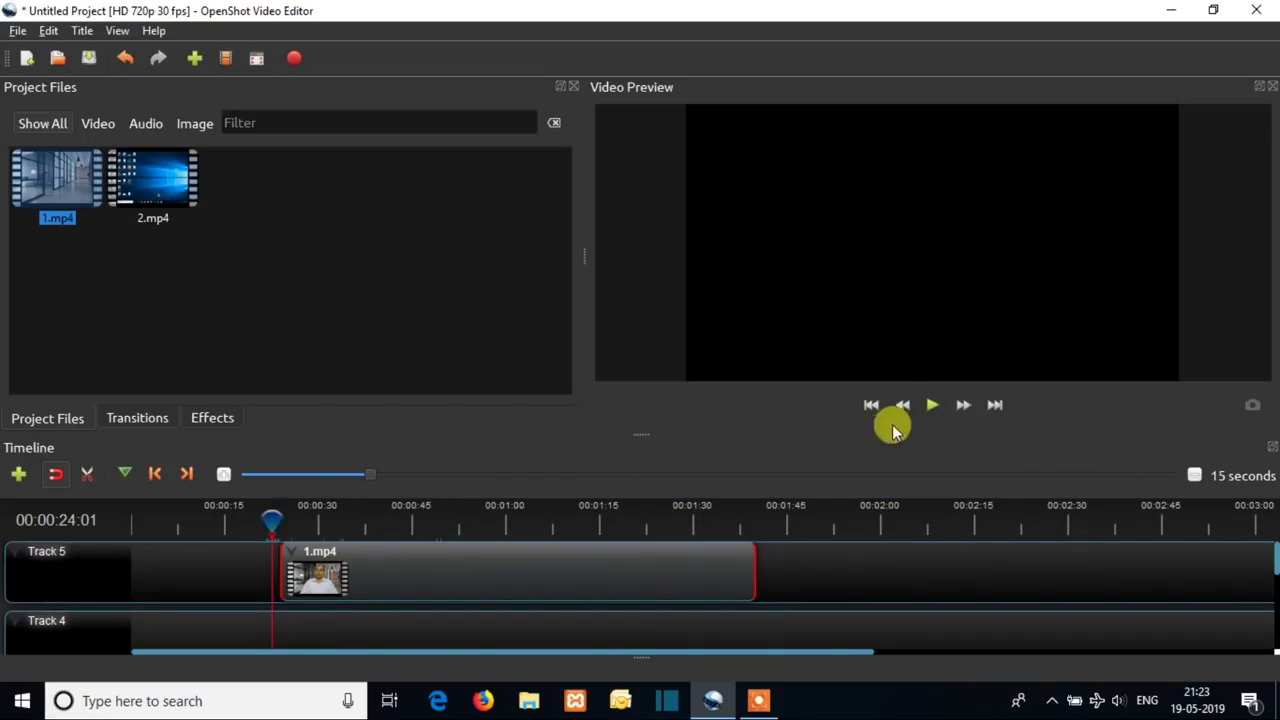
left_click(932, 410)
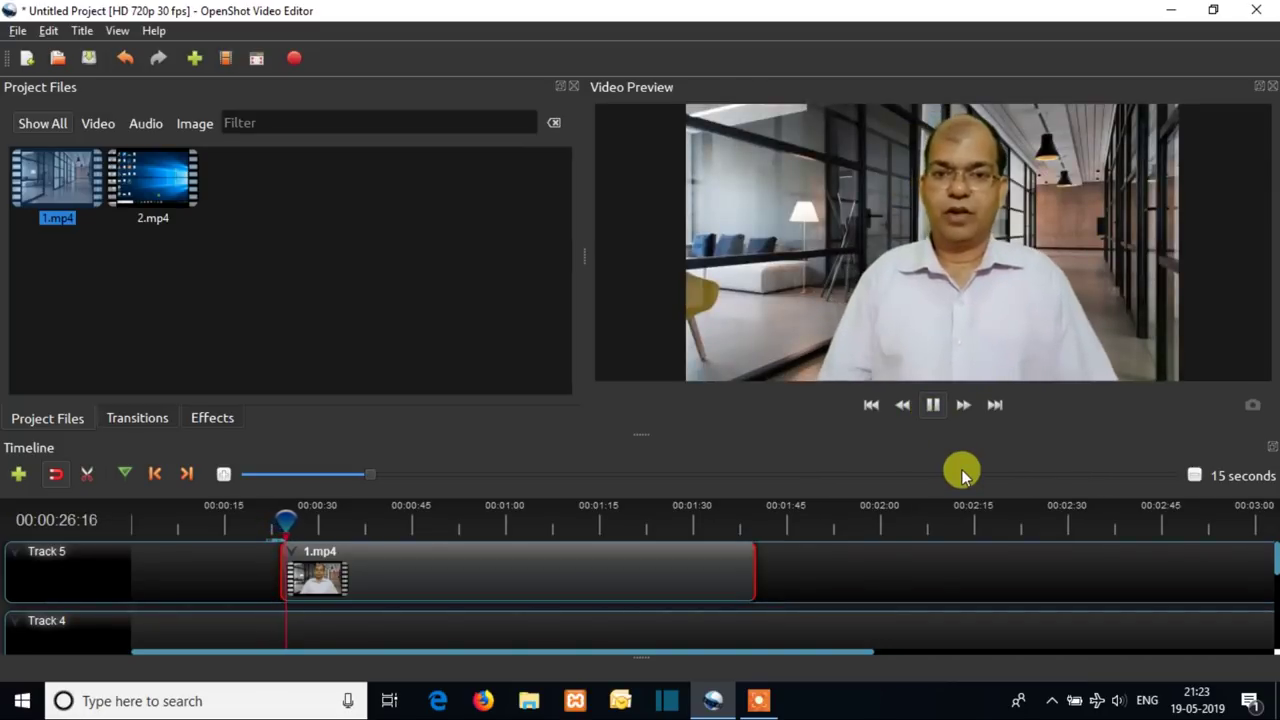
left_click(932, 405)
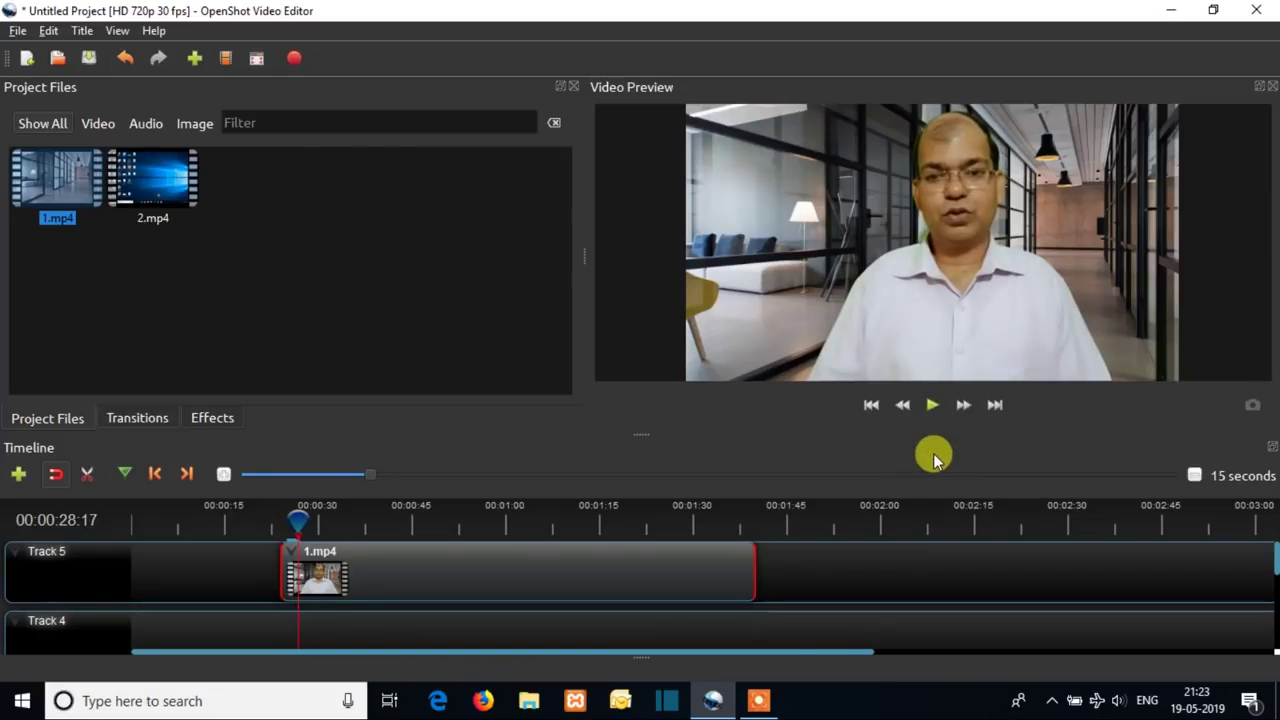
Step: Return the playhead to just before the 1.mp4 clip and apply Fade In (Fast) to the start of the clip
left_click(289, 517)
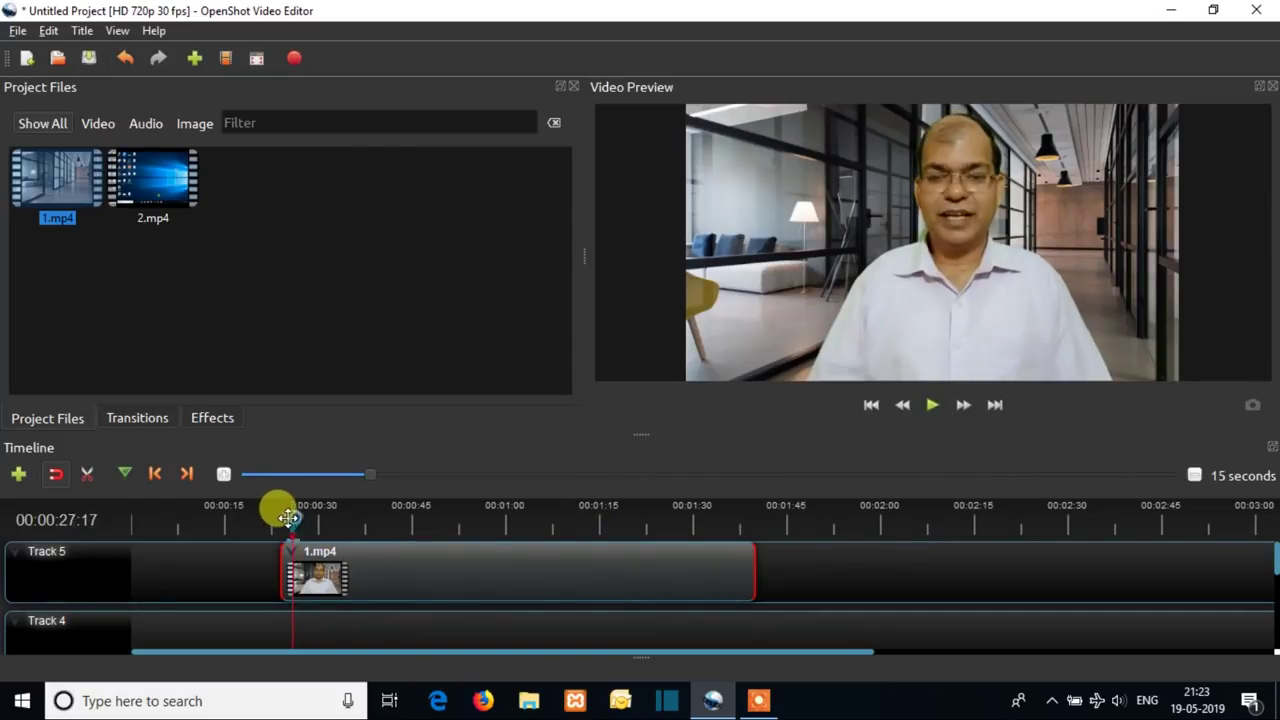
left_click(274, 516)
right_click(294, 543)
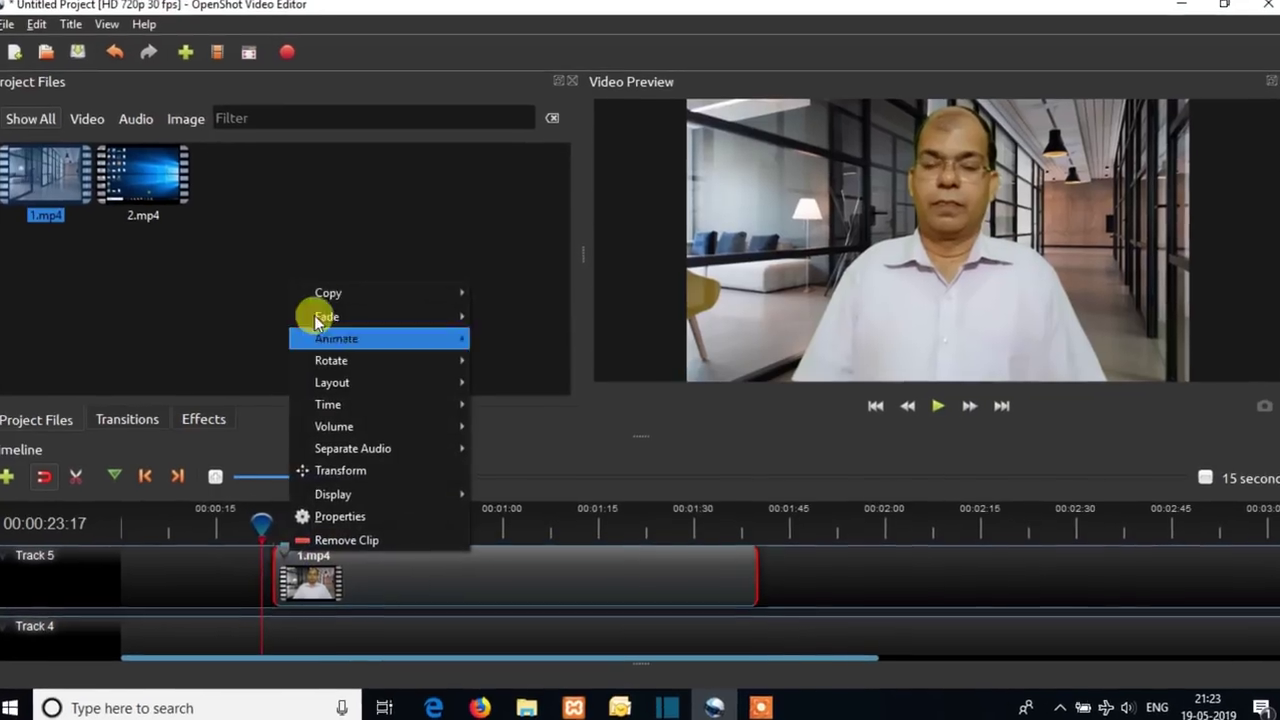
mouse_move(390, 317)
mouse_move(562, 371)
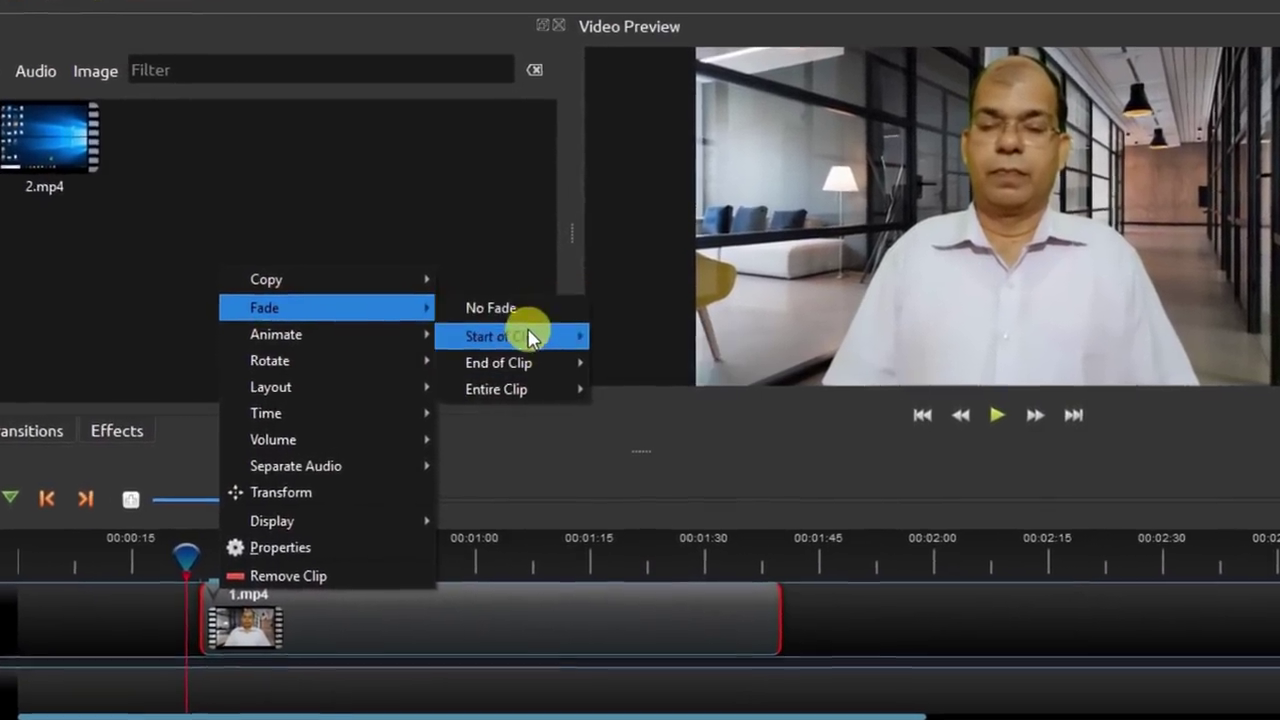
mouse_move(532, 337)
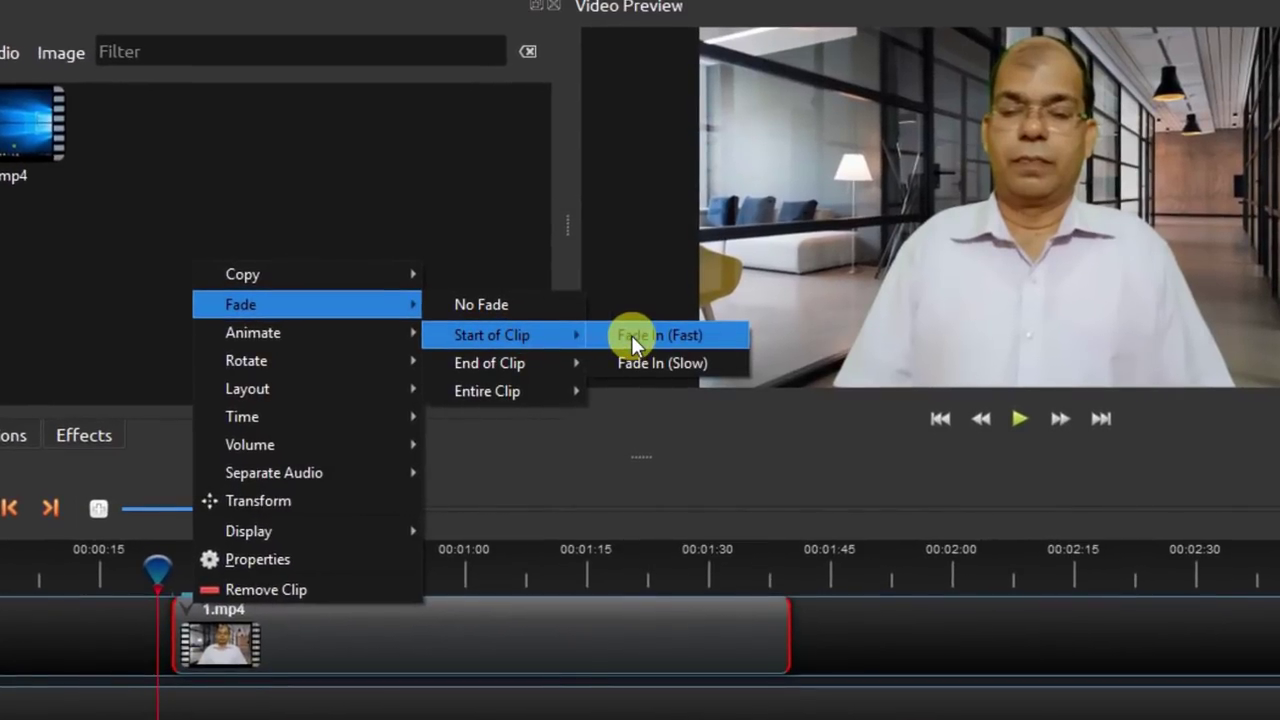
left_click(631, 335)
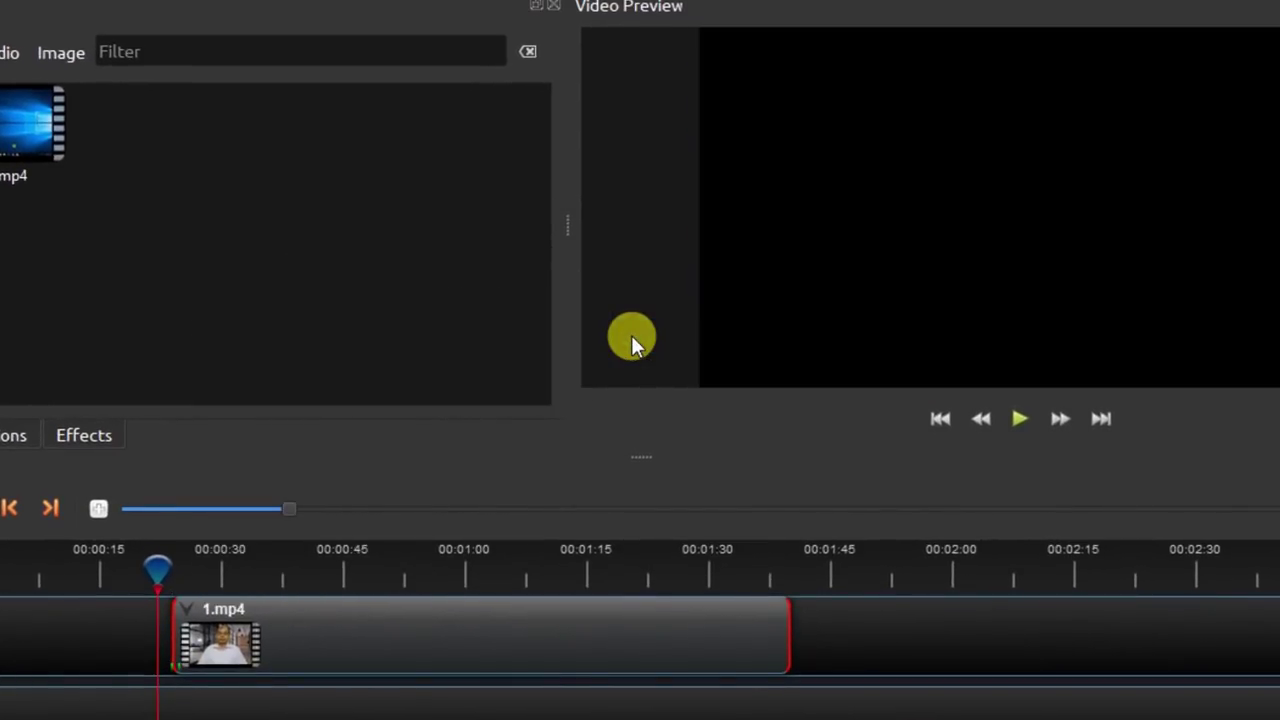
Step: Preview the fast fade-in from just before the start of 1.mp4 and pause playback
left_click_drag(157, 562, 167, 562)
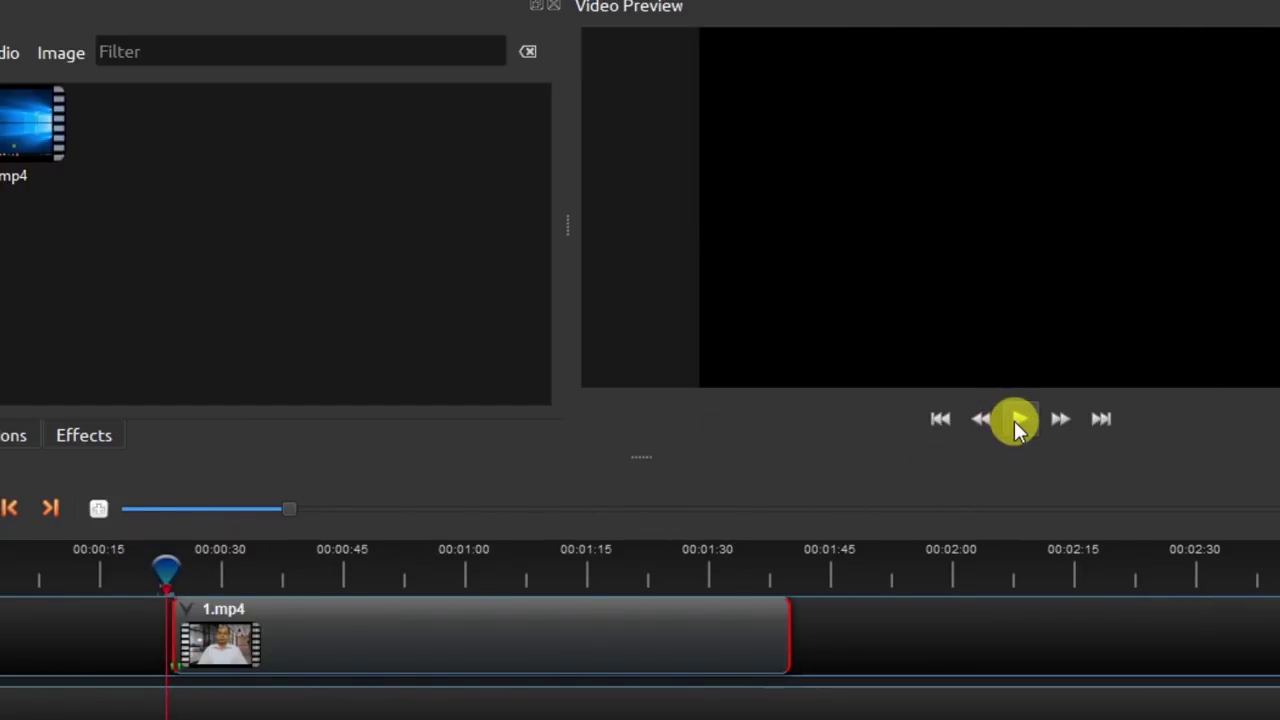
left_click(1017, 421)
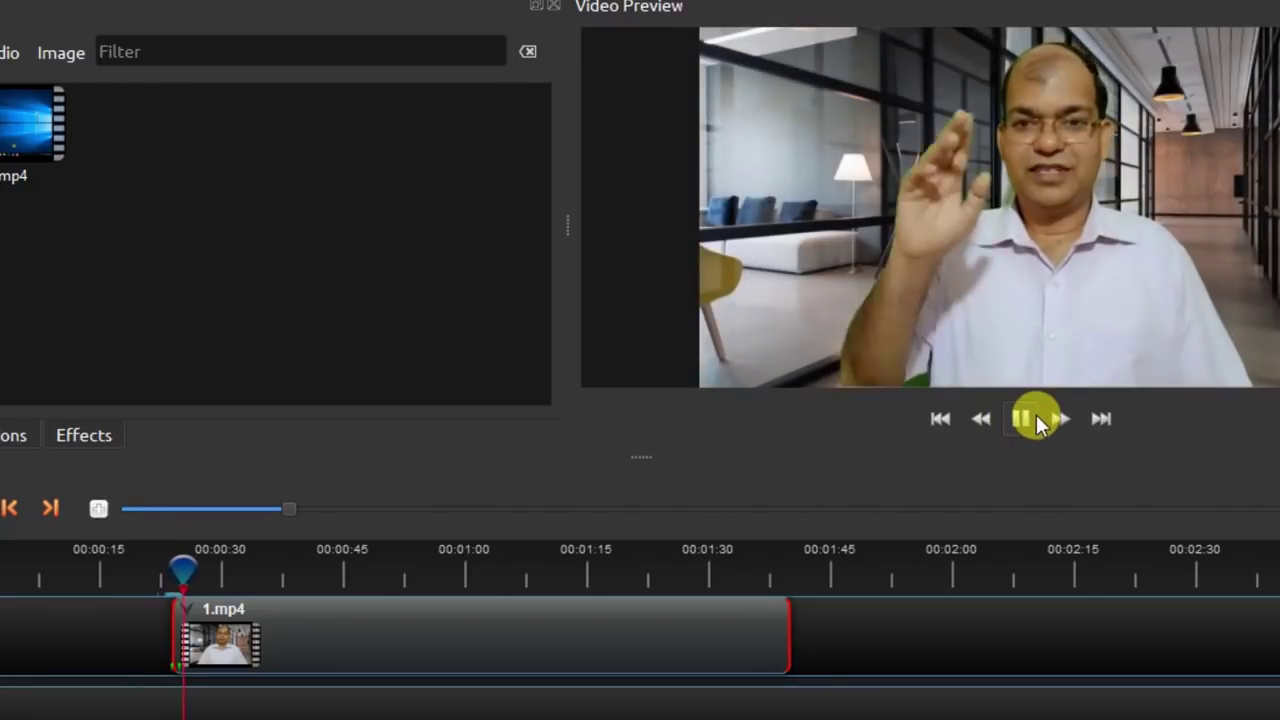
left_click(1022, 421)
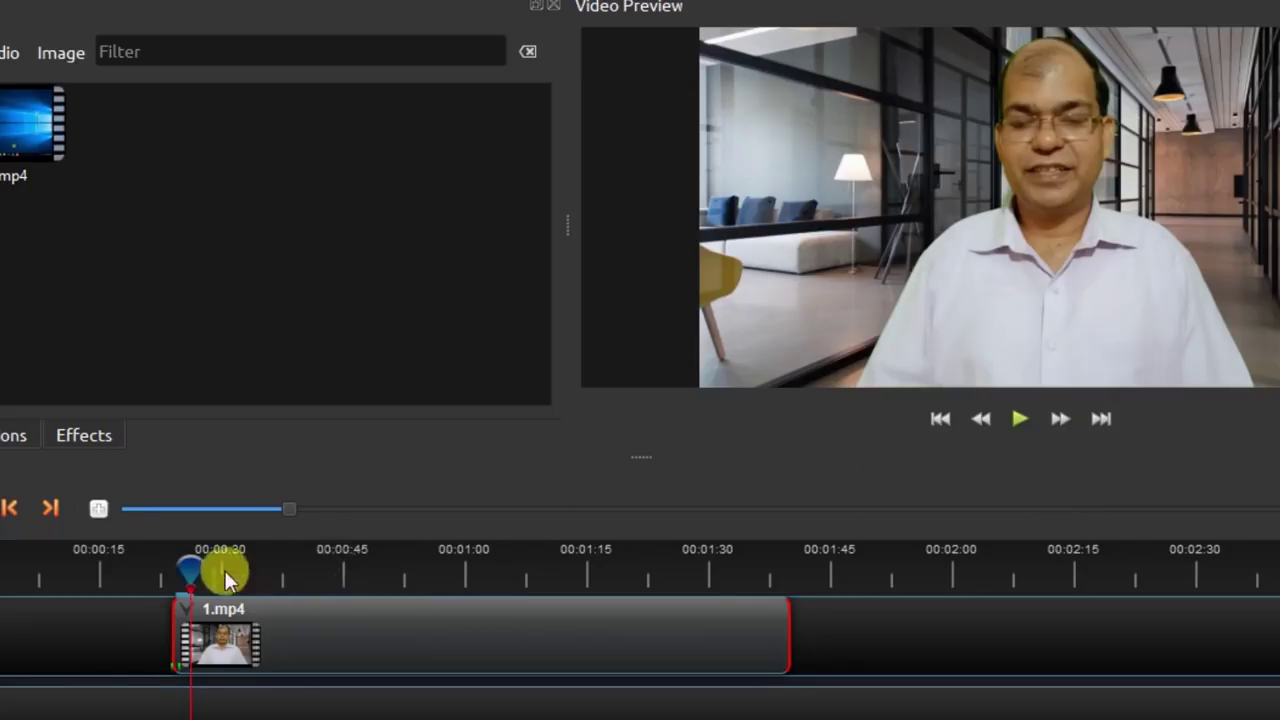
Step: Shorten the end of the 1.mp4 clip to about 01:34 and play its last few seconds without a fade-out
left_click_drag(200, 565, 766, 560)
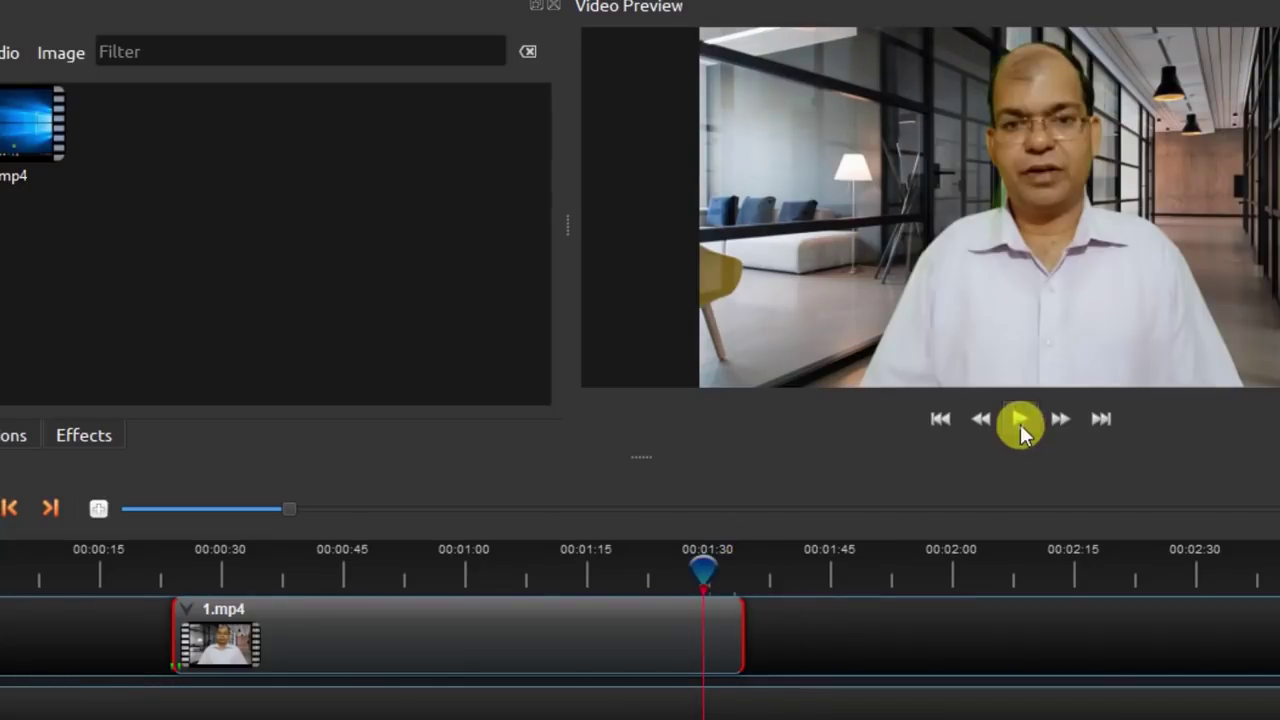
left_click(1020, 424)
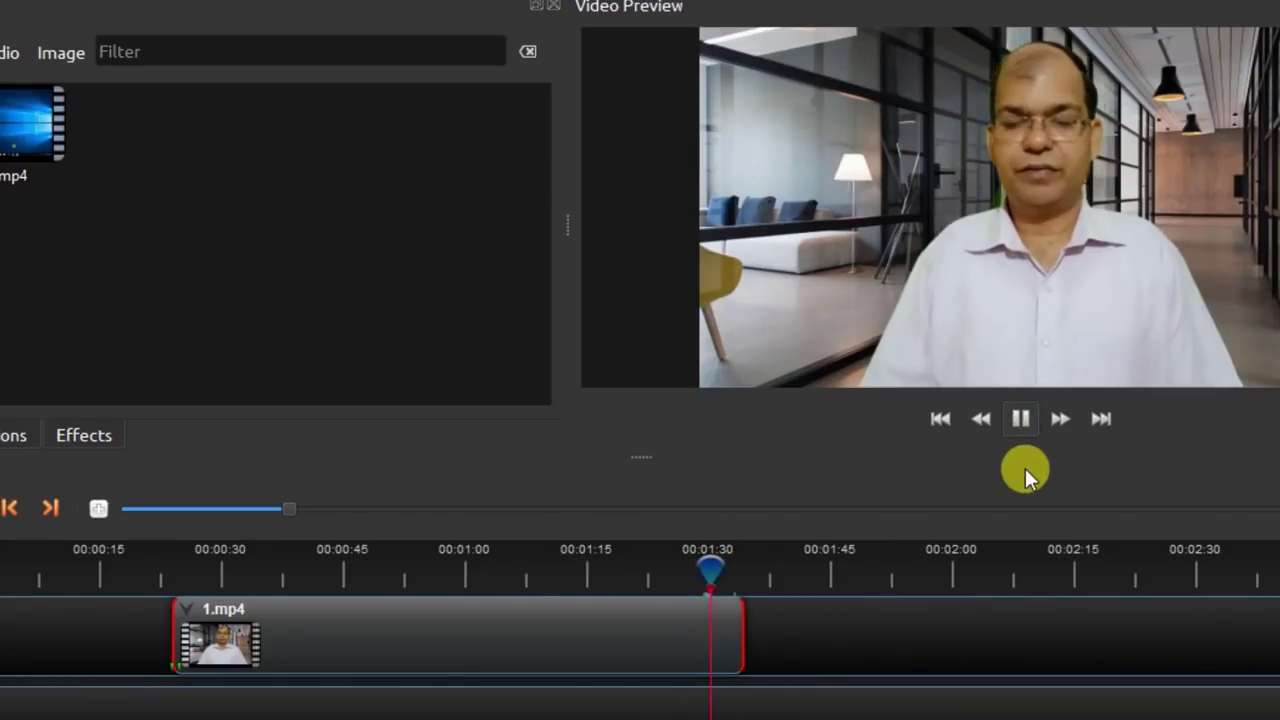
left_click(1021, 418)
left_click(1020, 418)
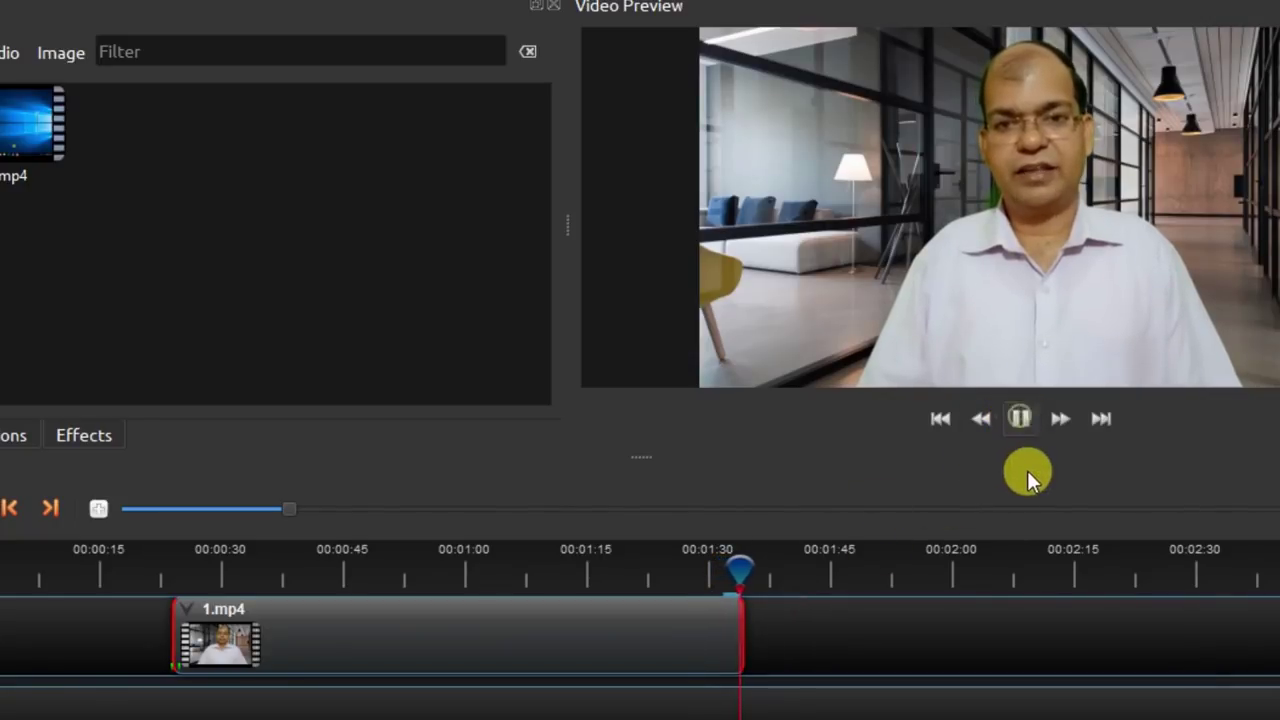
key("space")
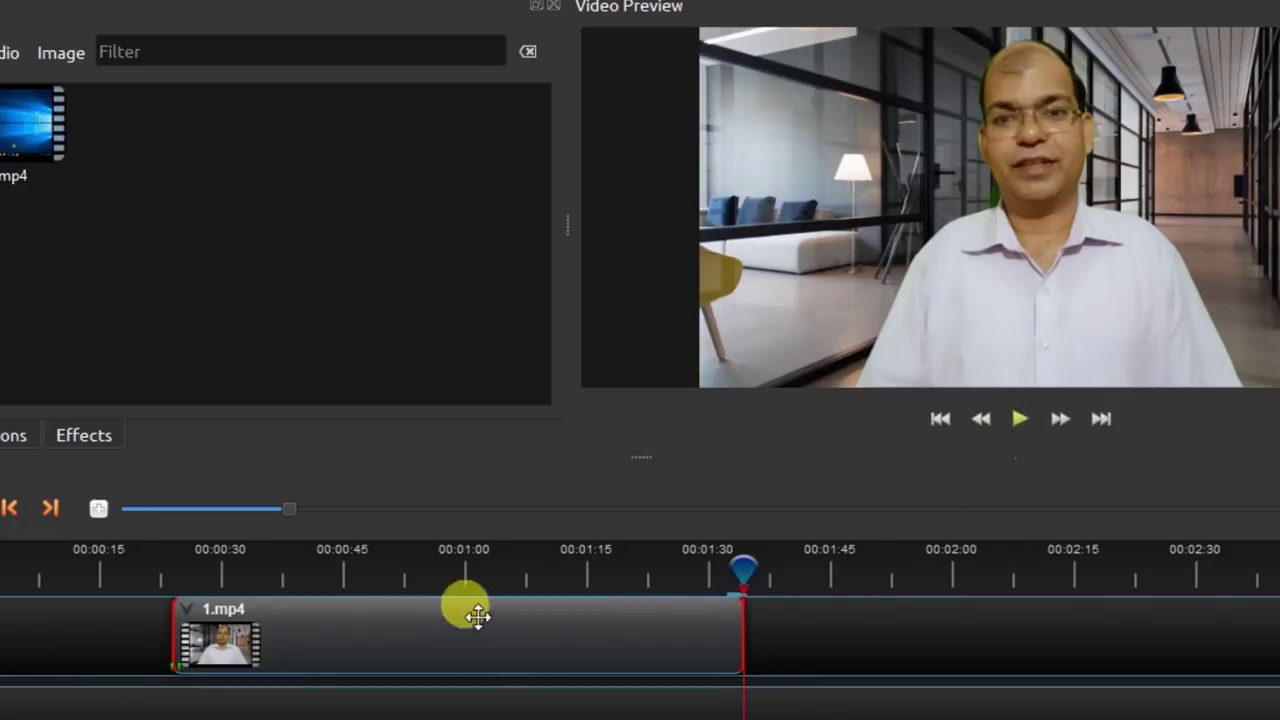
Step: Apply Fade Out (Fast) to the end of the 1.mp4 clip and play it from about 01:32
right_click(190, 622)
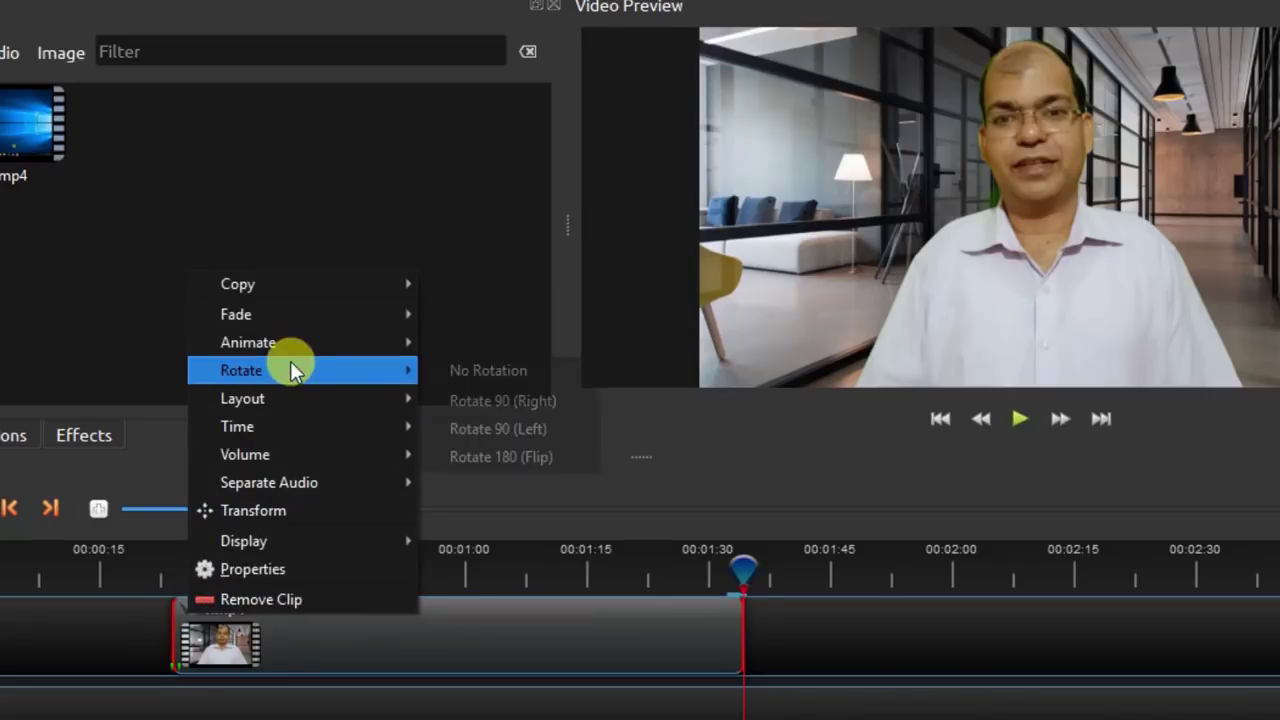
mouse_move(306, 316)
mouse_move(497, 376)
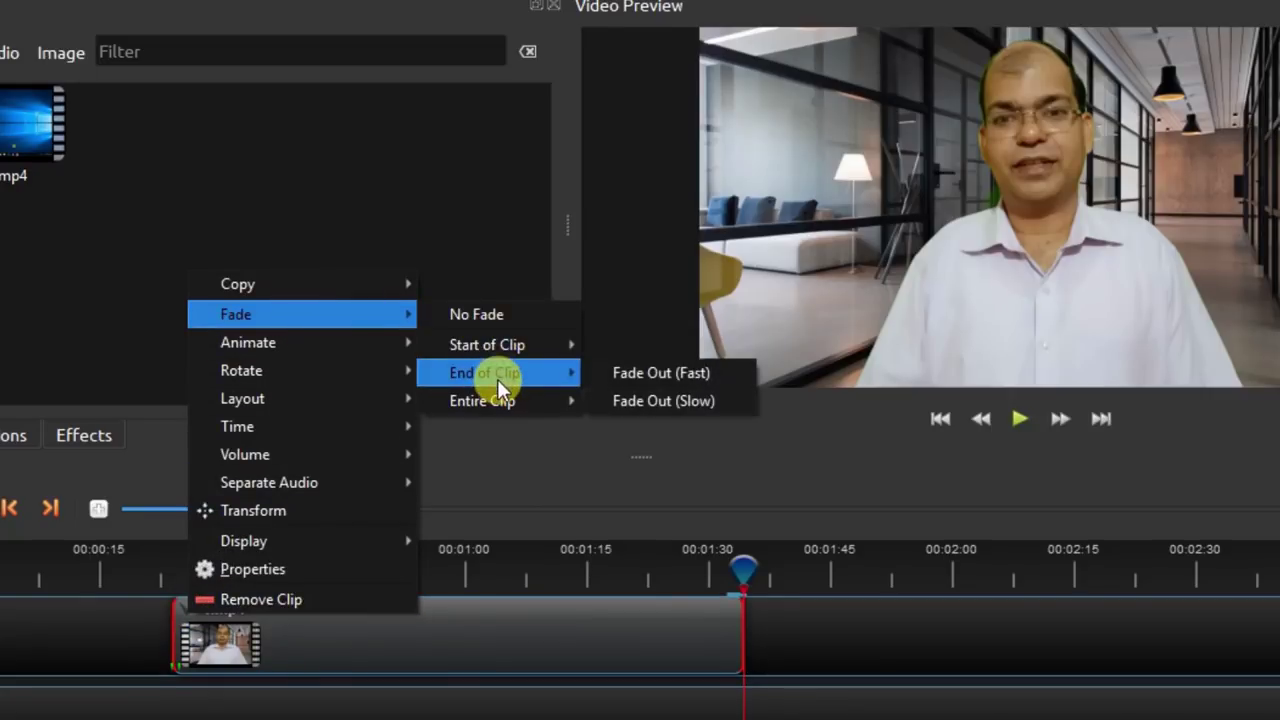
left_click(663, 376)
left_click_drag(741, 569, 725, 568)
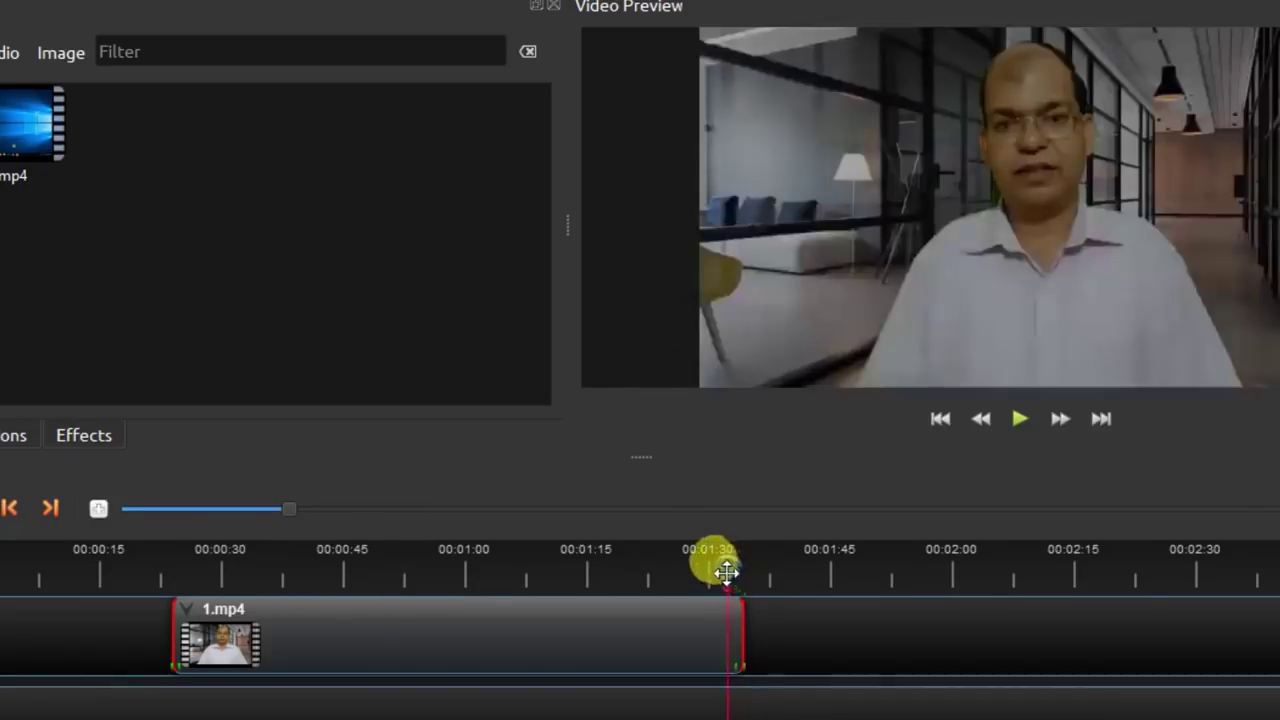
left_click(1022, 419)
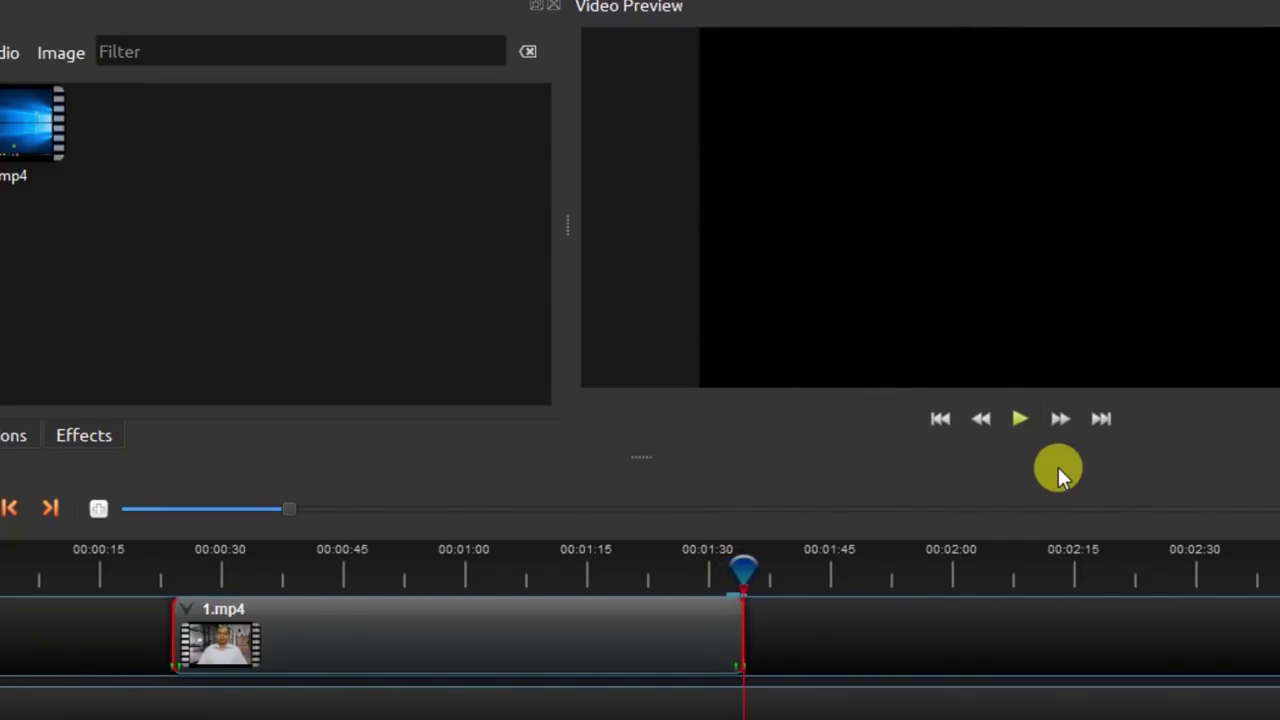
Step: Apply the Zoom In (50% to 100%) animation to the start of the 1.mp4 clip
right_click(188, 614)
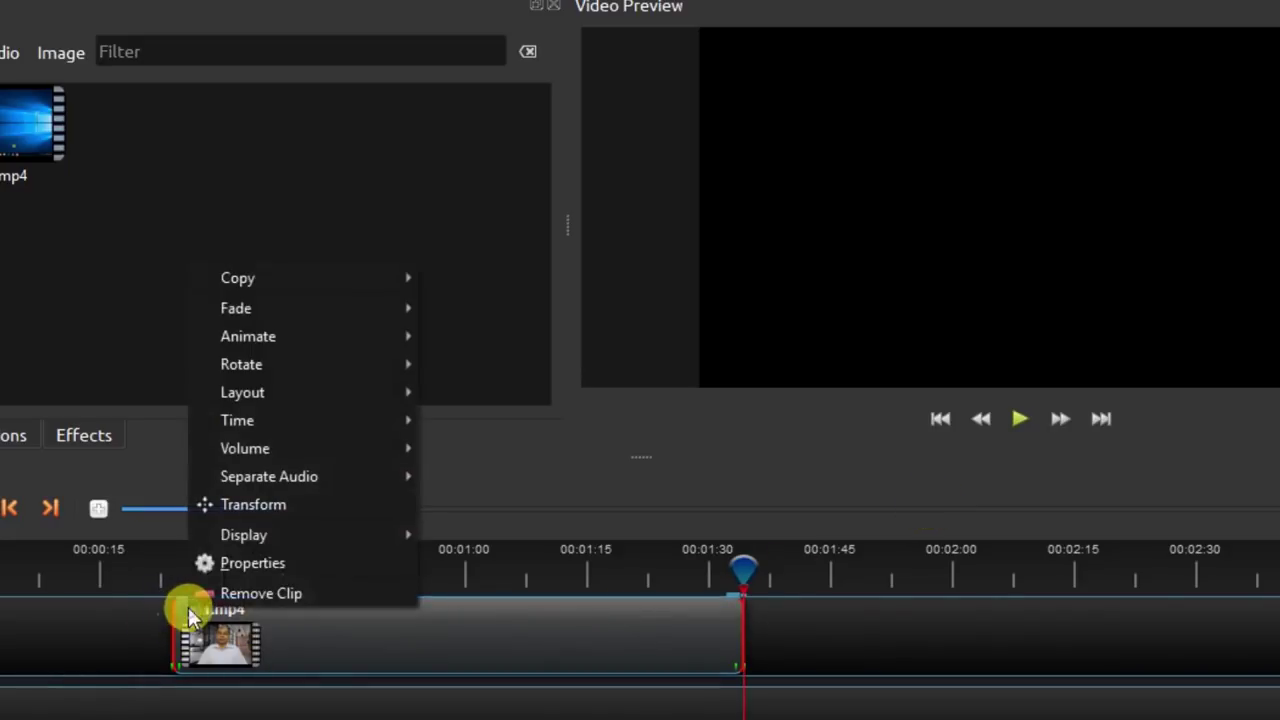
mouse_move(365, 310)
mouse_move(358, 341)
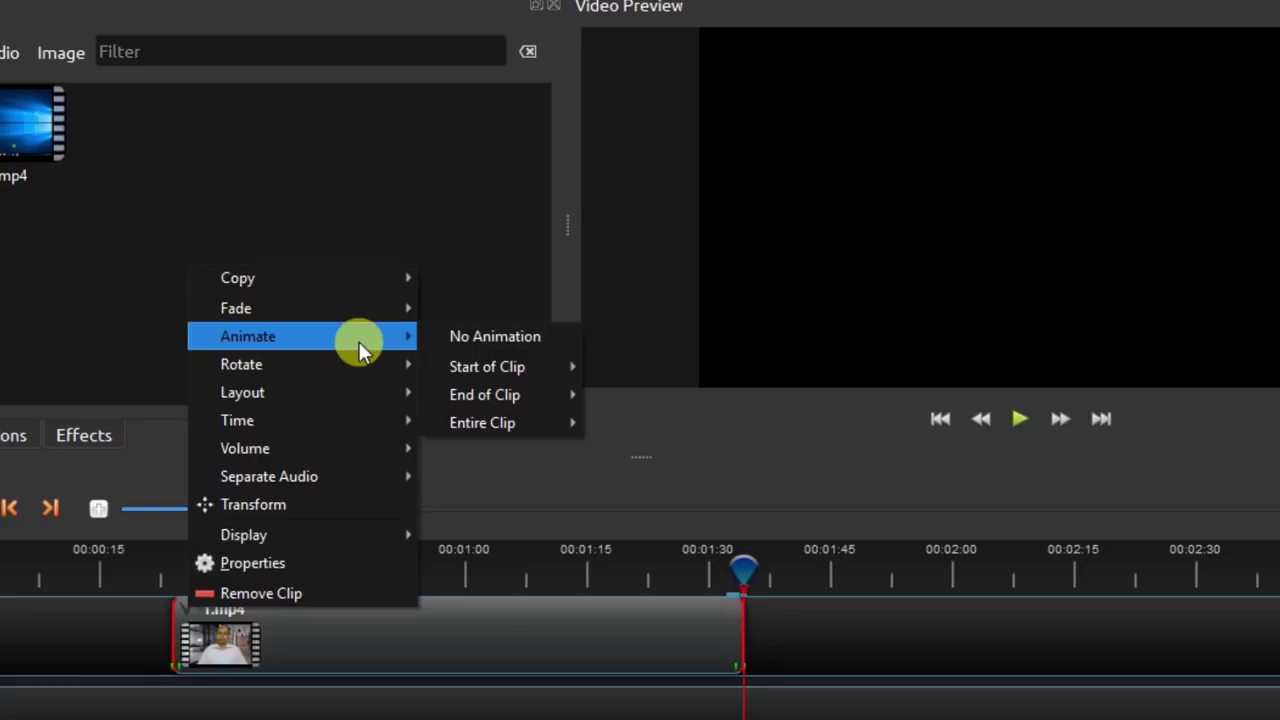
mouse_move(529, 383)
mouse_move(690, 364)
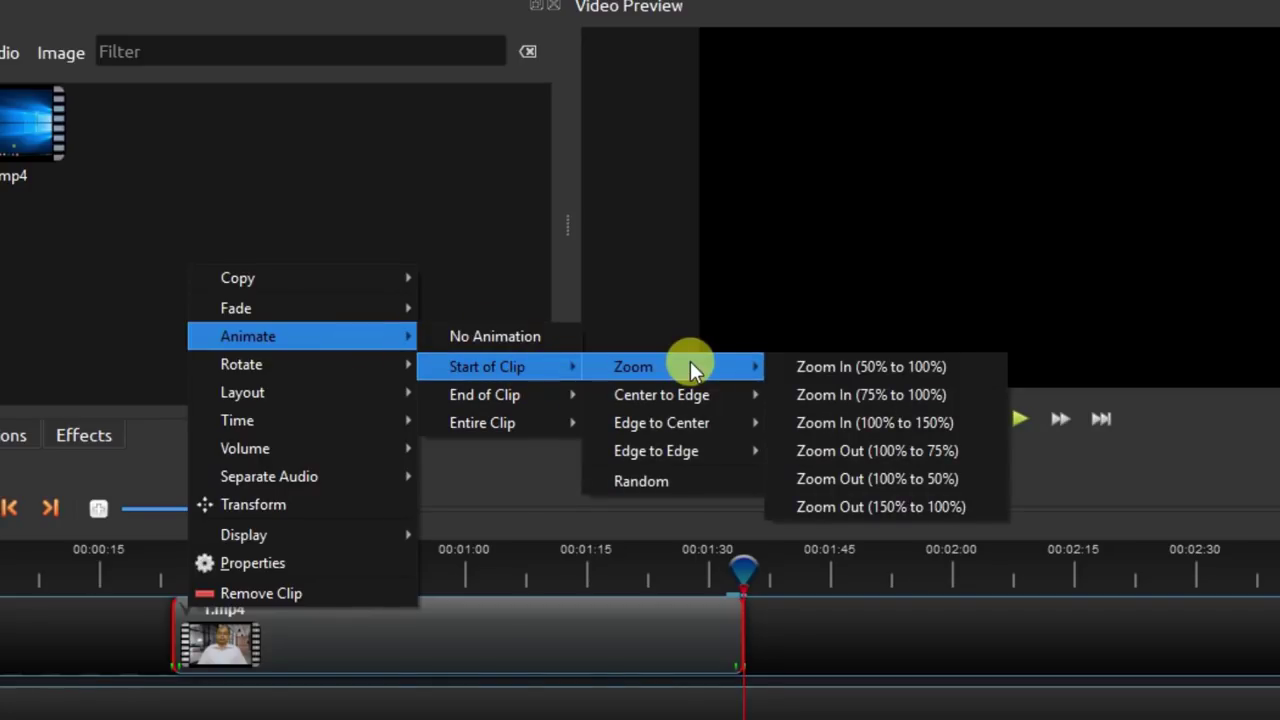
left_click(836, 366)
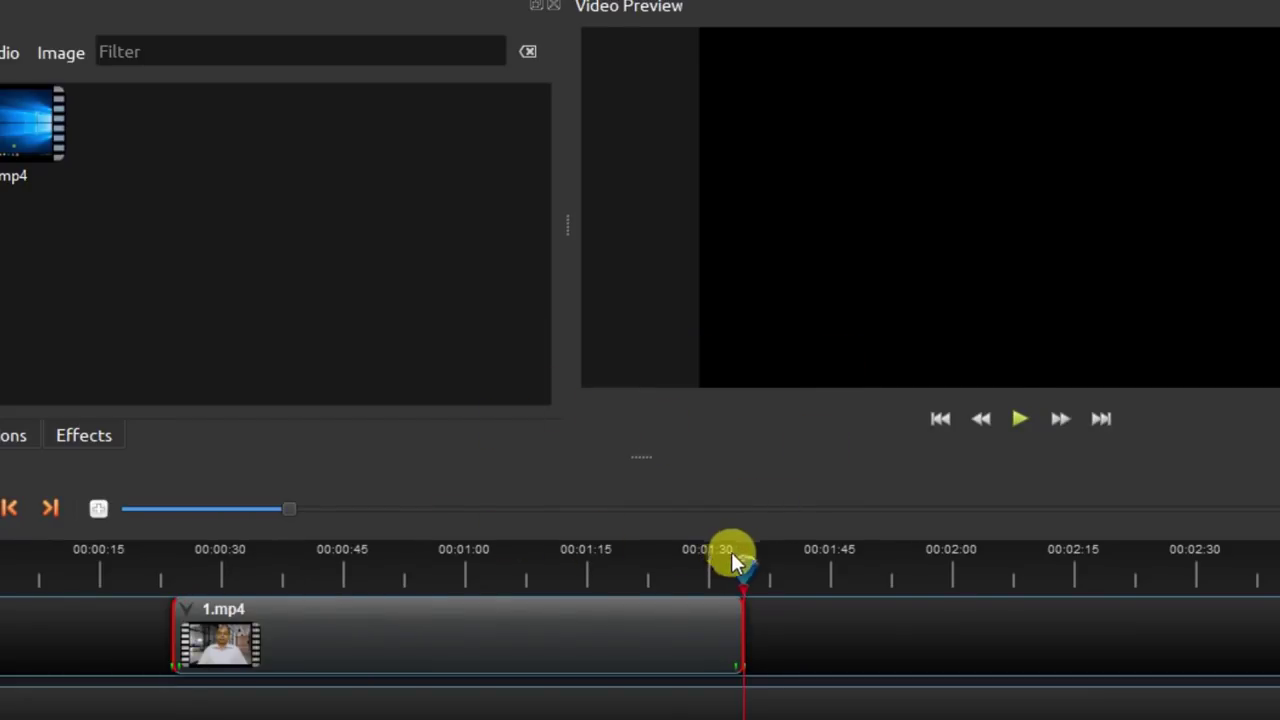
Step: Preview the zoom-in animation from just before the start of the 1.mp4 clip and pause playback
left_click_drag(740, 551, 603, 566)
left_click_drag(507, 569, 155, 565)
left_click(1020, 420)
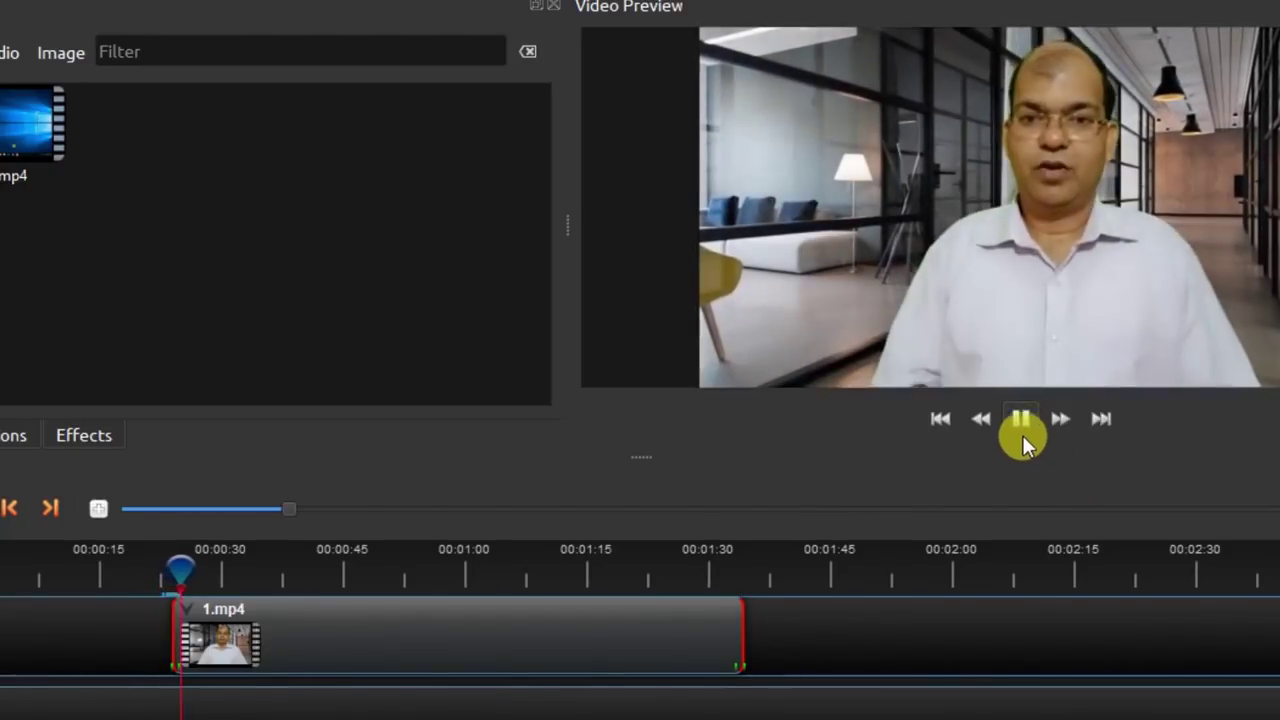
left_click(1025, 419)
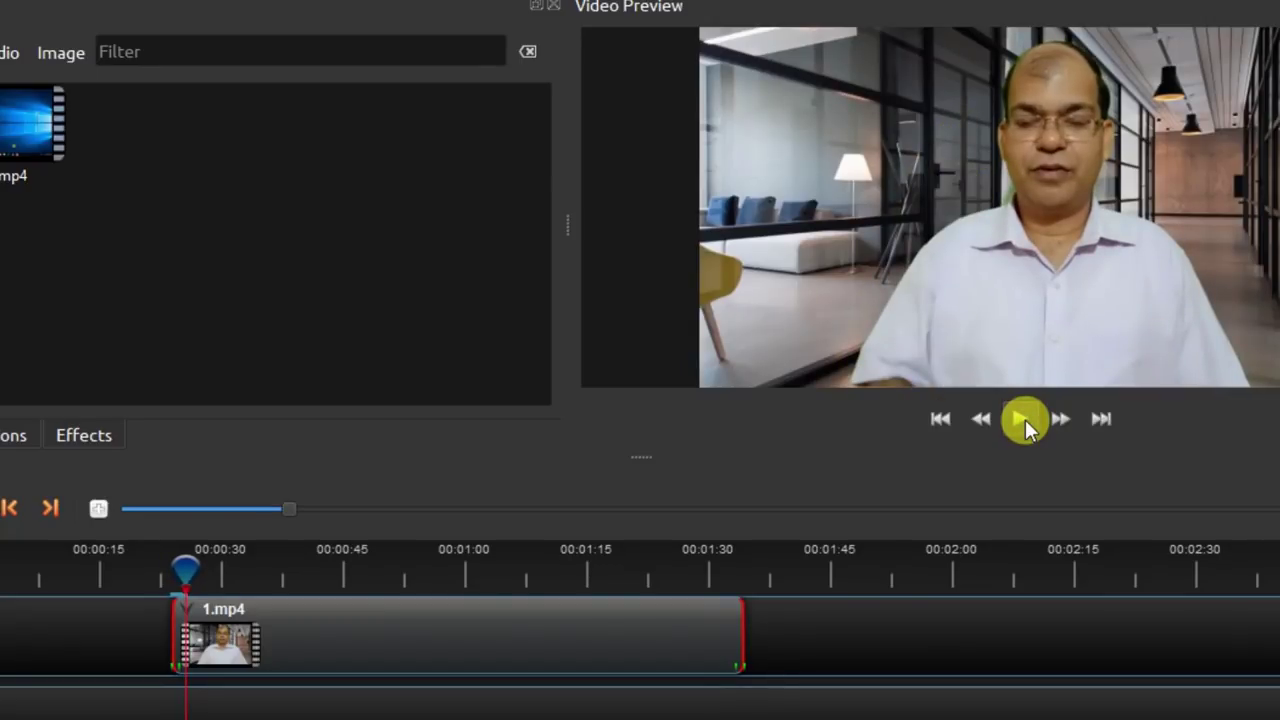
left_click(1025, 419)
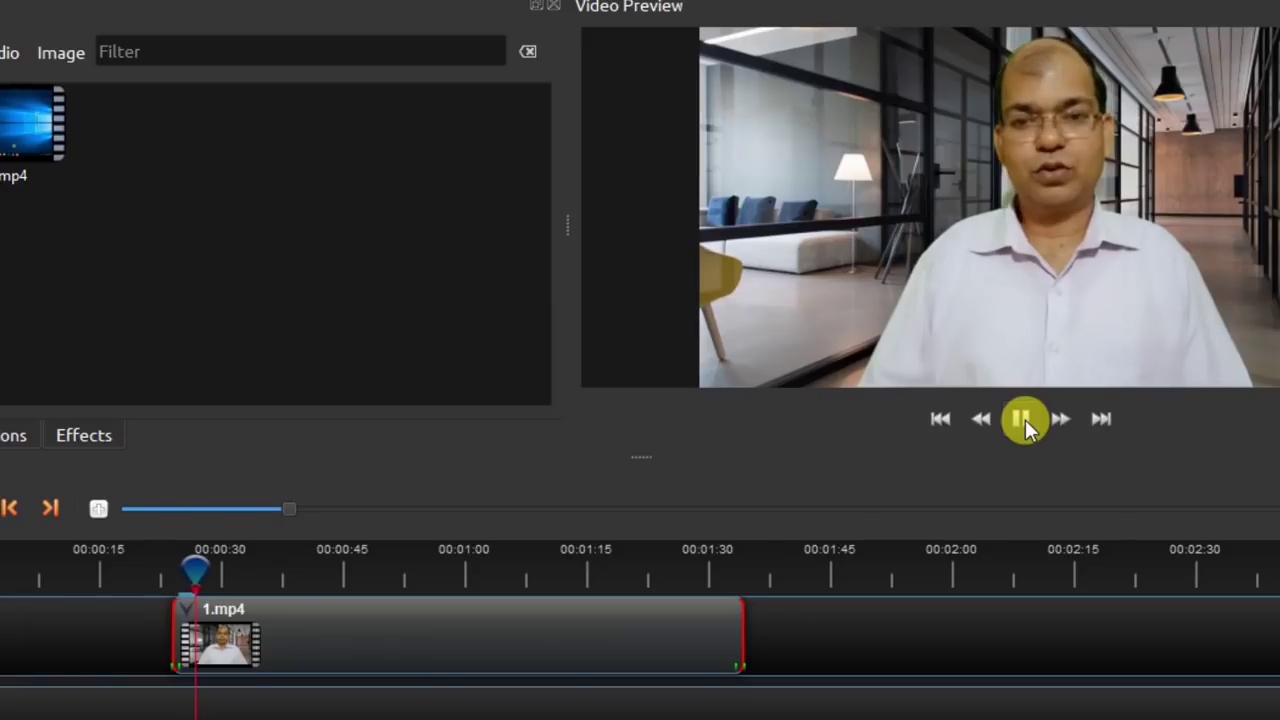
left_click(1025, 419)
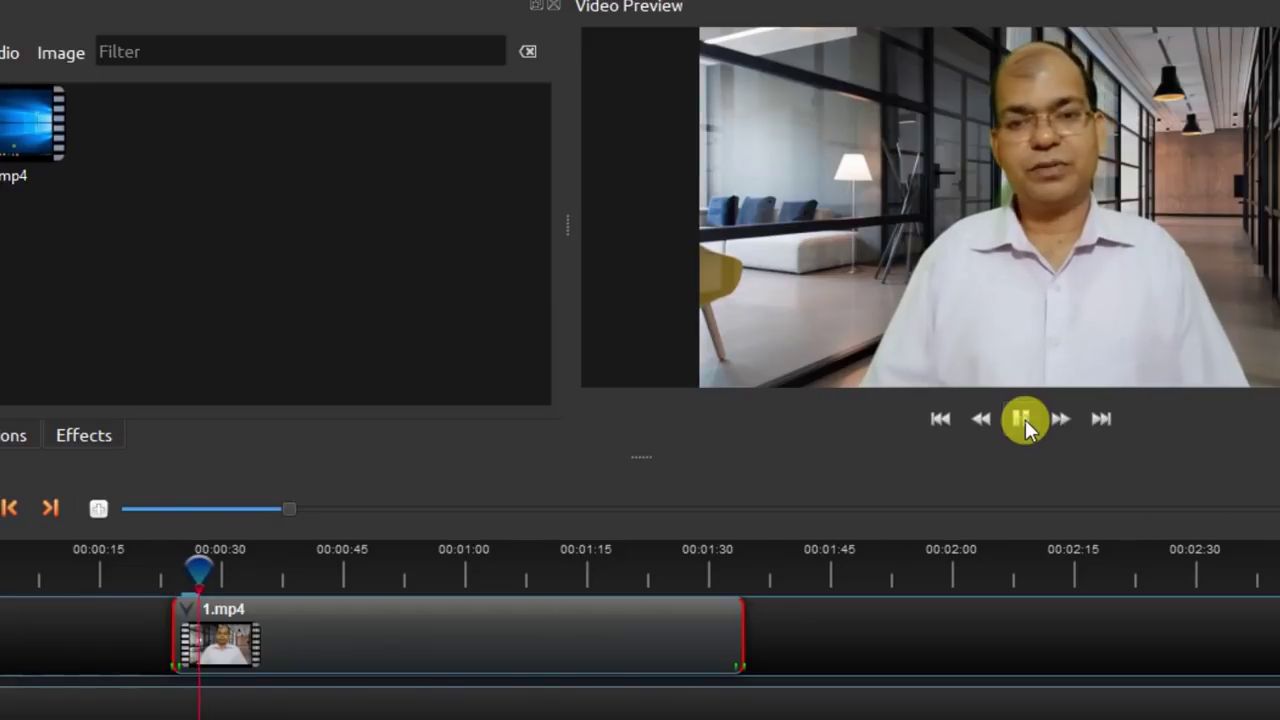
Step: Apply the Center to Top animation to the start of the 1.mp4 clip and preview it from just before the clip
right_click(187, 607)
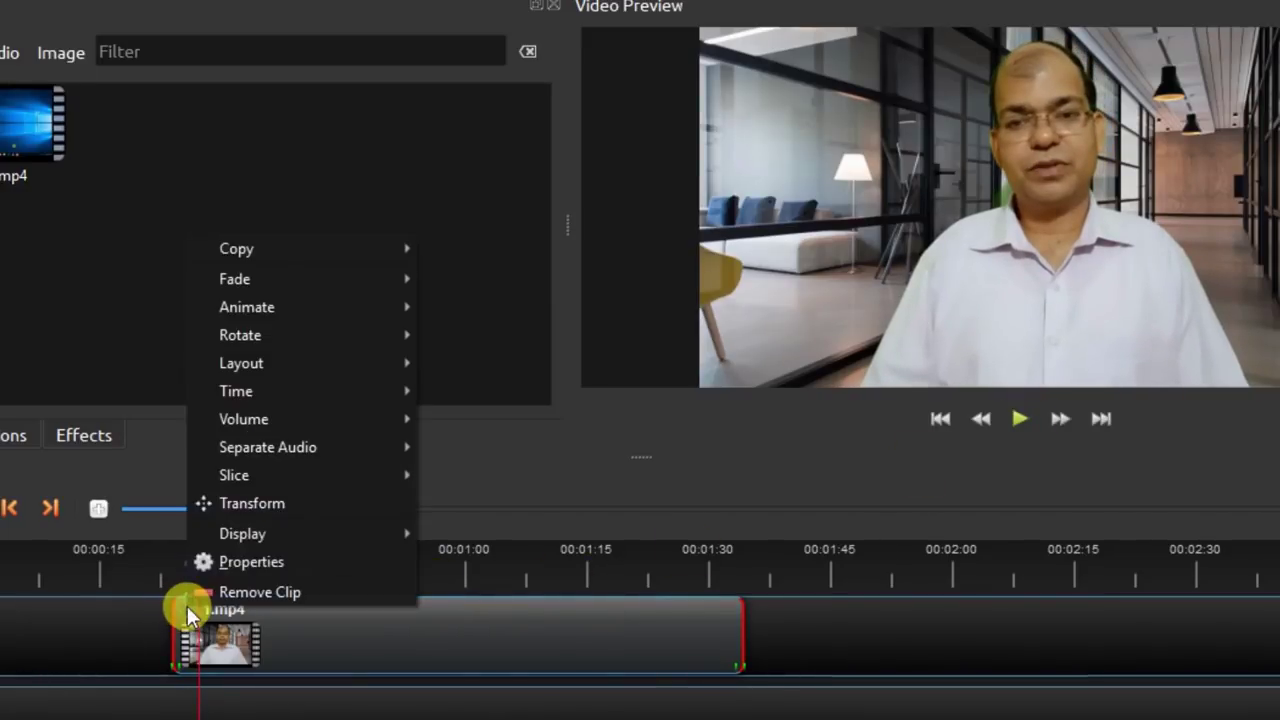
mouse_move(291, 300)
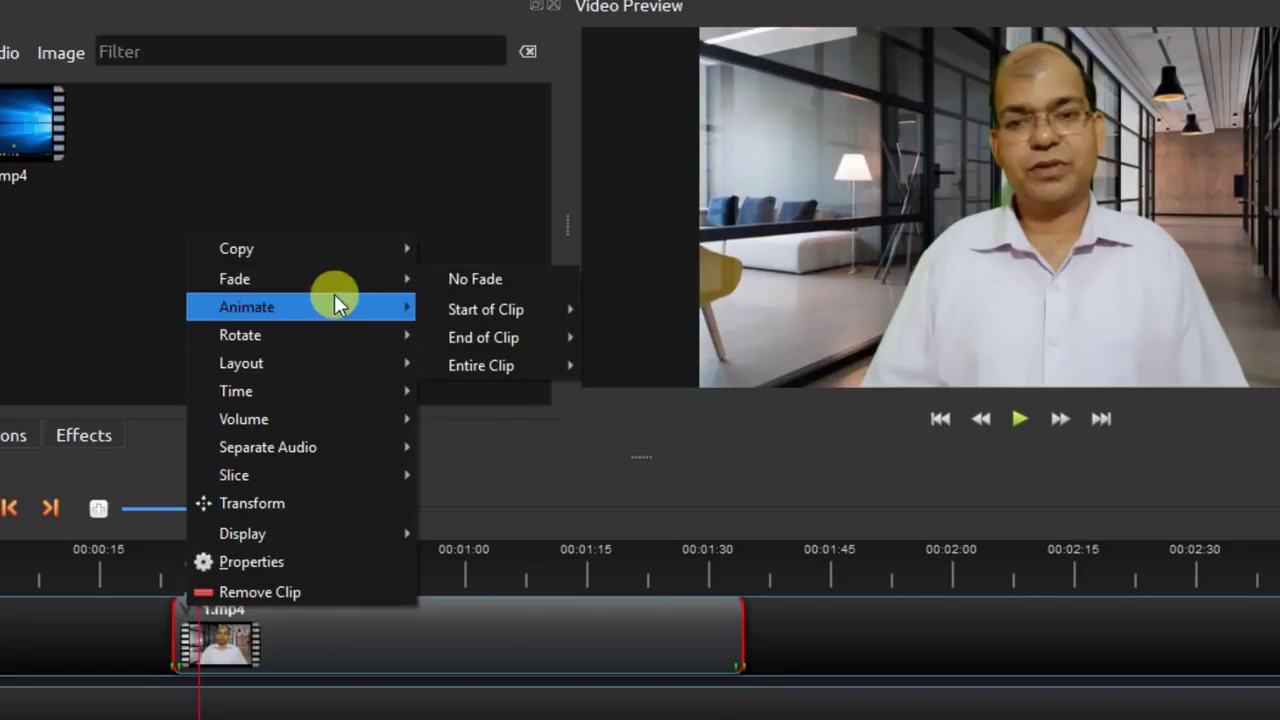
mouse_move(558, 338)
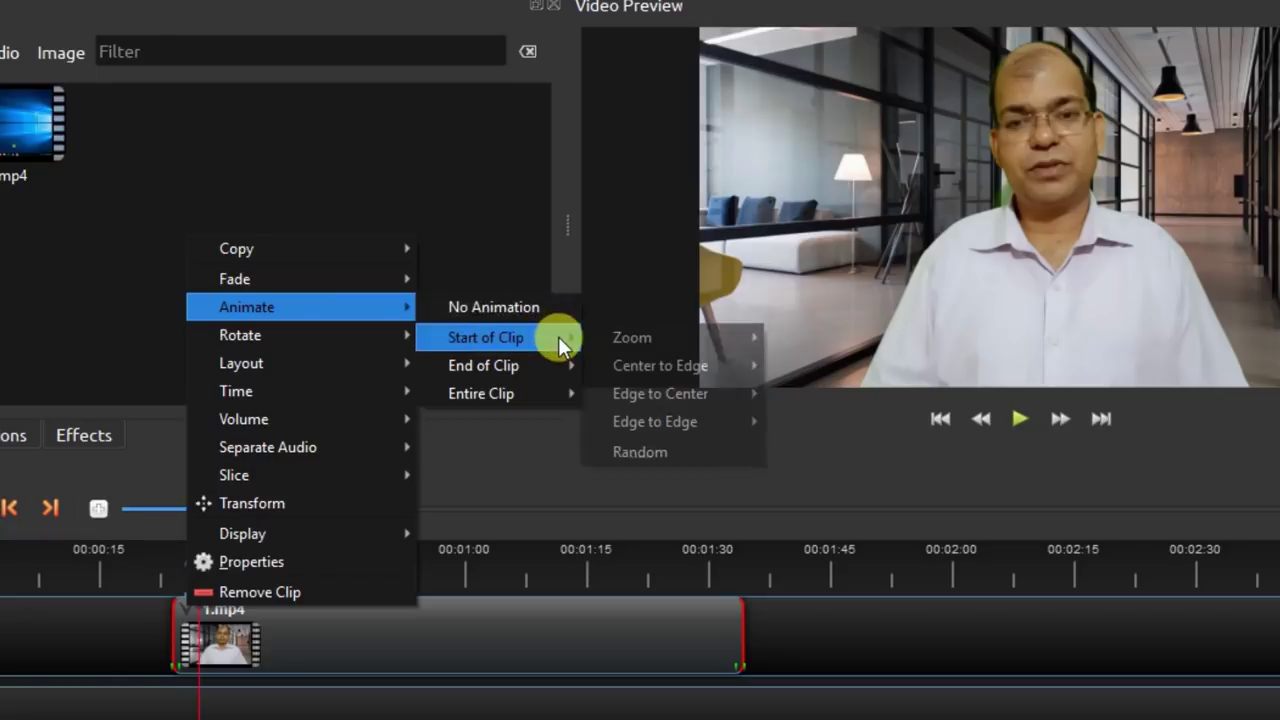
mouse_move(652, 362)
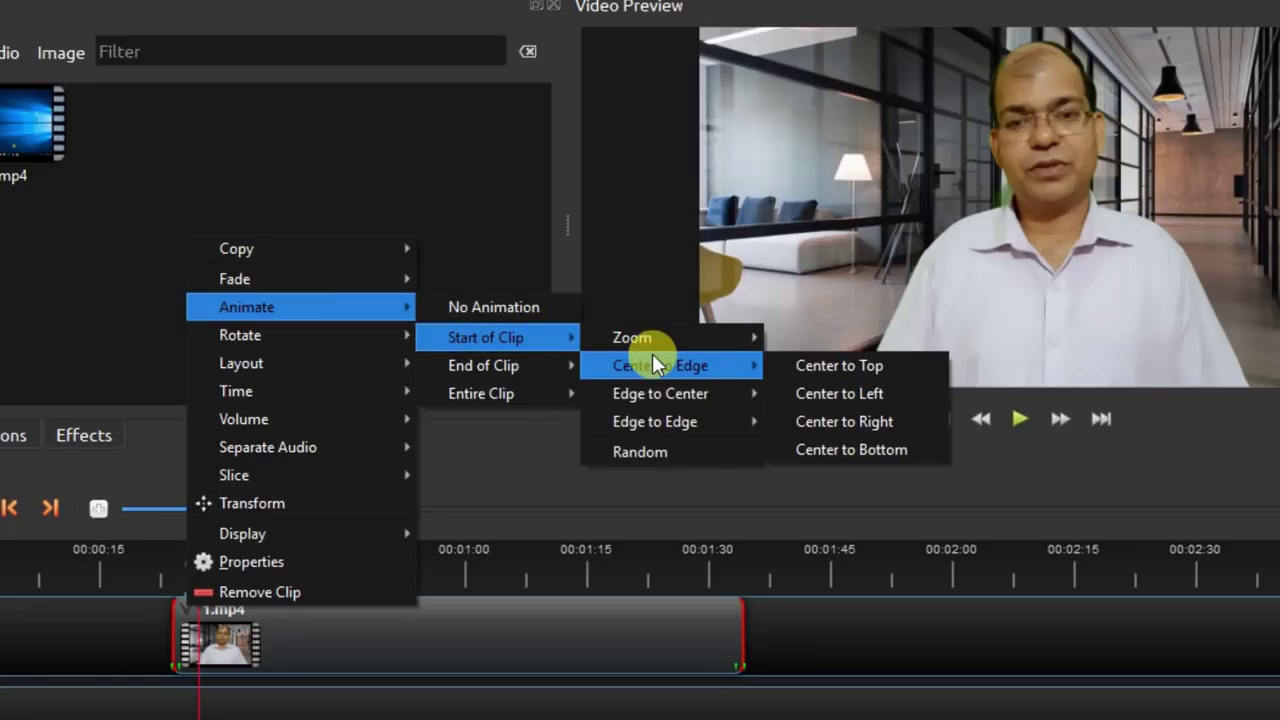
left_click(842, 366)
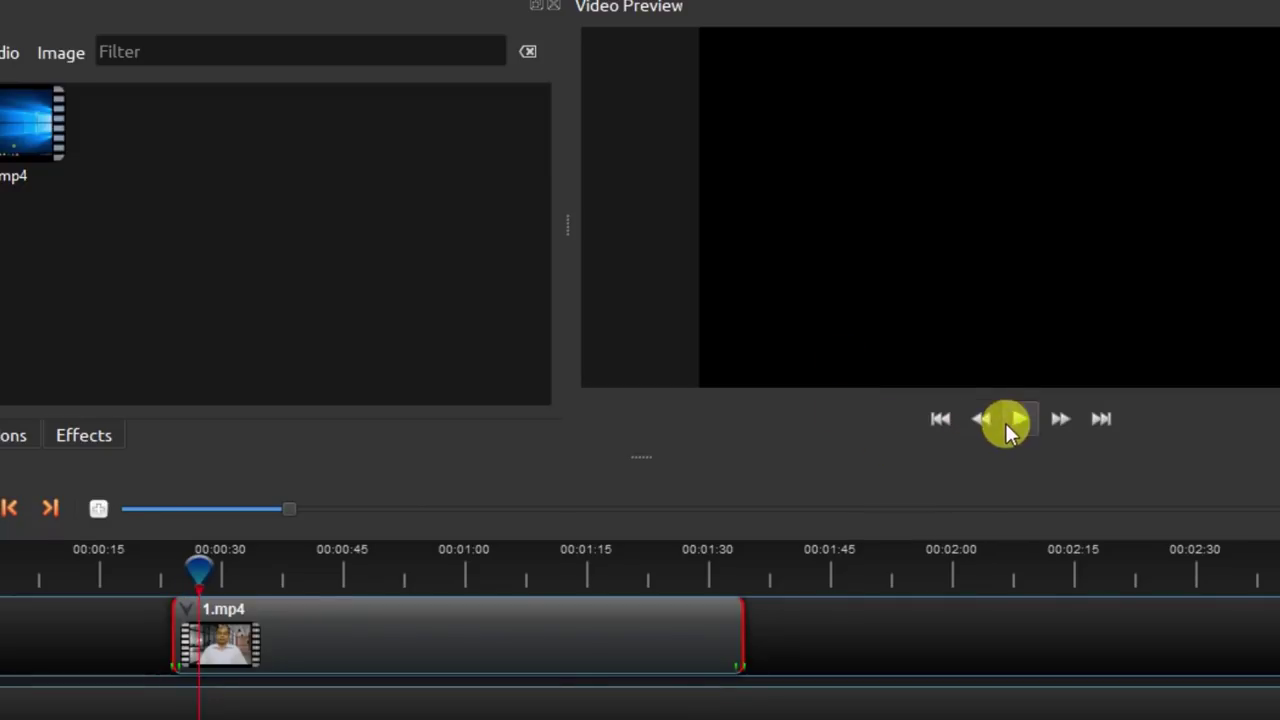
left_click_drag(186, 566, 148, 578)
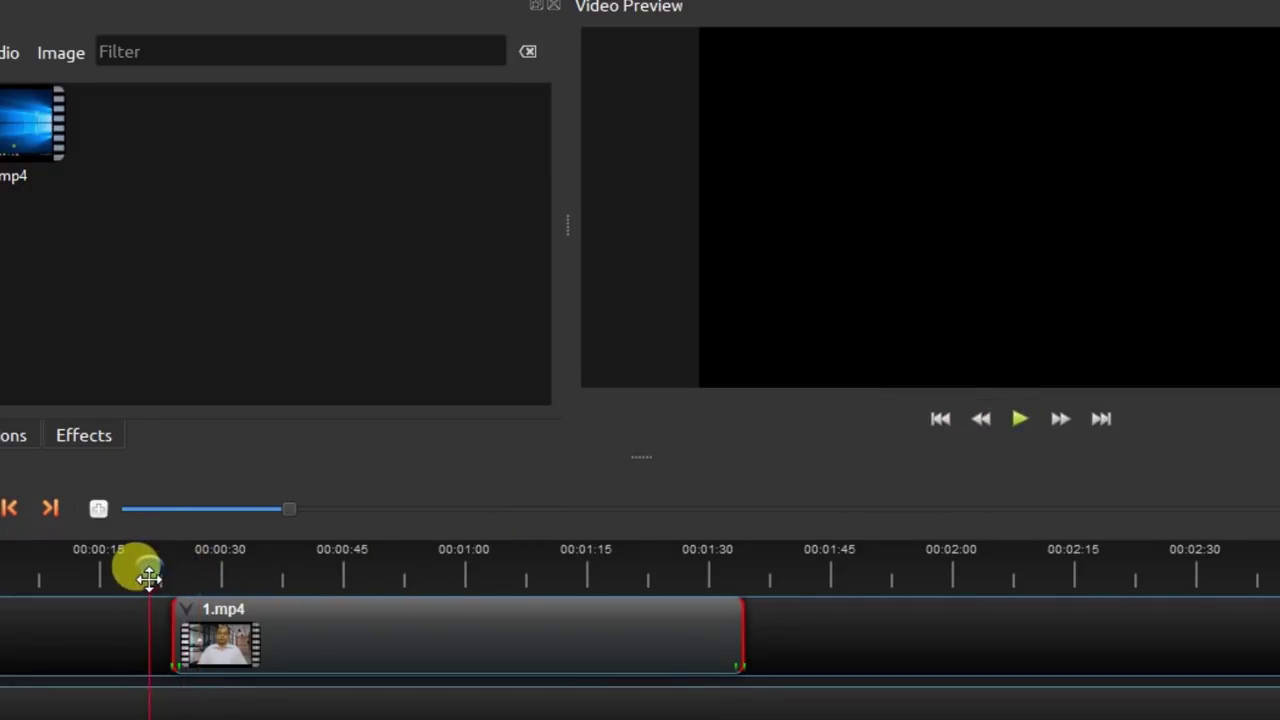
left_click(1015, 420)
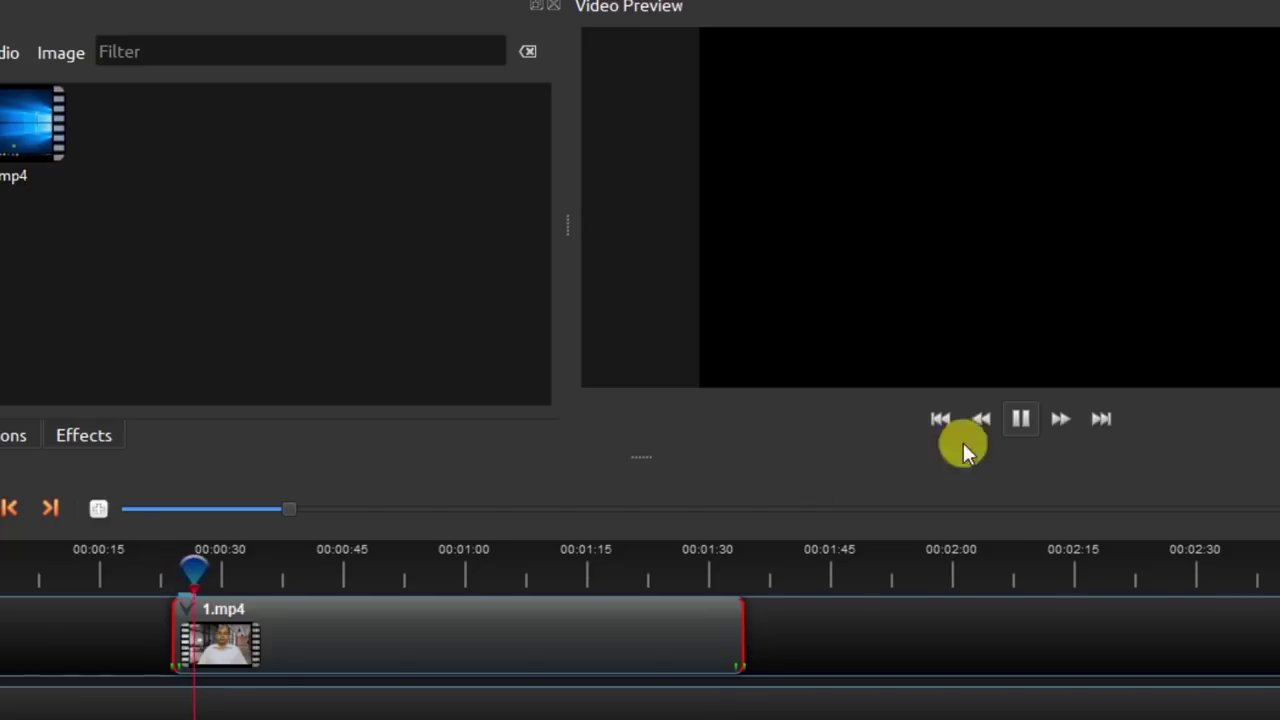
left_click(1024, 416)
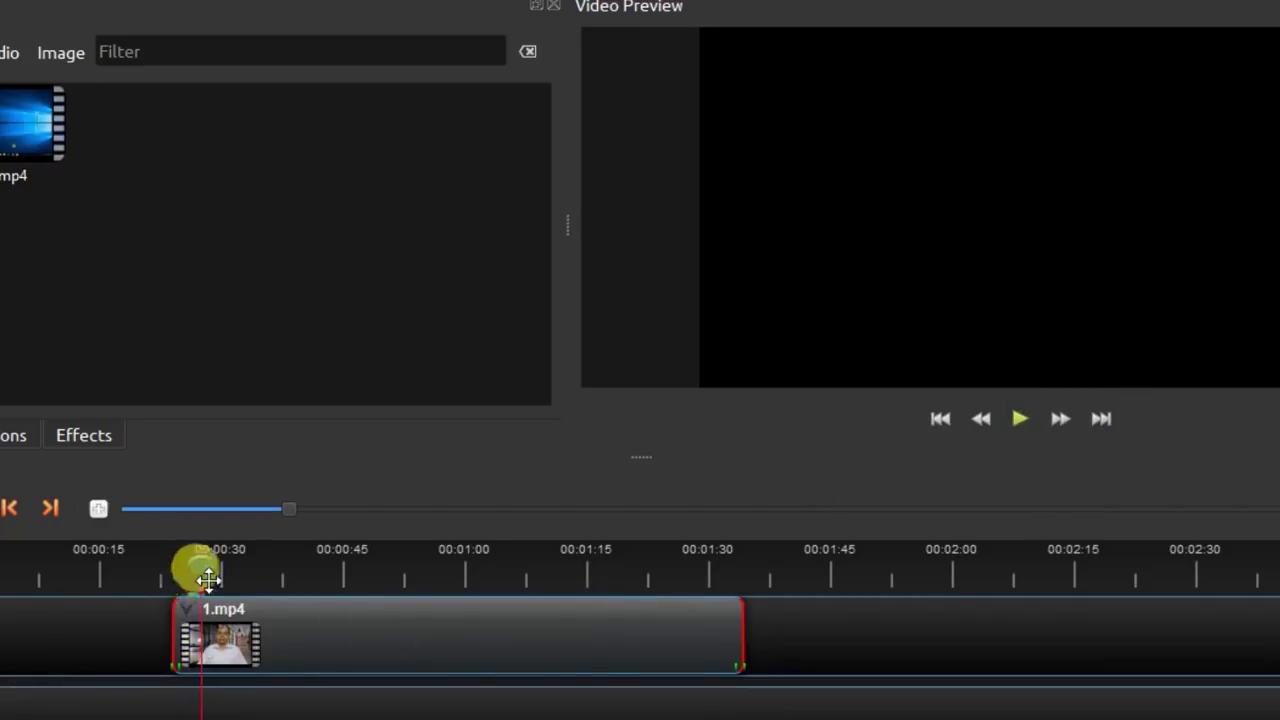
Step: Return the playhead to just before the 1.mp4 clip and remove the clip's animation and fades
left_click_drag(199, 586, 152, 575)
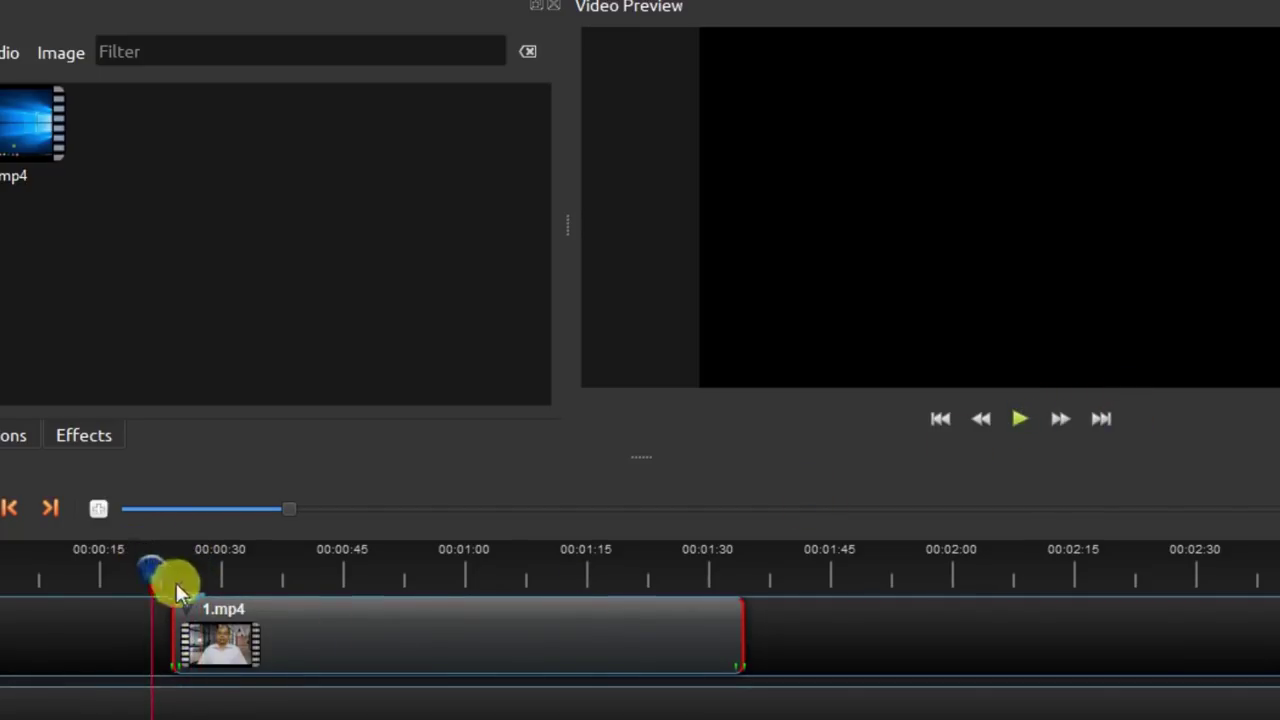
right_click(188, 617)
mouse_move(309, 333)
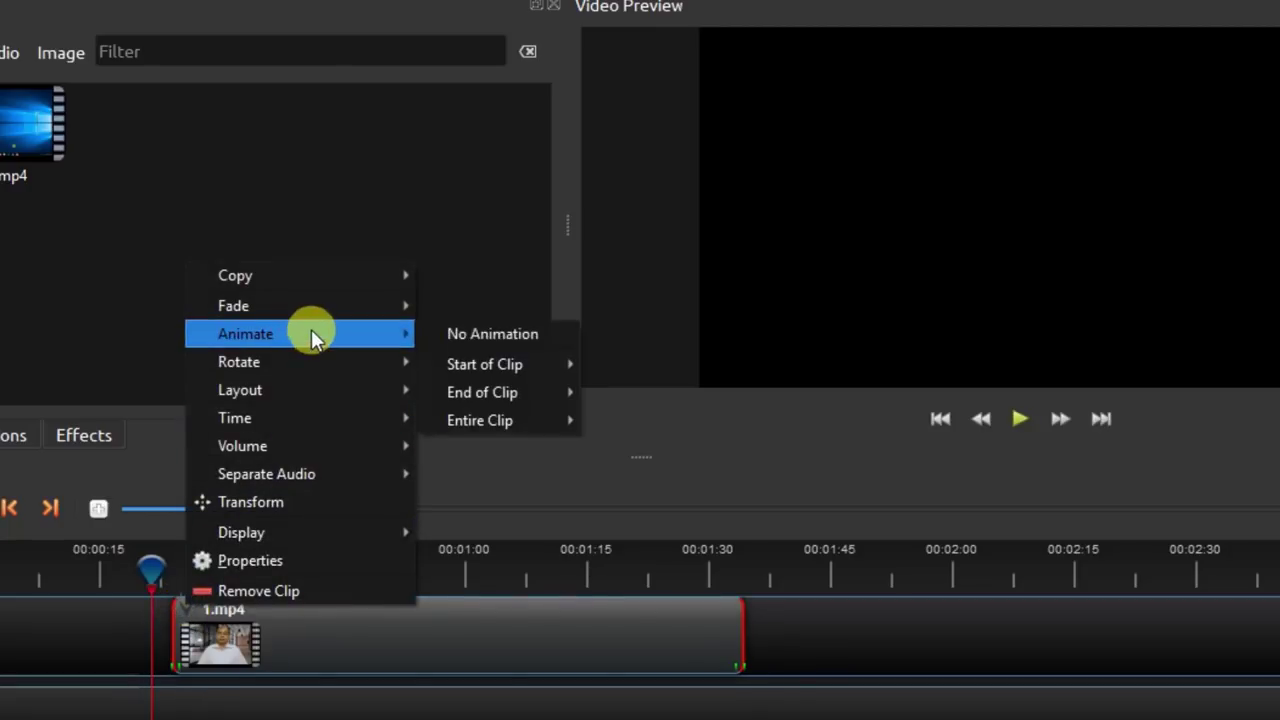
left_click(494, 332)
right_click(190, 608)
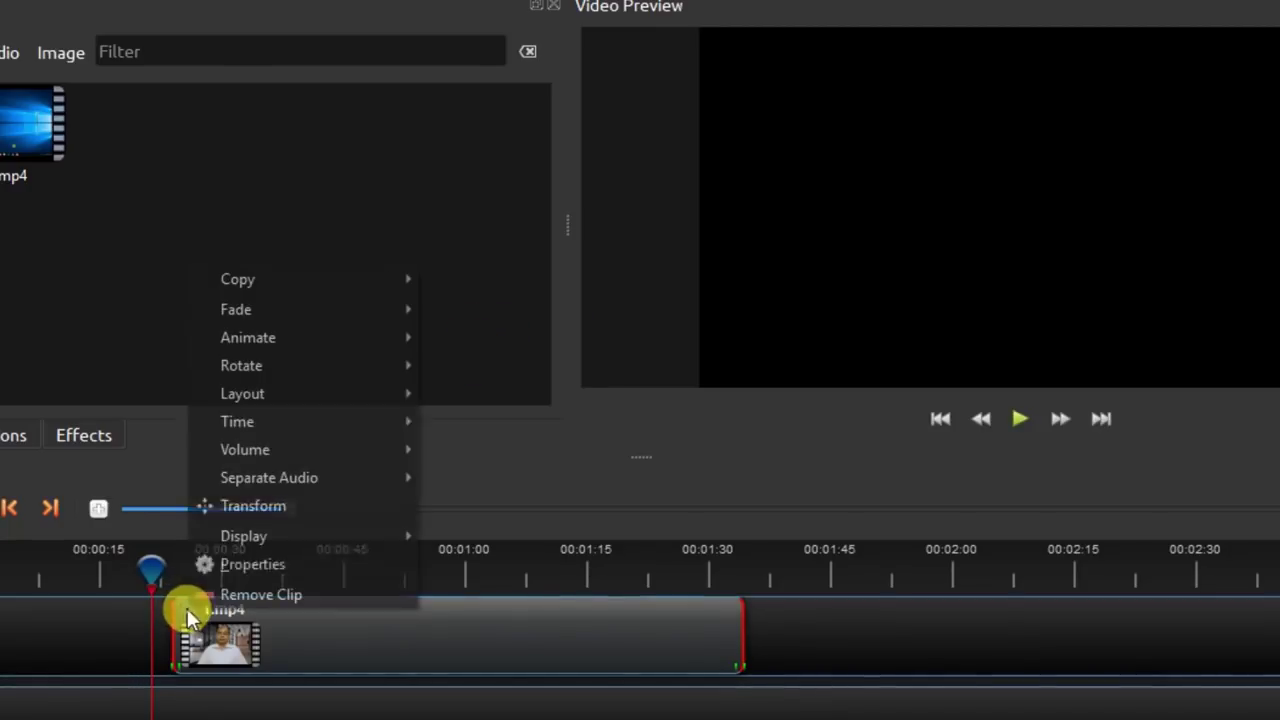
left_click(455, 313)
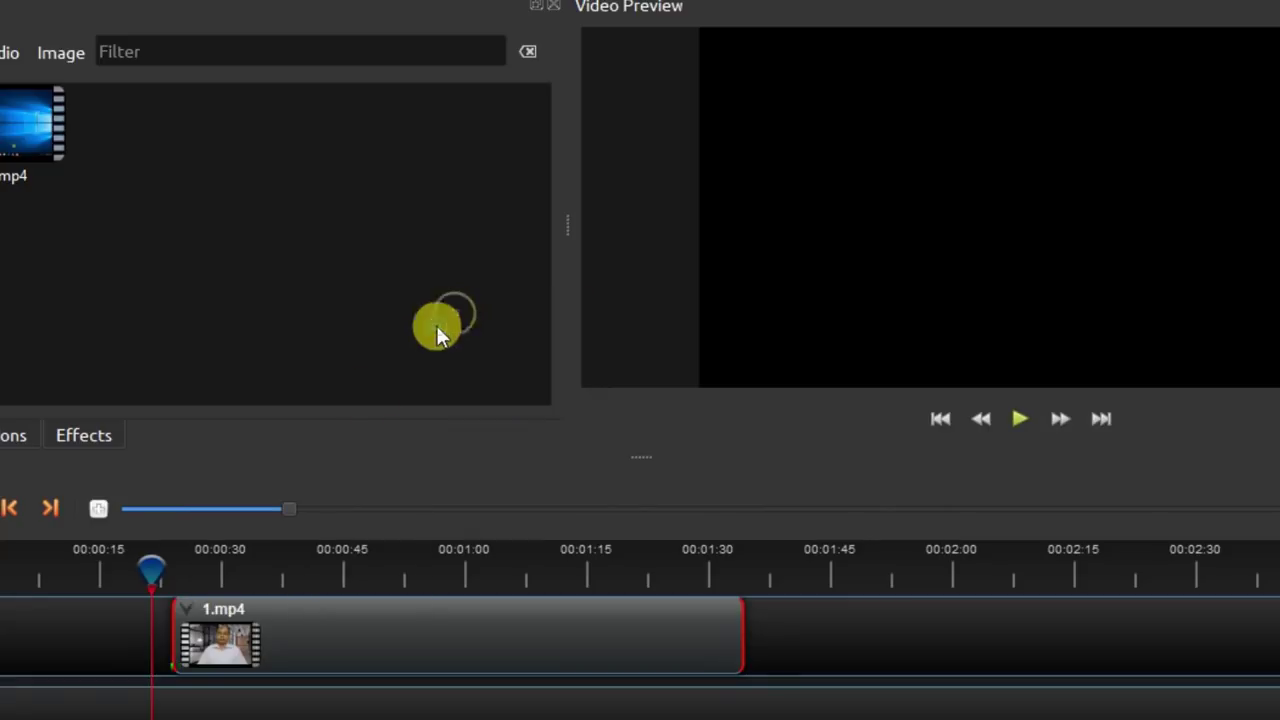
right_click(189, 610)
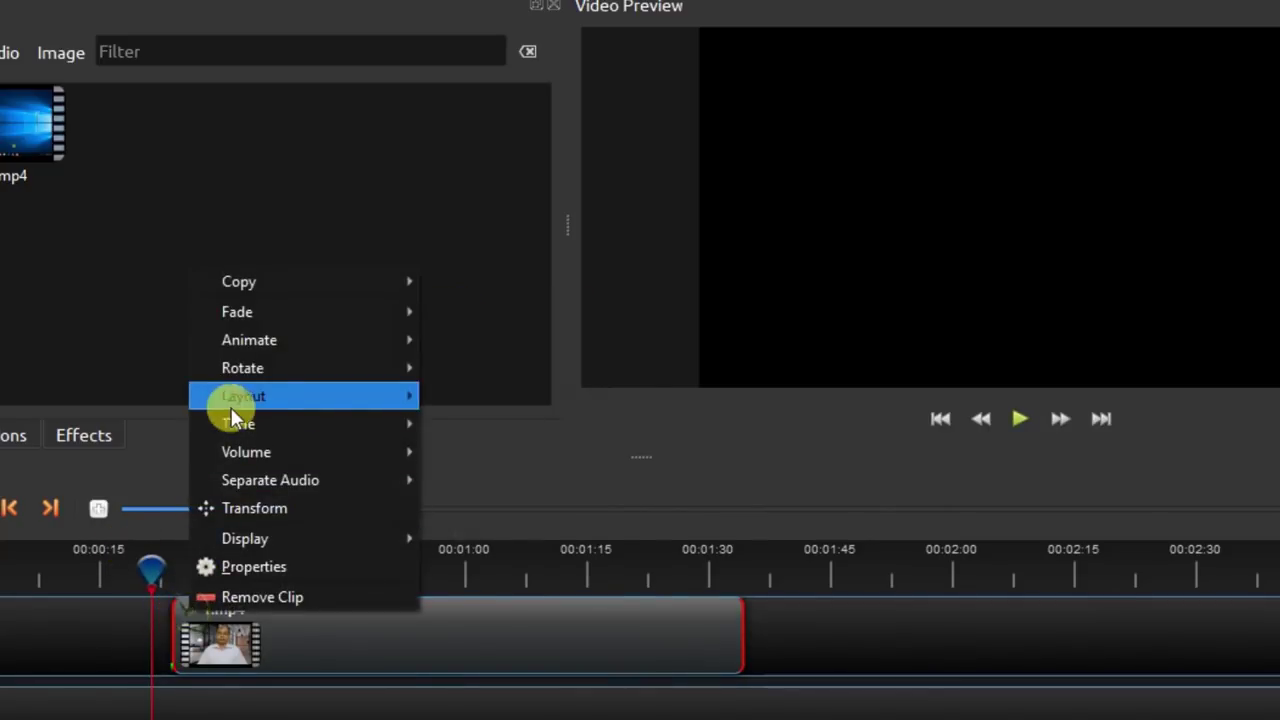
mouse_move(285, 376)
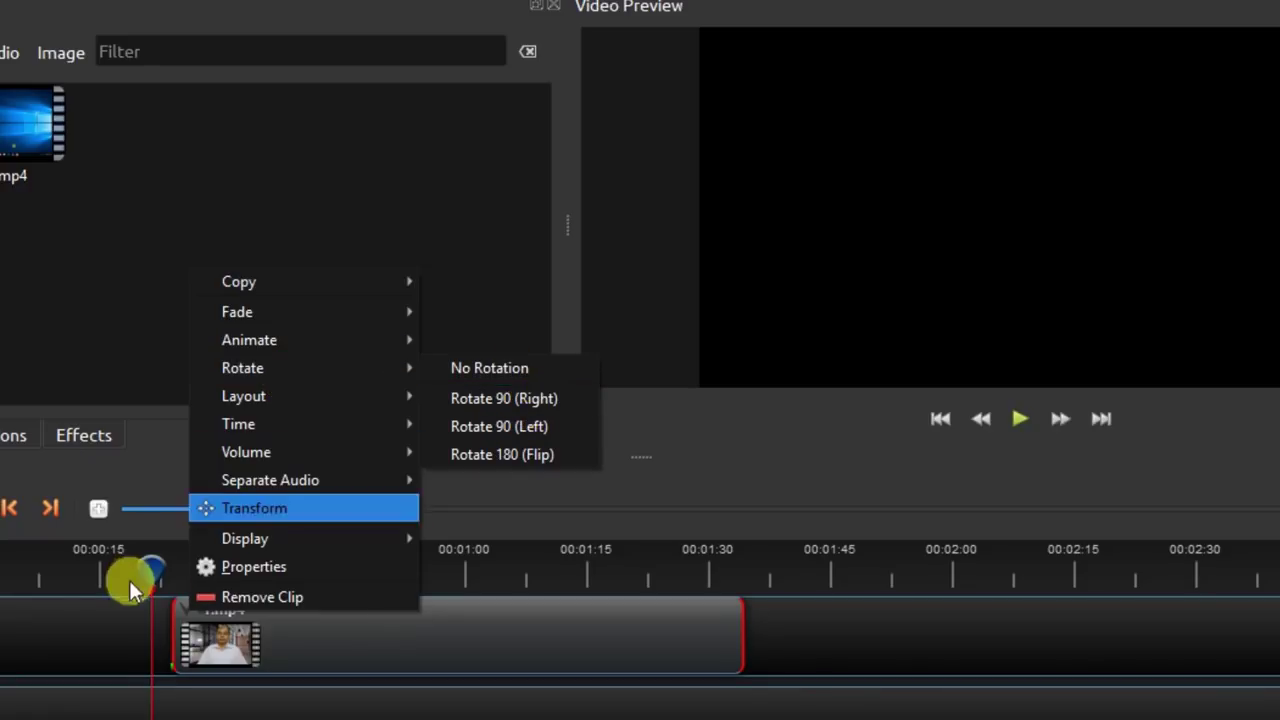
mouse_move(300, 538)
left_click(820, 650)
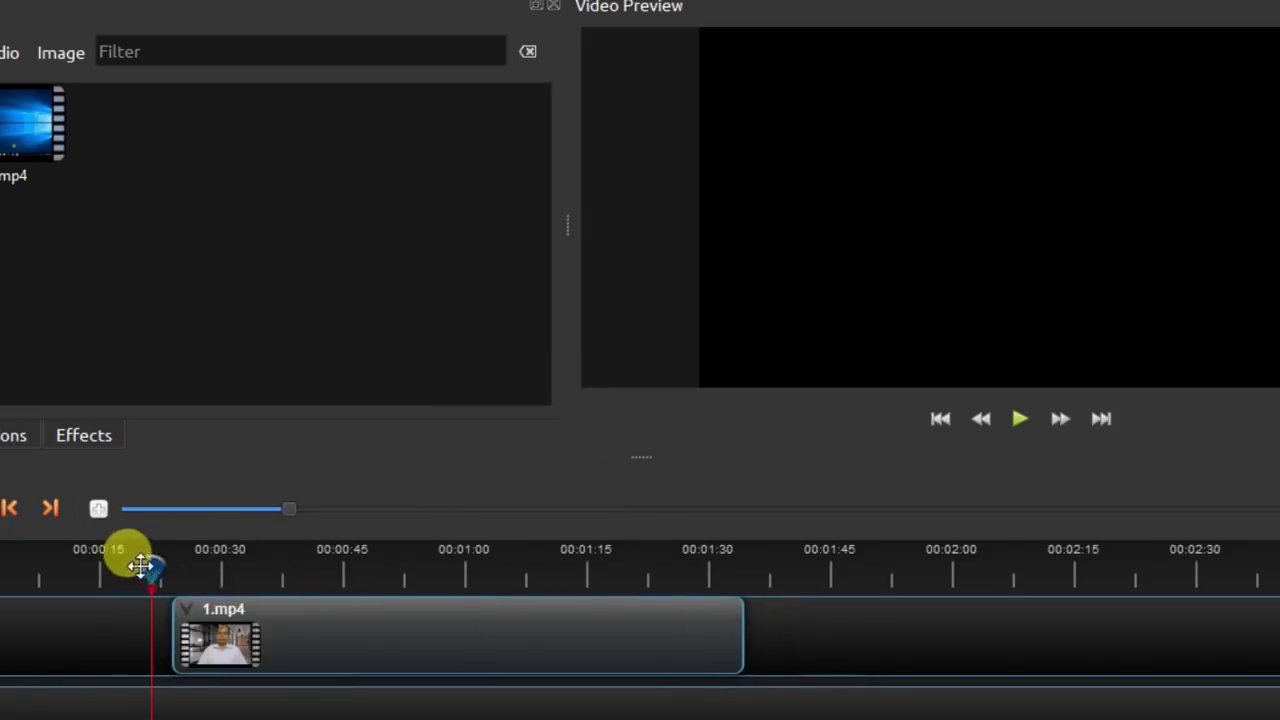
Step: Move the playhead to about 00:30, rotate the 1.mp4 clip 90 degrees right and play it
left_click_drag(145, 563, 224, 562)
right_click(187, 608)
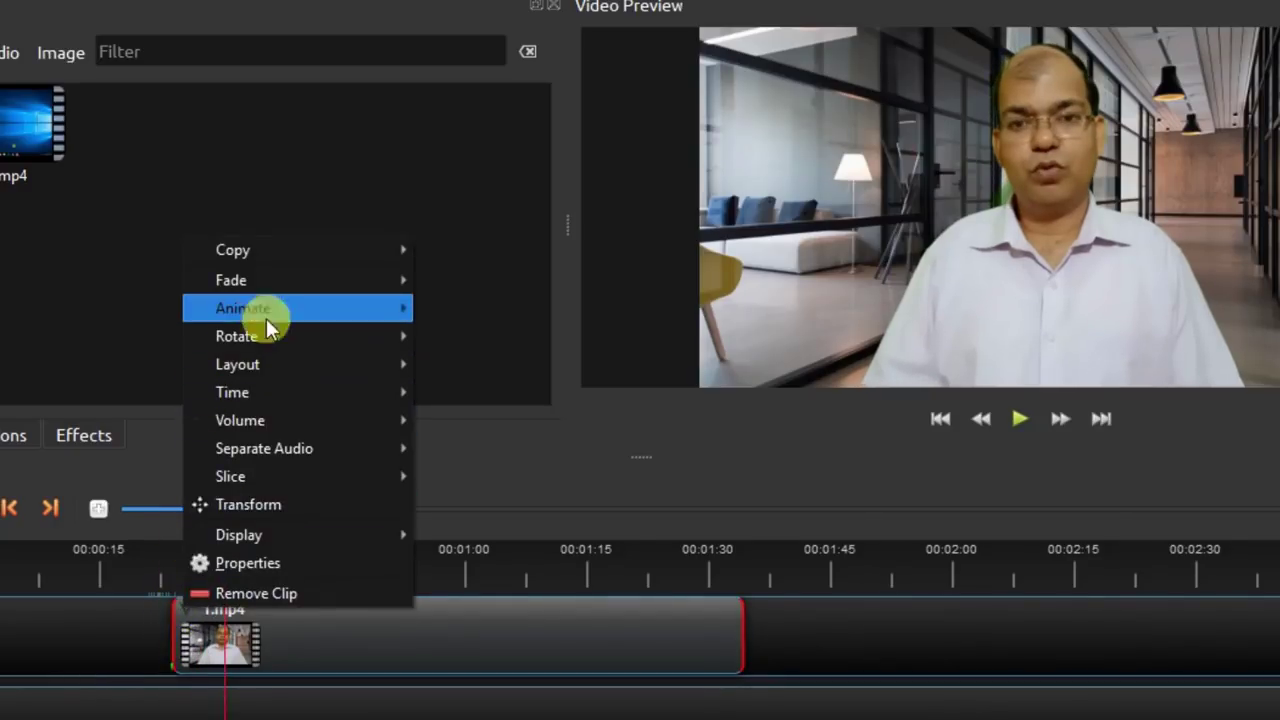
mouse_move(274, 308)
mouse_move(274, 334)
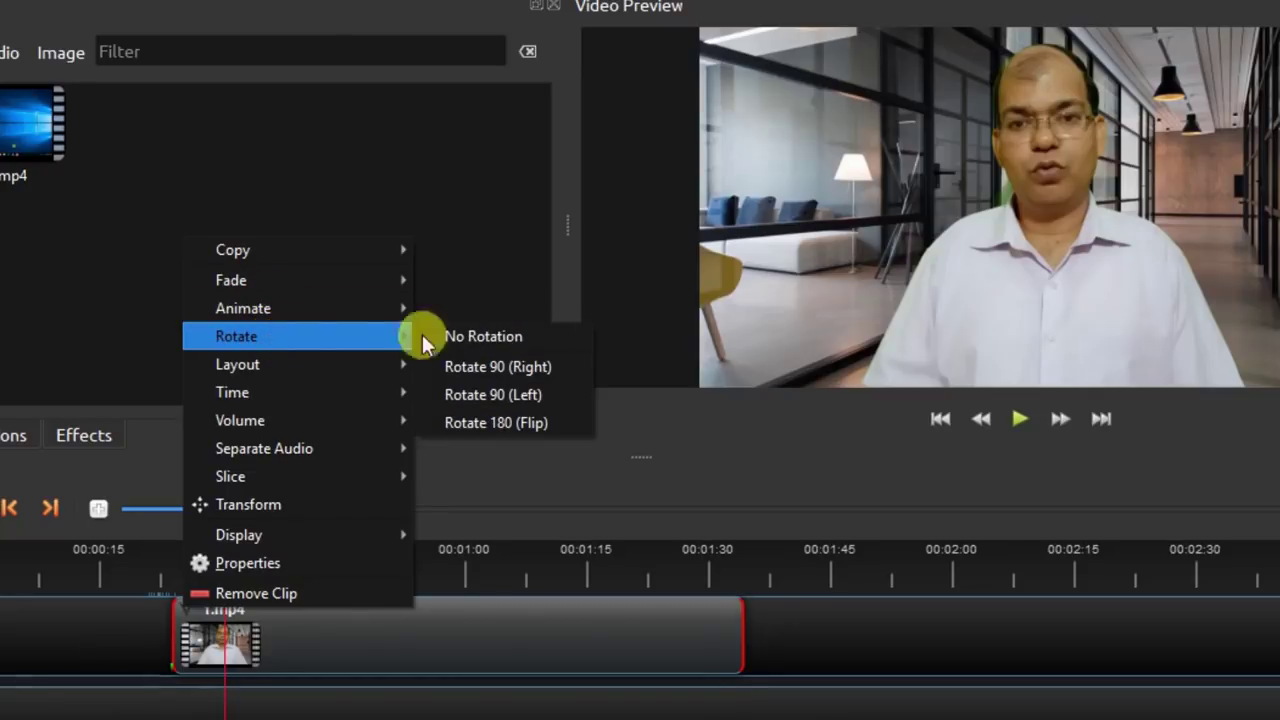
left_click(486, 369)
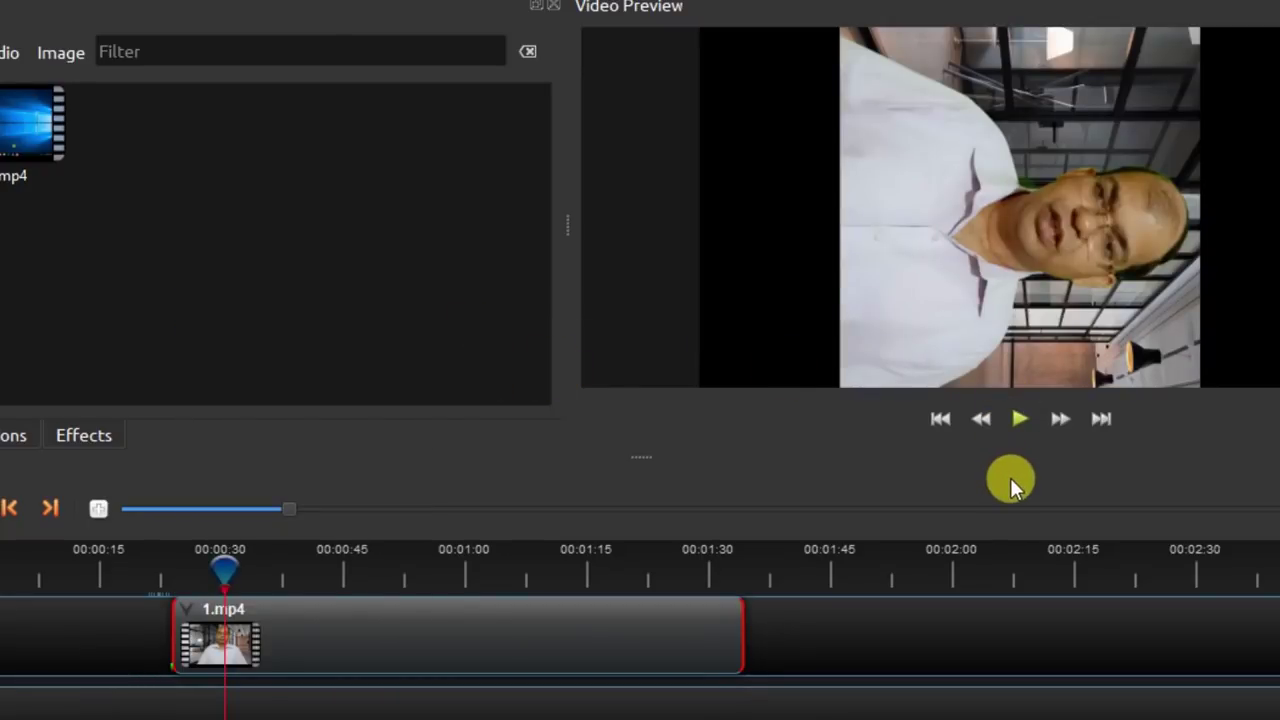
left_click(1025, 424)
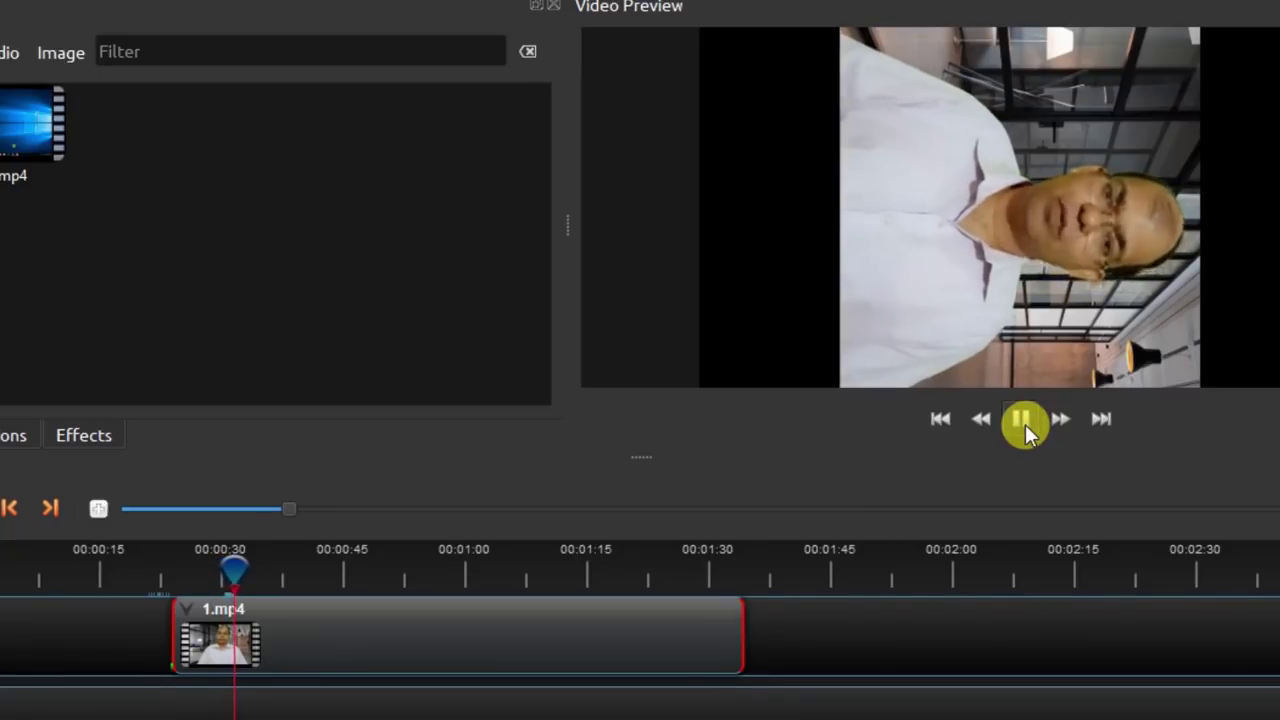
Step: Pause playback, rotate the 1.mp4 clip 90 degrees left and briefly preview the new orientation
left_click(1025, 424)
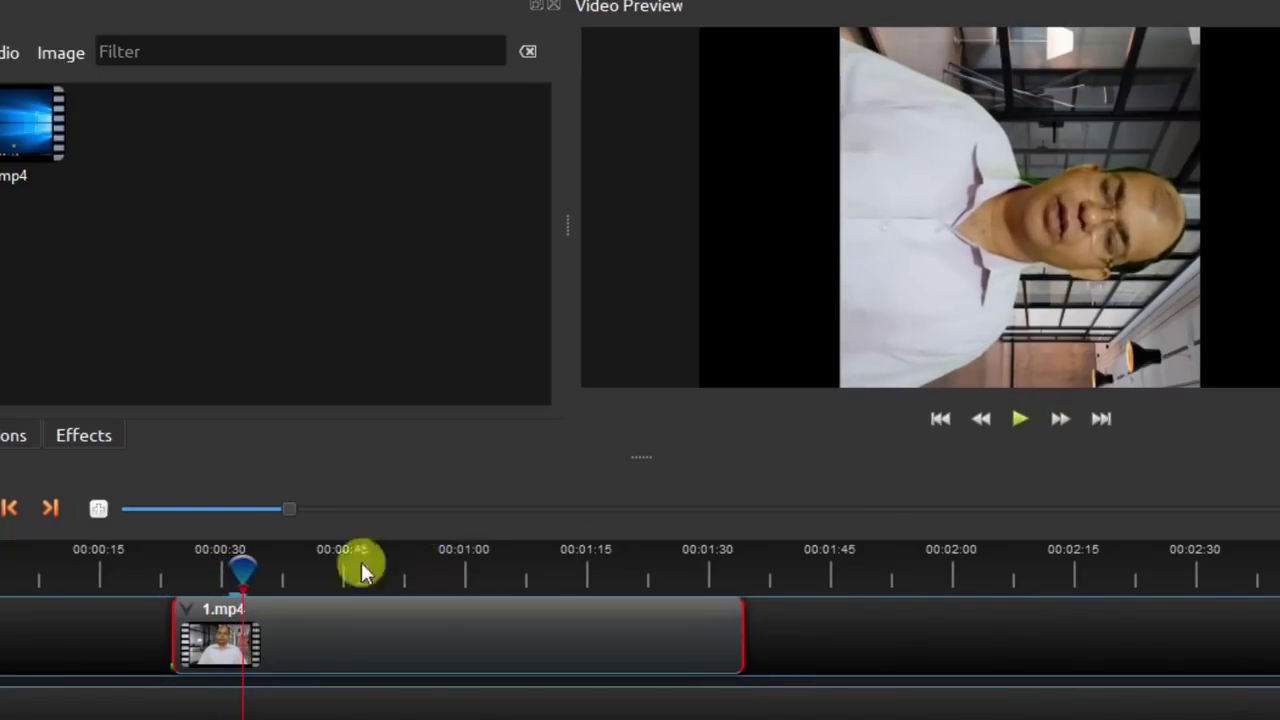
right_click(185, 614)
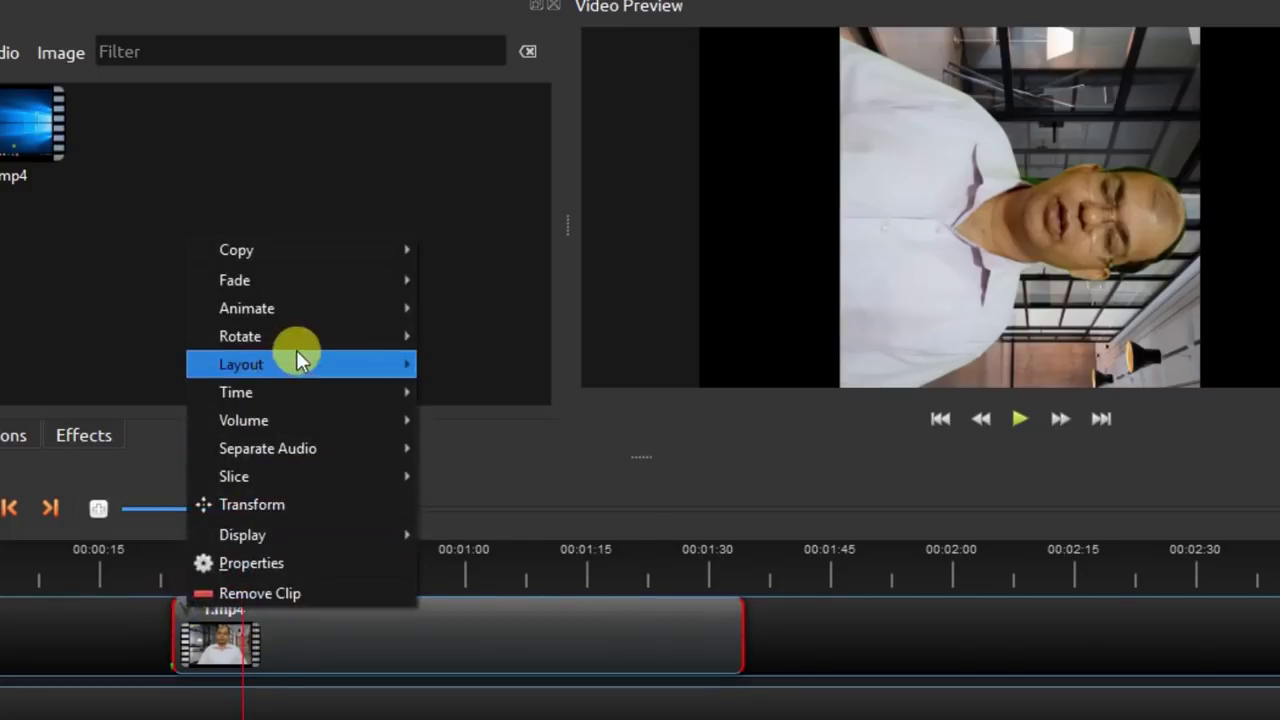
mouse_move(304, 336)
left_click(501, 395)
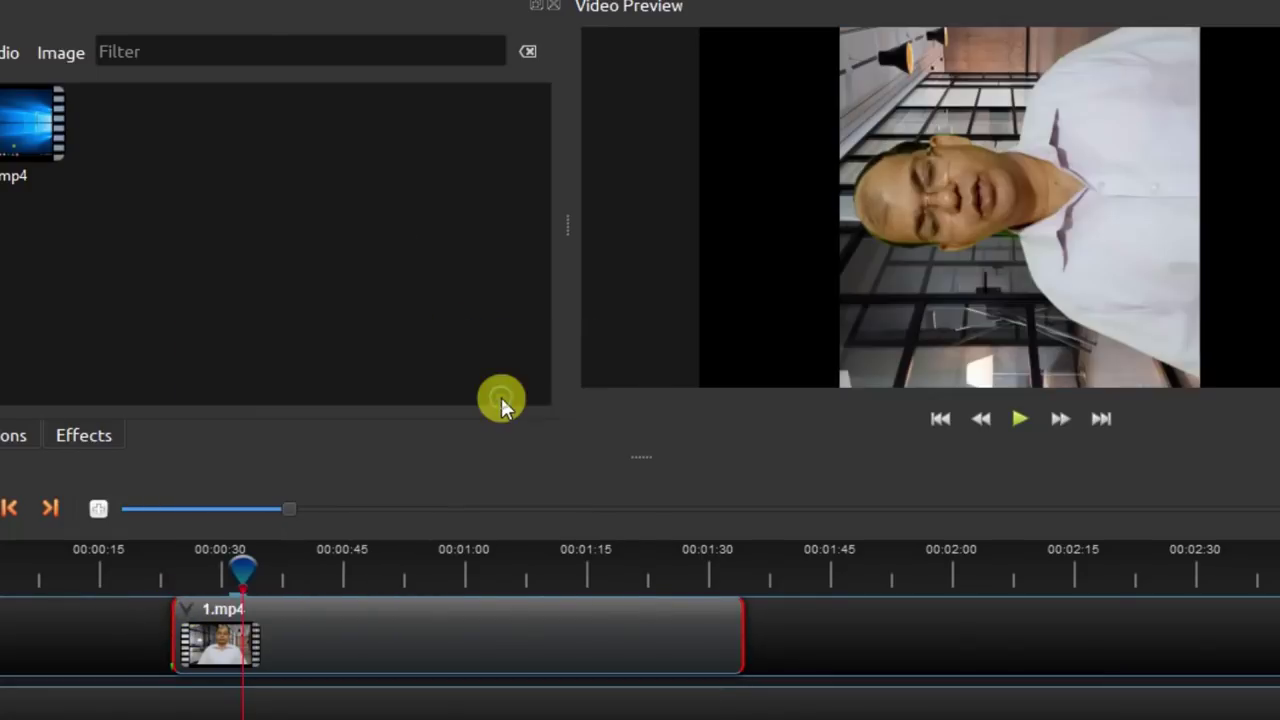
left_click(1019, 420)
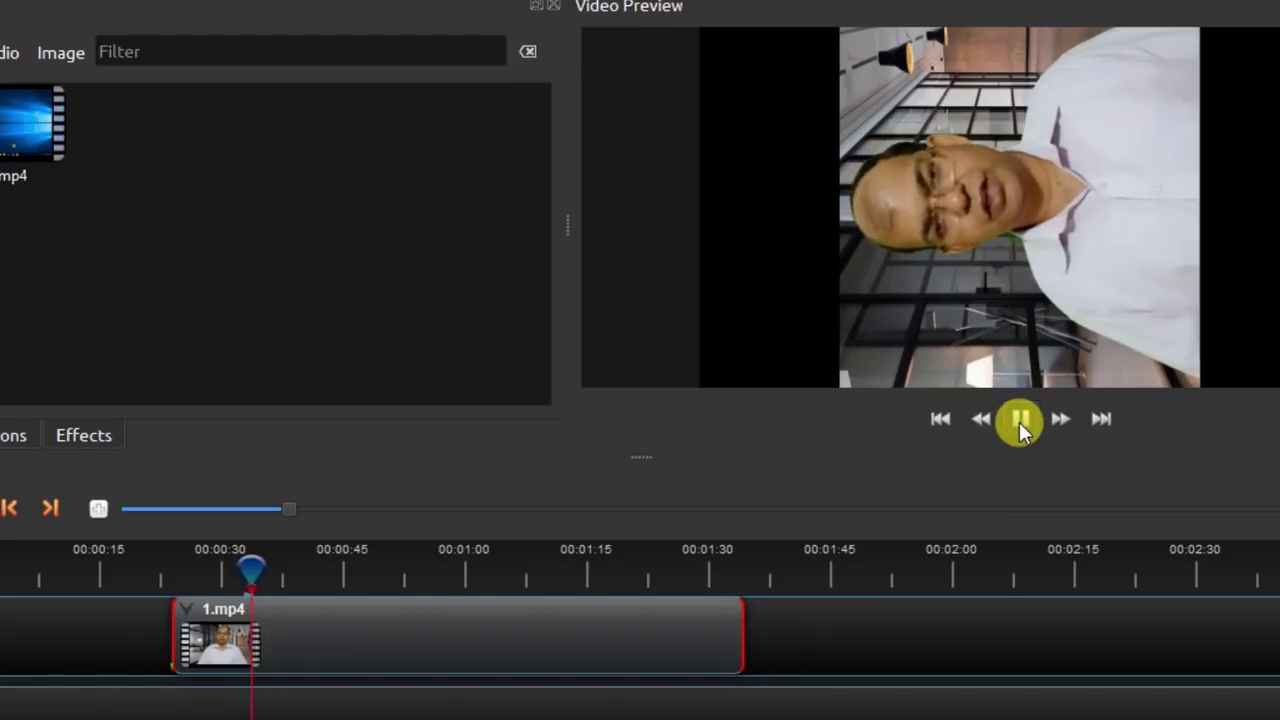
left_click(1019, 420)
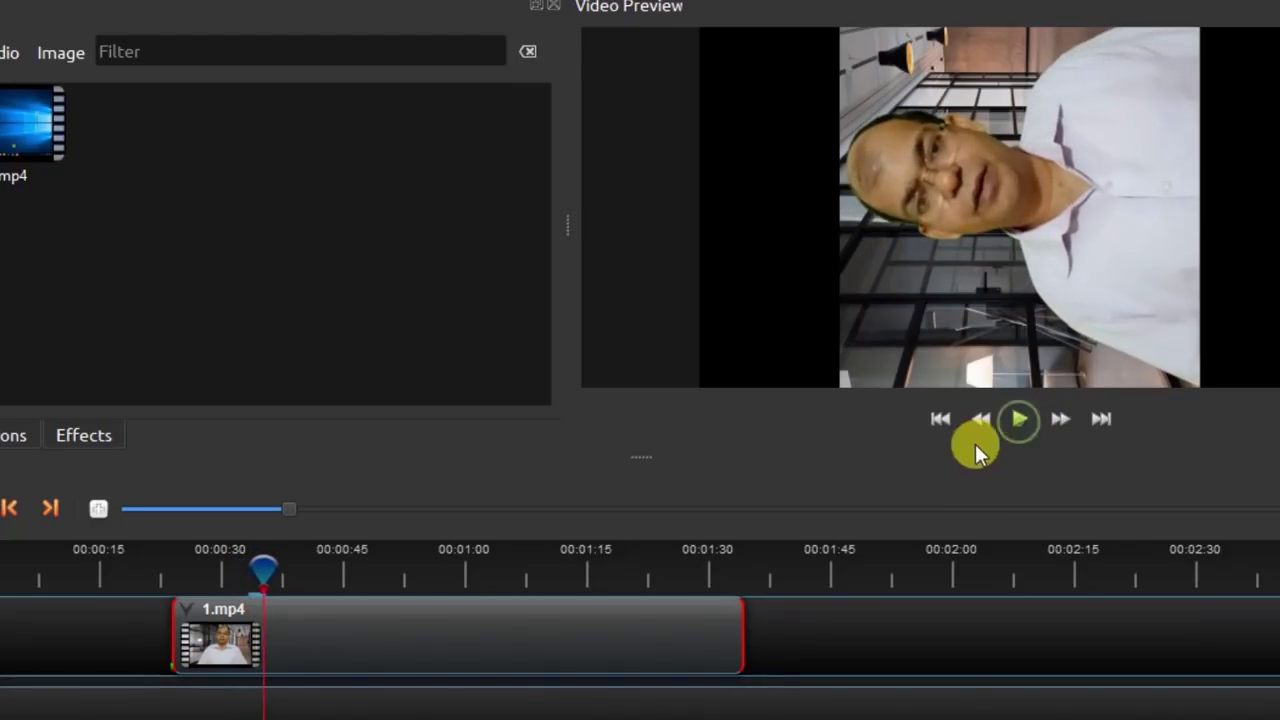
Step: Remove the rotation from the 1.mp4 clip
right_click(192, 618)
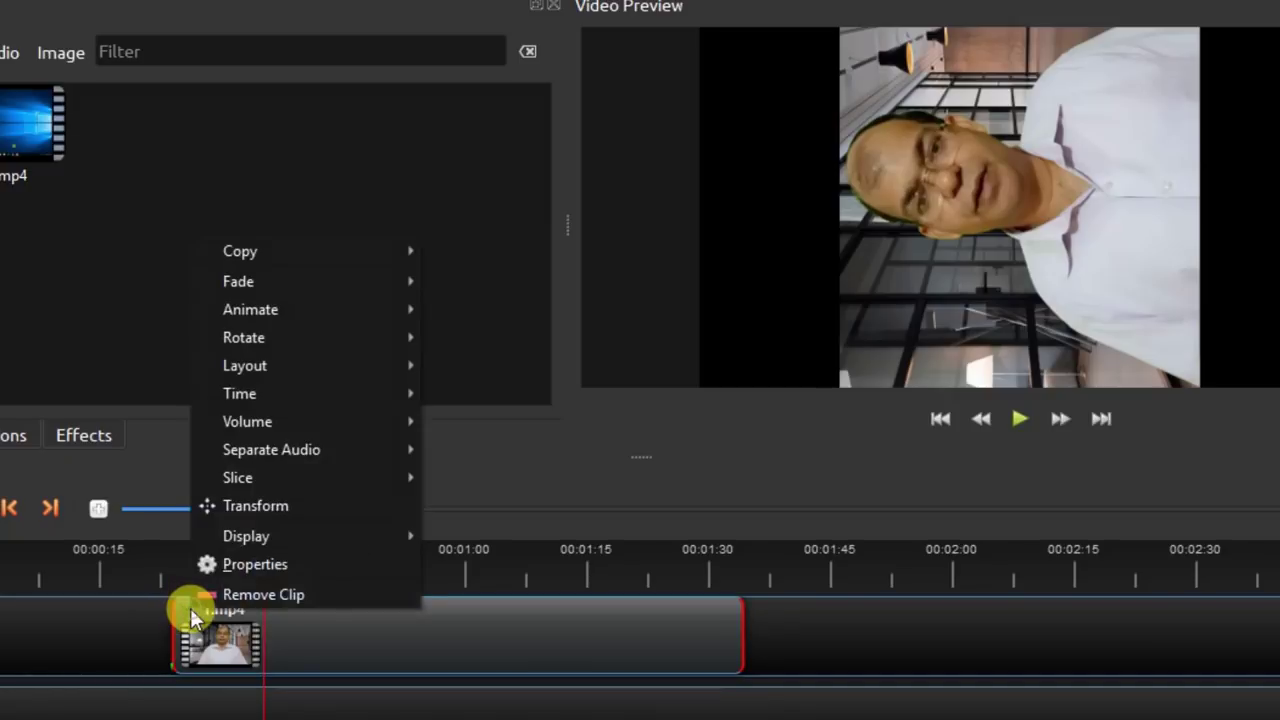
mouse_move(314, 337)
left_click(452, 340)
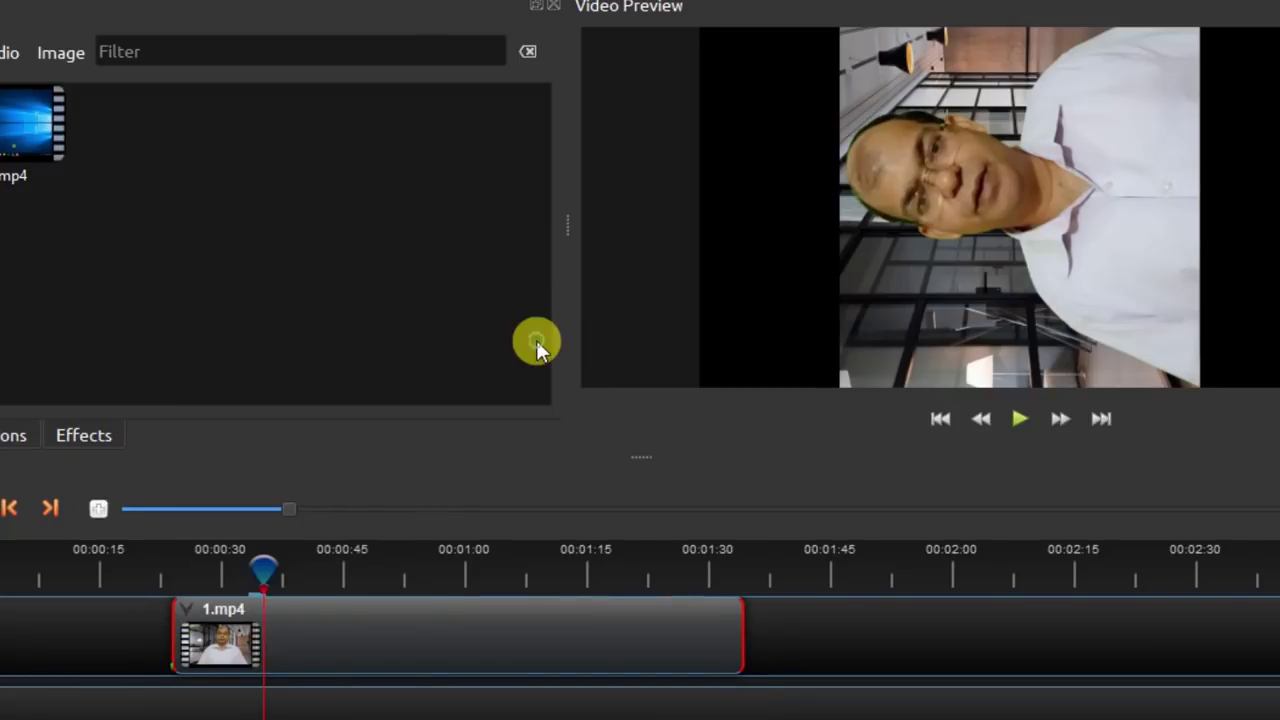
Step: Apply the 1/4 Size - Center layout to the 1.mp4 clip and preview it
right_click(190, 604)
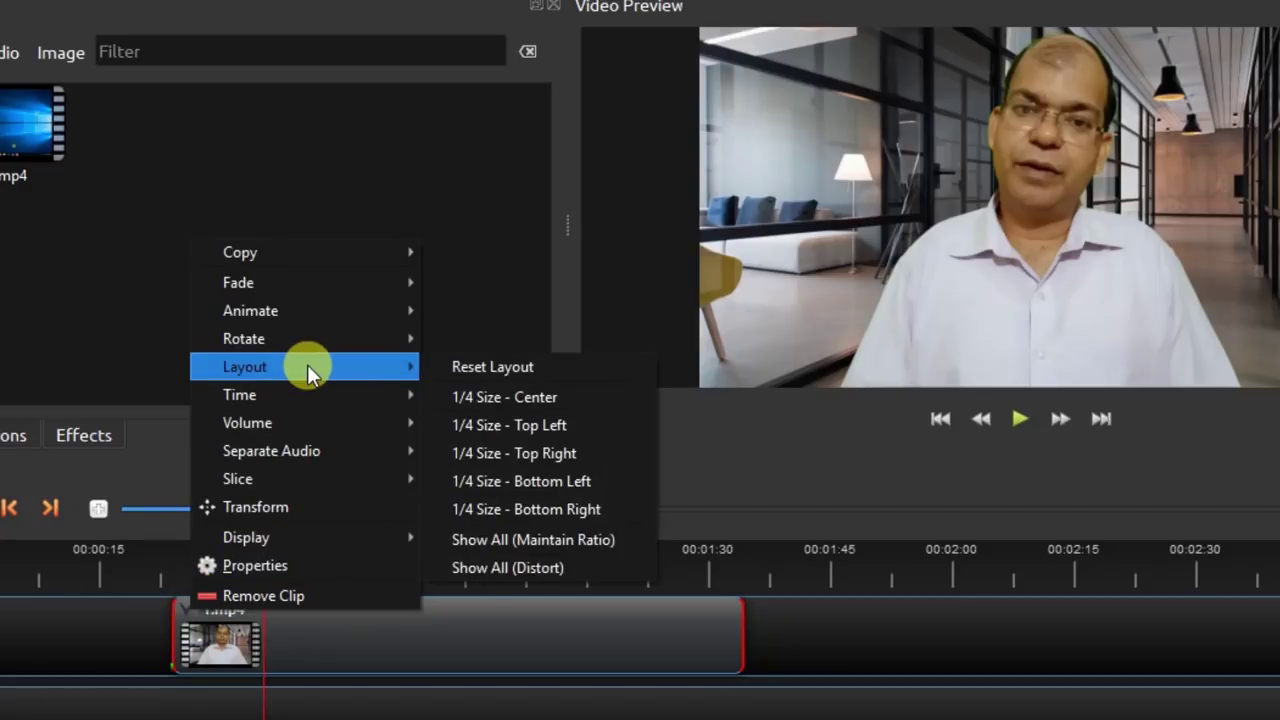
left_click(561, 399)
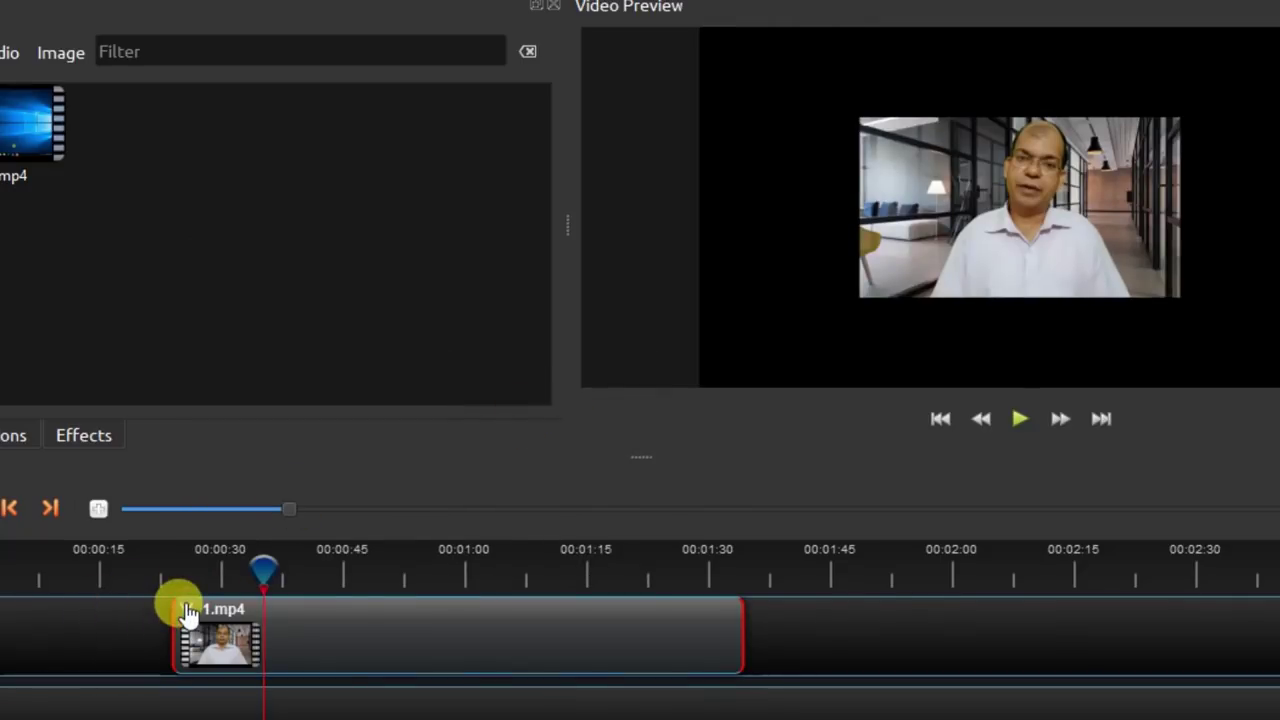
left_click(1021, 420)
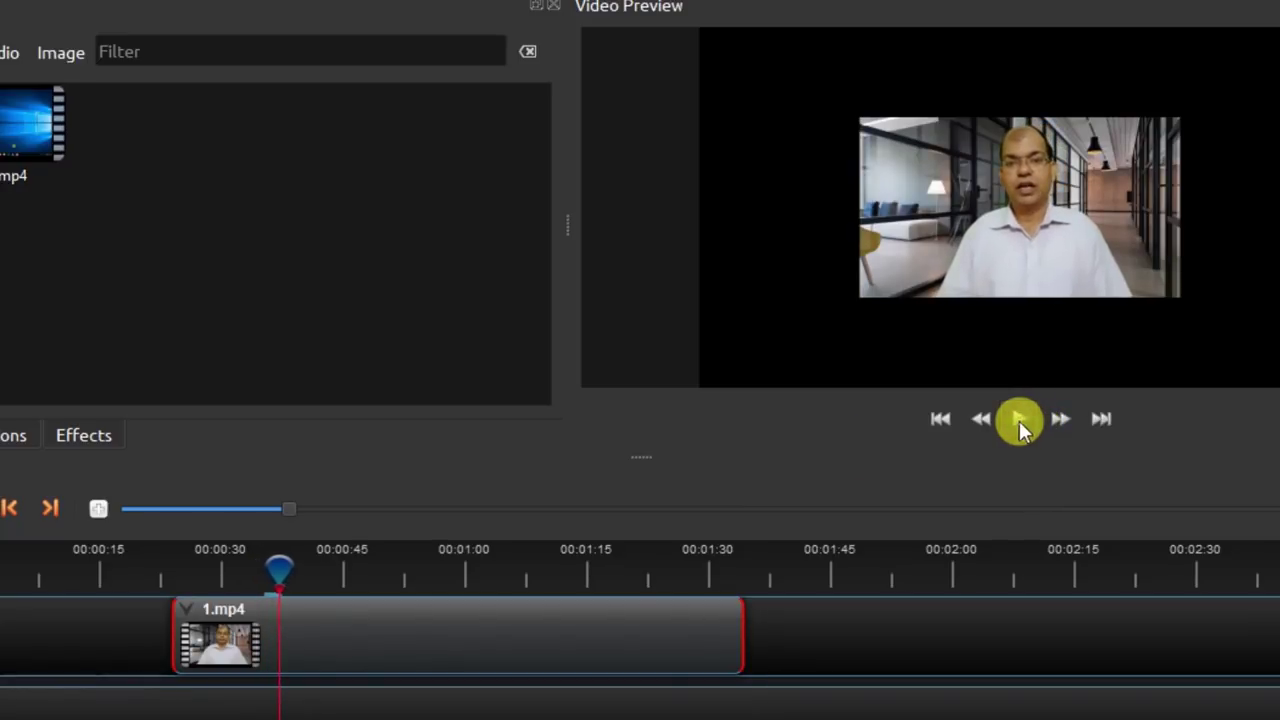
Step: Move the playhead back to the start of the 1.mp4 clip and reset the clip's layout
left_click_drag(275, 565, 181, 578)
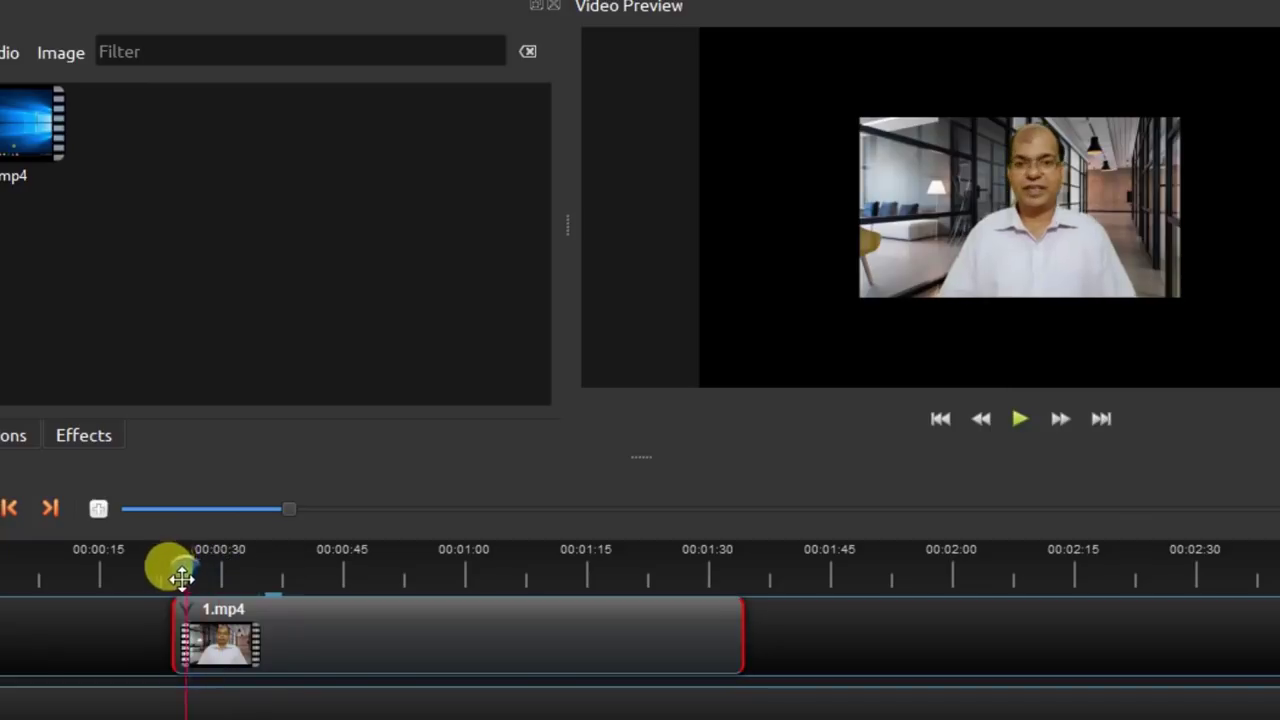
right_click(182, 608)
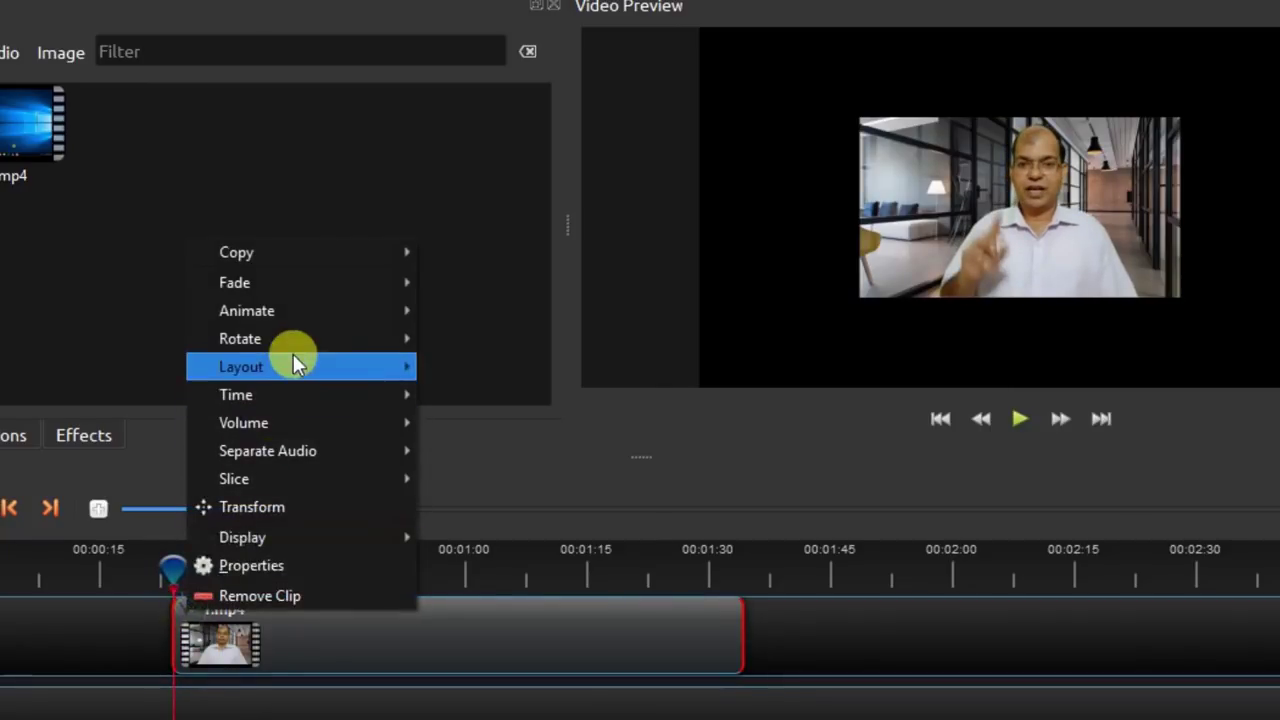
mouse_move(300, 364)
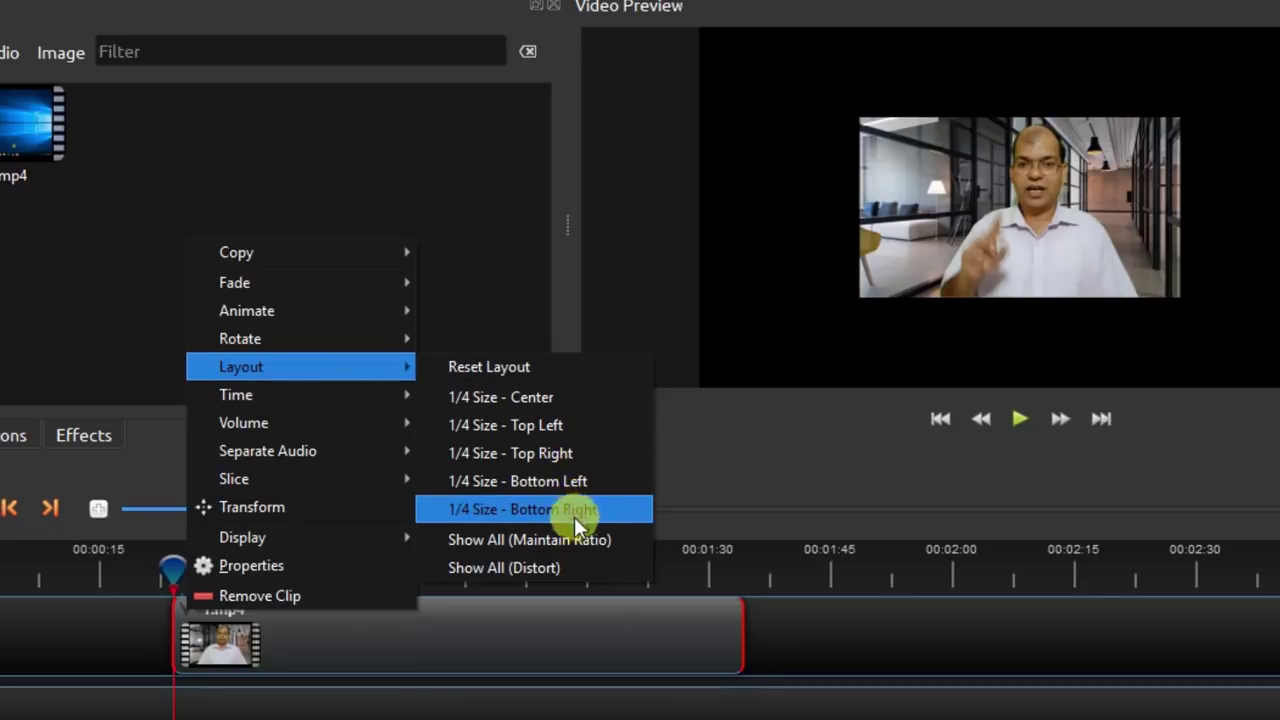
left_click(496, 370)
Step: Open the editing options for the 1.mp4 clip
right_click(178, 614)
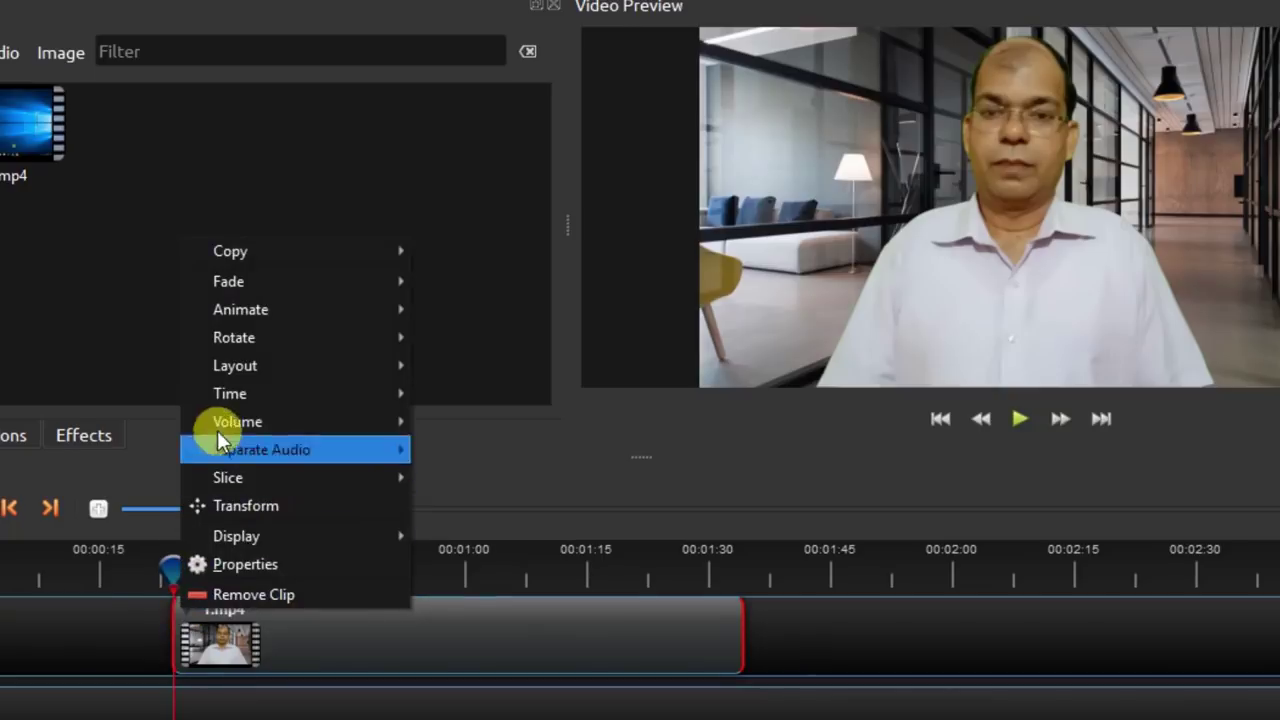
mouse_move(266, 386)
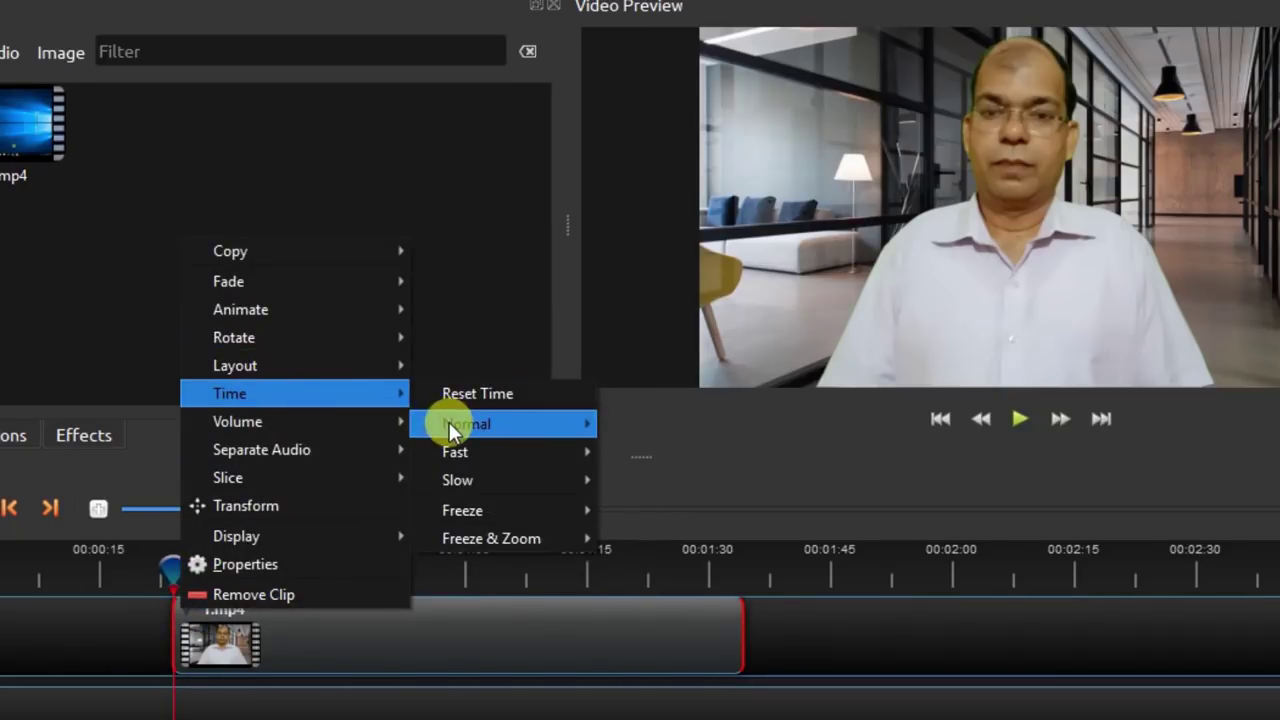
mouse_move(450, 422)
mouse_move(663, 423)
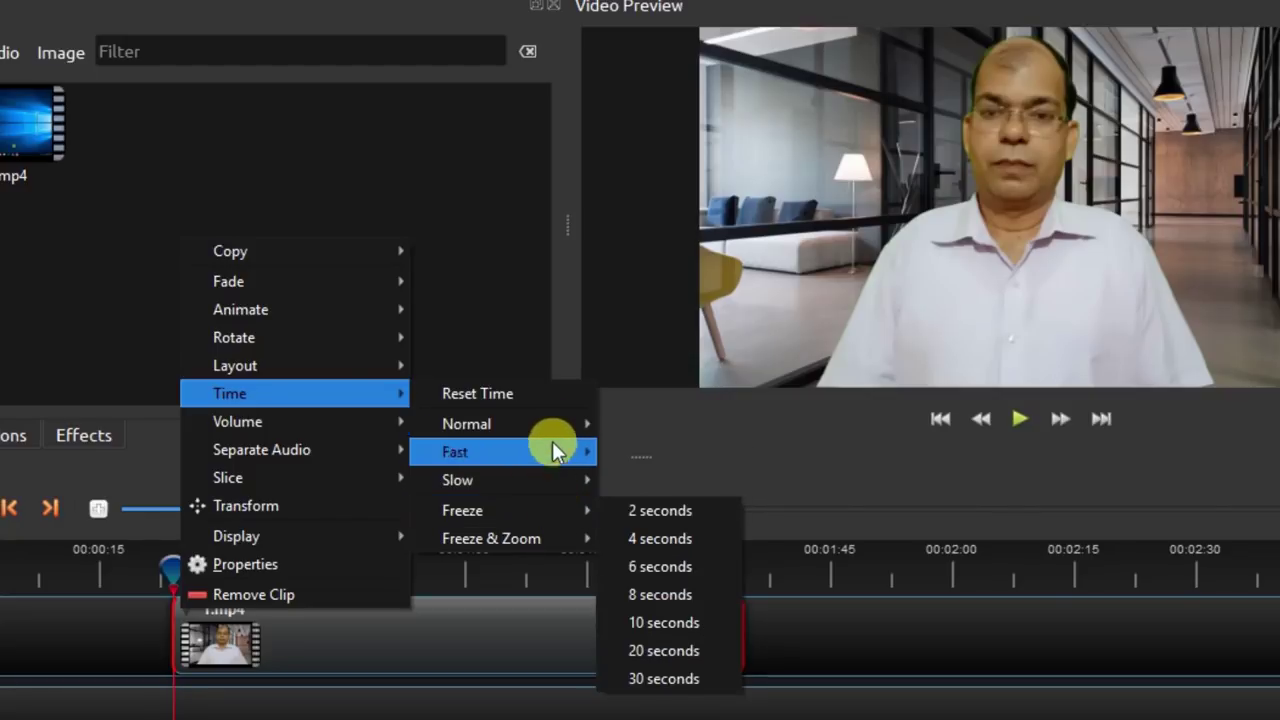
mouse_move(556, 424)
mouse_move(697, 451)
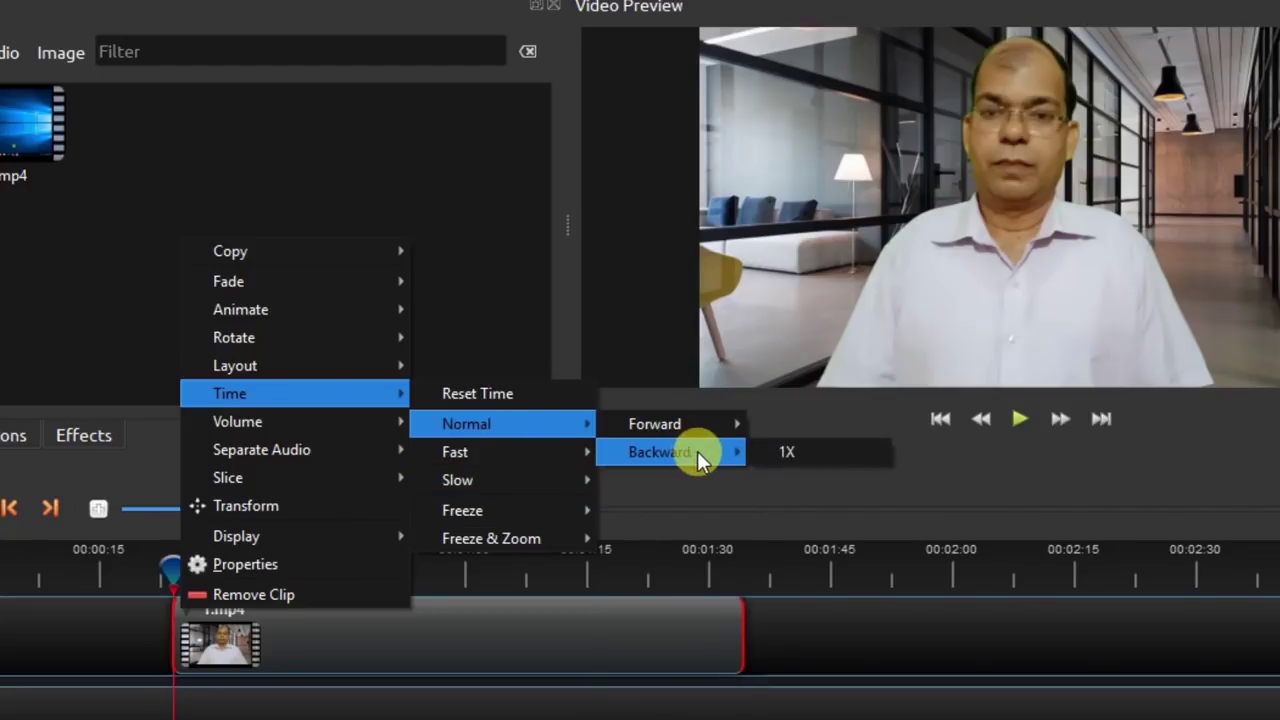
Step: Set the volume at the start of clip 1.mp4 to Level 50% and play the clip to hear the change
mouse_move(239, 425)
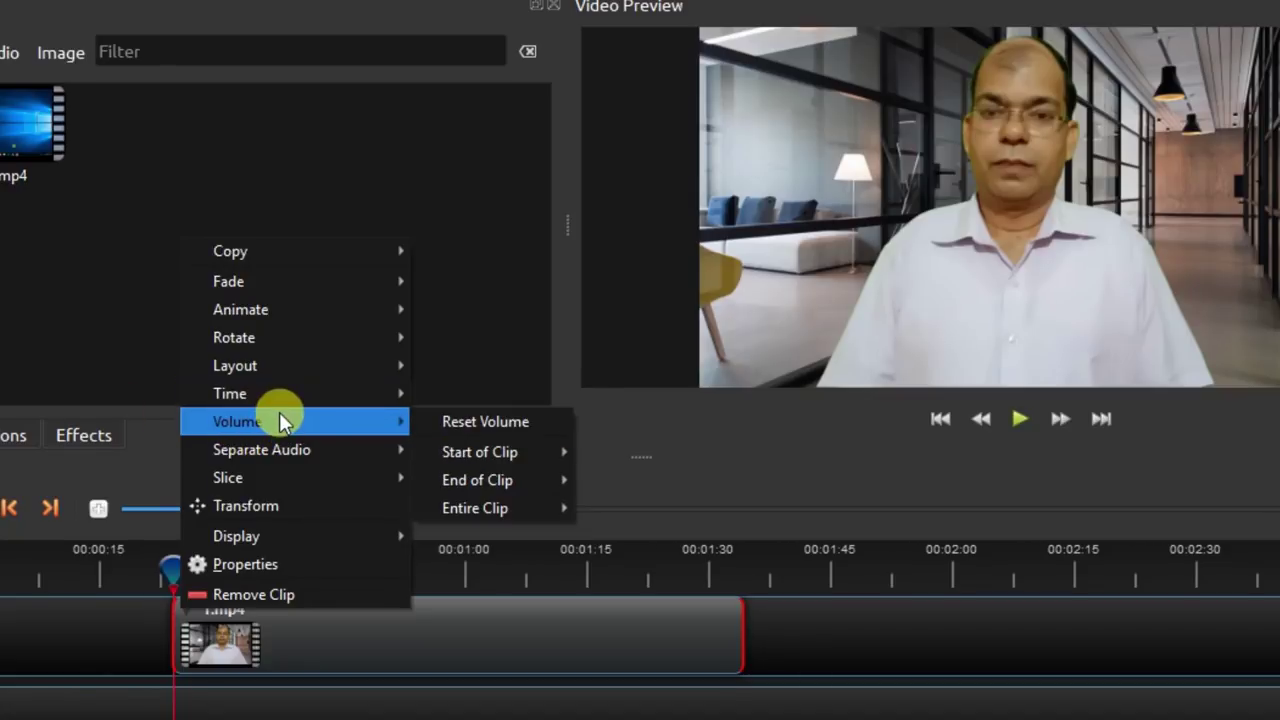
mouse_move(505, 451)
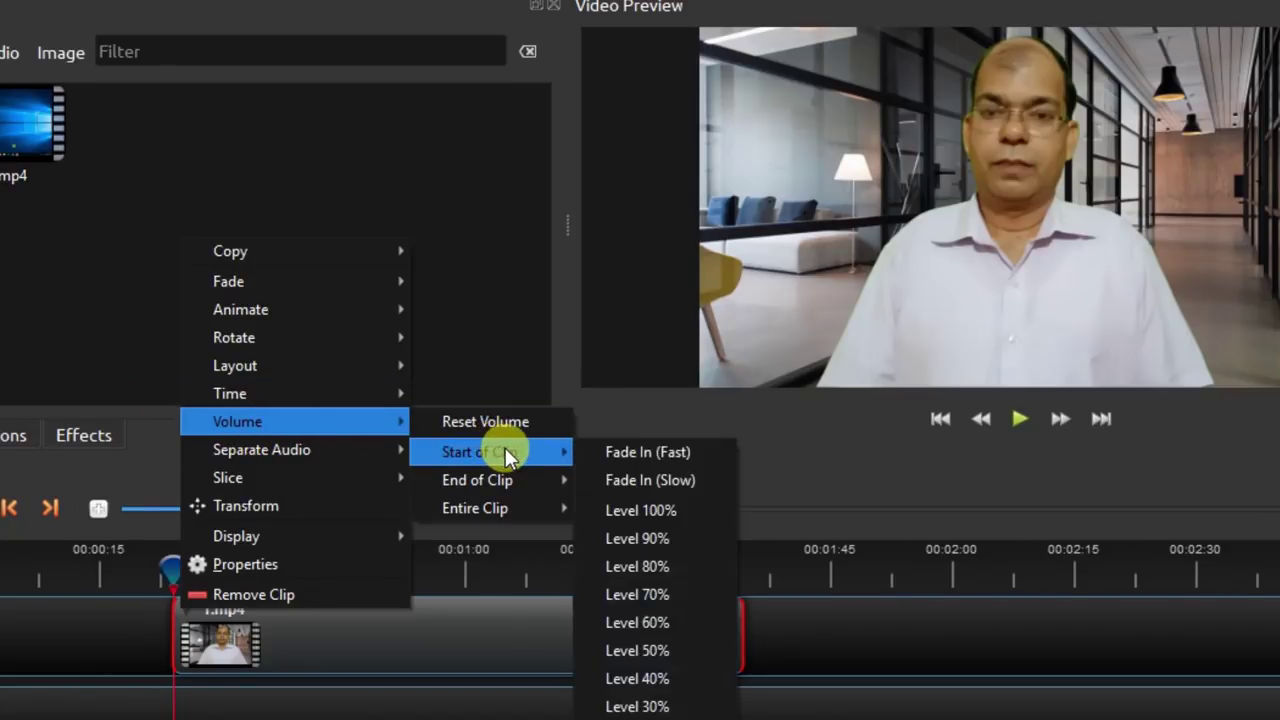
left_click(681, 646)
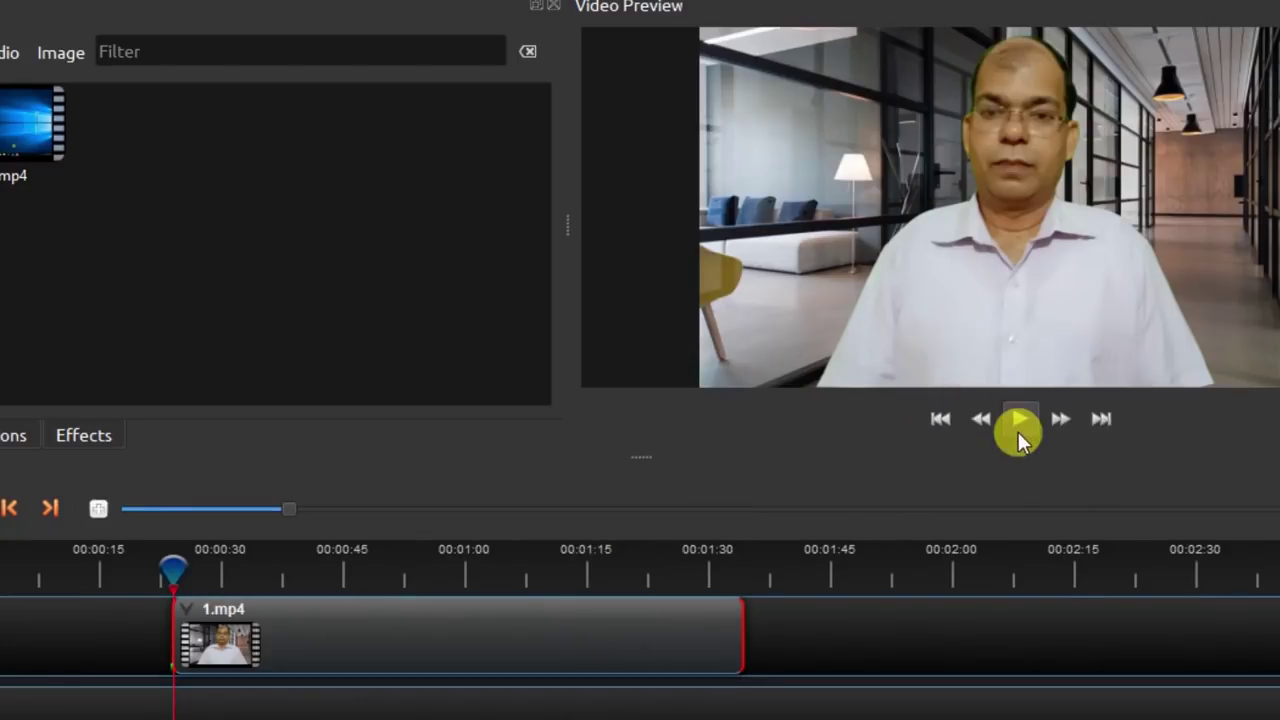
left_click(170, 562)
left_click(1030, 419)
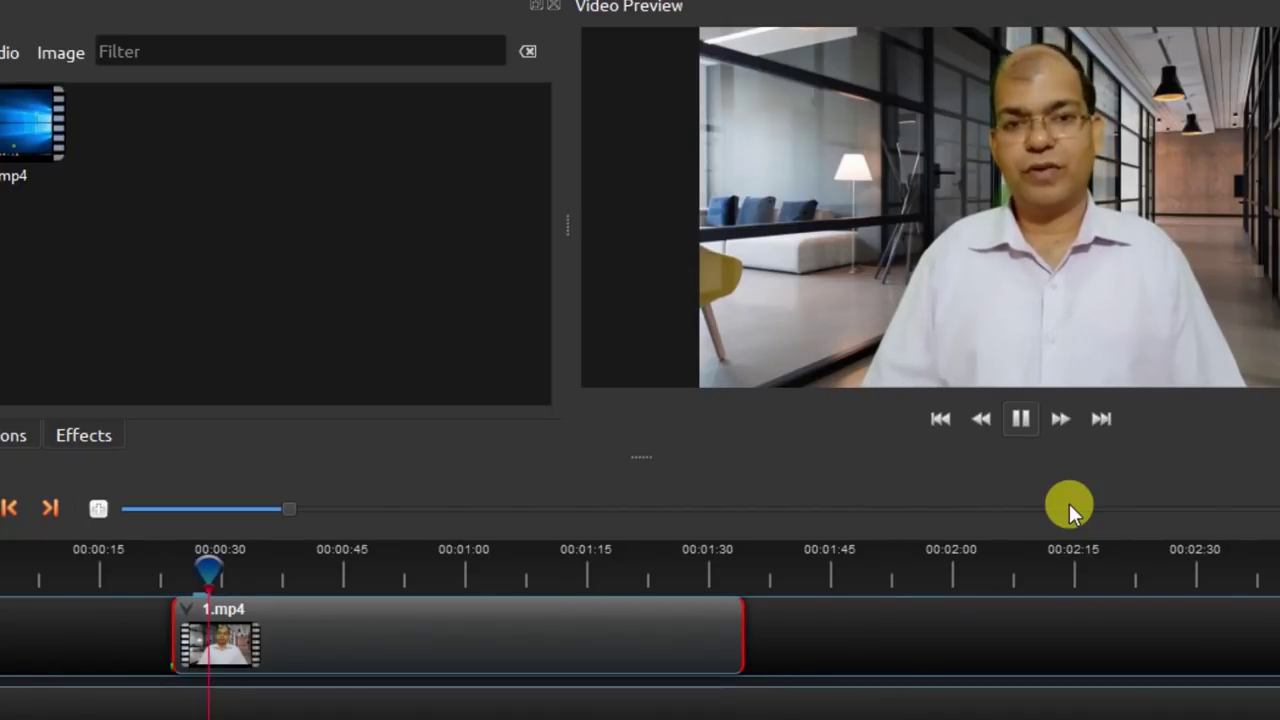
left_click(1021, 420)
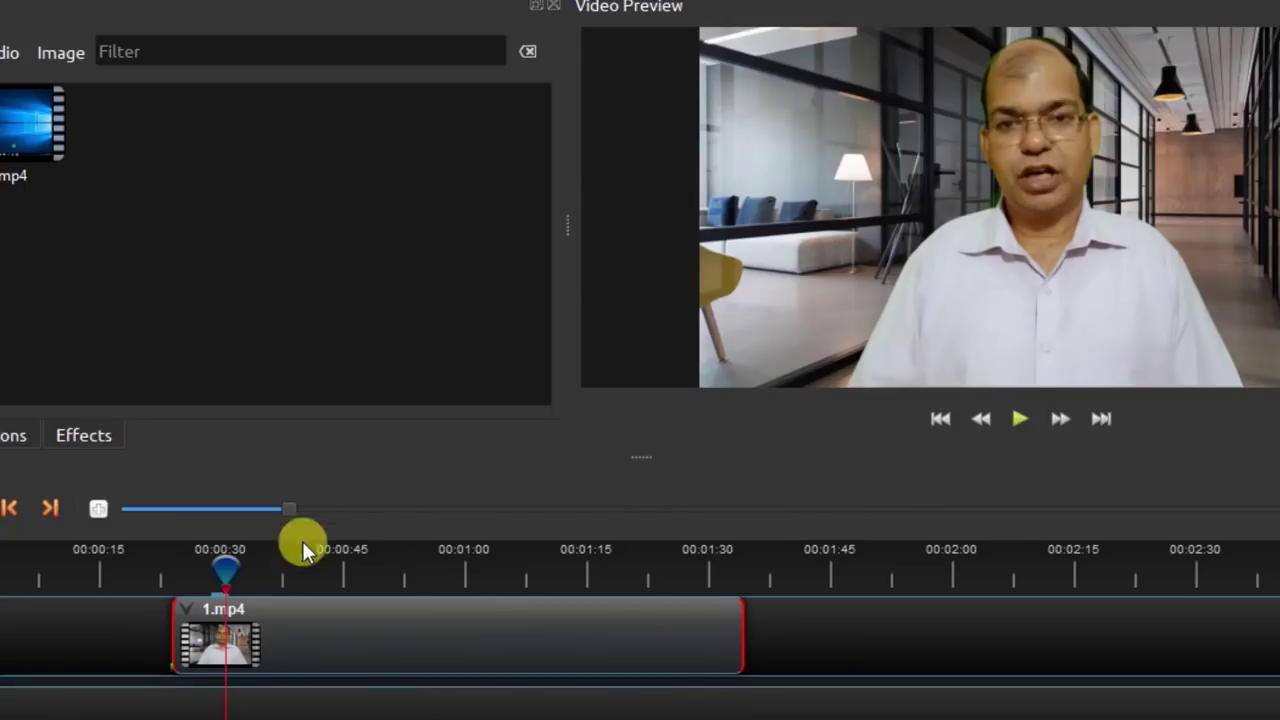
Step: Return the playhead to just before clip 1.mp4 and reset the clip's volume
left_click_drag(227, 558, 162, 562)
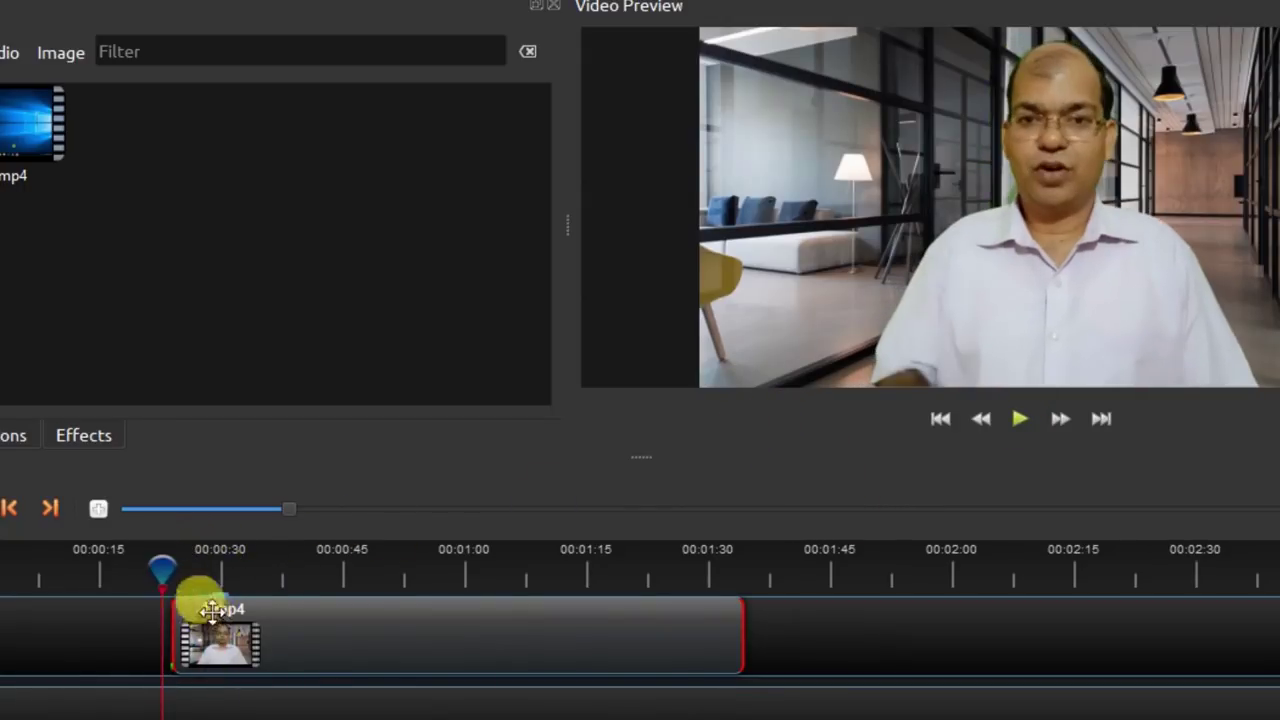
right_click(190, 620)
mouse_move(276, 445)
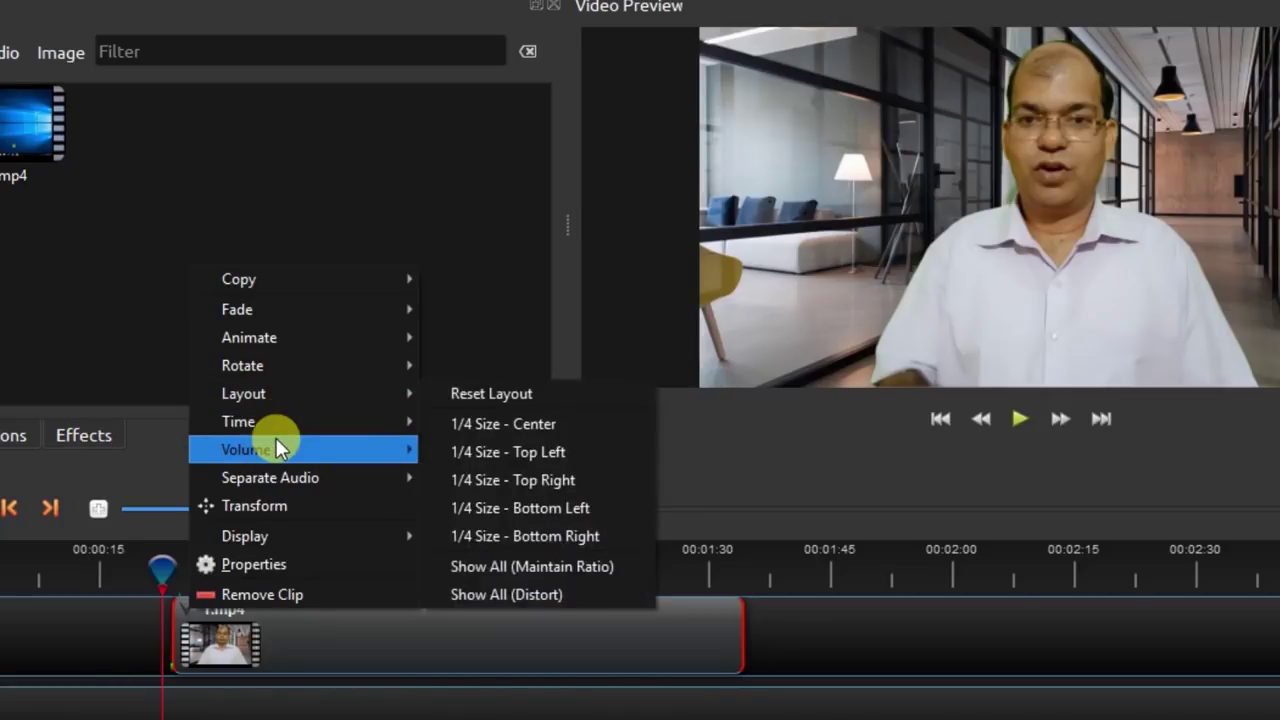
left_click(457, 447)
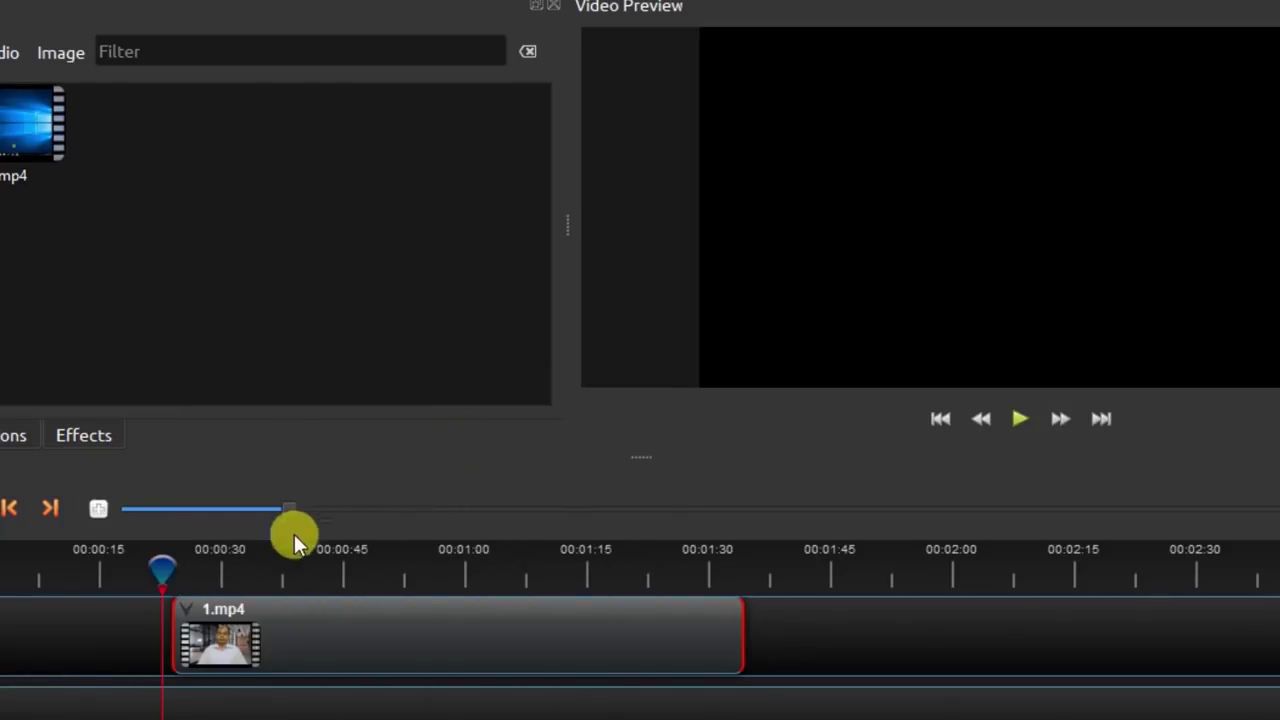
Step: Separate the audio of clip 1.mp4 into multiple clips, one per channel, and enlarge the timeline area
left_click_drag(167, 600, 209, 573)
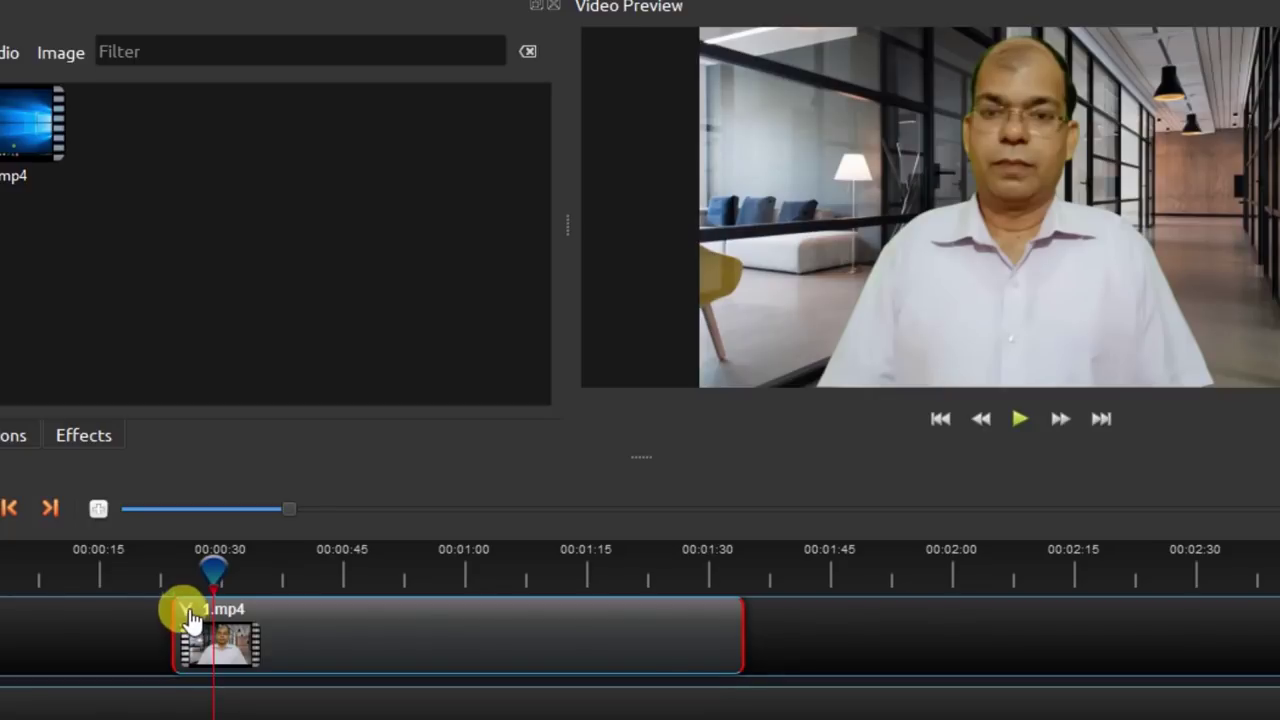
right_click(189, 615)
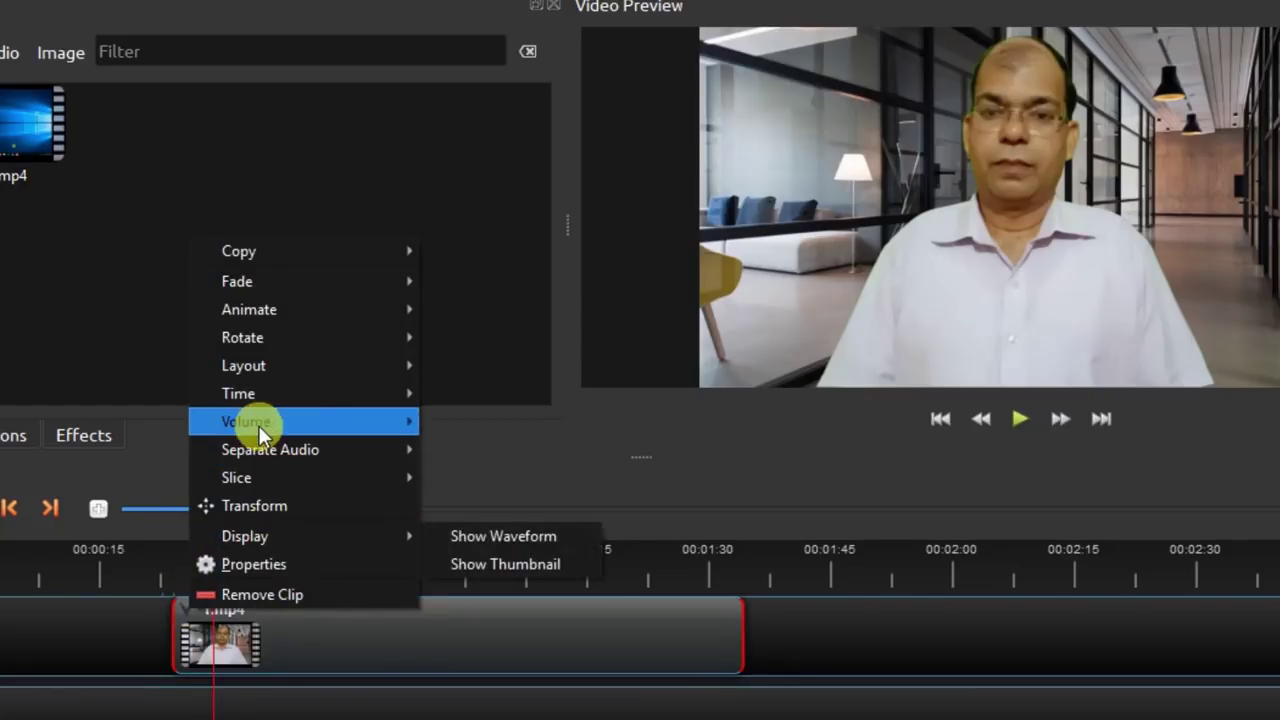
mouse_move(307, 451)
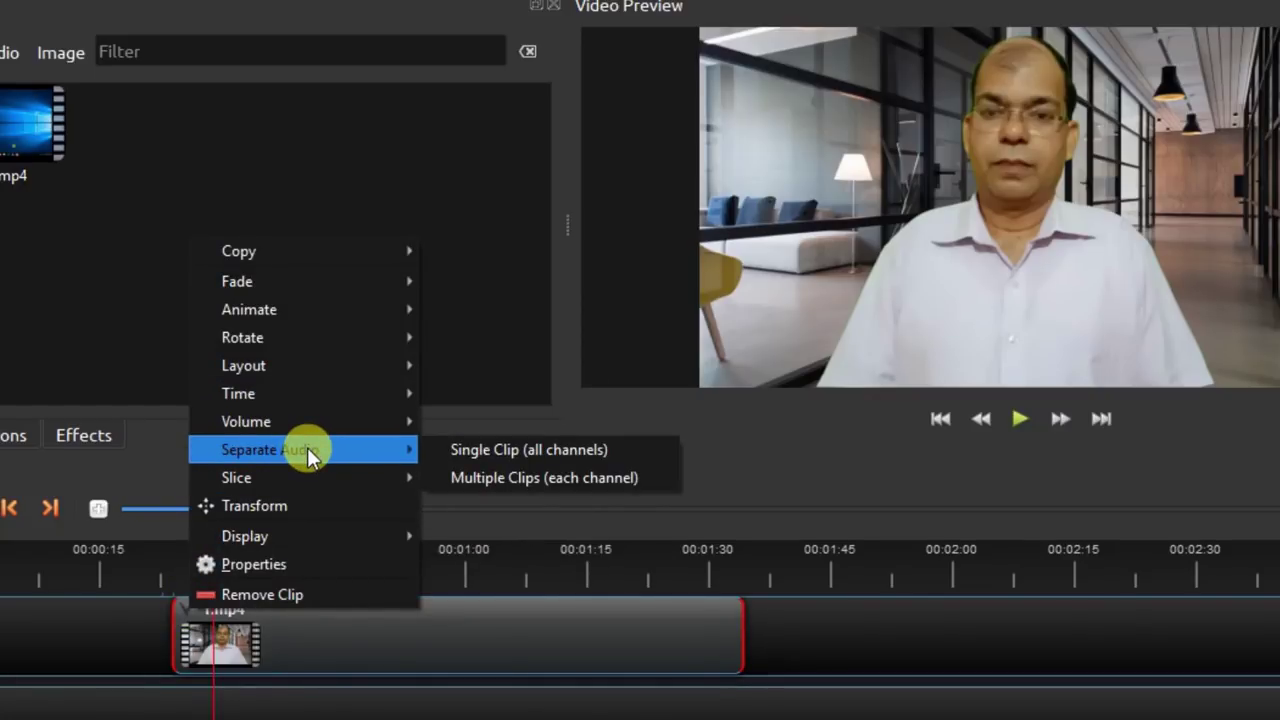
left_click(600, 477)
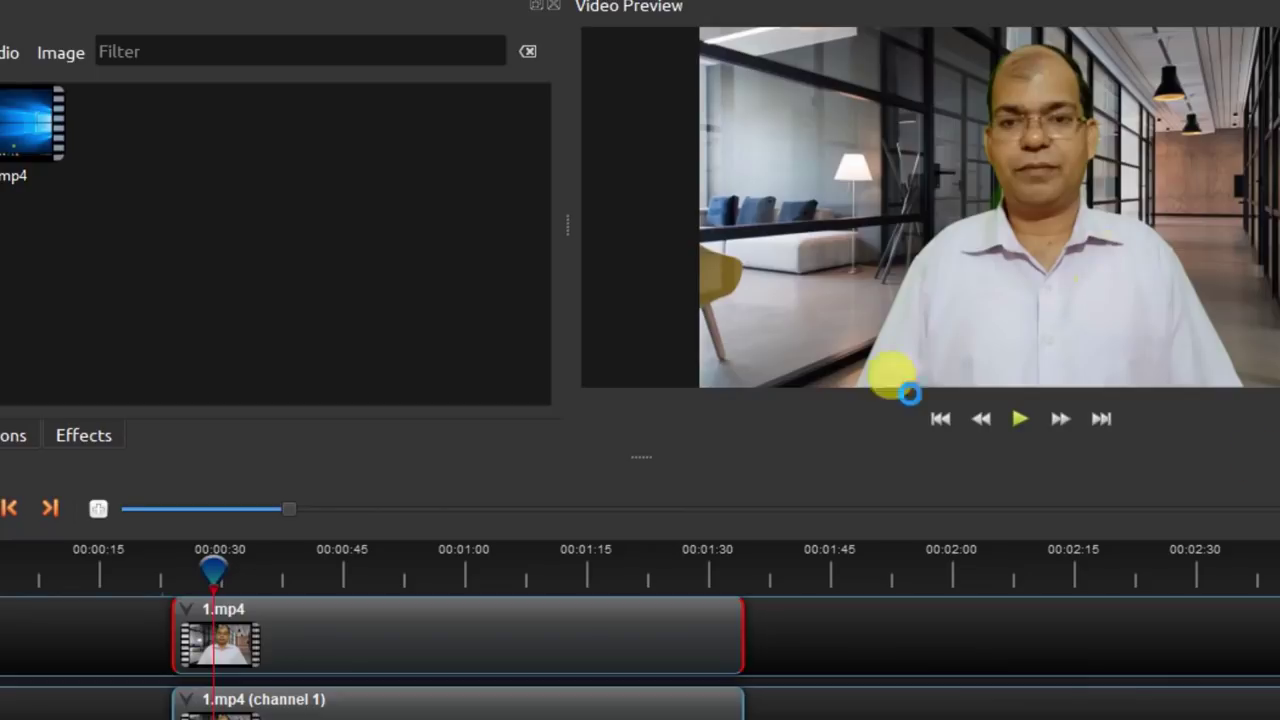
left_click_drag(643, 452, 643, 392)
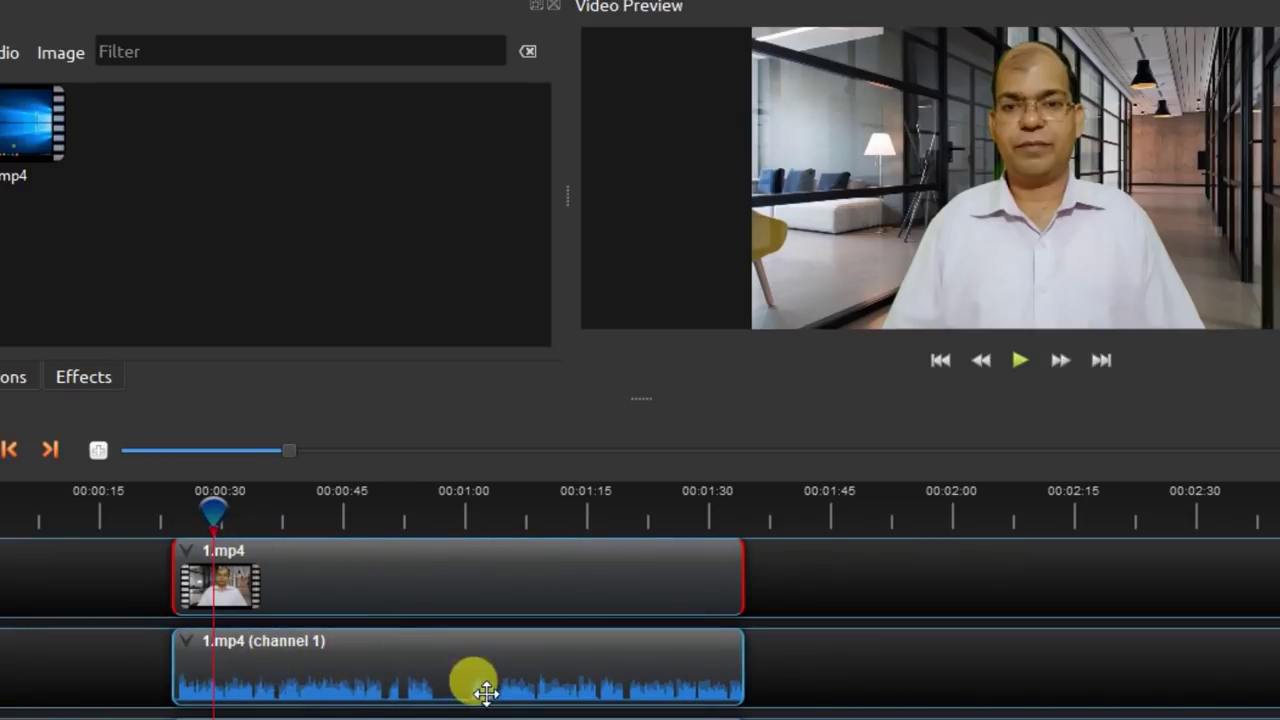
Step: Play the timeline briefly from just before clip 1.mp4 to check it with its separated audio
left_click_drag(207, 513, 162, 512)
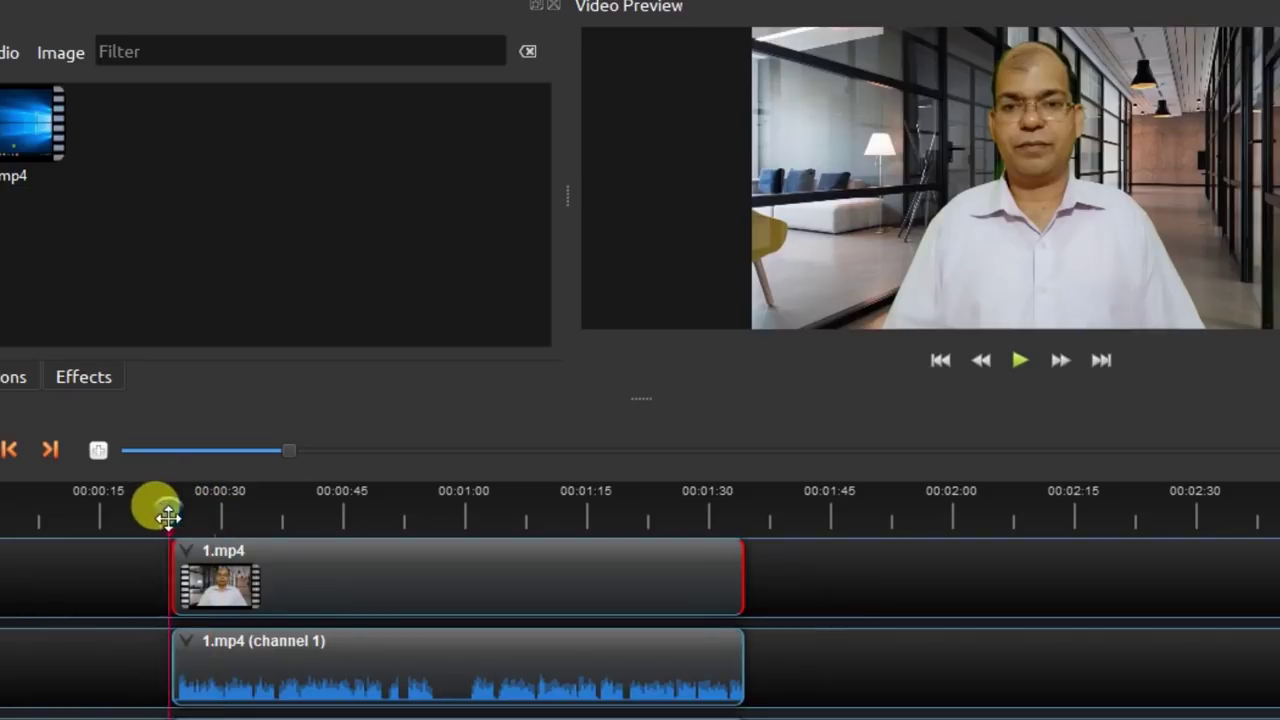
left_click(1020, 362)
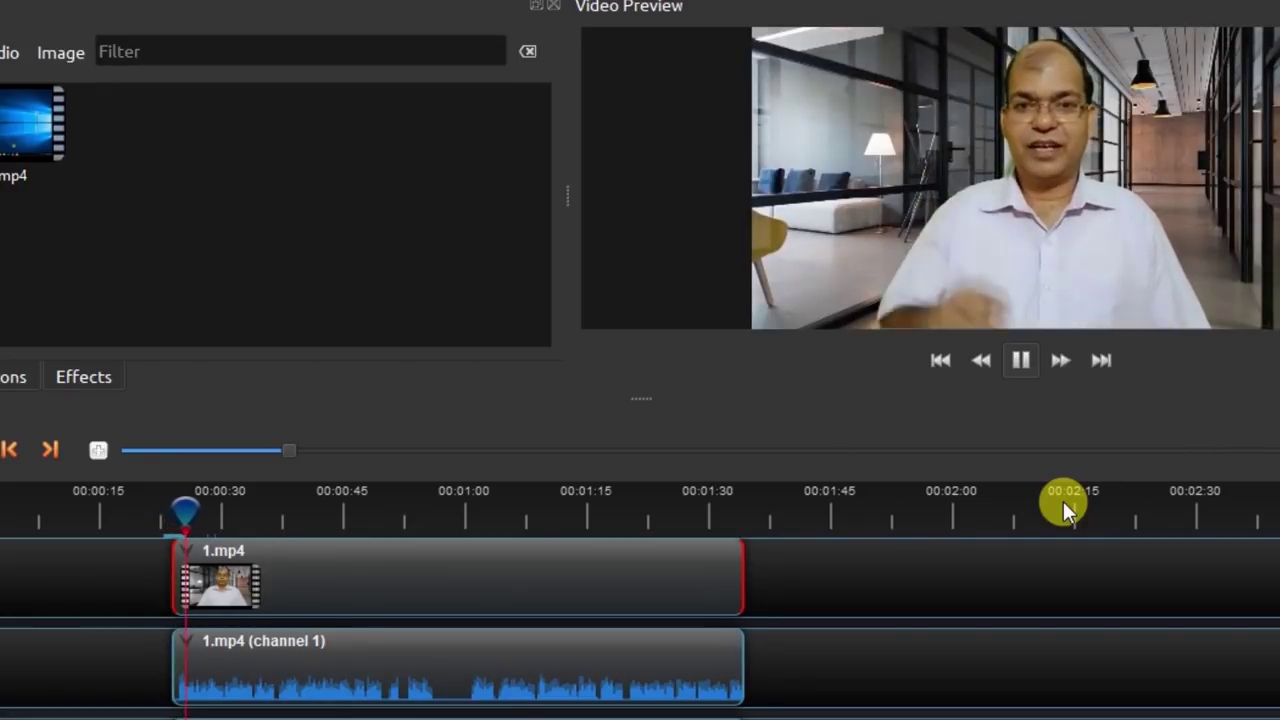
left_click(1018, 366)
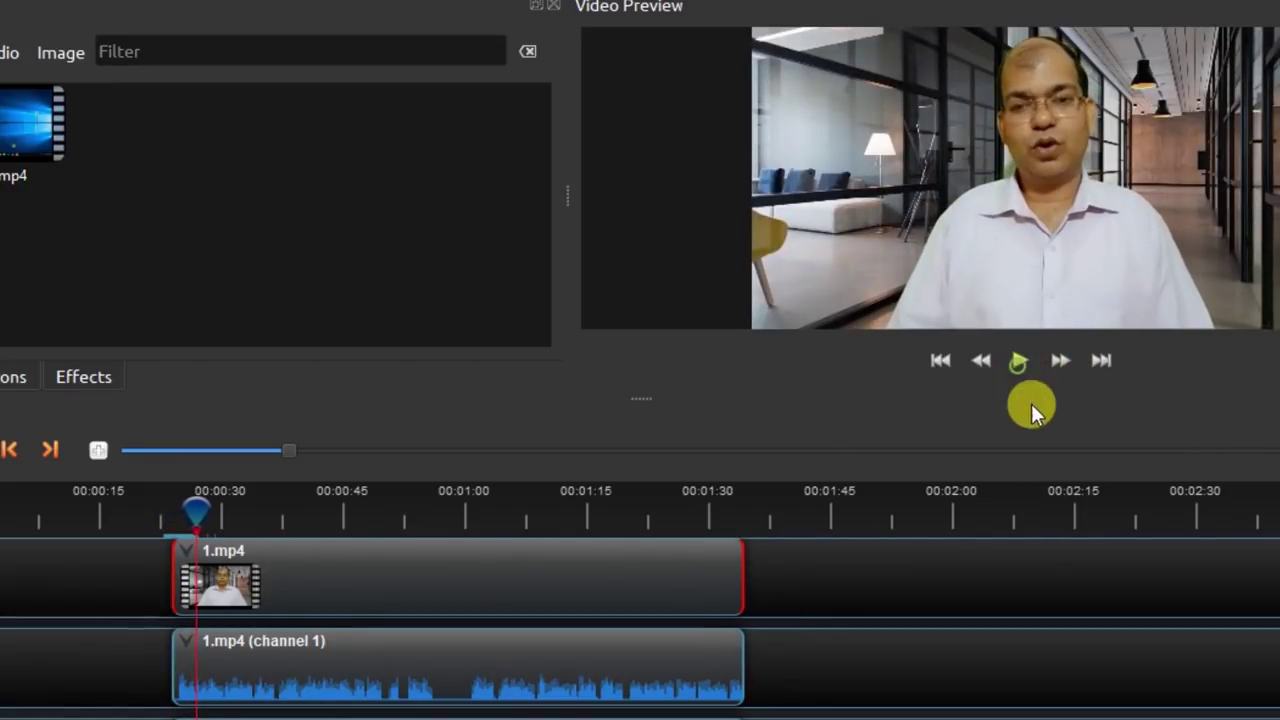
Step: Remove the channel 1 audio clip of 1.mp4 and play the timeline from just before the video clip to check it
right_click(316, 665)
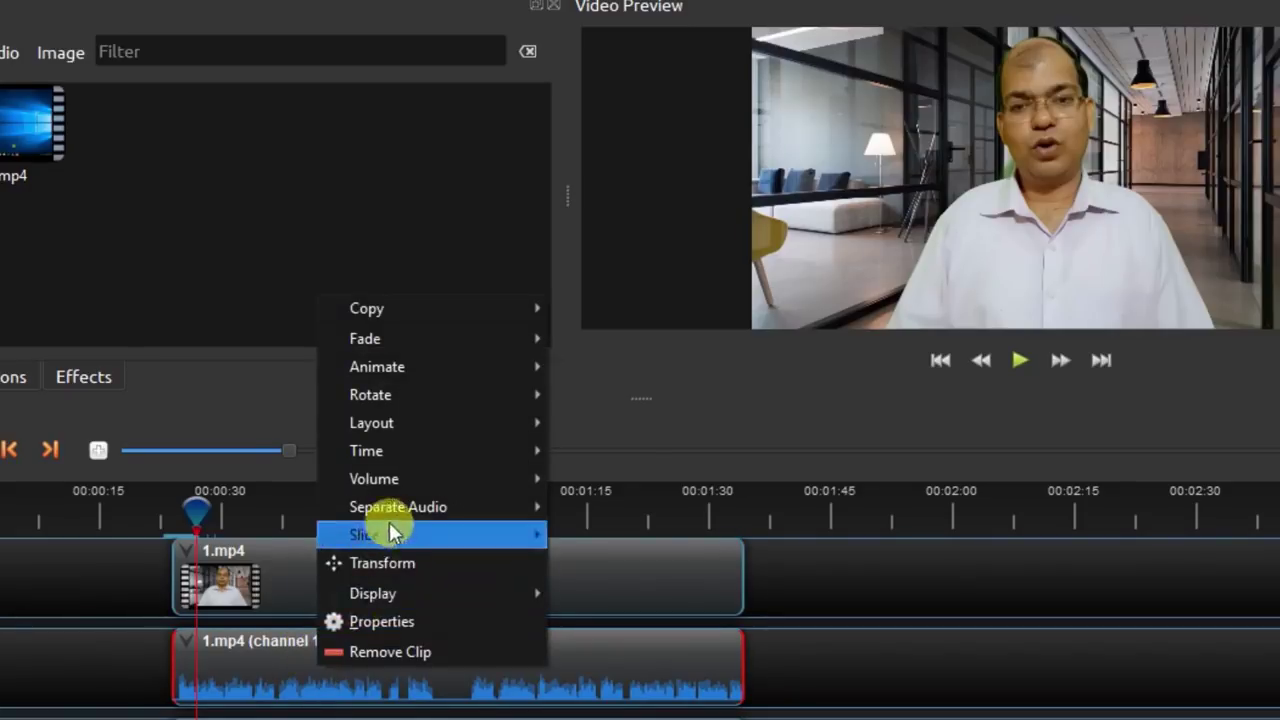
left_click(393, 655)
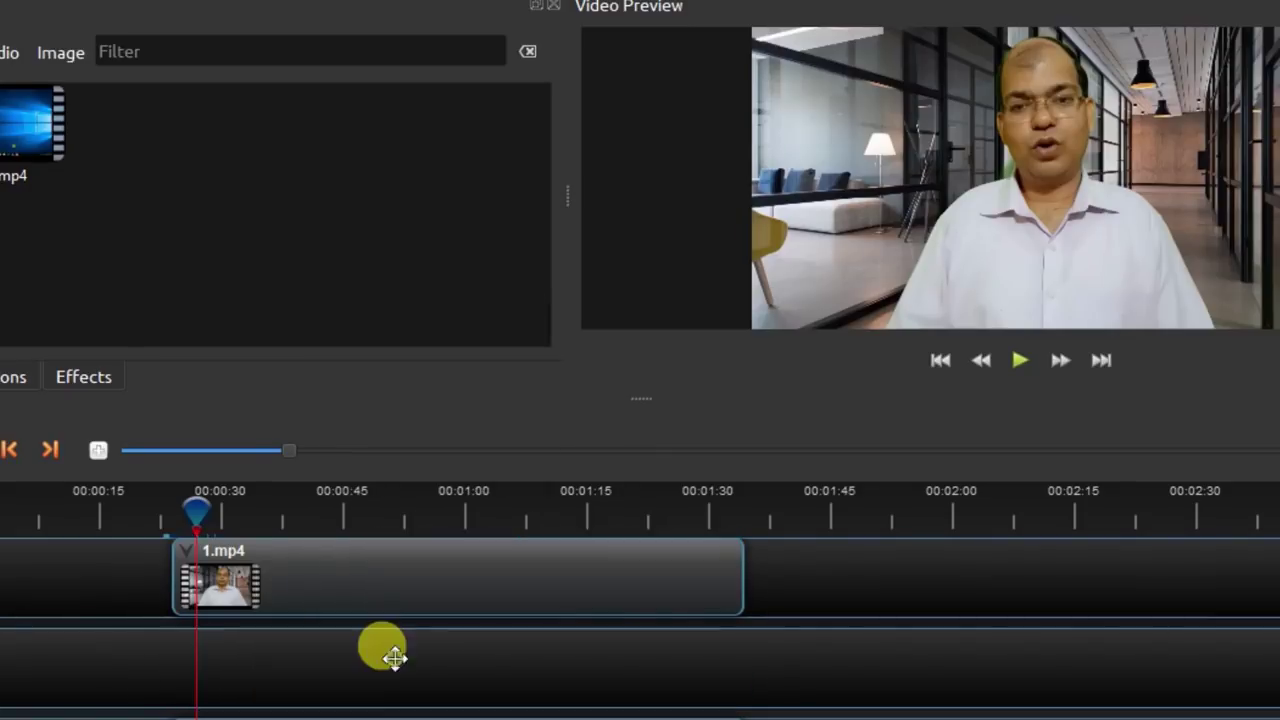
left_click(165, 505)
left_click(1018, 360)
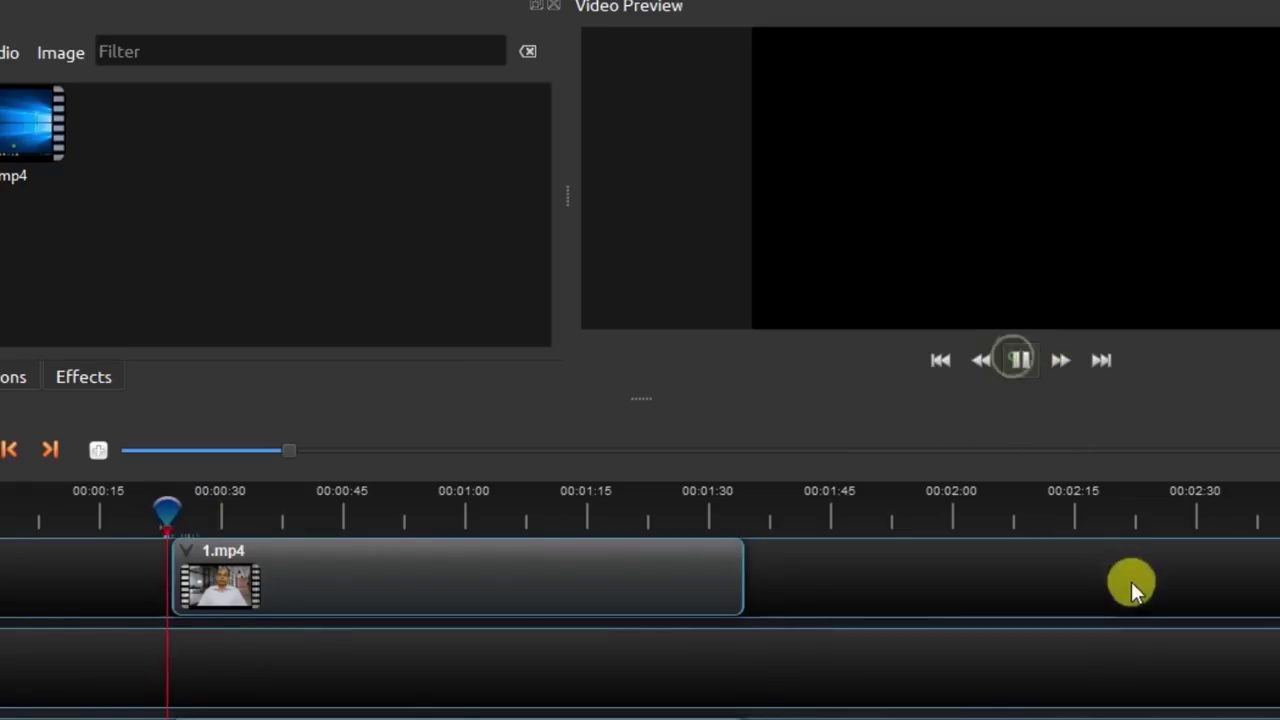
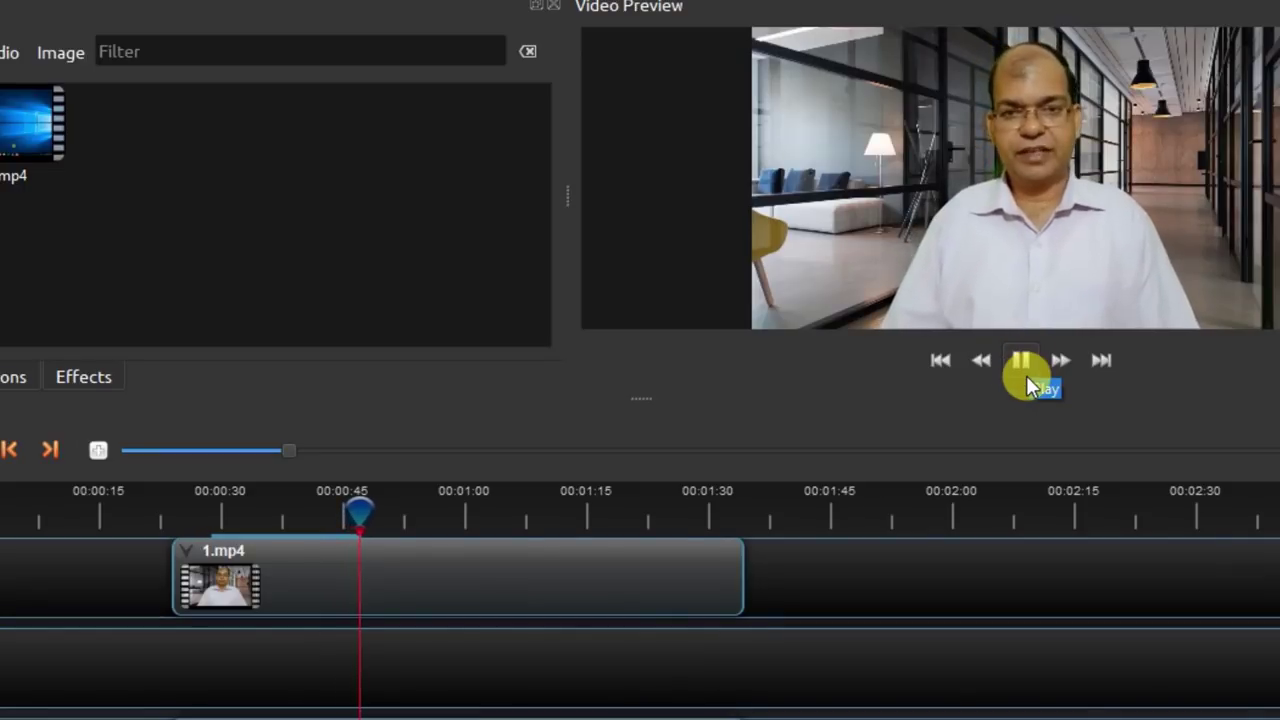
left_click(1030, 364)
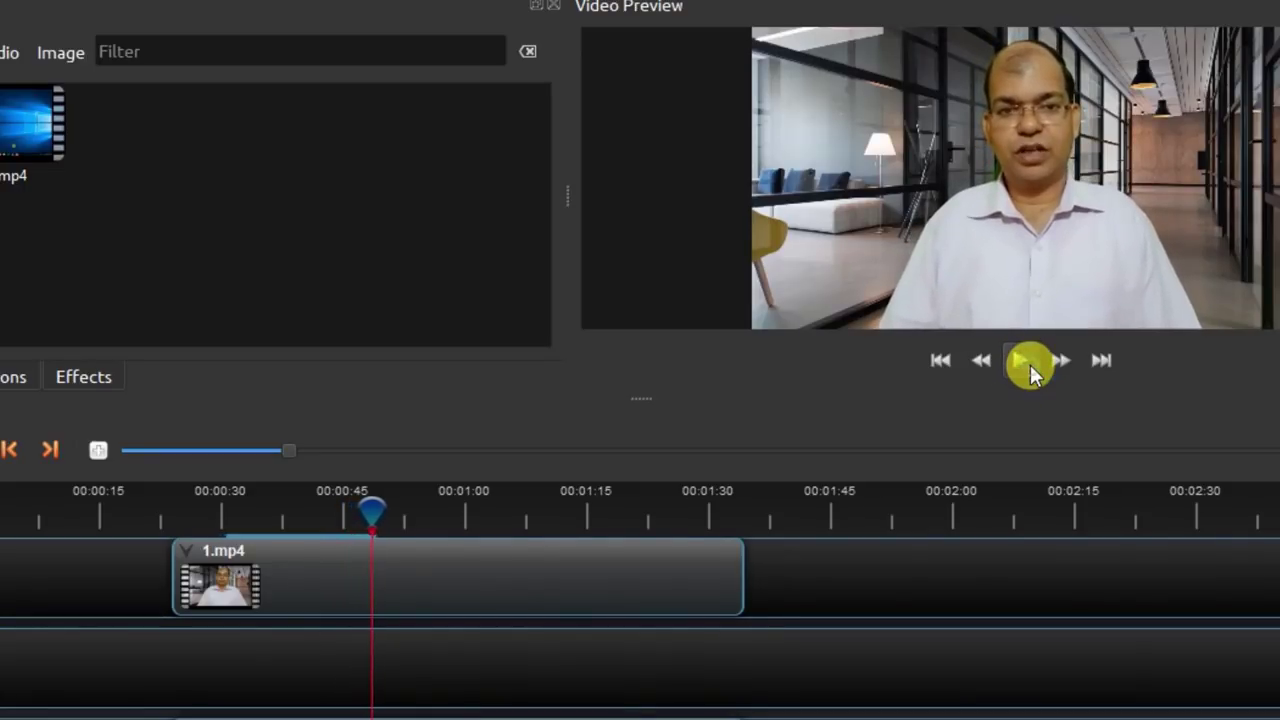
Step: Transform clip 1.mp4 by shrinking its picture, centring it in the video frame and narrowing it slightly
right_click(188, 559)
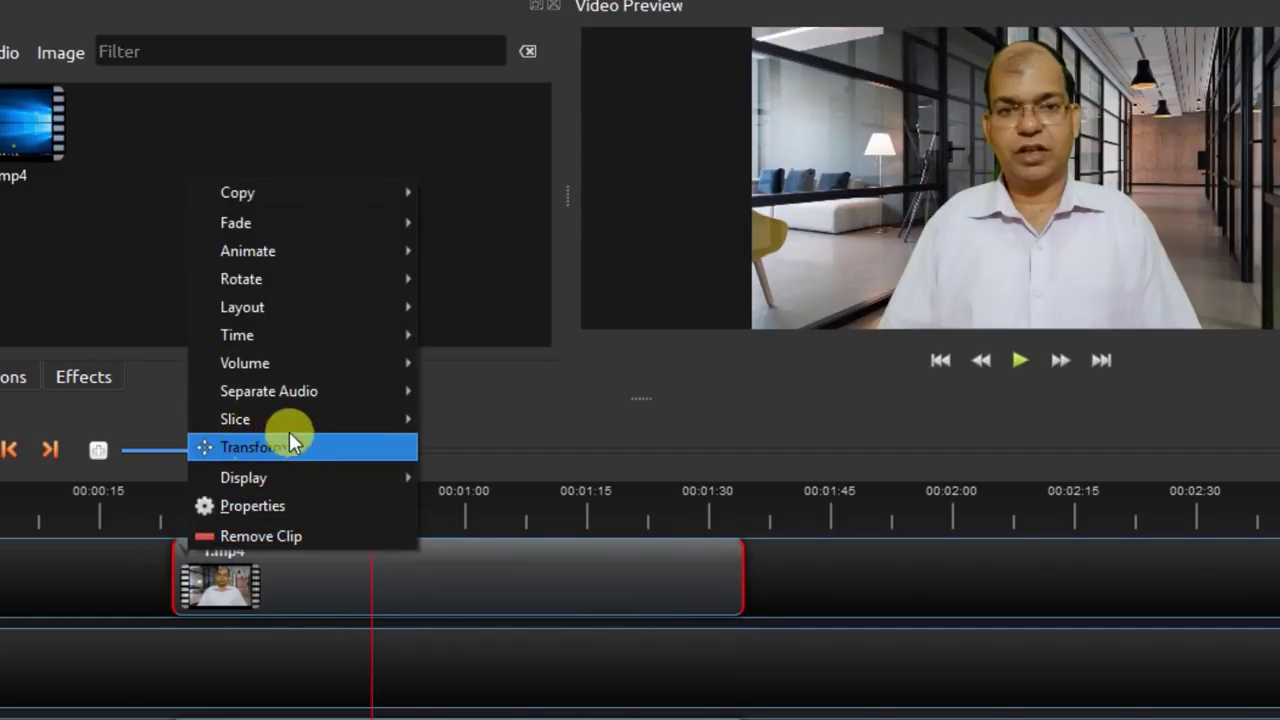
mouse_move(306, 419)
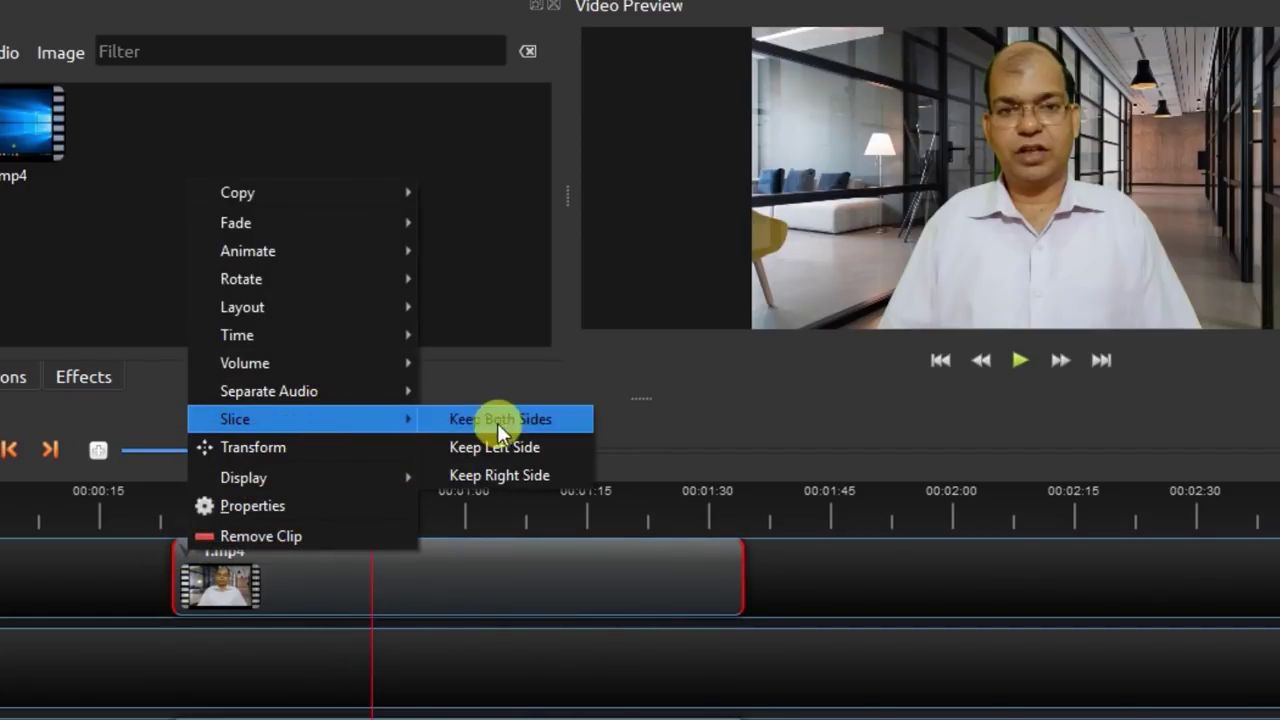
mouse_move(287, 464)
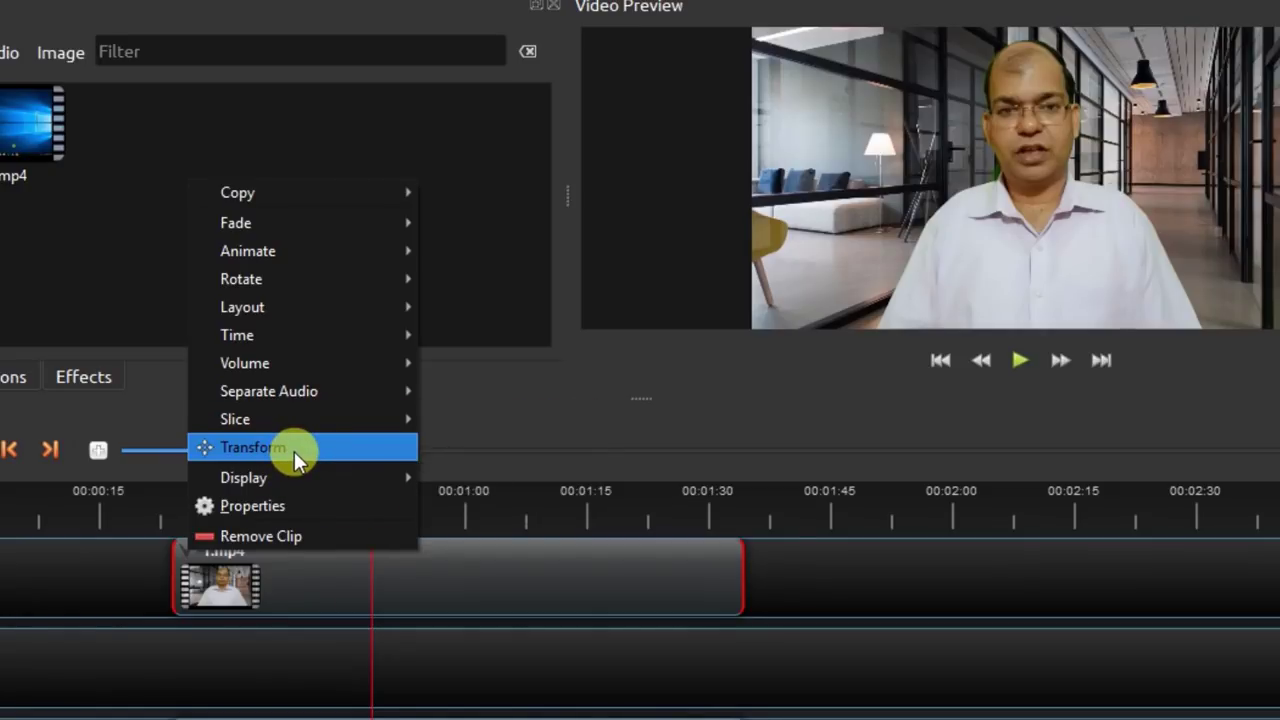
left_click(294, 451)
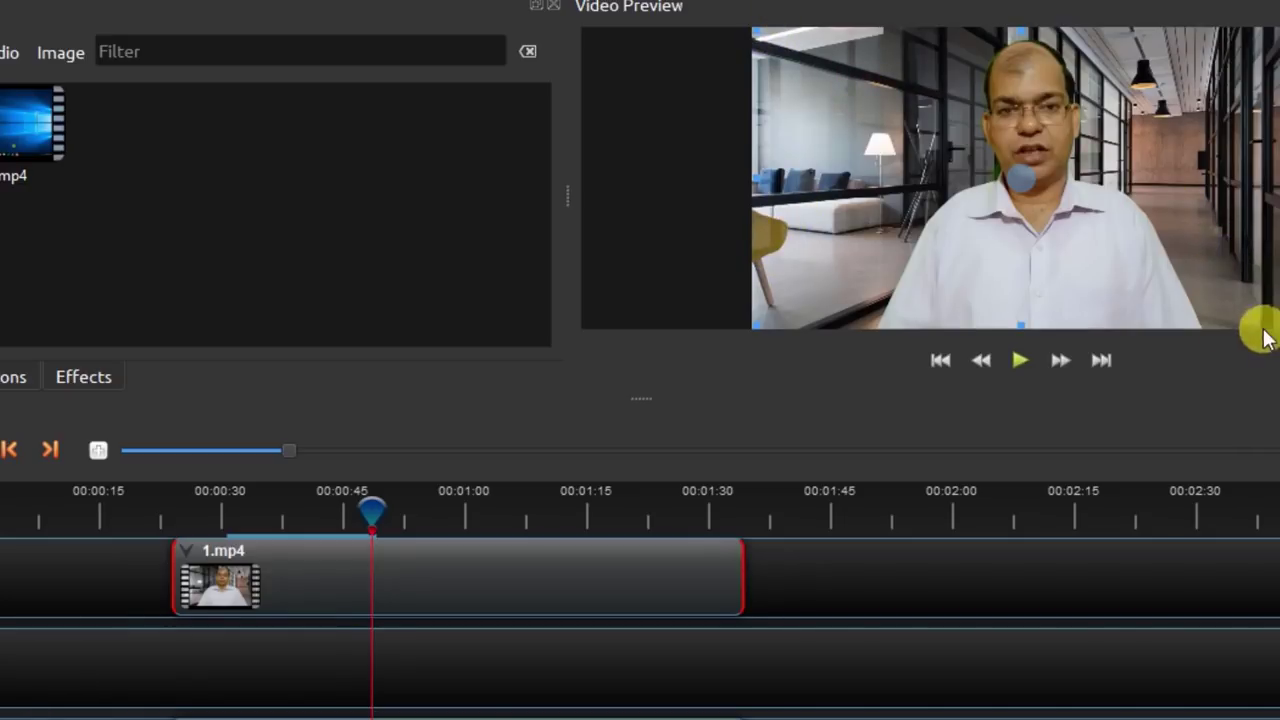
left_click_drag(925, 110, 814, 86)
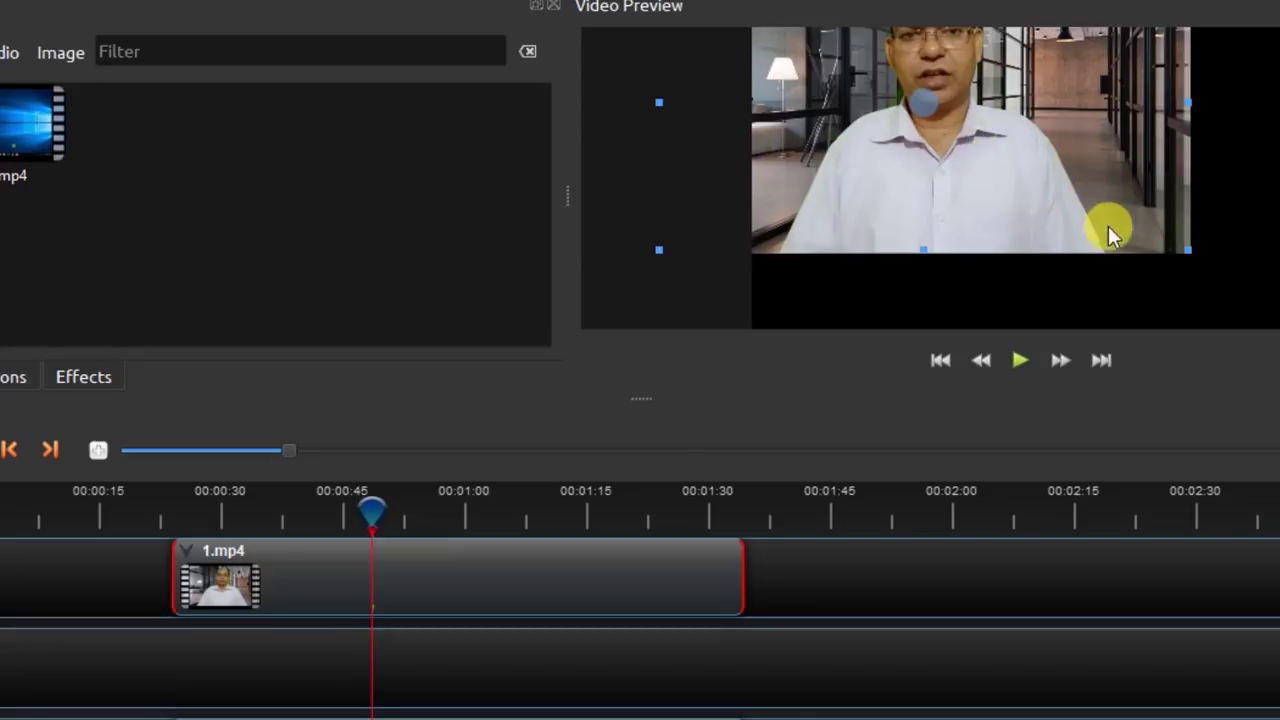
left_click_drag(1180, 234, 1051, 177)
left_click(920, 90)
left_click_drag(920, 90, 1016, 166)
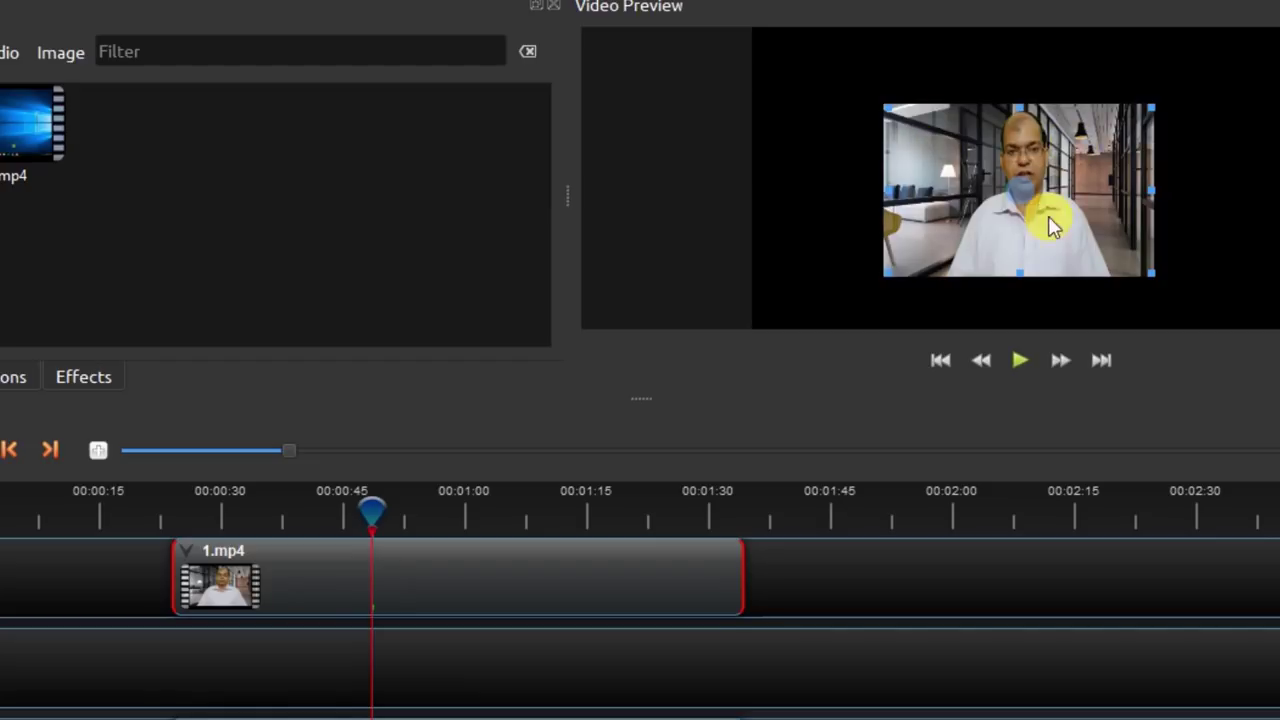
mouse_move(885, 185)
left_mouse_down()
mouse_move(786, 163)
mouse_move(890, 176)
left_mouse_up()
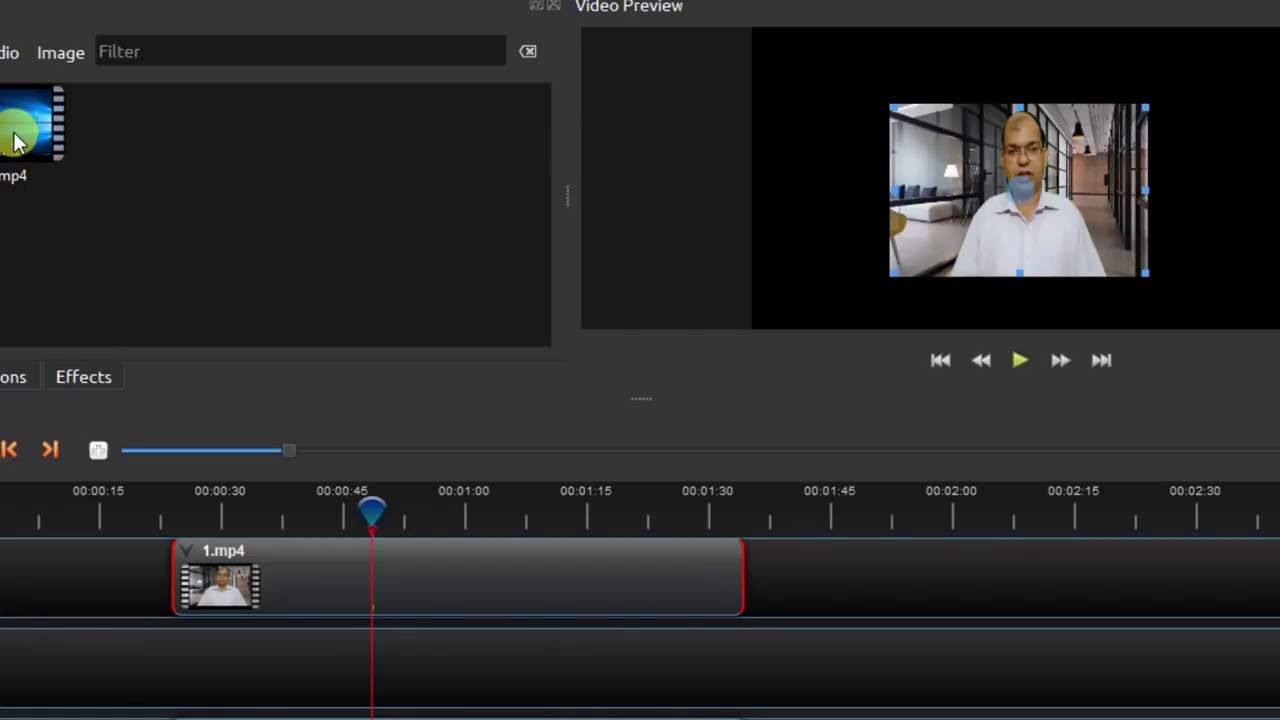
Step: Add 2.mp4 to the track below 1.mp4, starting at about 00:00:18
left_click_drag(14, 130, 290, 643)
left_click_drag(145, 645, 116, 638)
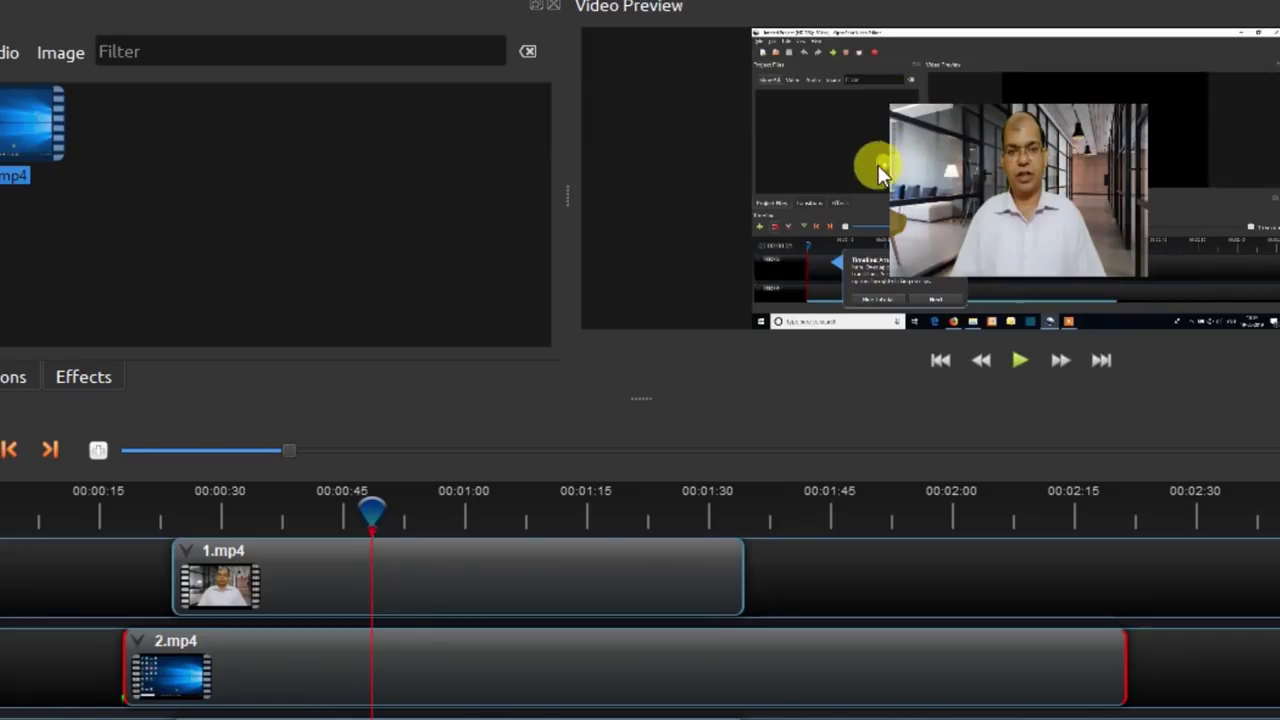
Step: Shrink the 1.mp4 picture further, place it in the lower-right corner over the 2.mp4 video, and play the overlay
left_click(882, 104)
left_click_drag(1143, 274, 1100, 237)
left_click_drag(1034, 186, 1211, 266)
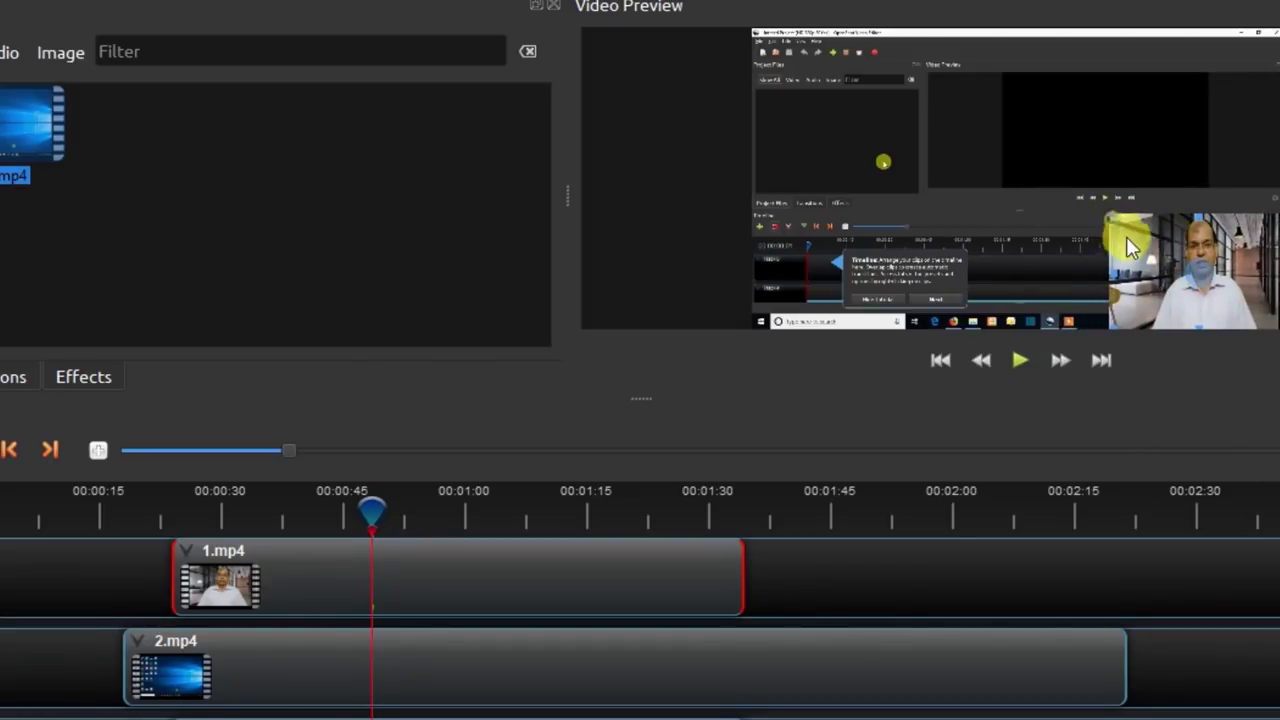
mouse_move(1113, 217)
left_mouse_down()
mouse_move(1123, 225)
mouse_move(1113, 222)
left_mouse_up()
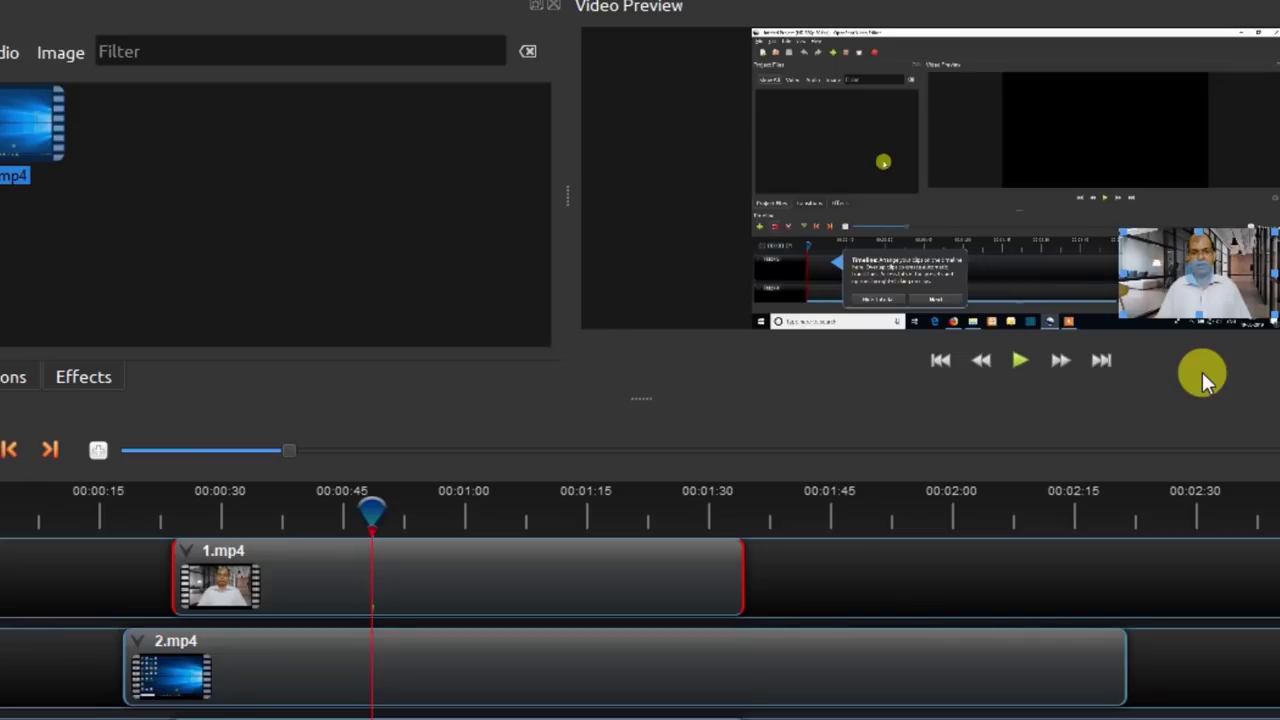
left_click(1023, 368)
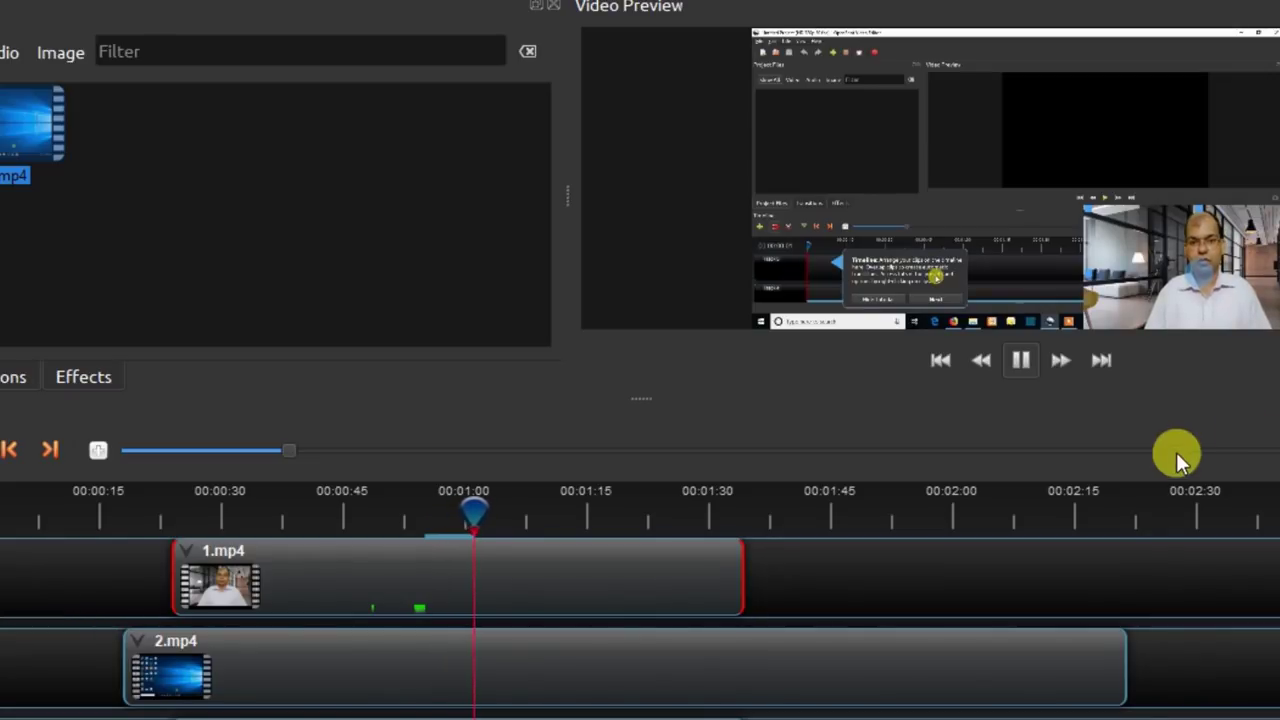
Step: Pause playback and display the audio waveform on the 1.mp4 clip
left_click(1024, 372)
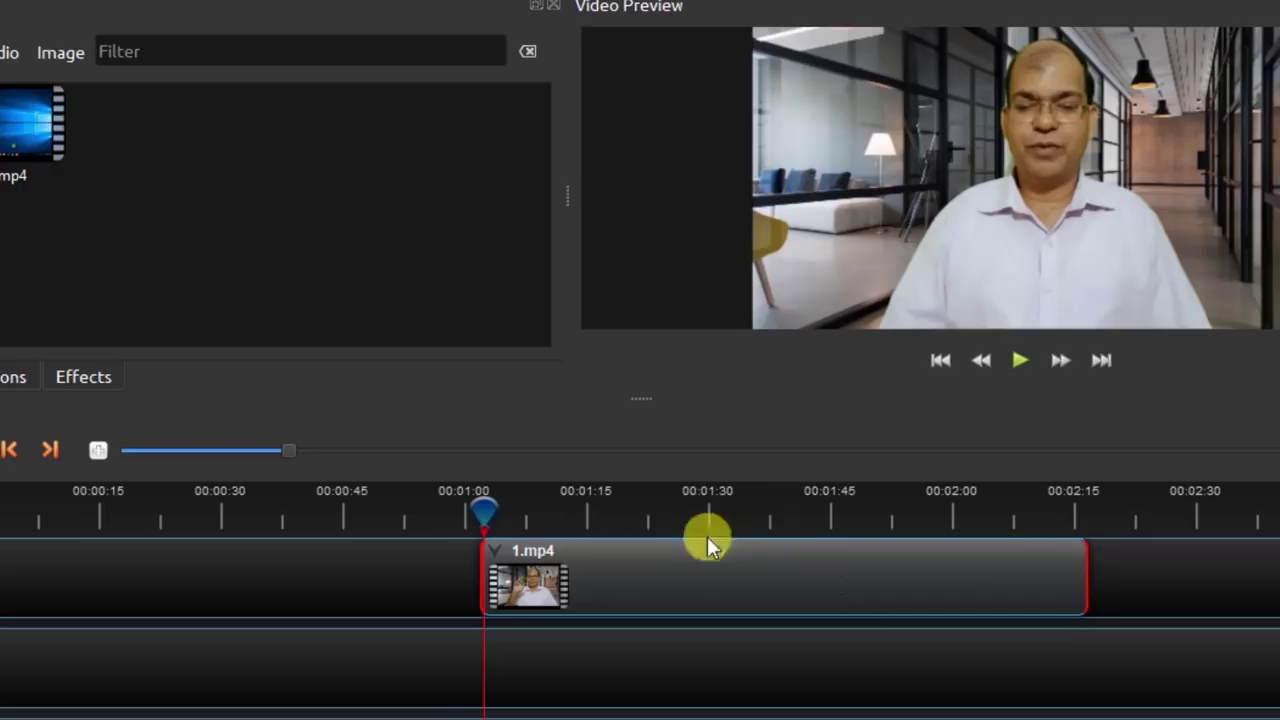
right_click(497, 548)
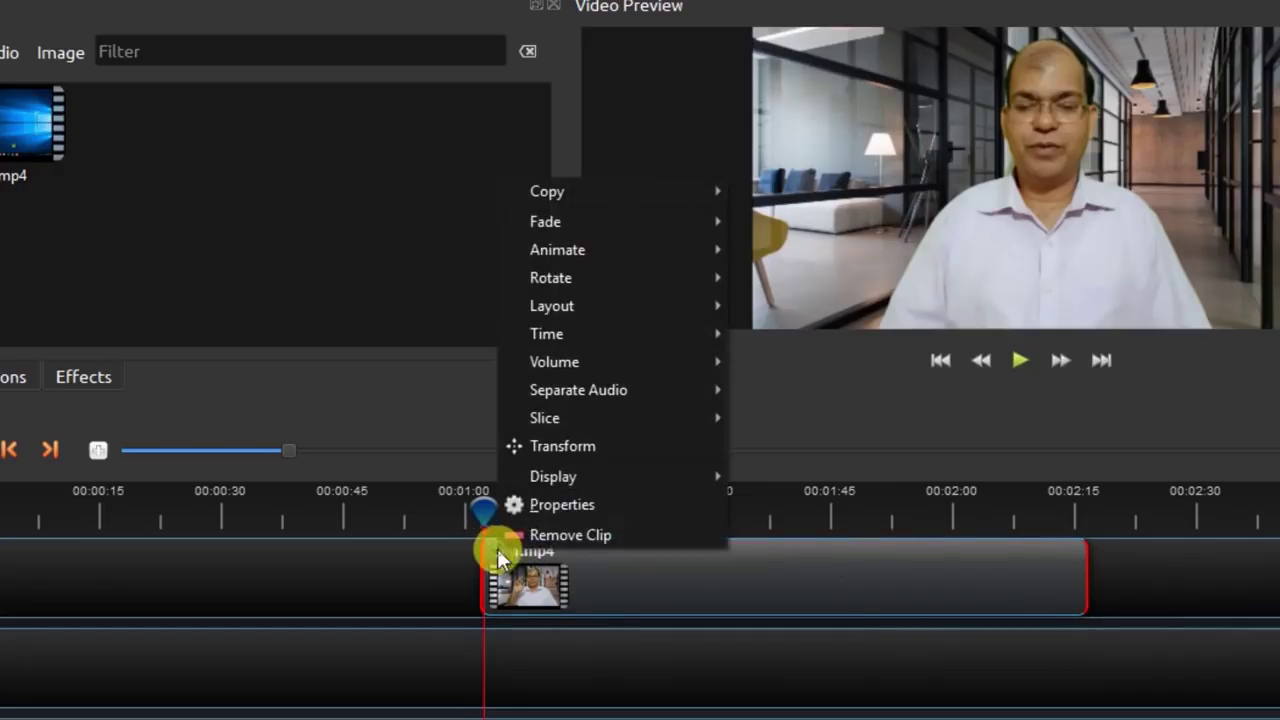
mouse_move(657, 468)
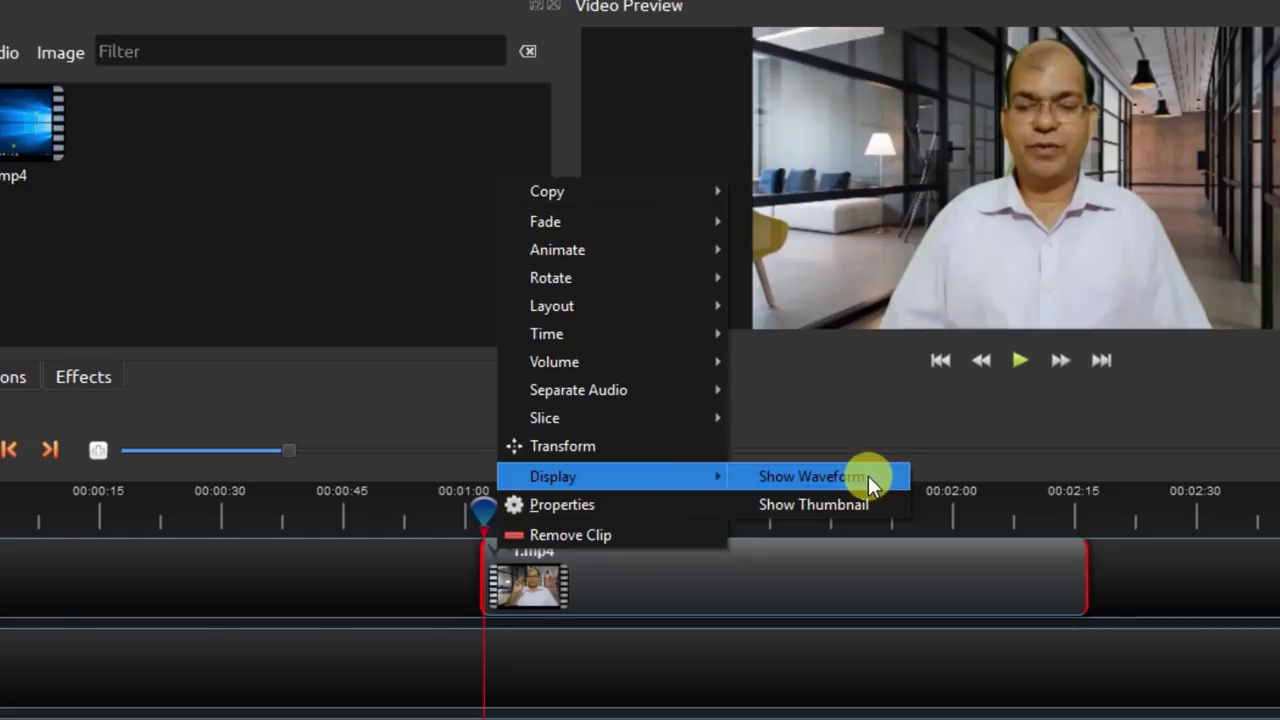
left_click(837, 476)
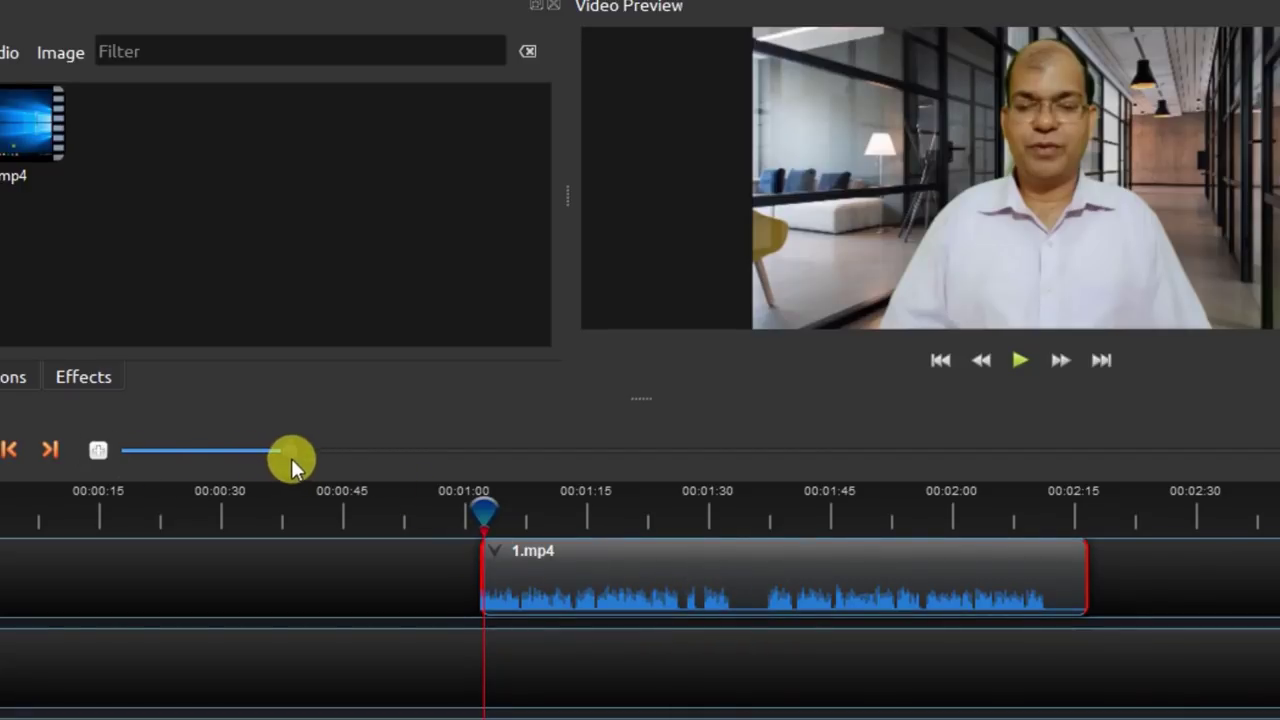
Step: Place the playhead at about 00:00:31 and move the 1.mp4 clip earlier so it starts at about 00:00:35
left_click_drag(480, 515, 212, 495)
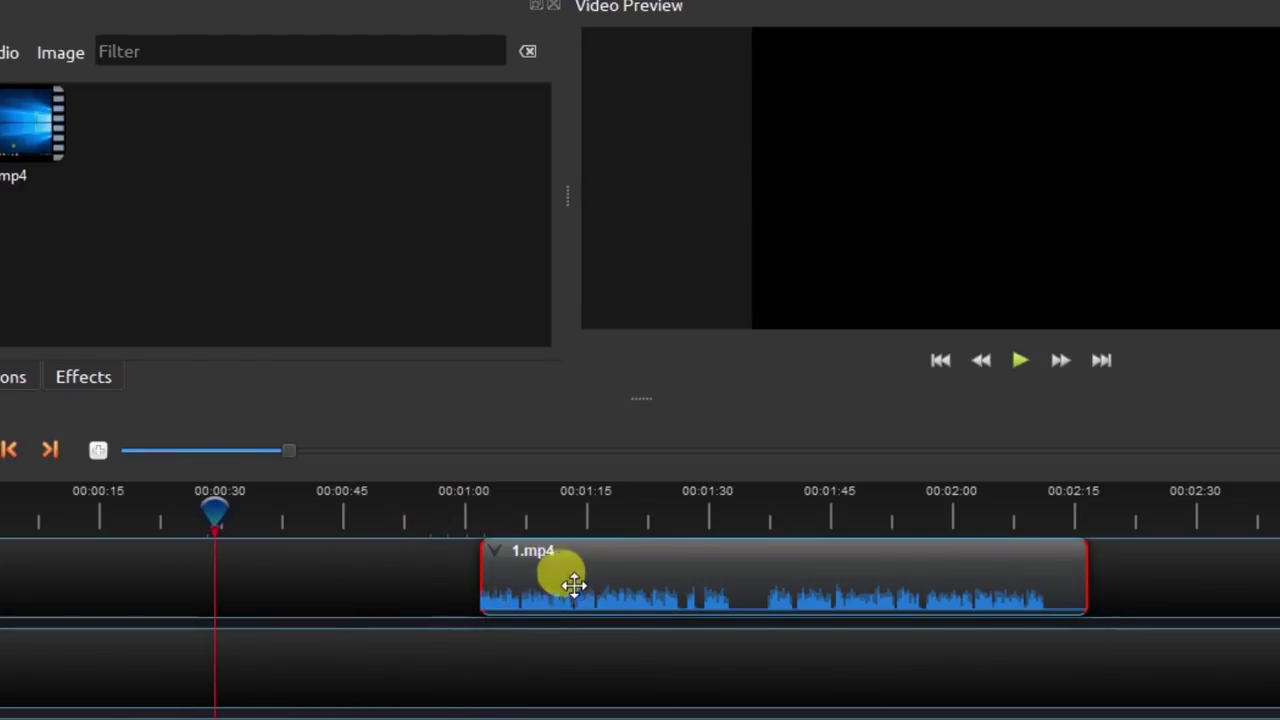
left_click_drag(268, 455, 256, 455)
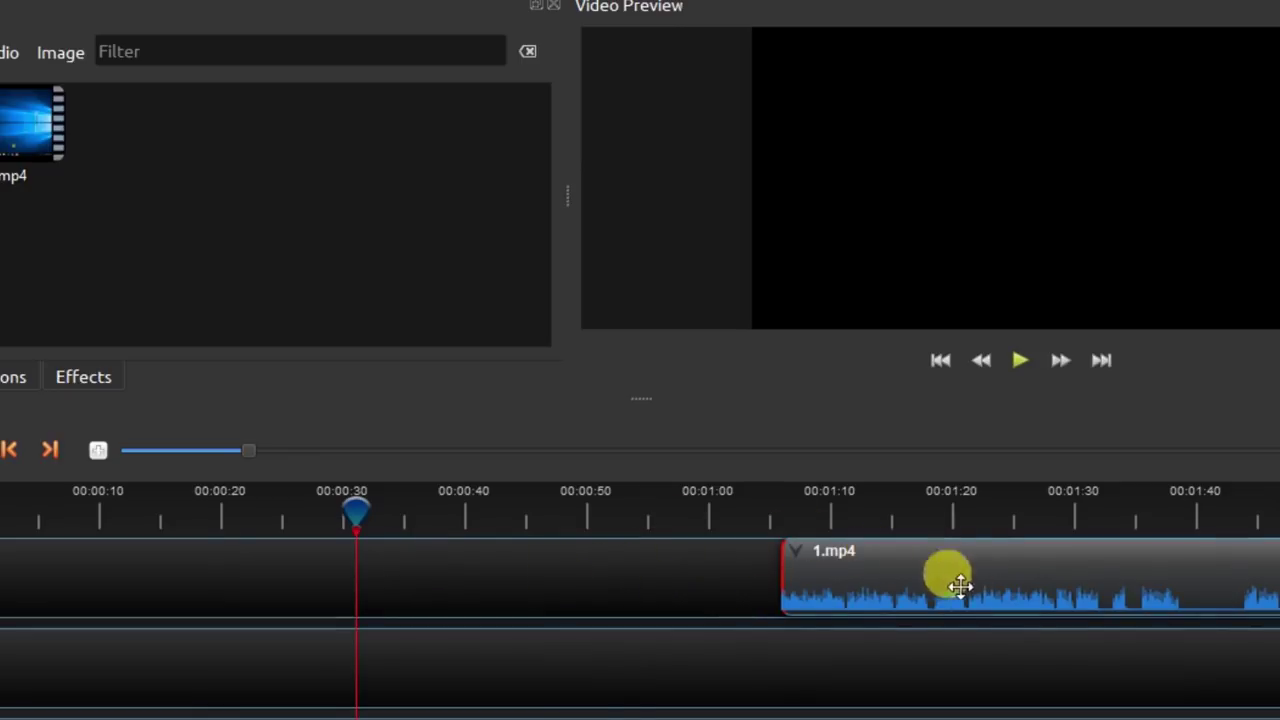
scroll(640, 580, "right", 5)
scroll(640, 580, "left", 2)
left_click_drag(766, 580, 405, 589)
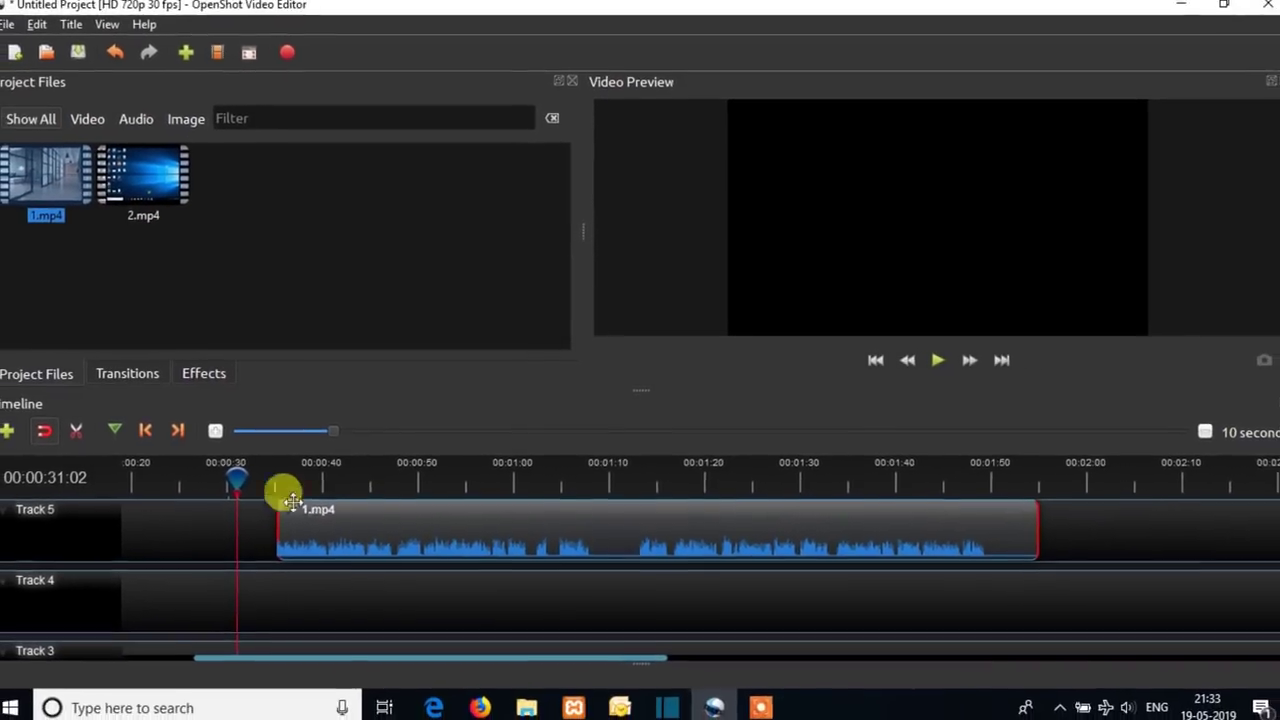
Step: Cut the 1.mp4 clip with the razor on both sides of its silent gap, at about 00:01:09 and 00:01:13
left_click(87, 429)
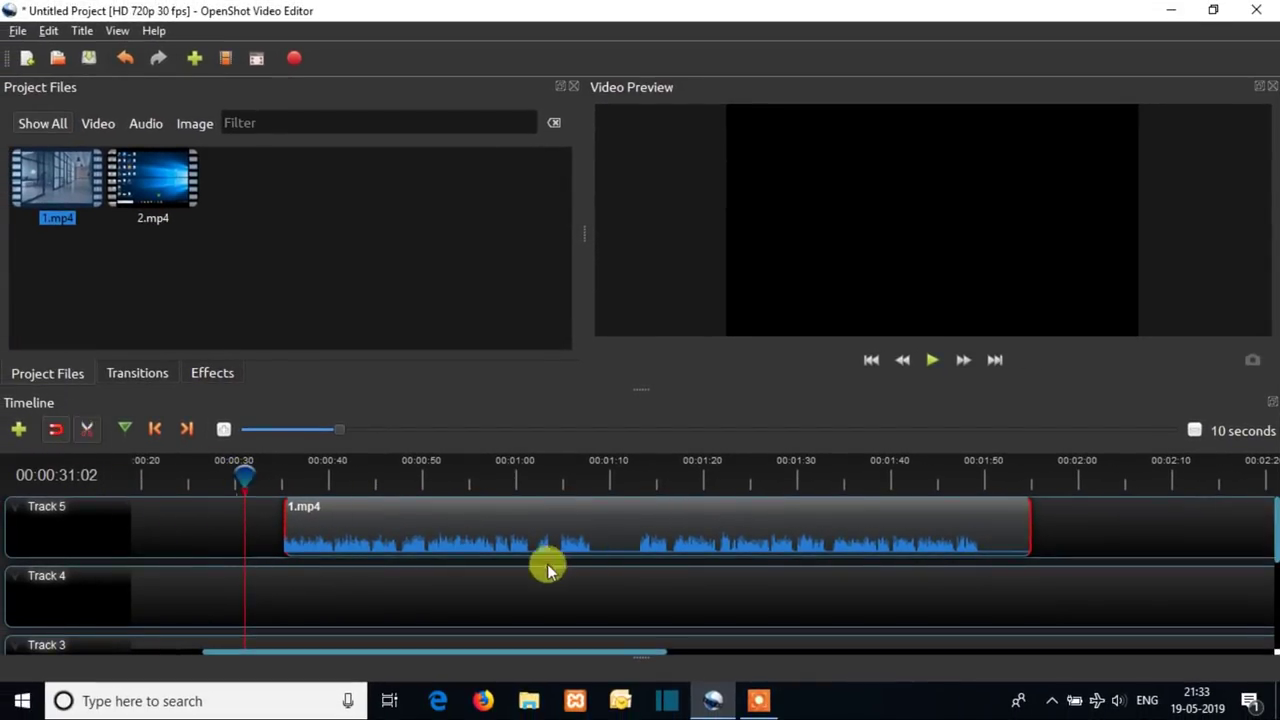
left_click(598, 506)
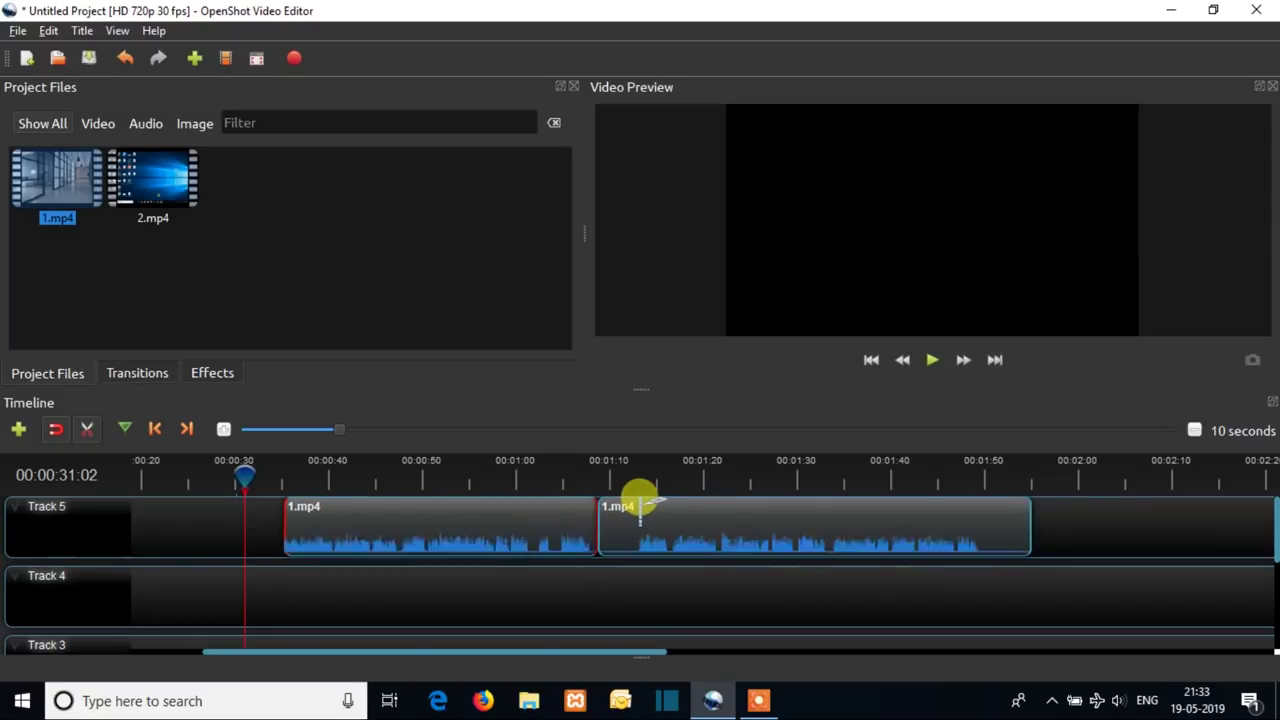
left_click(636, 504)
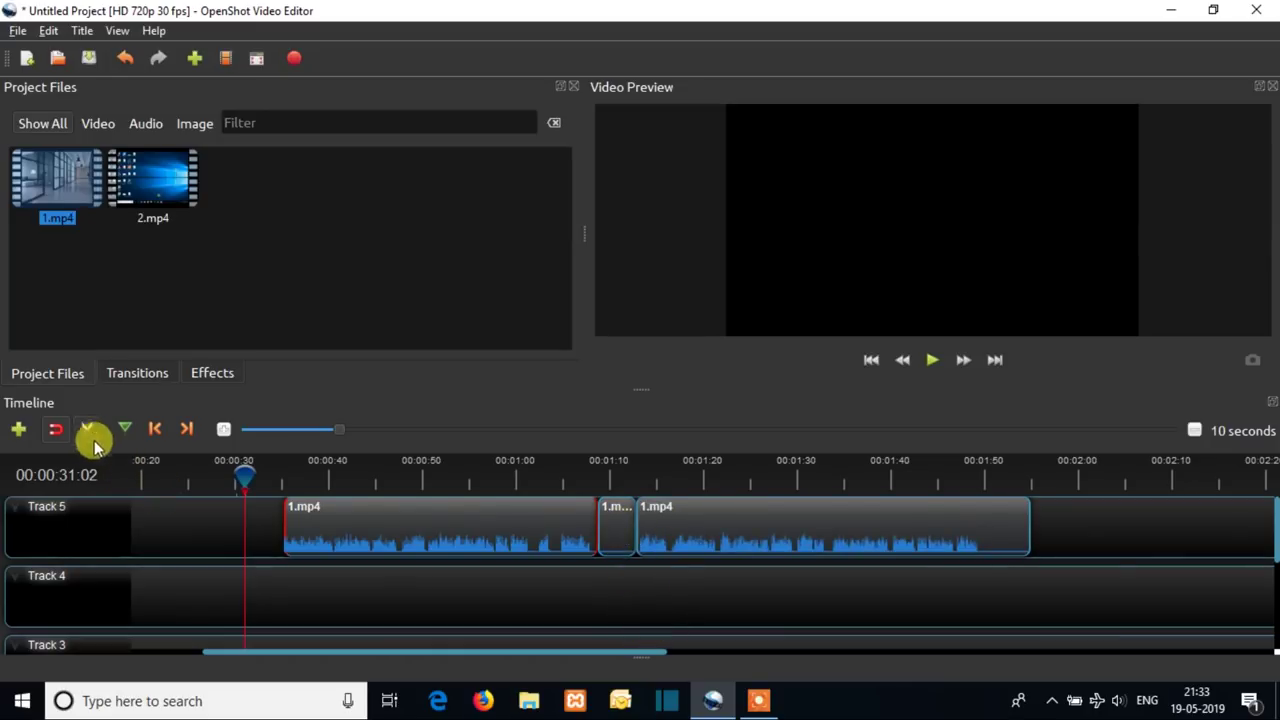
left_click(55, 430)
left_click(87, 429)
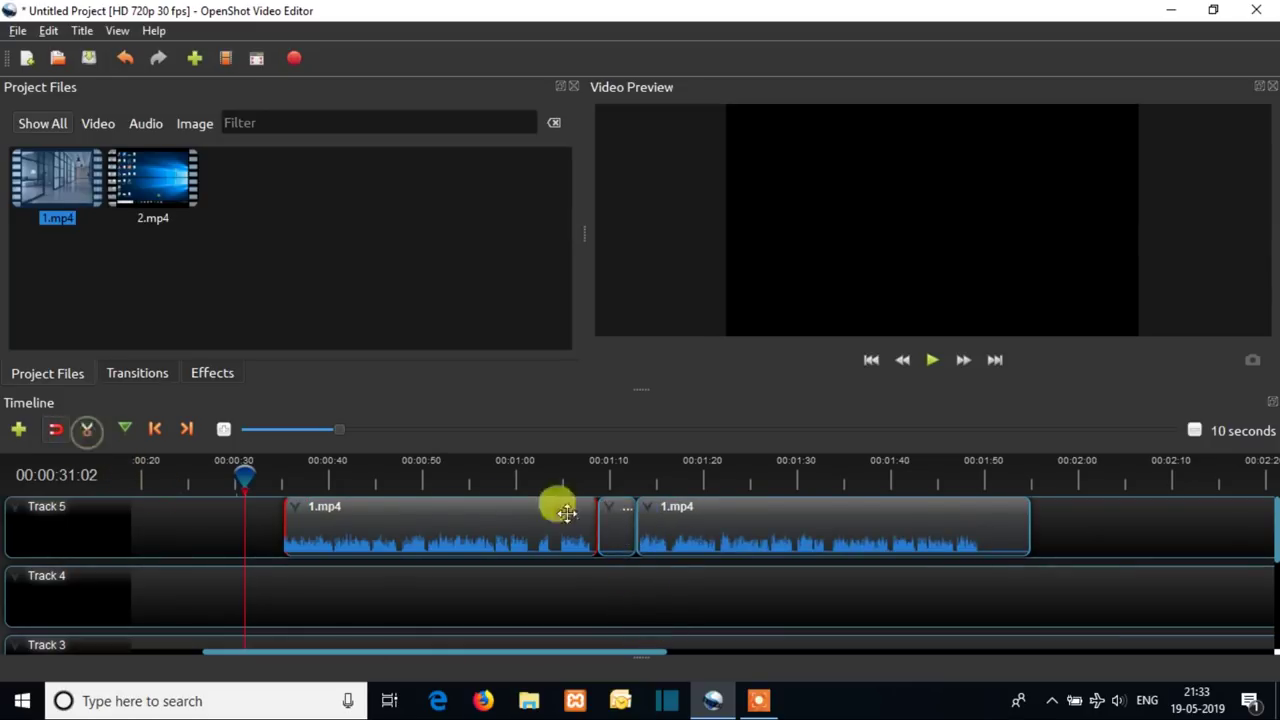
Step: Remove the short silent middle piece of 1.mp4 and join the remaining second part to the end of the first
right_click(608, 525)
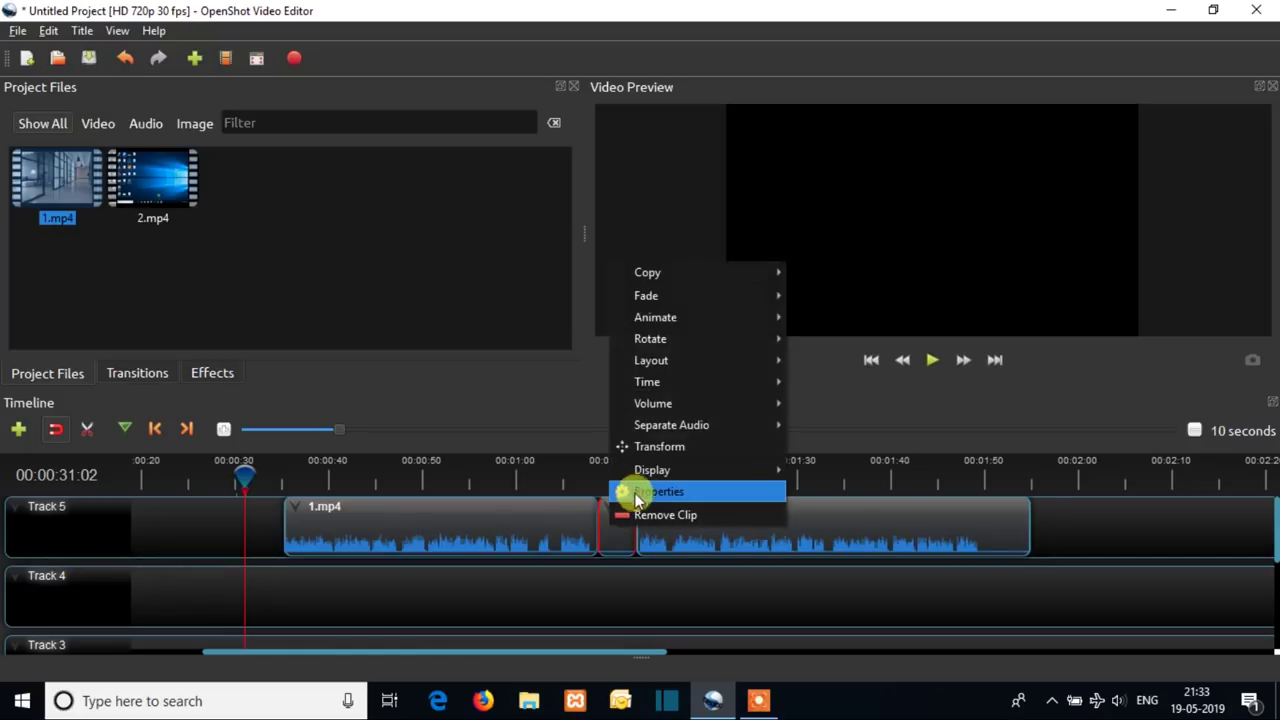
left_click(650, 516)
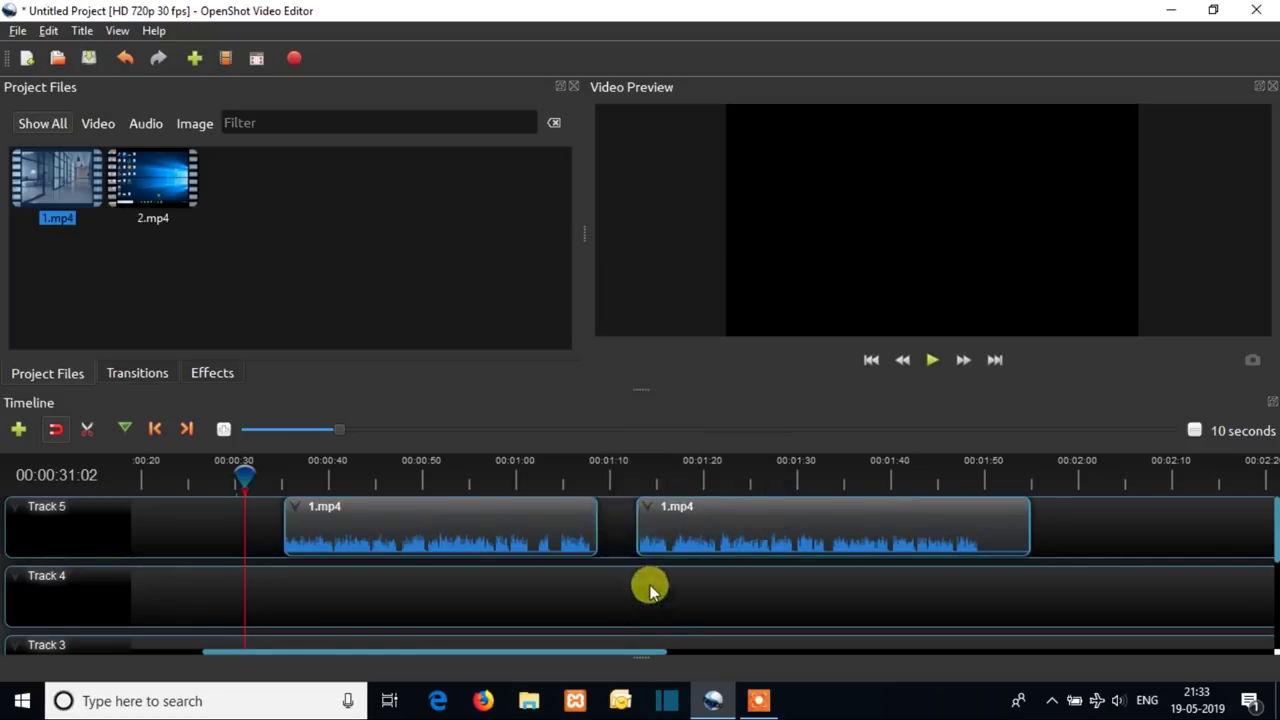
left_click_drag(689, 531, 655, 530)
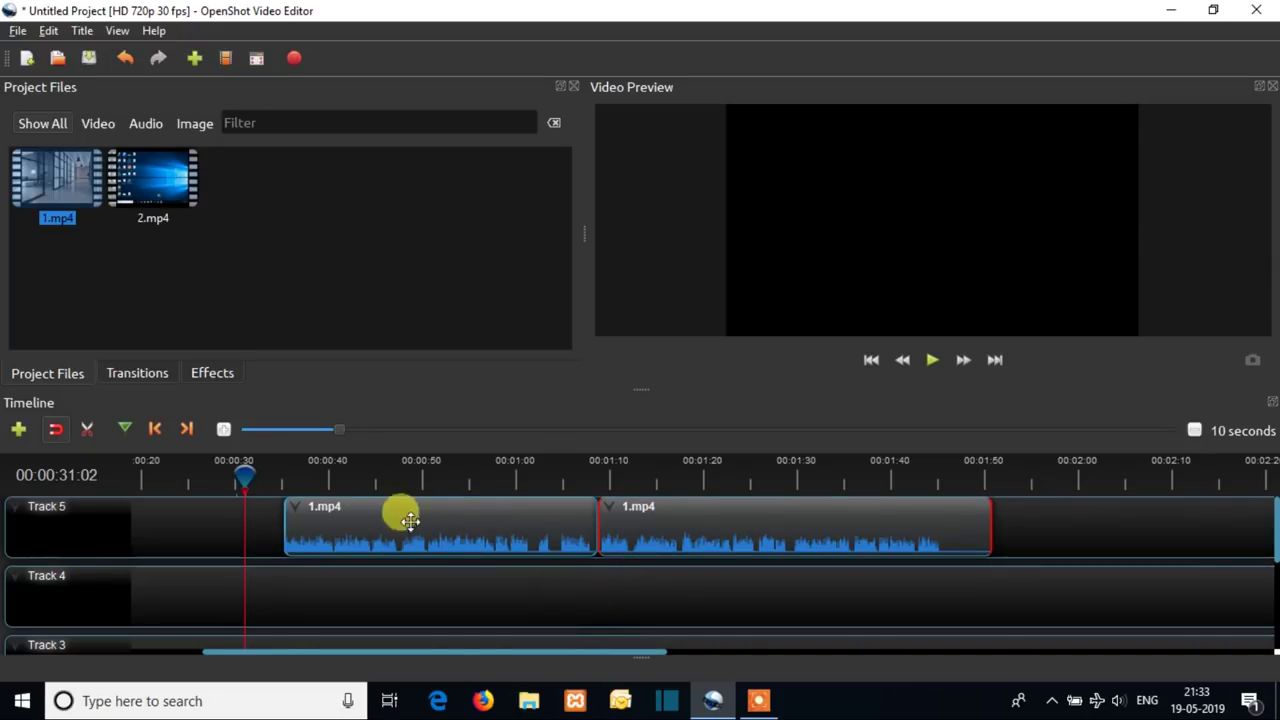
right_click(295, 510)
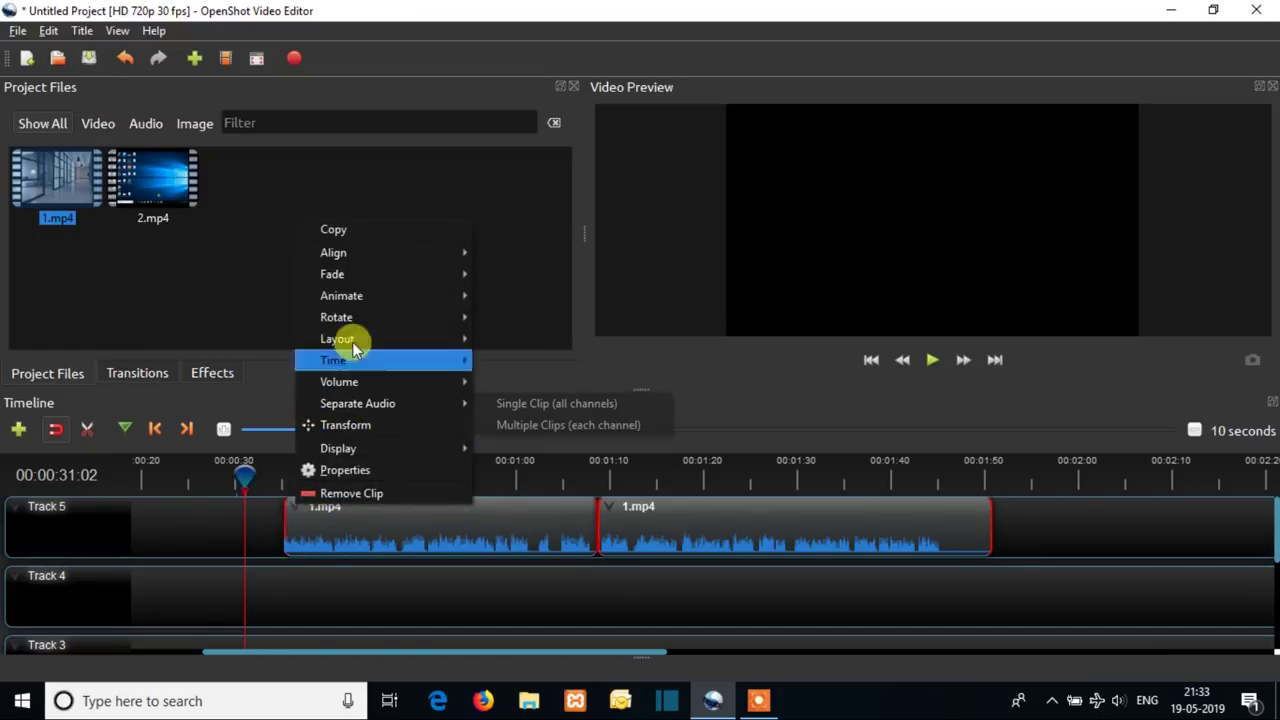
mouse_move(462, 362)
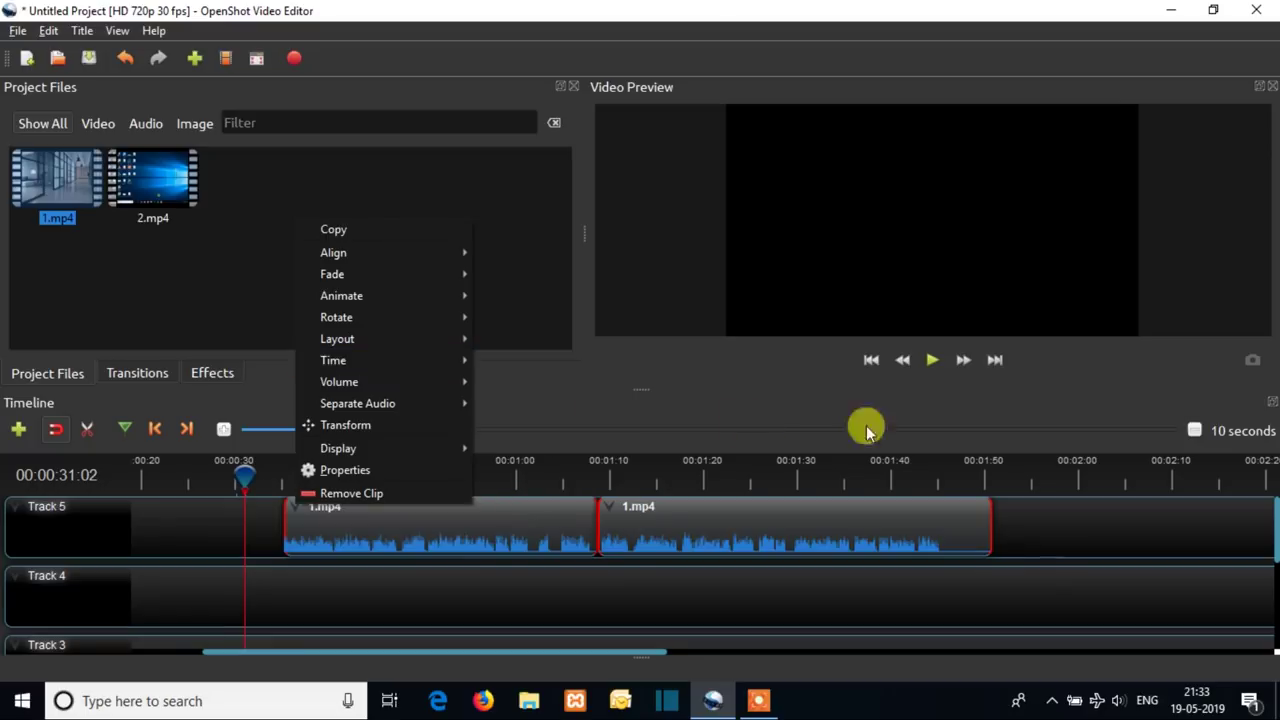
left_click(1011, 586)
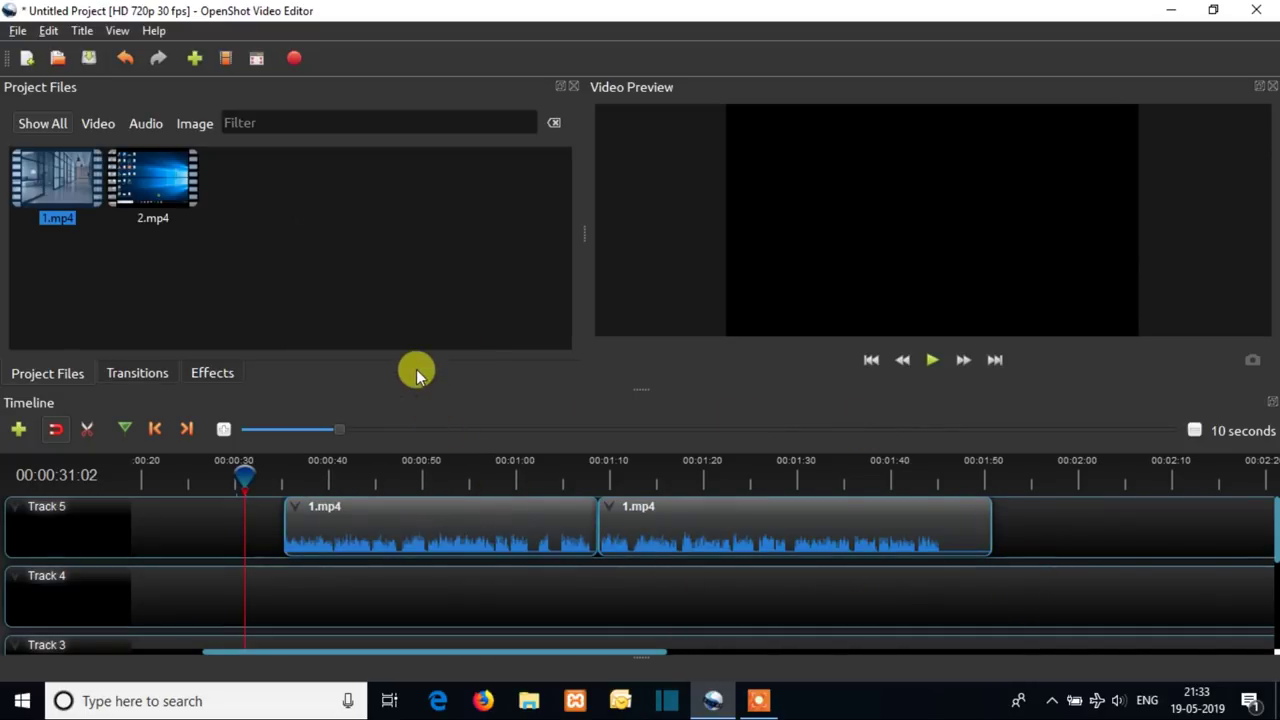
Step: Apply the Bars effect to the first 1.mp4 clip and play it from just before the clip's start
left_click(212, 373)
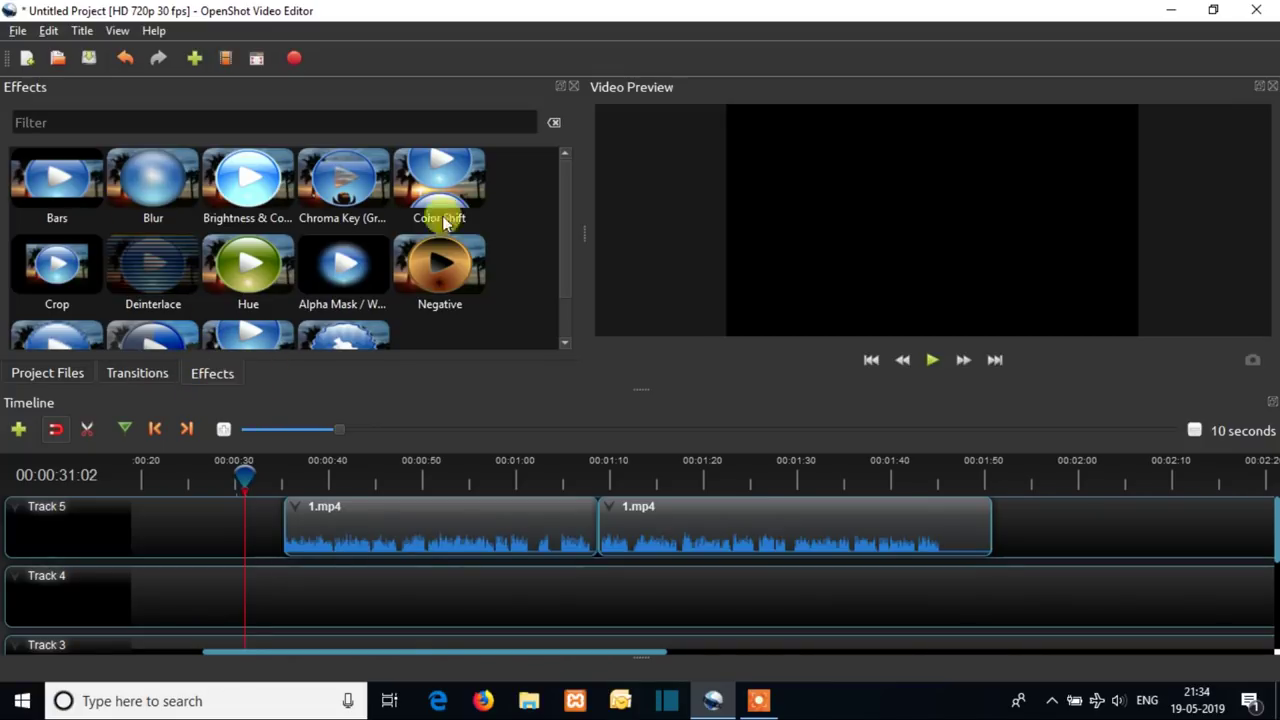
left_click(73, 191)
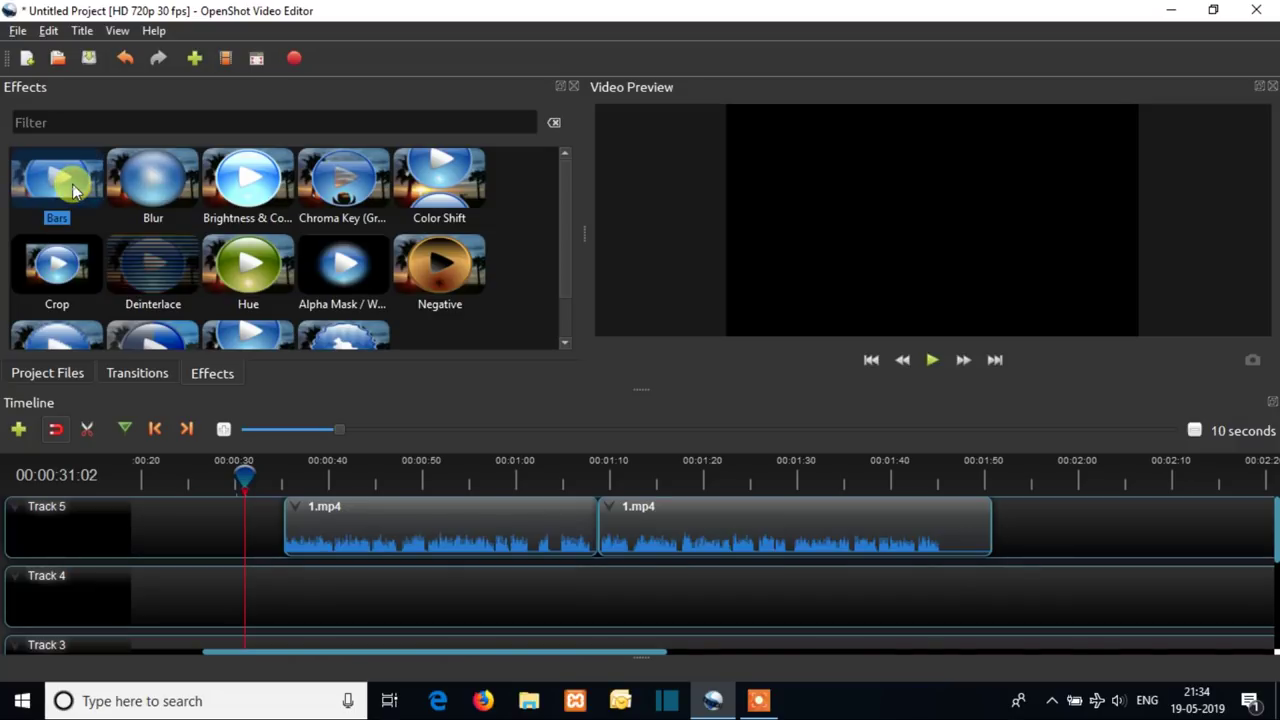
left_click_drag(70, 188, 355, 532)
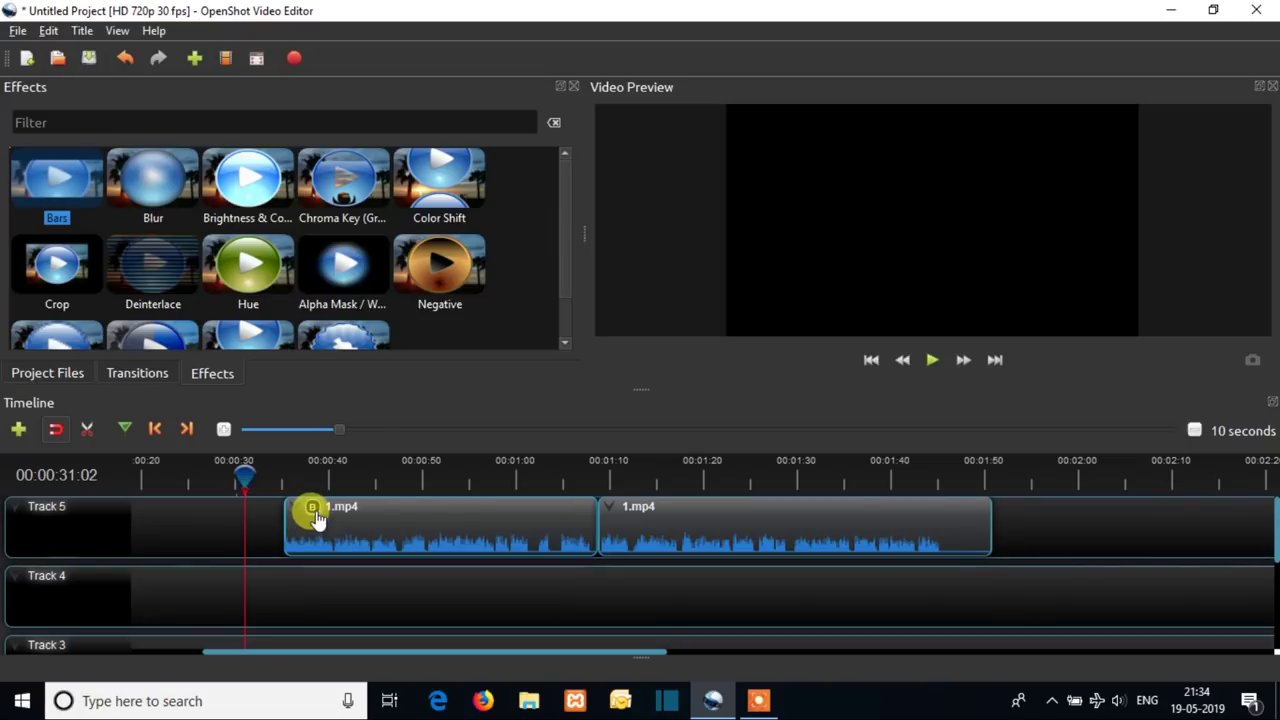
left_click_drag(240, 470, 279, 475)
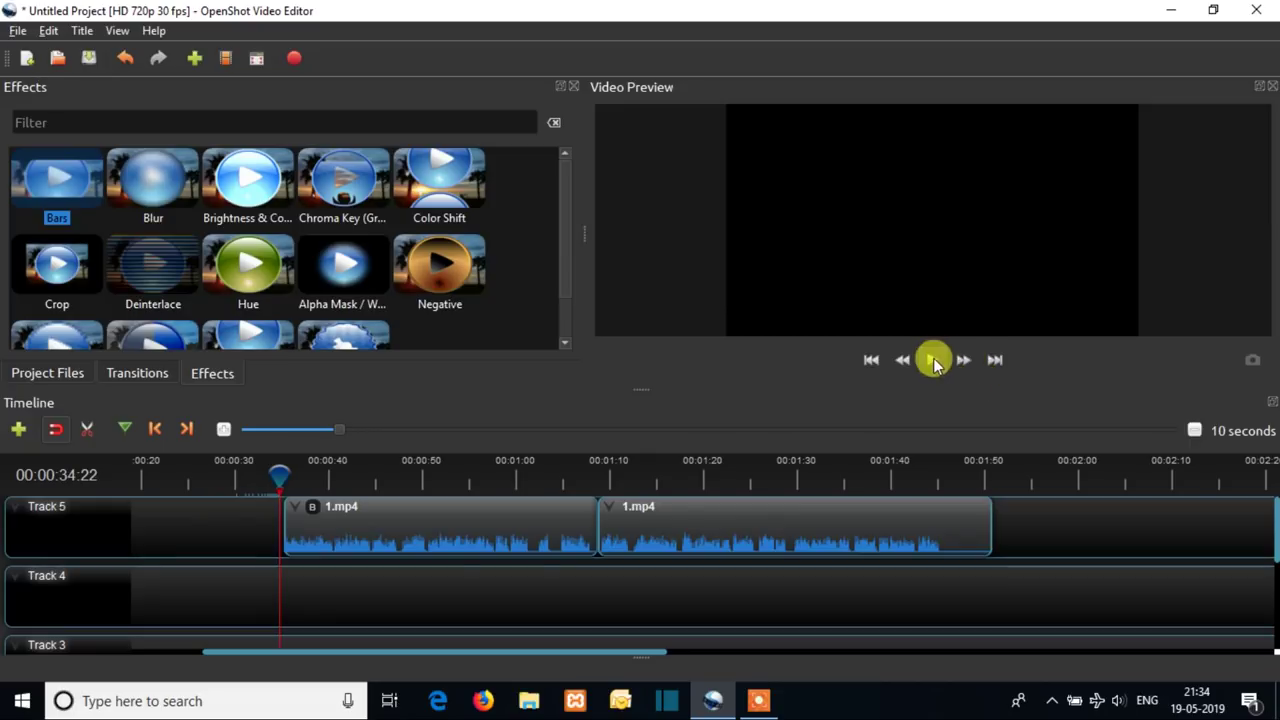
left_click(933, 360)
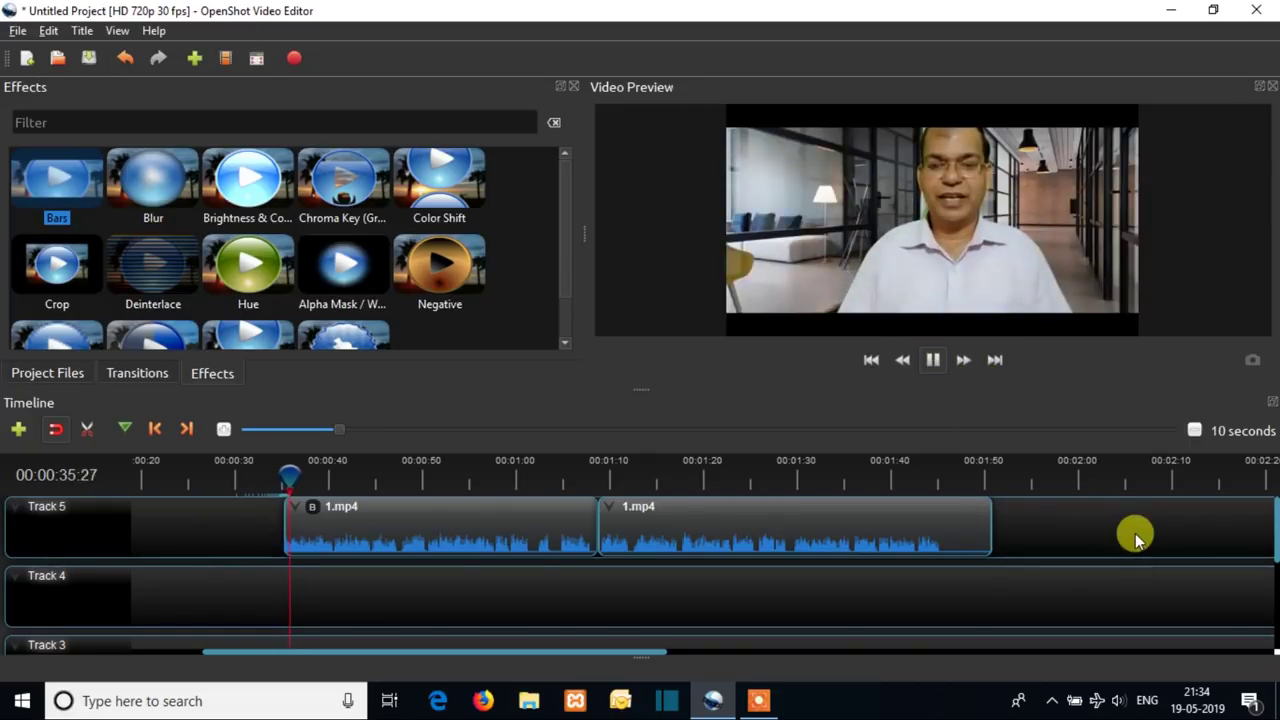
left_click(933, 361)
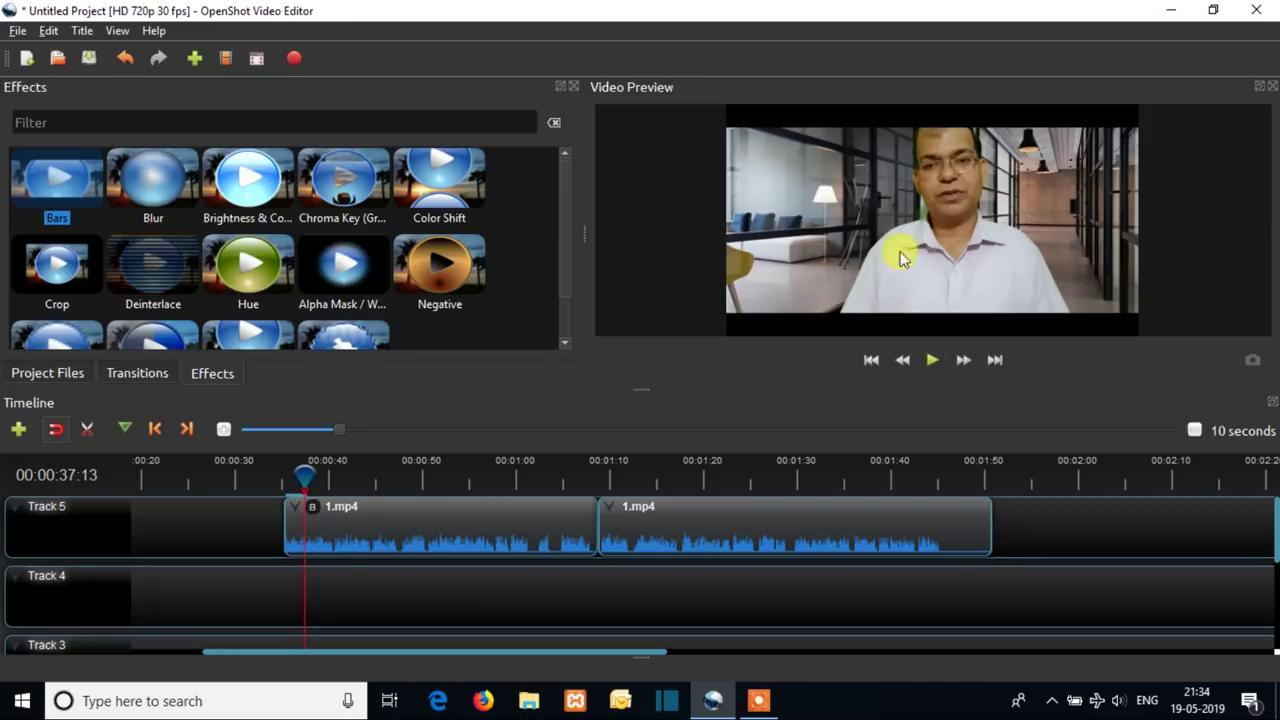
Step: Set the Bars effect's bottom size to 0.26 and top size to 0.19 at 00:00:36:01, and play the result
left_click(291, 468)
right_click(312, 508)
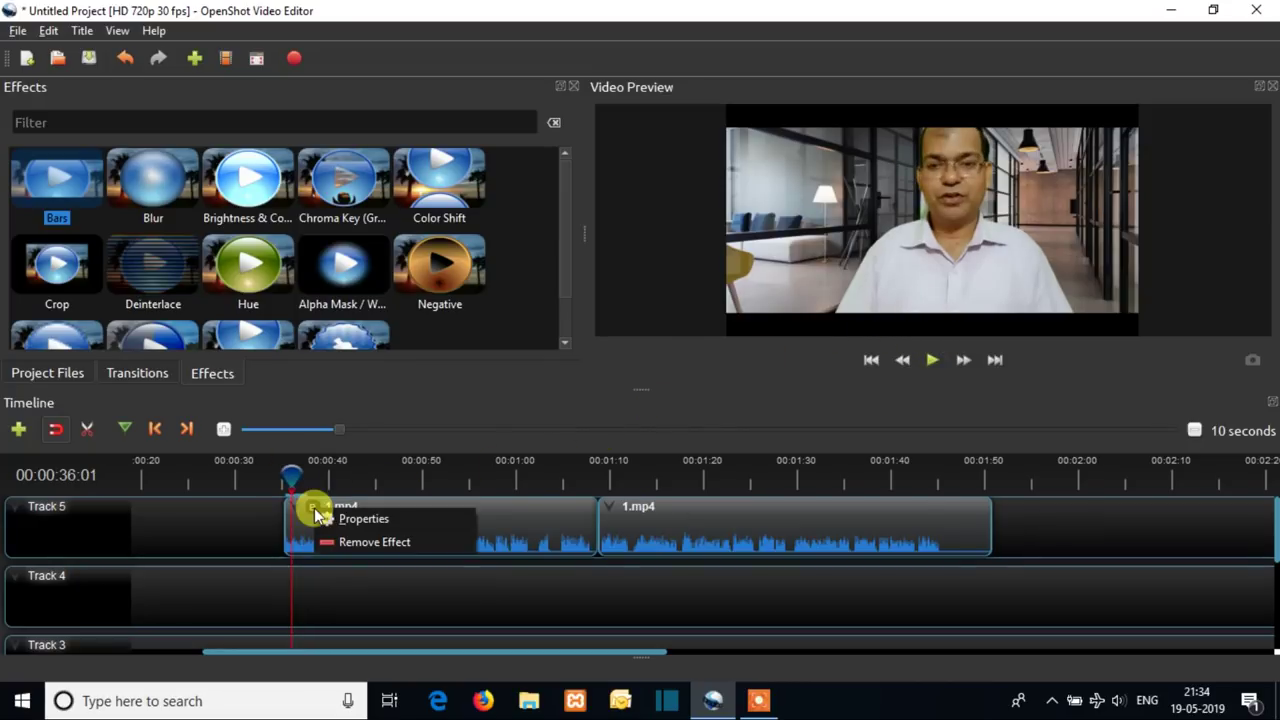
left_click(414, 420)
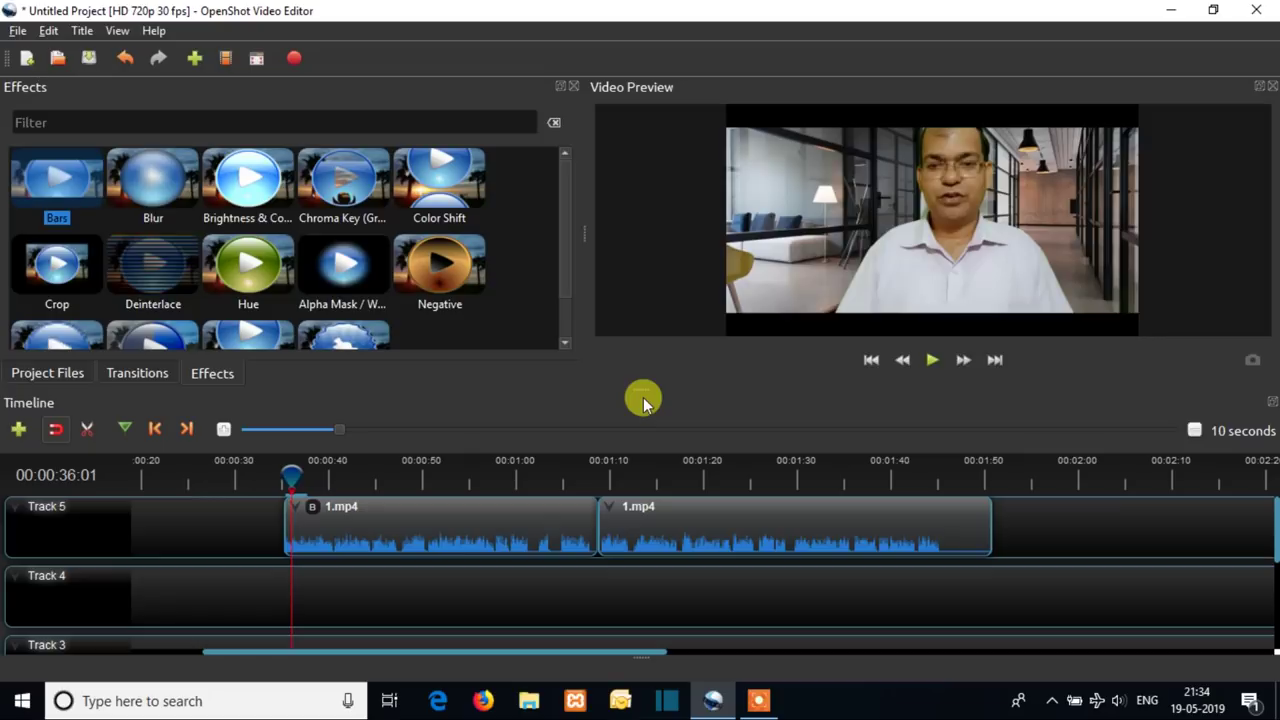
right_click(314, 511)
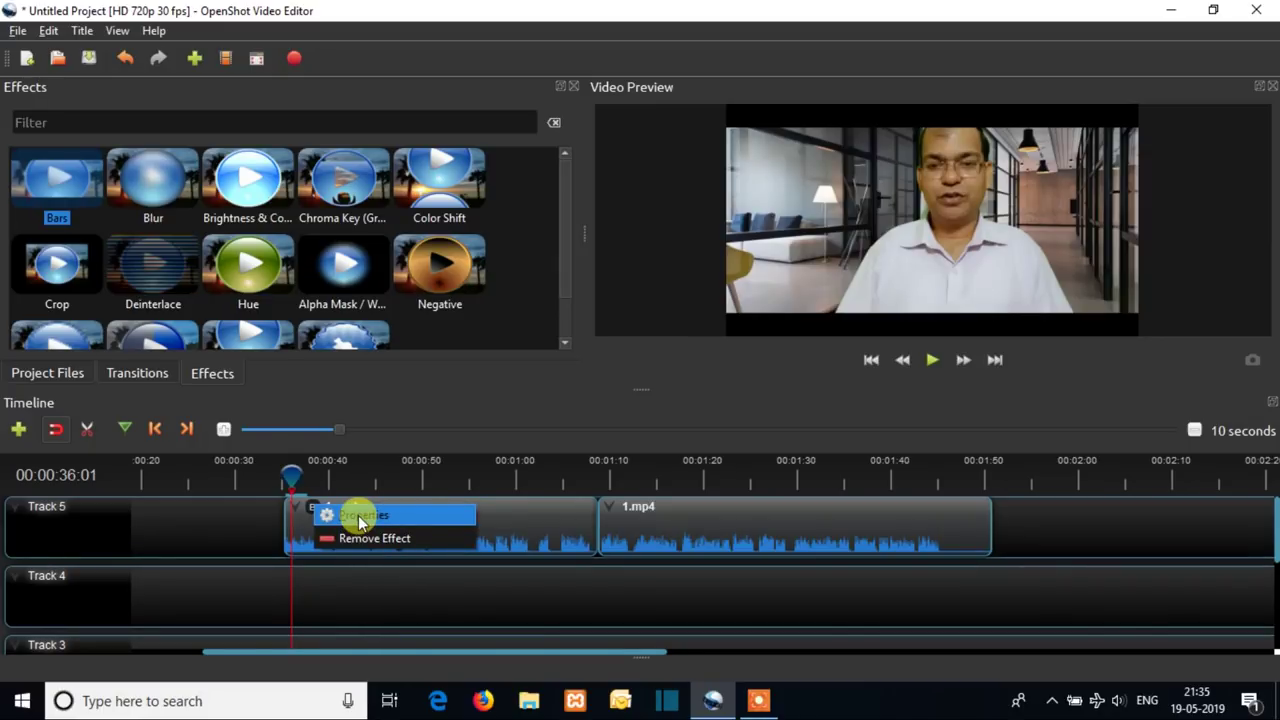
left_click(360, 516)
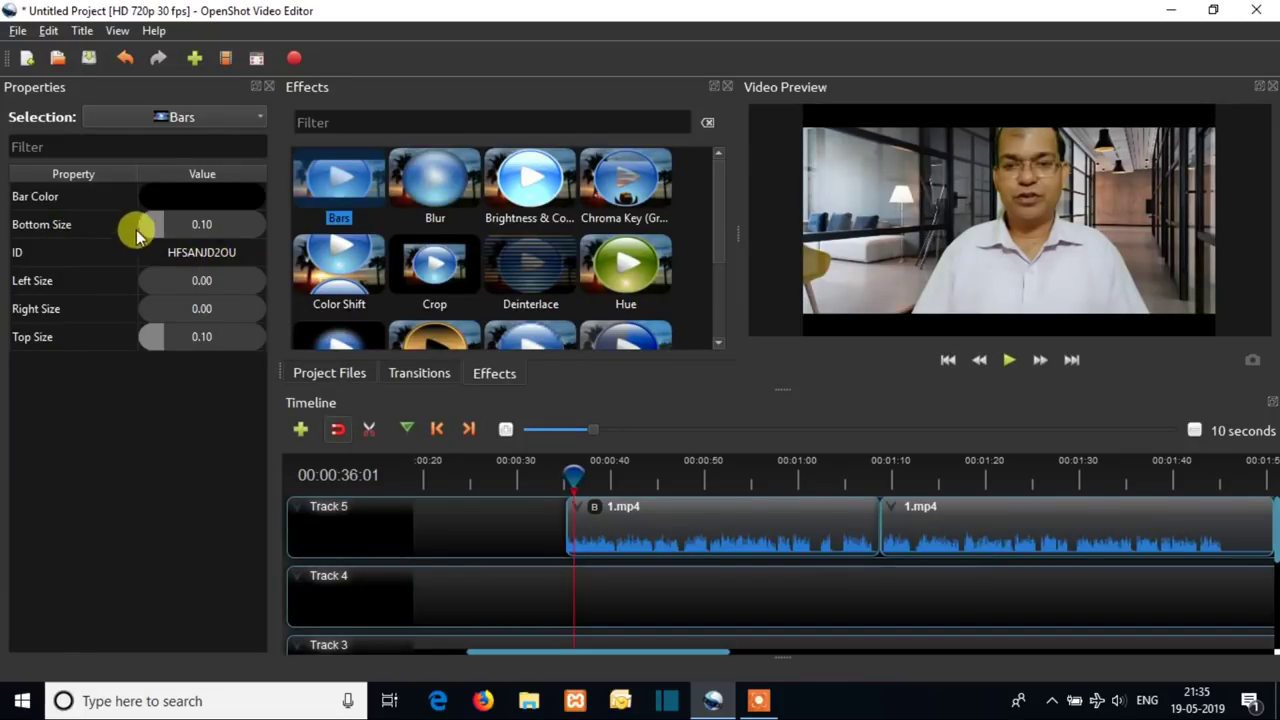
left_click_drag(162, 227, 204, 228)
mouse_move(160, 341)
left_mouse_down()
mouse_move(196, 341)
mouse_move(167, 343)
left_mouse_up()
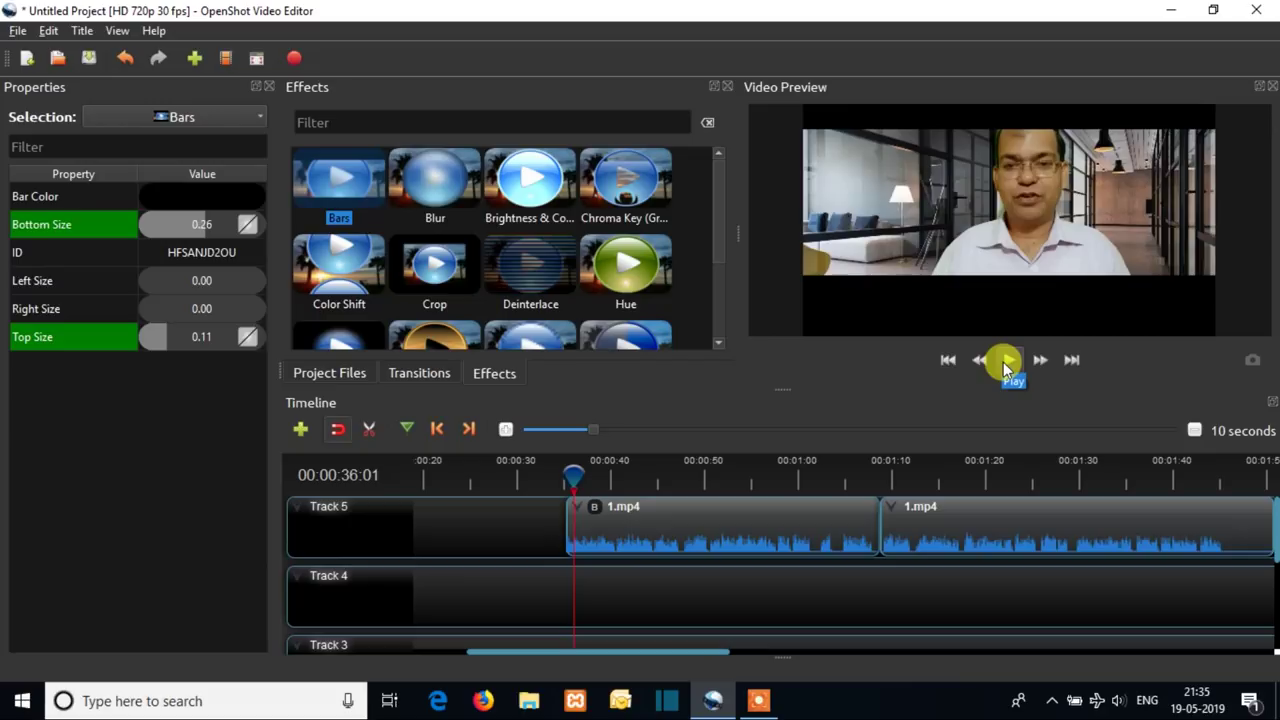
left_click_drag(179, 346, 187, 351)
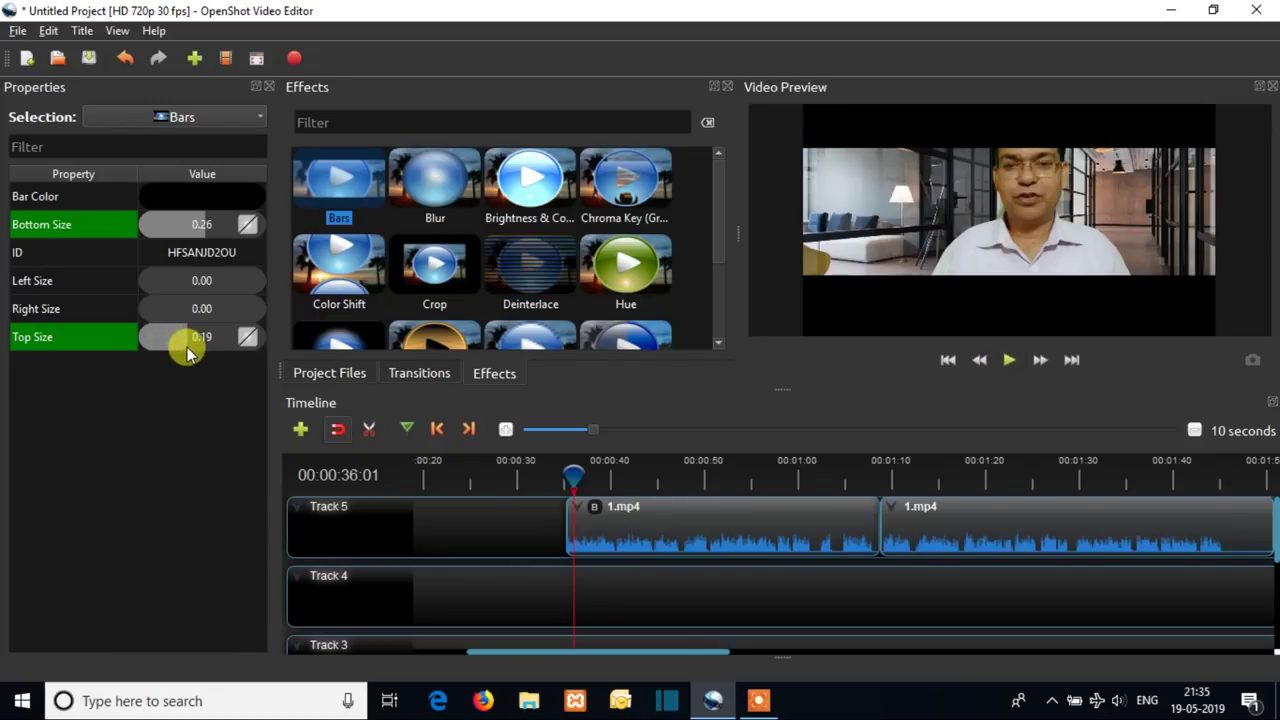
left_click(1009, 360)
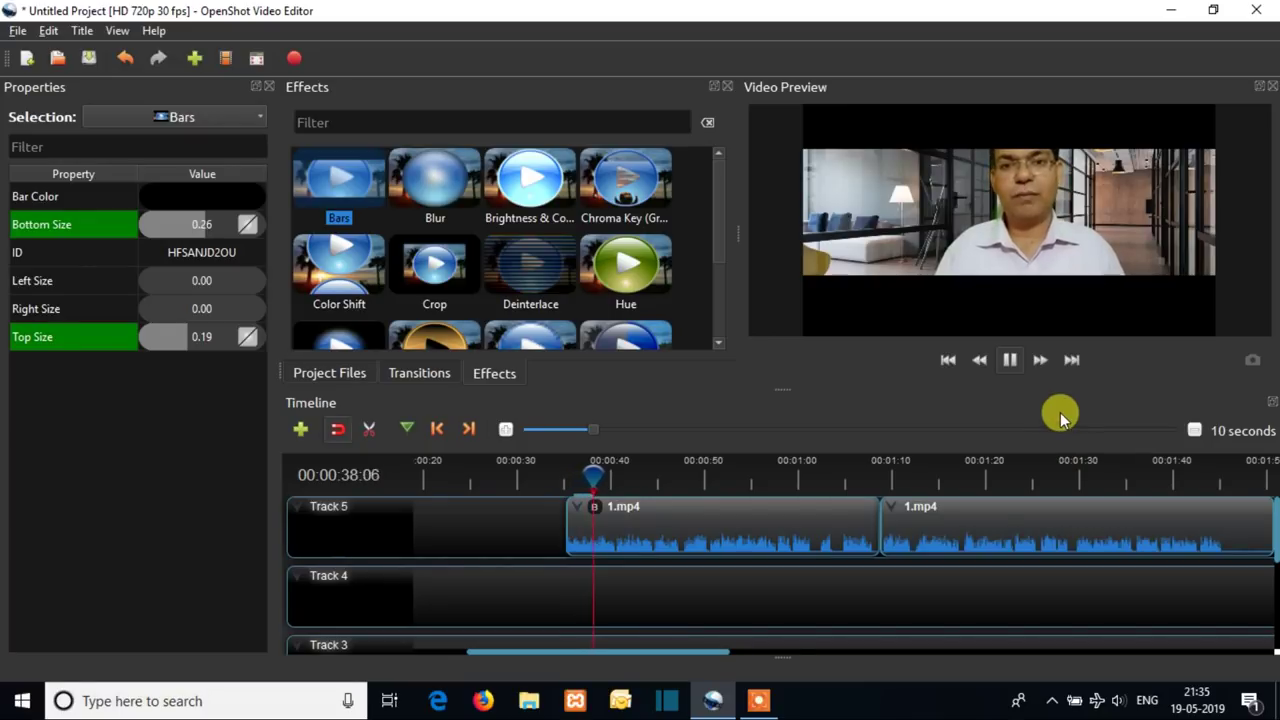
left_click(1011, 366)
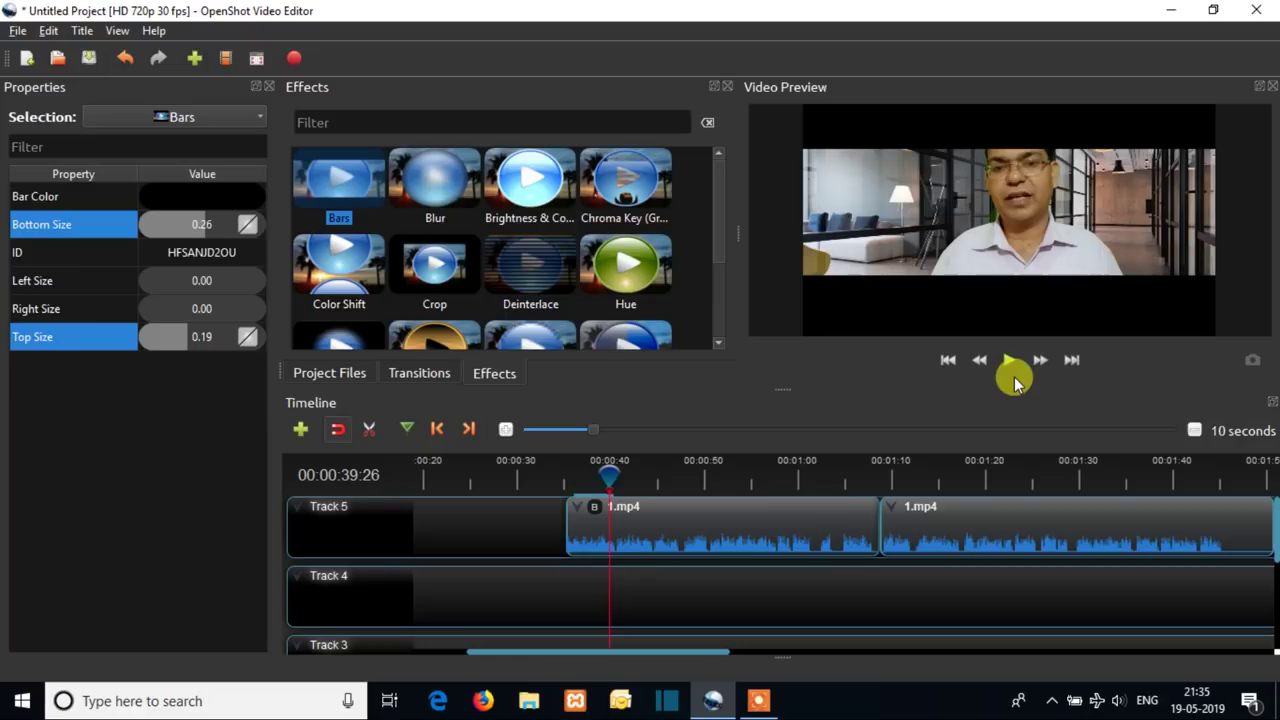
Step: Remove the Bars effect from the first 1.mp4 clip and close the effect properties
right_click(594, 513)
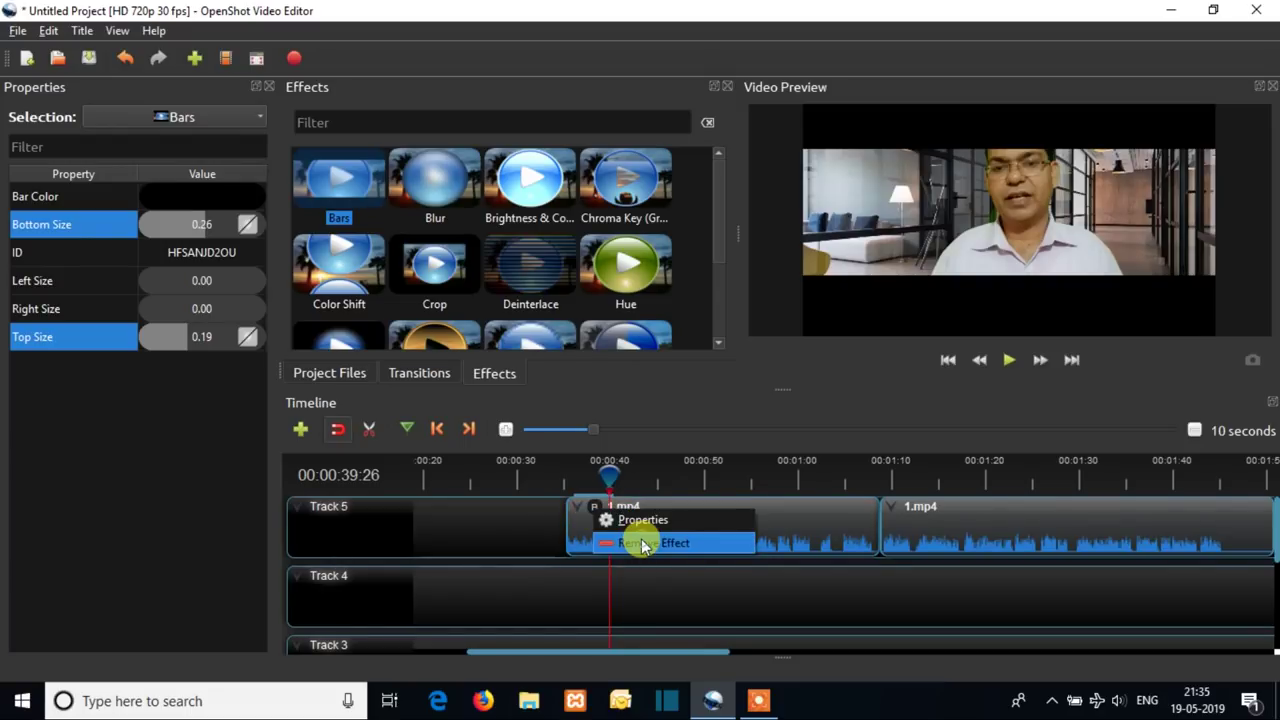
left_click(643, 545)
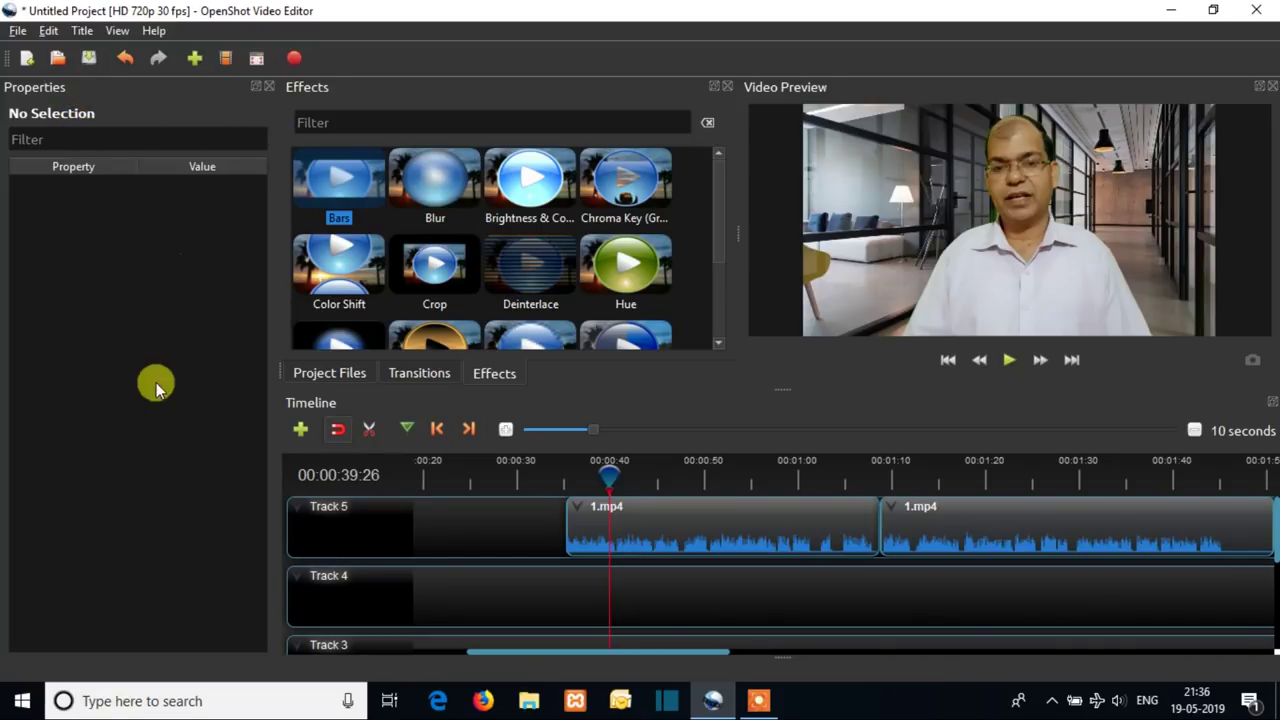
left_click(266, 87)
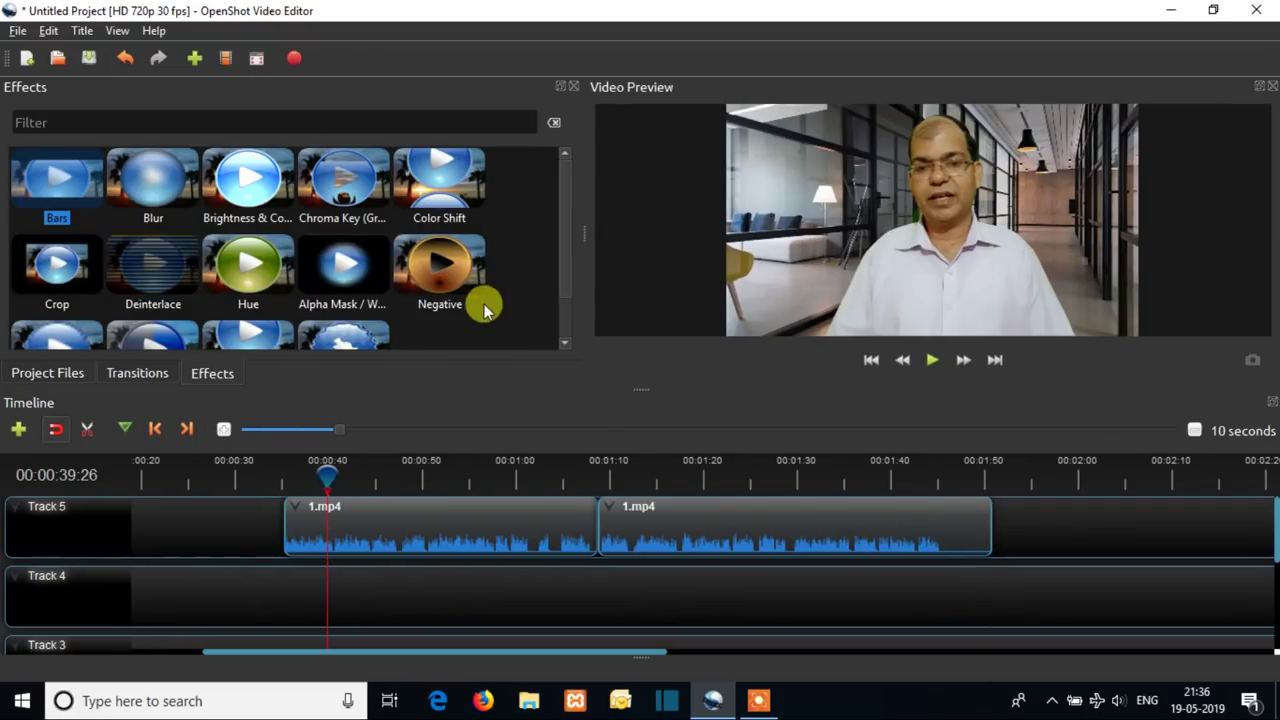
Step: Apply the Blur effect to the first 1.mp4 clip on Track 5 and open the effect's properties
left_click(155, 180)
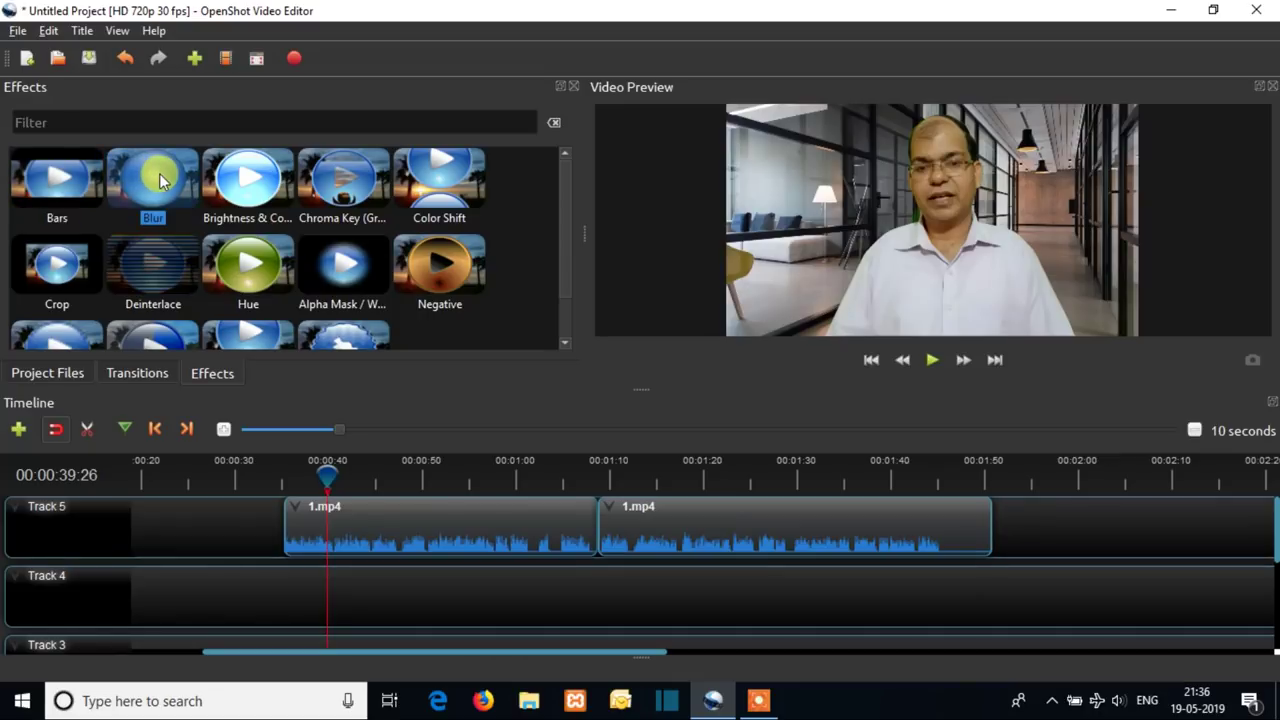
left_click_drag(160, 180, 305, 518)
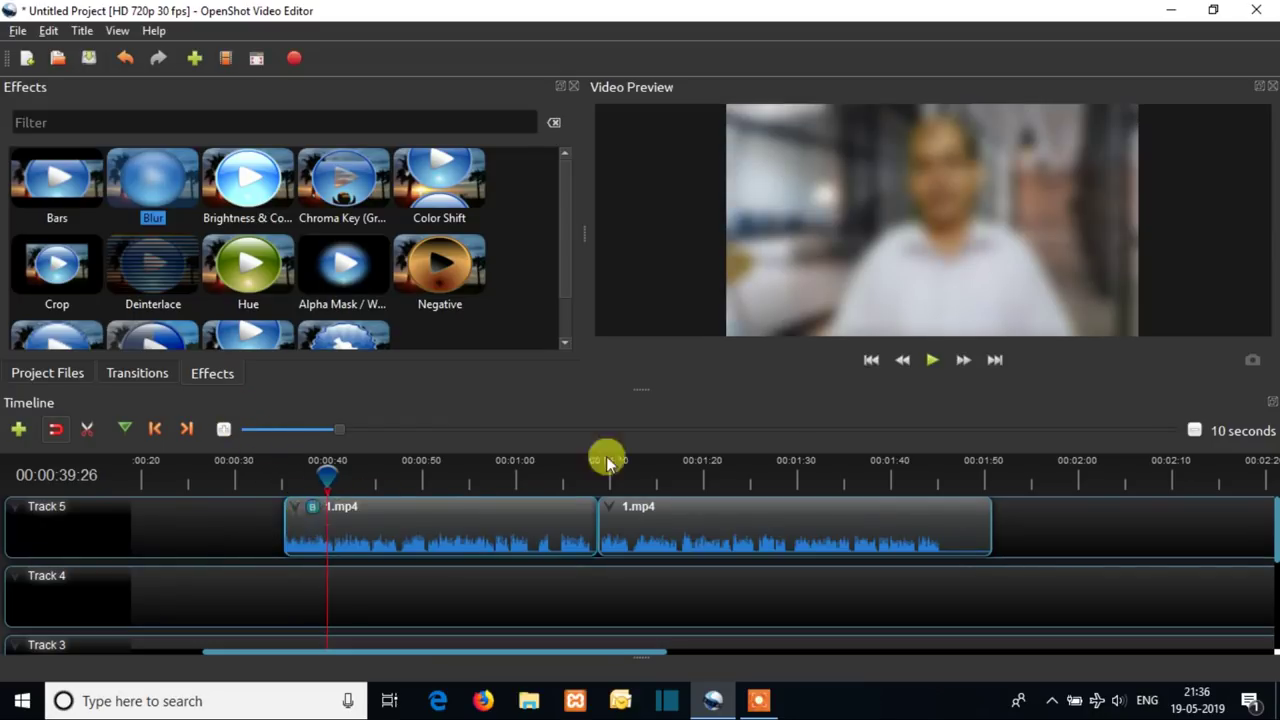
right_click(312, 513)
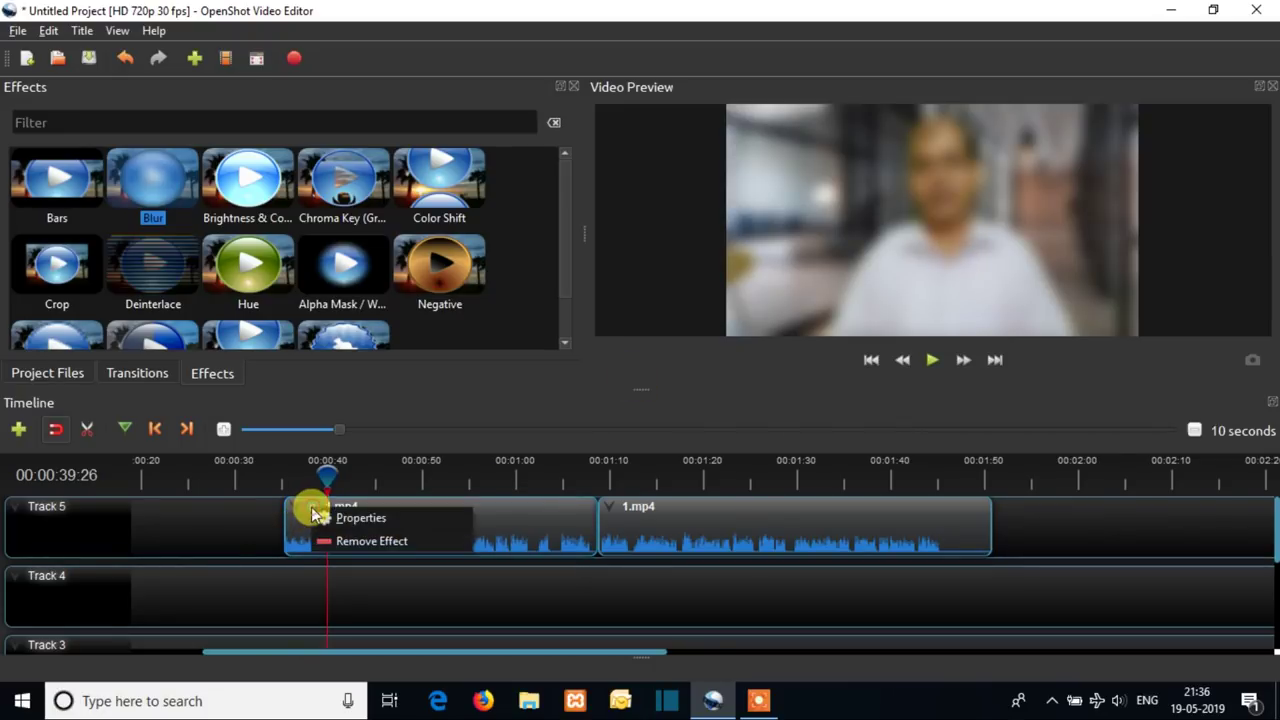
left_click(366, 513)
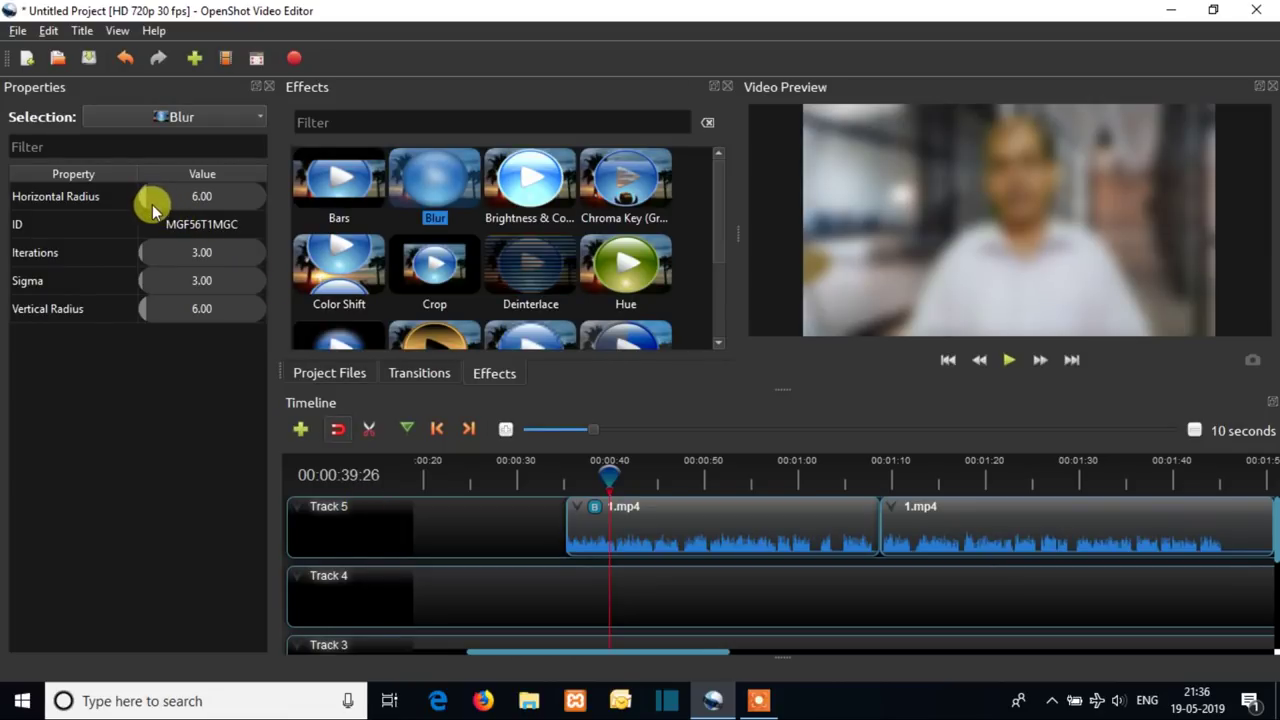
Step: Set the Blur effect's horizontal radius to 7.30, iterations to 27.74, sigma to 20.44 and vertical radius to 16.79
mouse_move(150, 206)
left_mouse_down()
mouse_move(254, 200)
mouse_move(137, 206)
left_mouse_up()
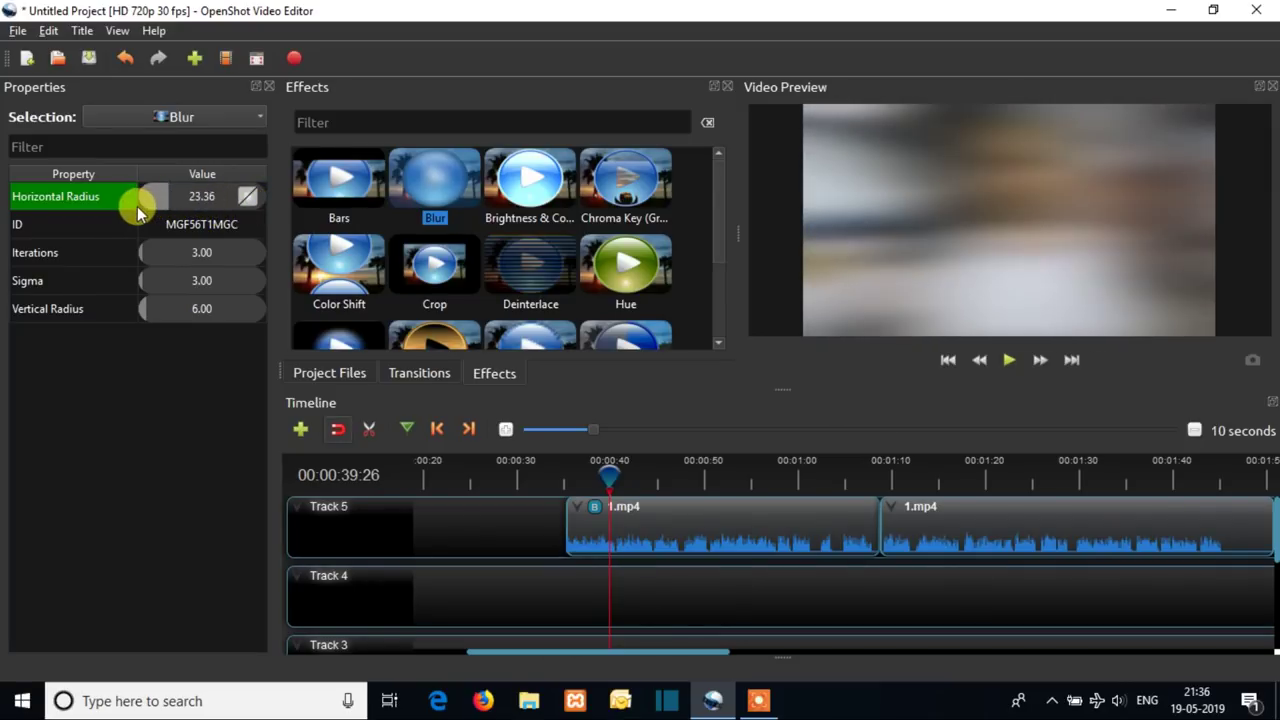
left_click(199, 199)
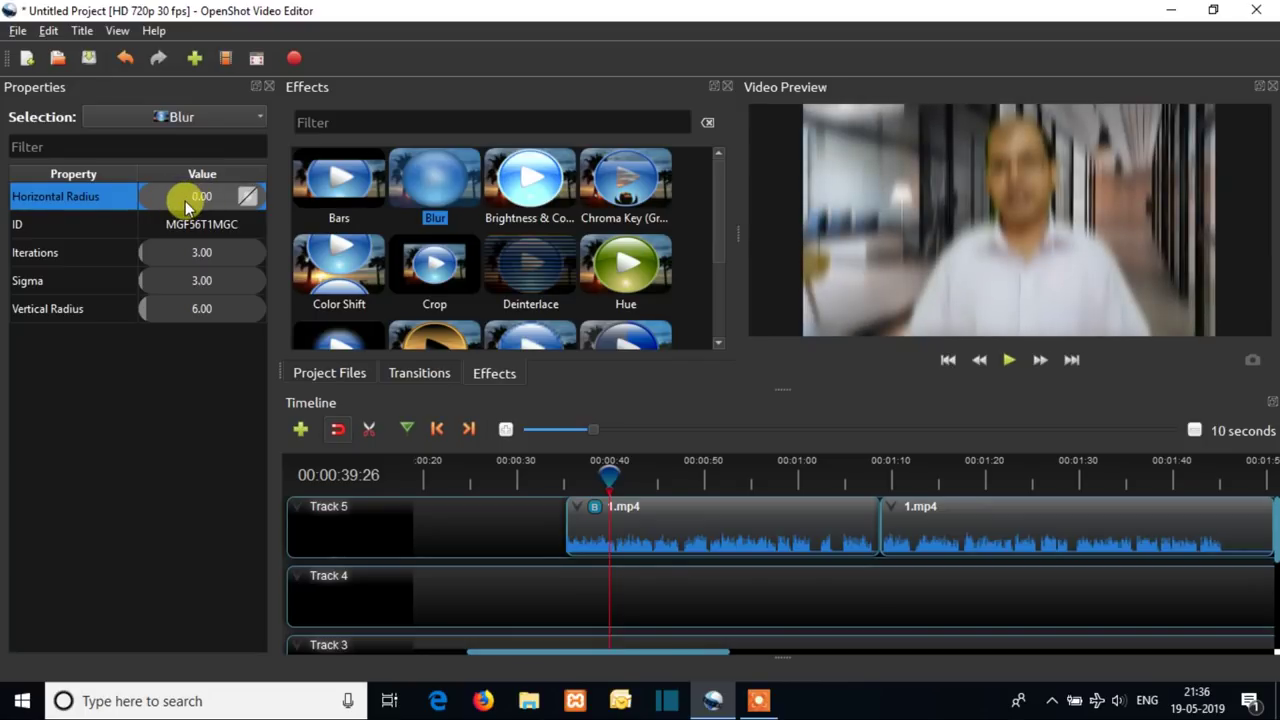
left_click(143, 201)
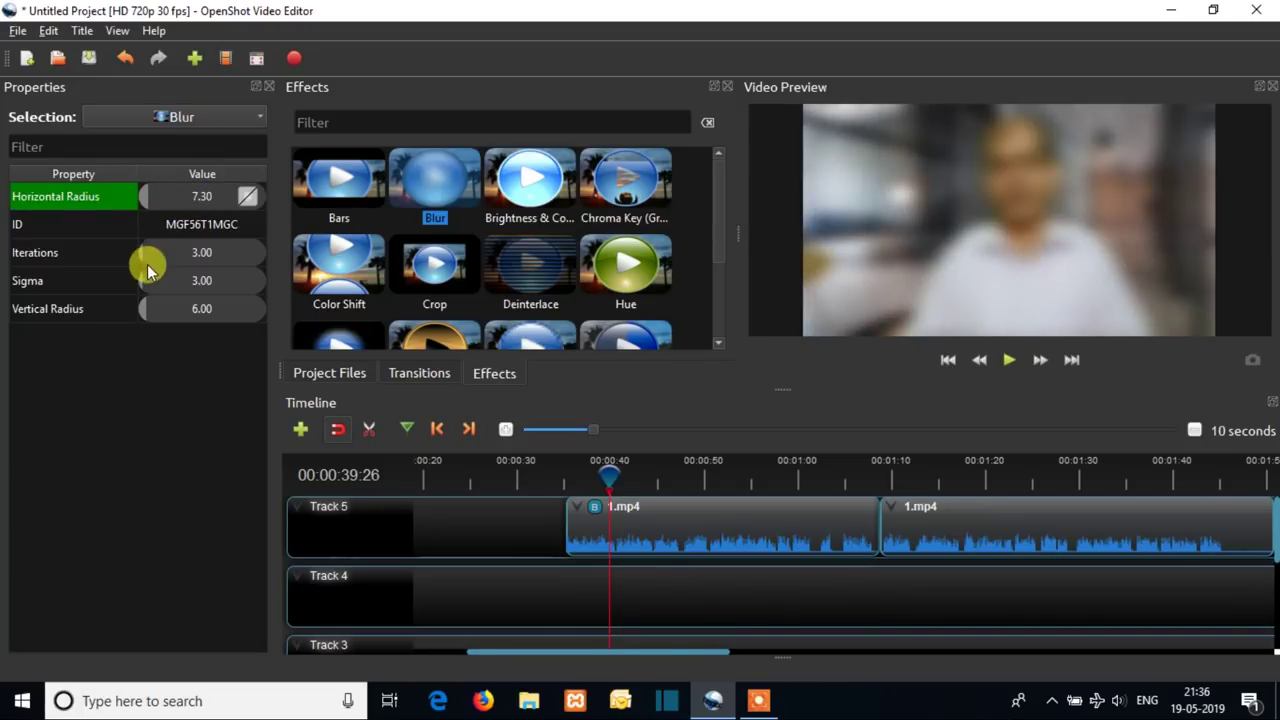
left_click_drag(147, 260, 165, 285)
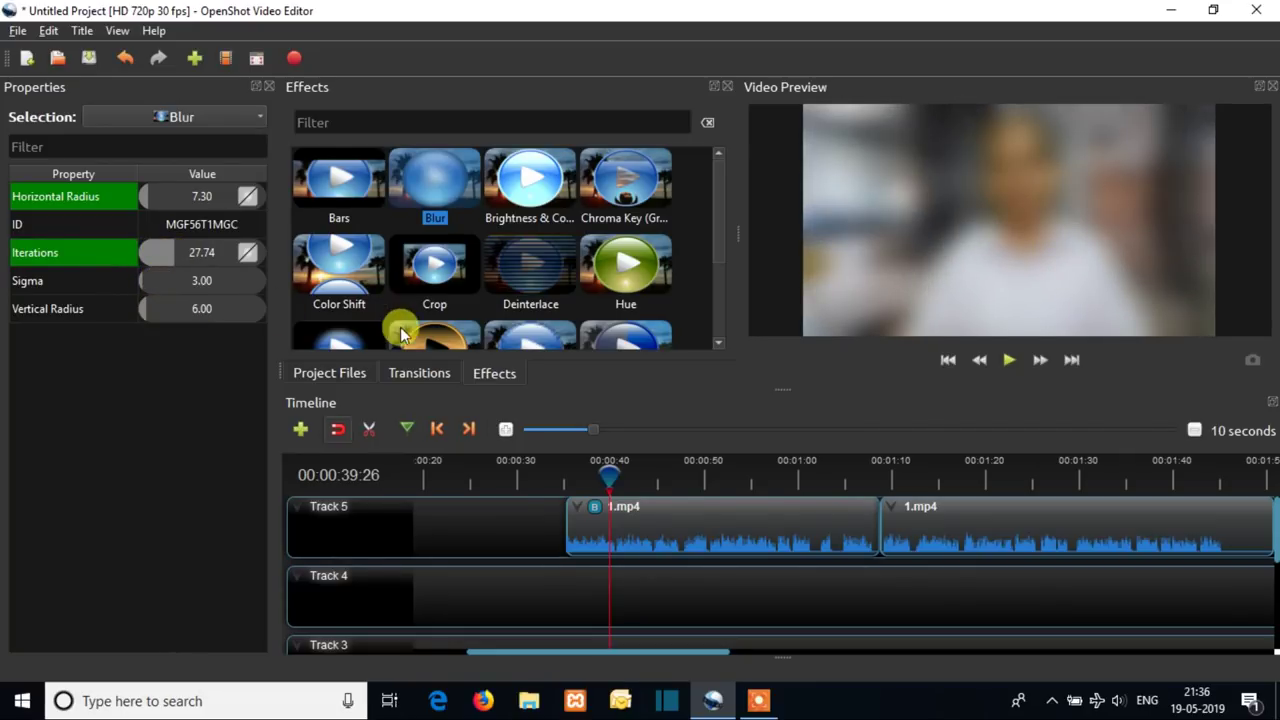
left_click(595, 508)
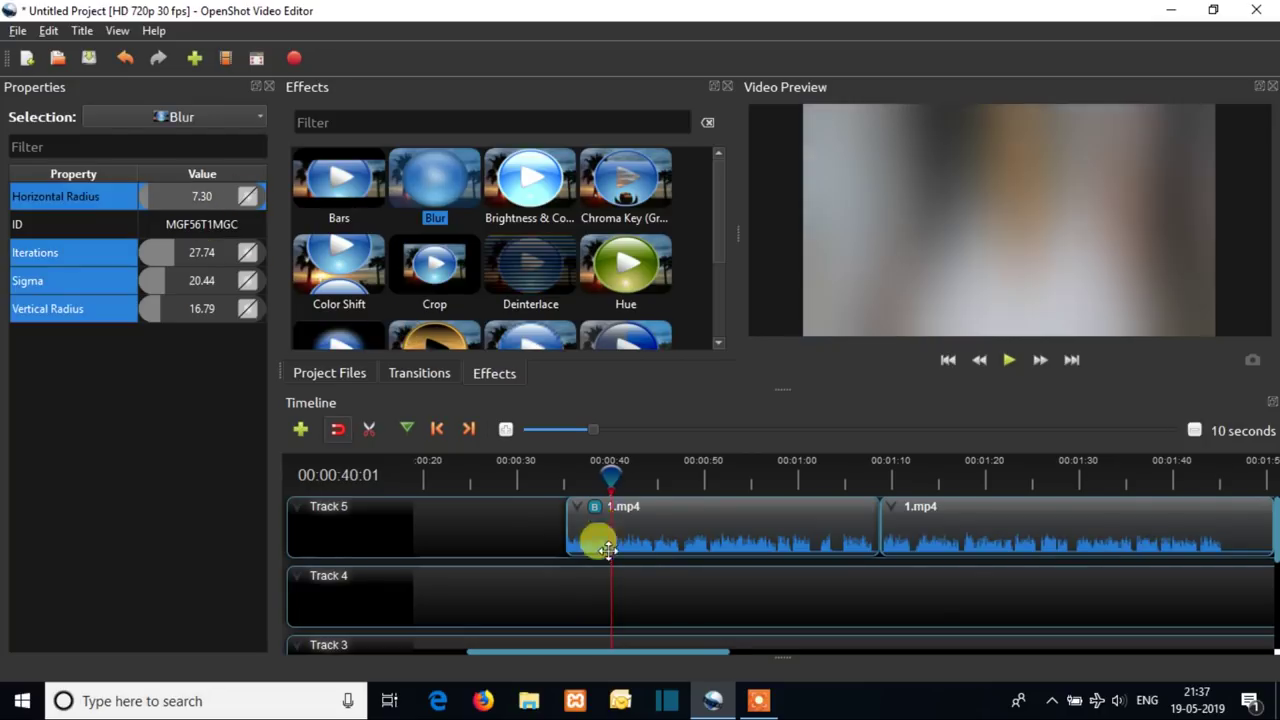
Step: Remove the Blur effect from the first 1.mp4 clip and close the properties
right_click(596, 509)
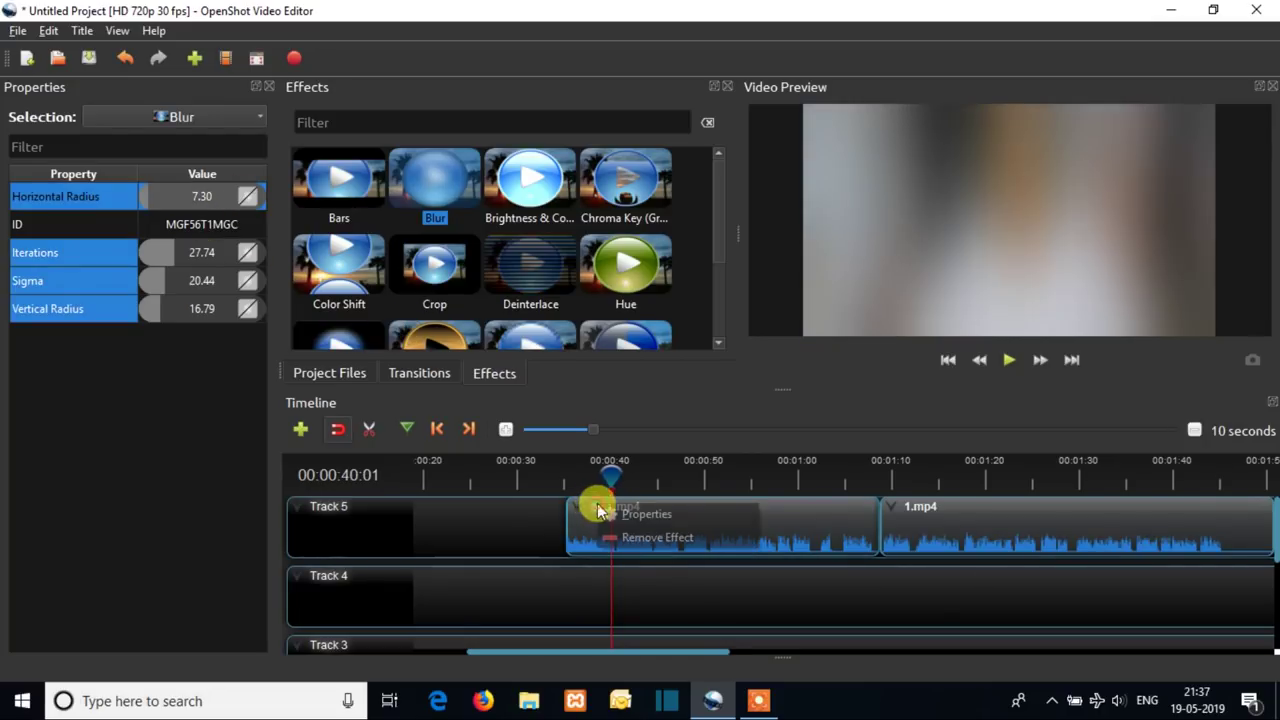
left_click(655, 538)
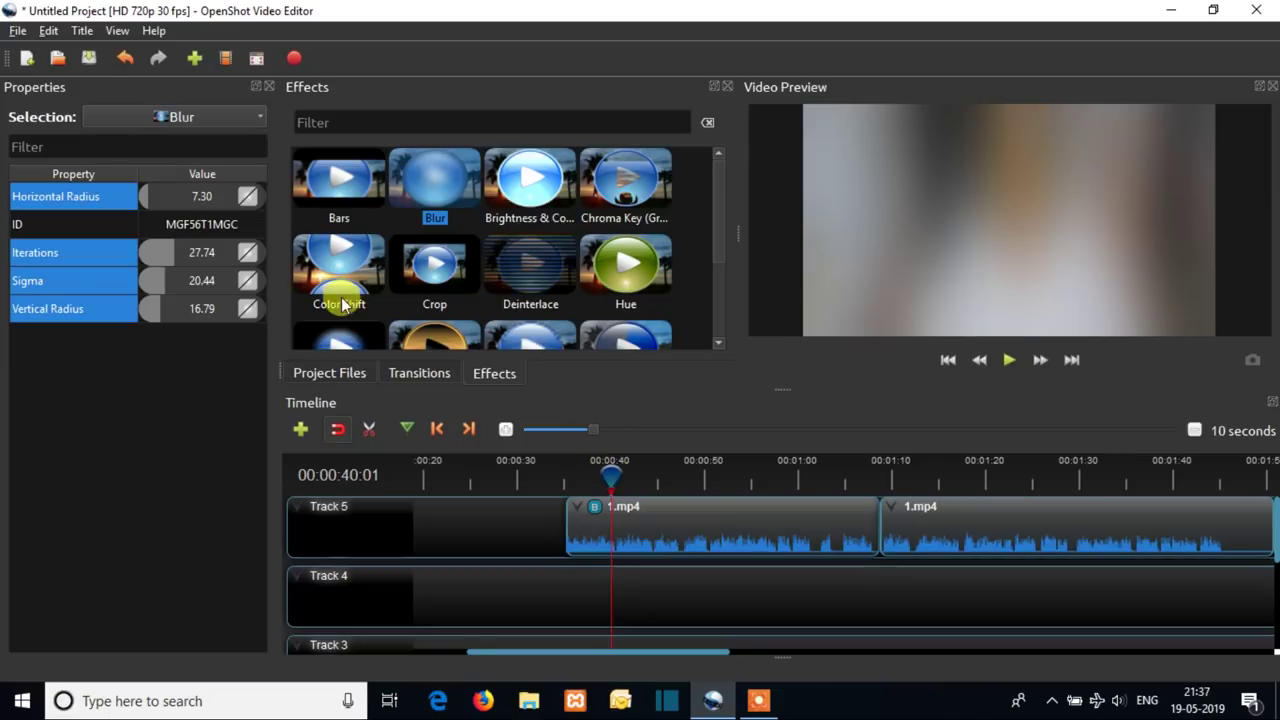
right_click(597, 510)
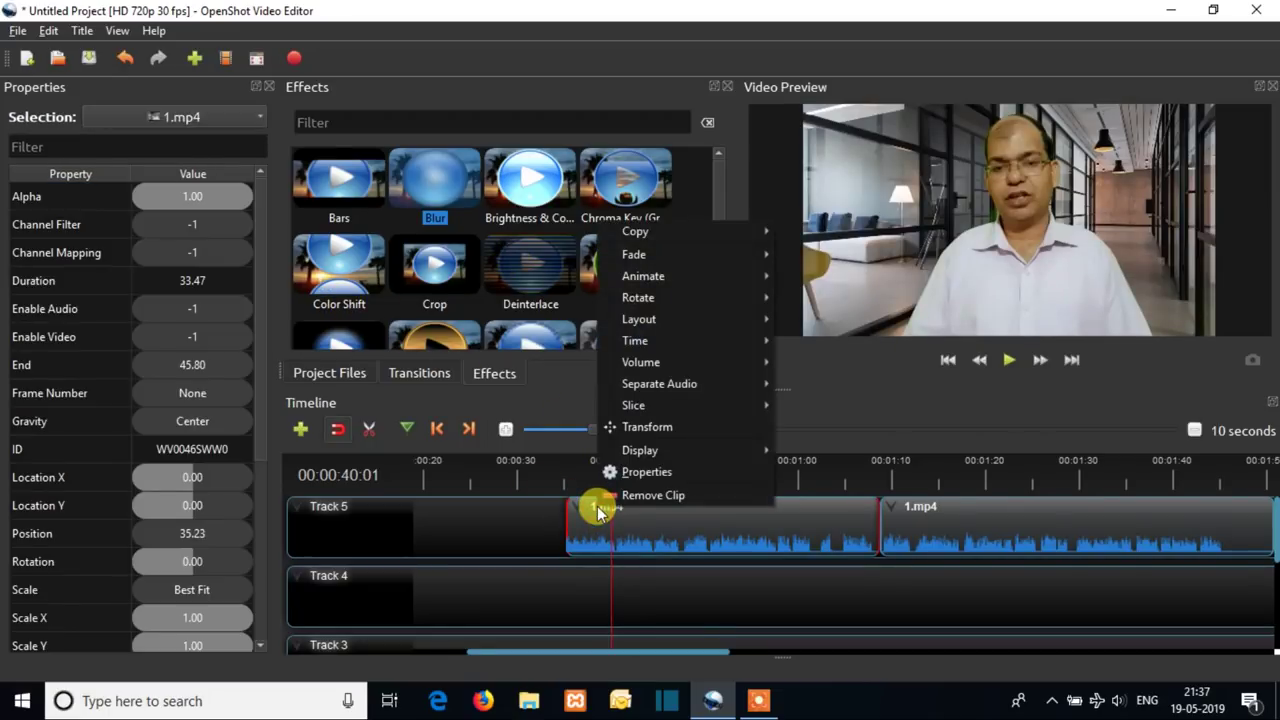
left_click(668, 527)
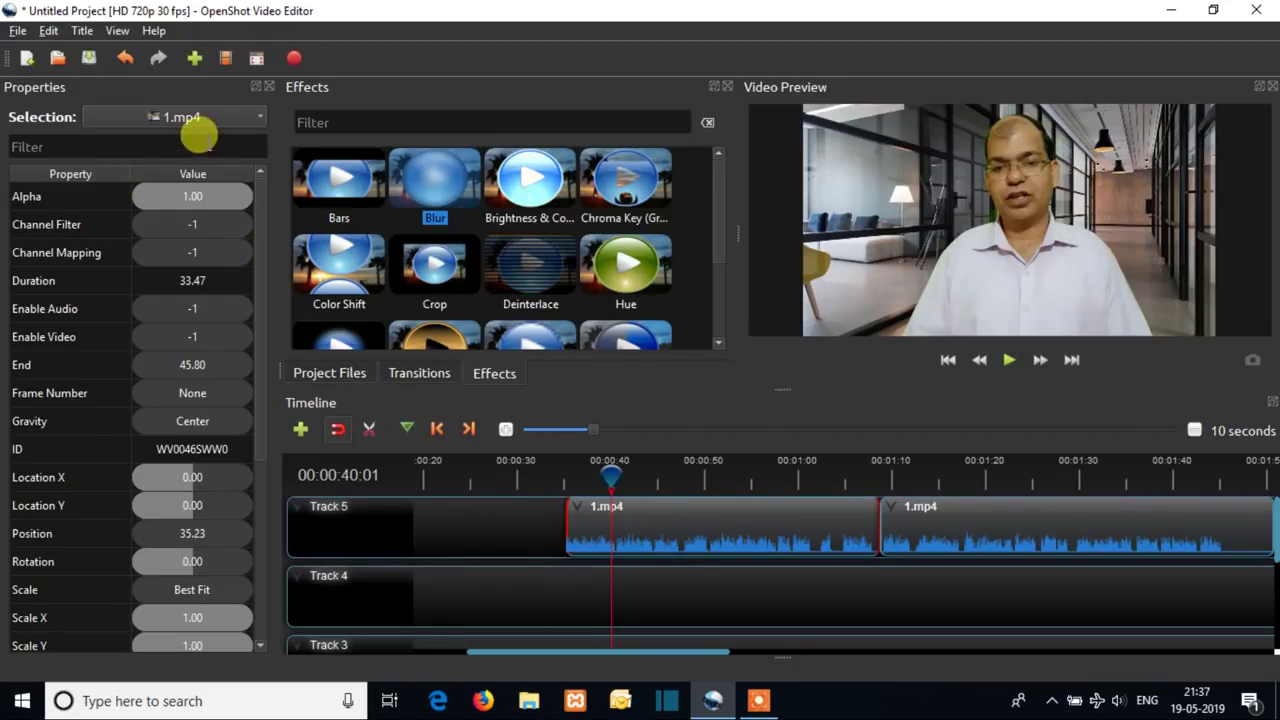
left_click(266, 89)
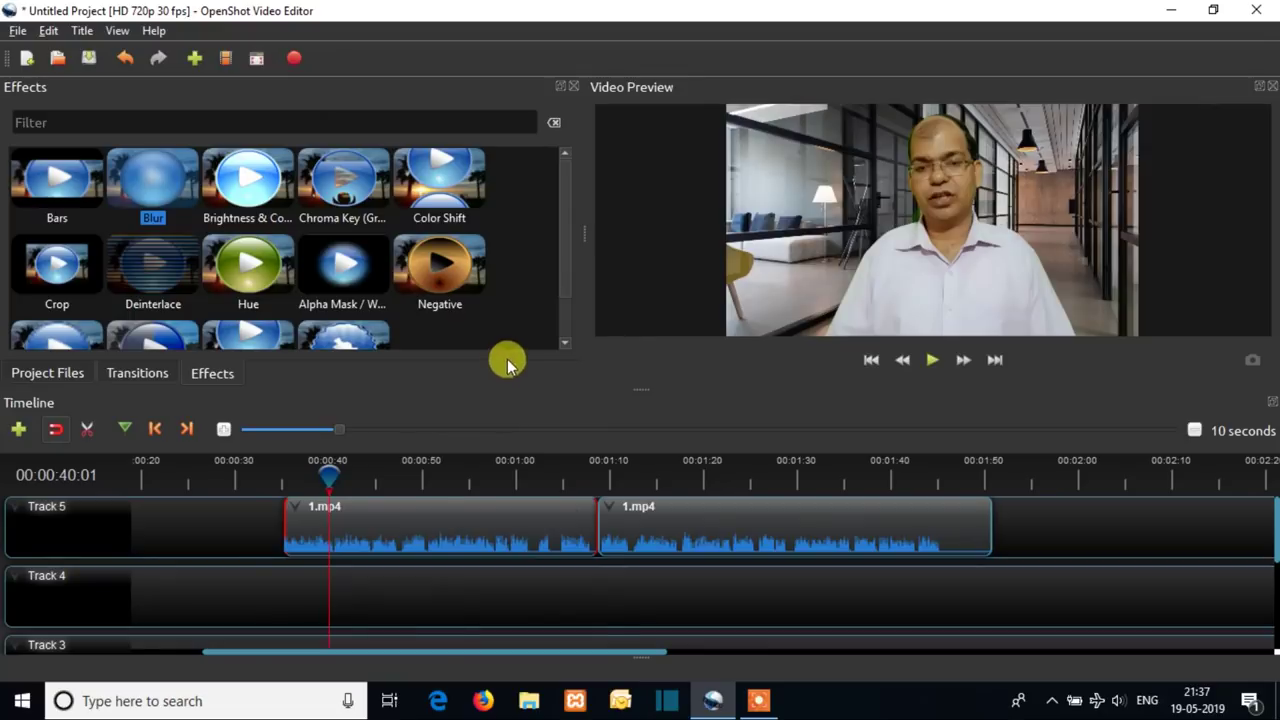
Step: Apply the Brightness & Contrast effect to the first 1.mp4 clip with brightness 0.12 and contrast 37.23
left_click_drag(252, 190, 310, 513)
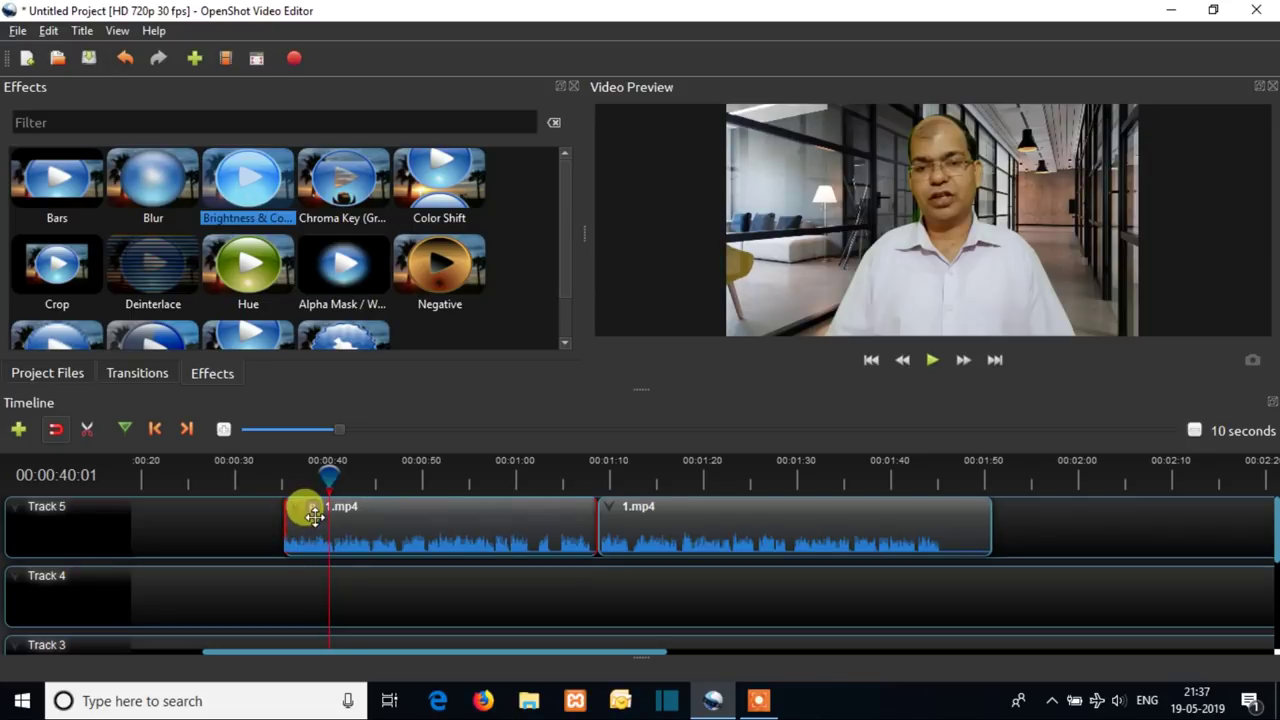
right_click(312, 511)
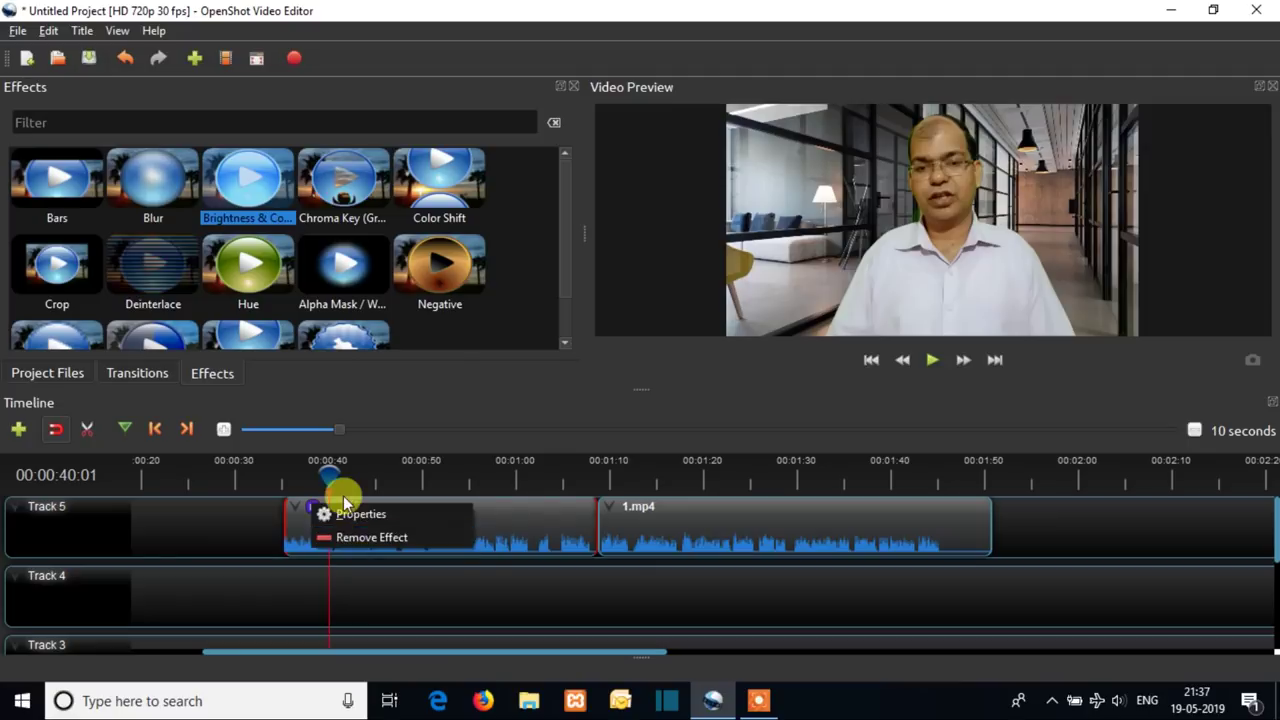
left_click(350, 514)
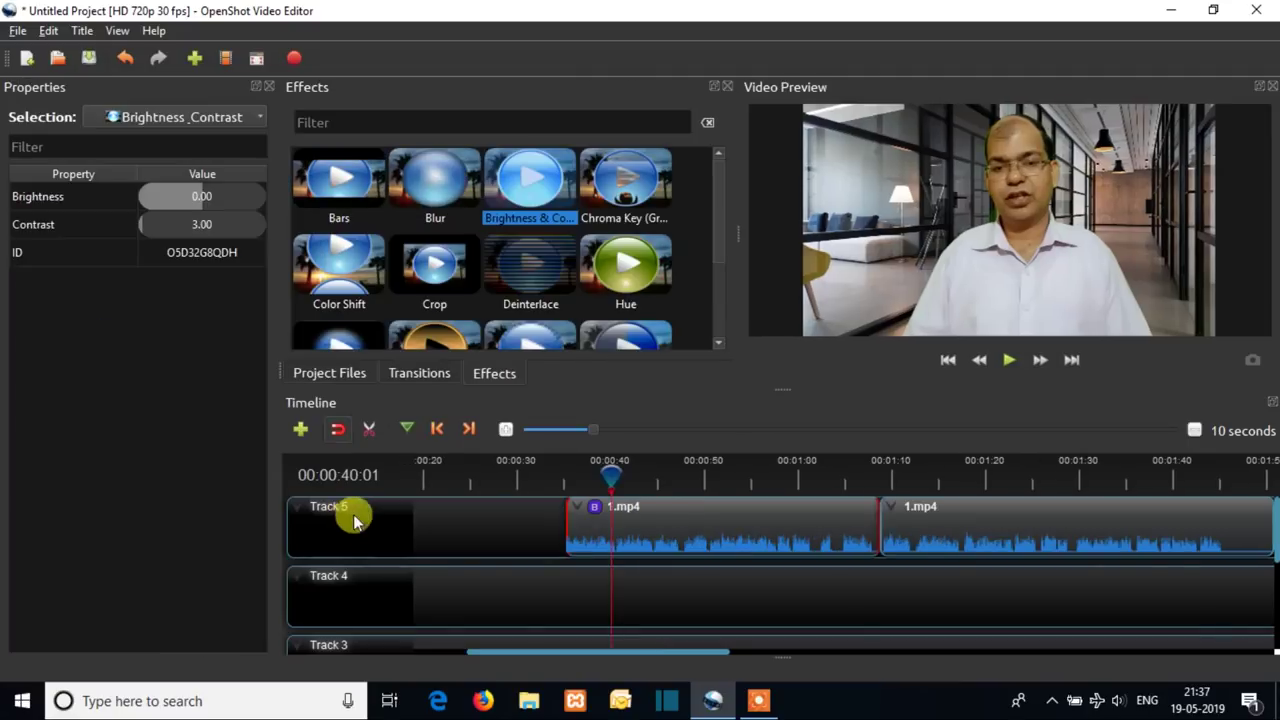
left_click(158, 229)
left_click_drag(175, 233, 215, 206)
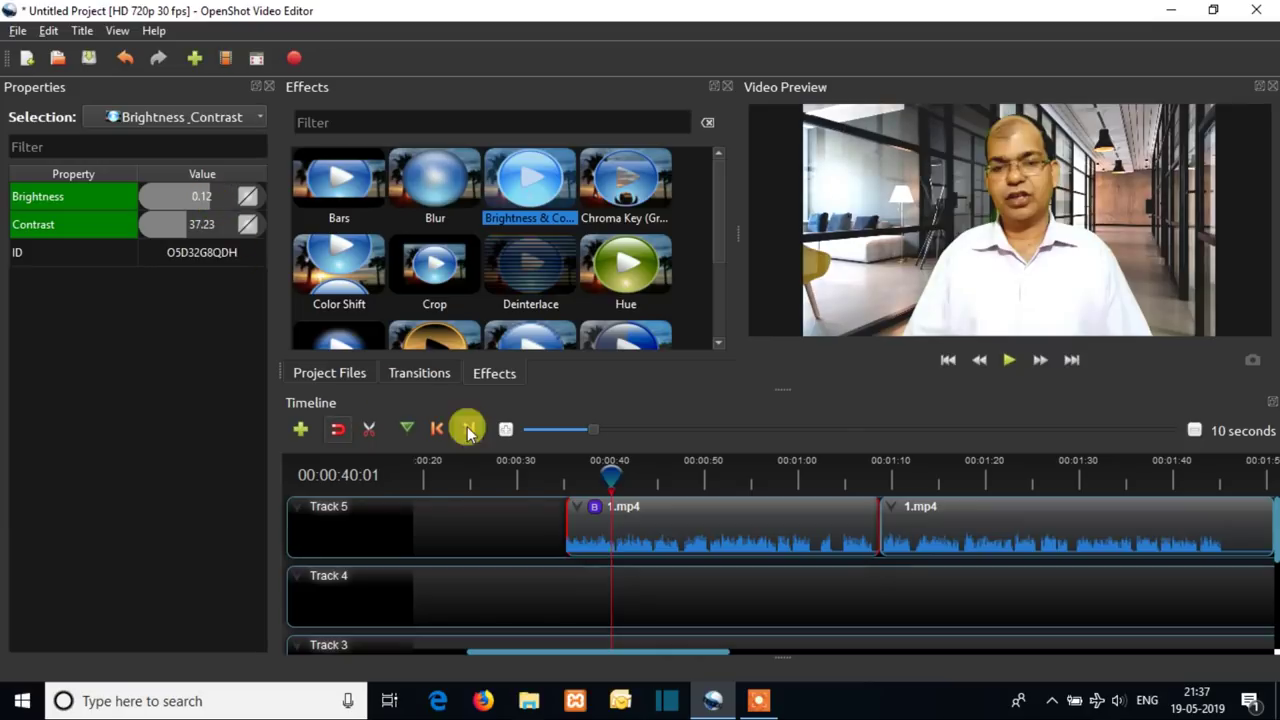
Step: Remove the Brightness & Contrast effect from the first 1.mp4 clip
right_click(596, 512)
left_click(640, 541)
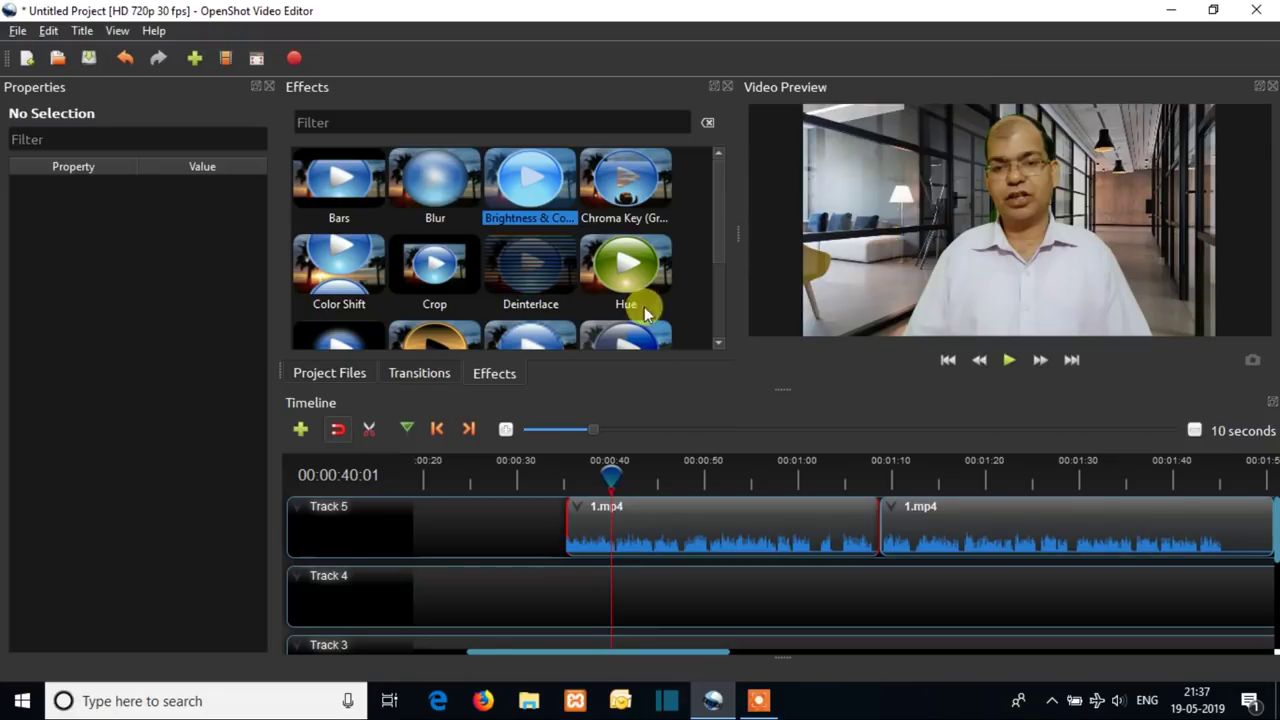
left_click(627, 182)
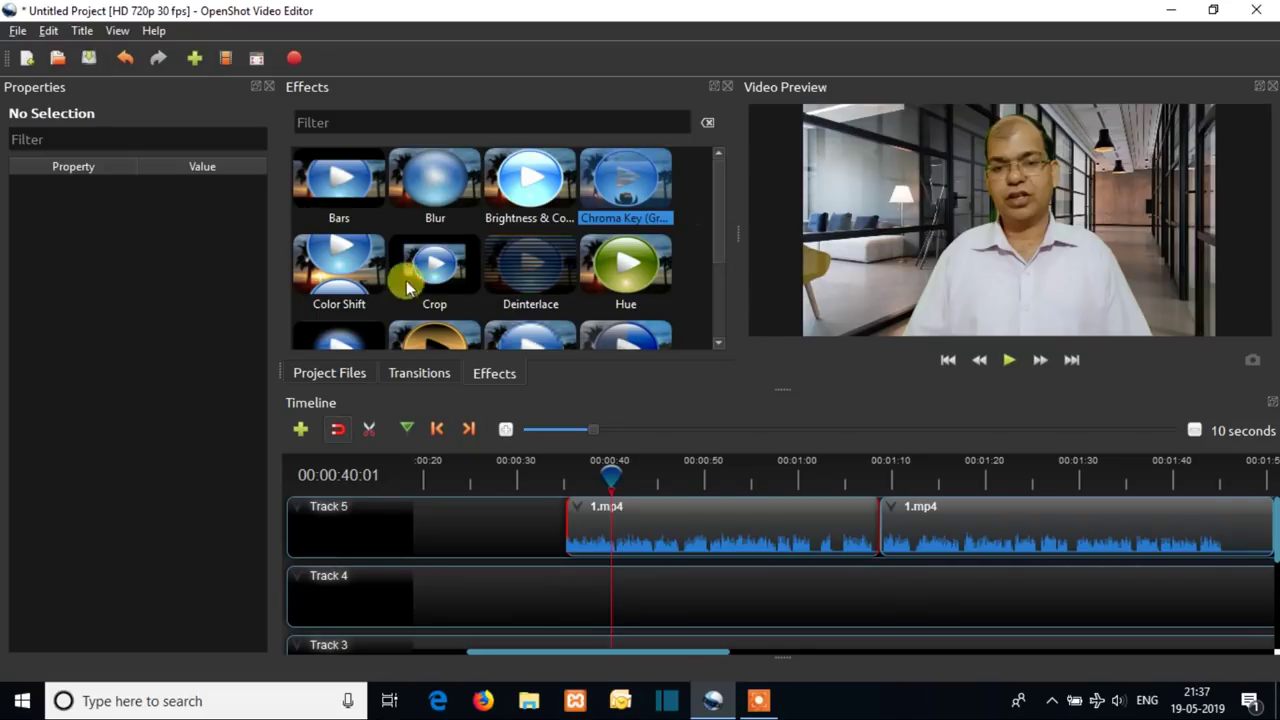
Step: Apply the Color Shift effect to the first 1.mp4 clip and play a few seconds of the result
left_click(368, 268)
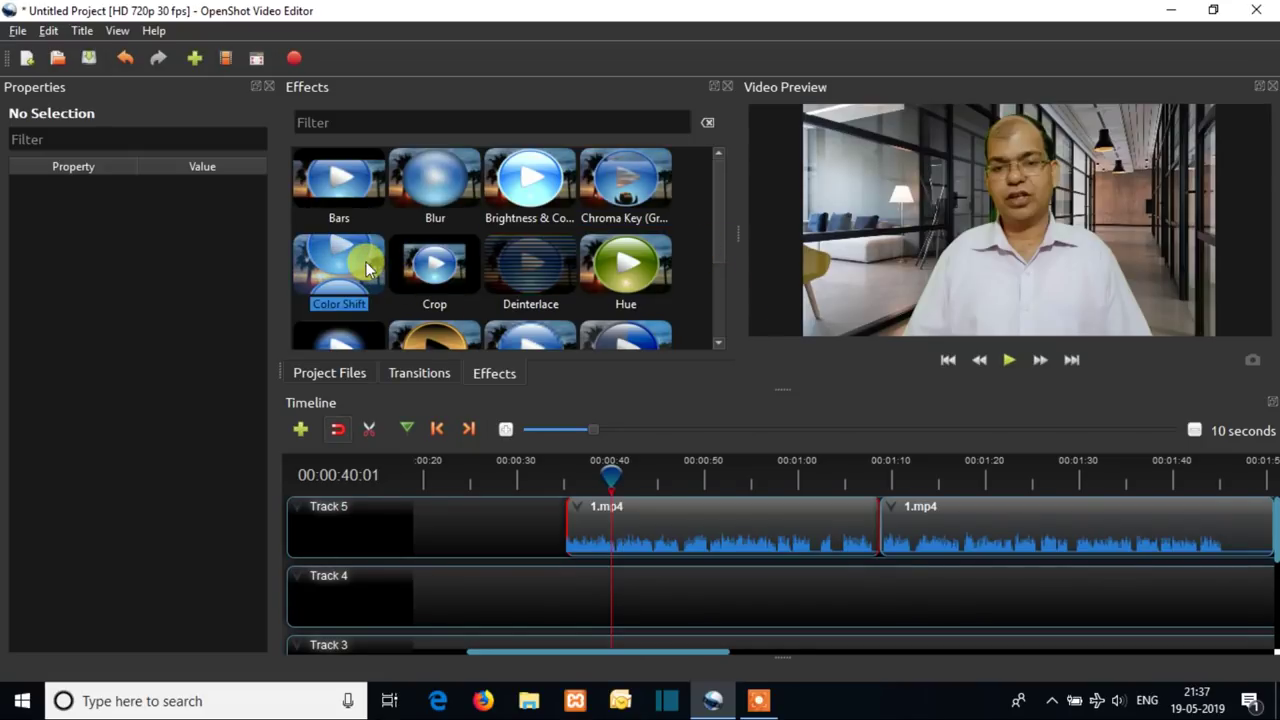
left_click_drag(363, 263, 586, 513)
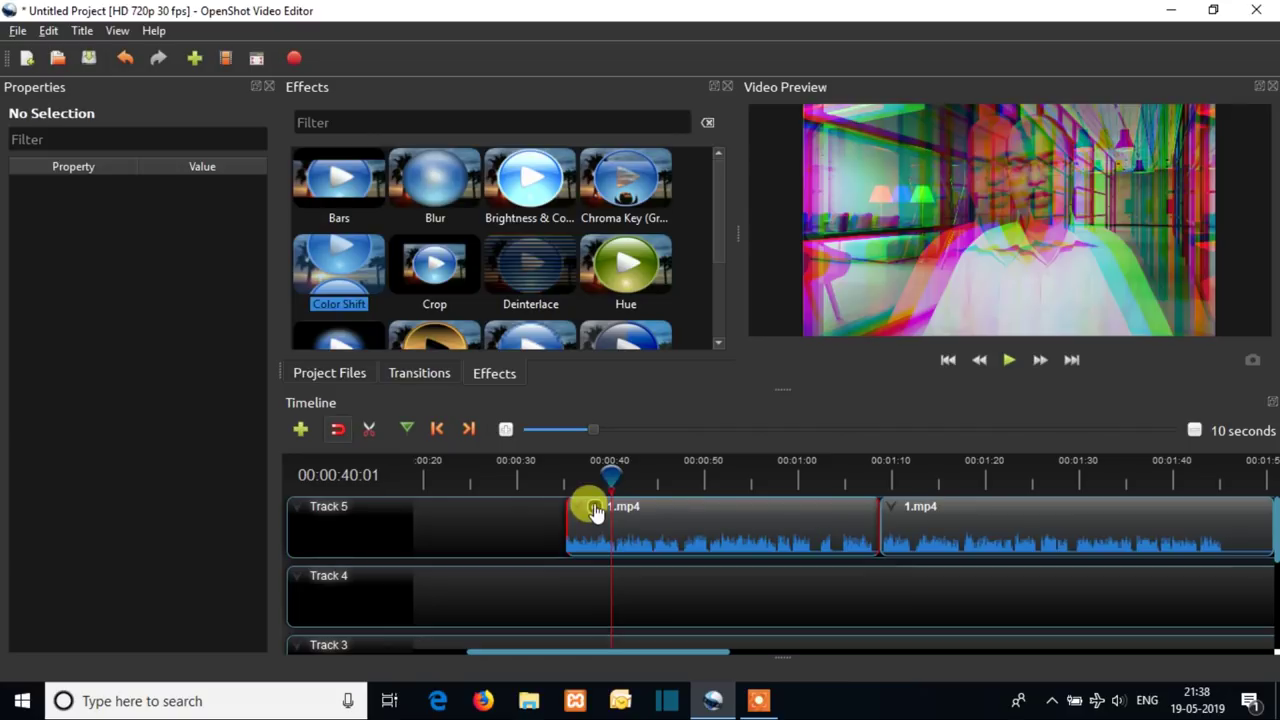
left_click(1007, 361)
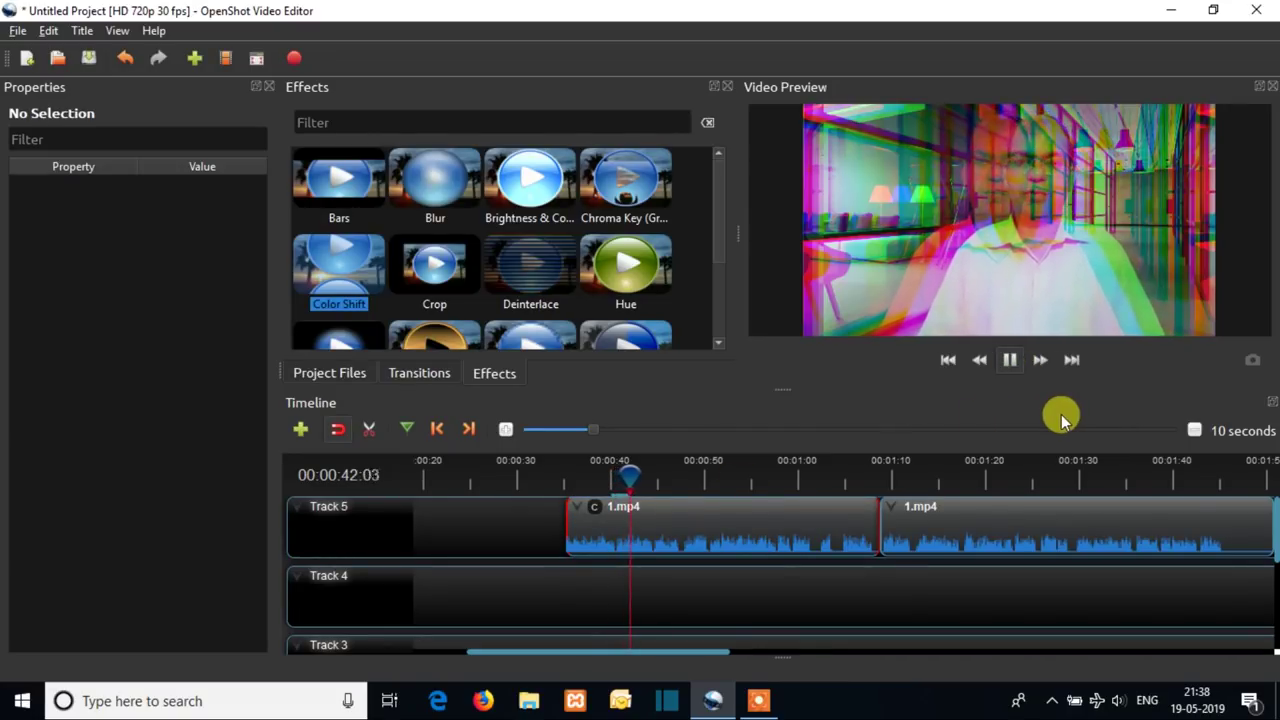
left_click(1010, 360)
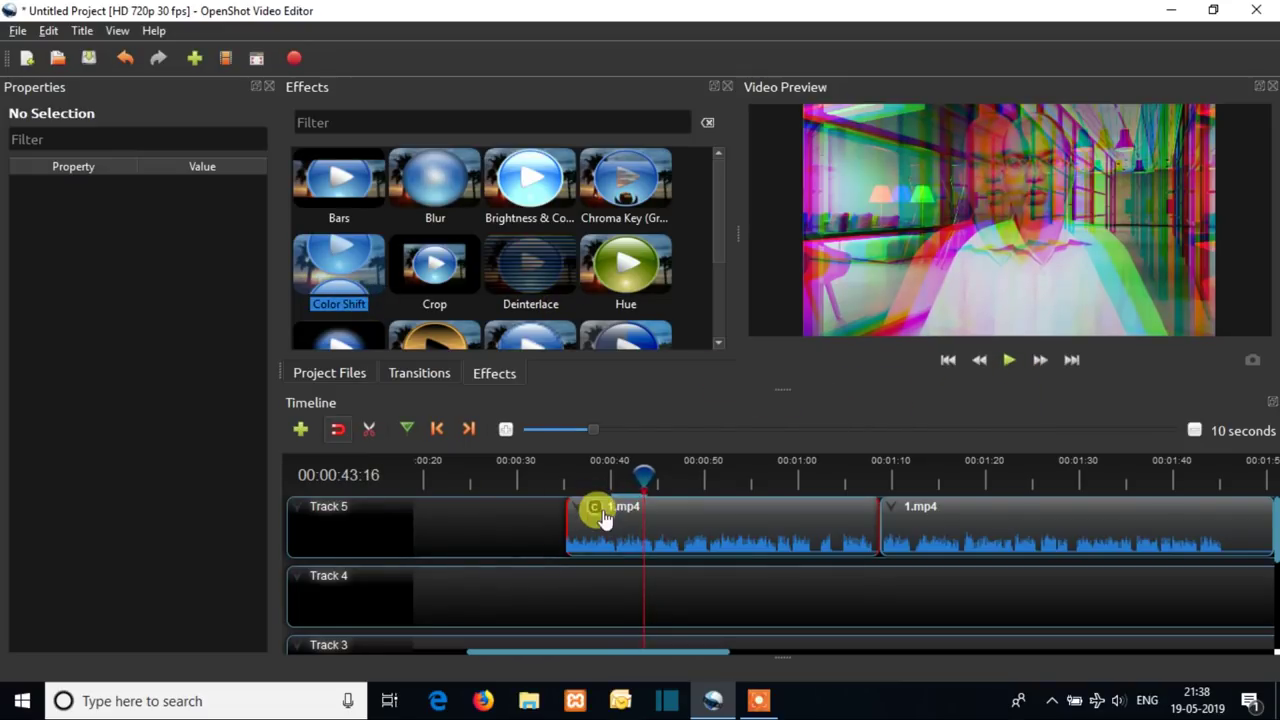
Step: Set Color Shift's alpha X shift to 0.47, alpha Y to 0.43, blue X to 0.31 and blue Y to 0.27, and play the result
right_click(598, 513)
left_click(377, 427)
left_click_drag(199, 203, 213, 288)
left_click(205, 258)
left_click_drag(207, 285, 220, 285)
left_click(1007, 362)
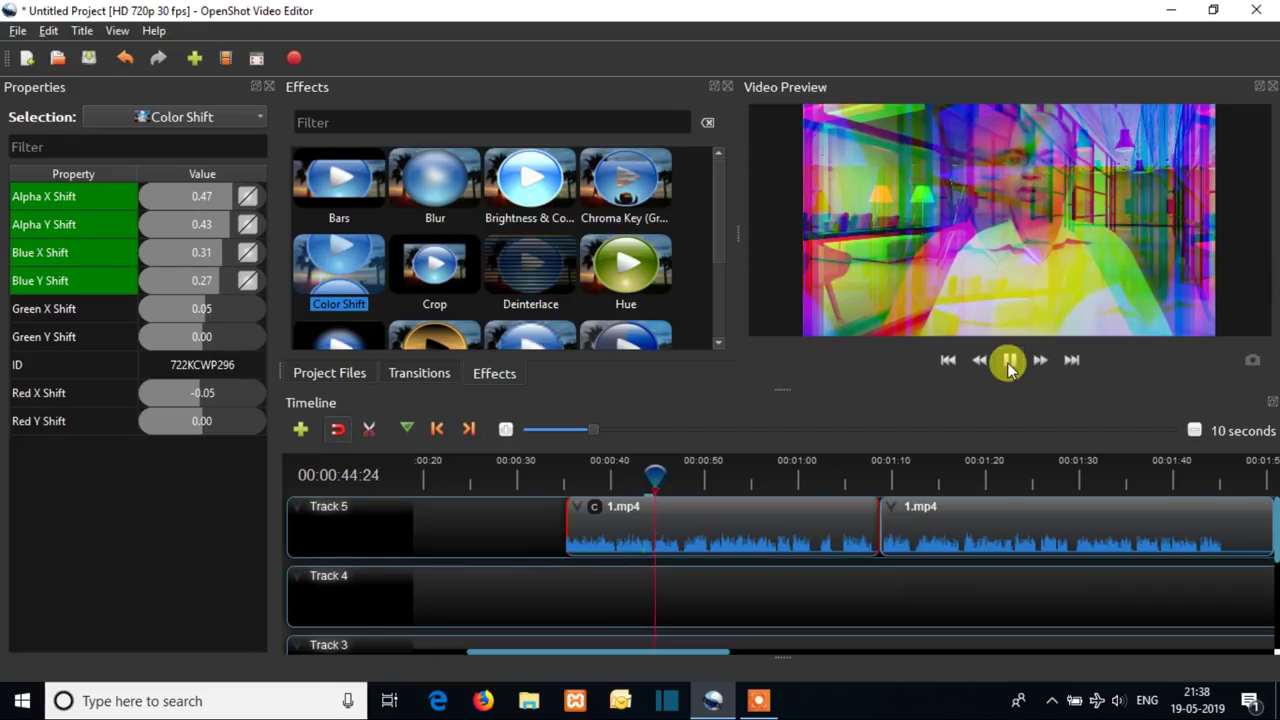
left_click(1007, 362)
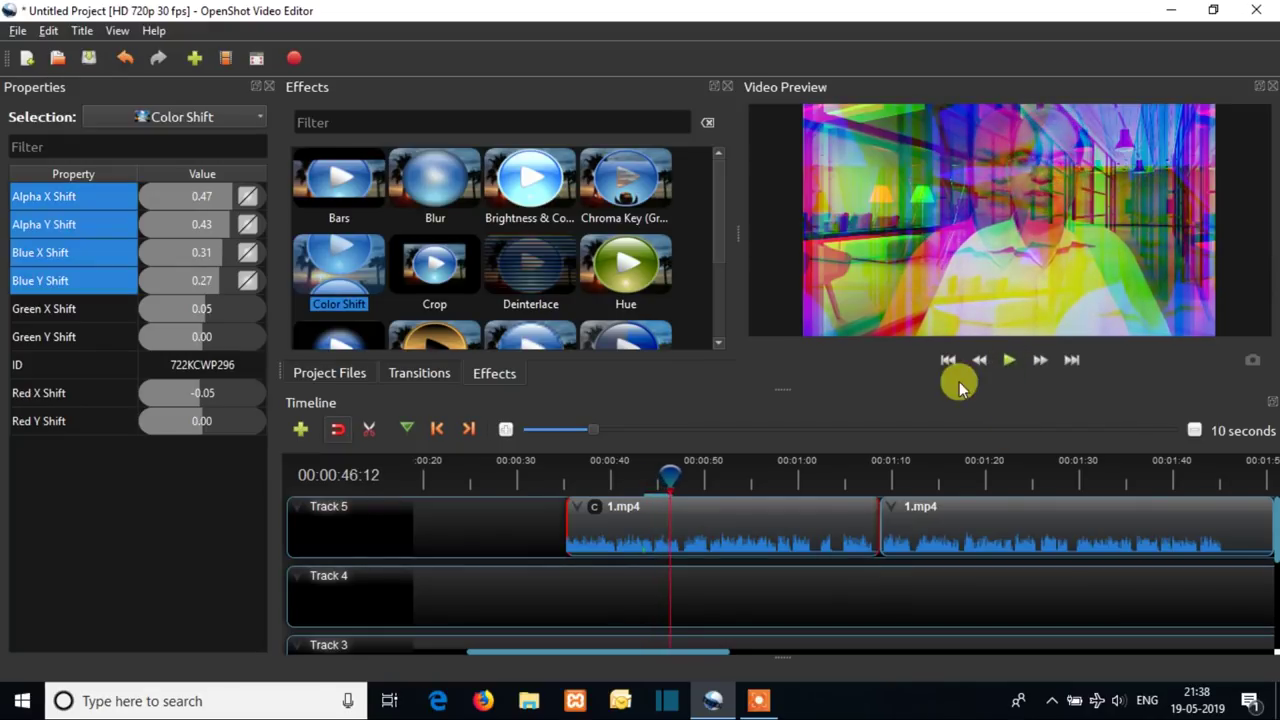
Step: Replace the Color Shift effect on the first 1.mp4 clip with the Deinterlace effect and play the result
right_click(596, 511)
left_click(637, 542)
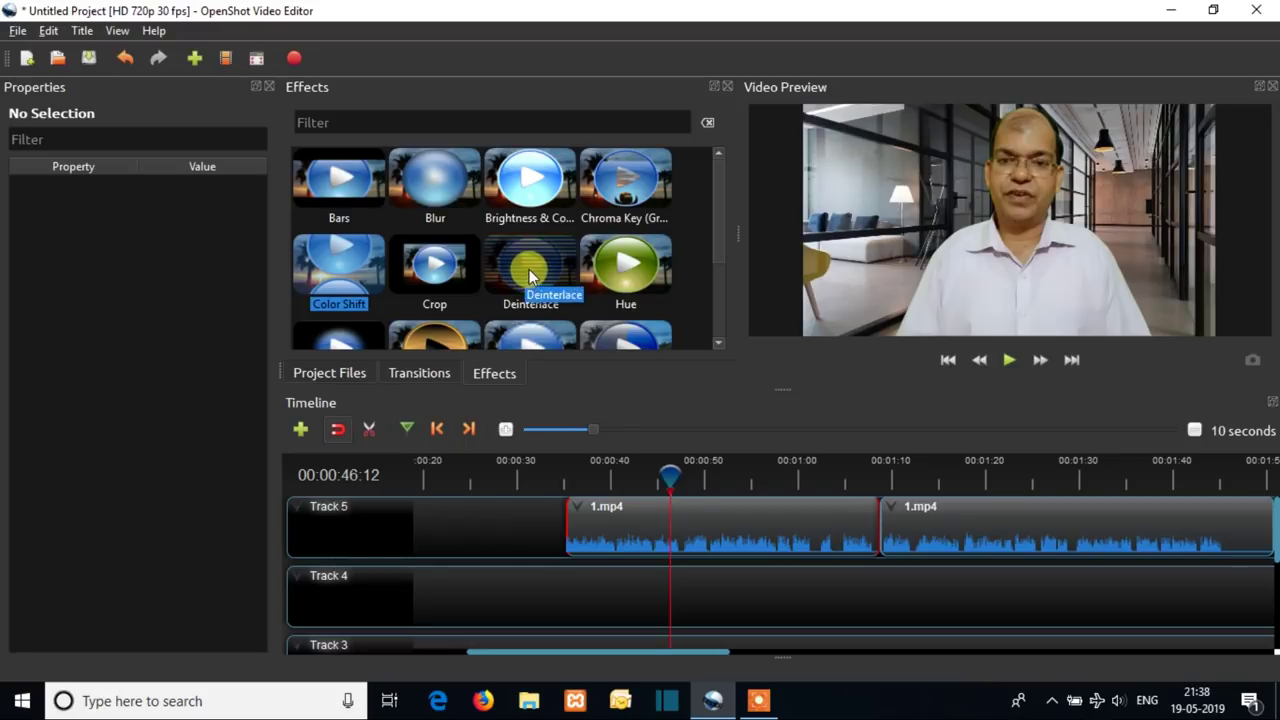
left_click_drag(529, 269, 598, 524)
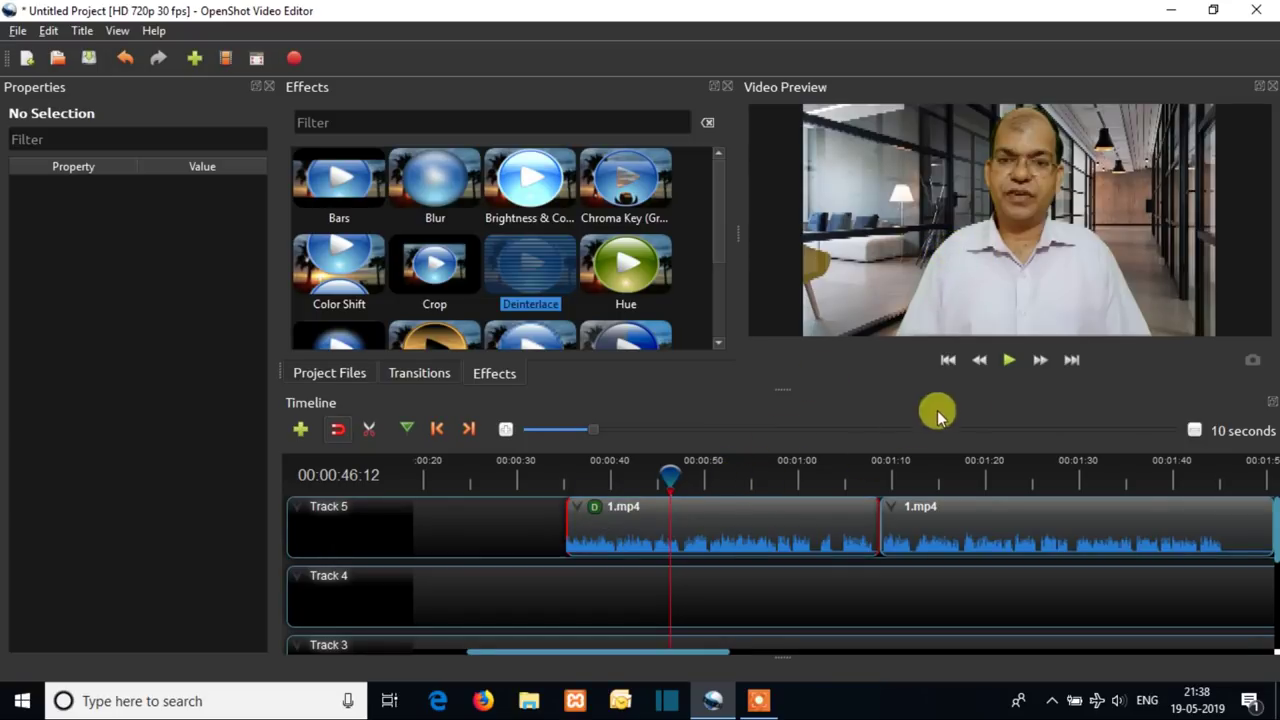
left_click(1009, 361)
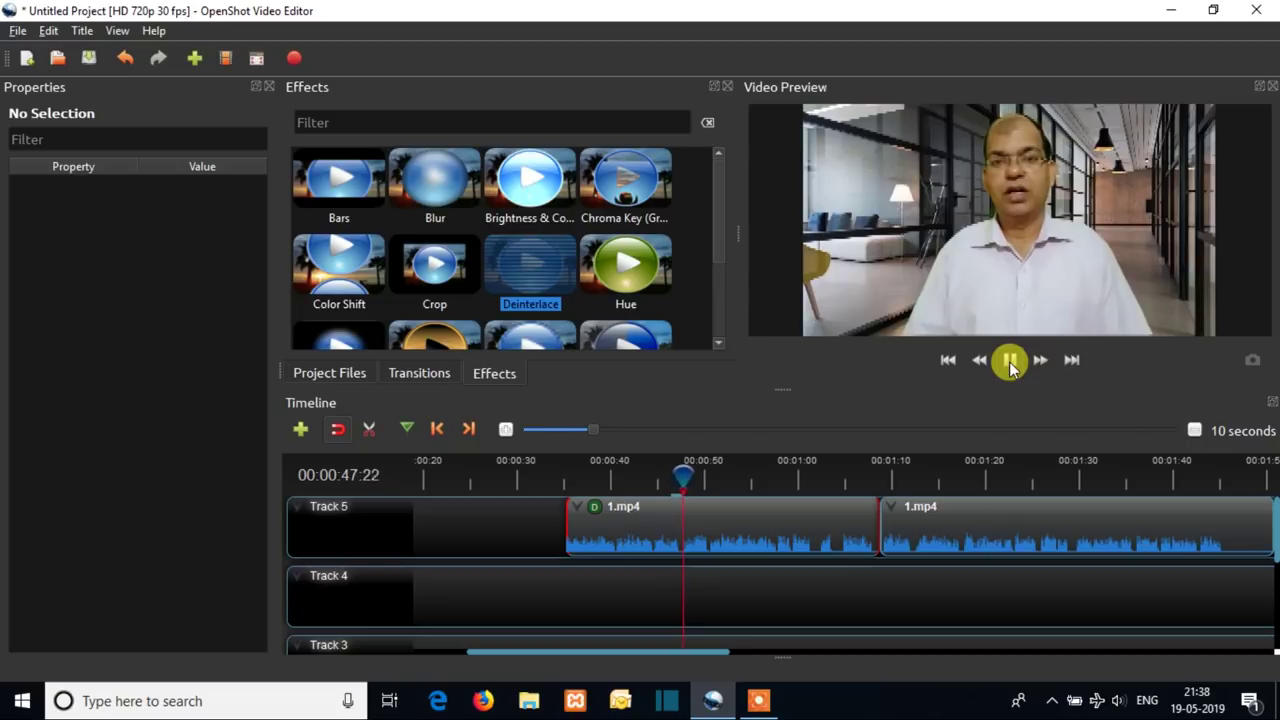
Step: Remove the Deinterlace effect from the first 1.mp4 clip
left_click(596, 507)
right_click(598, 517)
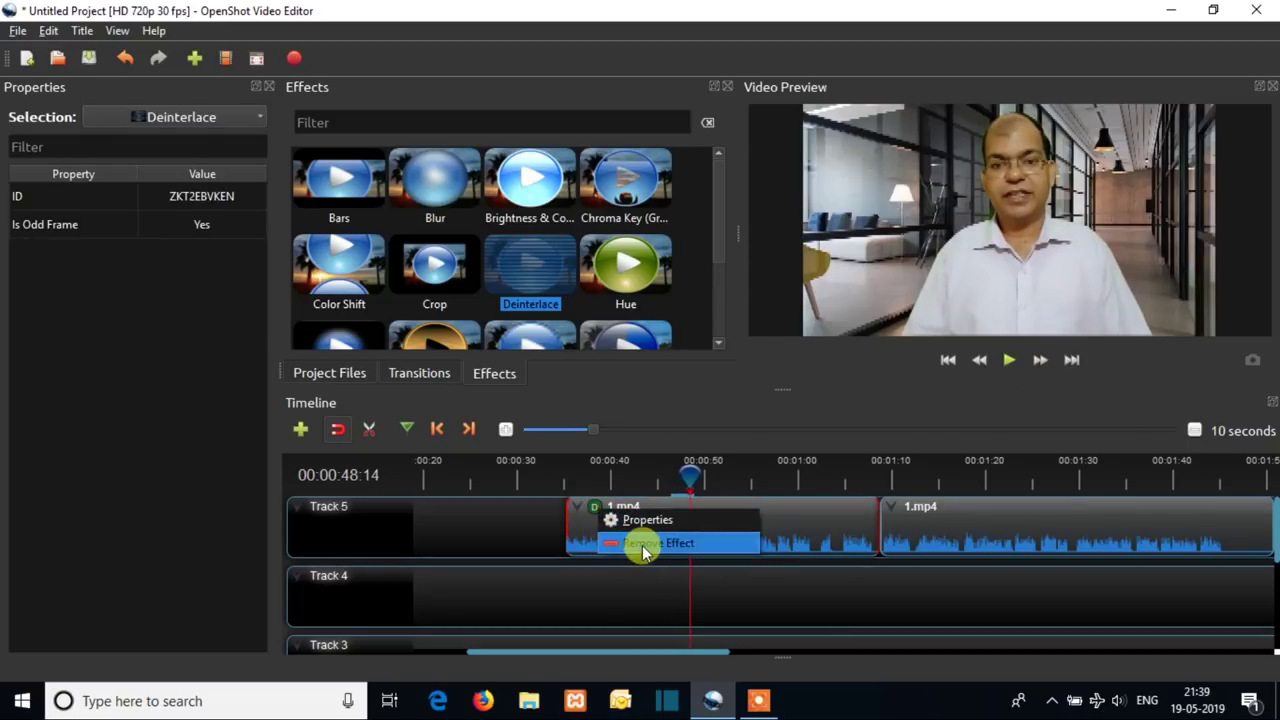
left_click(642, 545)
Step: Apply the Hue effect to the first 1.mp4 clip and set its hue to 0.58
left_click(641, 266)
left_click_drag(641, 266, 604, 511)
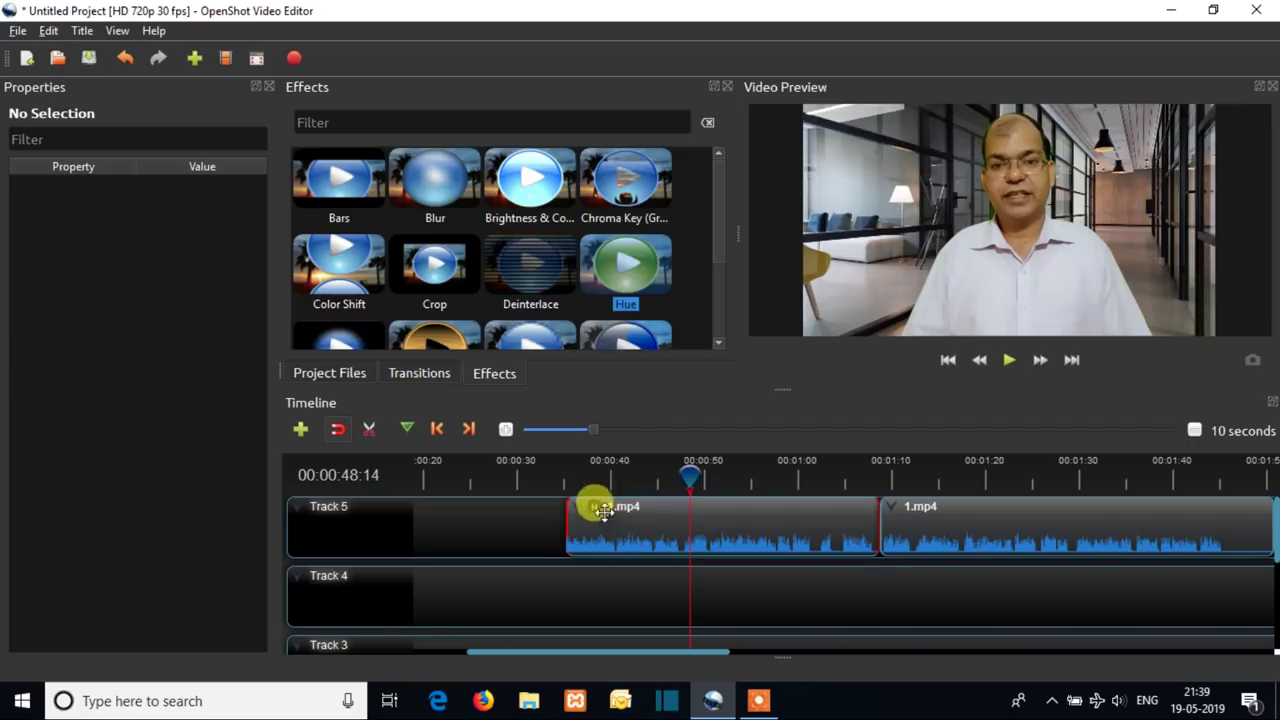
right_click(598, 511)
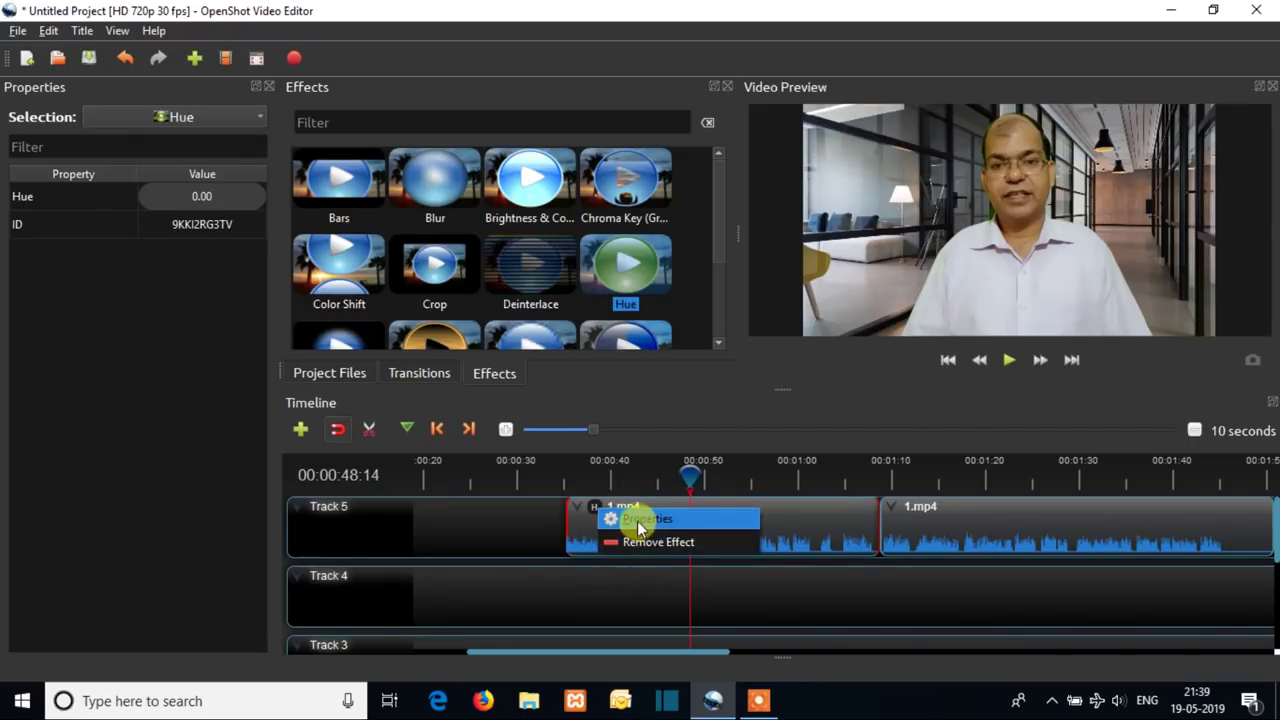
left_click(637, 520)
left_click_drag(189, 196, 212, 218)
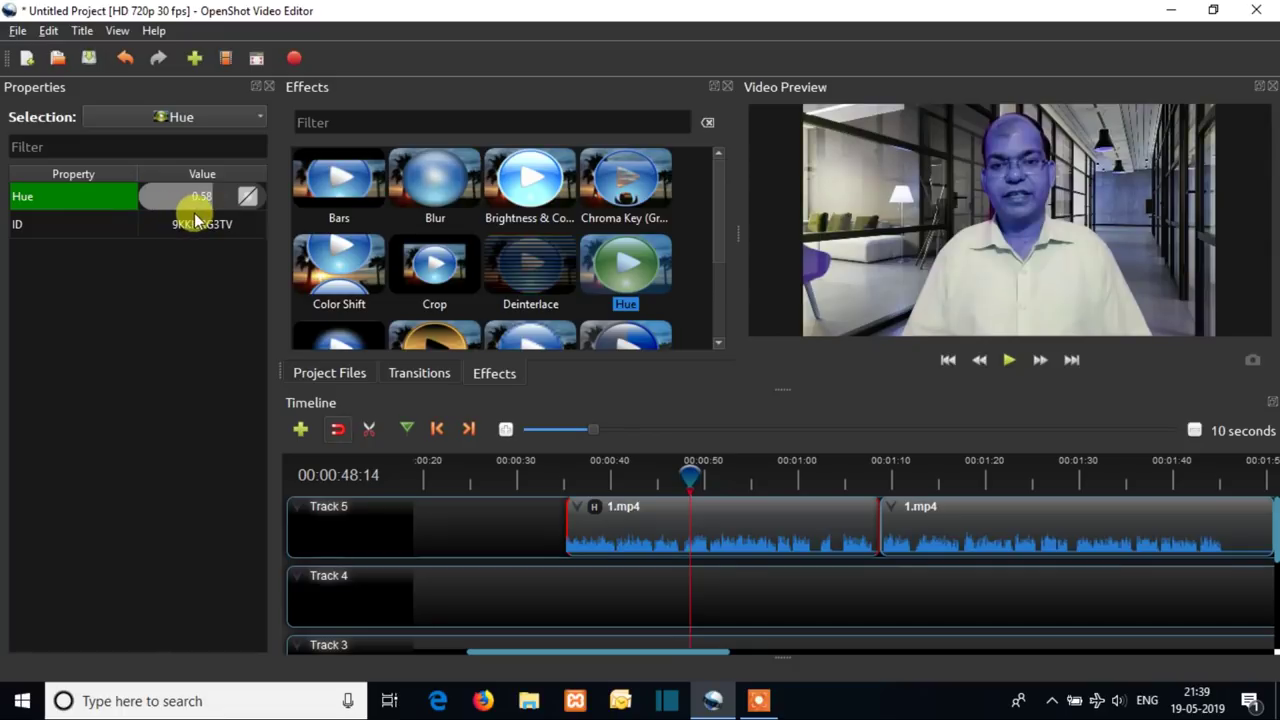
Step: Remove the Hue effect from the first 1.mp4 clip
right_click(600, 512)
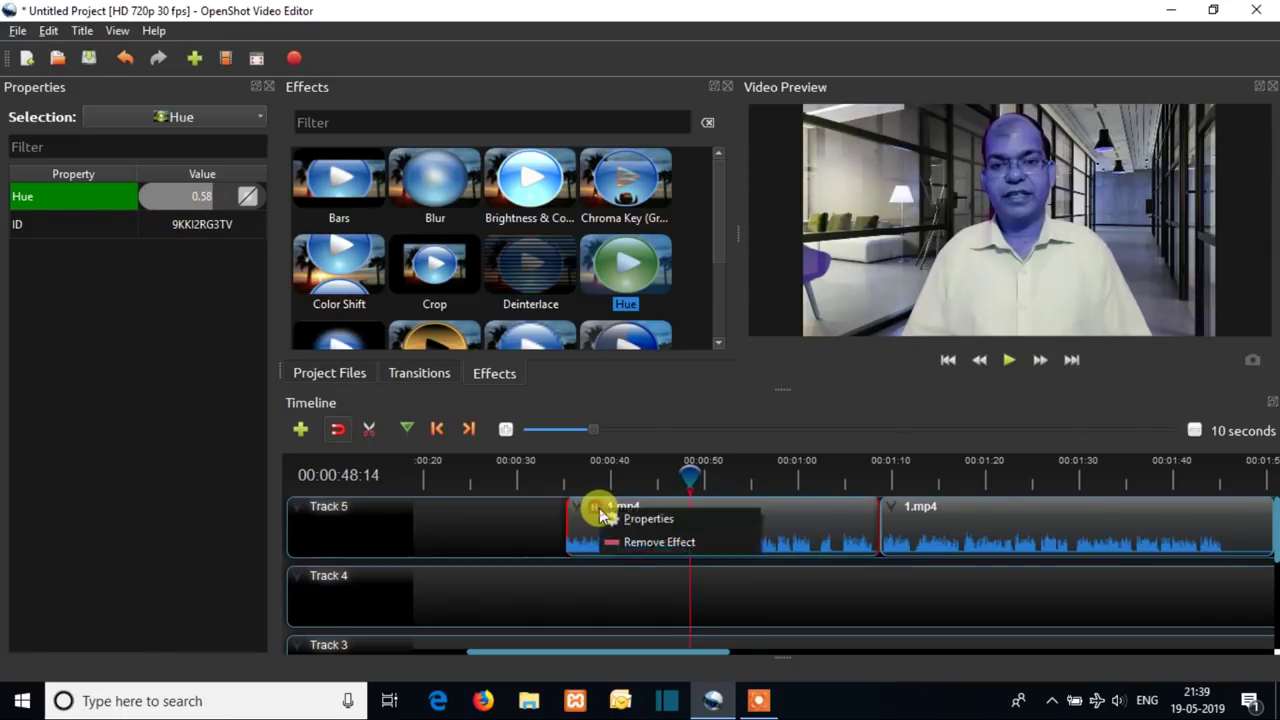
left_click(640, 542)
scroll(720, 266, "down", 1)
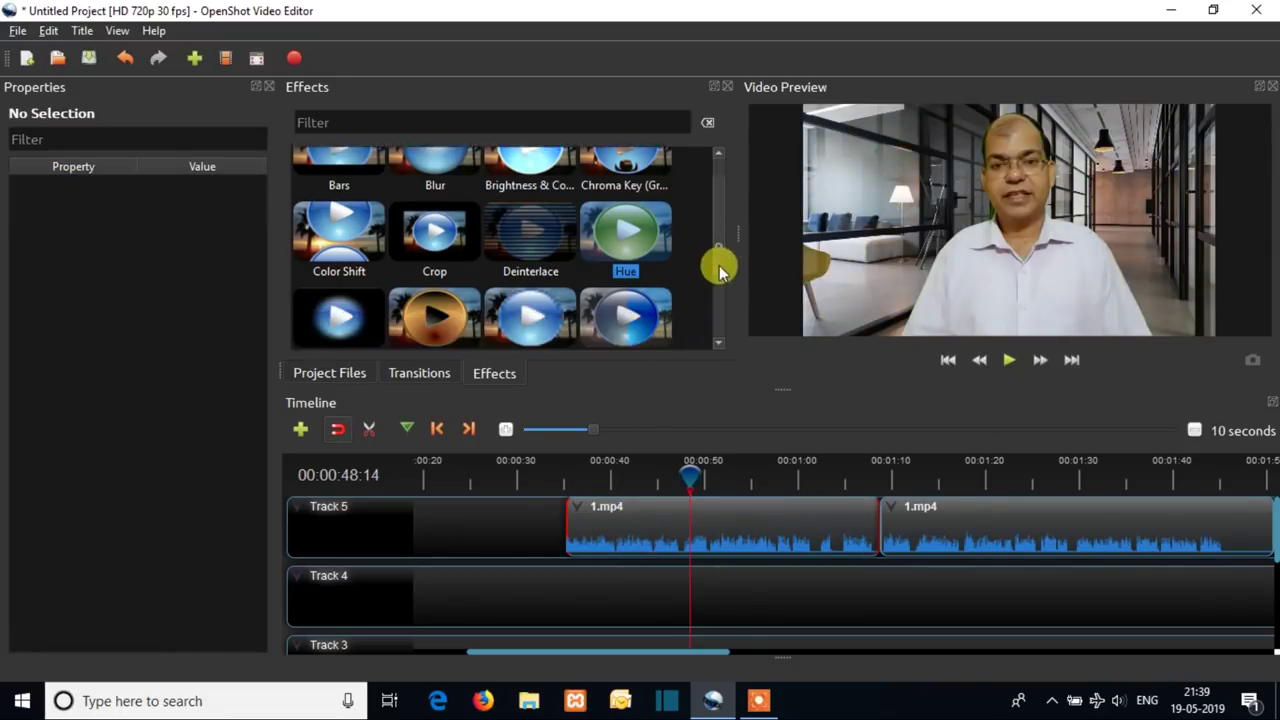
Step: Apply the Negative effect to the first 1.mp4 clip on Track 5 and play the result
scroll(720, 298, "down", 1)
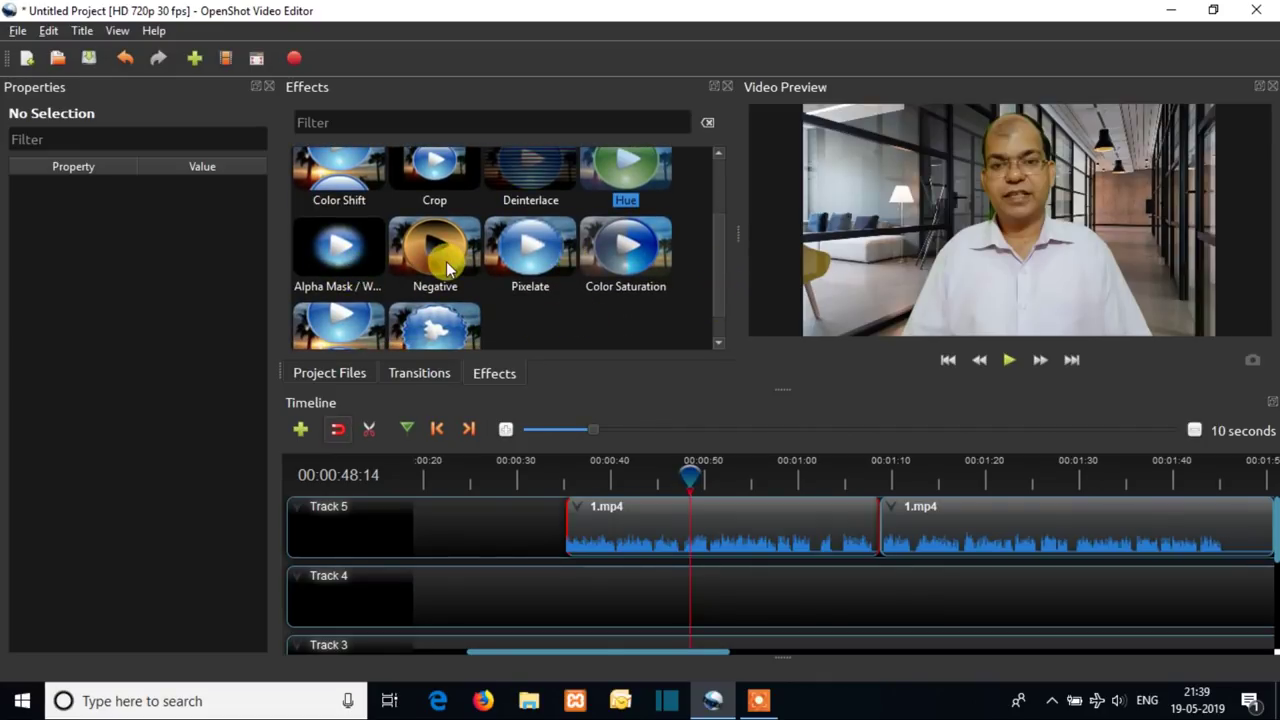
left_click_drag(447, 268, 600, 524)
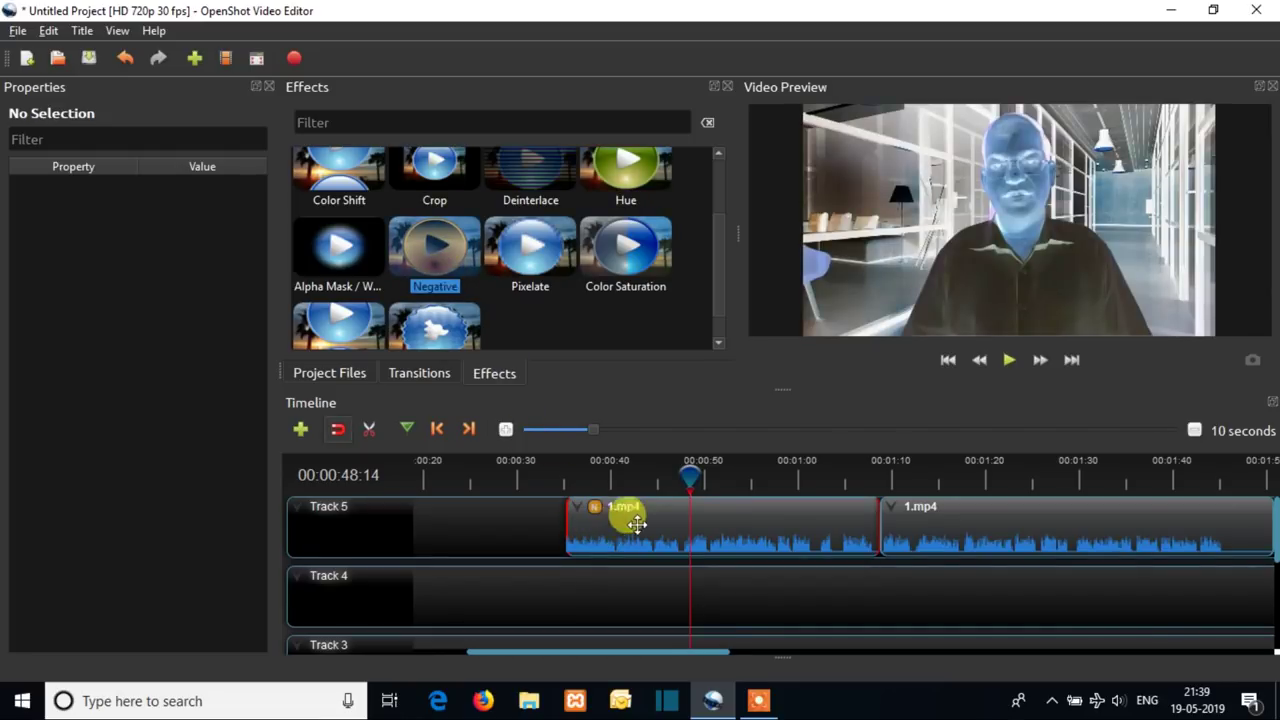
left_click(1009, 368)
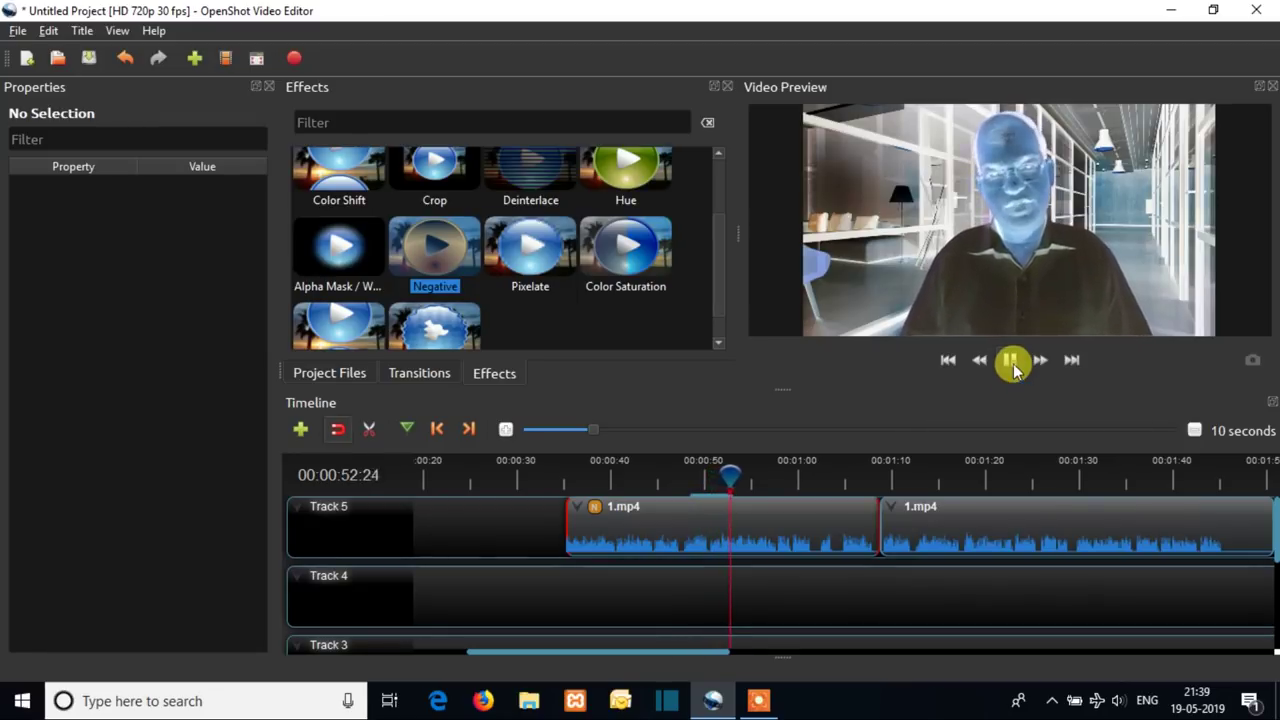
left_click(1012, 362)
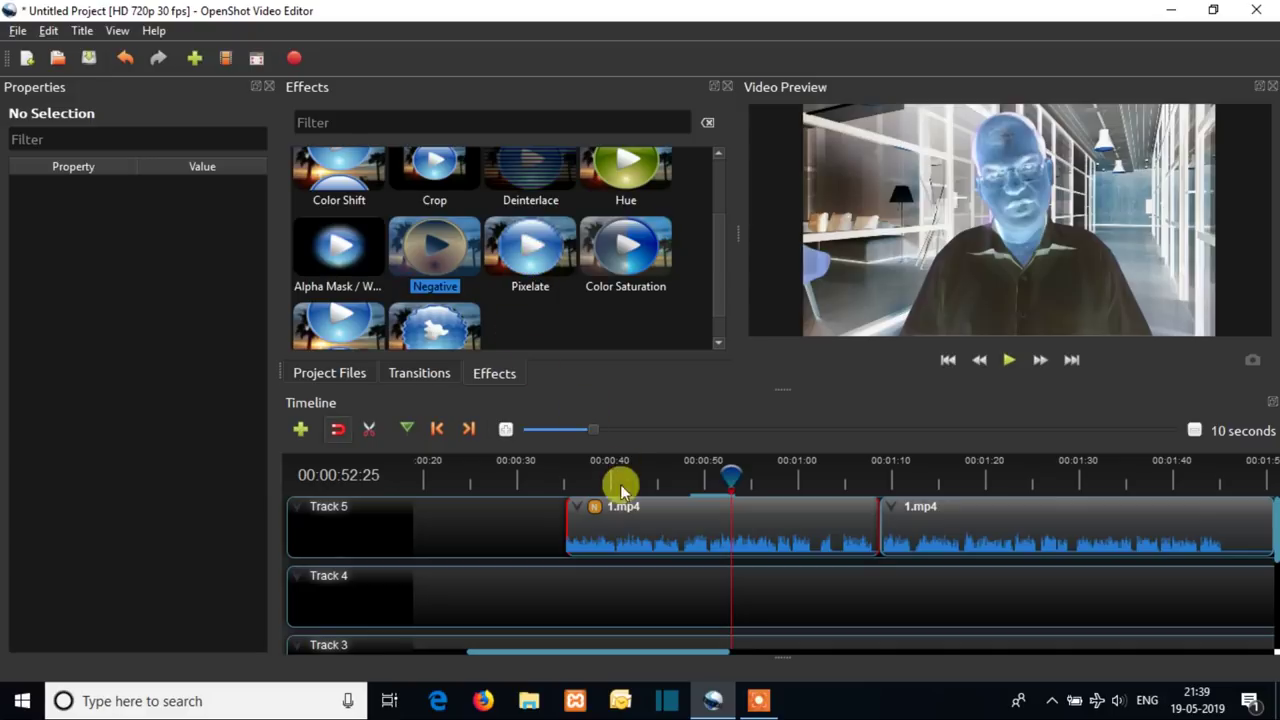
Step: Replace the Negative effect on the first 1.mp4 clip with the Pixelate effect and play the result
right_click(593, 509)
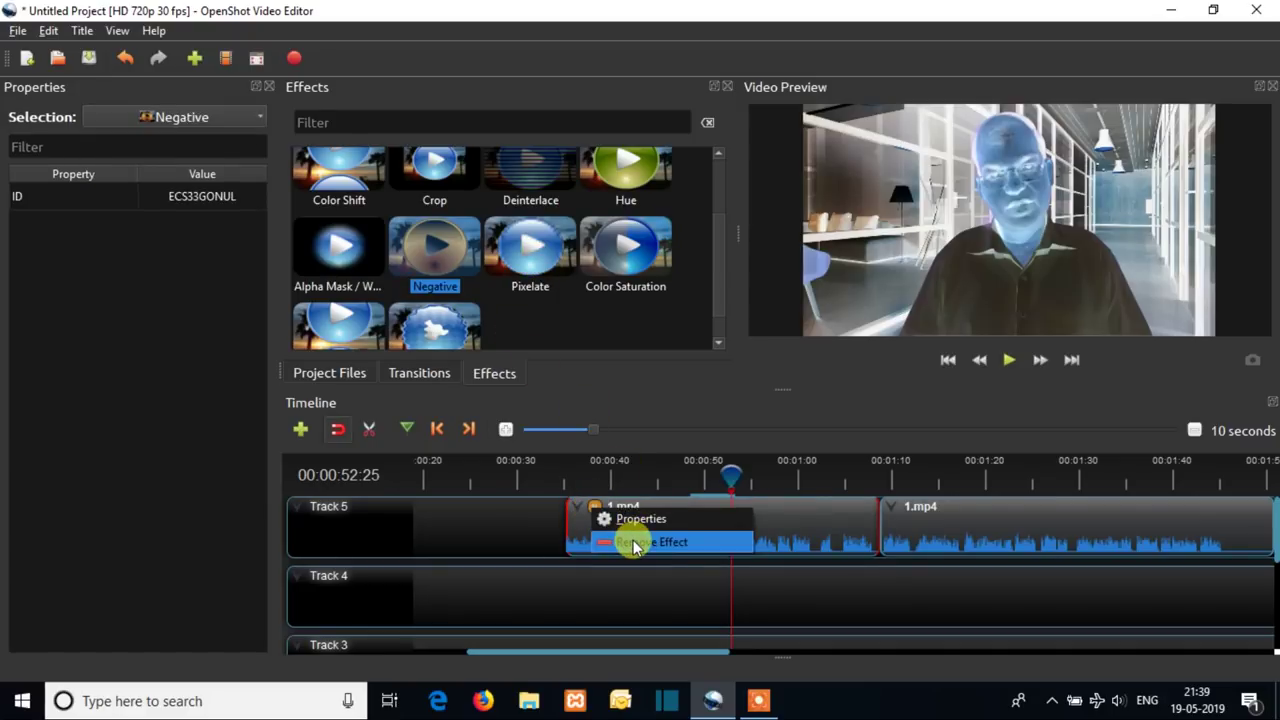
left_click(633, 543)
left_click_drag(530, 250, 591, 519)
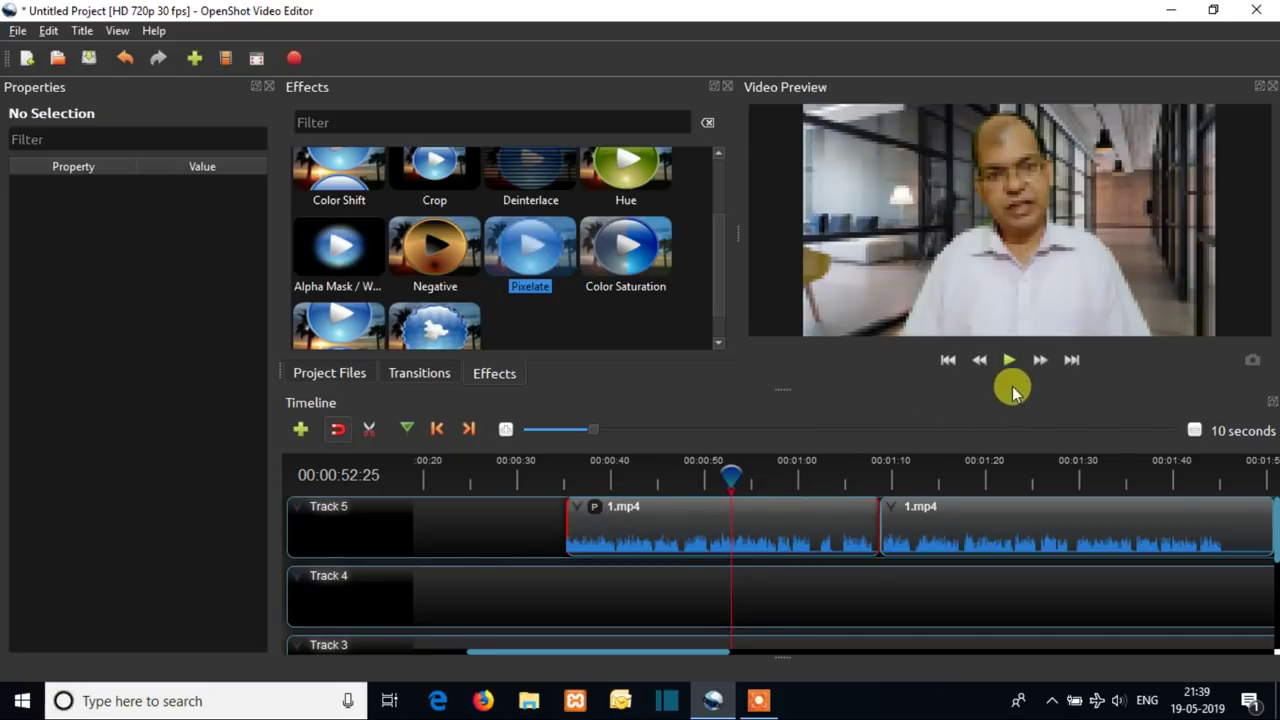
left_click(1010, 370)
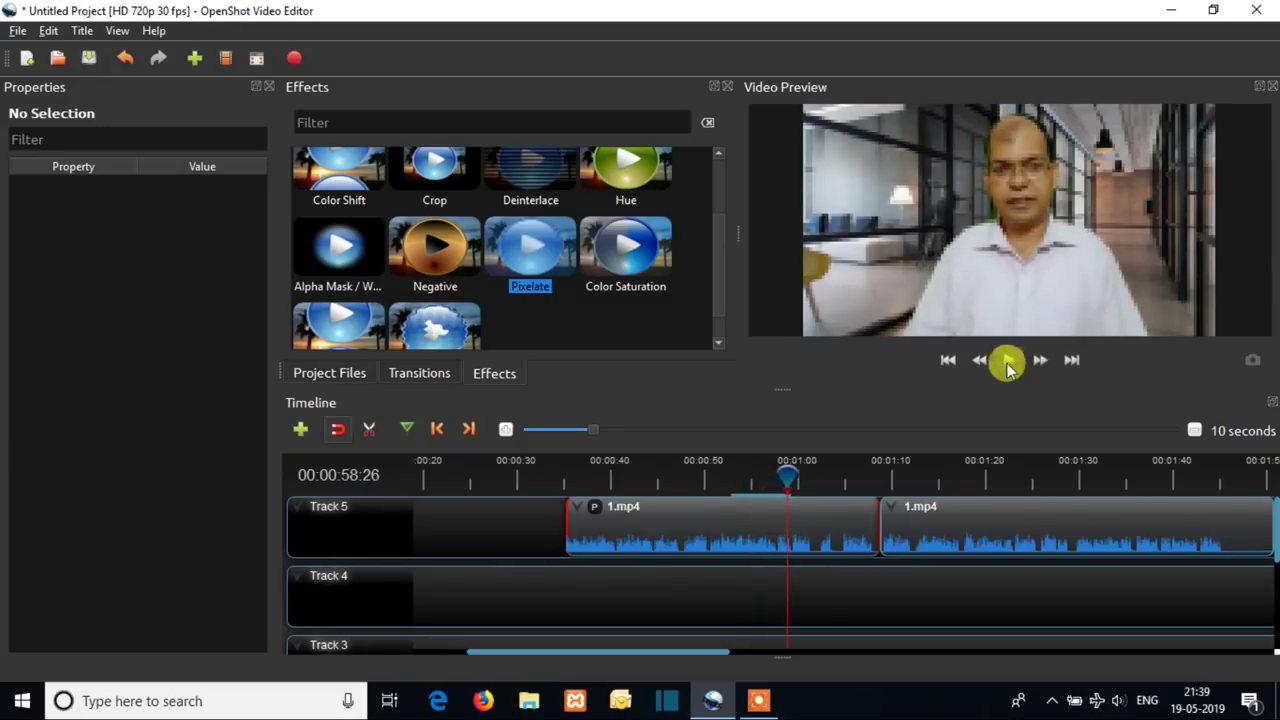
Step: Remove the Pixelate effect from the first 1.mp4 clip and apply the Color Saturation effect instead
right_click(593, 507)
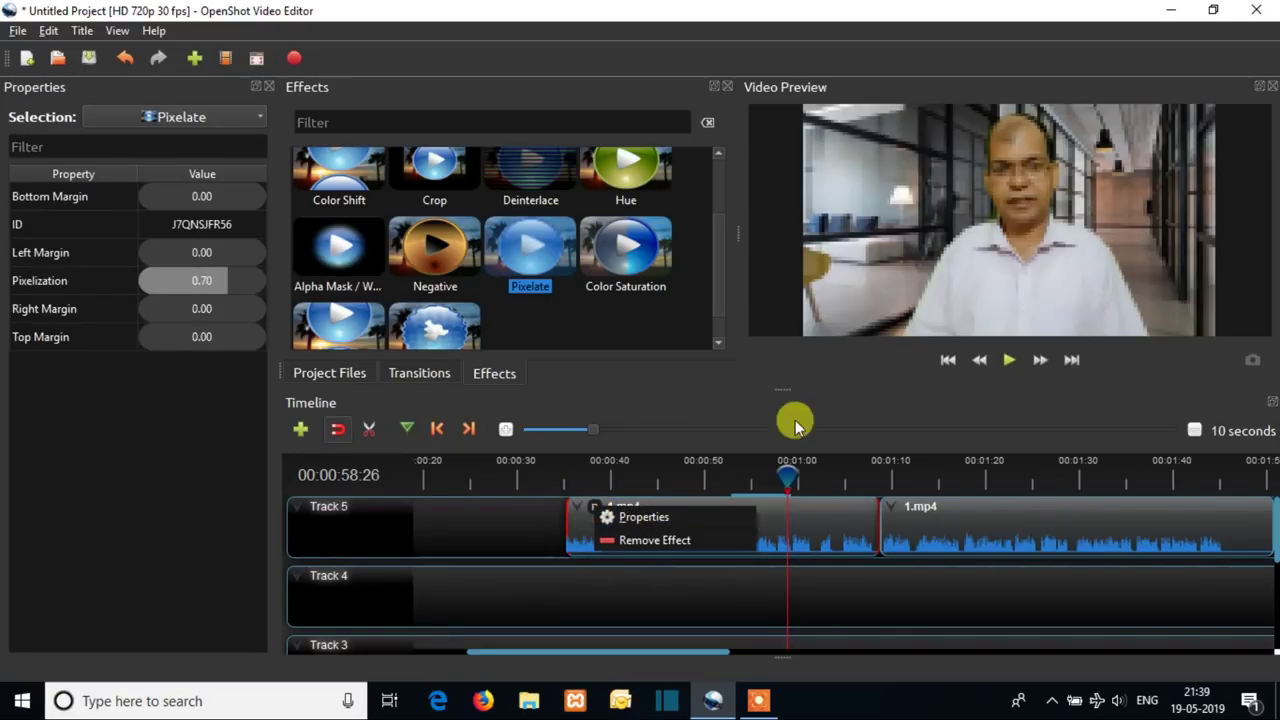
left_click(847, 401)
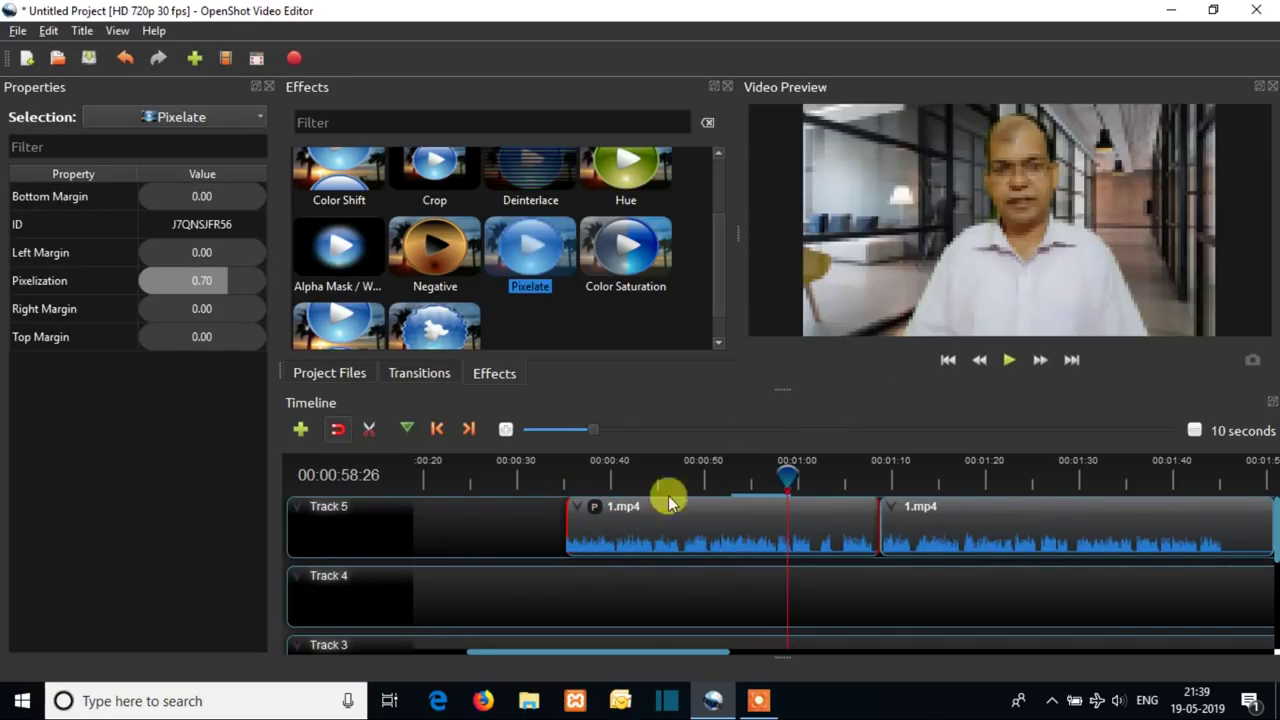
right_click(594, 510)
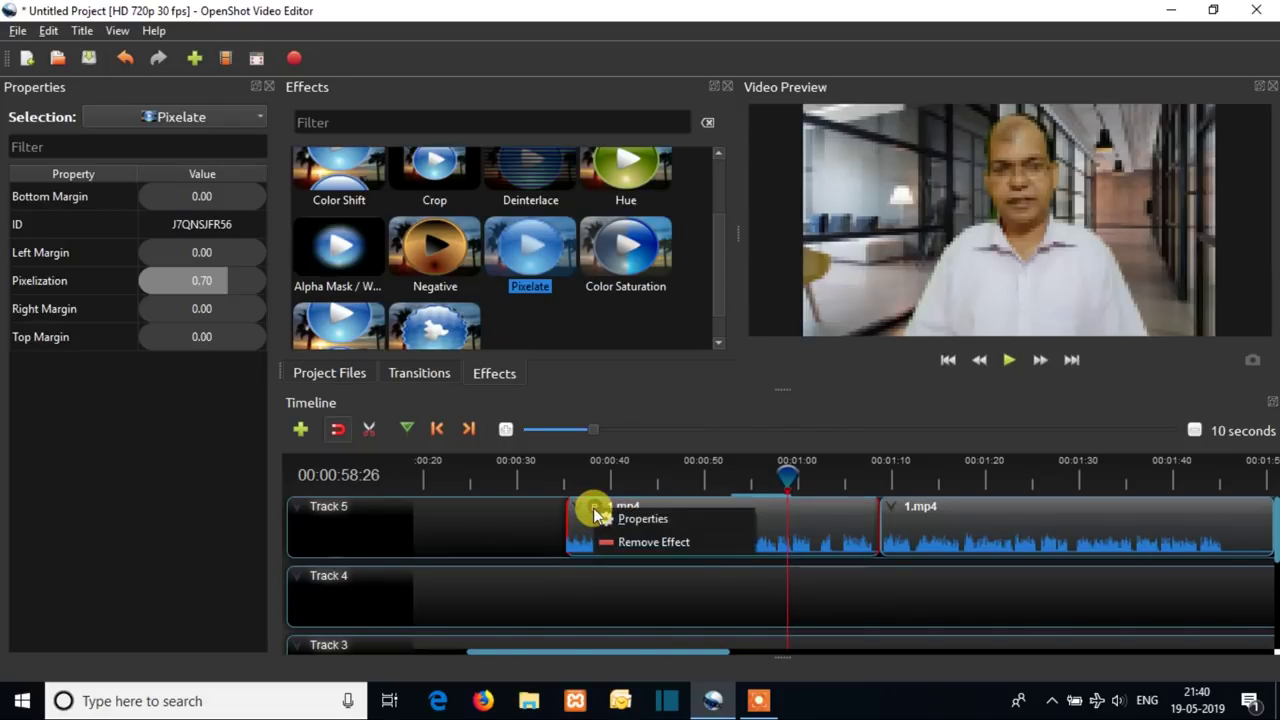
left_click(643, 542)
left_click_drag(626, 248, 607, 521)
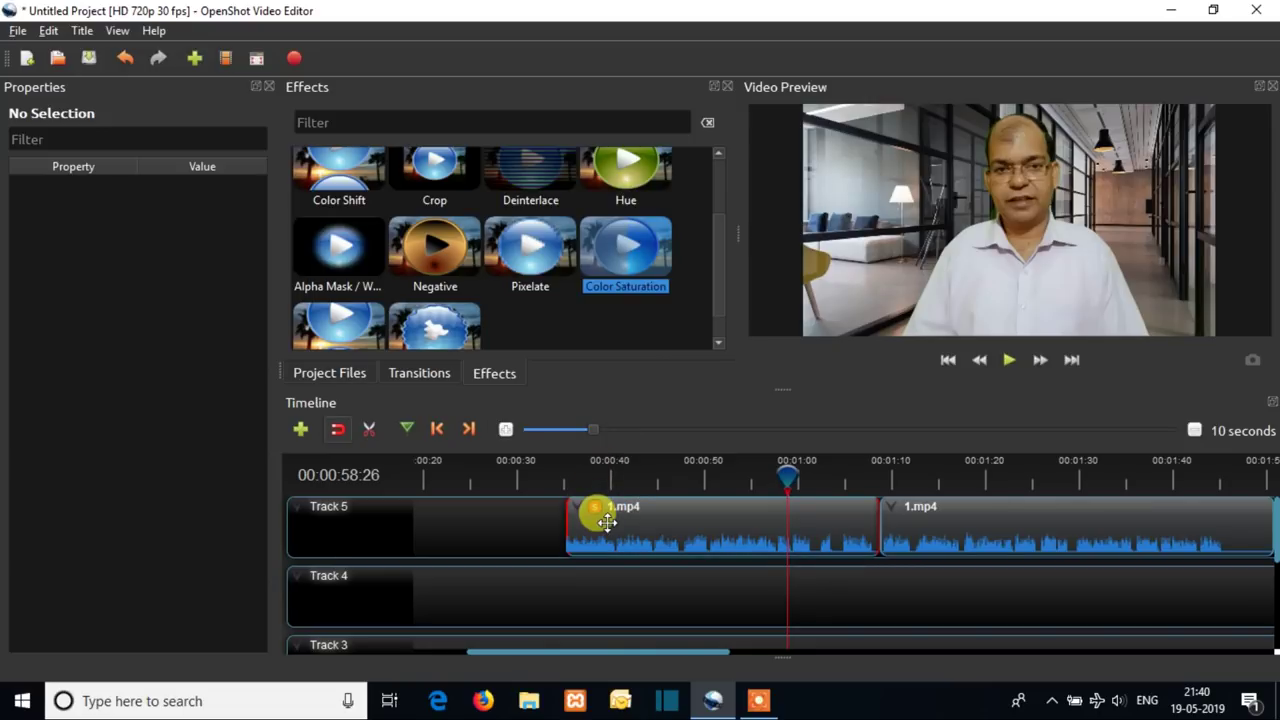
Step: Try Color Saturation values of 2.77, 2.07 and 0.15 on the first 1.mp4 clip, finishing at 2.22
right_click(593, 517)
left_click(612, 514)
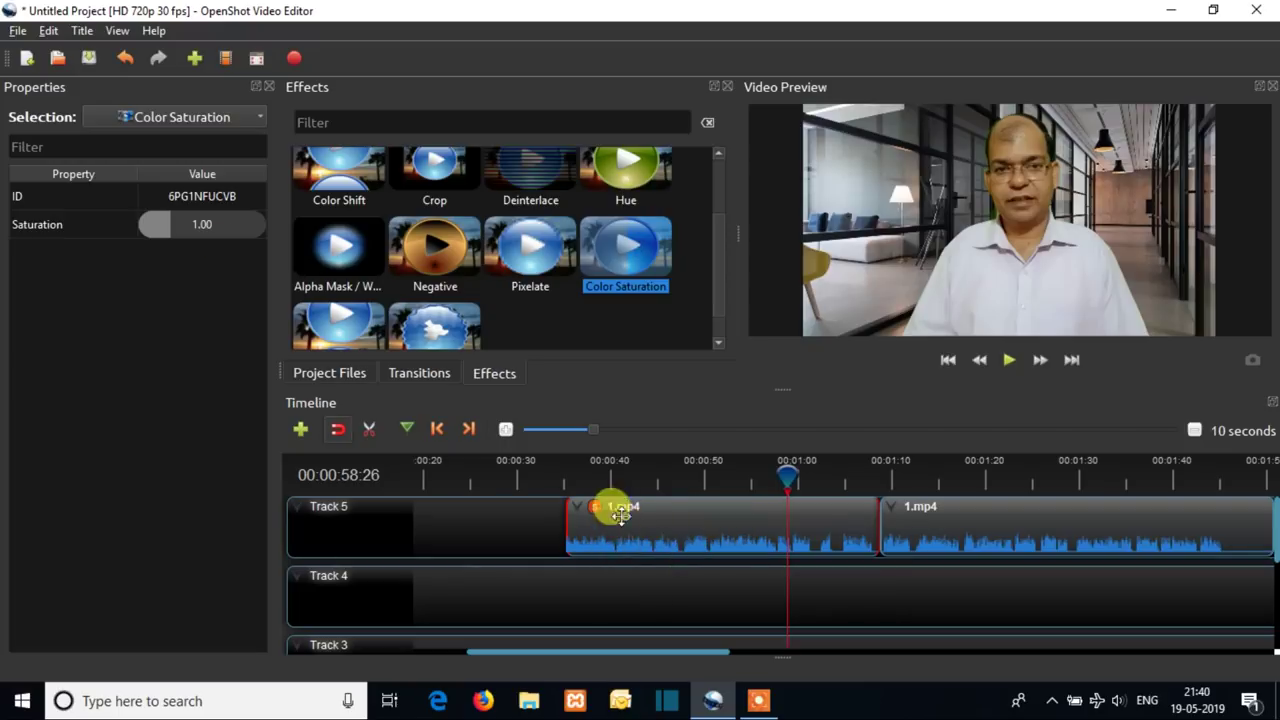
left_click_drag(163, 228, 228, 236)
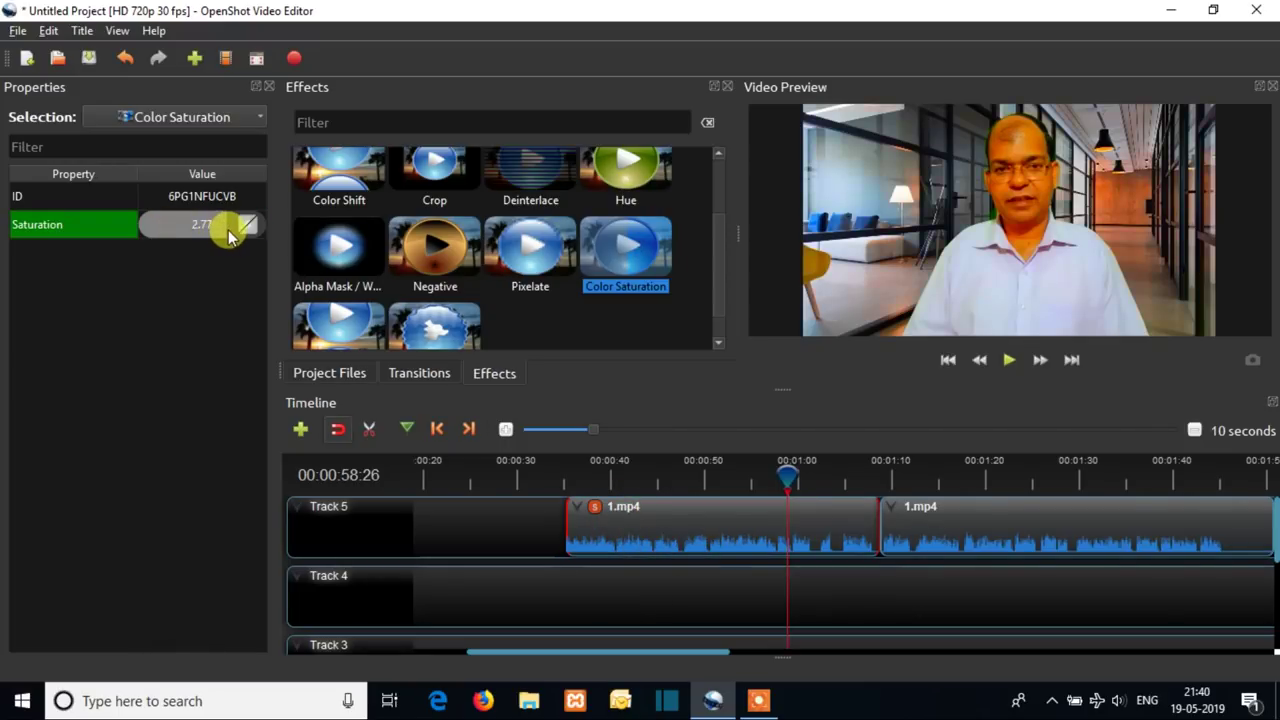
mouse_move(190, 233)
left_mouse_down()
mouse_move(149, 227)
mouse_move(241, 241)
mouse_move(206, 243)
left_mouse_up()
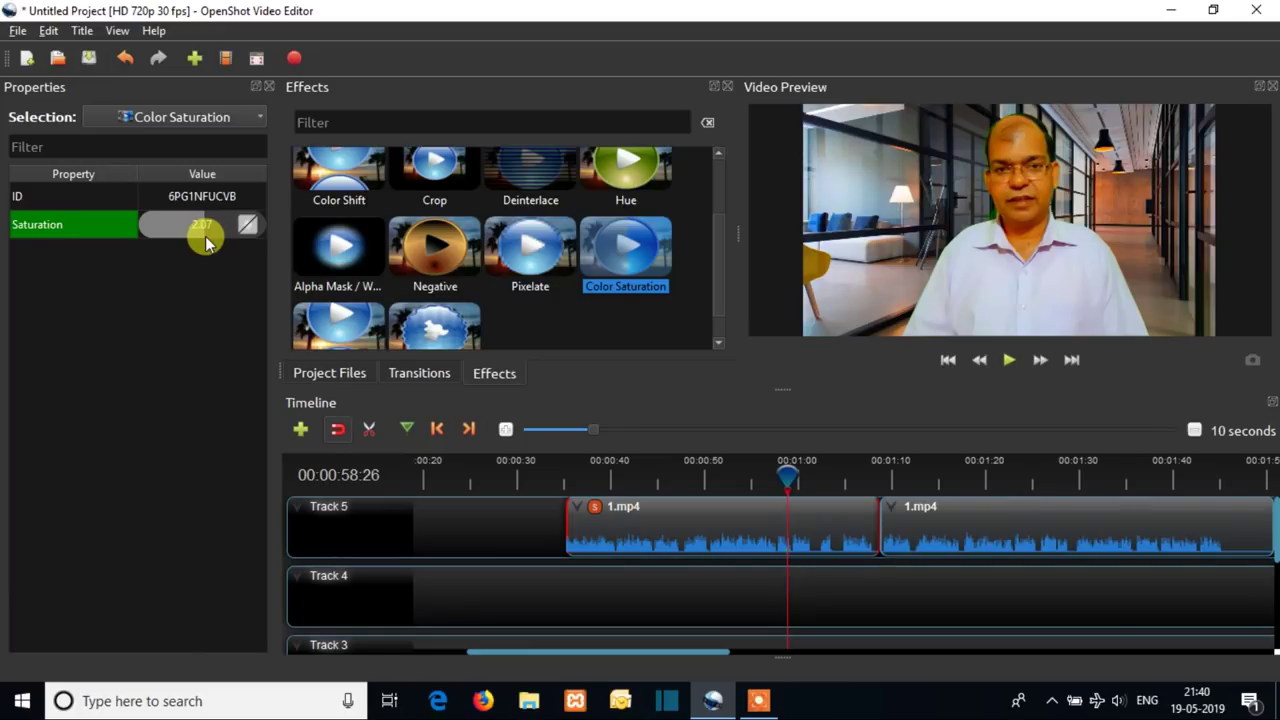
left_click_drag(179, 237, 152, 241)
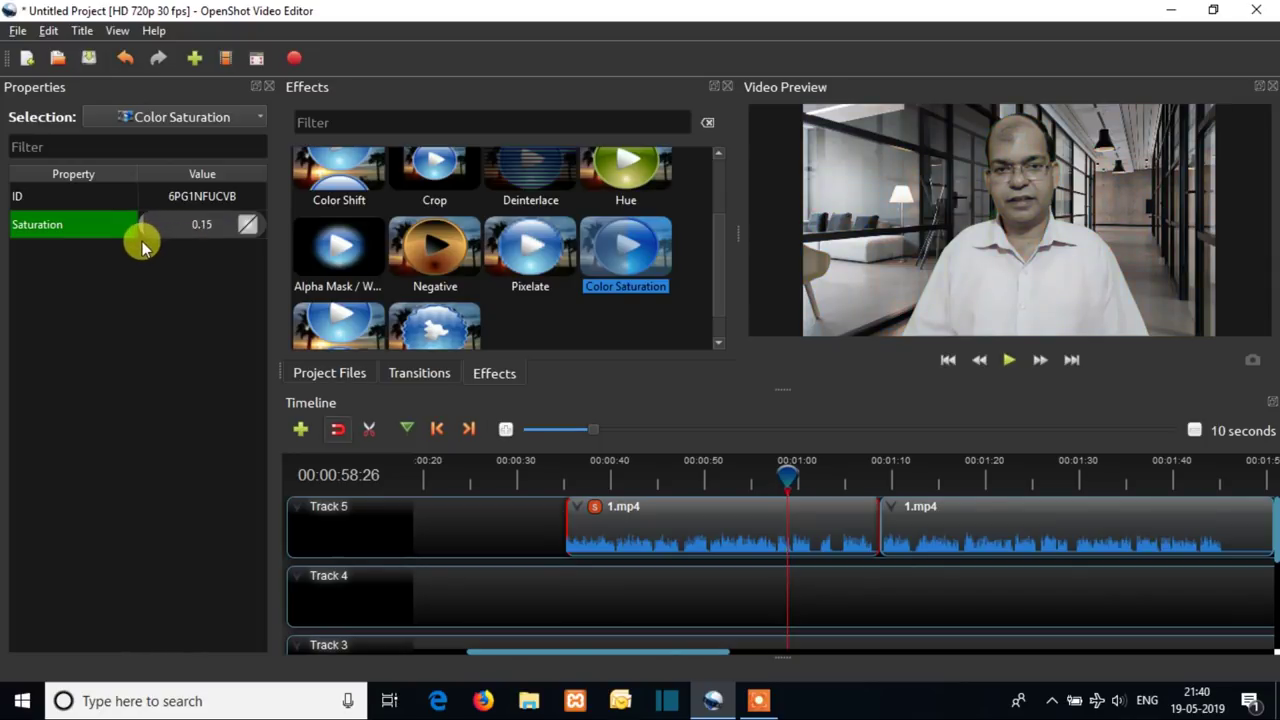
left_click_drag(258, 238, 204, 237)
Step: Replace the Color Saturation effect on the first 1.mp4 clip with the Wave effect and play the result
right_click(588, 508)
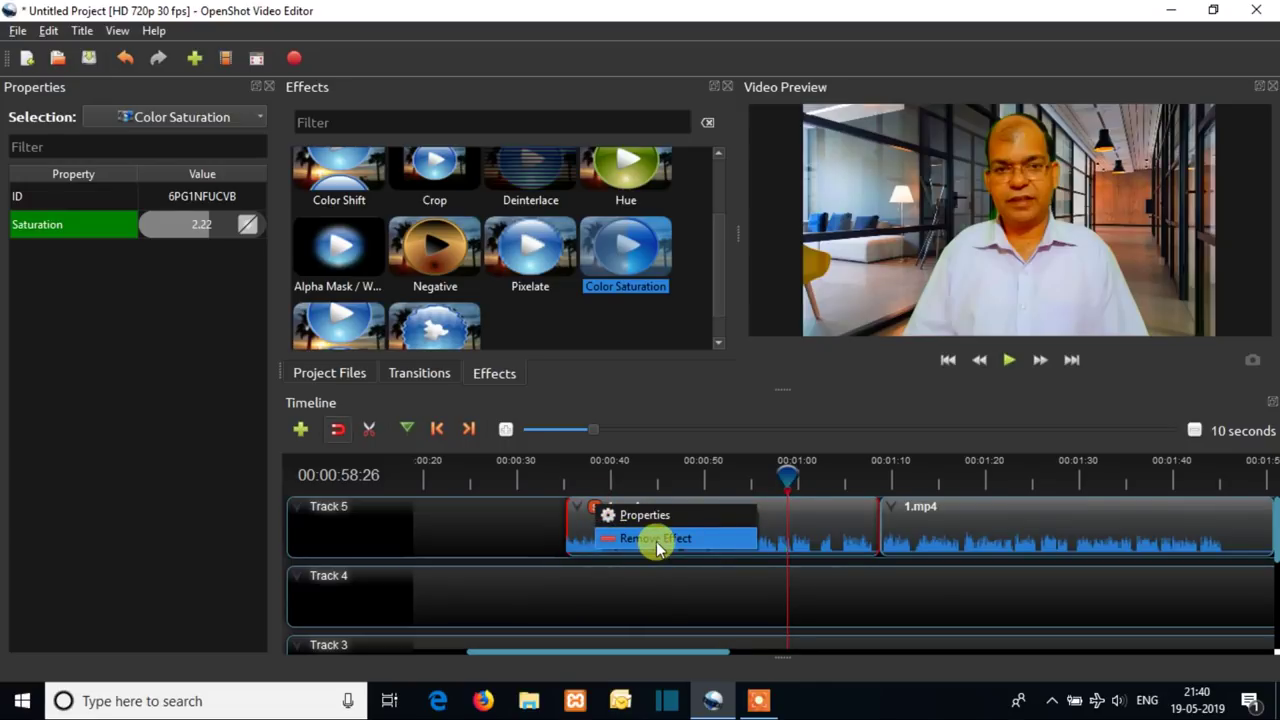
left_click(656, 541)
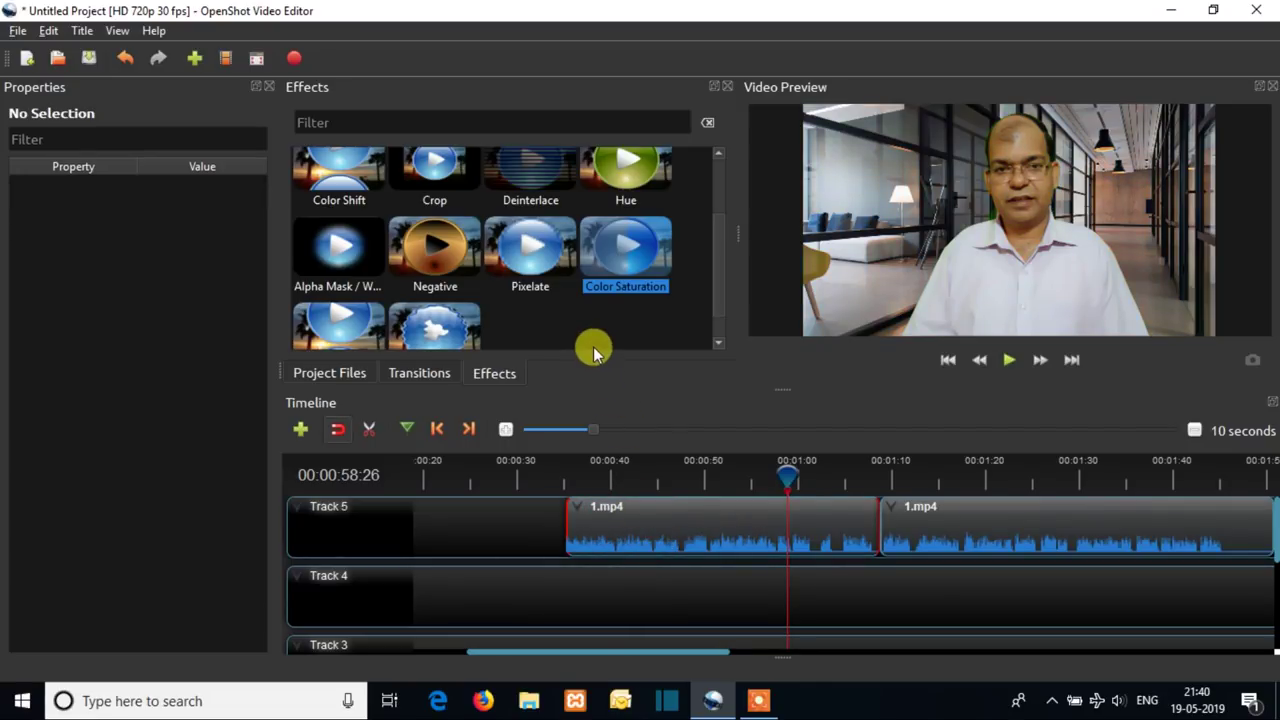
scroll(600, 315, "down", 1)
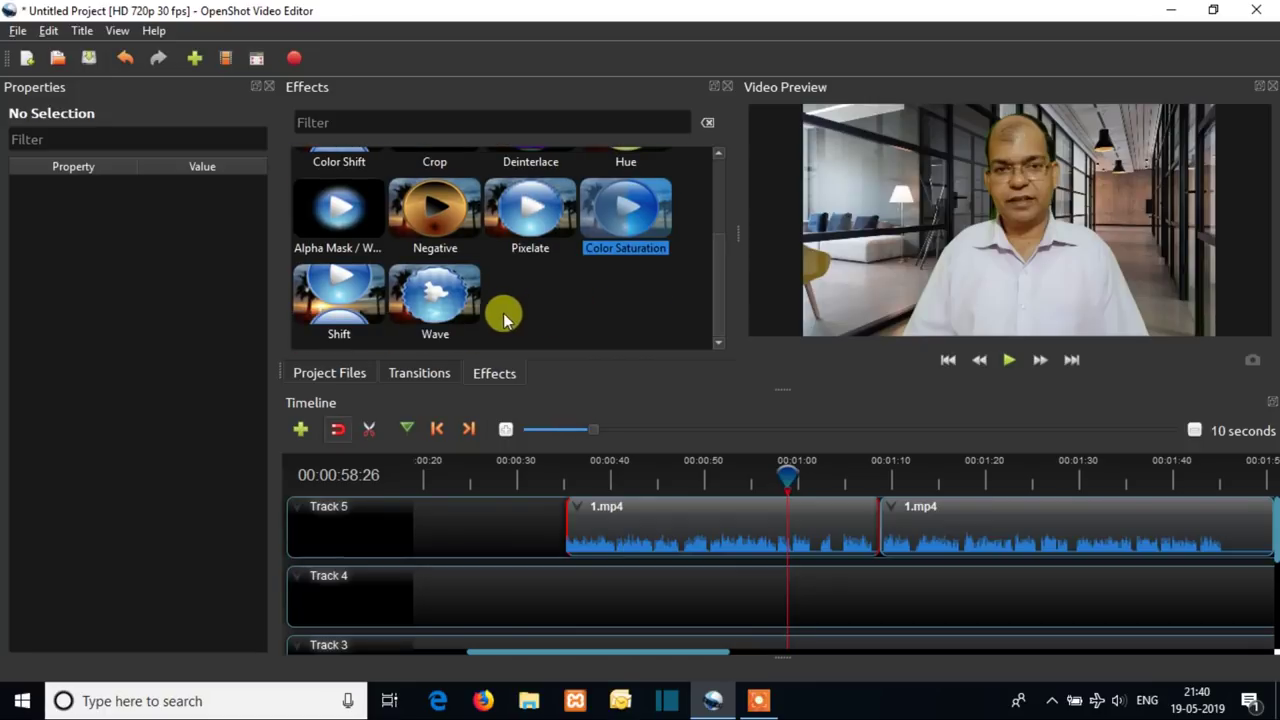
mouse_move(434, 297)
left_mouse_down()
mouse_move(558, 420)
mouse_move(591, 503)
mouse_move(613, 515)
left_mouse_up()
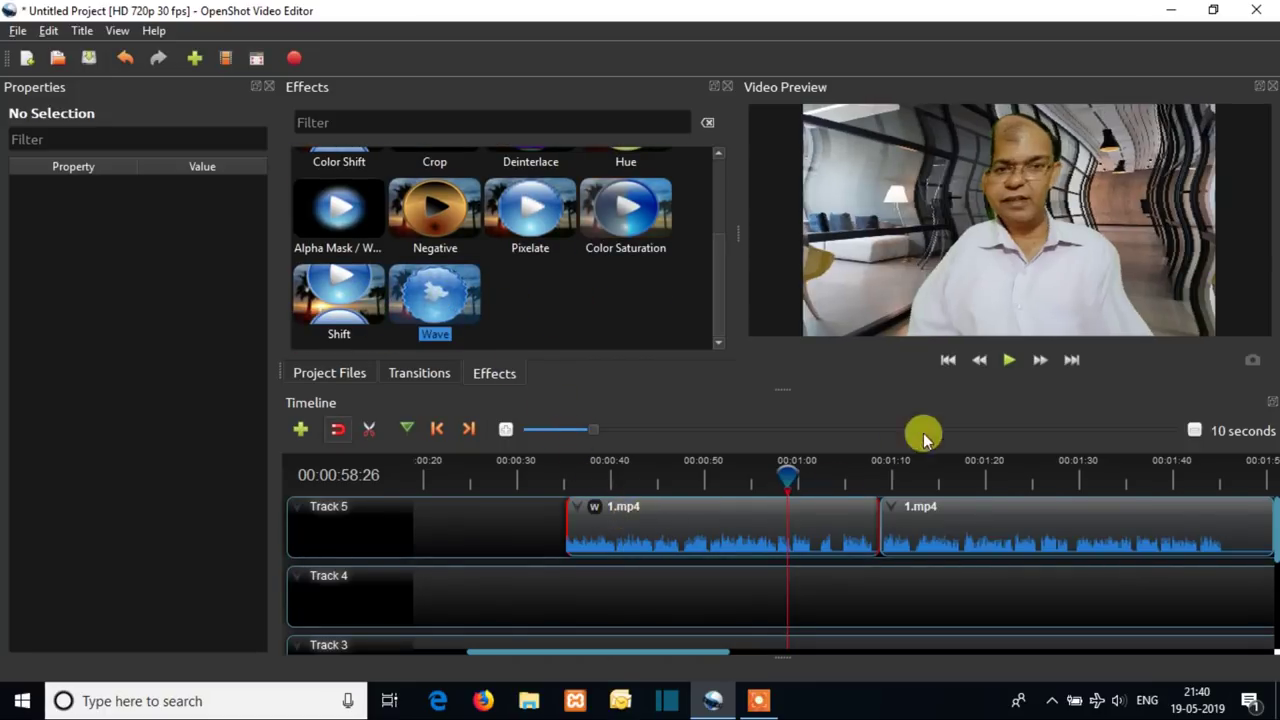
left_click(1010, 360)
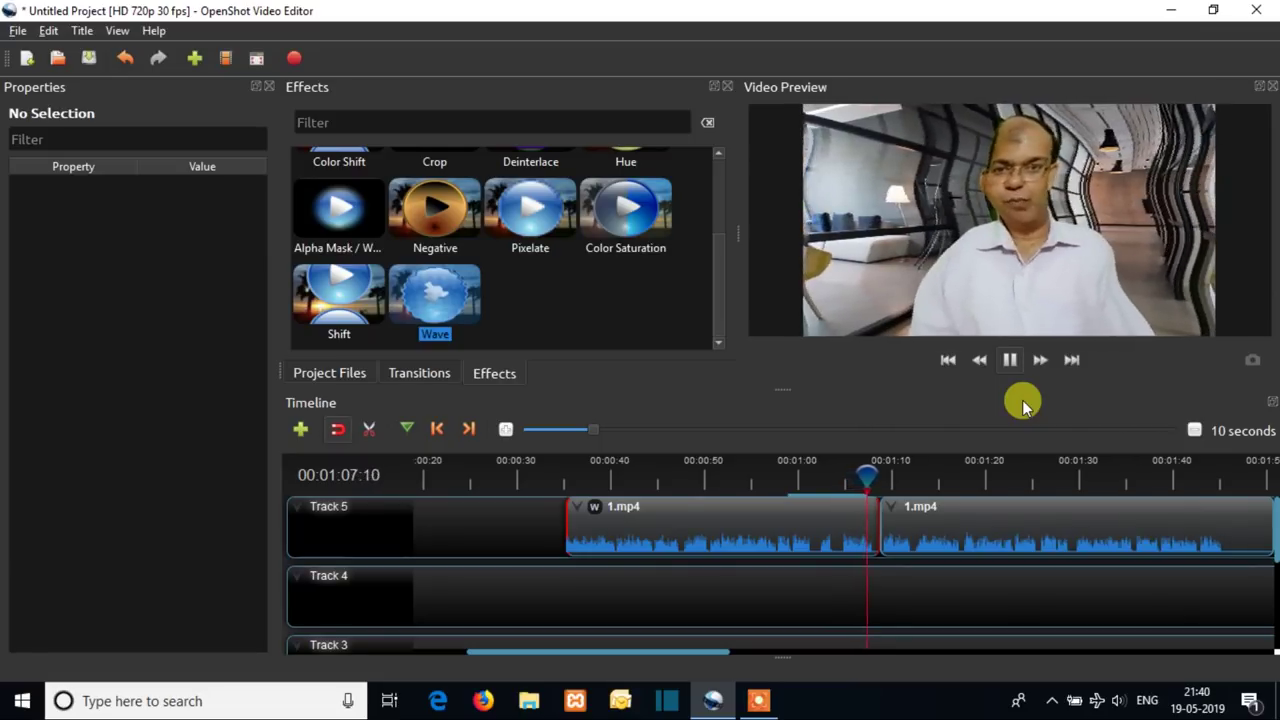
left_click(1008, 366)
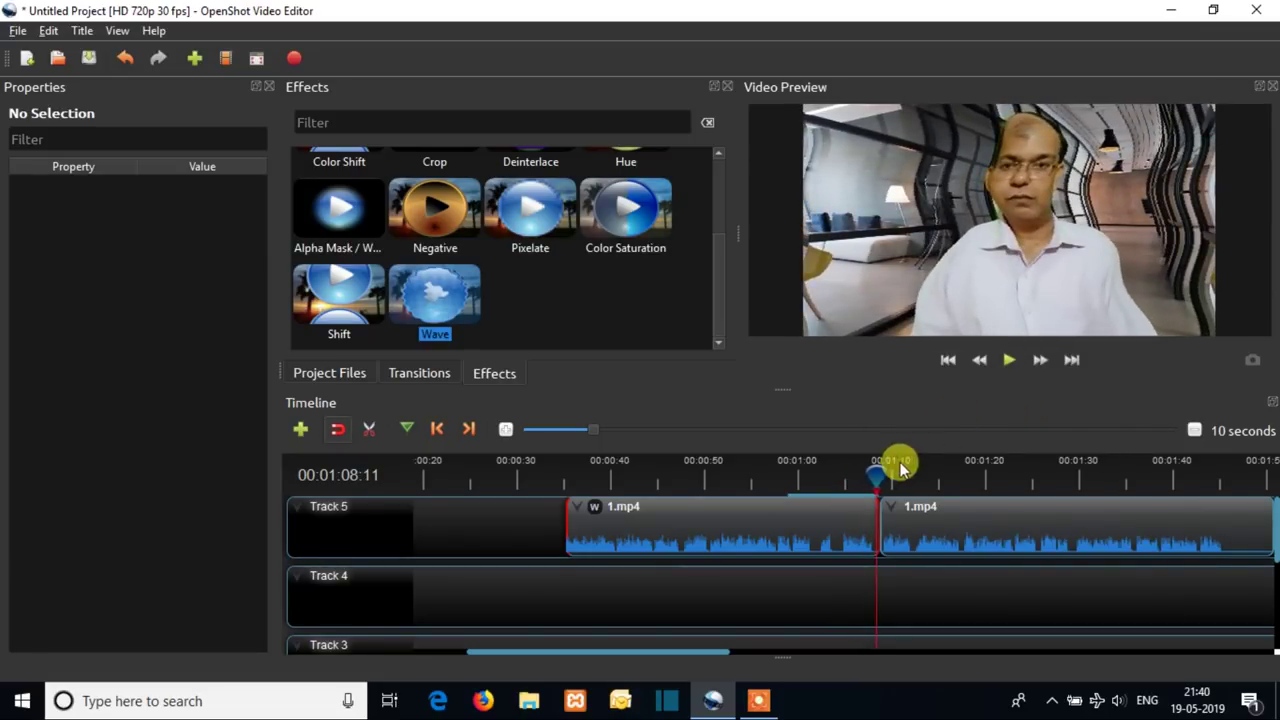
Step: Move the playhead back to about 00:00:41 and replace the first 1.mp4 clip's Wave effect with the Shift effect
left_click_drag(863, 460, 622, 492)
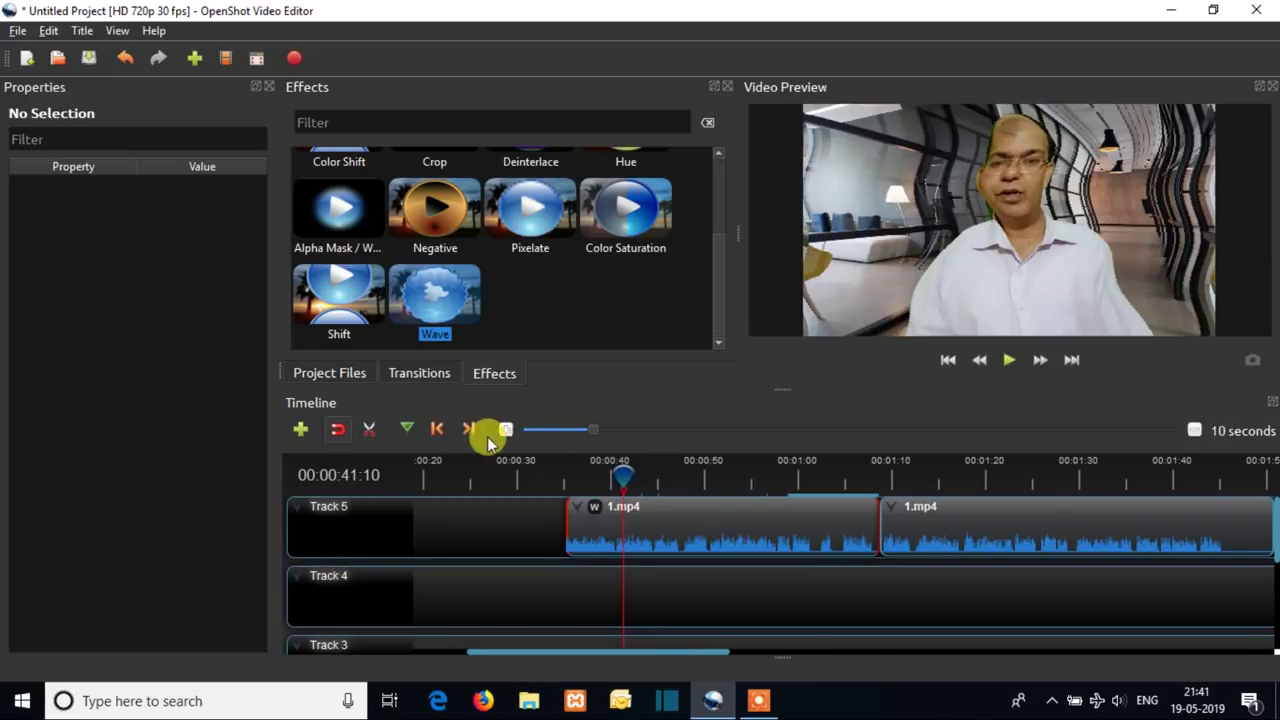
right_click(587, 512)
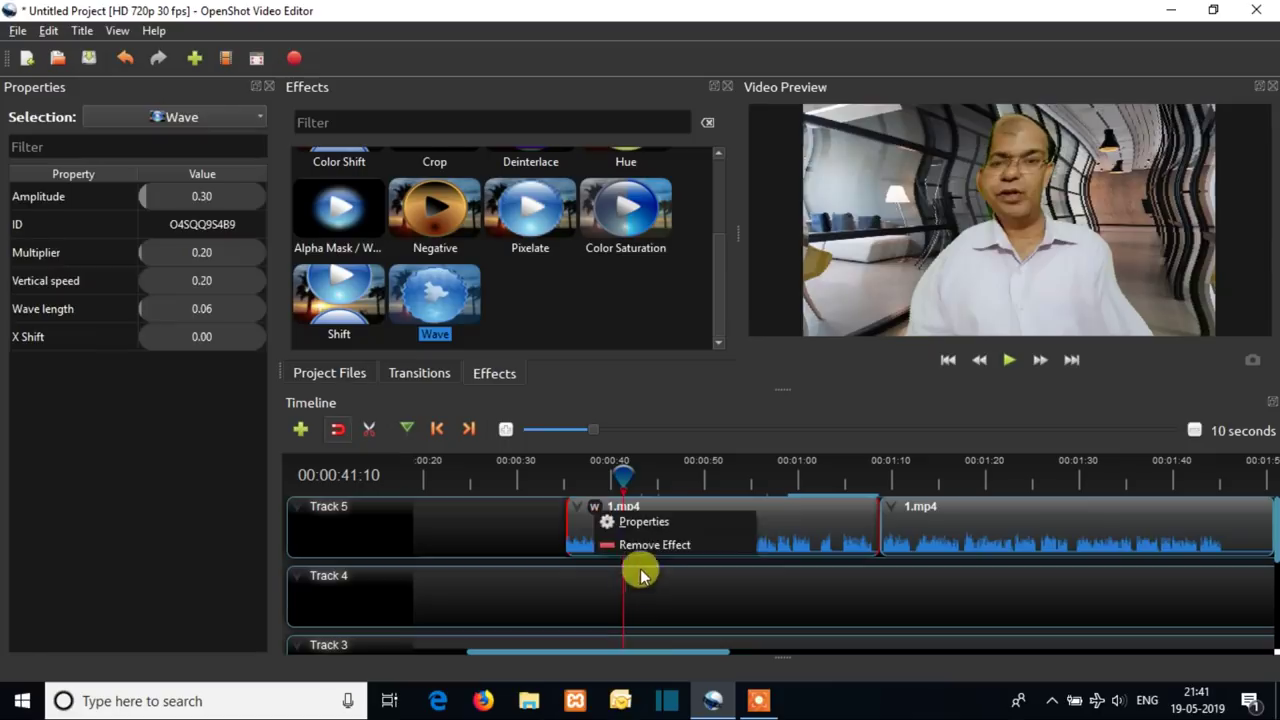
left_click(641, 549)
left_click(340, 290)
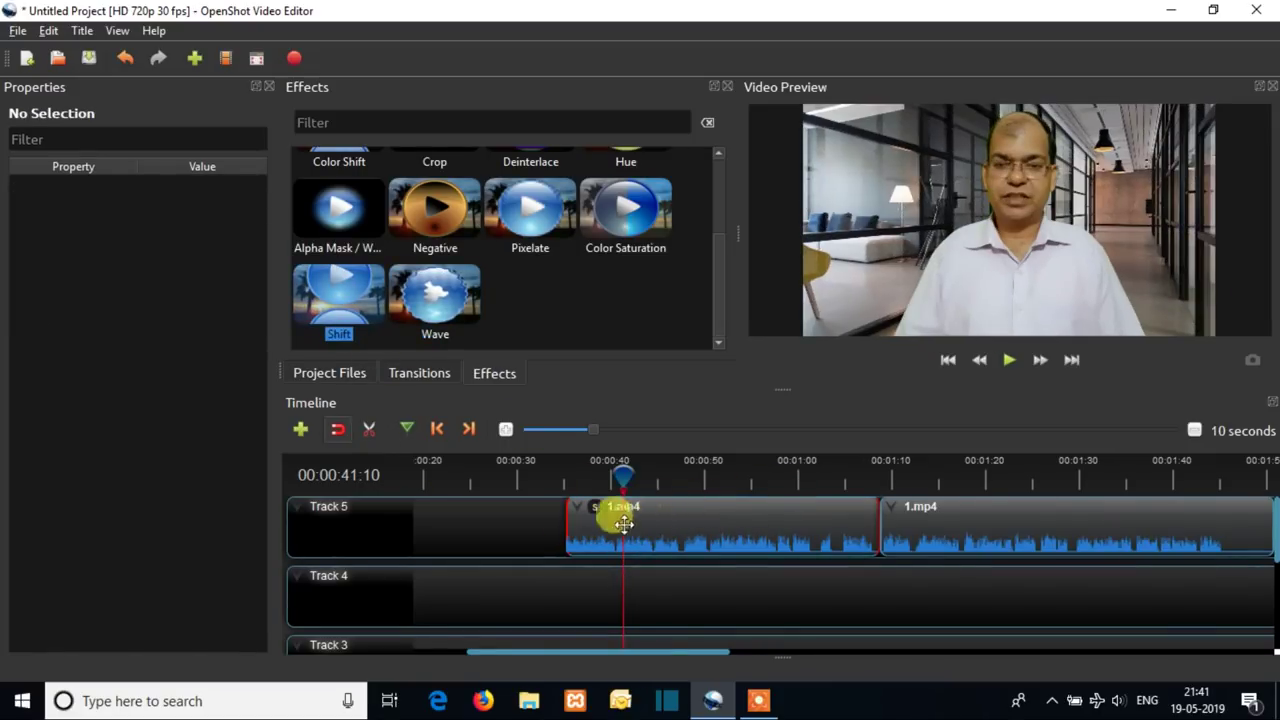
left_click(1006, 360)
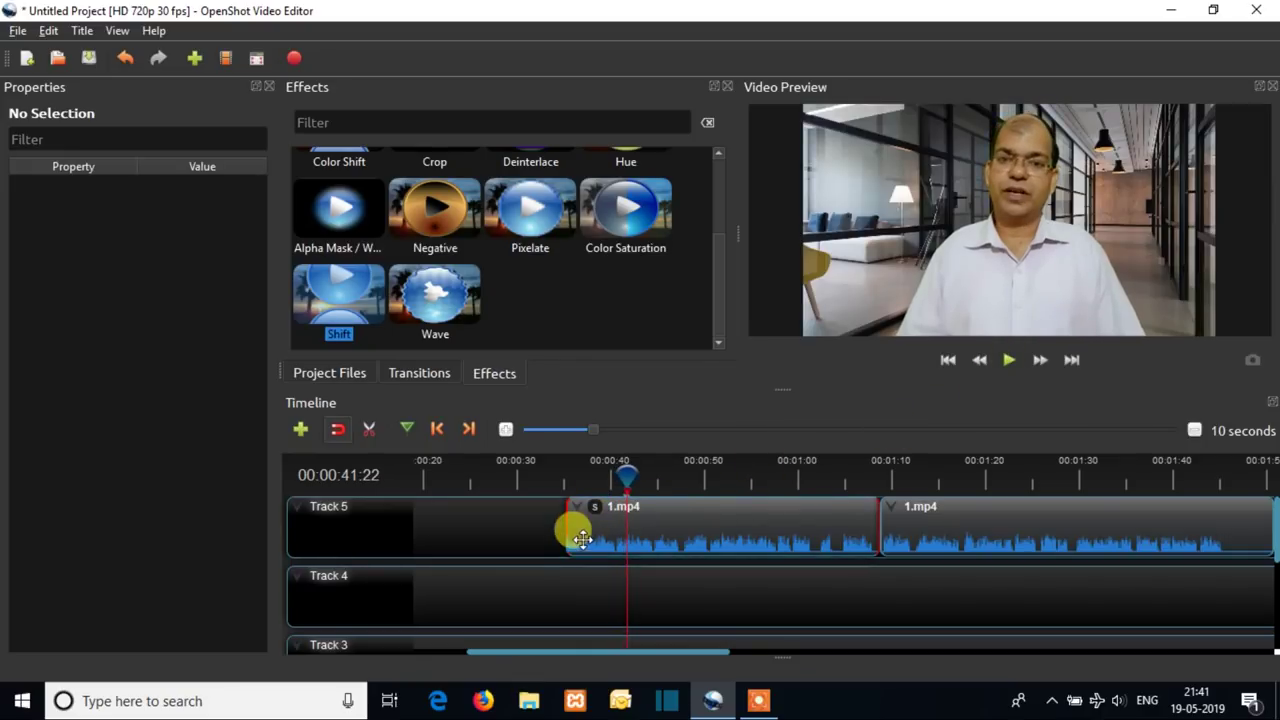
Step: Set the Shift effect's X Shift to 0.47 on the first 1.mp4 clip and play the result
right_click(596, 510)
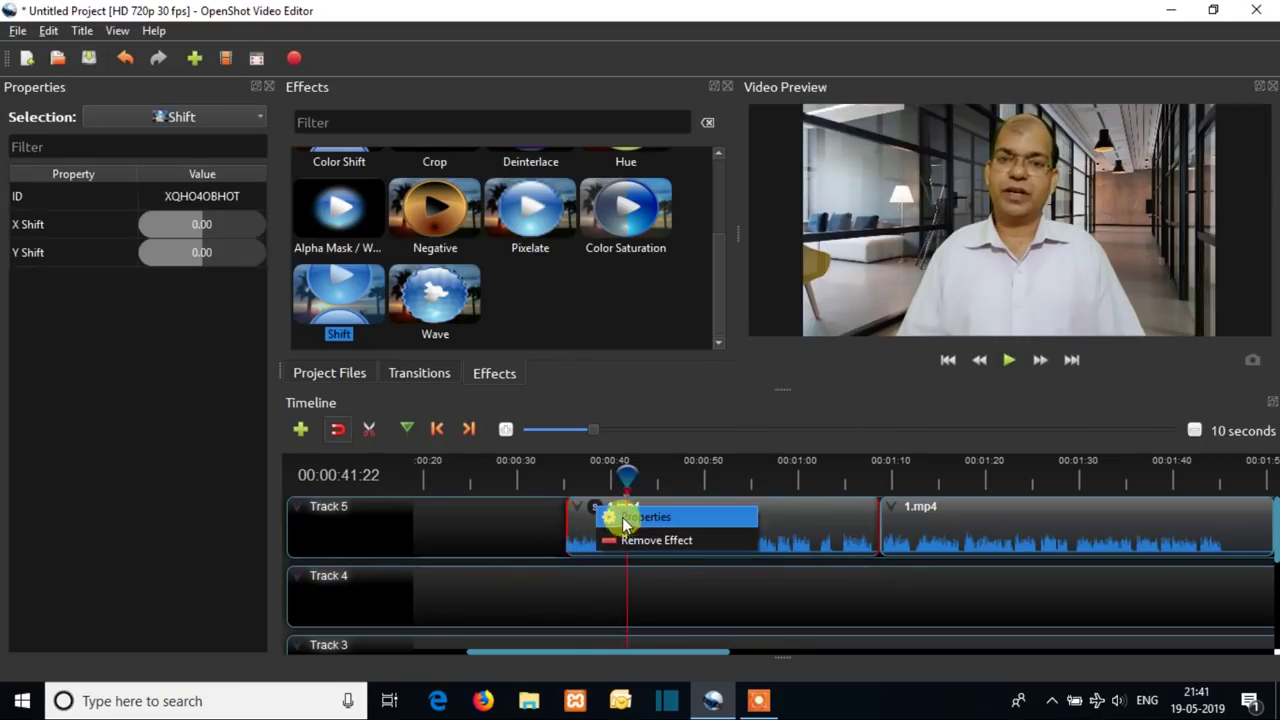
left_click(622, 517)
left_click_drag(208, 240, 236, 240)
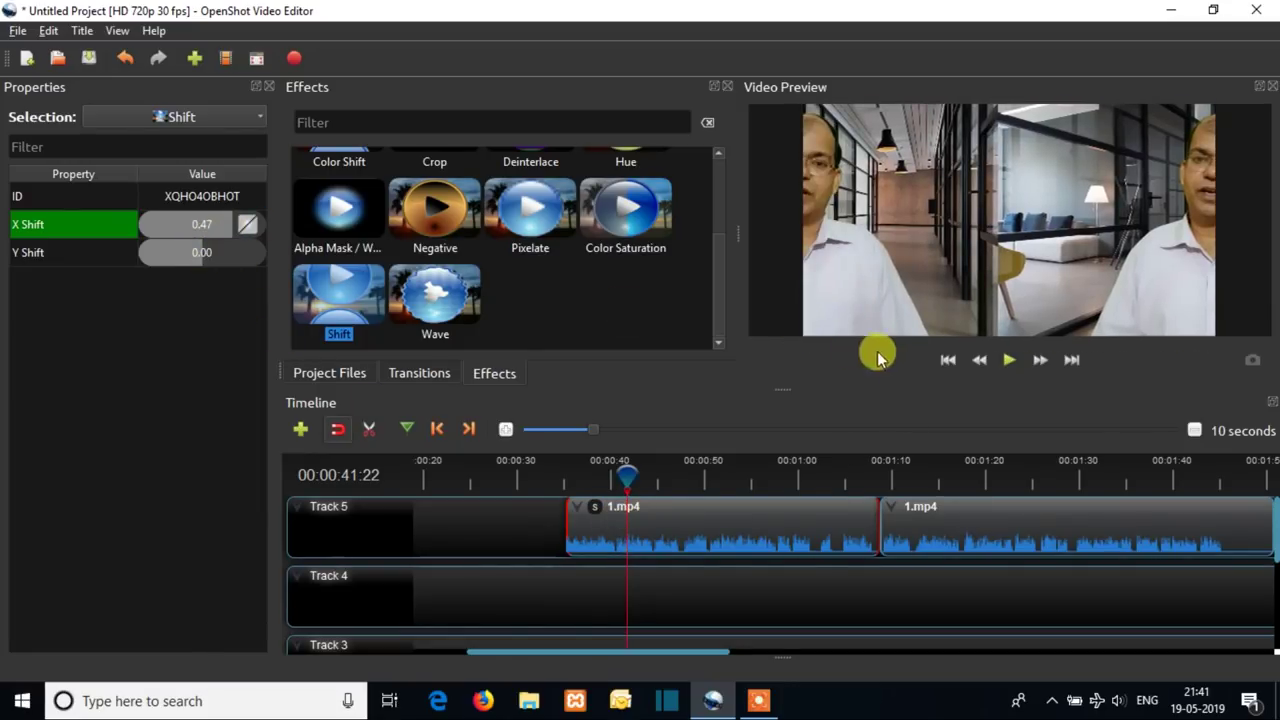
left_click(1006, 359)
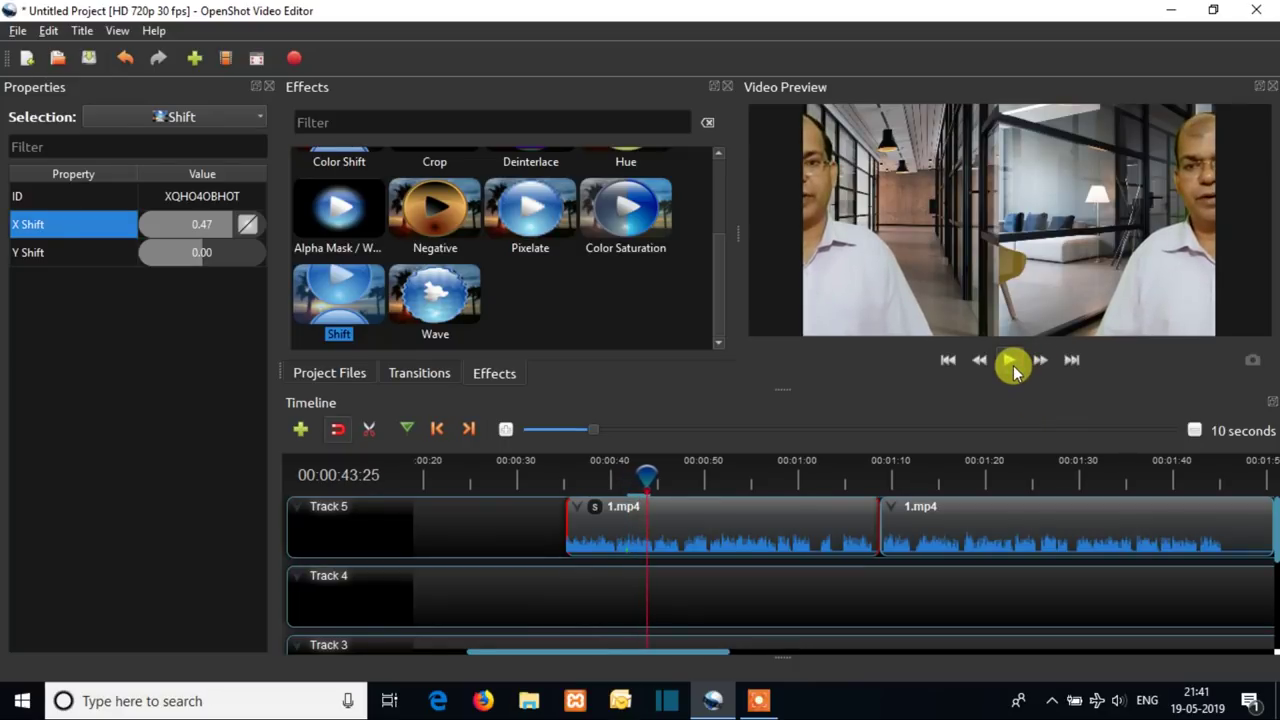
left_click(1012, 362)
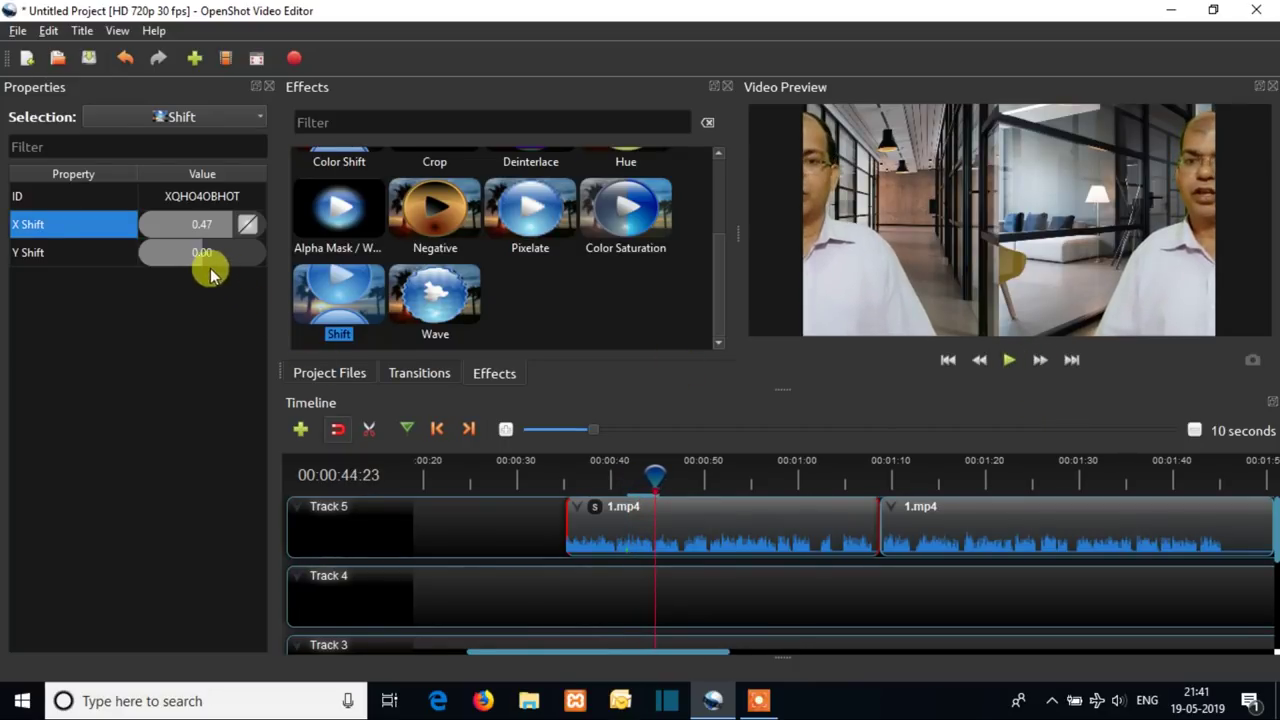
Step: Set the Shift effect's Y Shift to 0.49 on the first 1.mp4 clip and preview the playback
left_click_drag(200, 265, 283, 287)
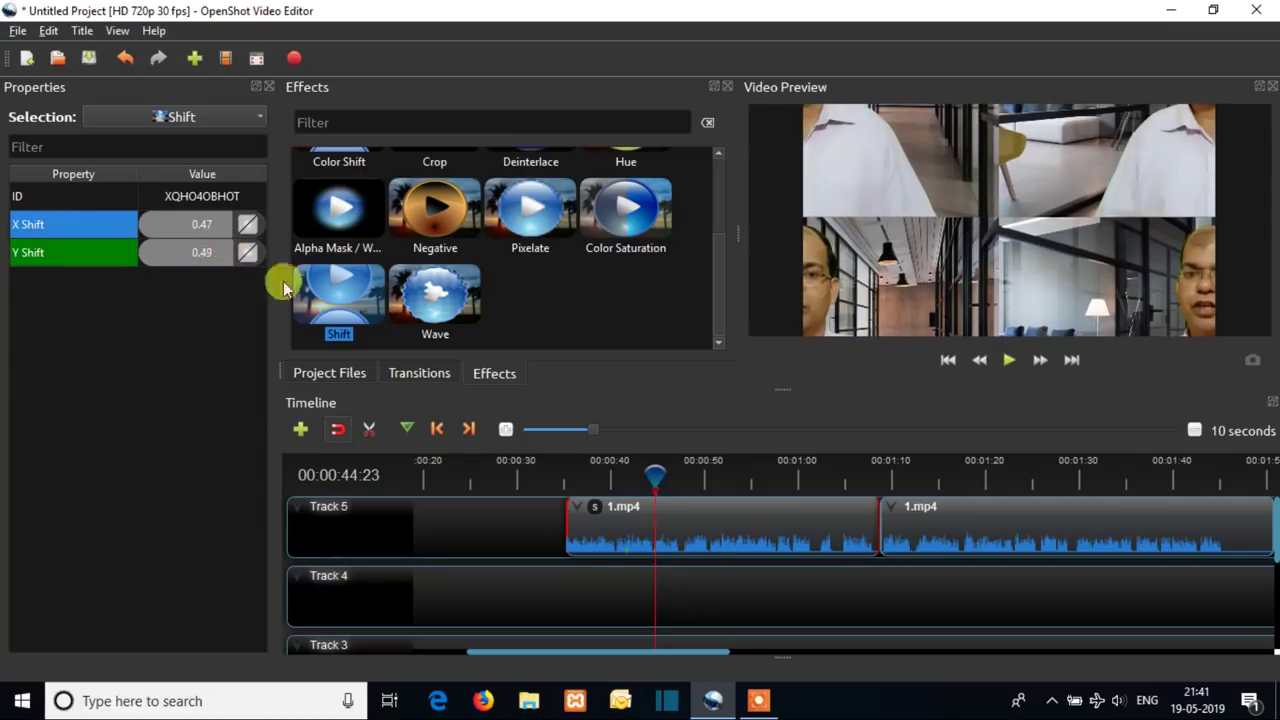
left_click(1008, 361)
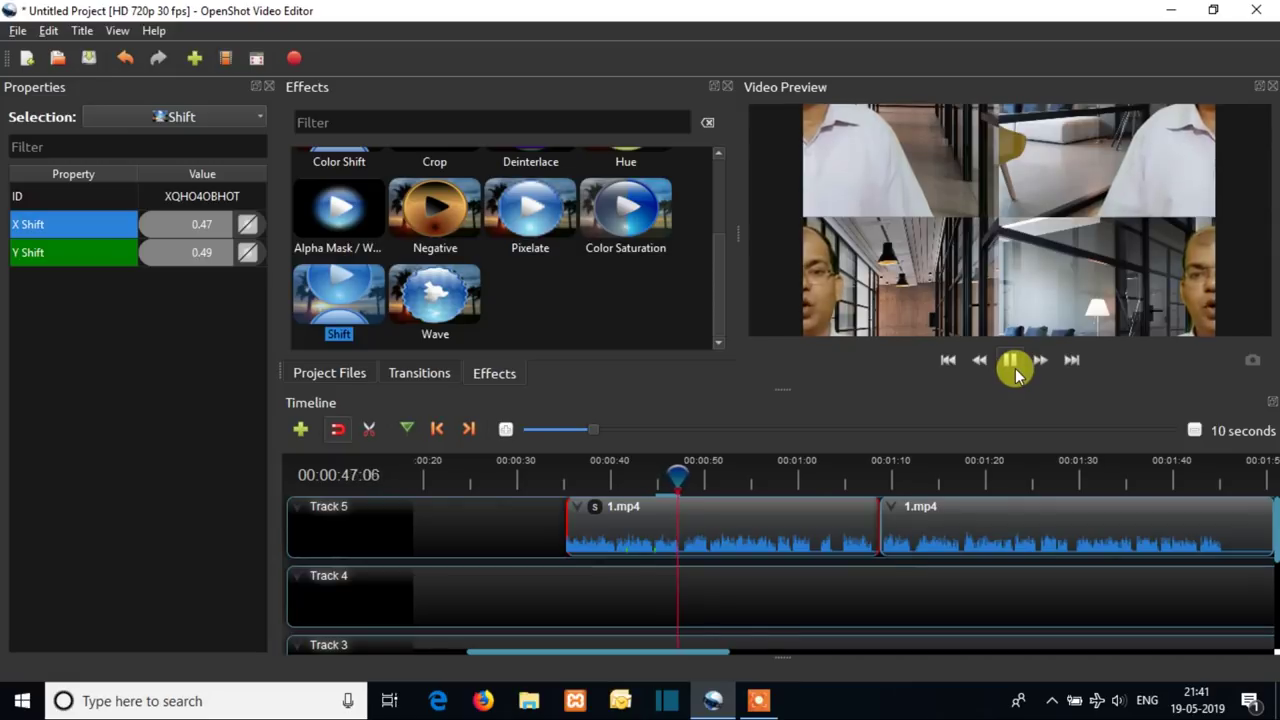
left_click(1012, 364)
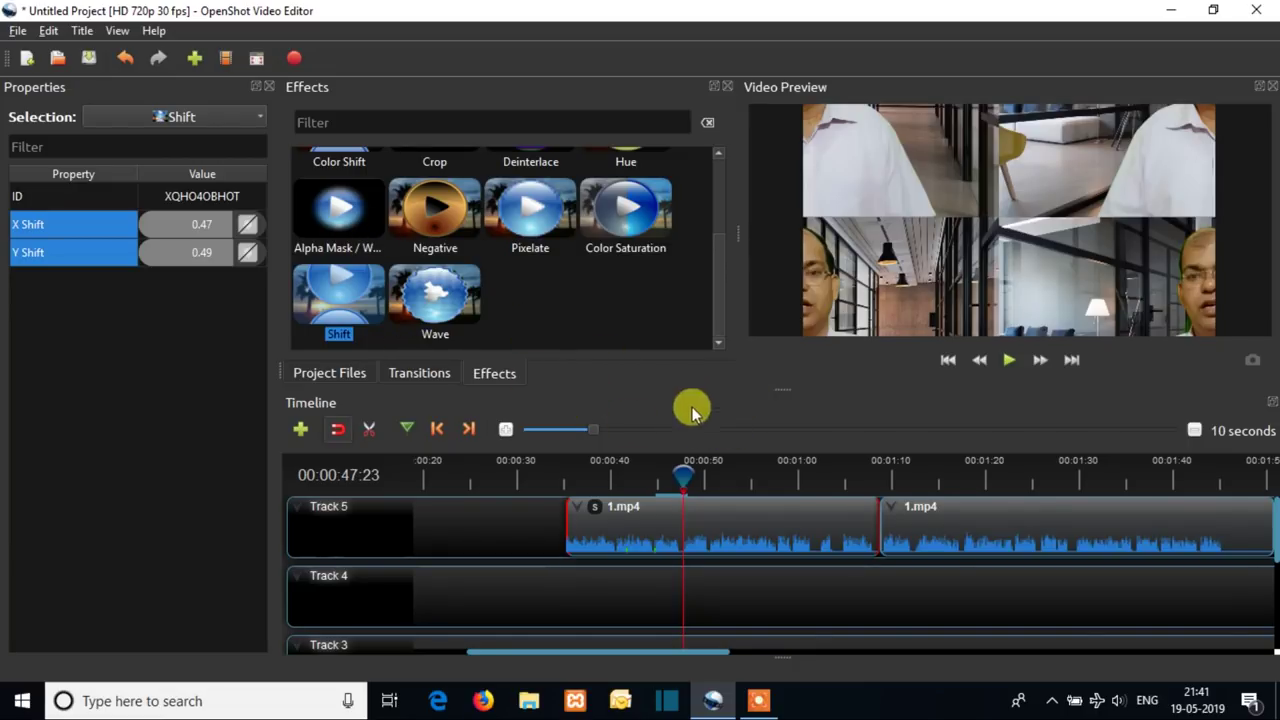
Step: With the Properties pane closed, remove the Shift effect from the first 1.mp4 clip and play it from about 00:00:45
left_click(267, 90)
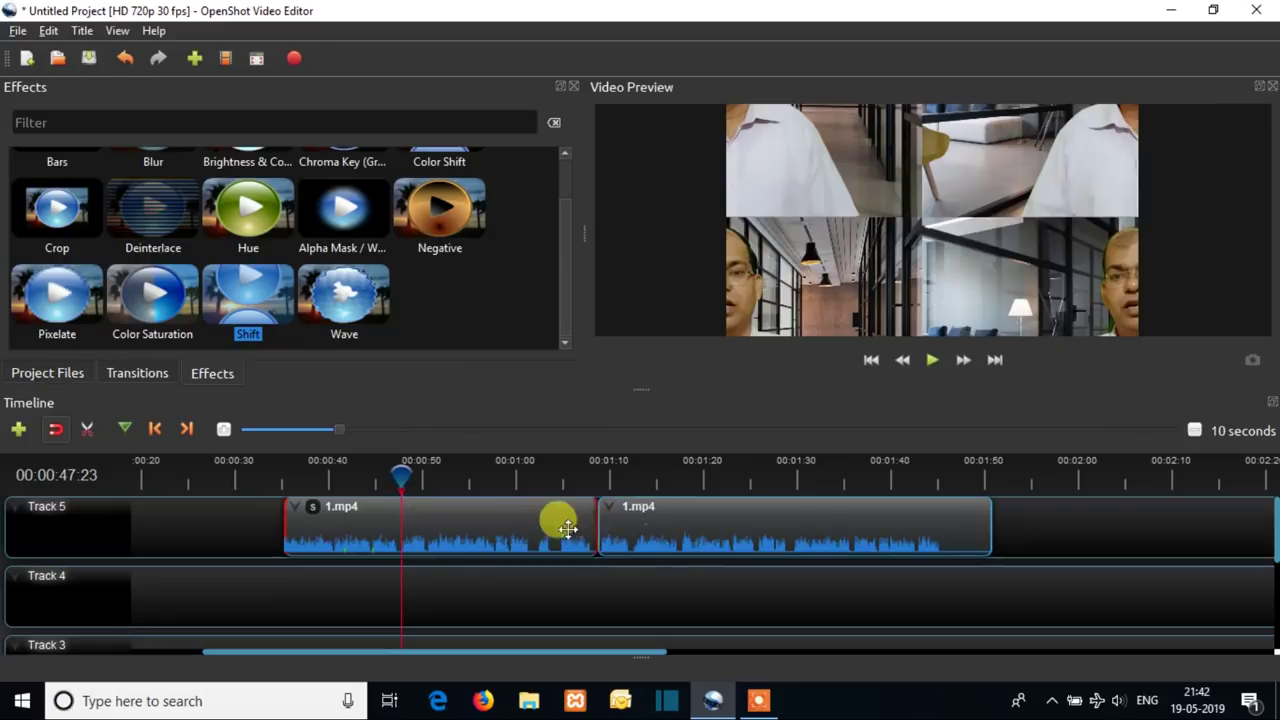
key("Delete")
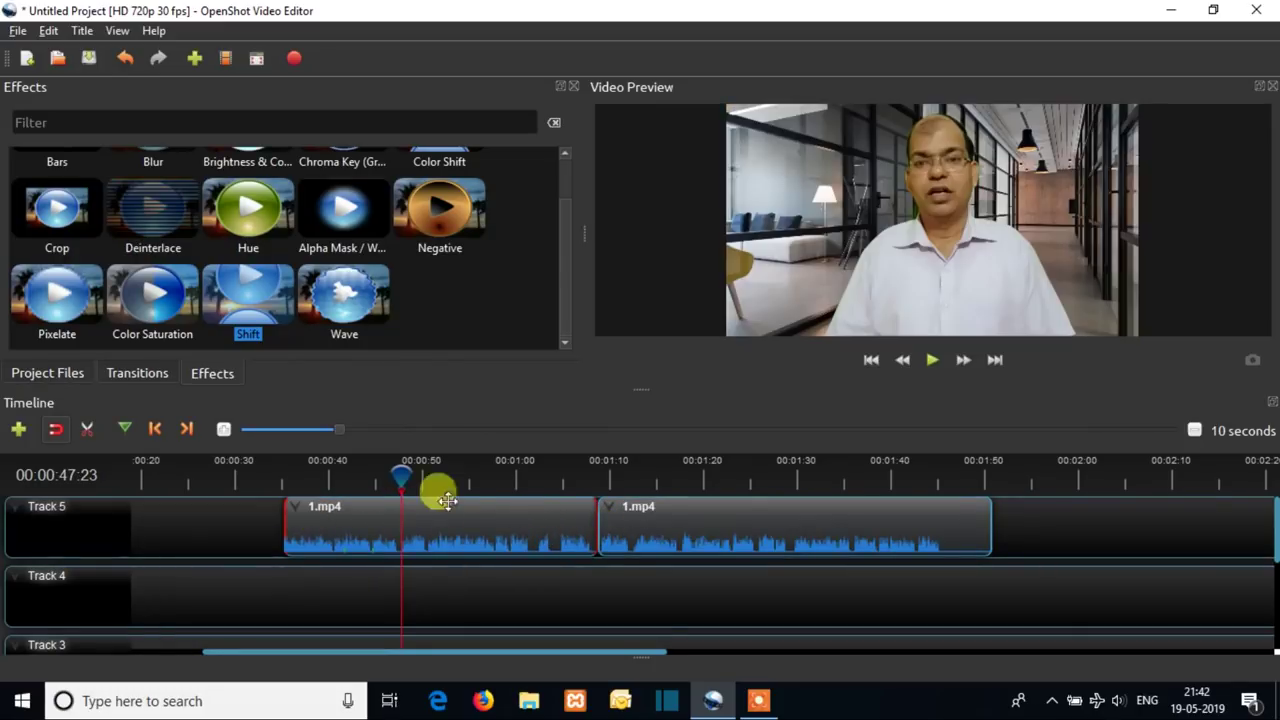
left_click_drag(391, 474, 371, 471)
left_click(932, 362)
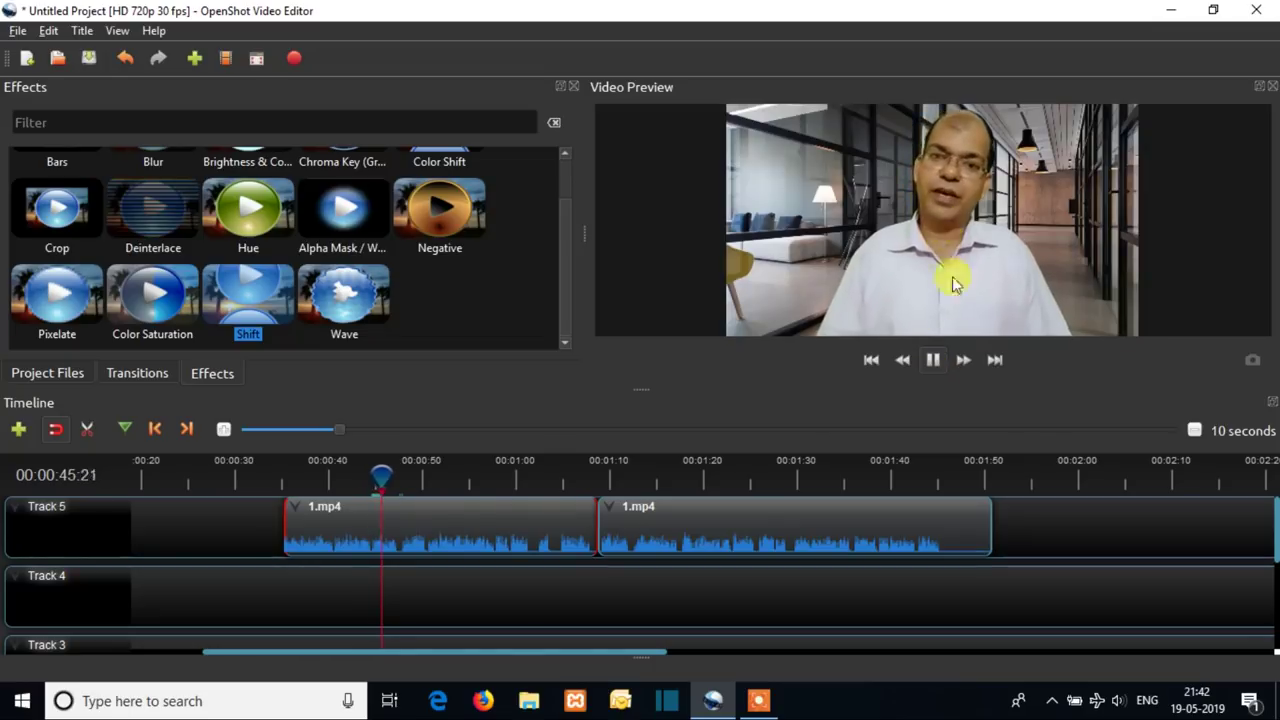
Step: Play a short stretch of the first 1.mp4 clip, open the dialog for saving the current frame as an image, and cancel it
left_click(932, 362)
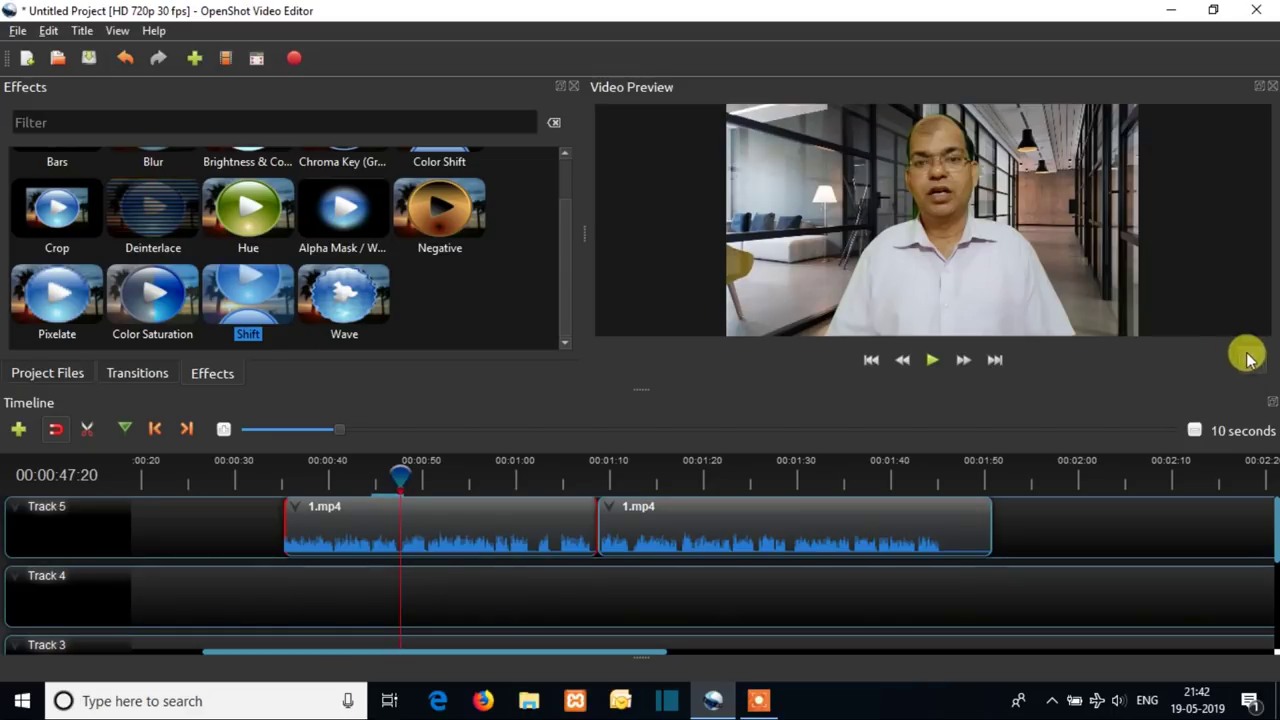
left_click(934, 362)
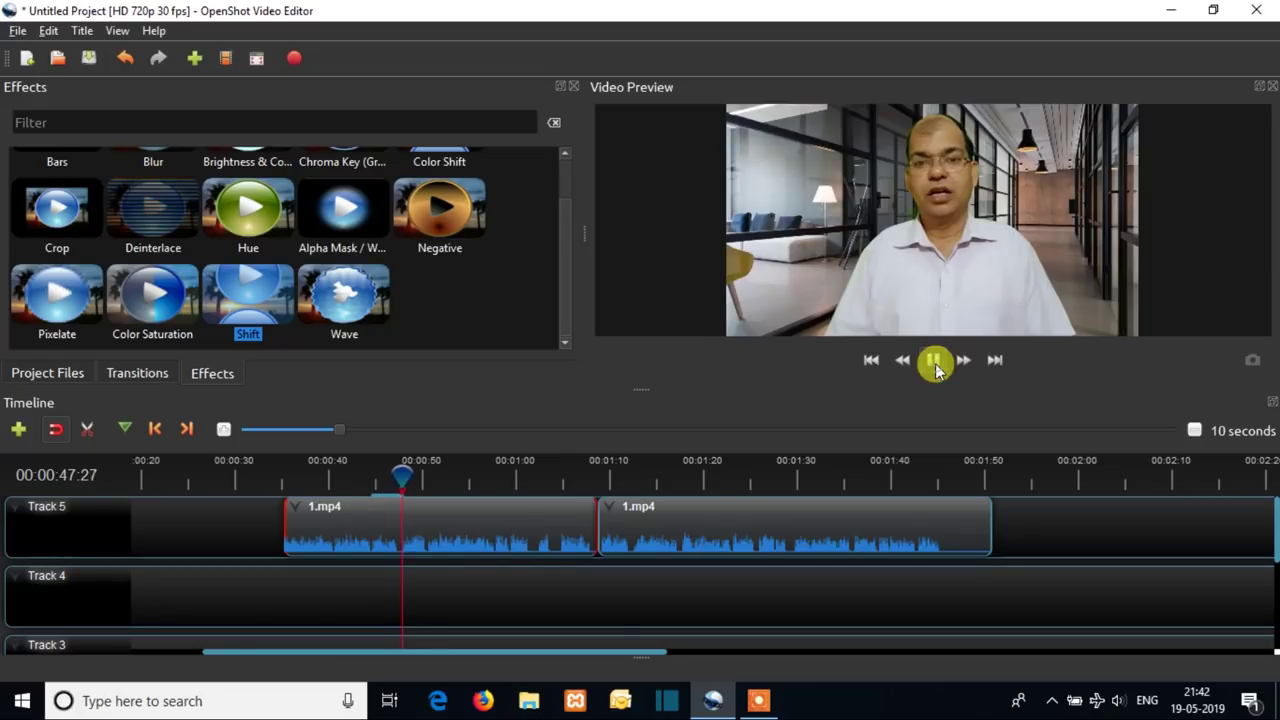
left_click(1257, 362)
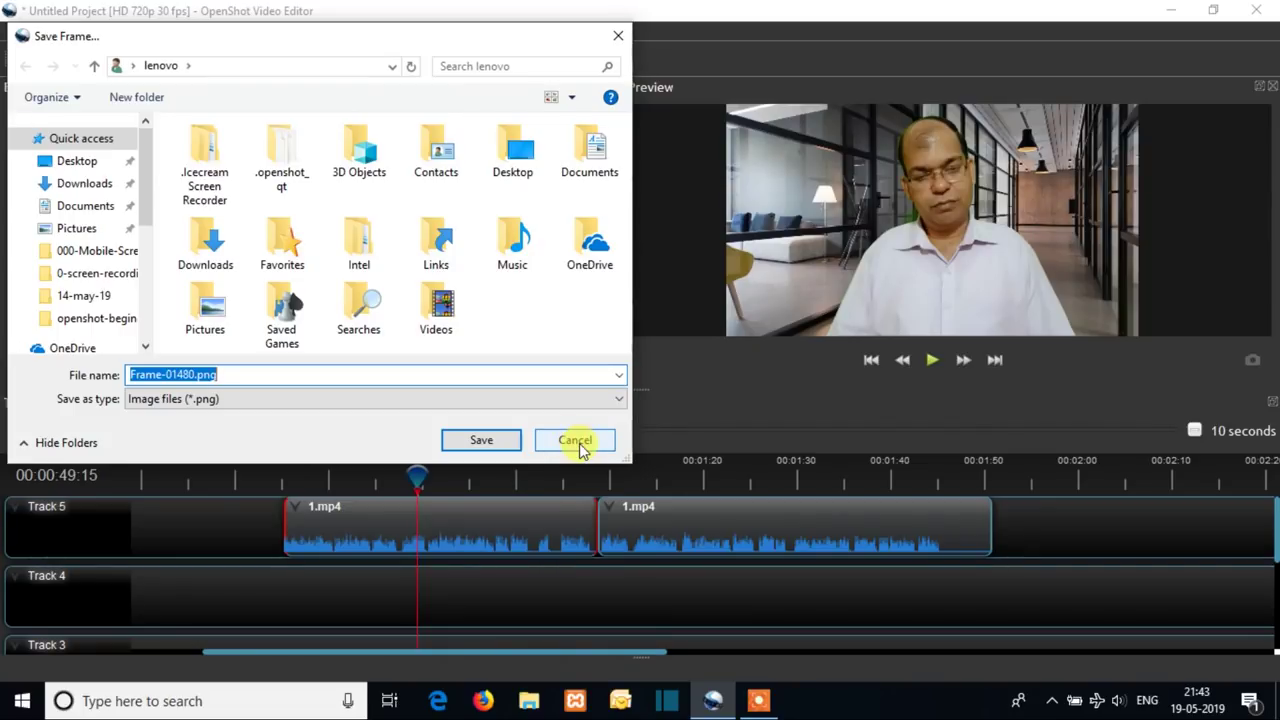
left_click(579, 446)
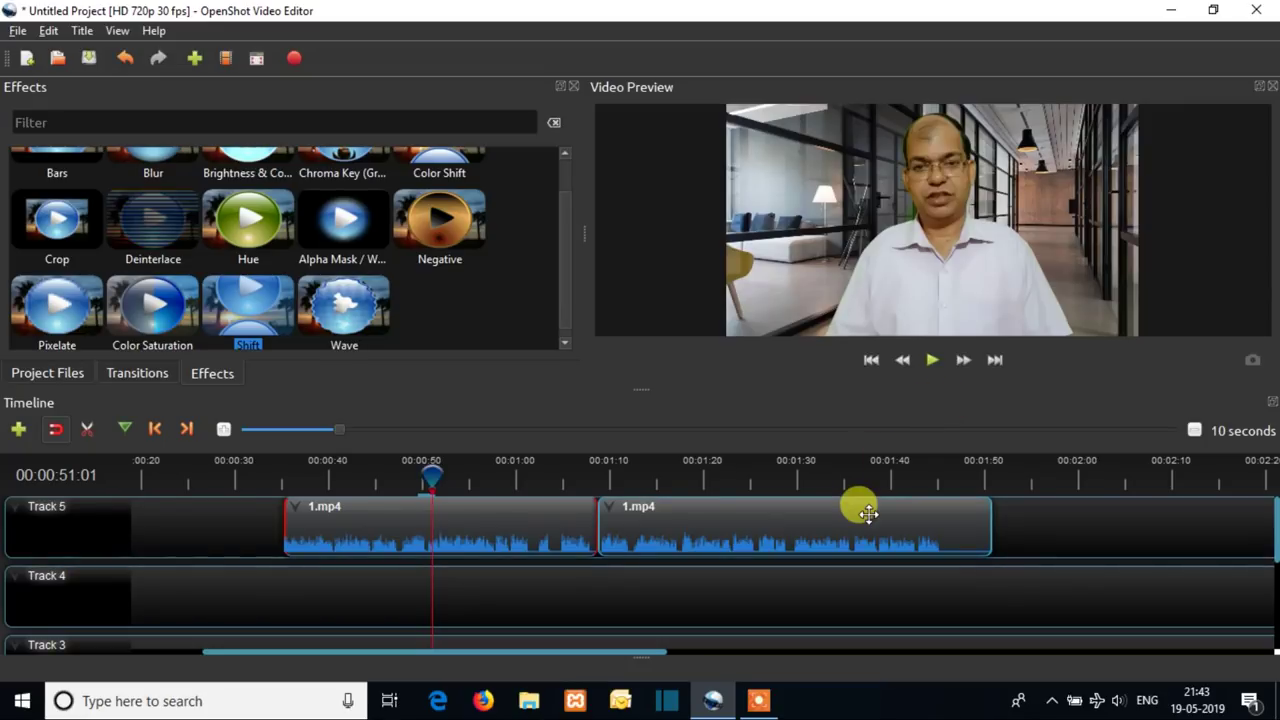
Step: Start a new static title based on the Bar 1 template
left_click_drag(566, 309, 558, 256)
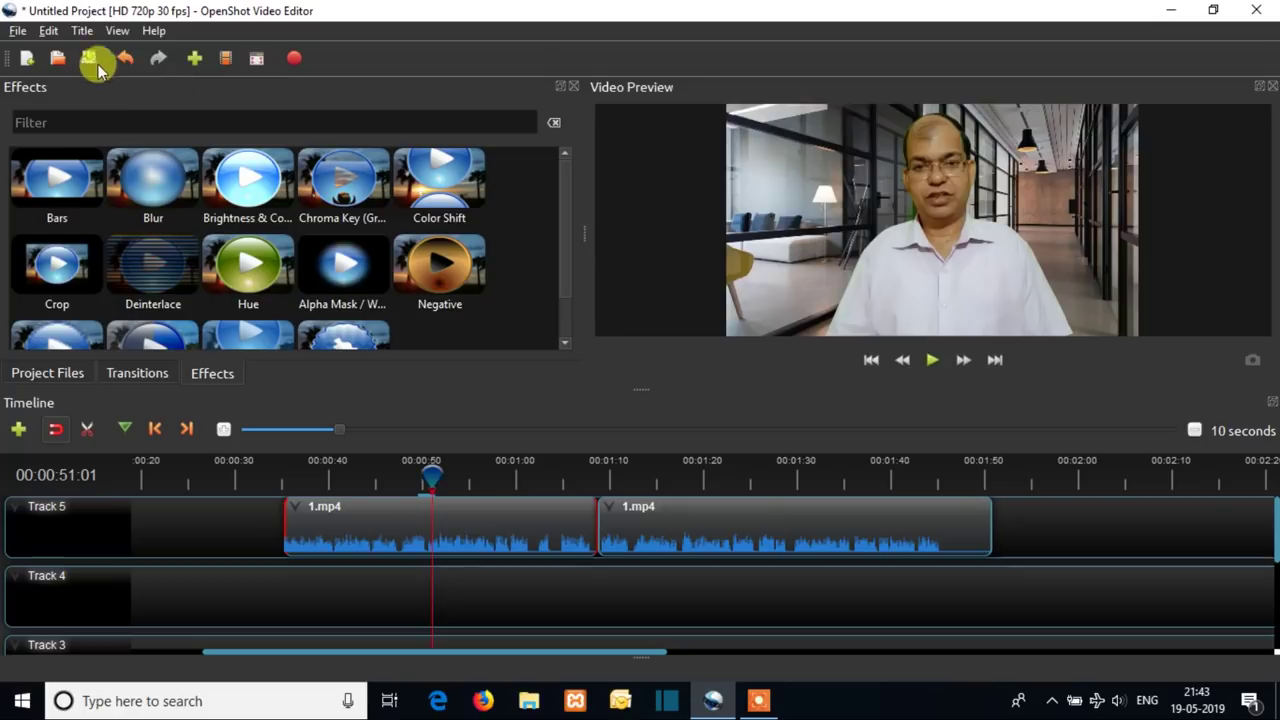
left_click(82, 31)
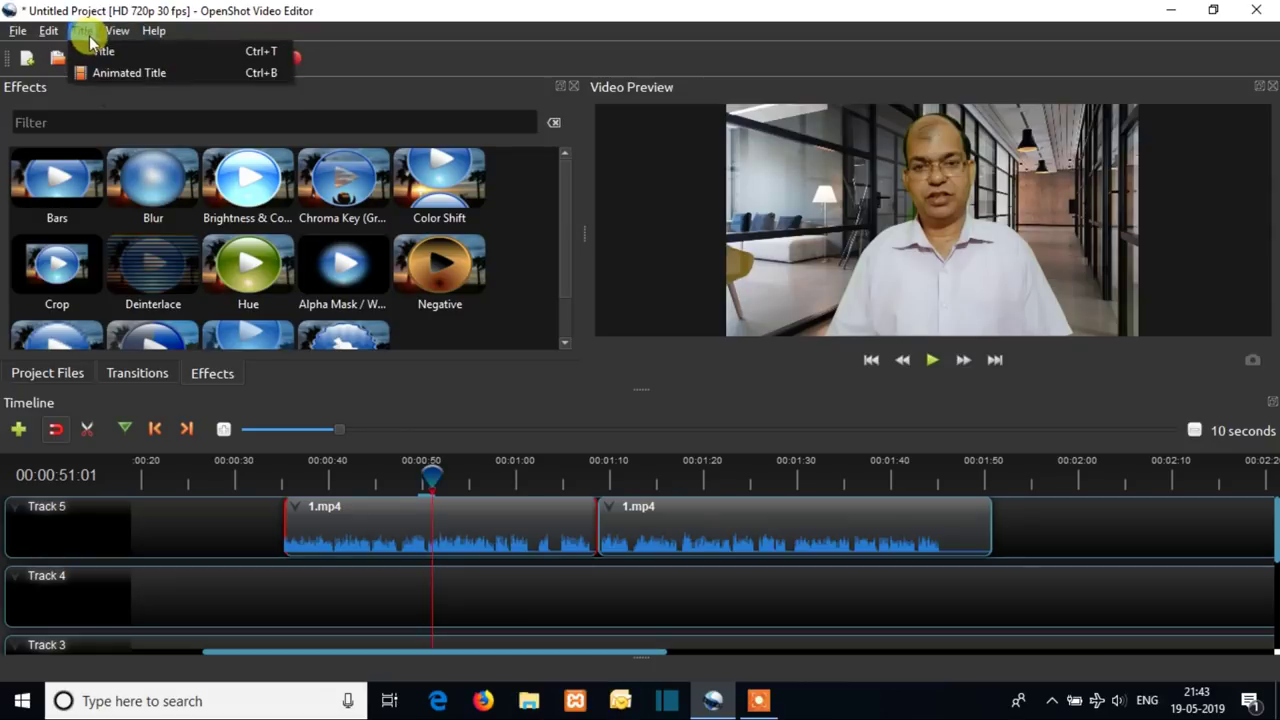
left_click(170, 53)
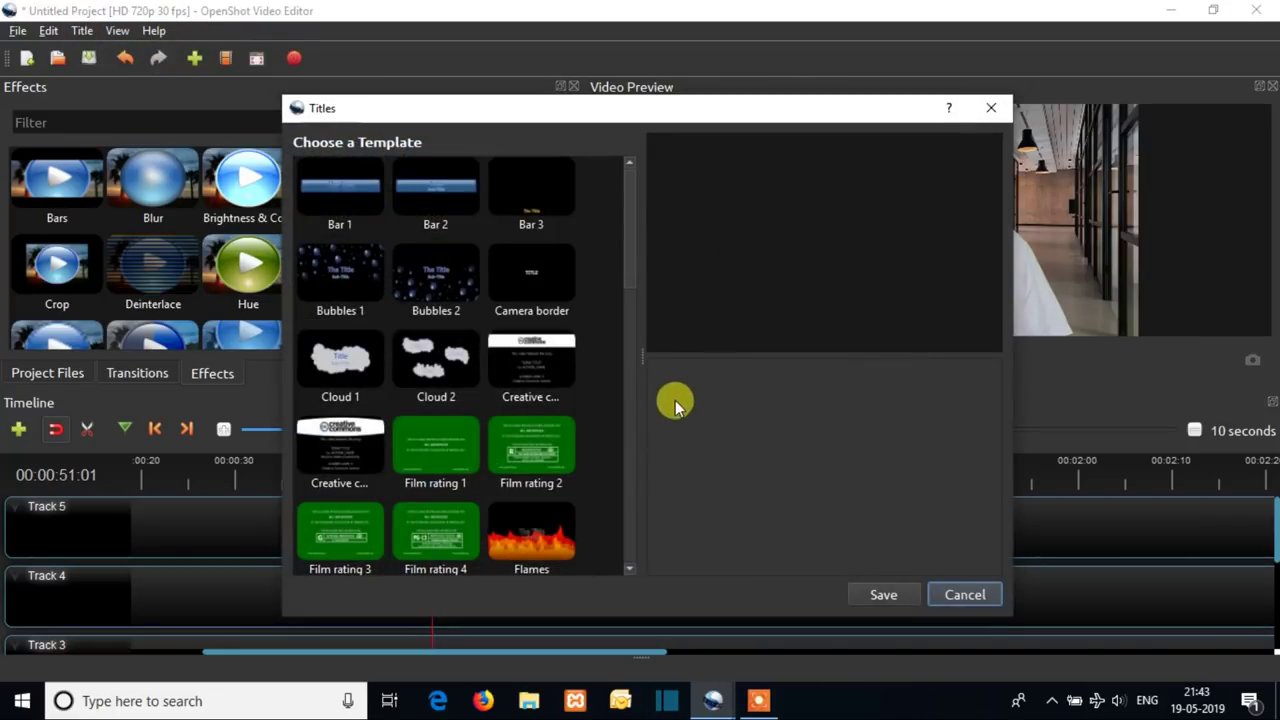
left_click_drag(629, 283, 640, 238)
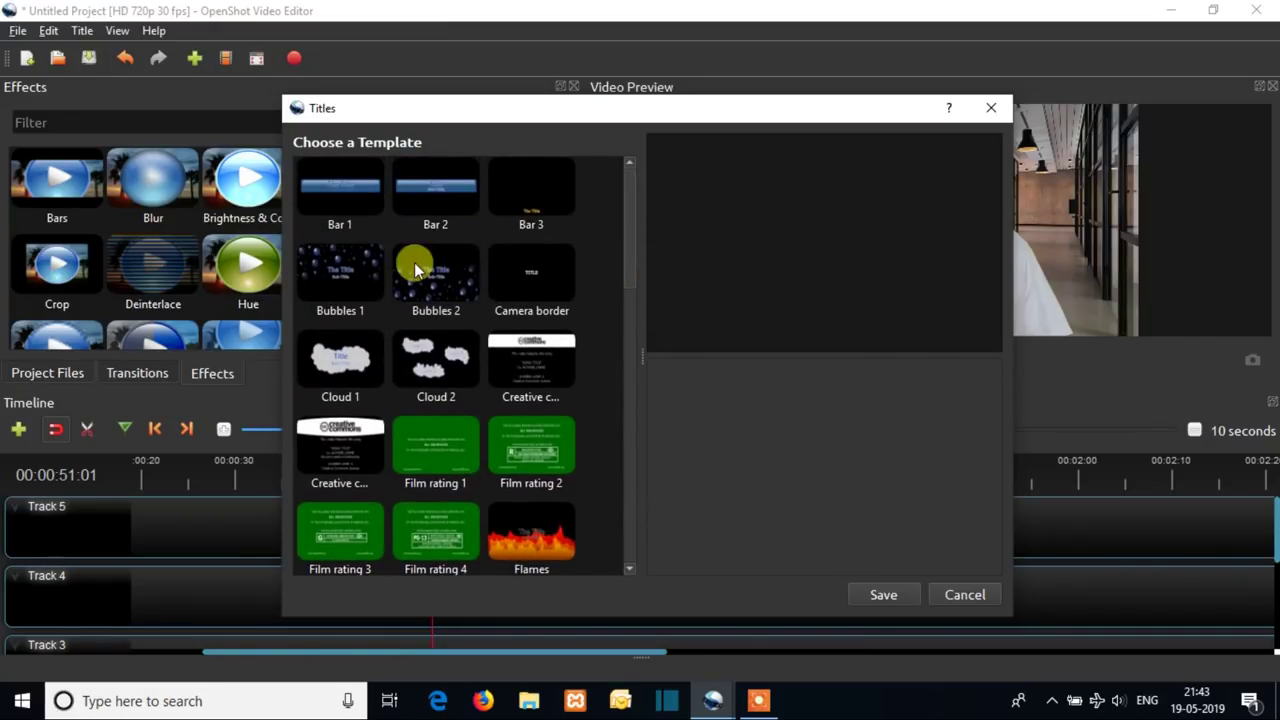
left_click(341, 205)
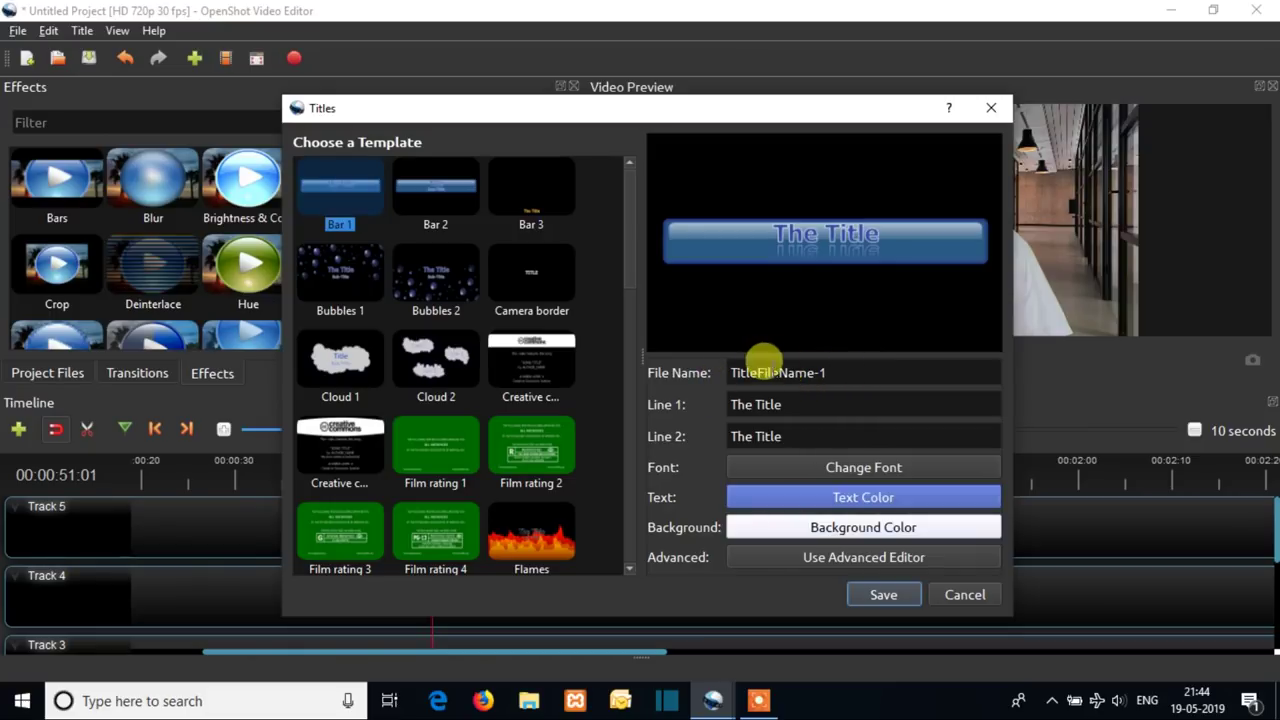
Step: Set Line 1 of the Bar 1 title to "Rupi Technology"
left_click(810, 403)
left_click_drag(810, 403, 723, 404)
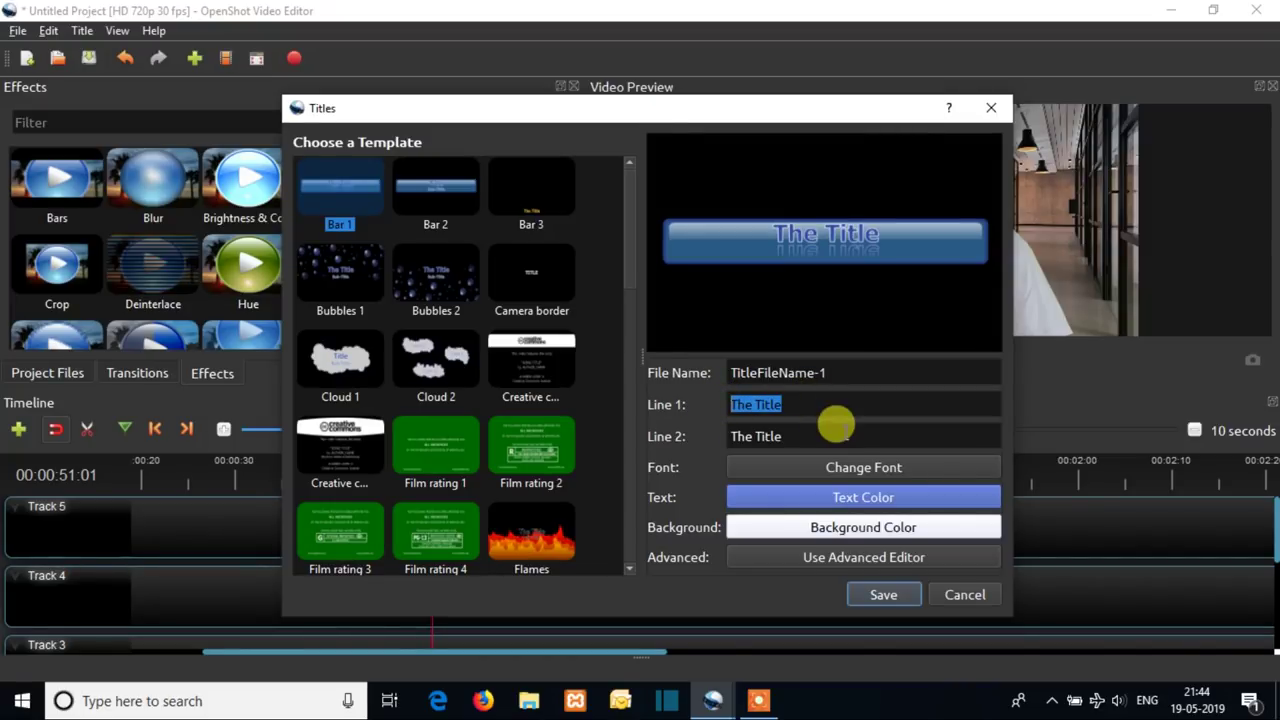
type("Rupi")
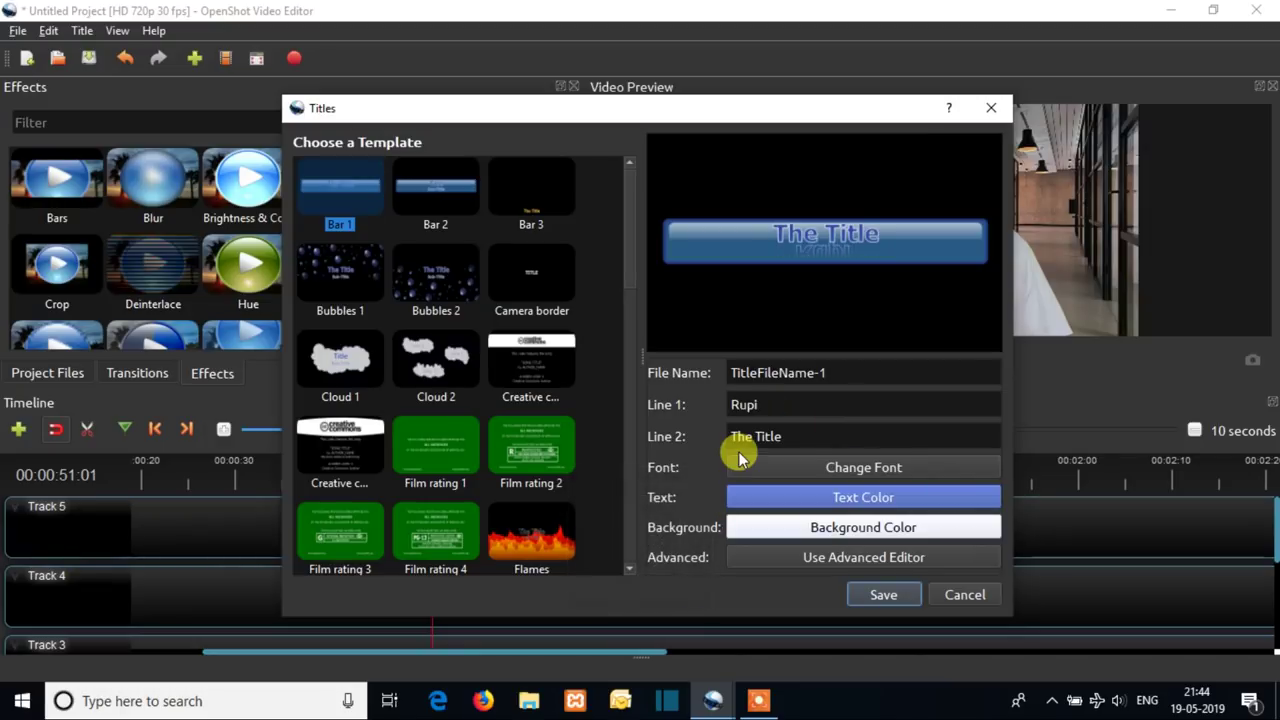
type(" Technology")
key("Tab")
key("End")
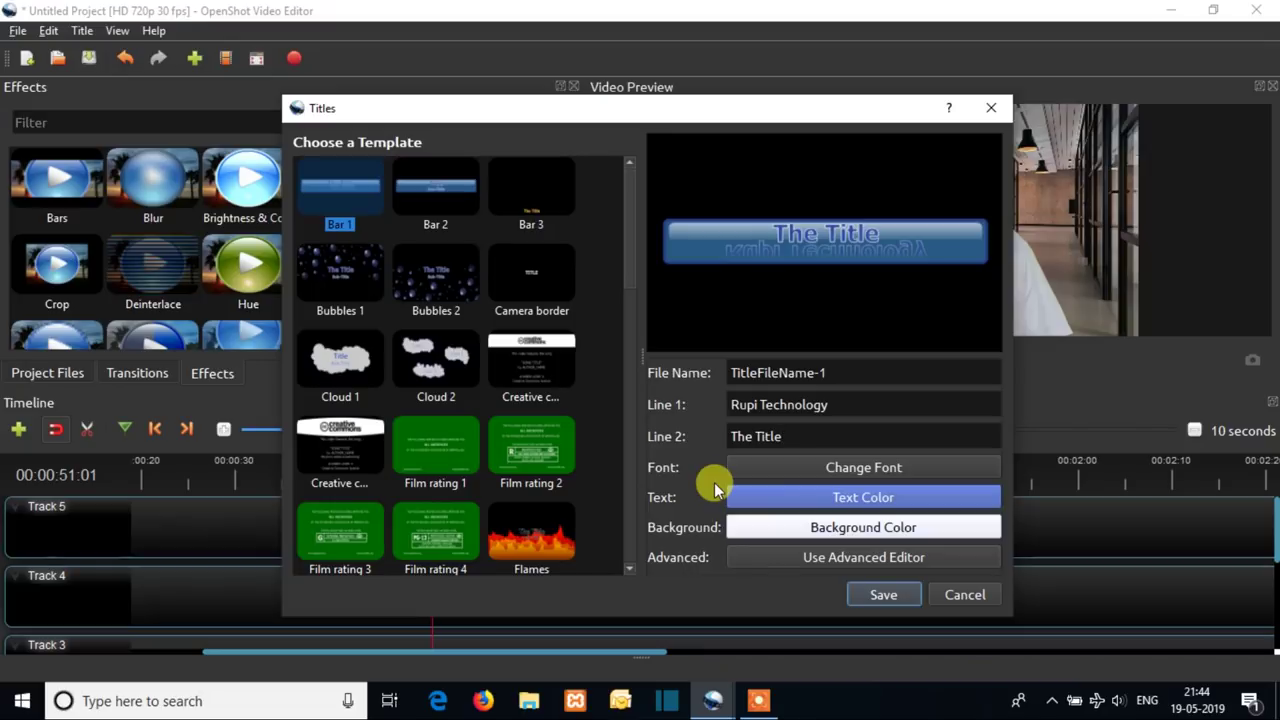
Step: Copy the Line 1 text "Rupi Technology" over the default text in Line 2 of the title
left_click_drag(842, 405, 697, 404)
key("ctrl+c")
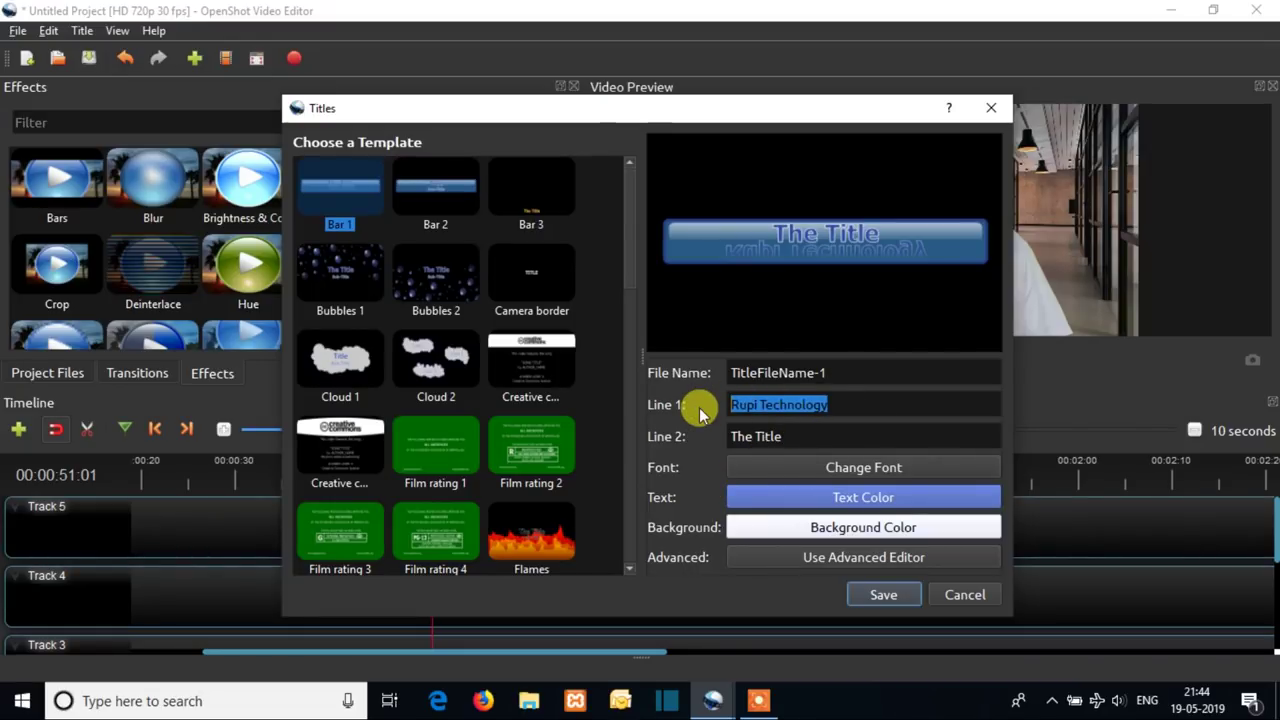
left_click_drag(798, 436, 708, 434)
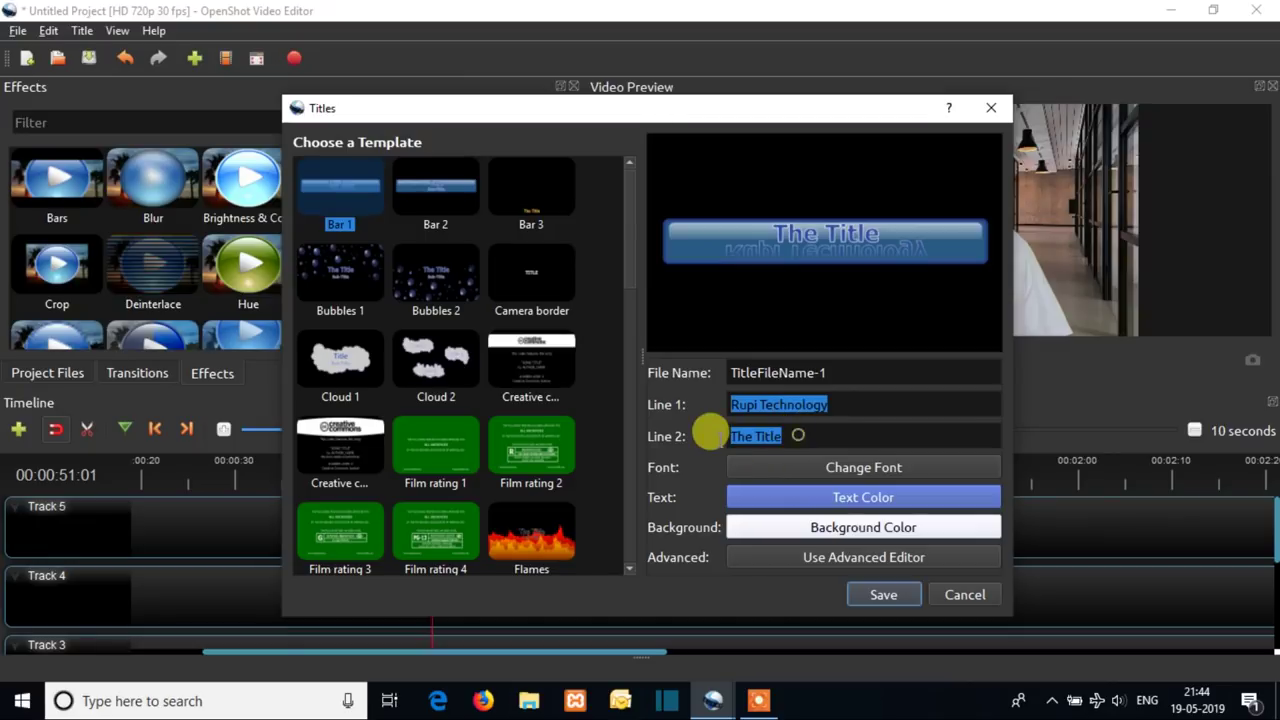
key("ctrl+v")
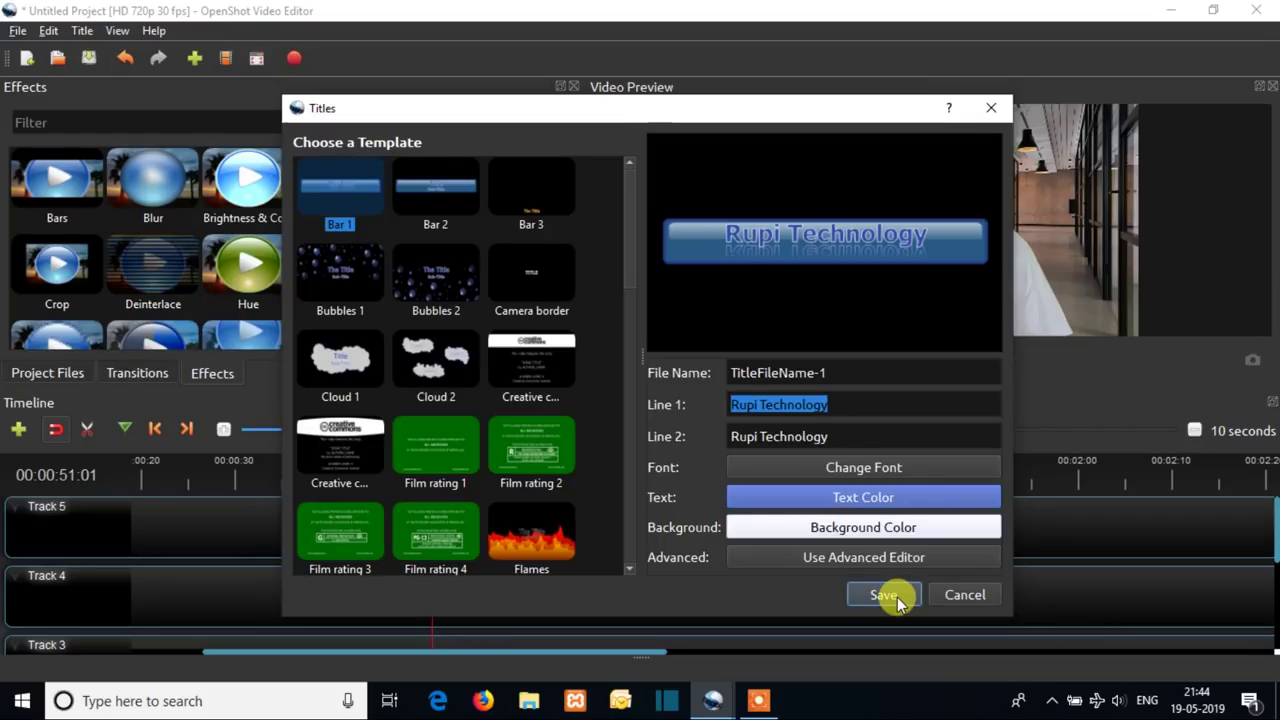
Step: Apply the Ubuntu Regular font at size 11 to the Bar 1 title
left_click(883, 471)
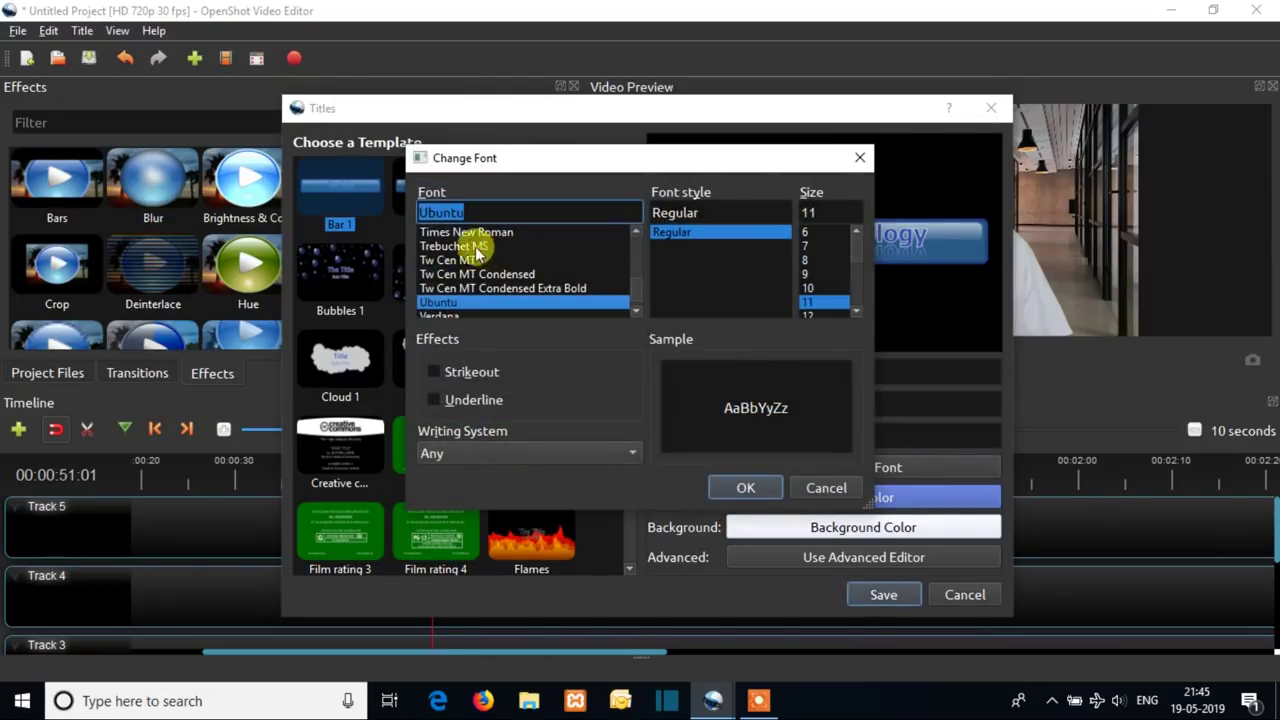
scroll(560, 268, "down", 2)
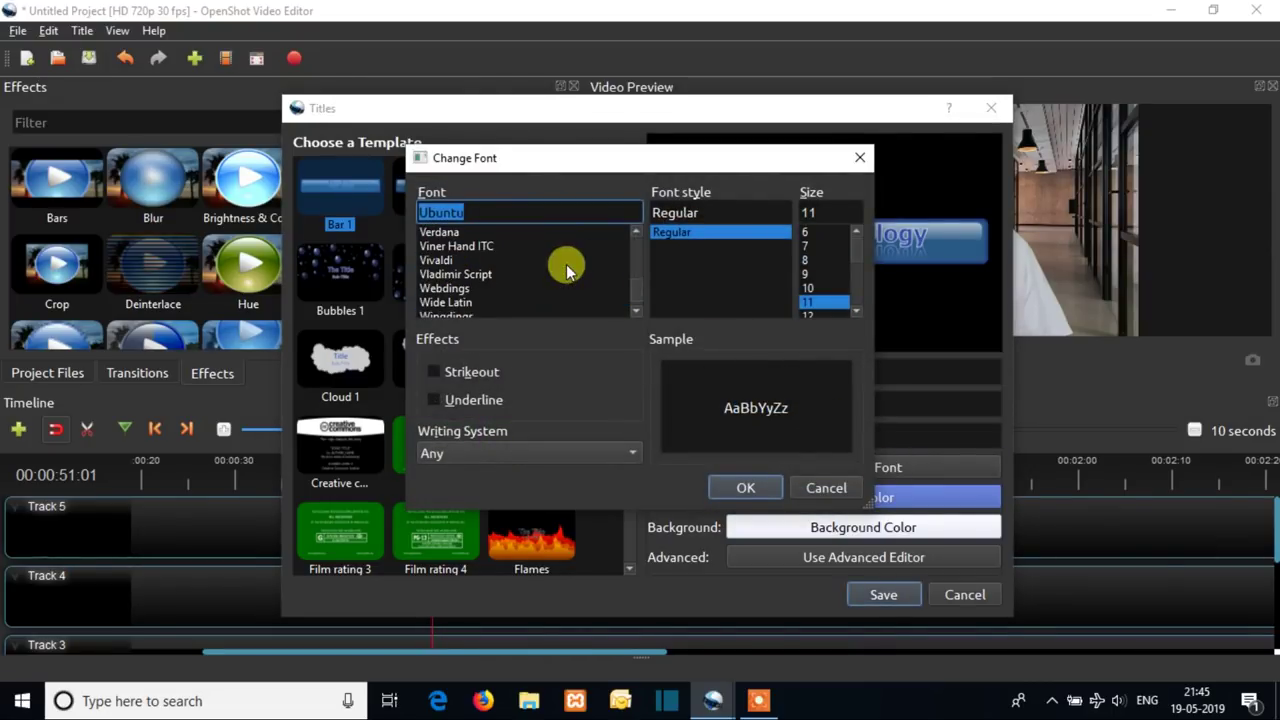
left_click(748, 487)
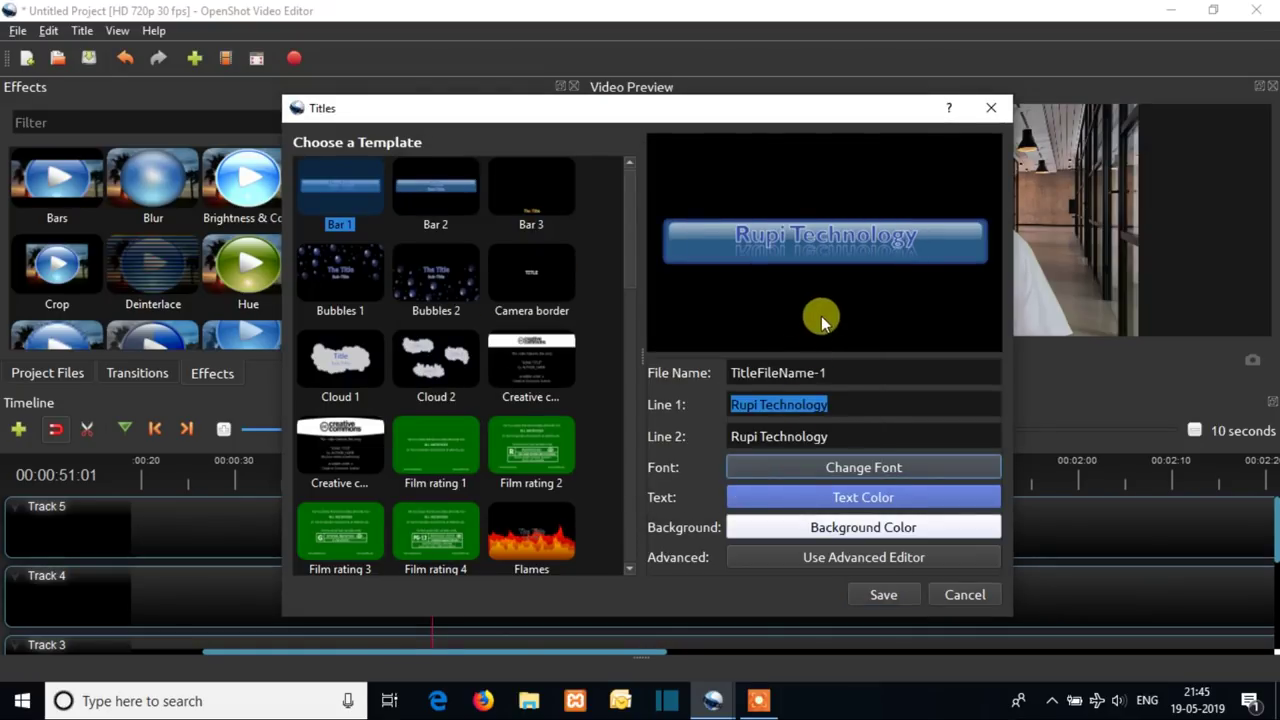
Step: Change the Bar 1 title's text color to black (#000000) and save the title
scroll(531, 370, "down", 5)
scroll(528, 387, "down", 3)
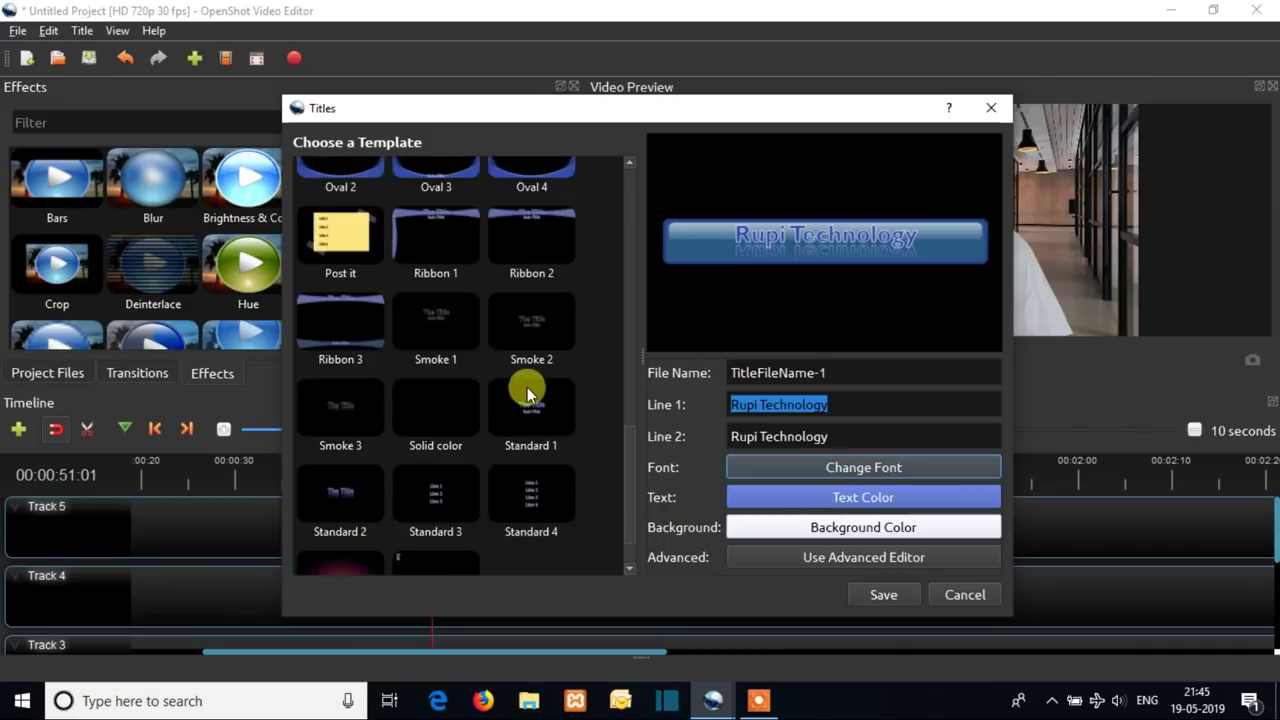
scroll(527, 390, "up", 5)
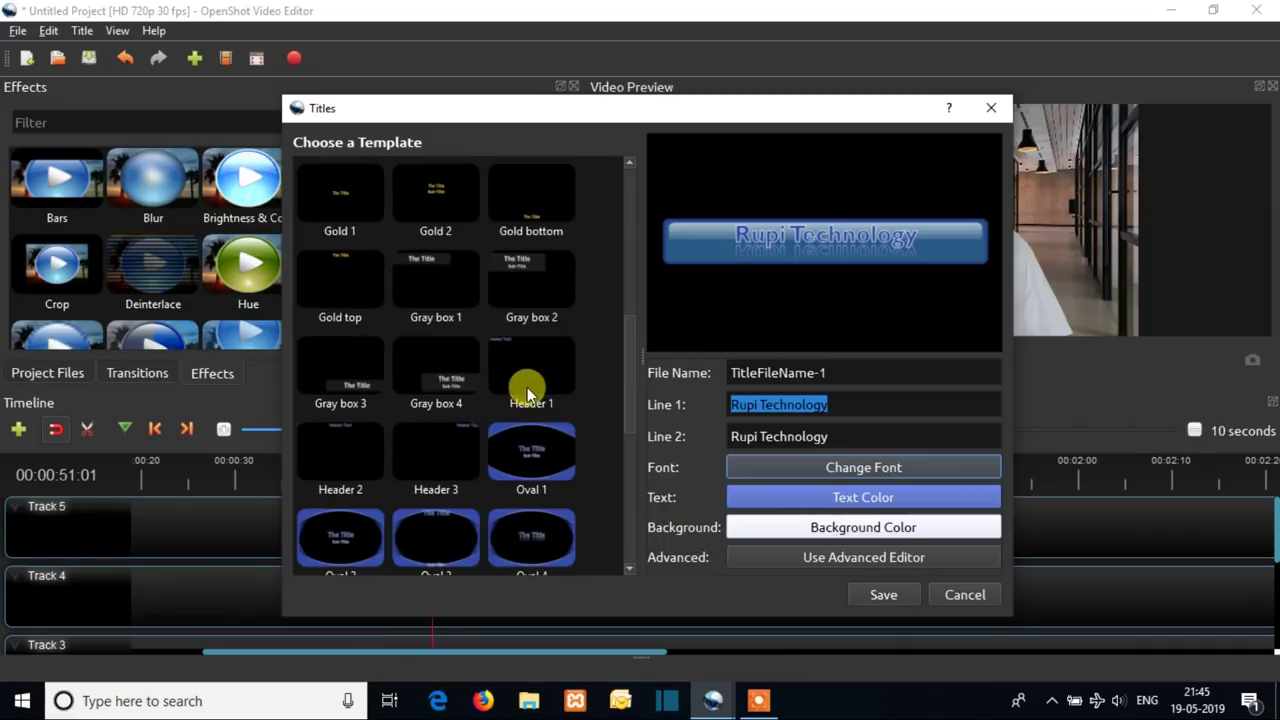
left_click(893, 503)
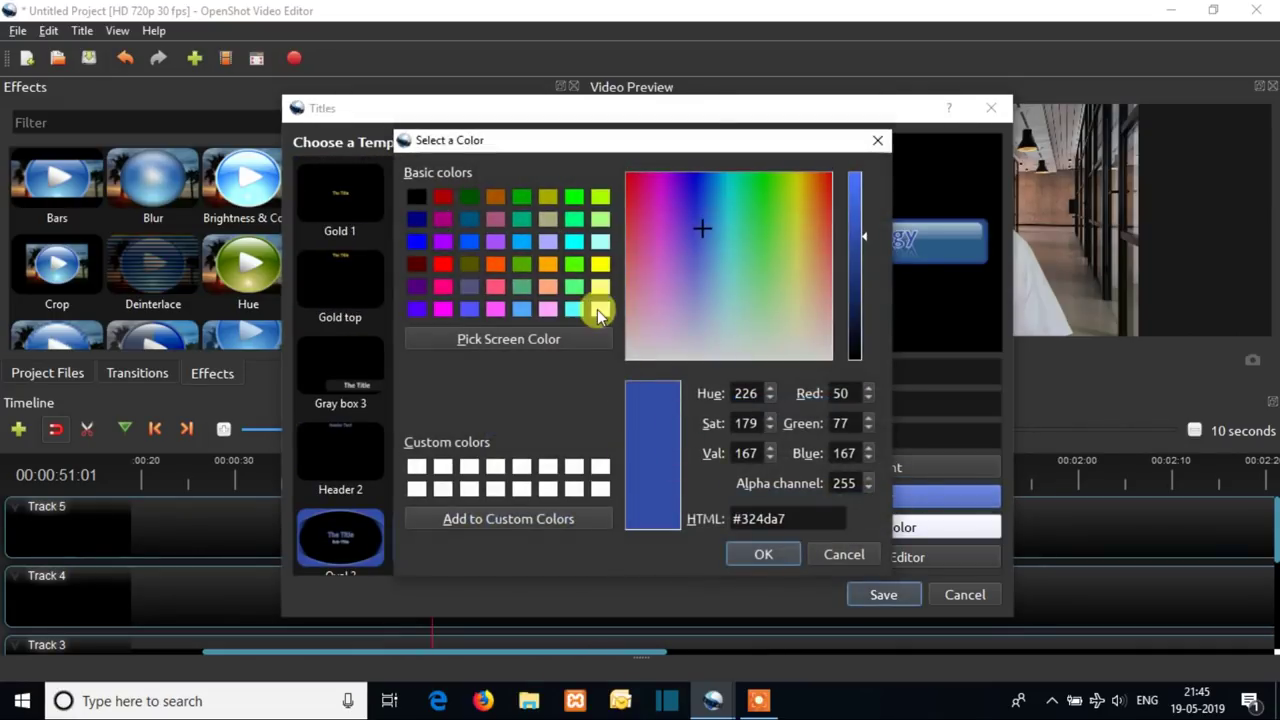
left_click(419, 202)
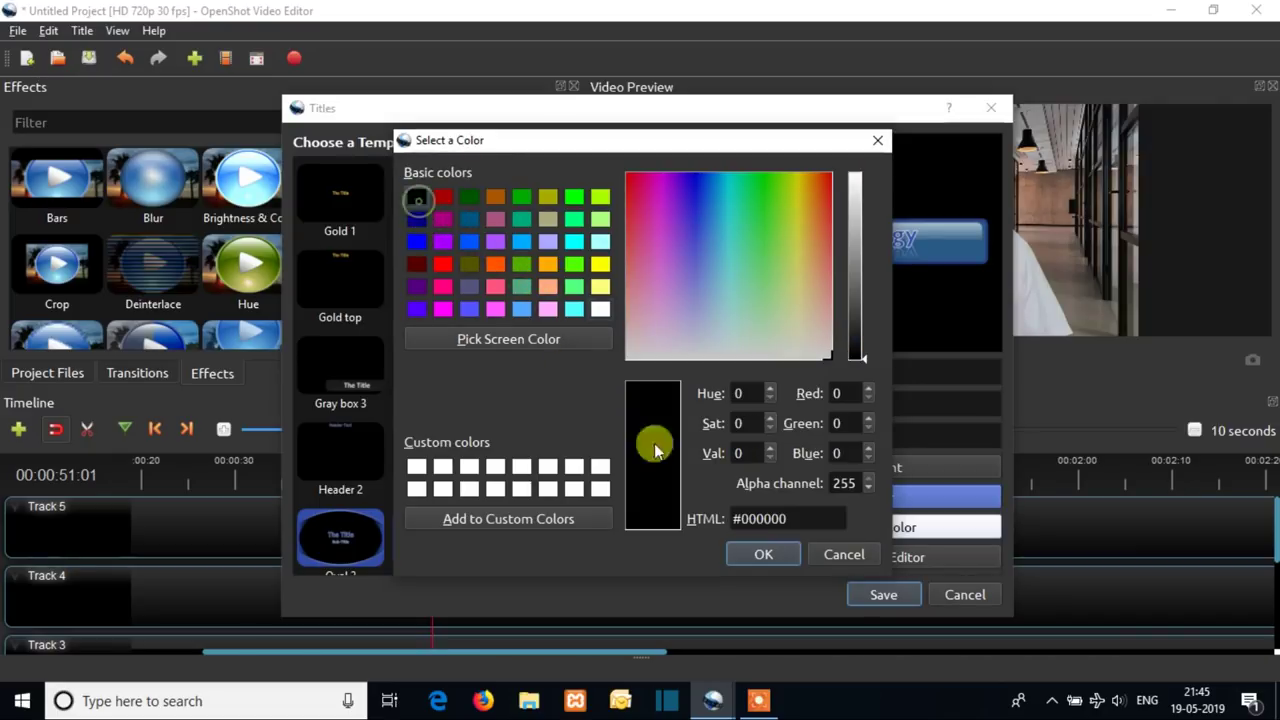
left_click(770, 554)
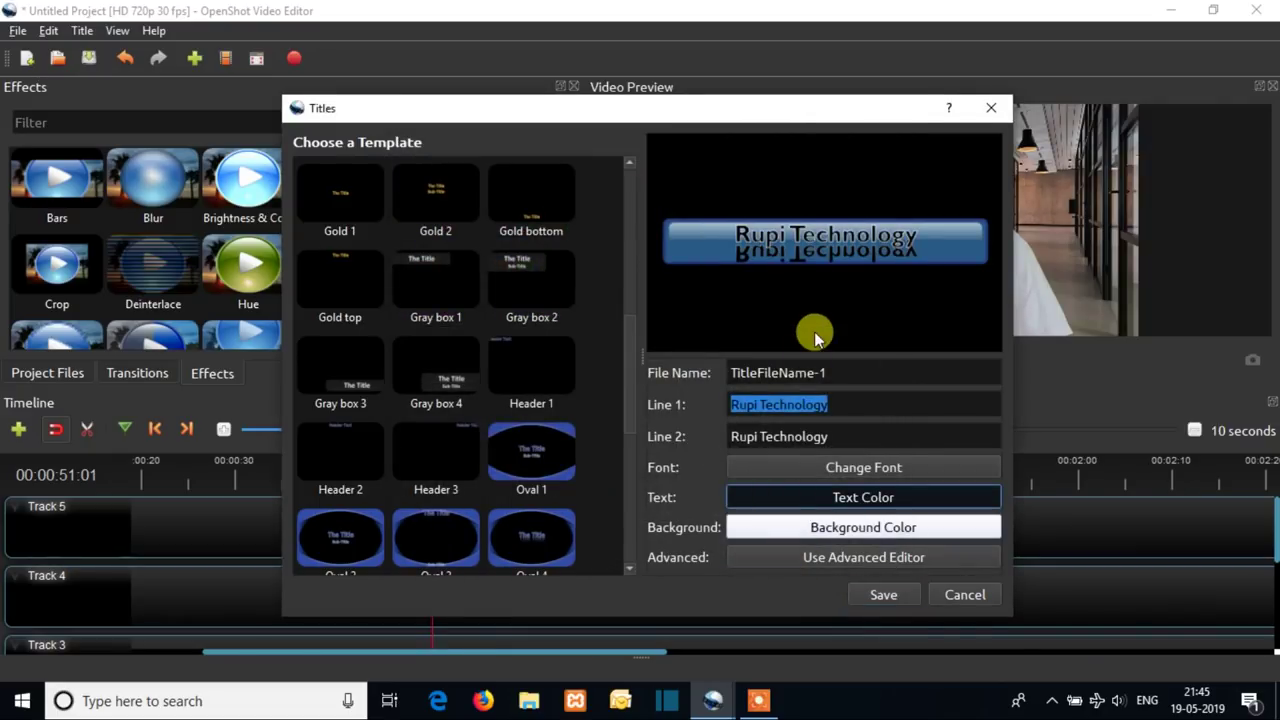
left_click(883, 594)
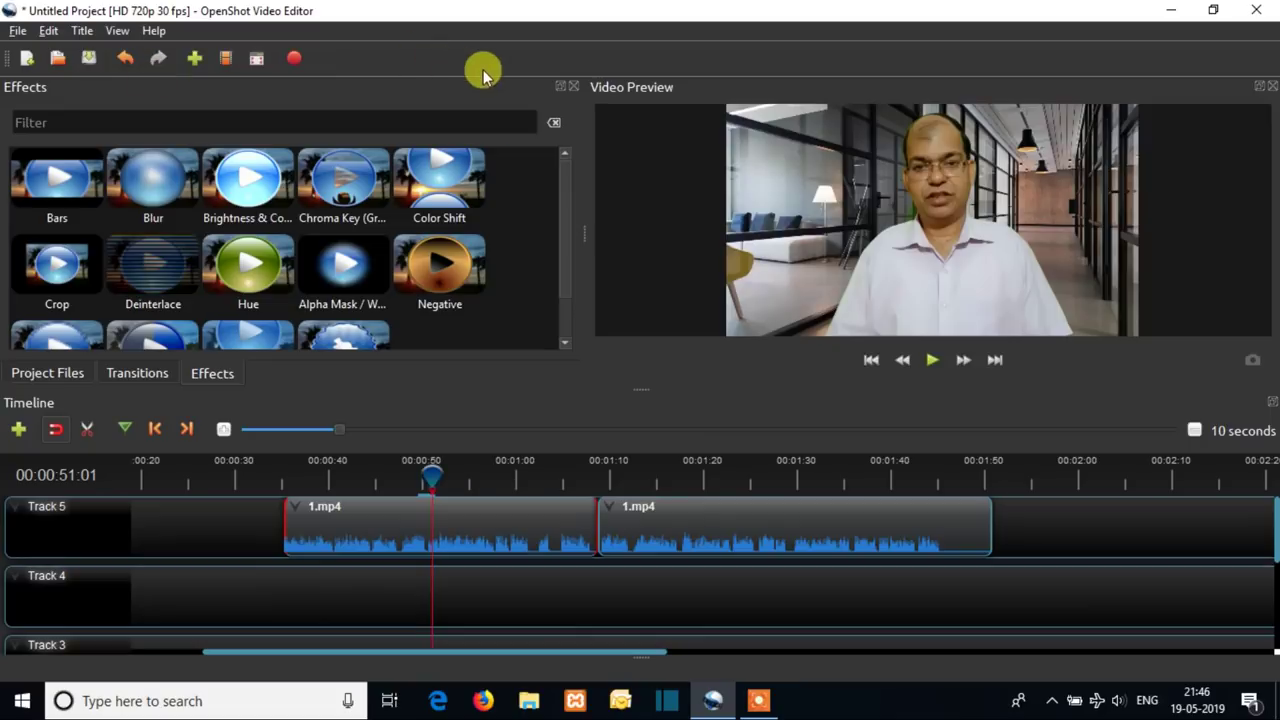
Step: Create another title from the Bar 2 template and set its Line 1 to "Rupi Technology"
left_click(82, 30)
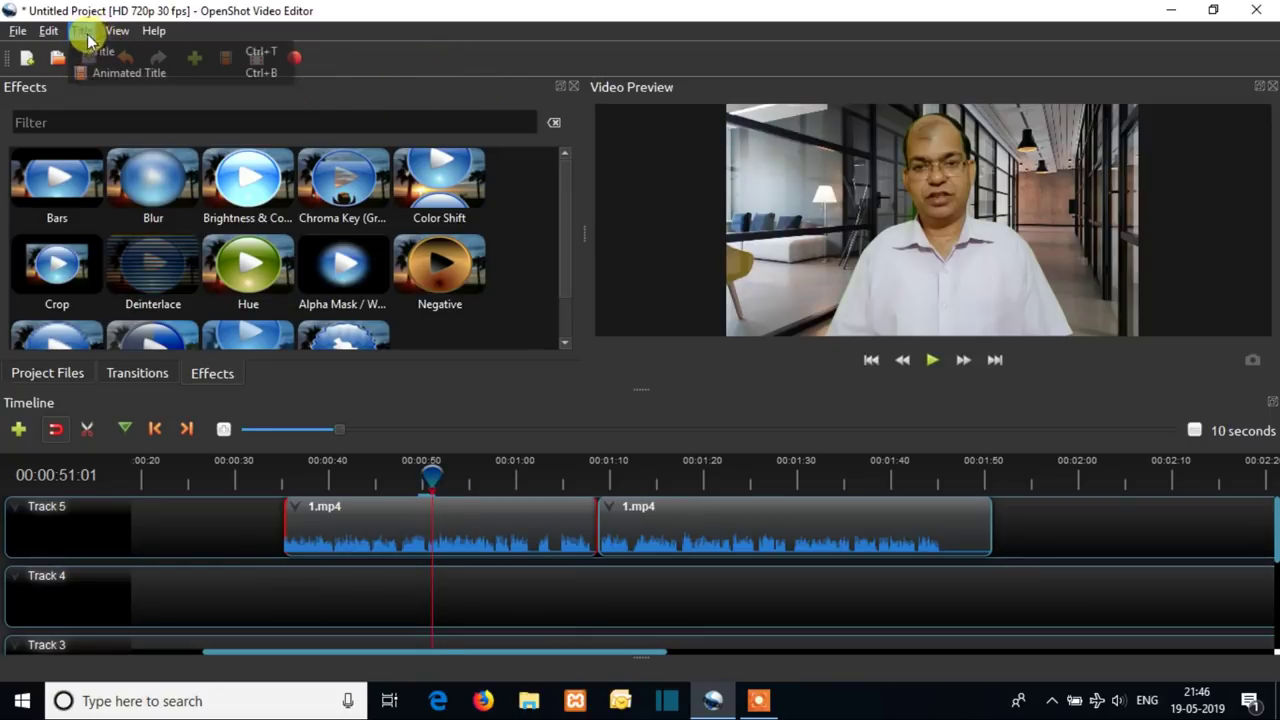
left_click(120, 47)
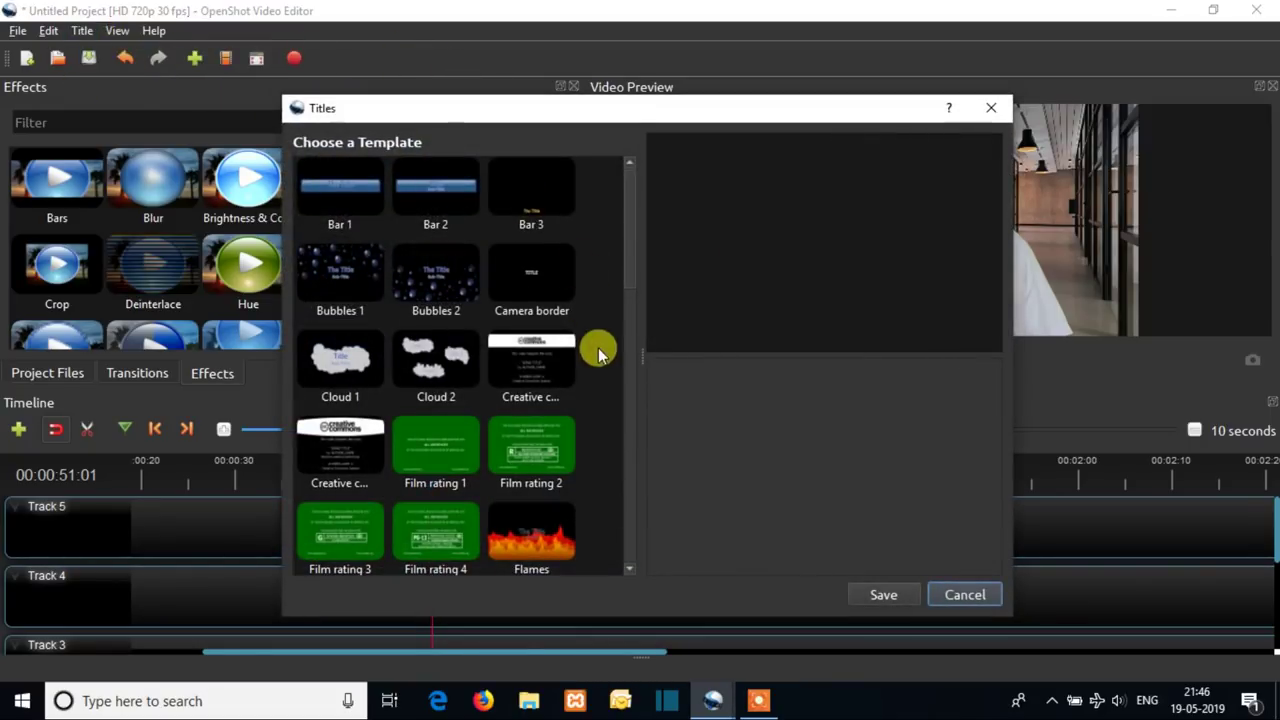
left_click(437, 200)
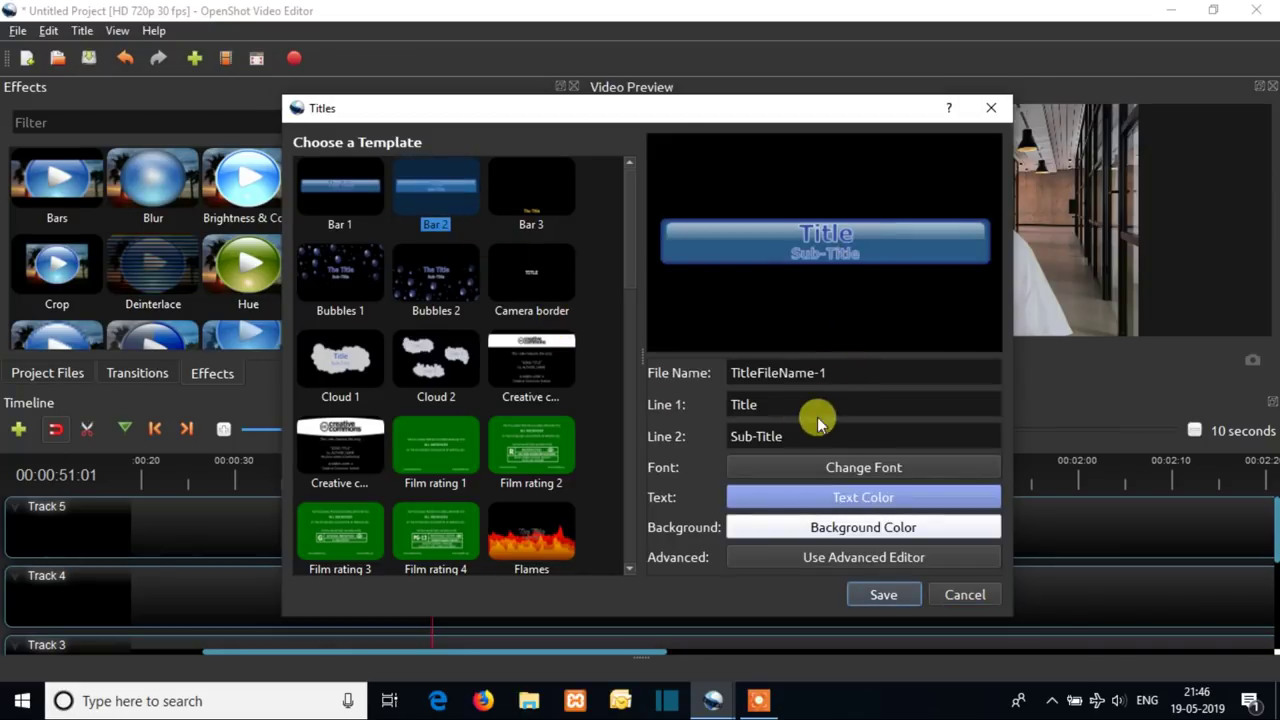
double_click(779, 400)
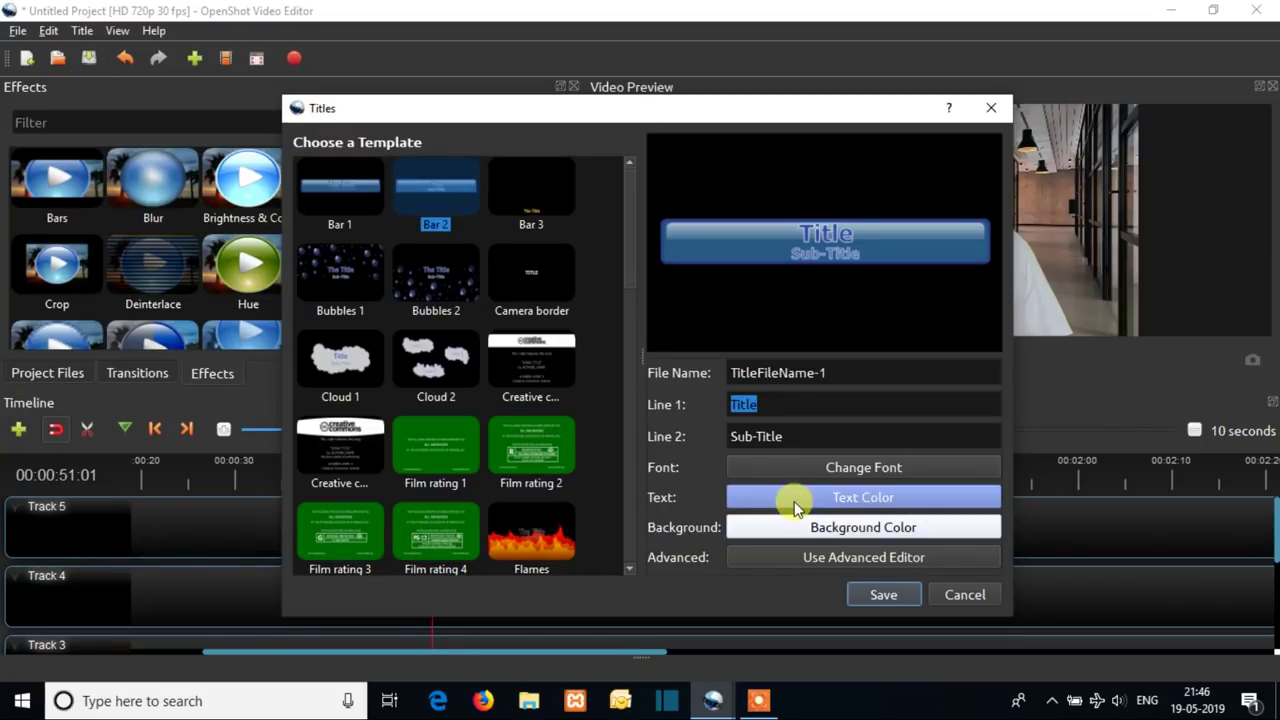
key("ctrl+v")
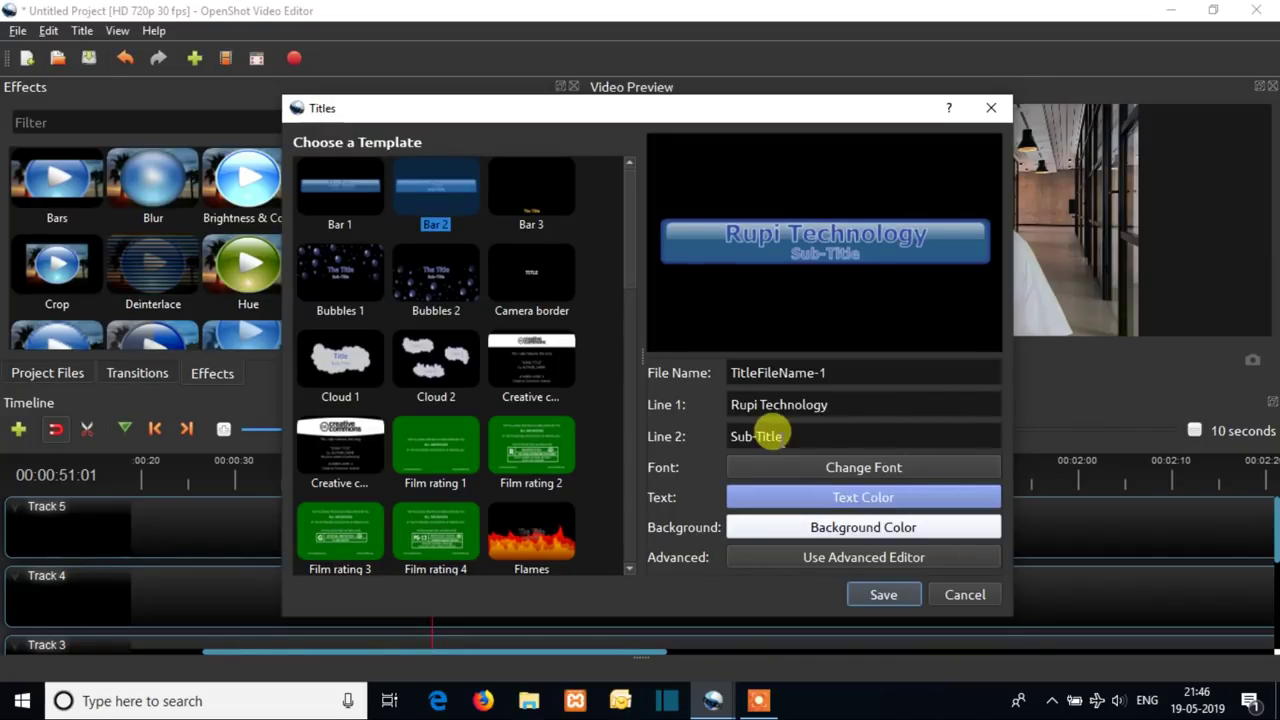
Step: Replace the sub-title in Line 2 of the Bar 2 title with "OpenShot Tutorial"
left_click_drag(793, 437, 700, 432)
type("Ope")
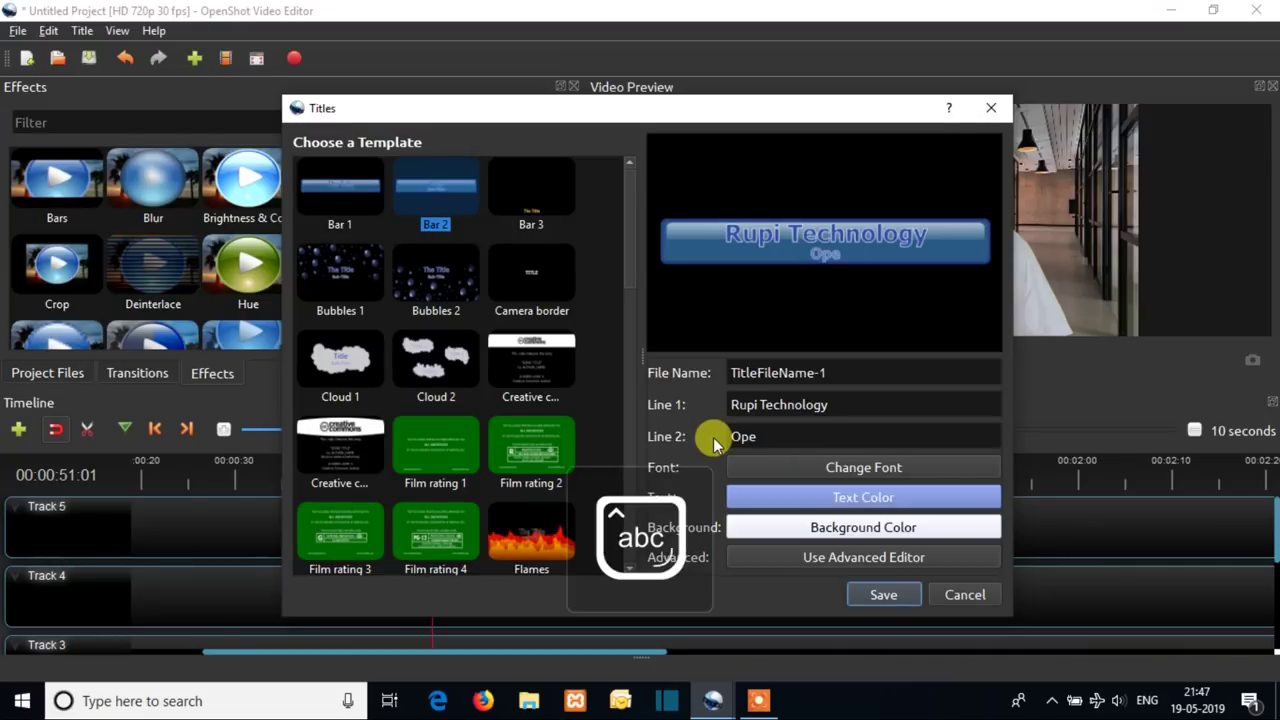
type("nS")
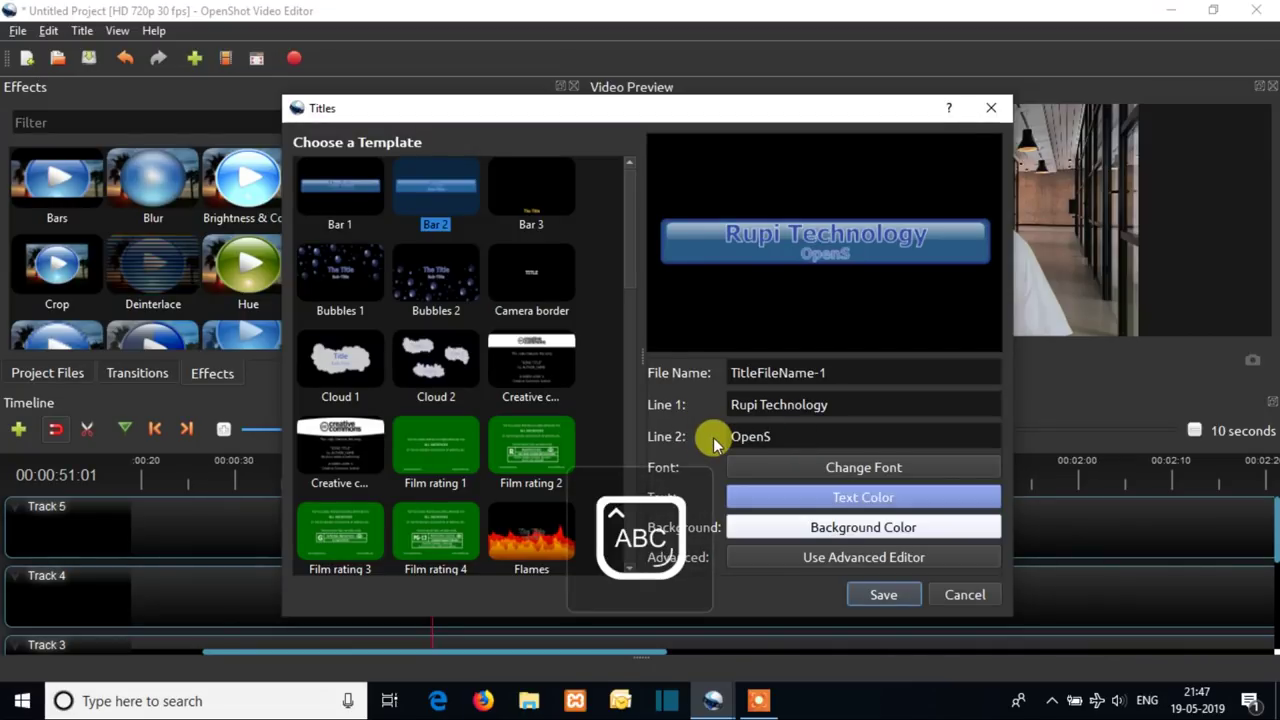
type("hot T")
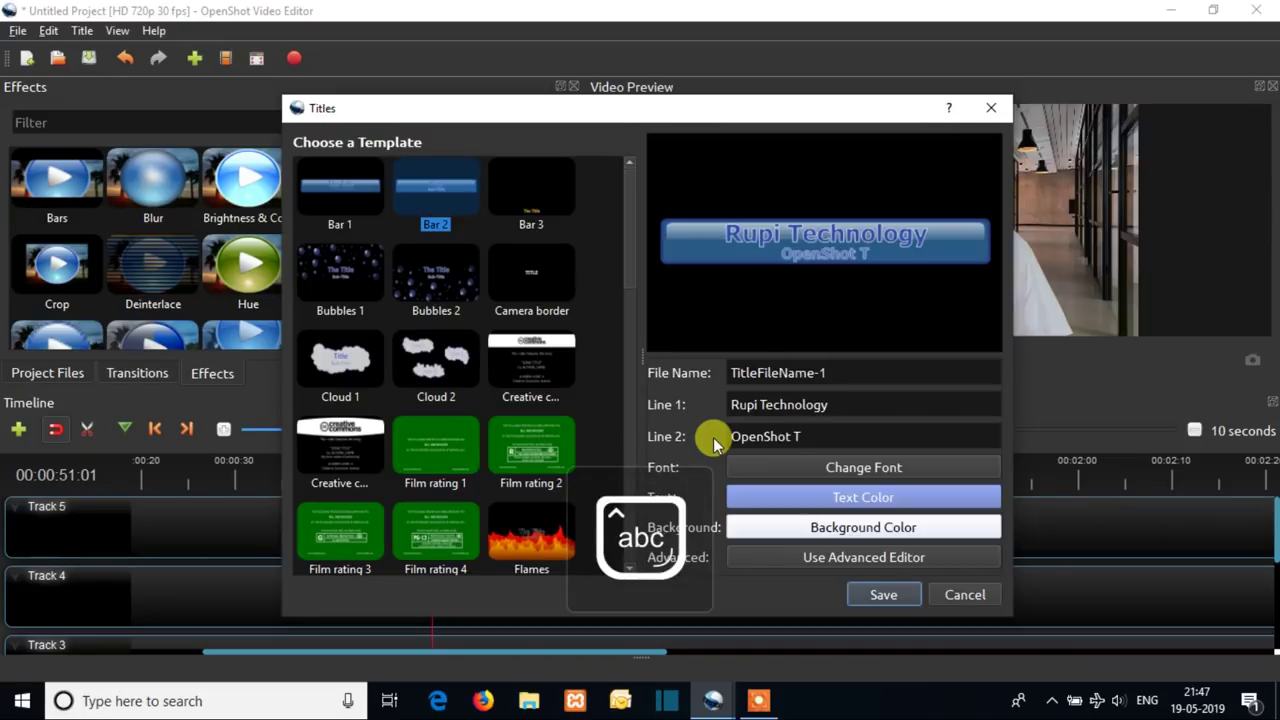
type("uto")
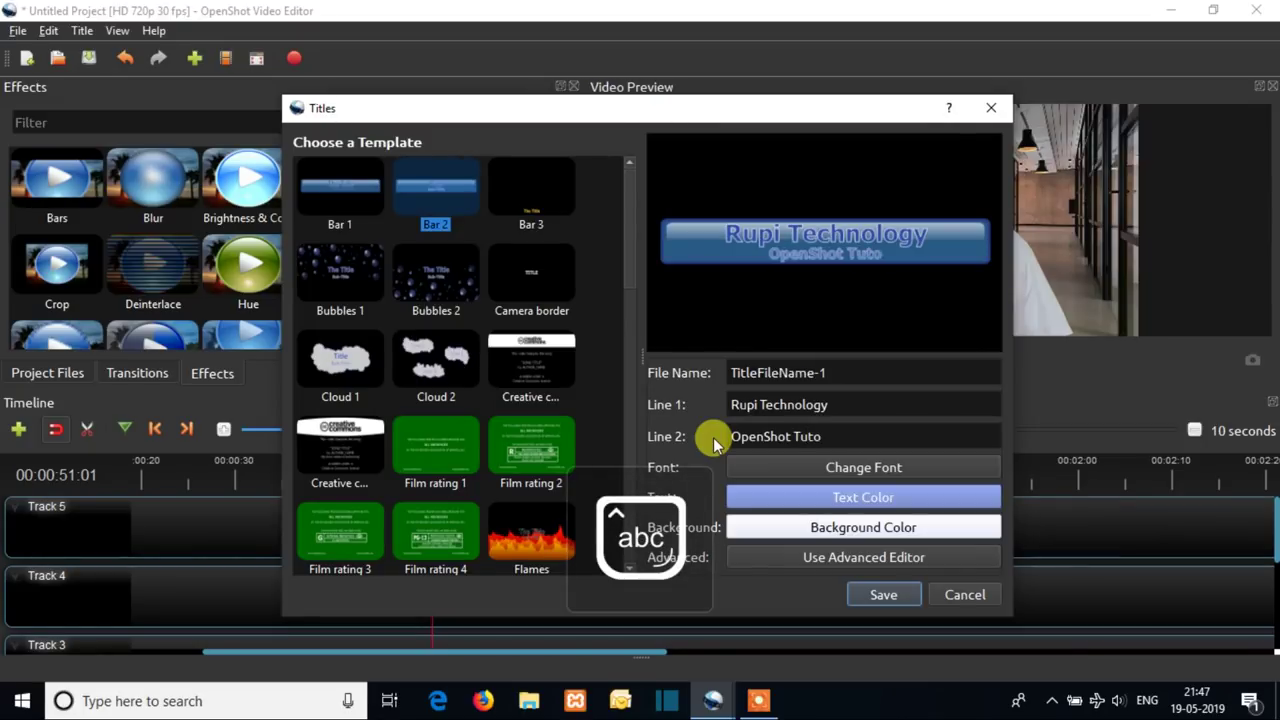
type("rial")
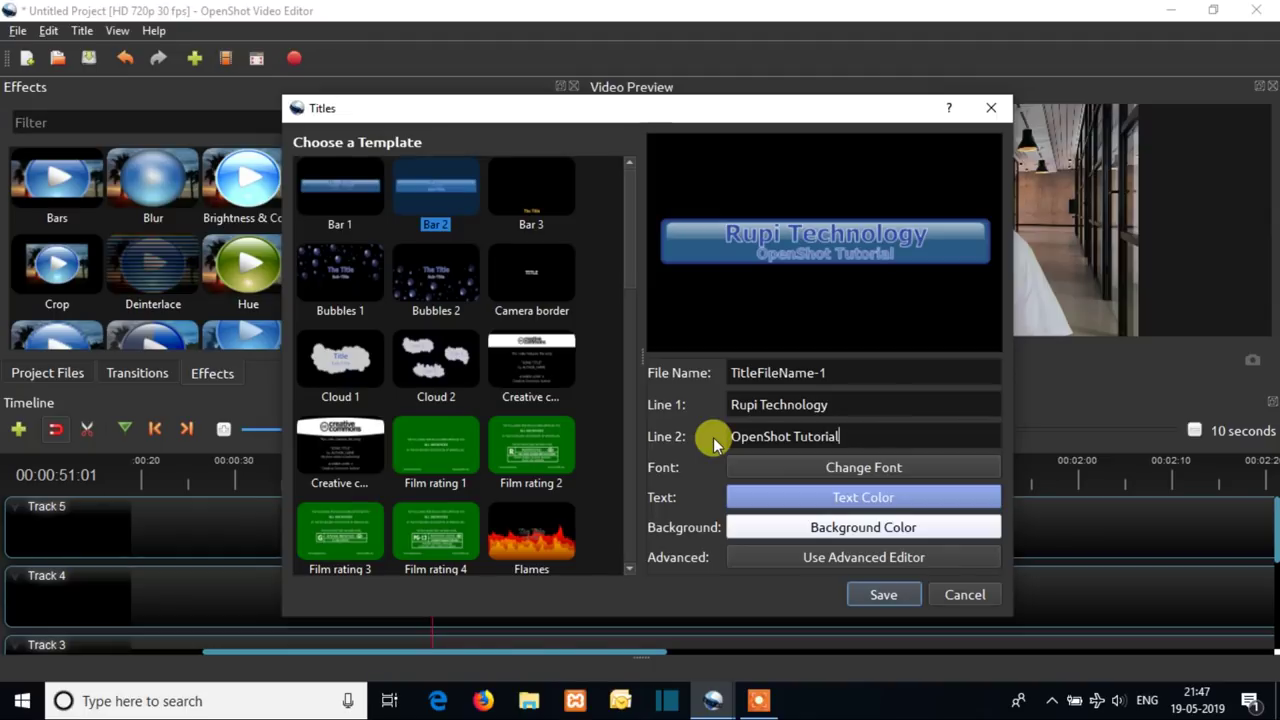
Step: Change the Bar 2 title's font to Arial Black
left_click(868, 467)
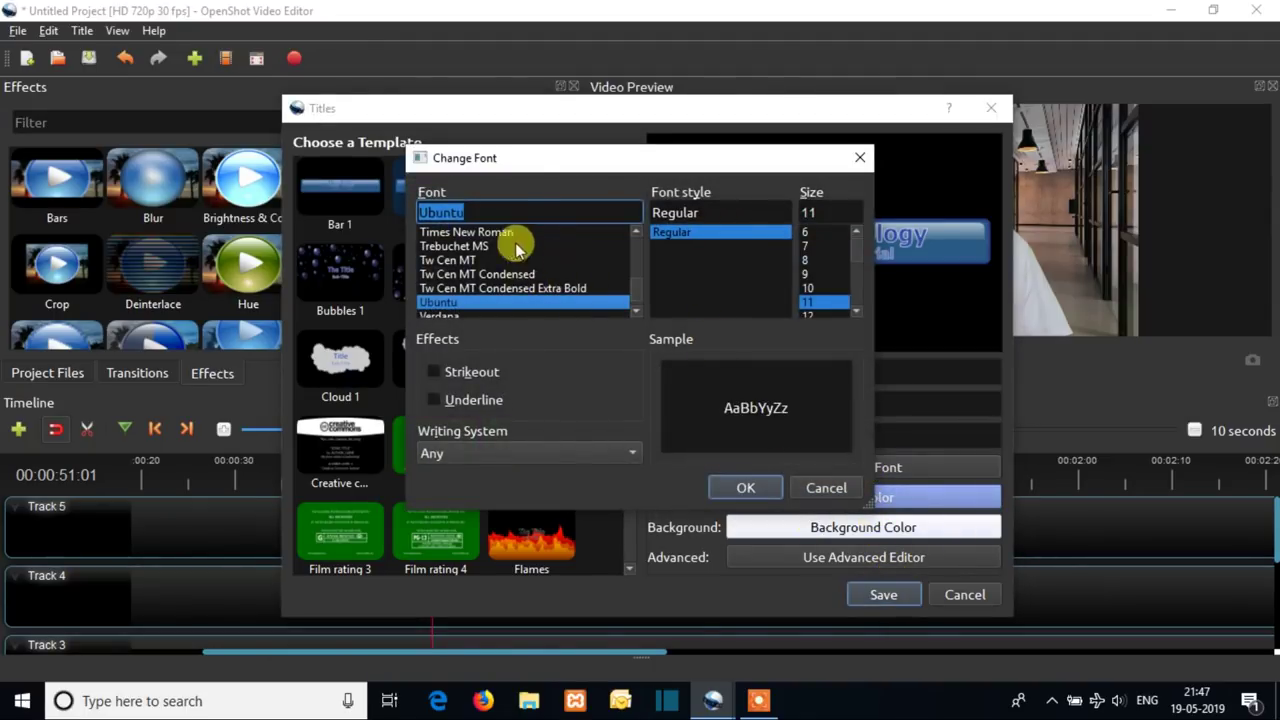
type("a")
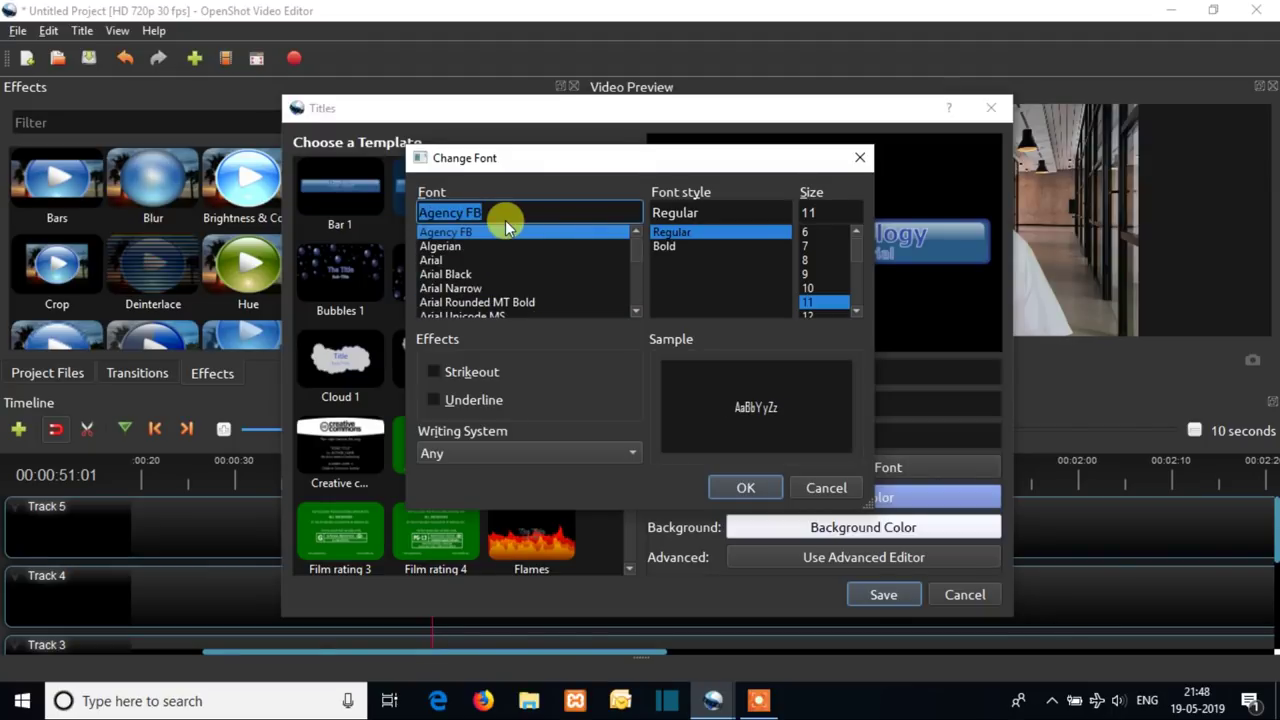
left_click(465, 274)
left_click(755, 488)
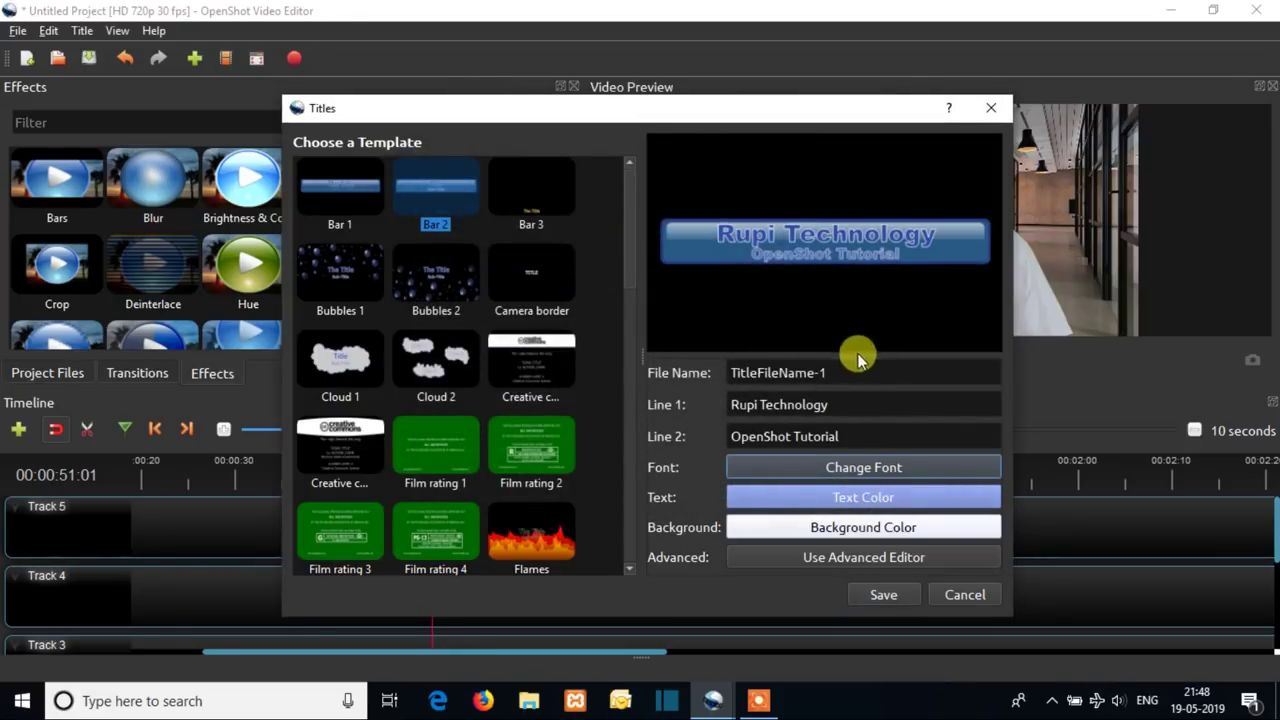
Step: Change the Bar 2 title's text color to dark blue and save the title
left_click(846, 503)
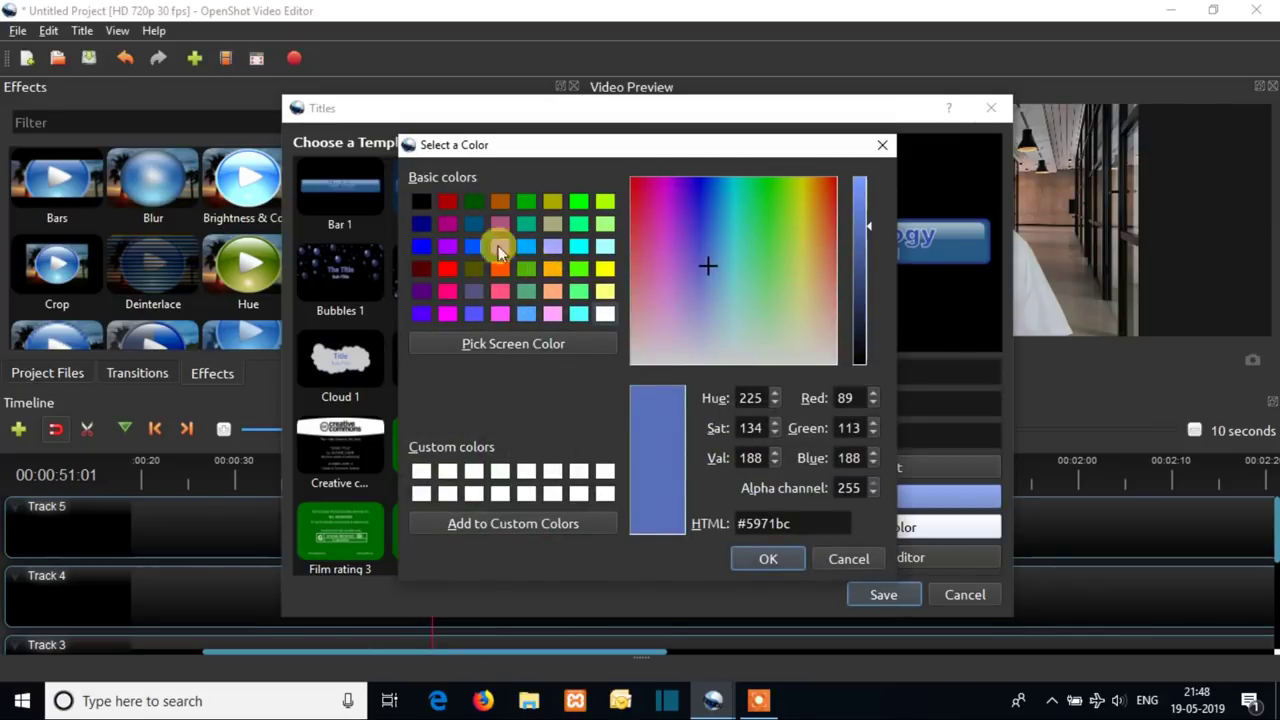
left_click(421, 223)
left_click(764, 562)
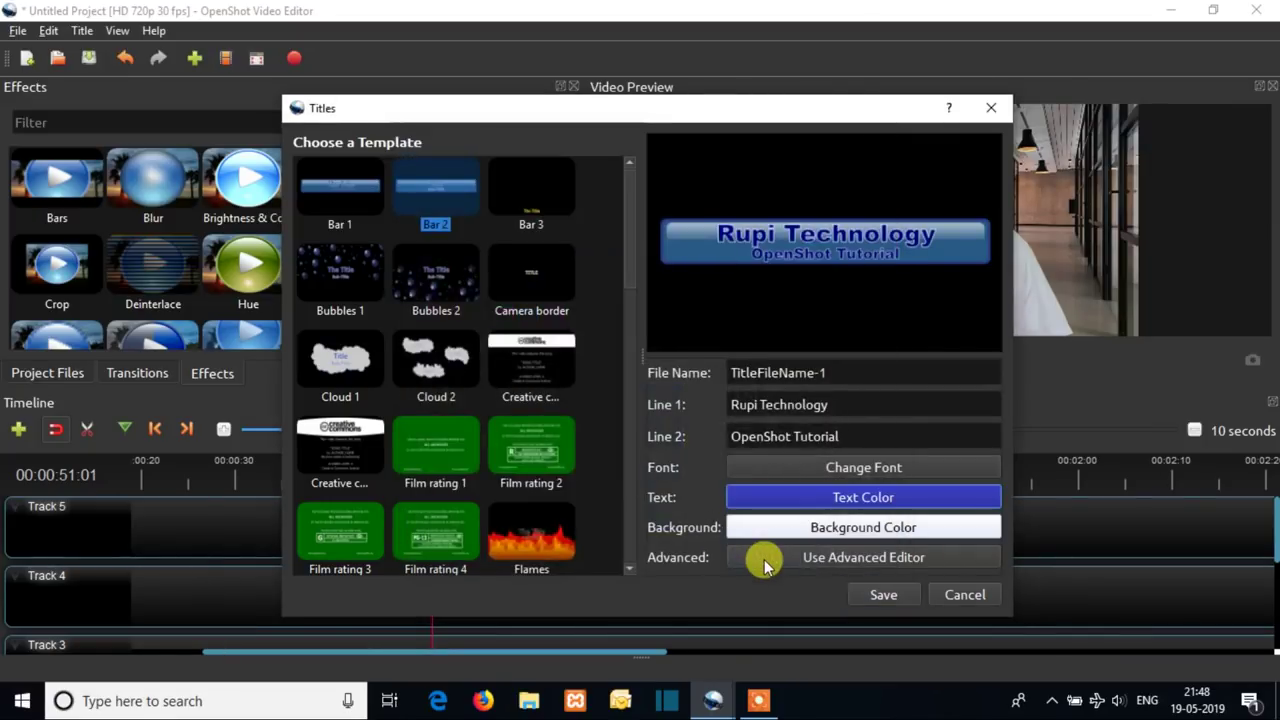
left_click(886, 595)
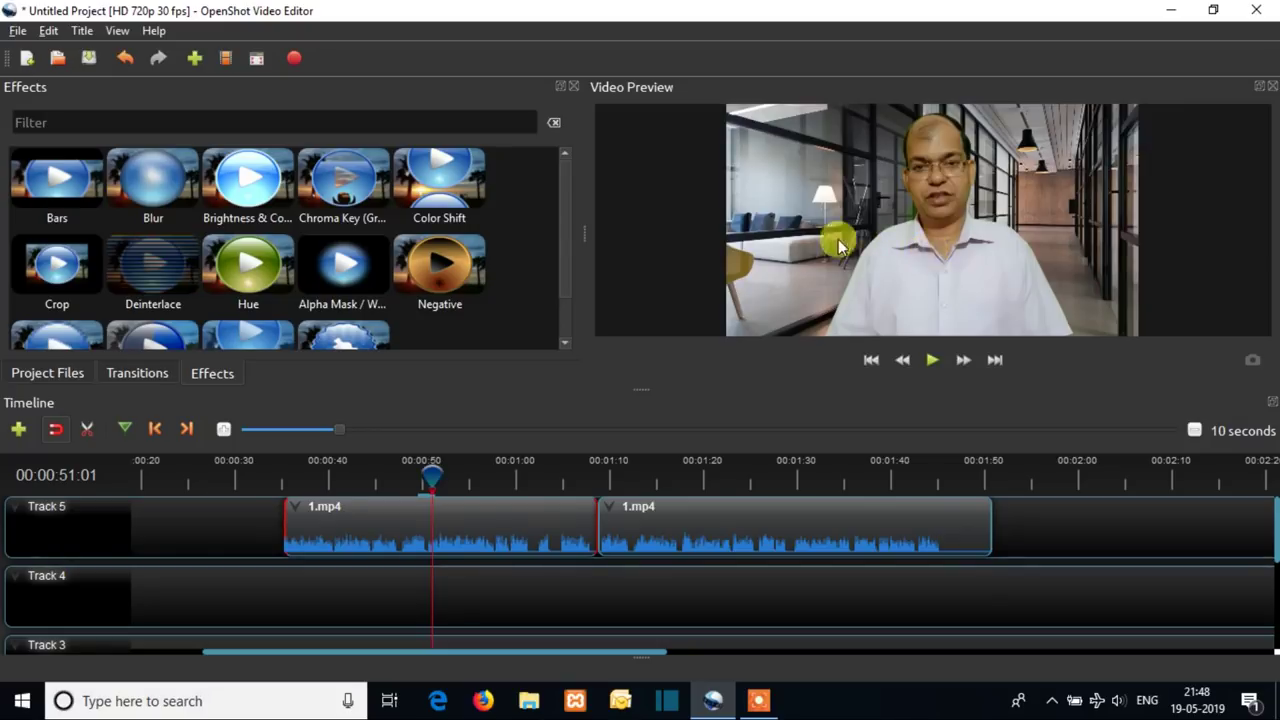
Step: Place the TitleFileName-1 title over the first 1.mp4 clip on Track 5 at about 47 seconds and remove the overlap transition
left_click(62, 374)
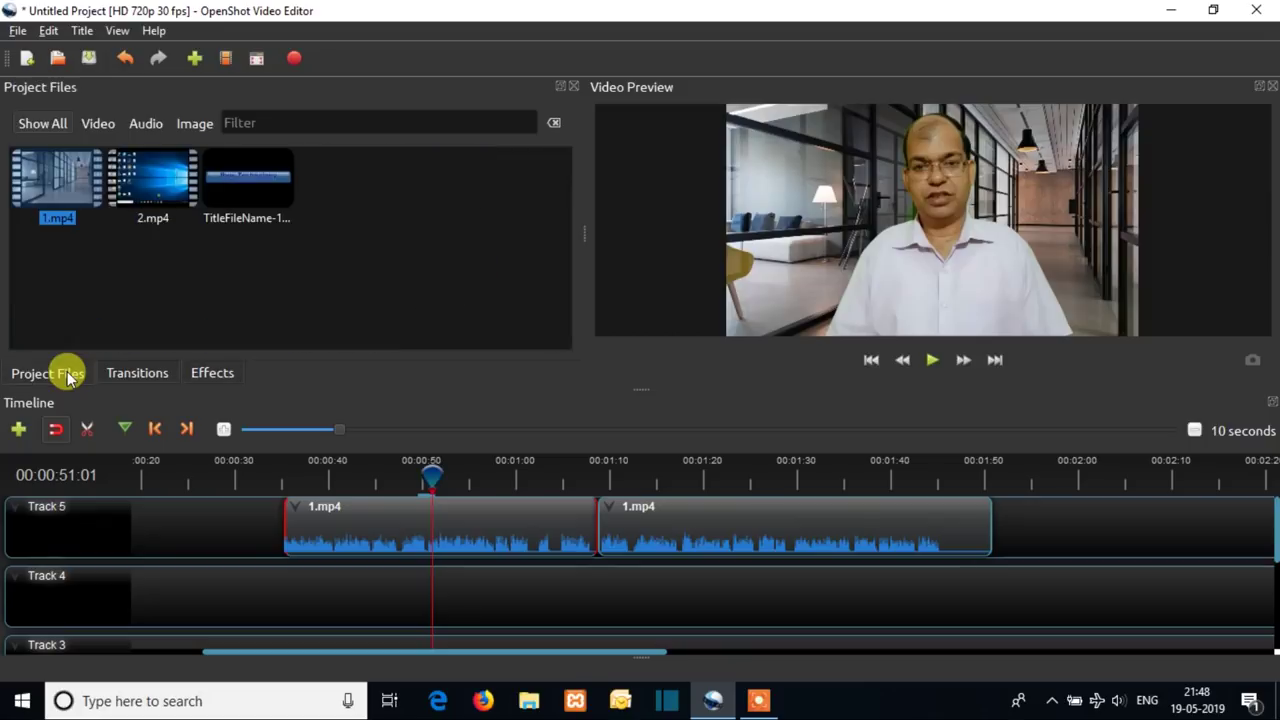
left_click(226, 197)
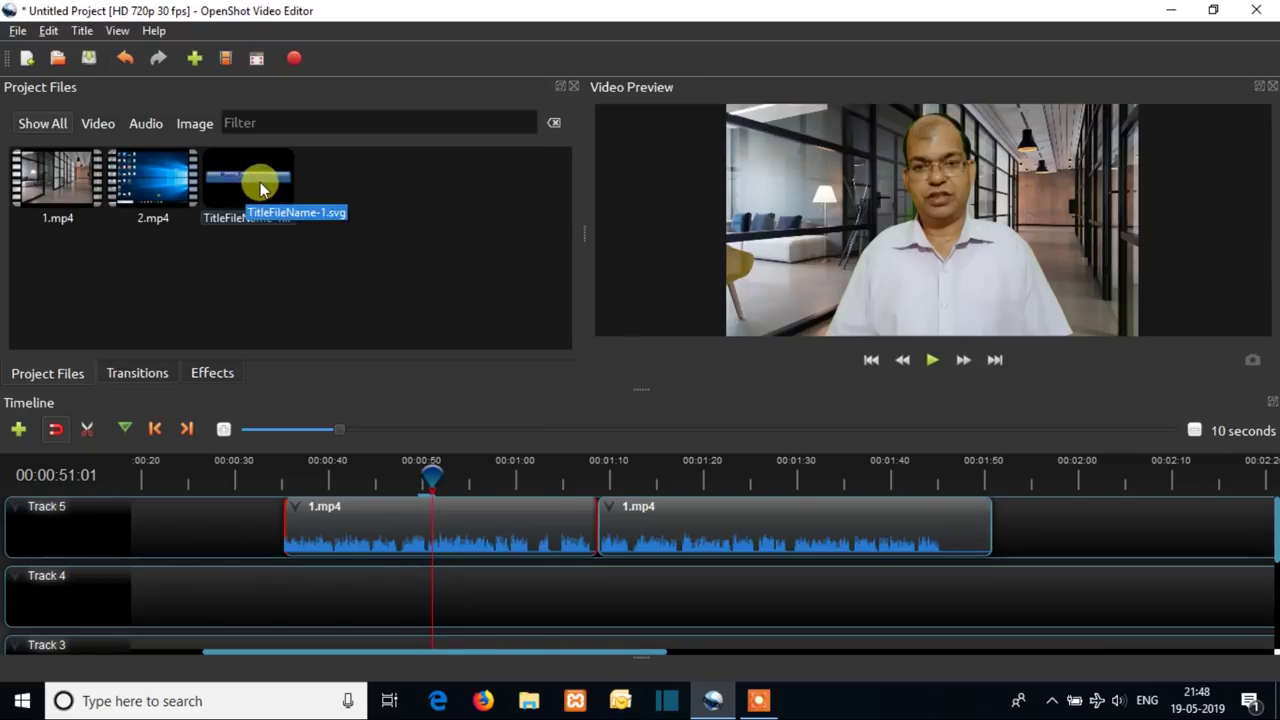
left_click_drag(265, 190, 395, 526)
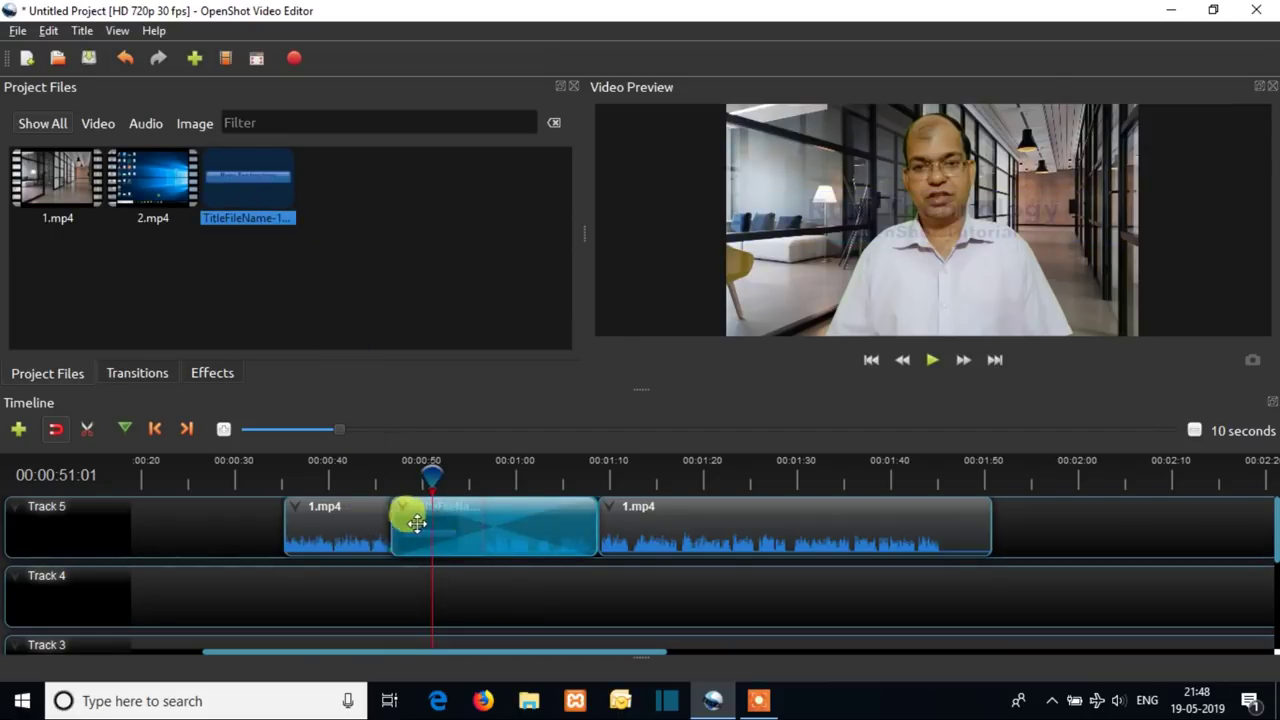
right_click(471, 524)
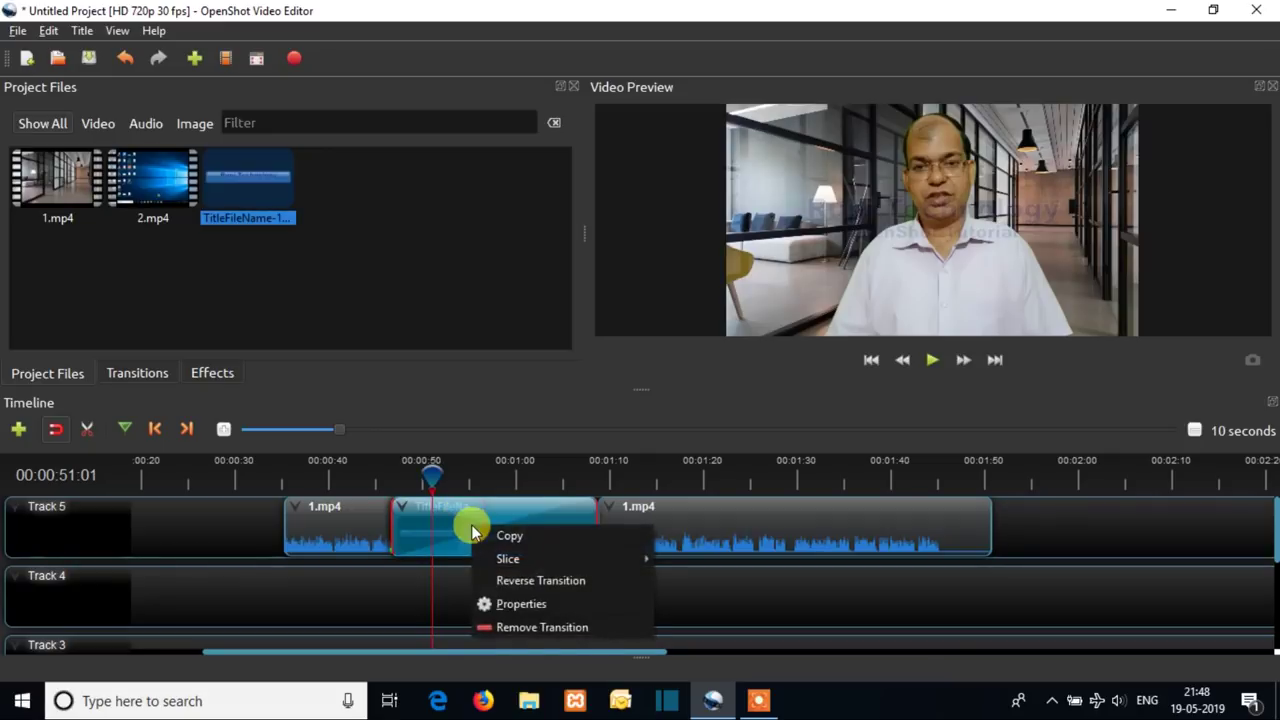
left_click(531, 628)
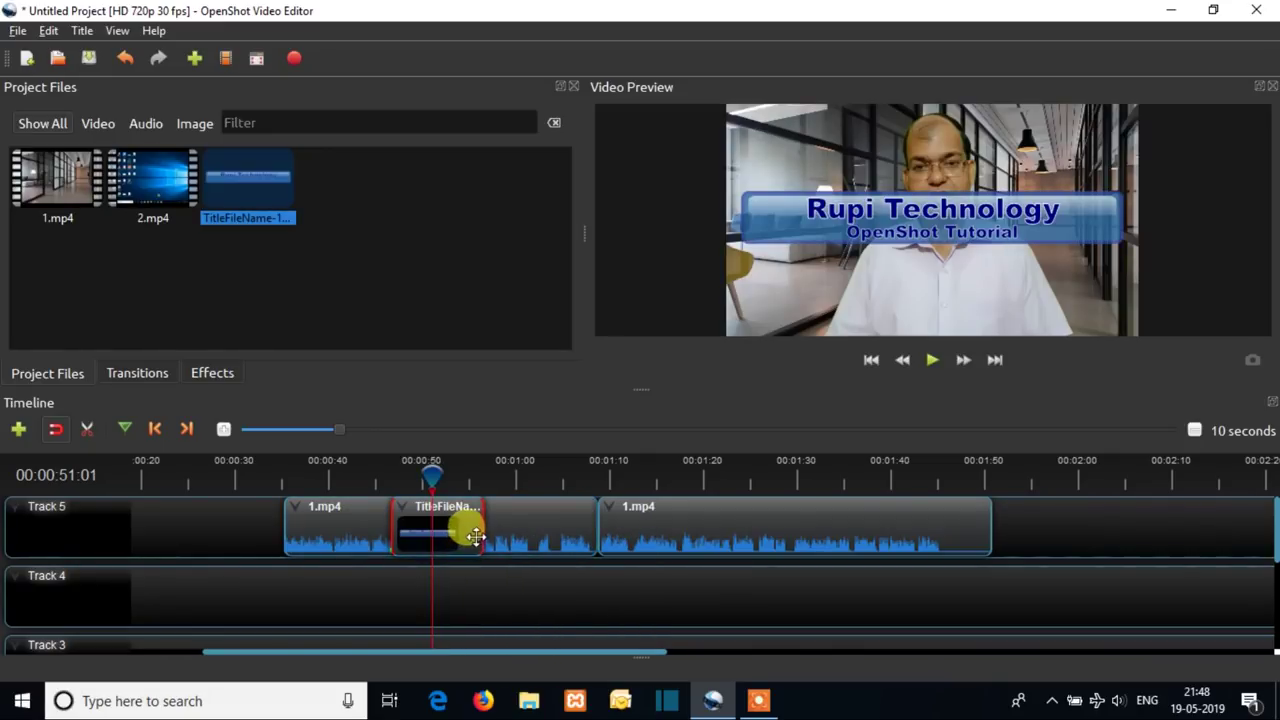
Step: Move the title clip on Track 5 back to start at 00:00:41:04, removing the transitions created over the overlap
left_click_drag(430, 480, 354, 482)
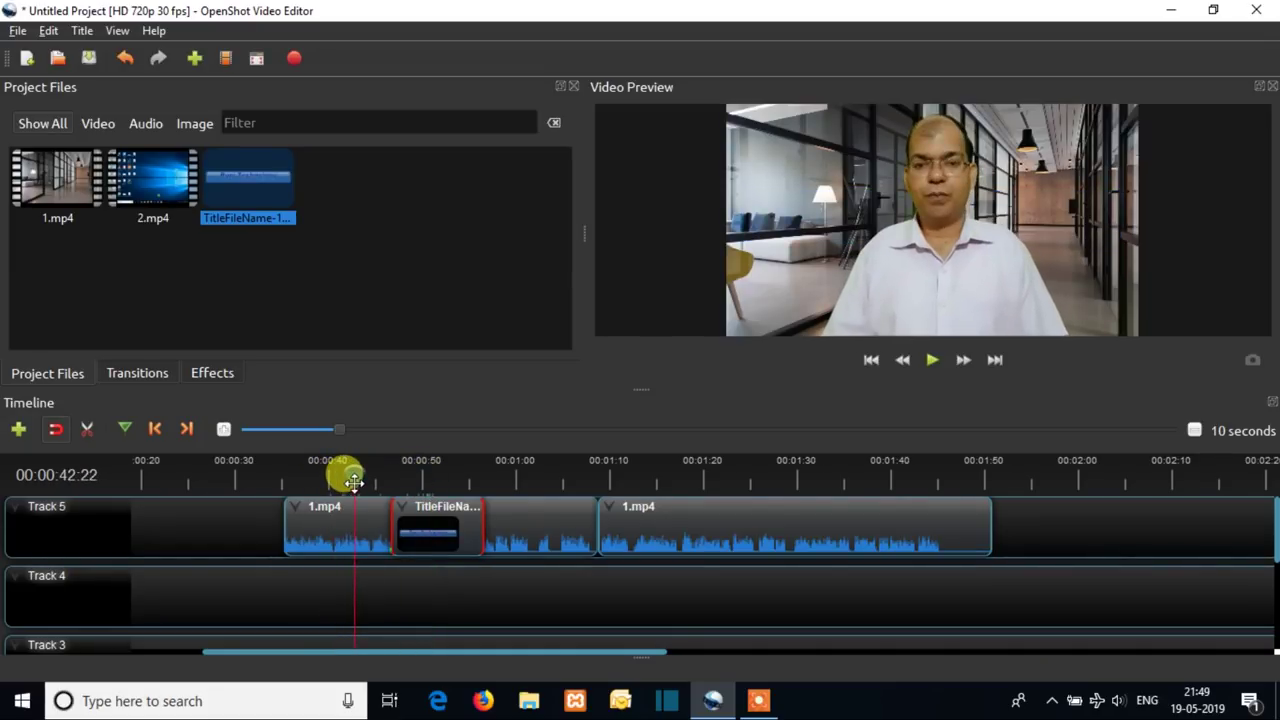
left_click_drag(462, 515, 340, 466)
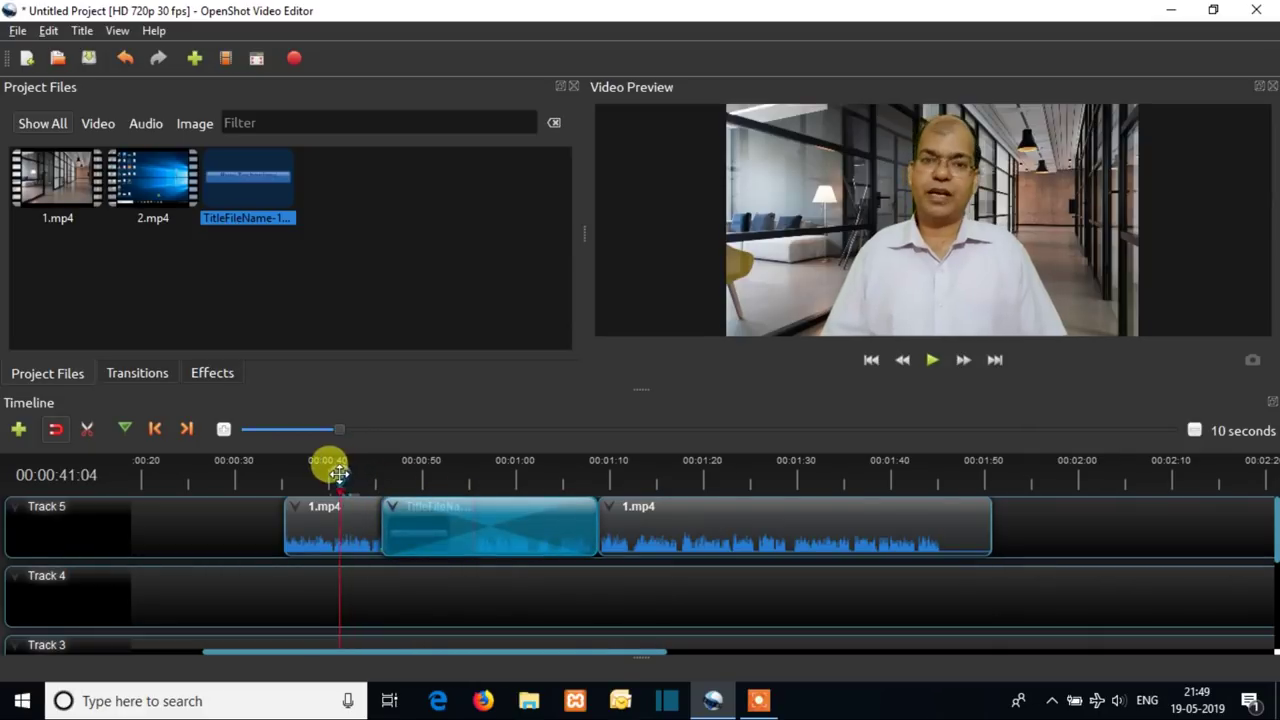
right_click(458, 517)
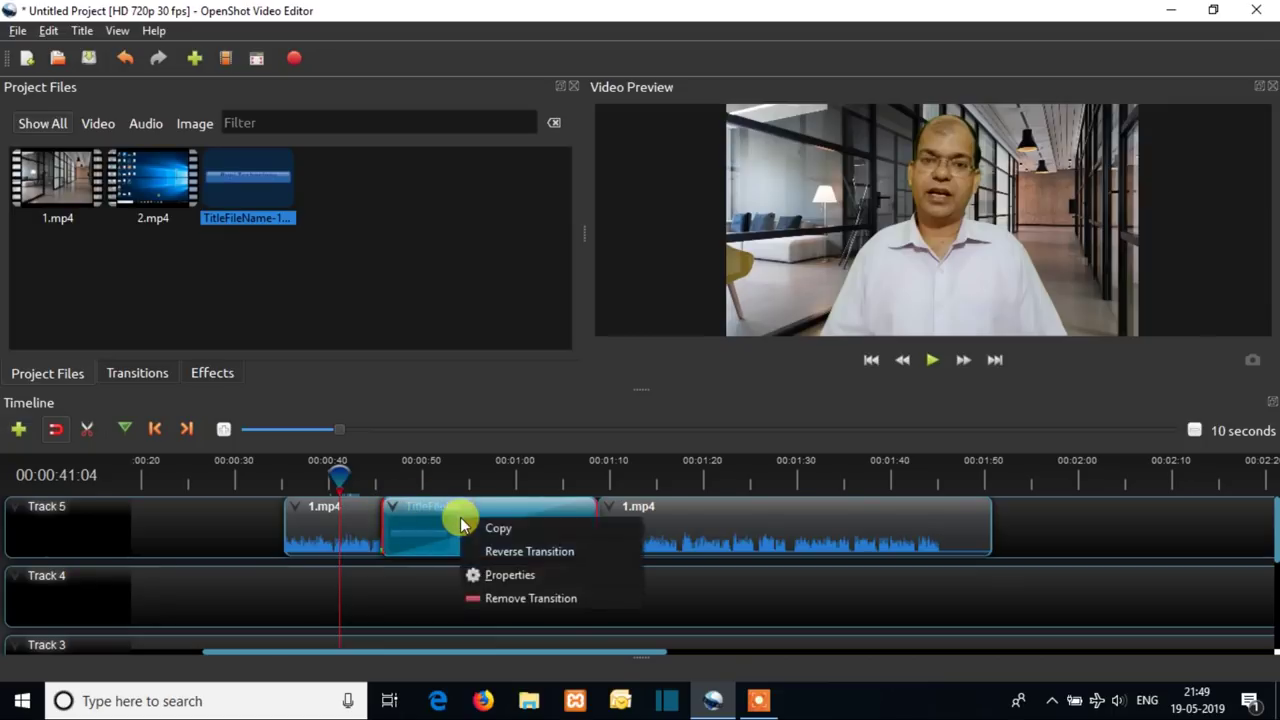
left_click(514, 598)
left_click_drag(423, 529, 389, 533)
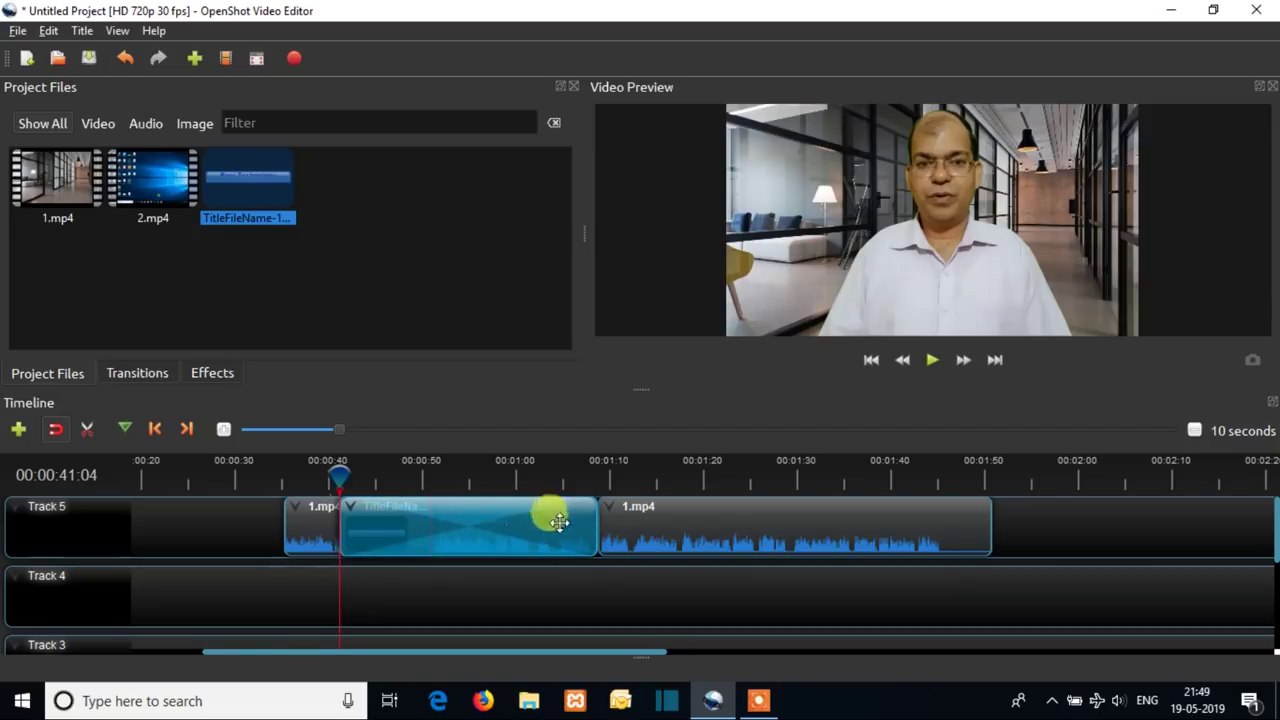
right_click(476, 522)
left_click(537, 632)
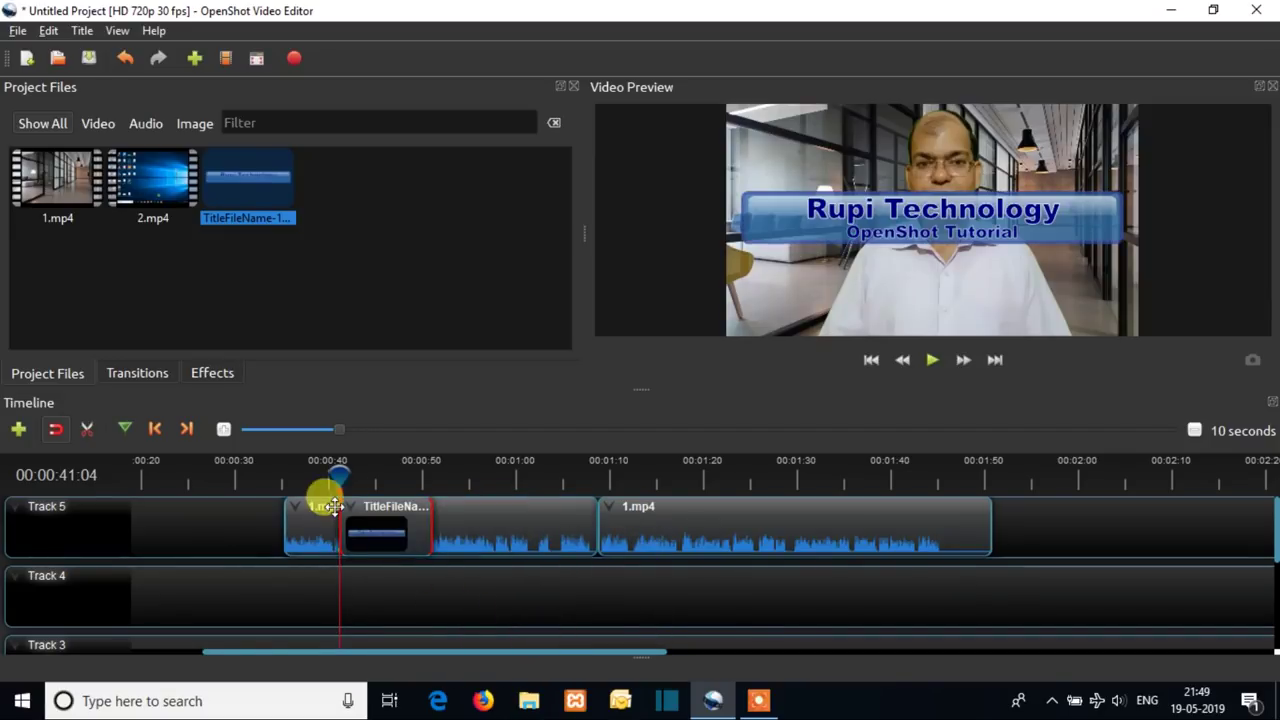
Step: Shorten the title clip to end at about 47 seconds and preview it by playing the timeline from 00:00:38:22
left_click(328, 475)
mouse_move(326, 478)
left_mouse_down()
mouse_move(273, 478)
mouse_move(317, 476)
left_mouse_up()
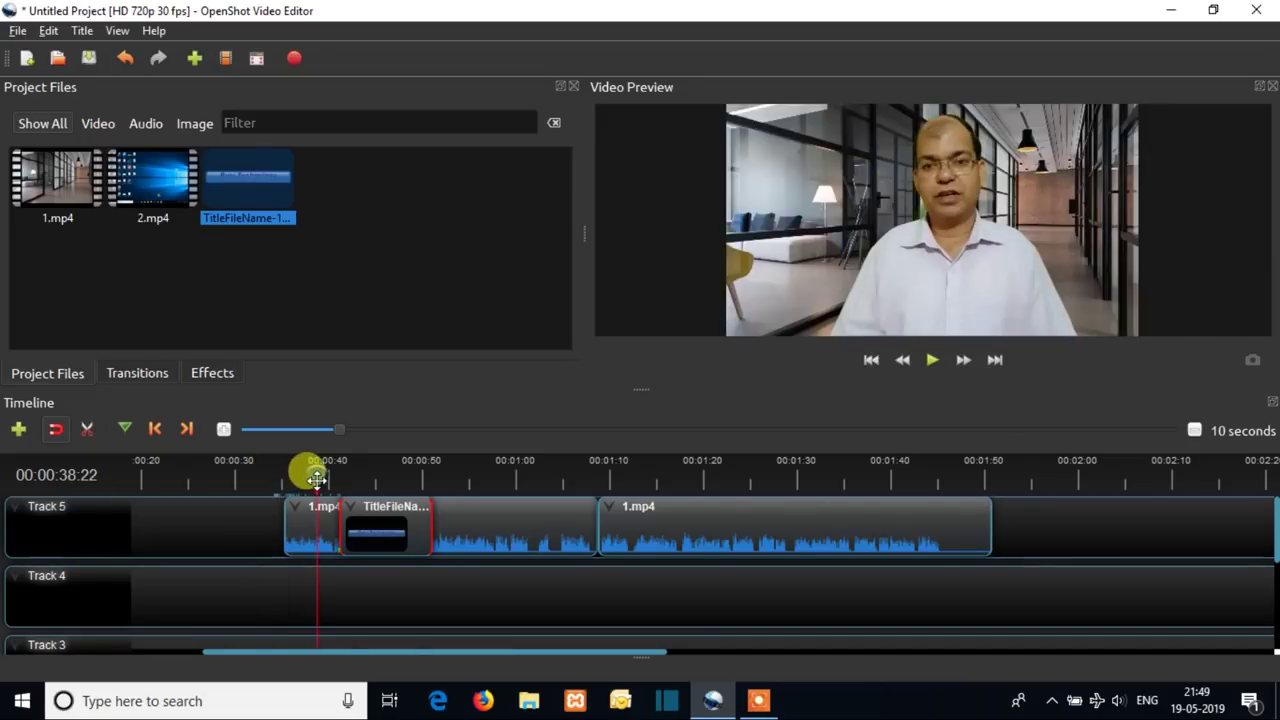
left_click_drag(431, 531, 398, 527)
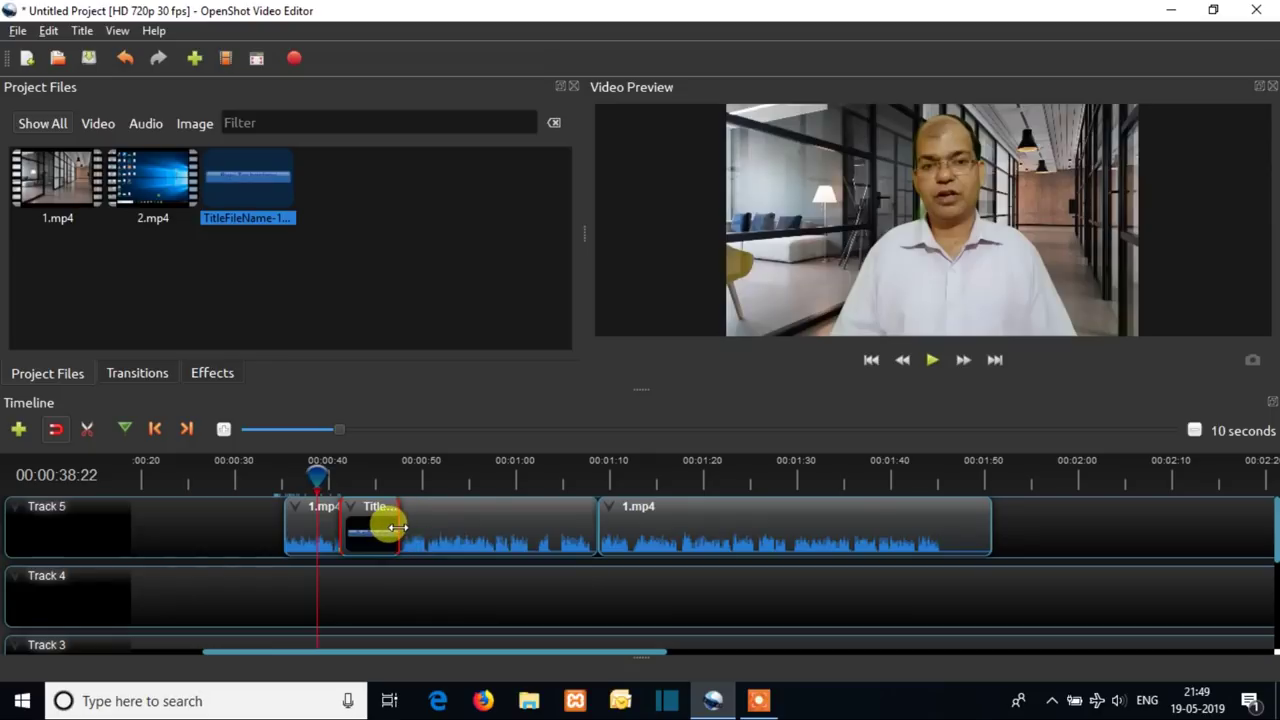
left_click(931, 362)
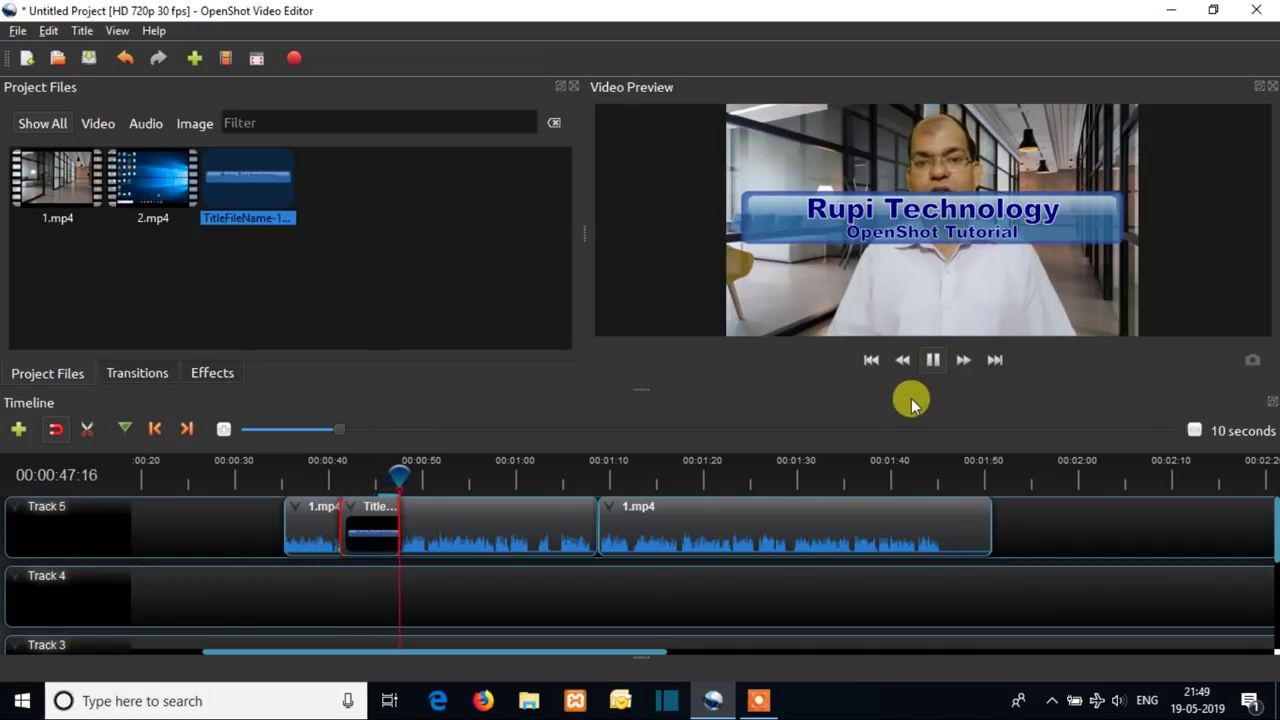
left_click(933, 364)
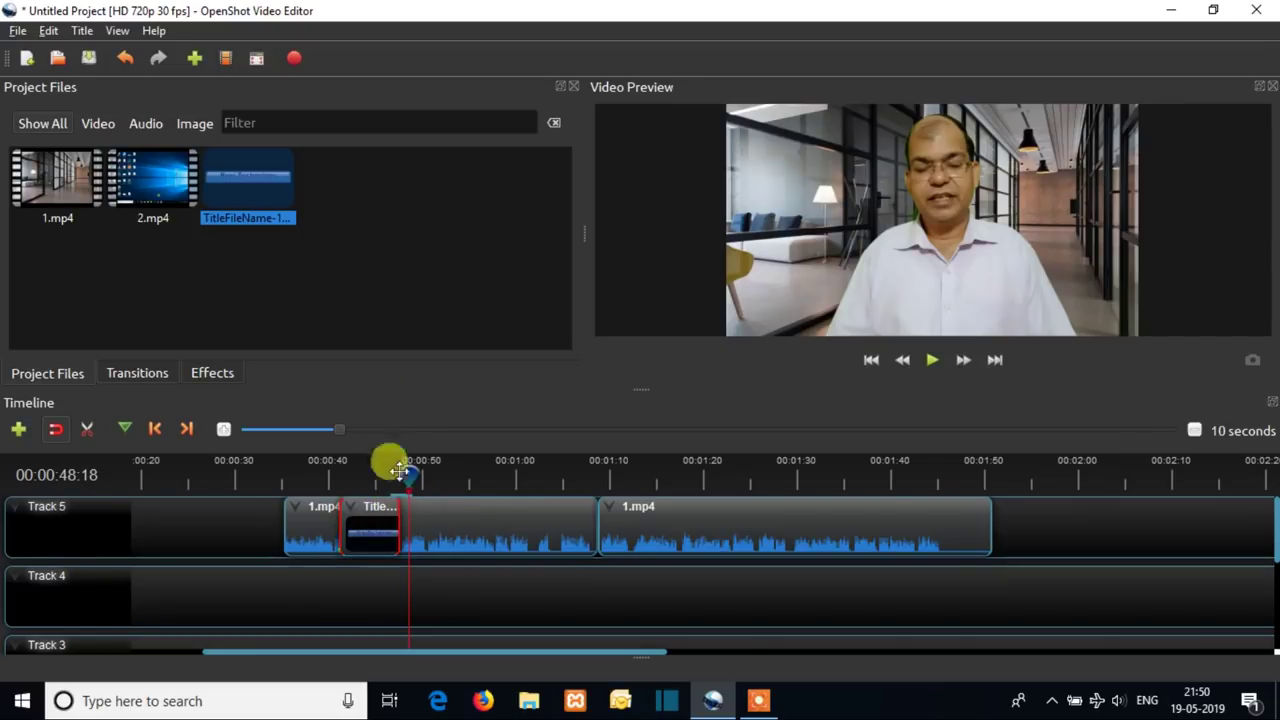
Step: Create another title from the Oval 2 template with "hello" in Line 1 and "how are you" in Line 2
left_click(82, 31)
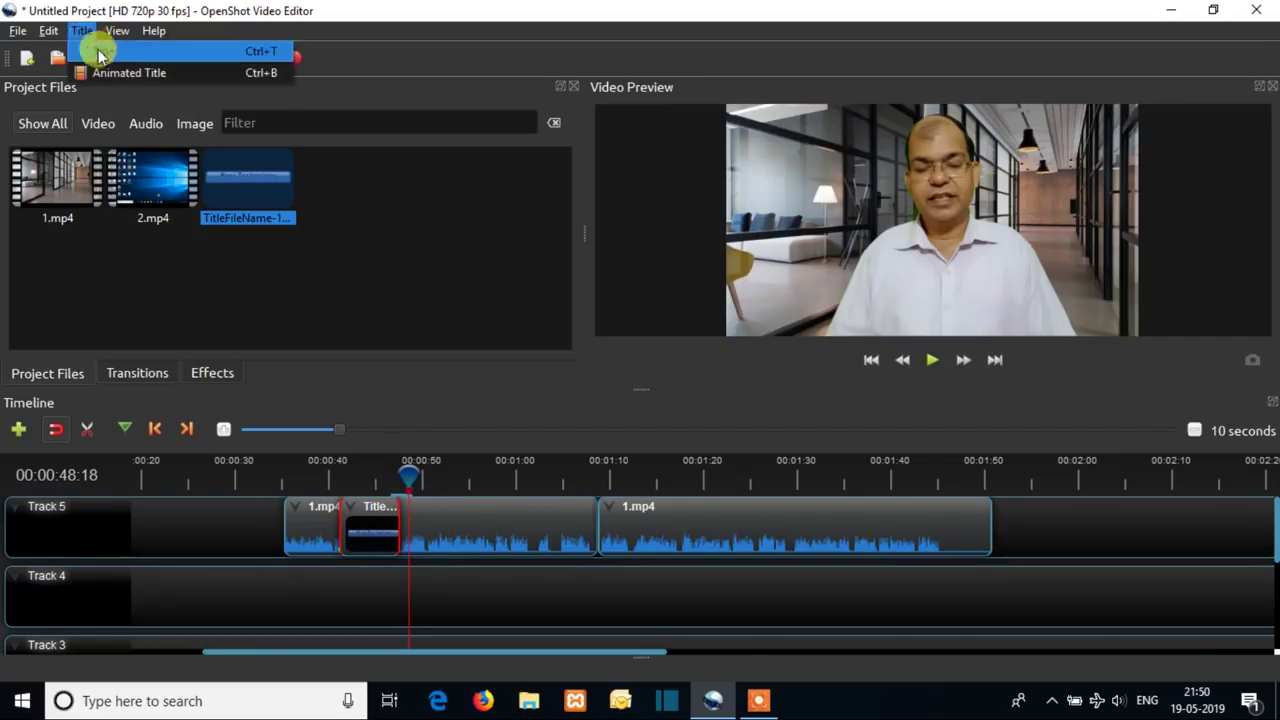
left_click(108, 56)
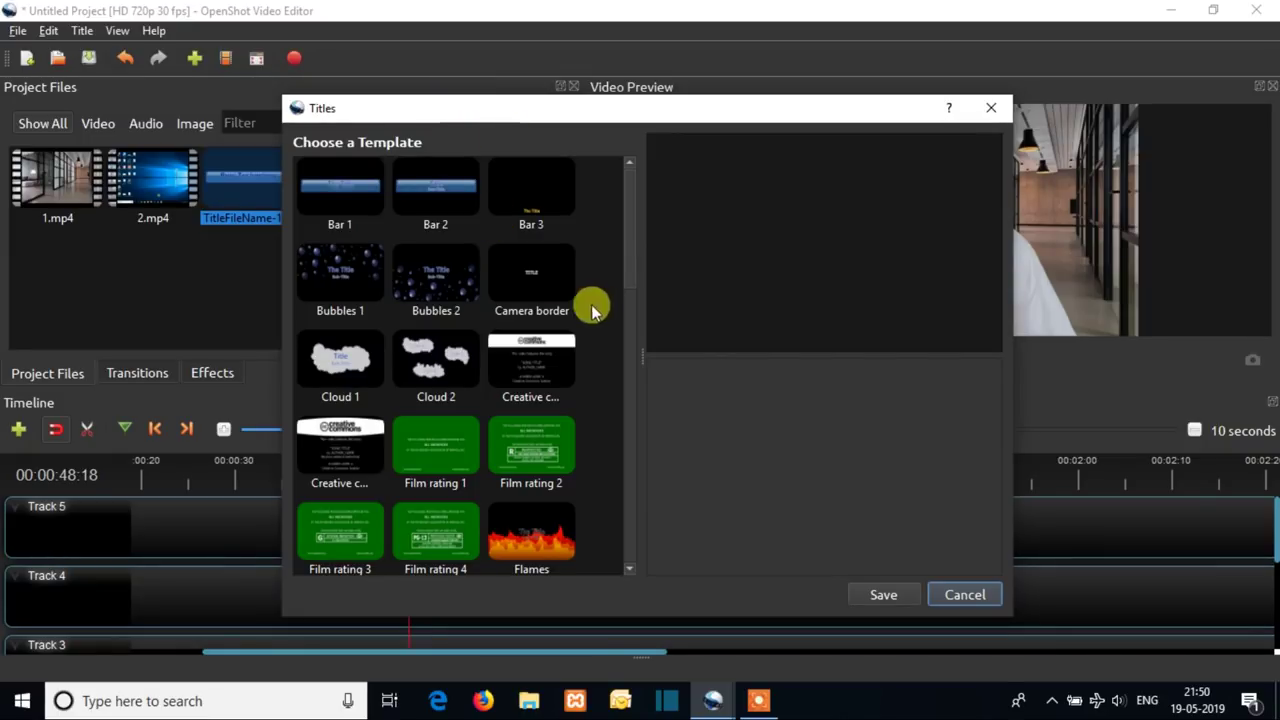
left_click_drag(632, 262, 634, 426)
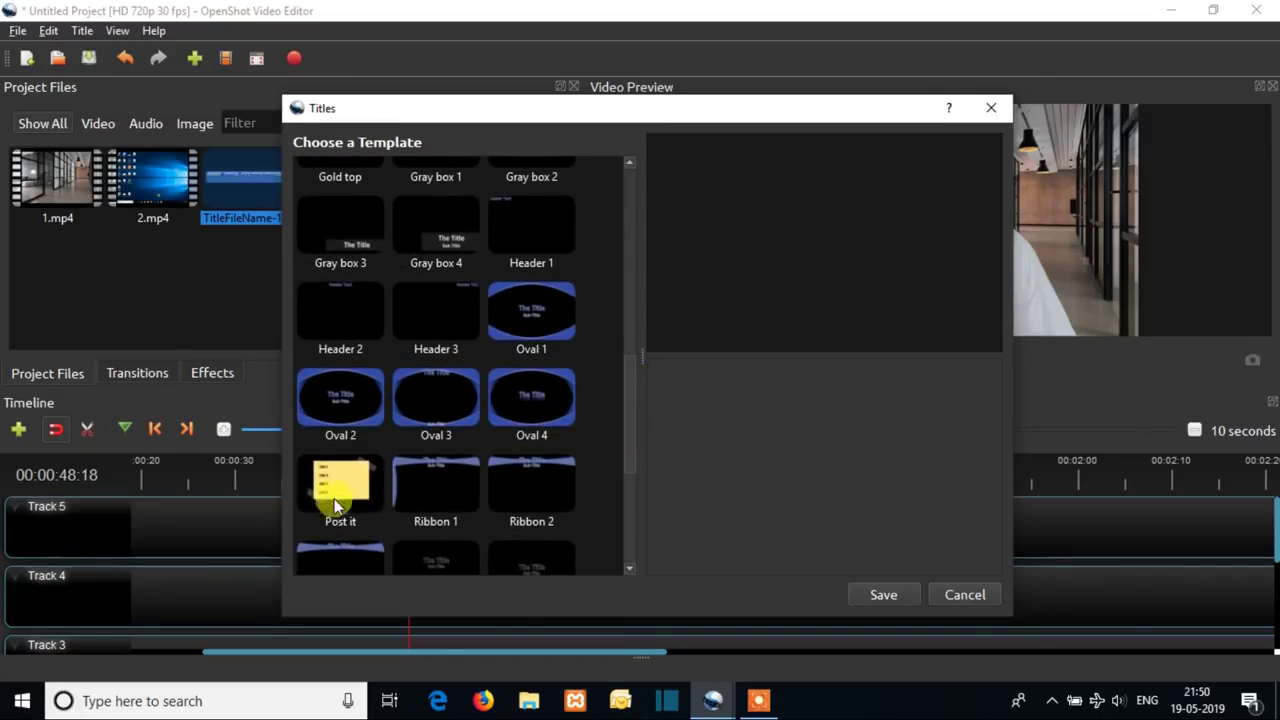
left_click(330, 415)
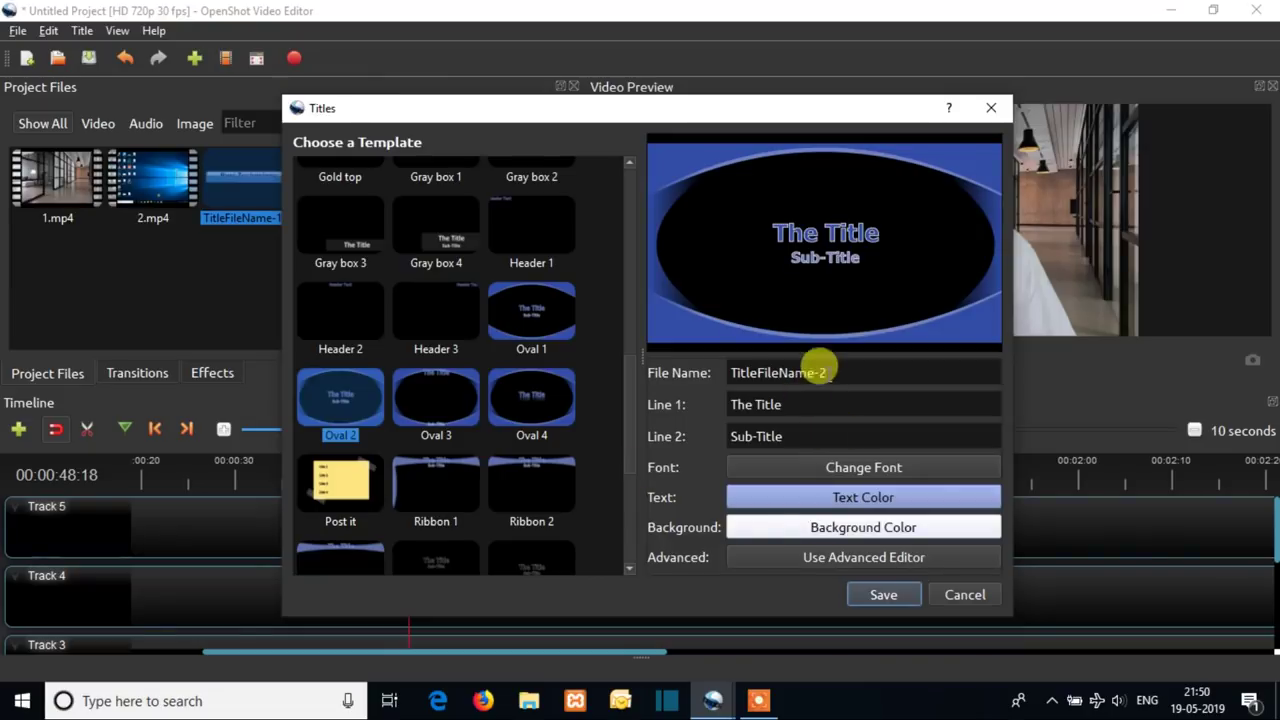
left_click_drag(806, 401, 722, 425)
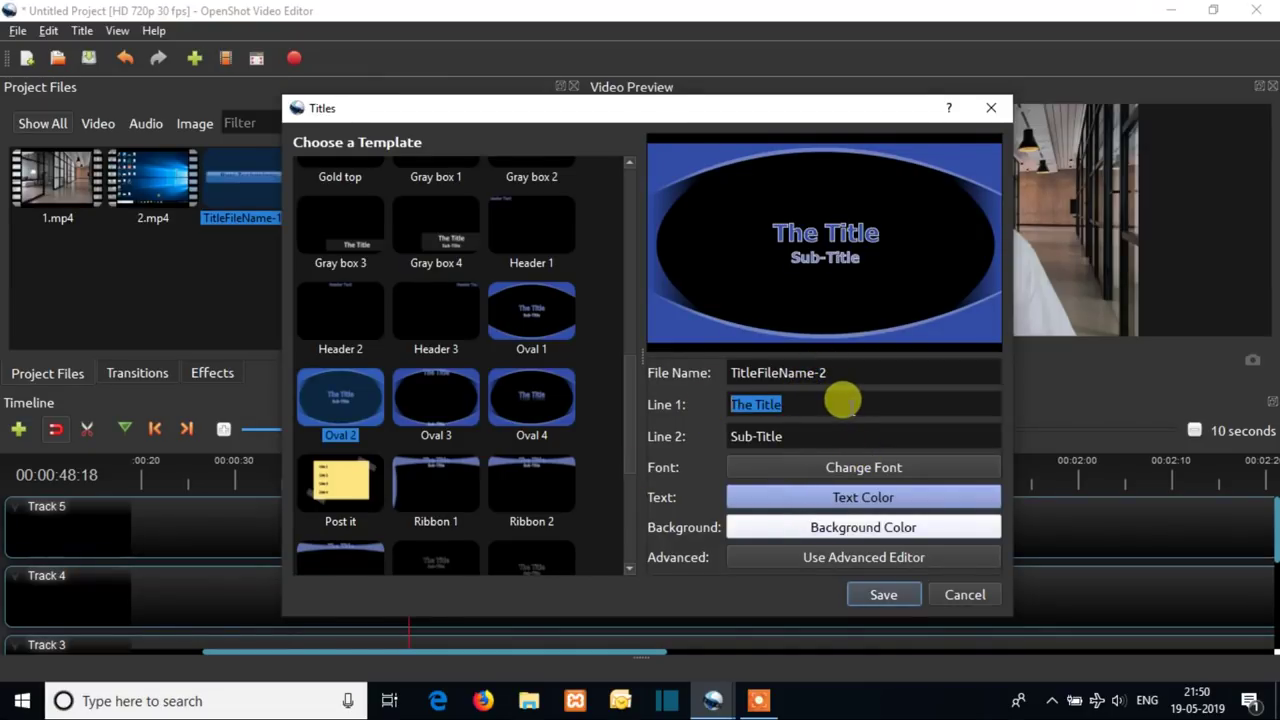
type("hello")
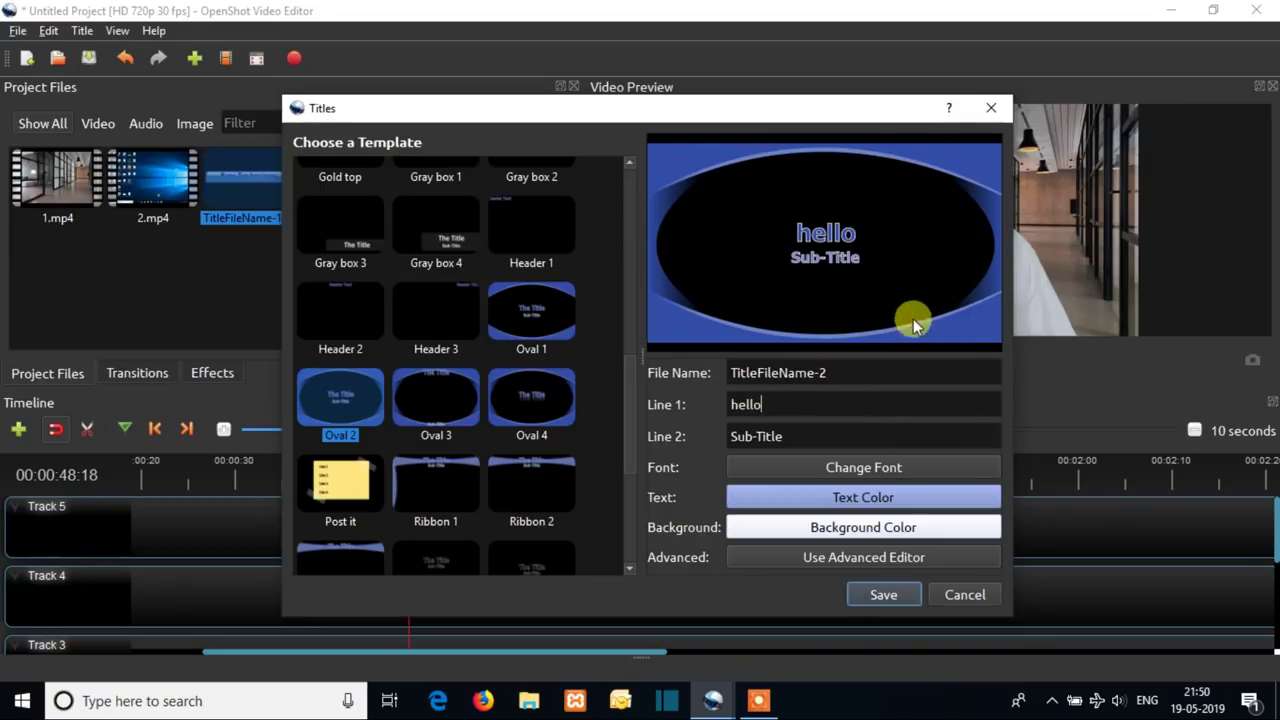
left_click_drag(793, 432, 693, 438)
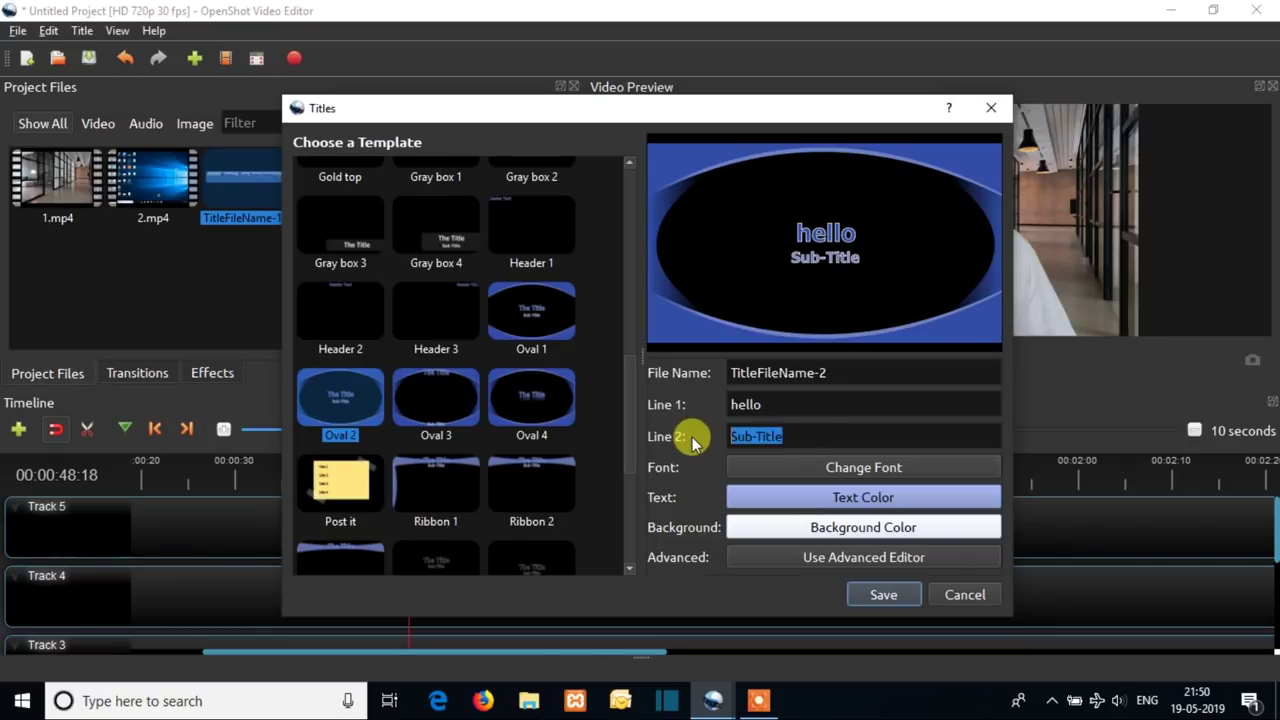
type("how are")
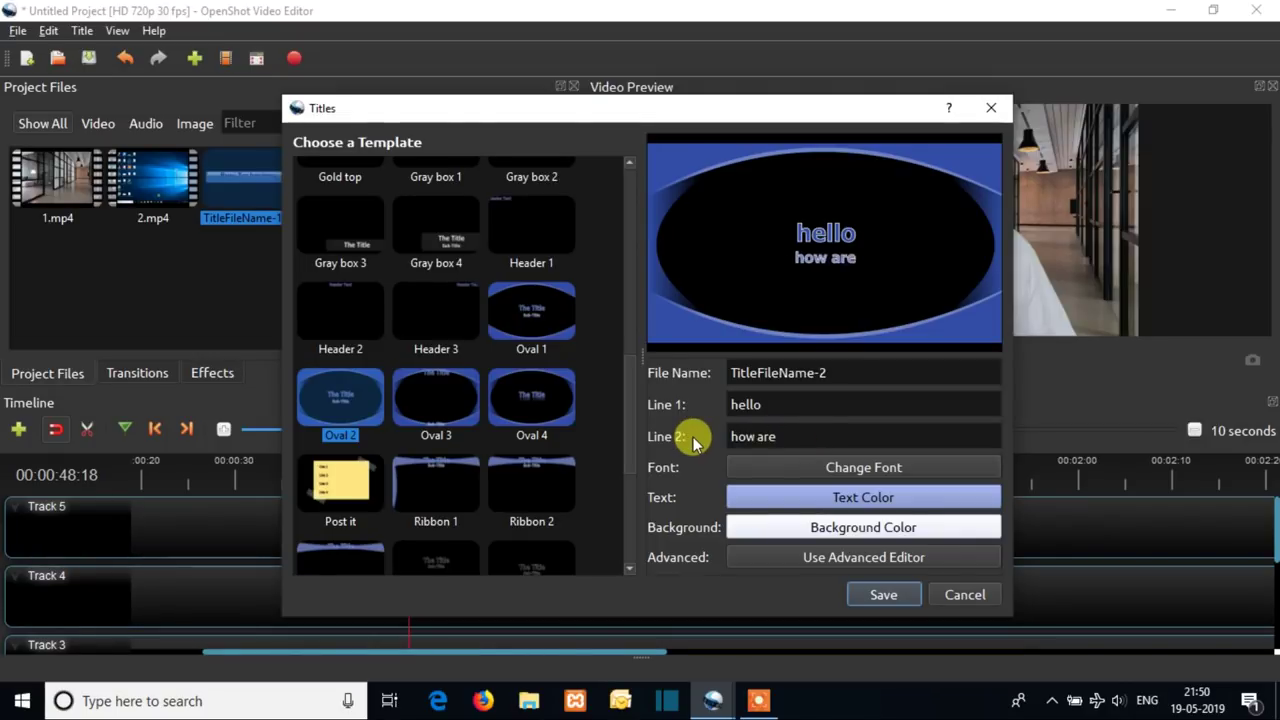
type(" you")
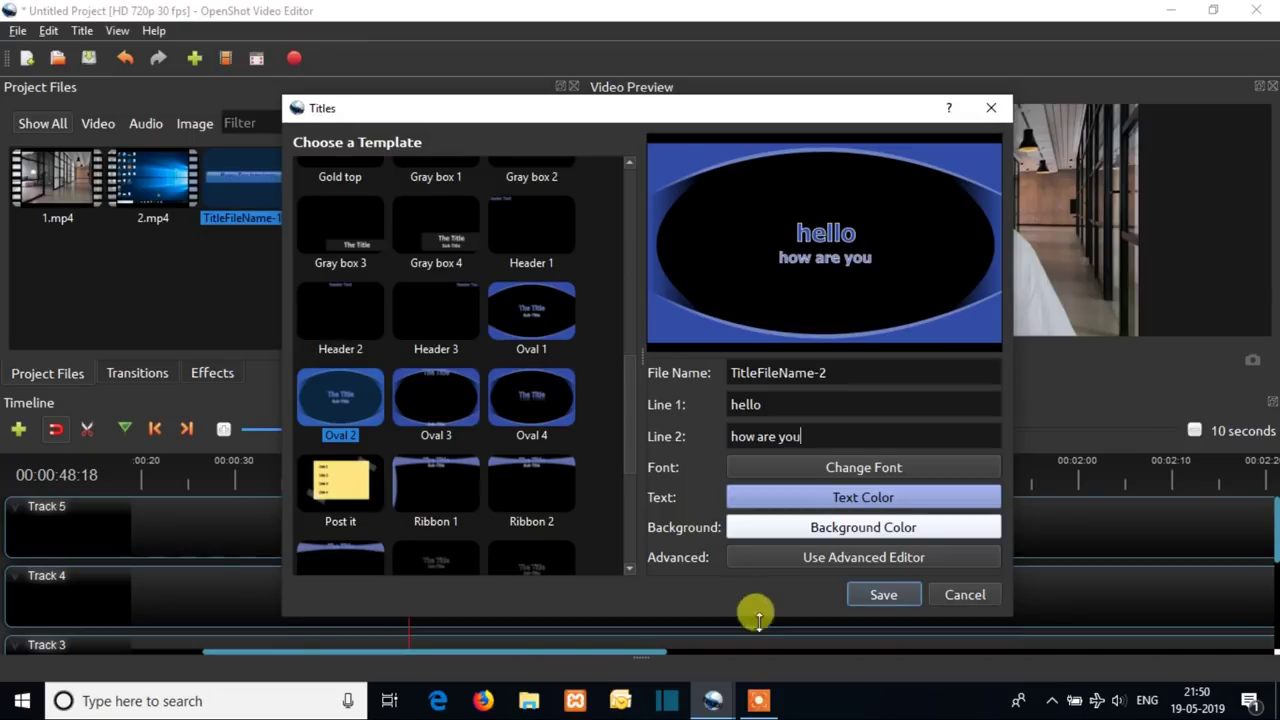
Step: Change the Oval 2 title's text color to bright green and save the title
left_click(866, 499)
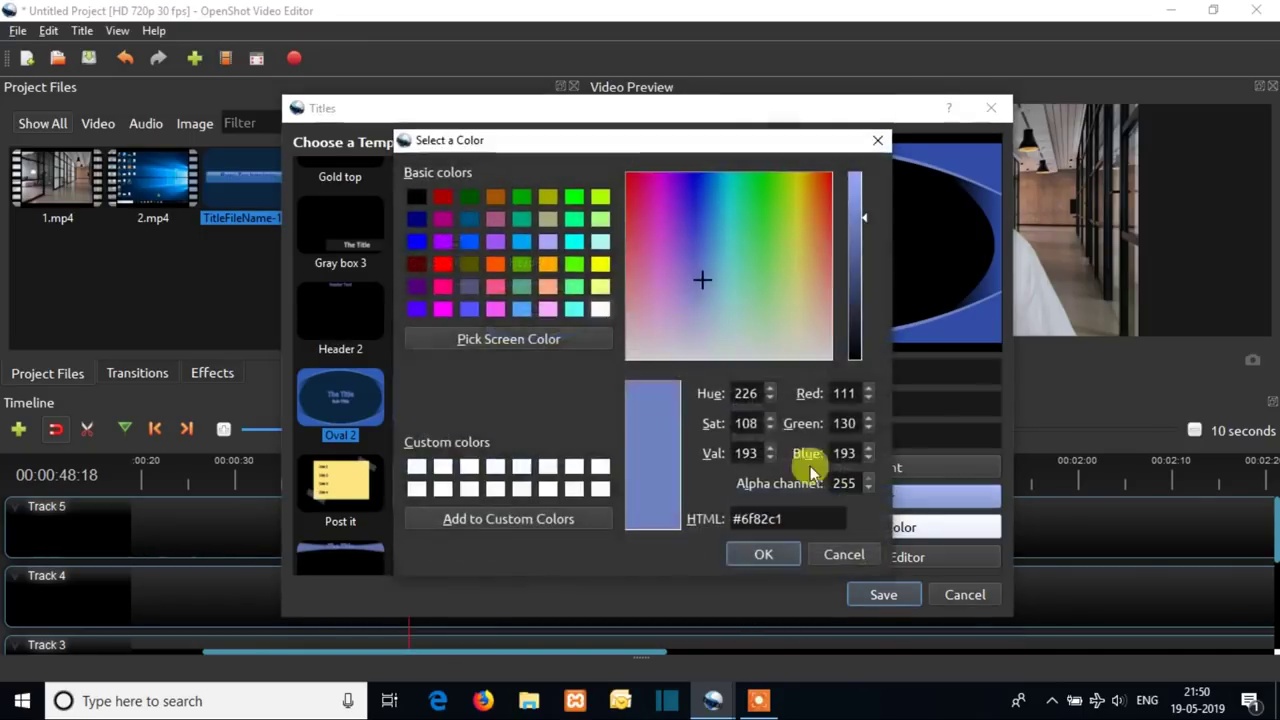
left_click(573, 264)
left_click(763, 552)
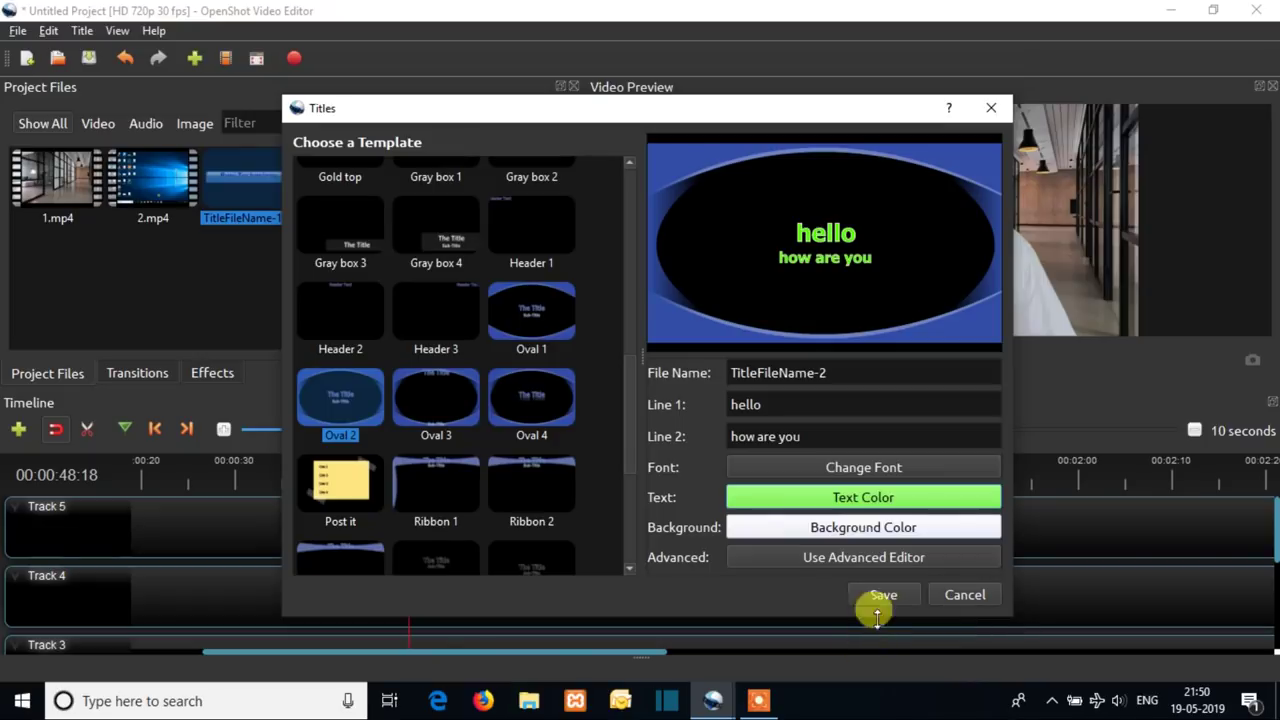
left_click(885, 595)
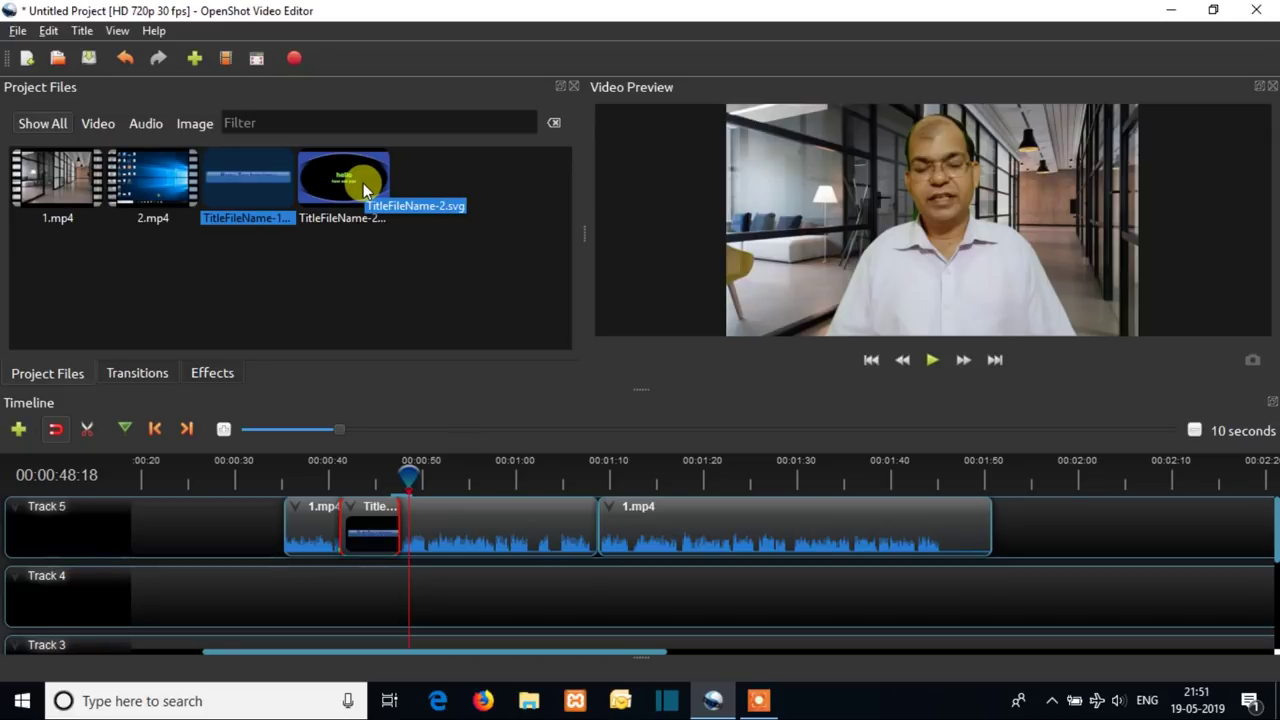
Step: Place the TitleFileName-2 title over the first 1.mp4 clip on Track 5 at about 51 seconds and remove the overlap transition
left_click_drag(365, 183, 433, 540)
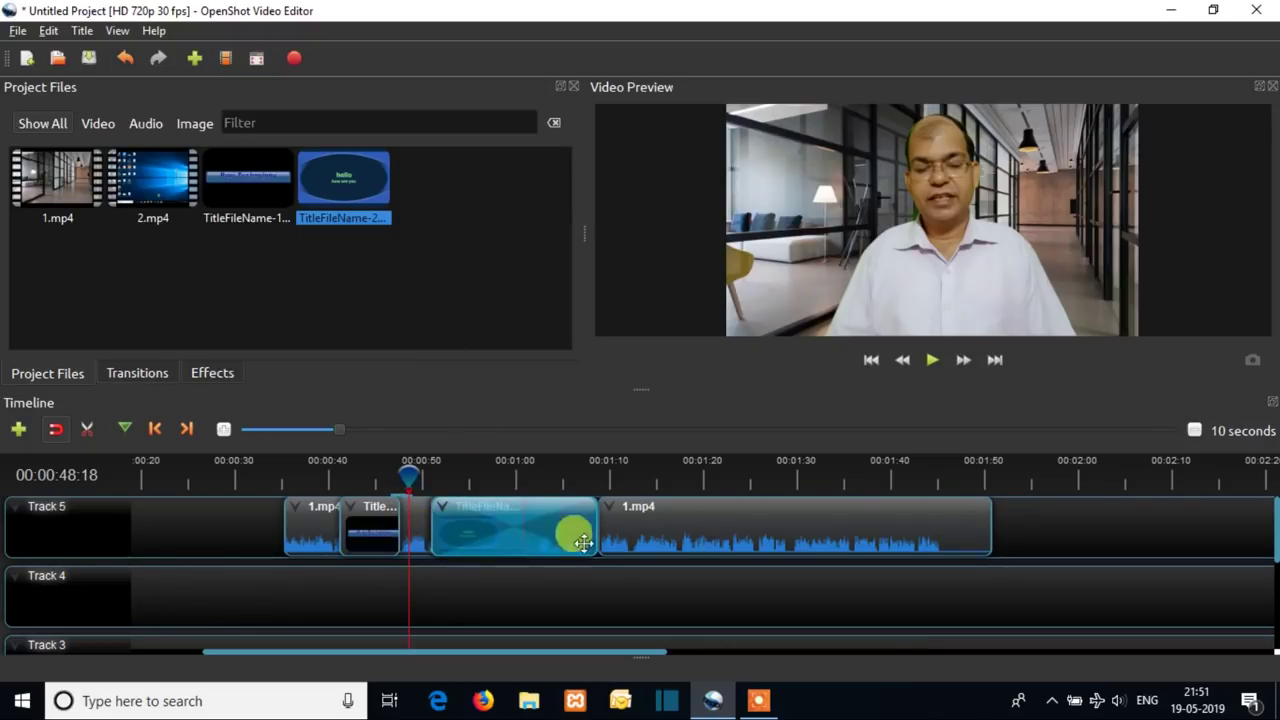
right_click(483, 530)
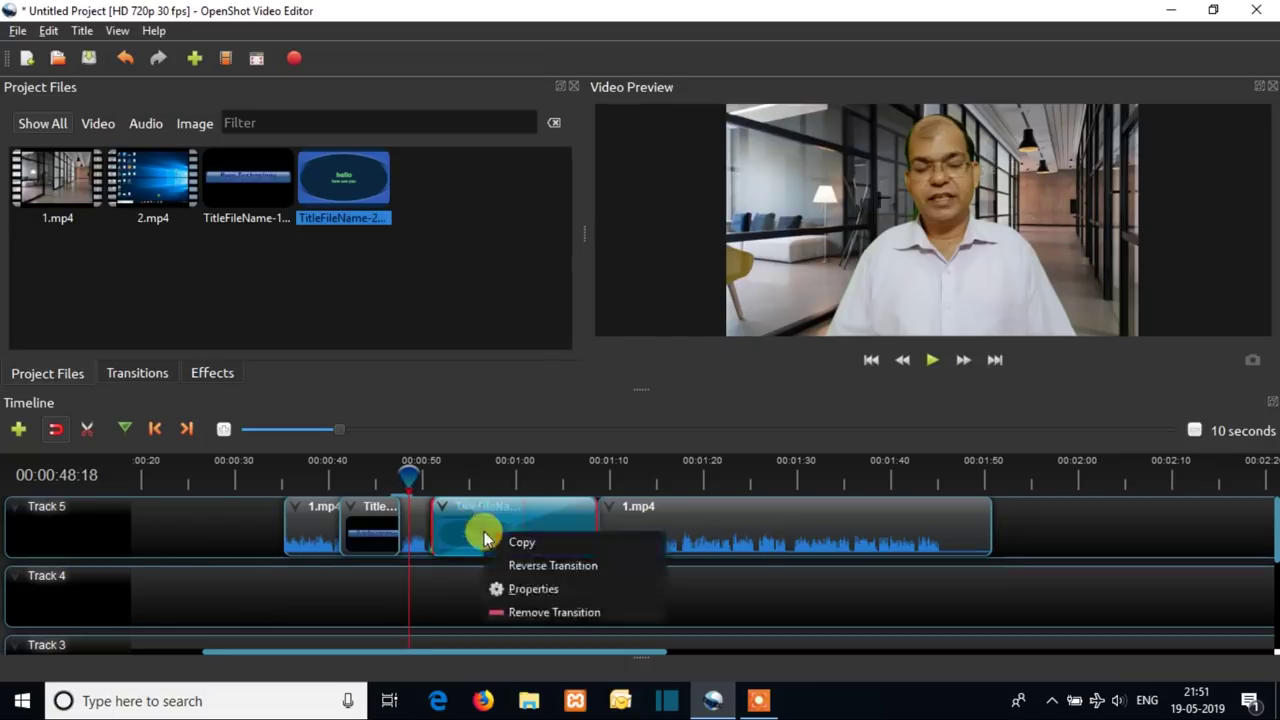
left_click(529, 610)
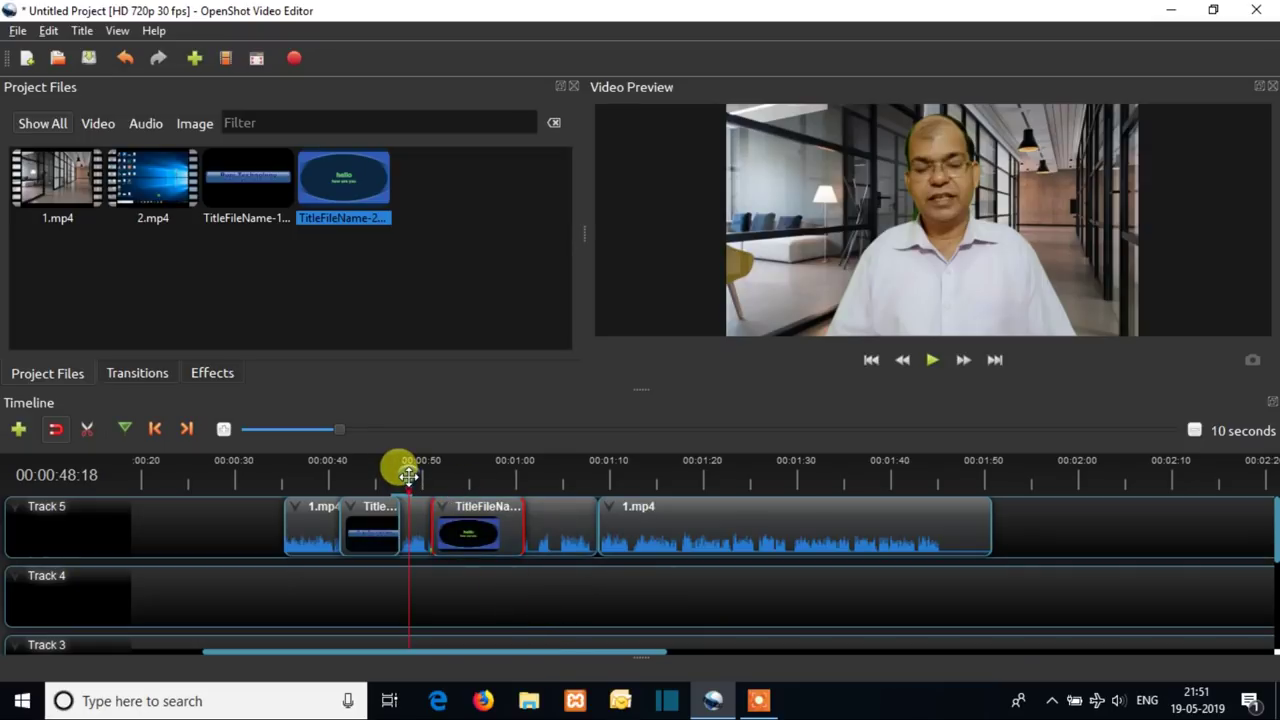
Step: Preview both title overlays on Track 5 by playing the timeline from 00:00:39:13 until just after the second title ends
left_click_drag(408, 475, 323, 482)
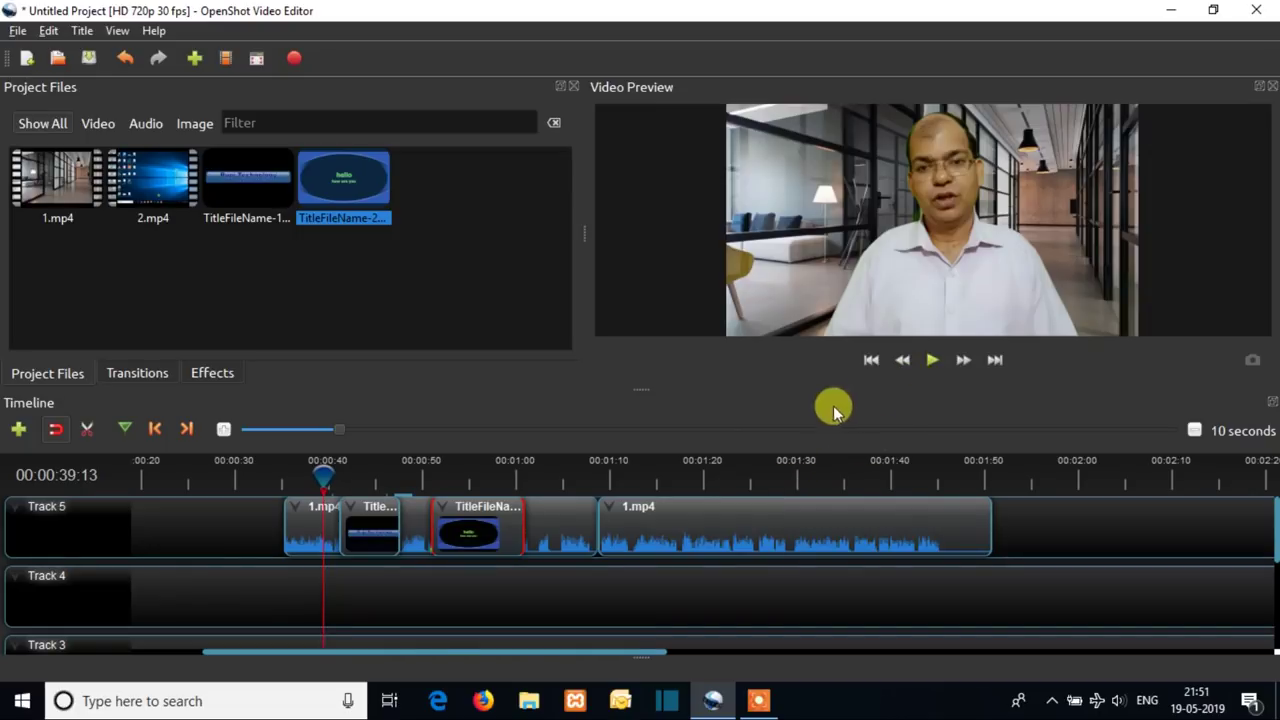
left_click(932, 362)
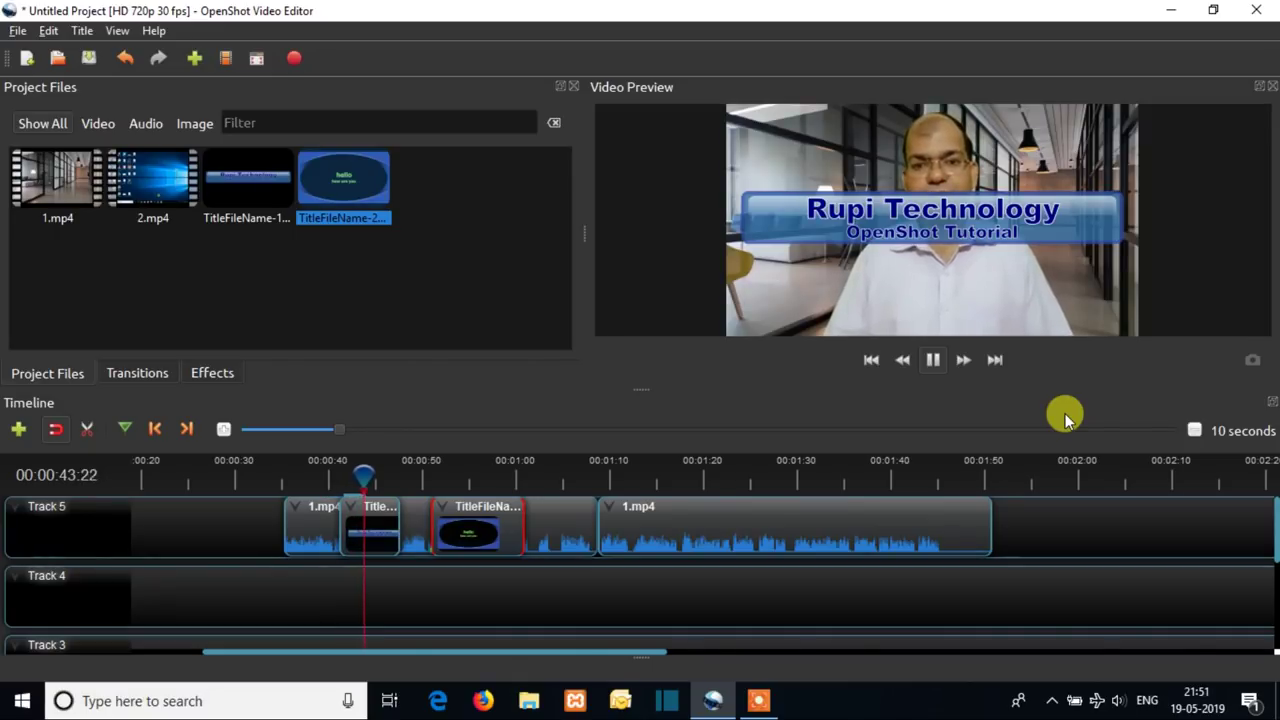
left_click(933, 362)
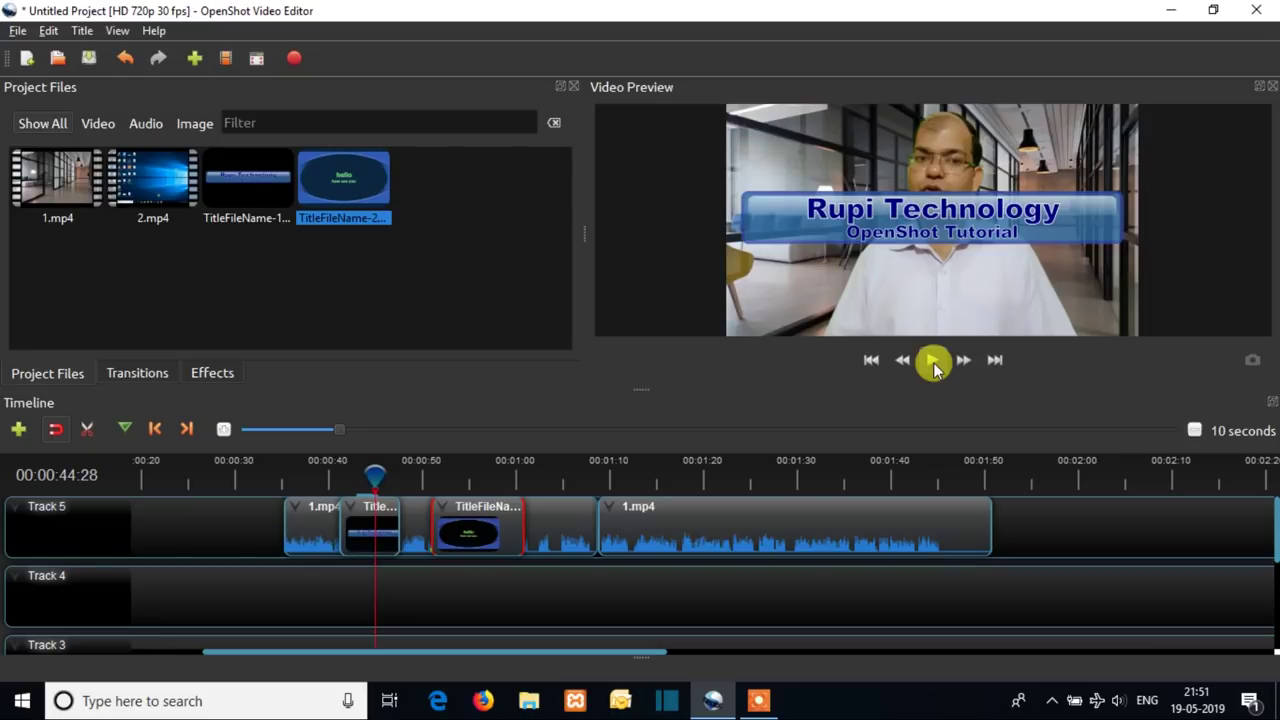
left_click(933, 362)
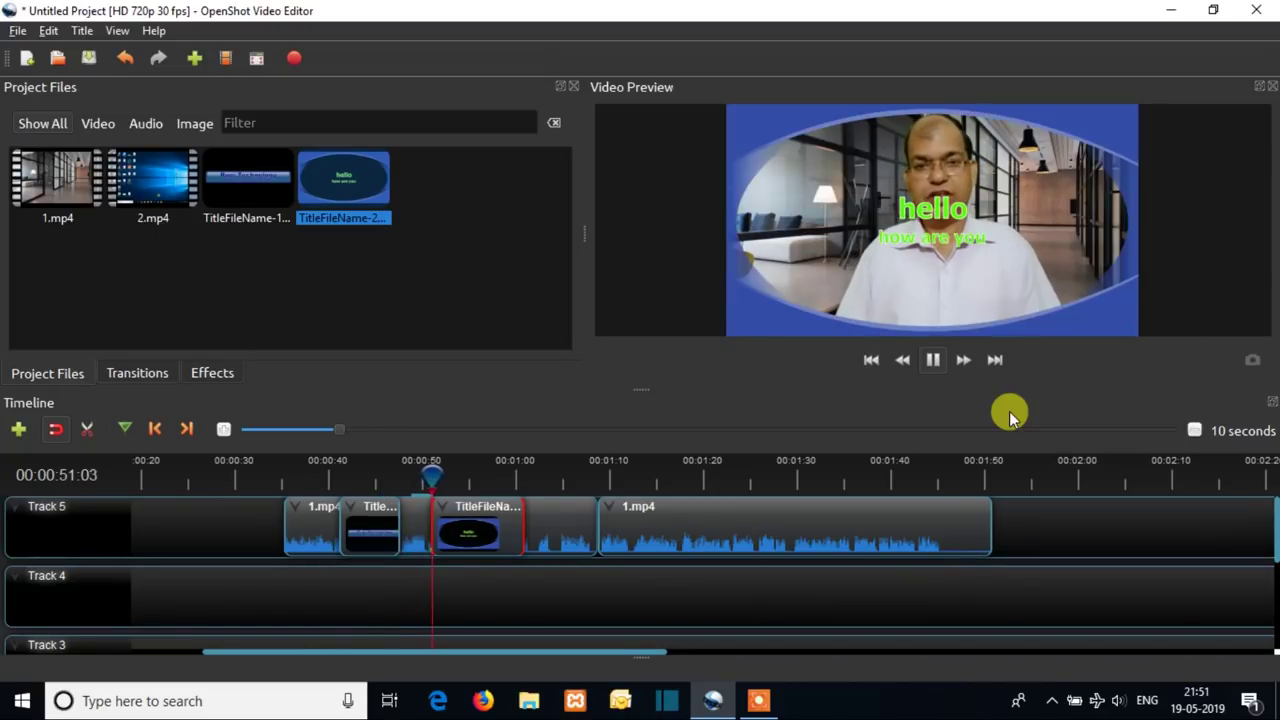
left_click(936, 366)
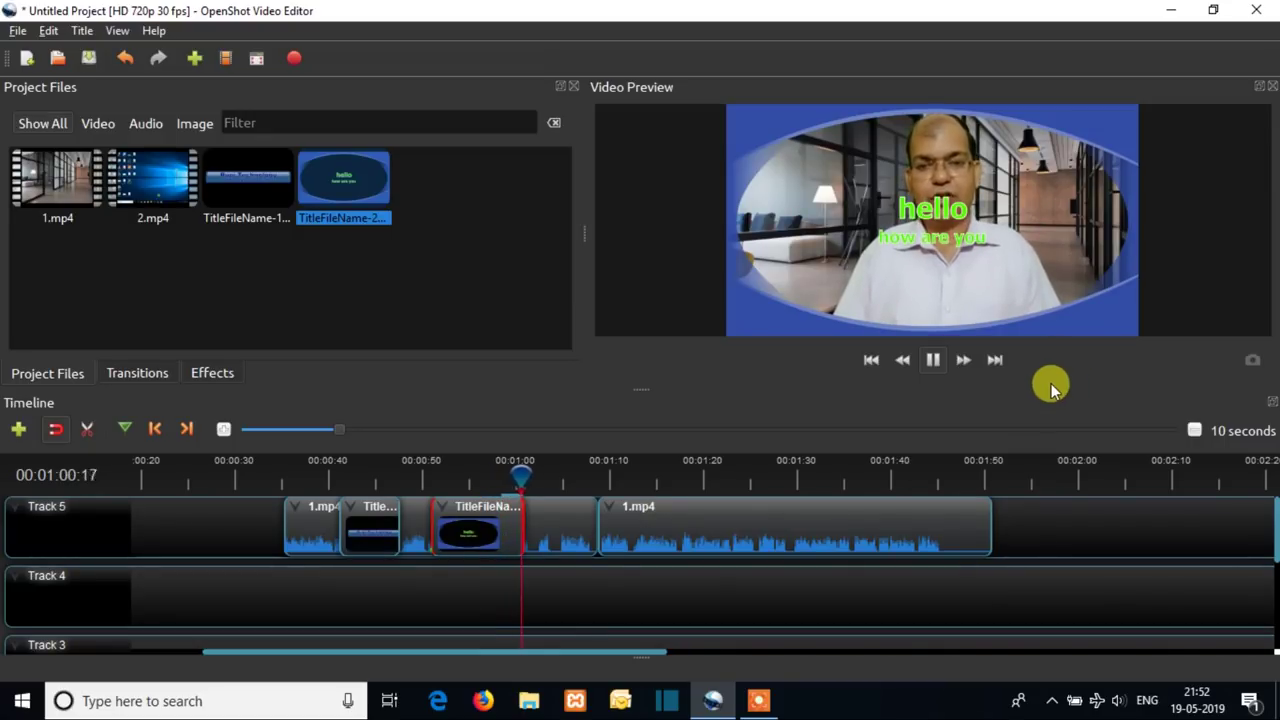
left_click(933, 362)
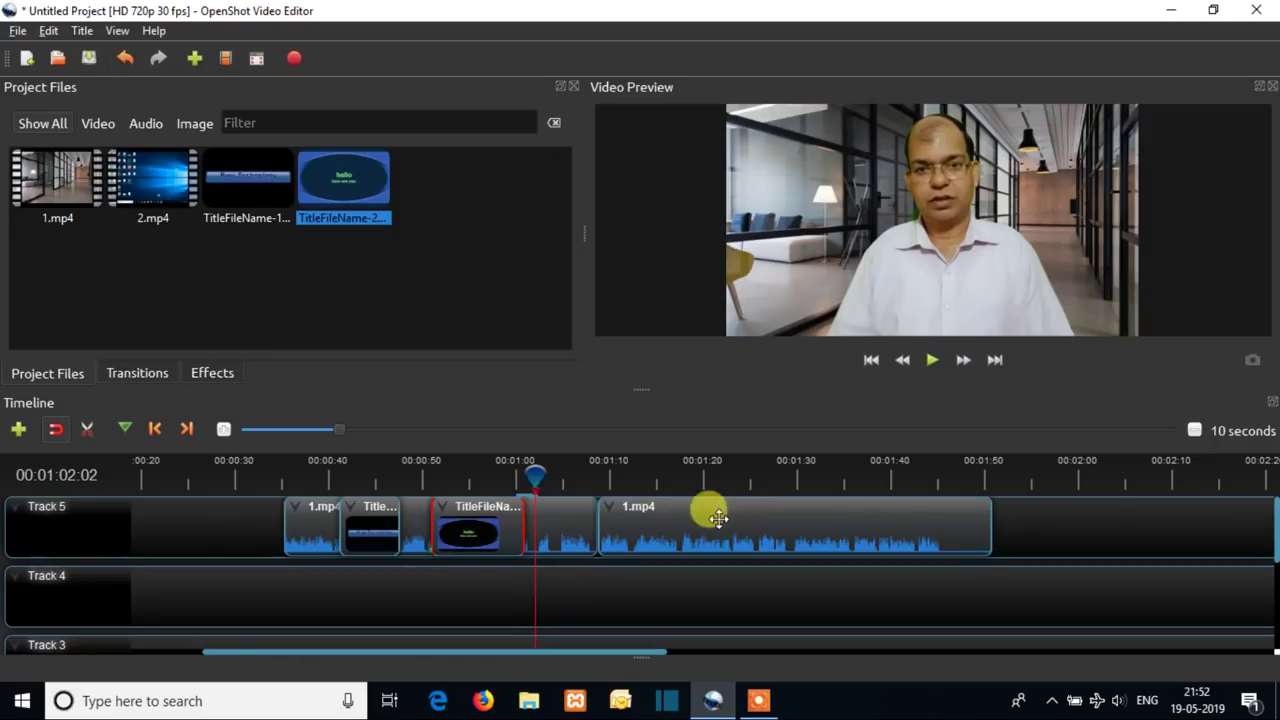
Step: Extend the TitleFileName-2 clip on Track 5 to end at about 1:04 and play the timeline past its new end
left_click_drag(522, 535, 550, 525)
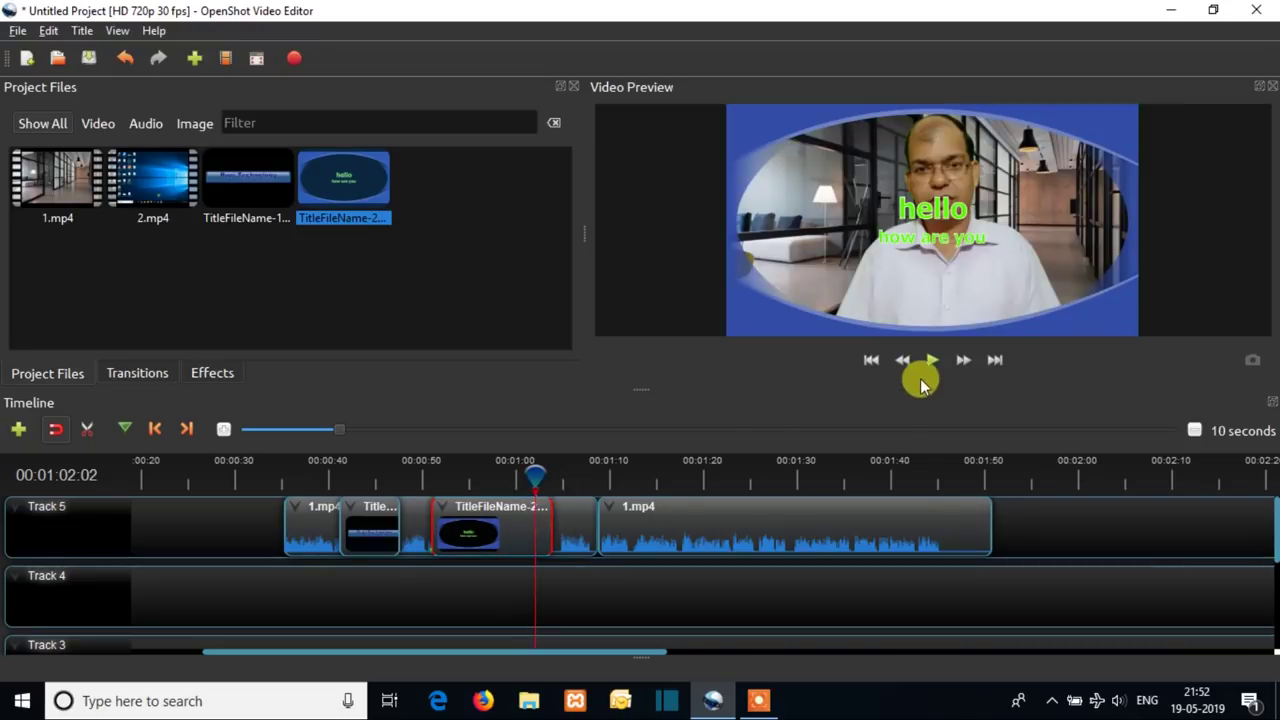
left_click(933, 364)
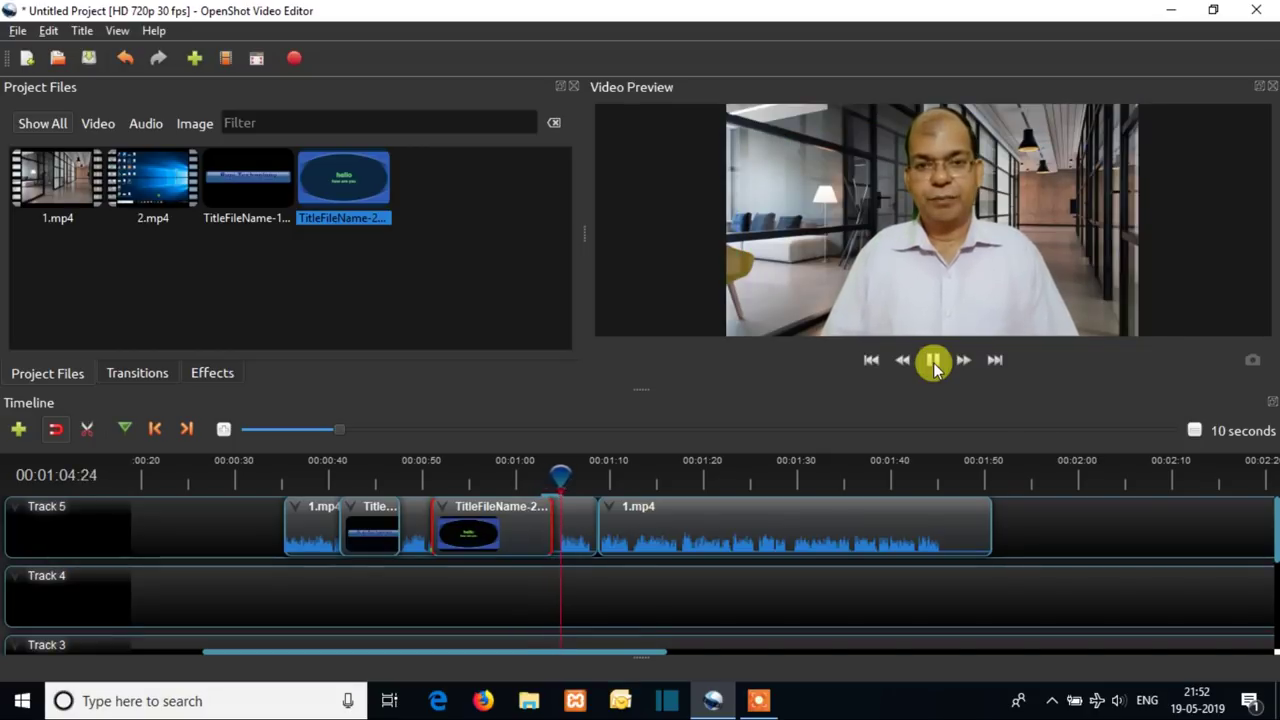
left_click(933, 362)
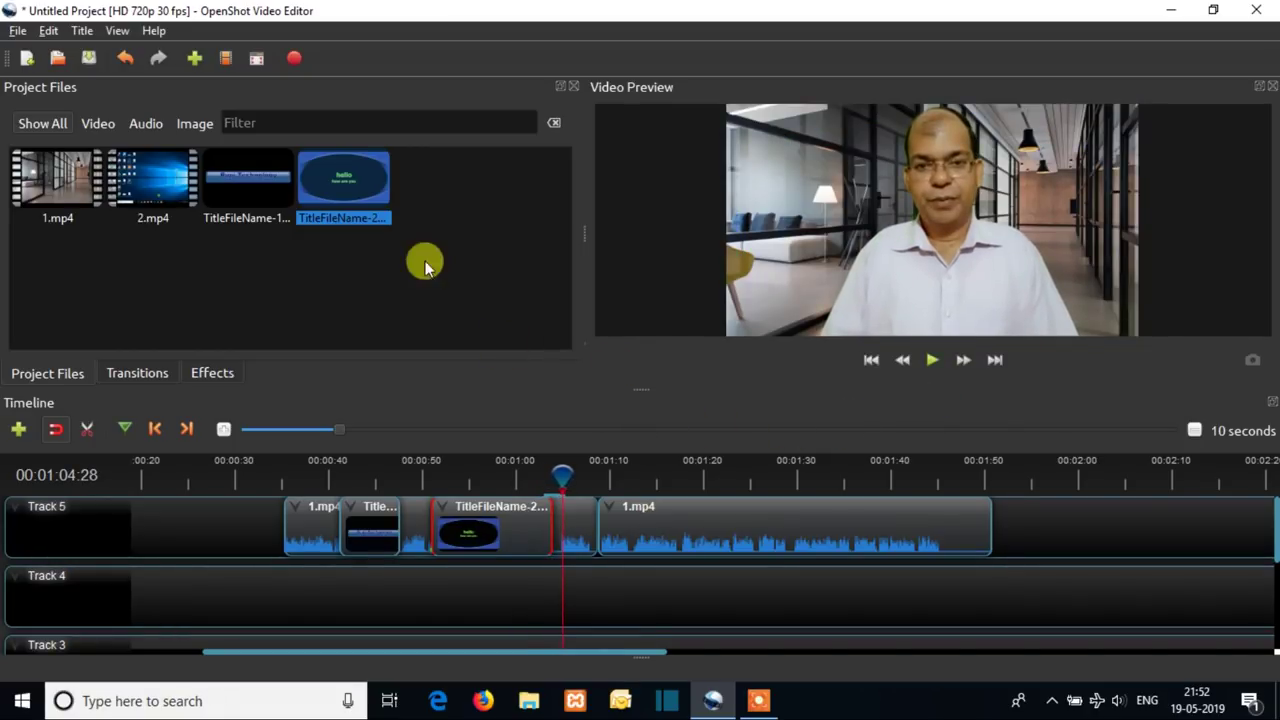
left_click(83, 31)
left_click(464, 244)
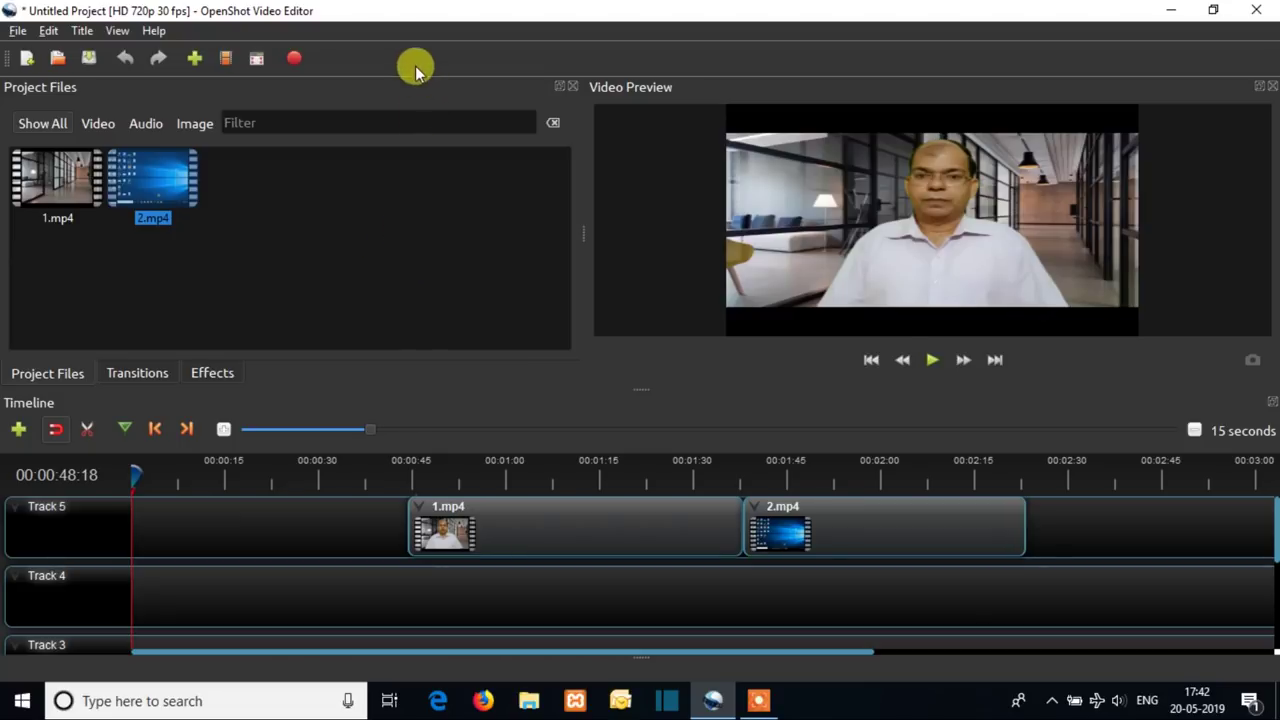
Step: Open the video export settings and name the output file openshot
left_click(297, 64)
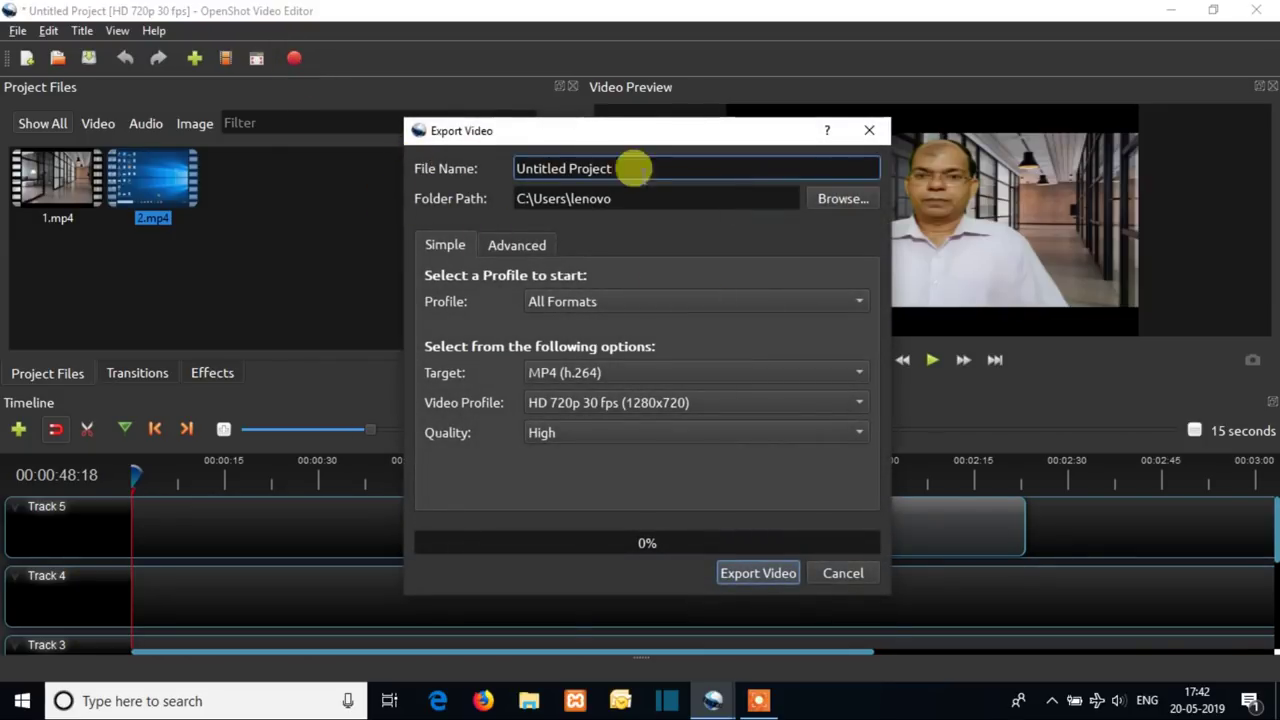
left_click_drag(630, 168, 470, 172)
type("openshot")
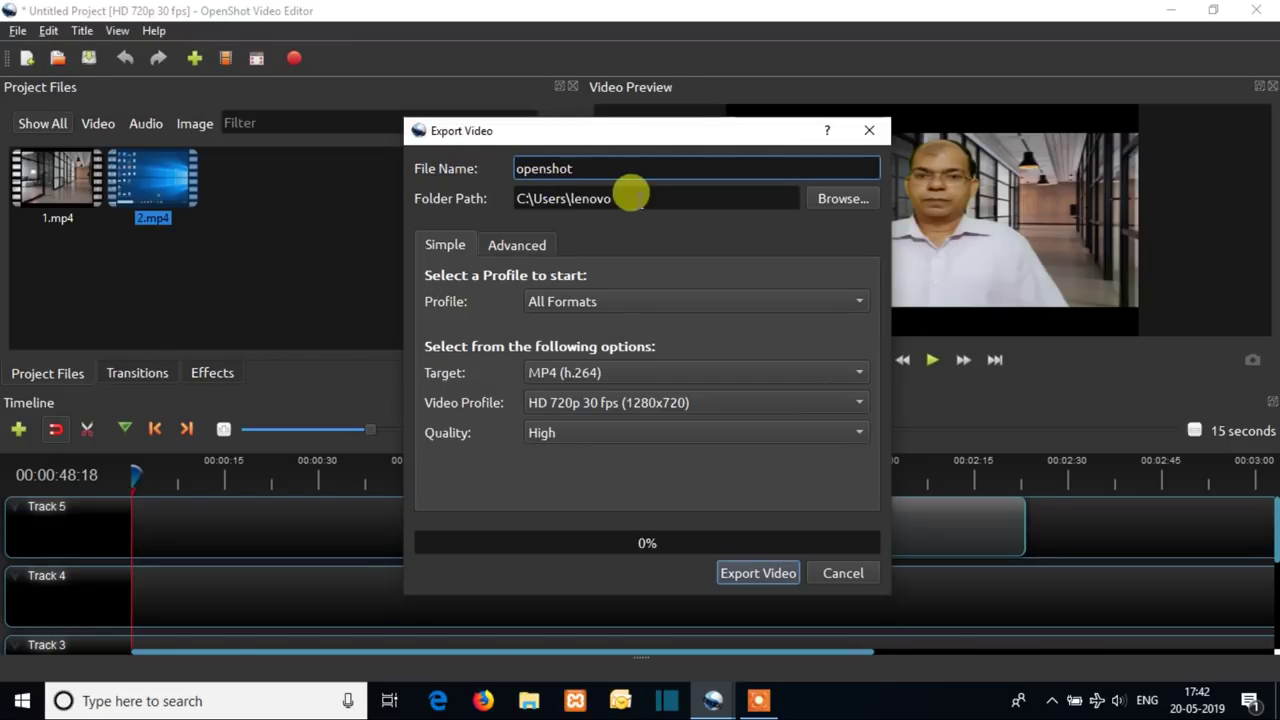
left_click_drag(622, 197, 510, 203)
left_click(829, 200)
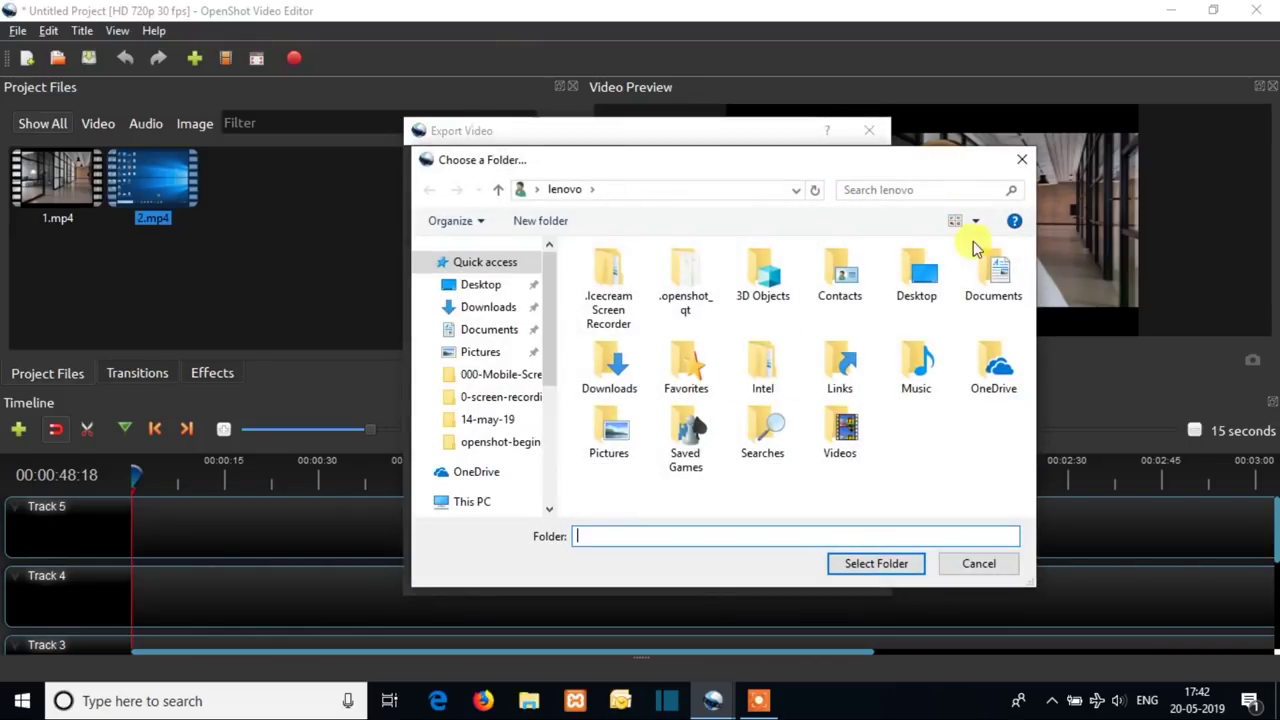
left_click(1025, 160)
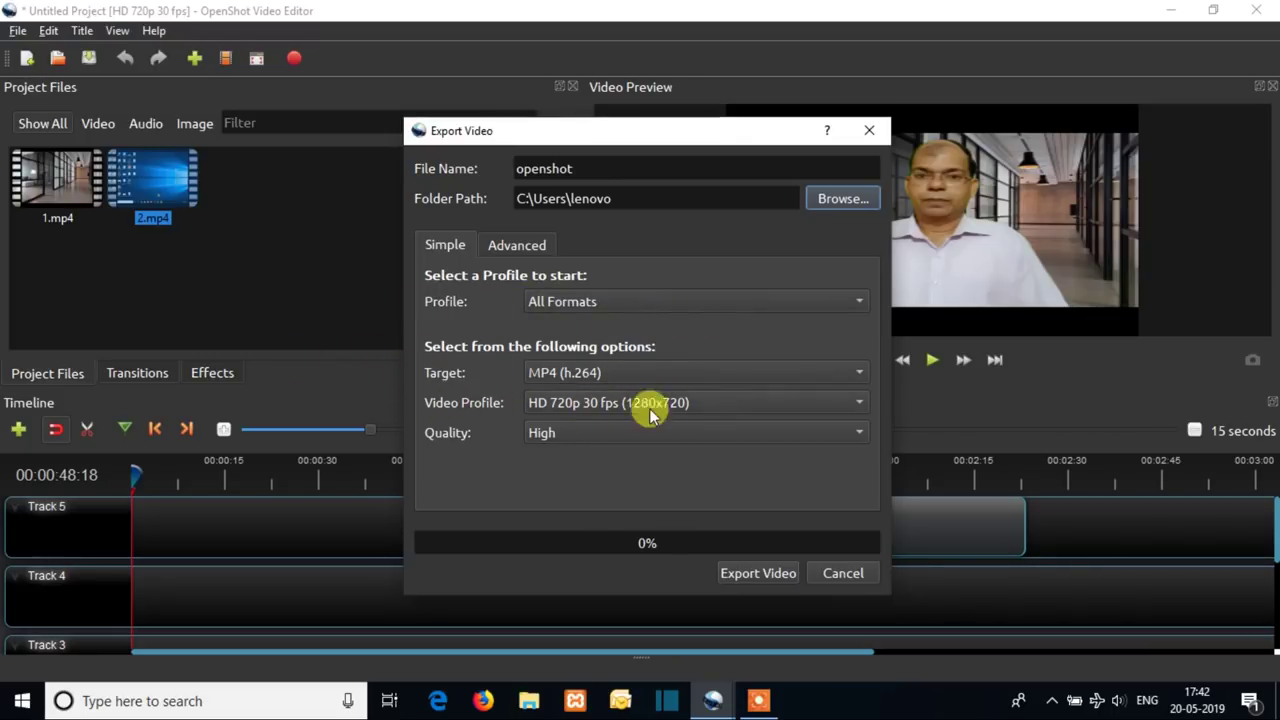
Step: Set the export's video profile to HDV 1080 25p 1920x1080 and start exporting the video
left_click(726, 404)
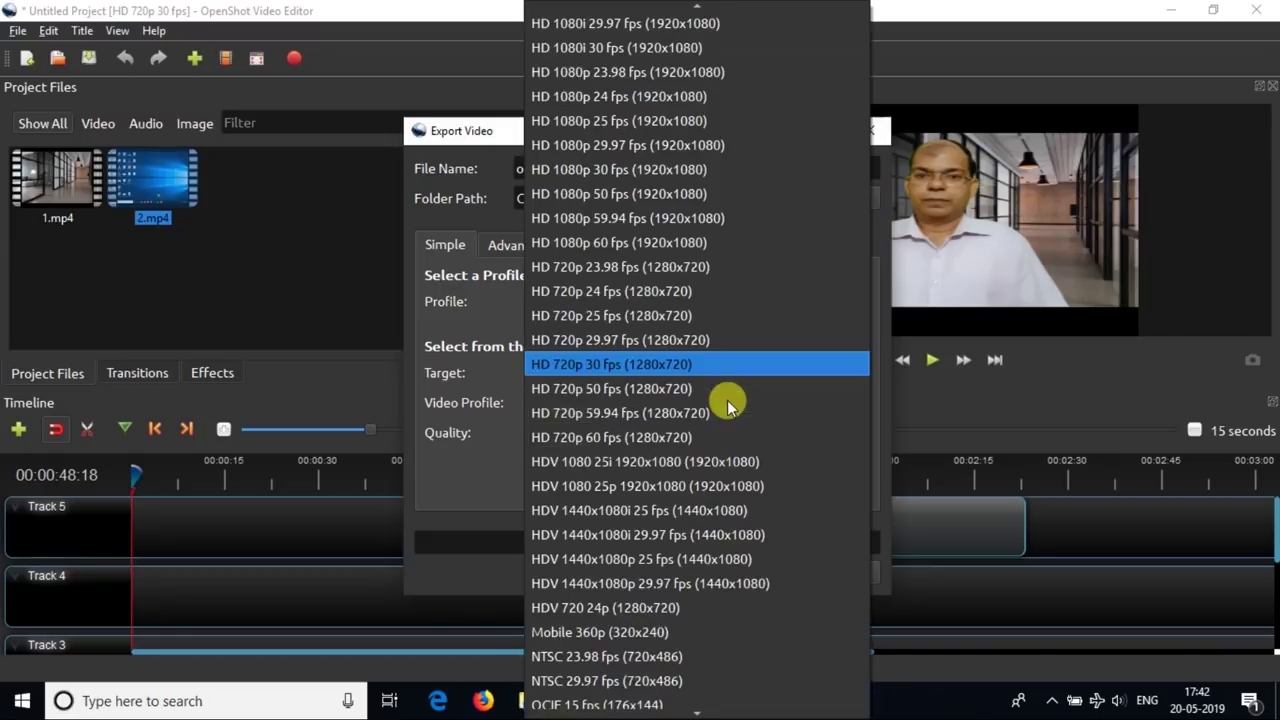
left_click(660, 487)
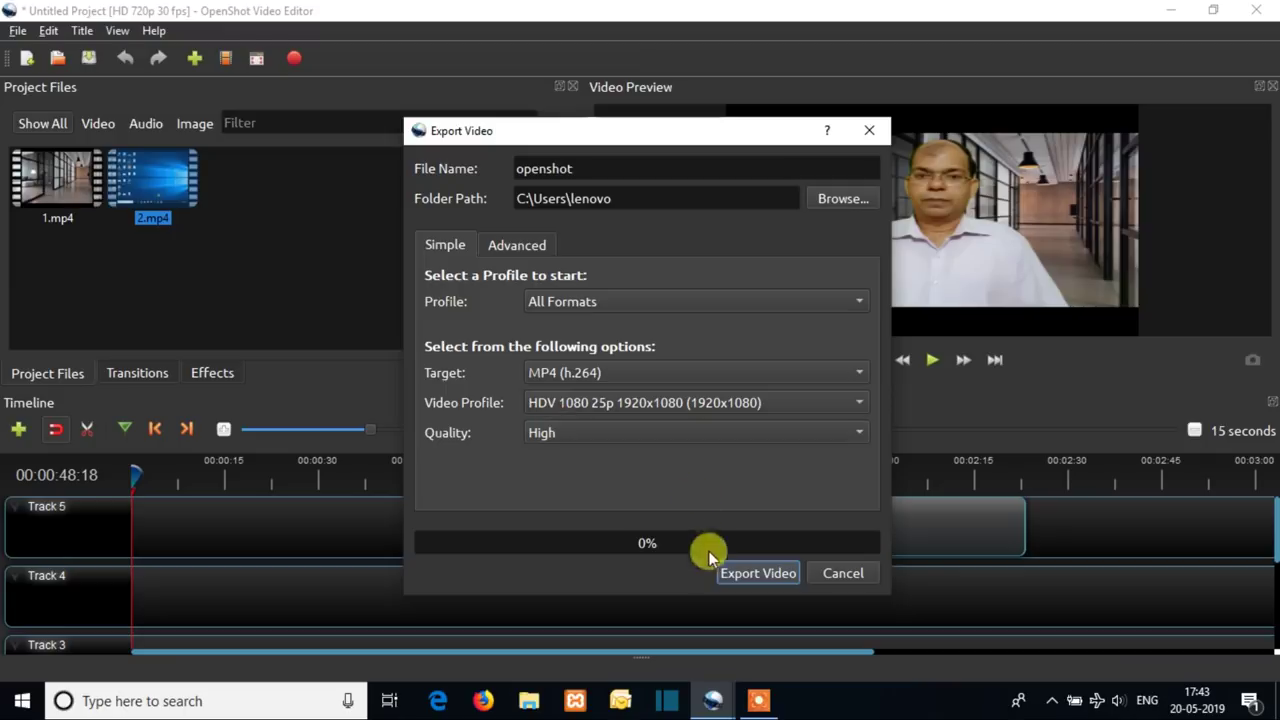
left_click(755, 579)
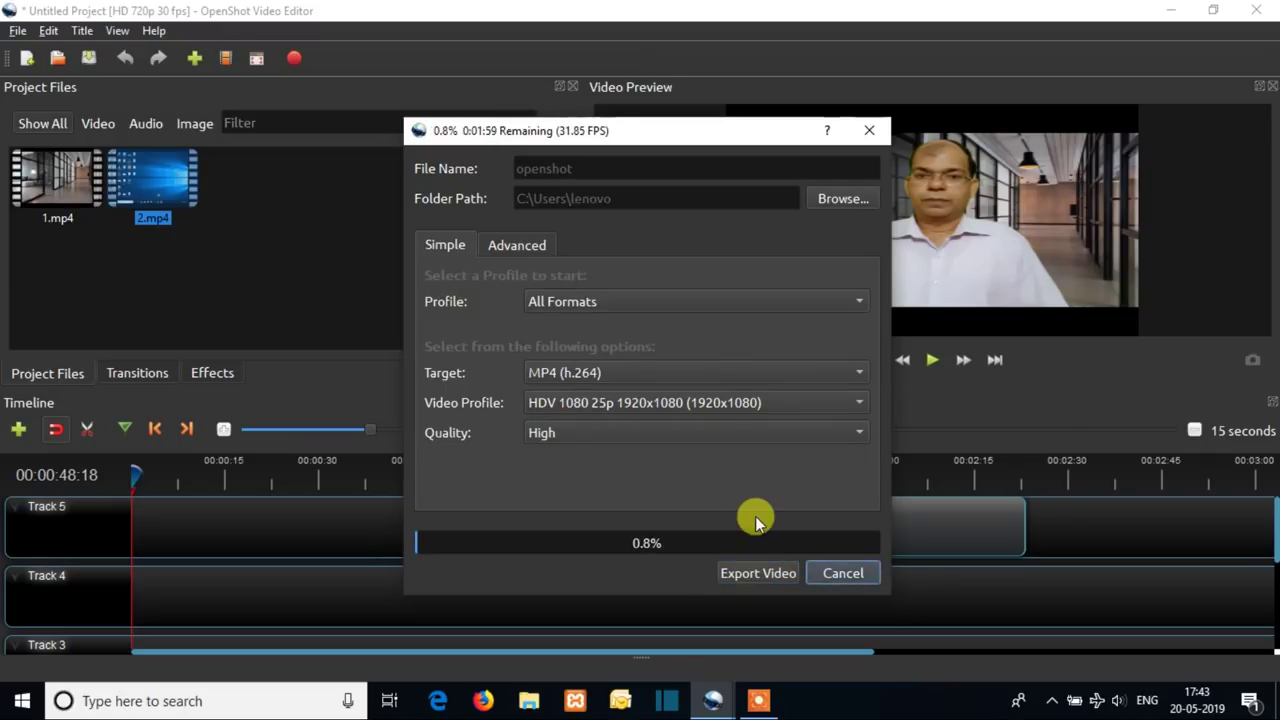